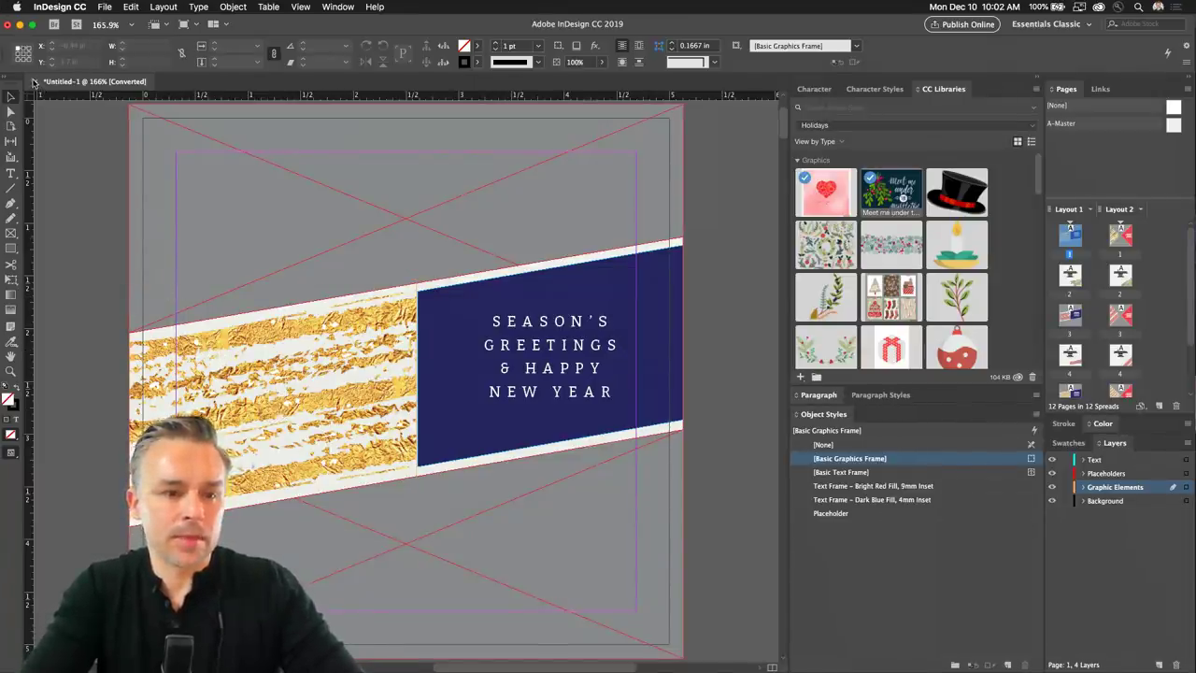
Close the season's greetings document and discard its unsaved changes.
left_click(34, 82)
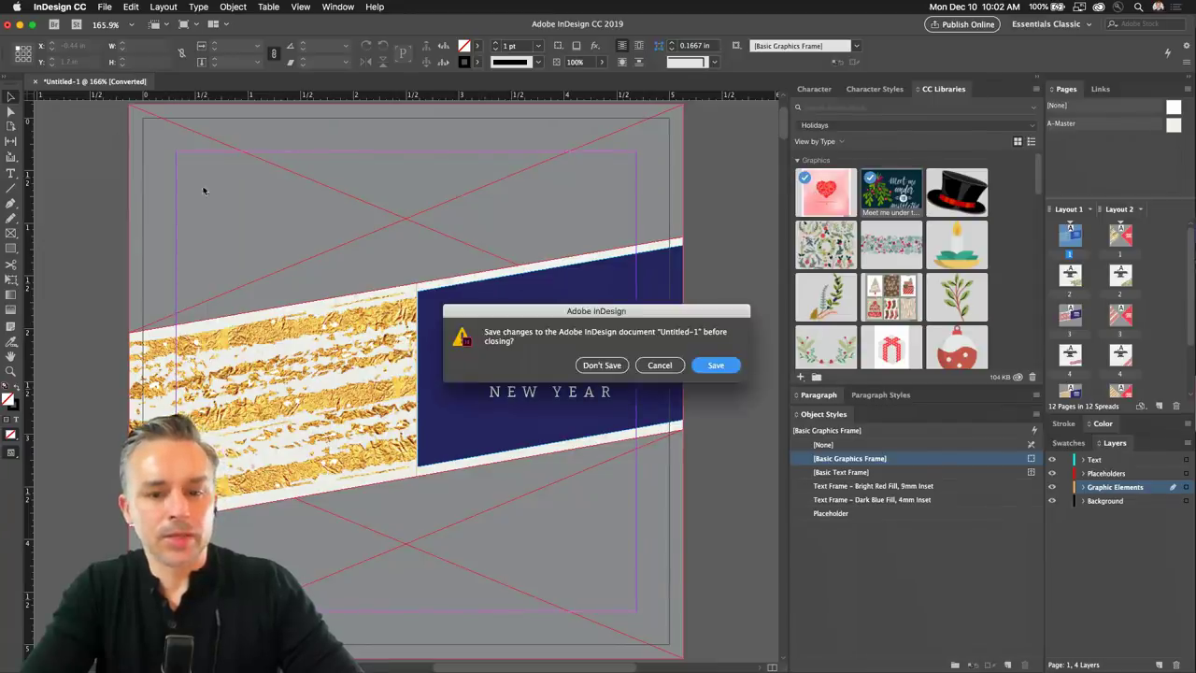
left_click(601, 366)
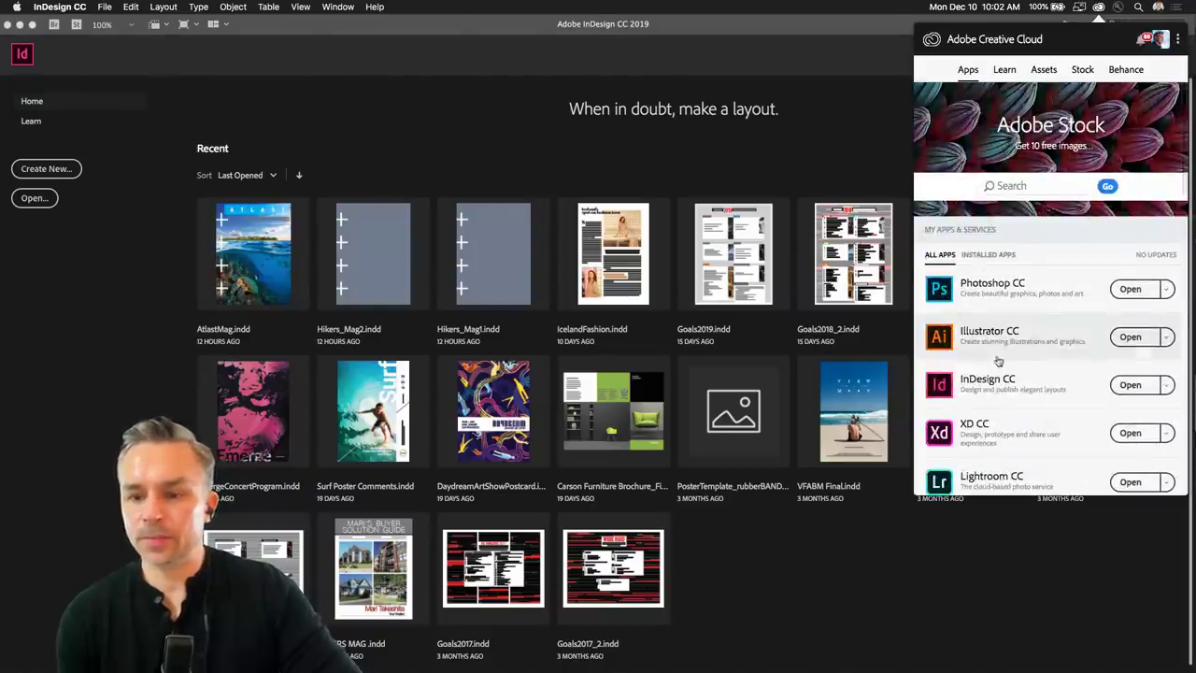
Dismiss the Creative Cloud apps overview to return to the InDesign Home screen.
scroll(998, 361, "down", 2)
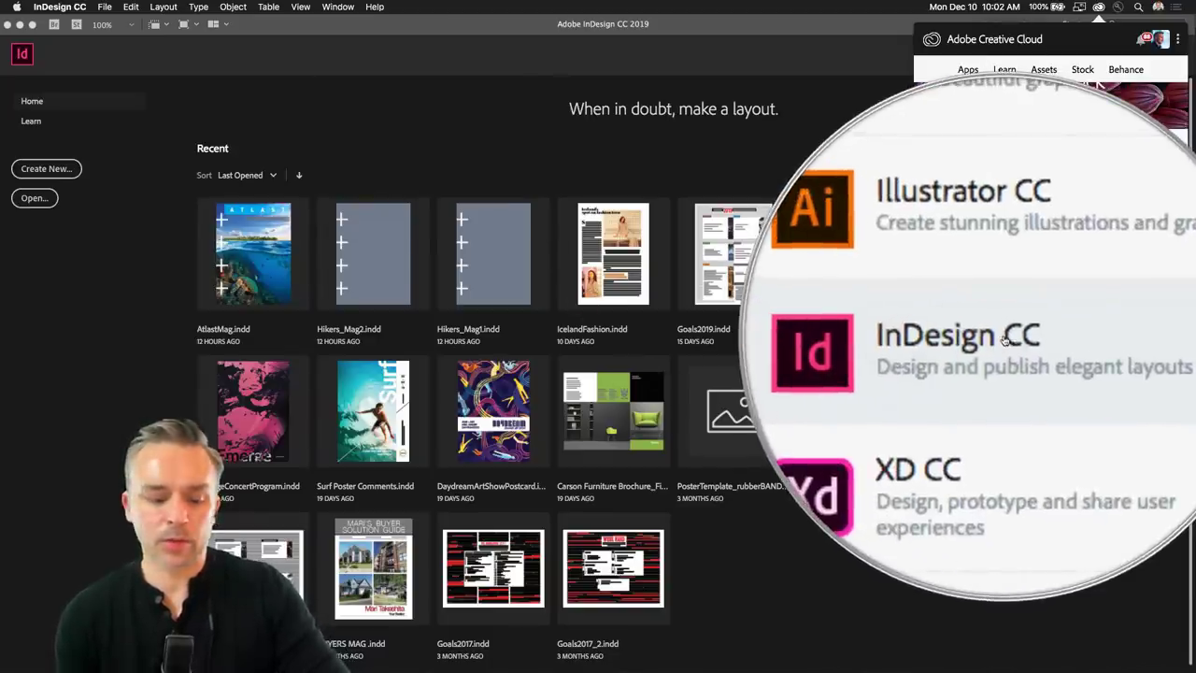
left_click(13, 499)
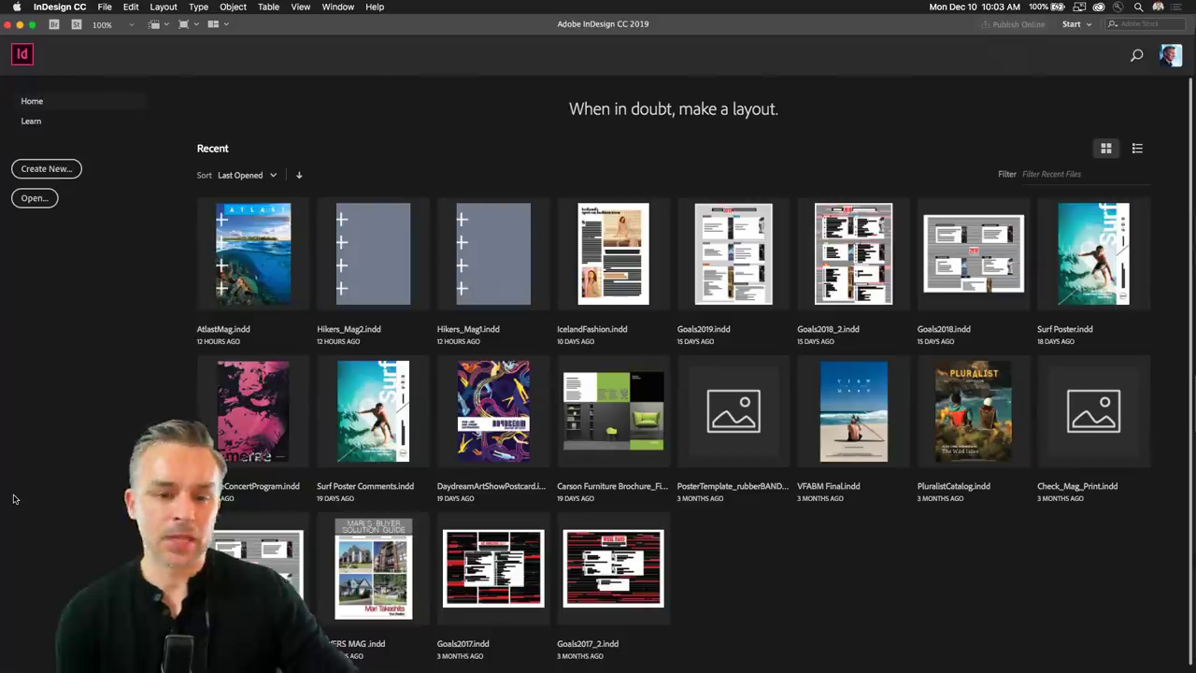
Create a blank Letter-size document from the Print presets via File > New > Document.
left_click(104, 7)
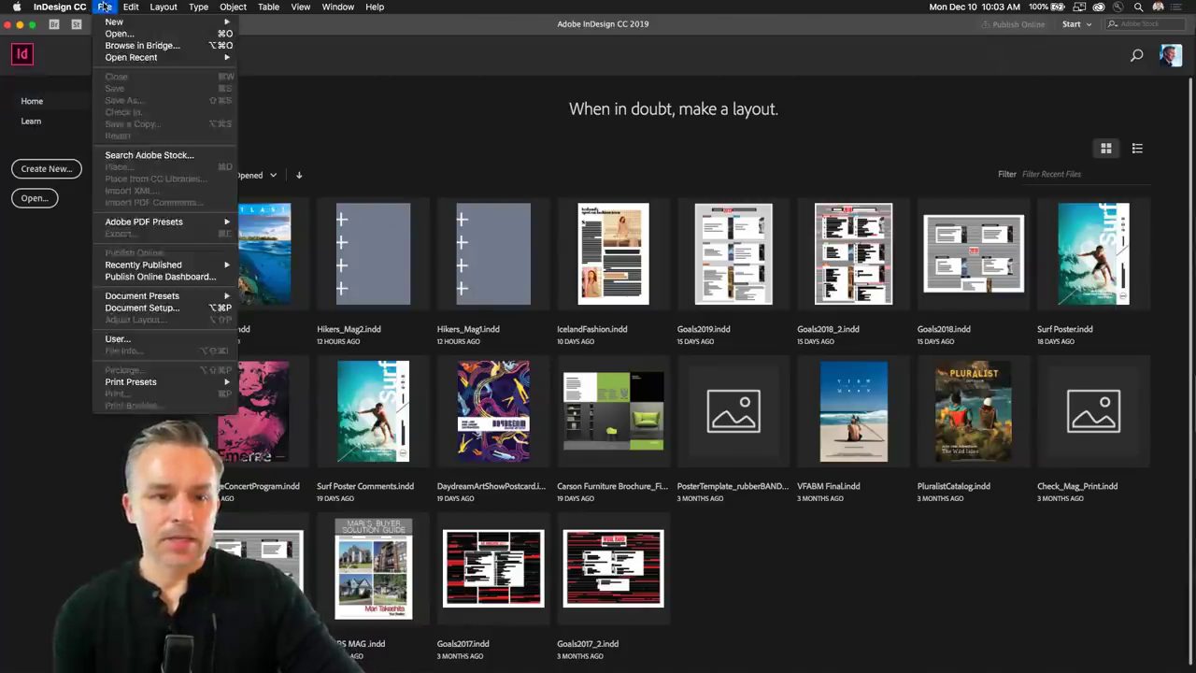
mouse_move(109, 25)
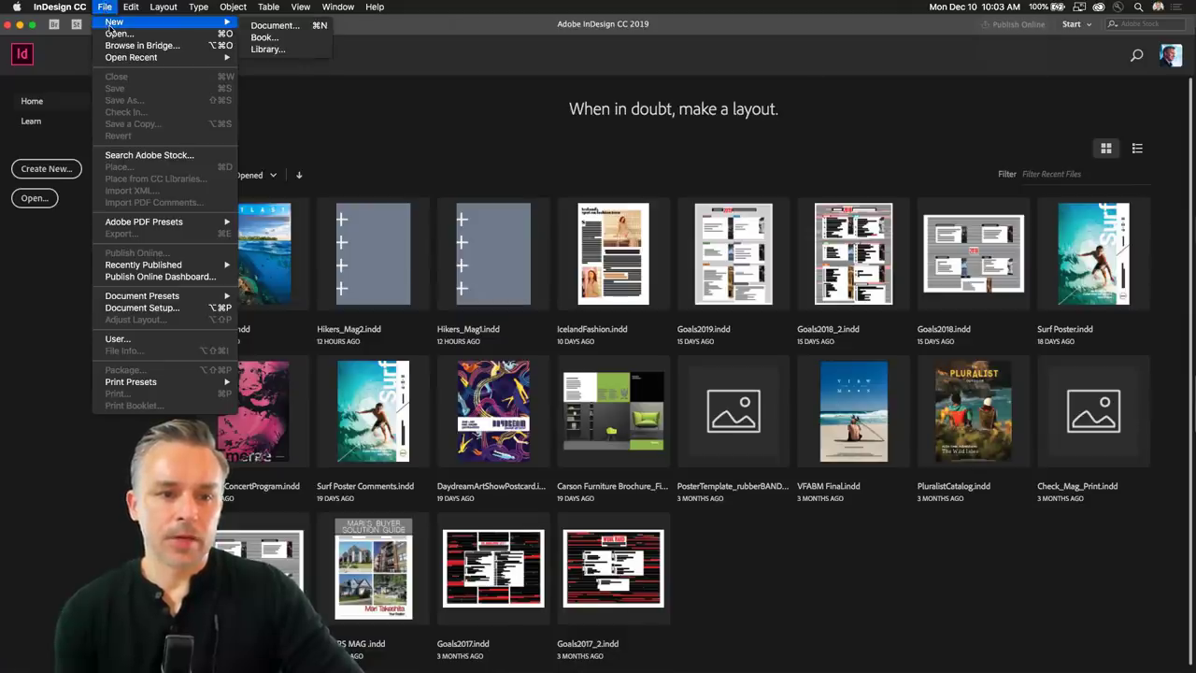
left_click(299, 26)
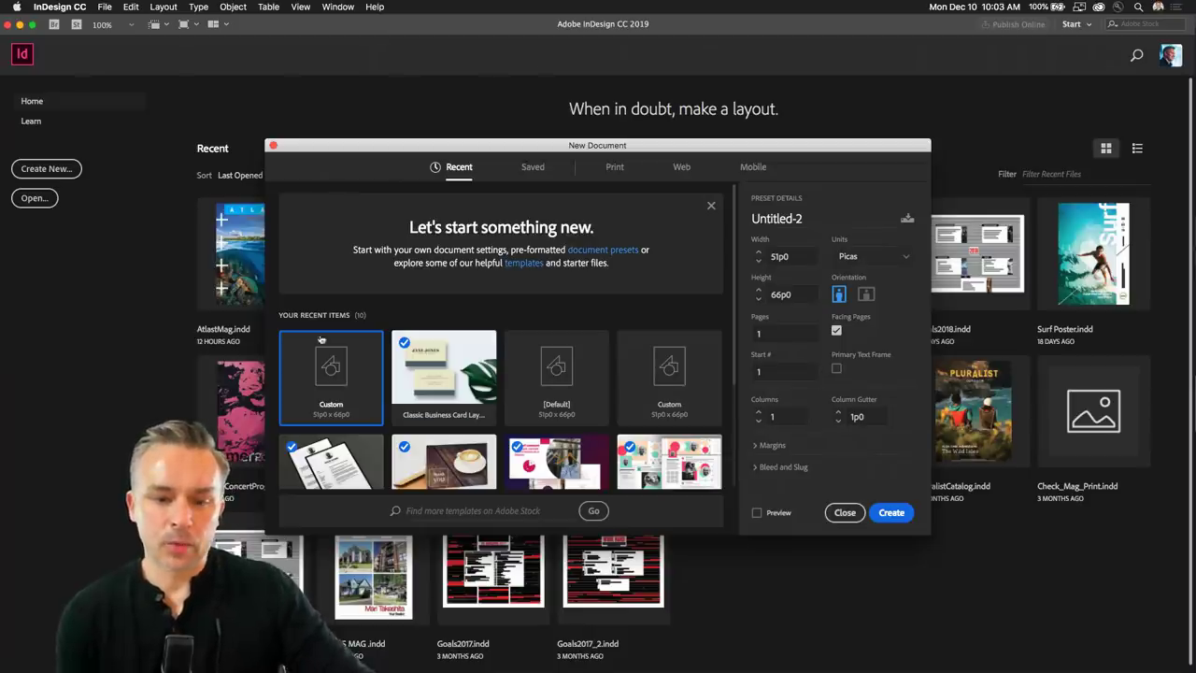
left_click(614, 172)
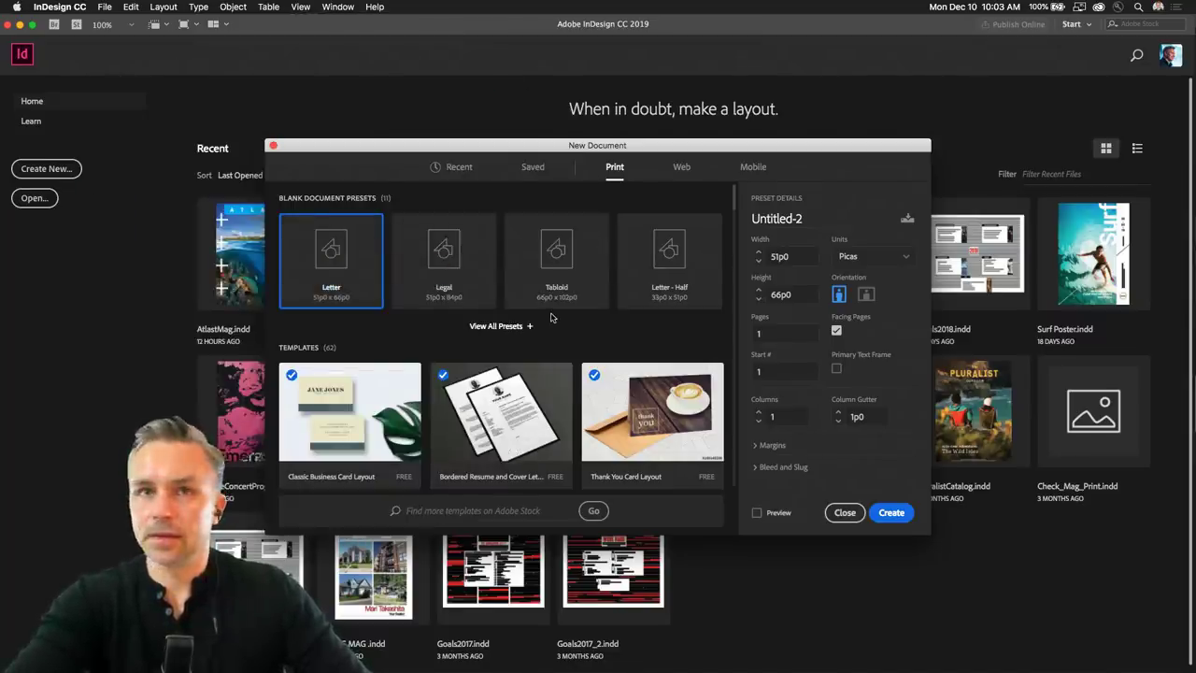
left_click(895, 515)
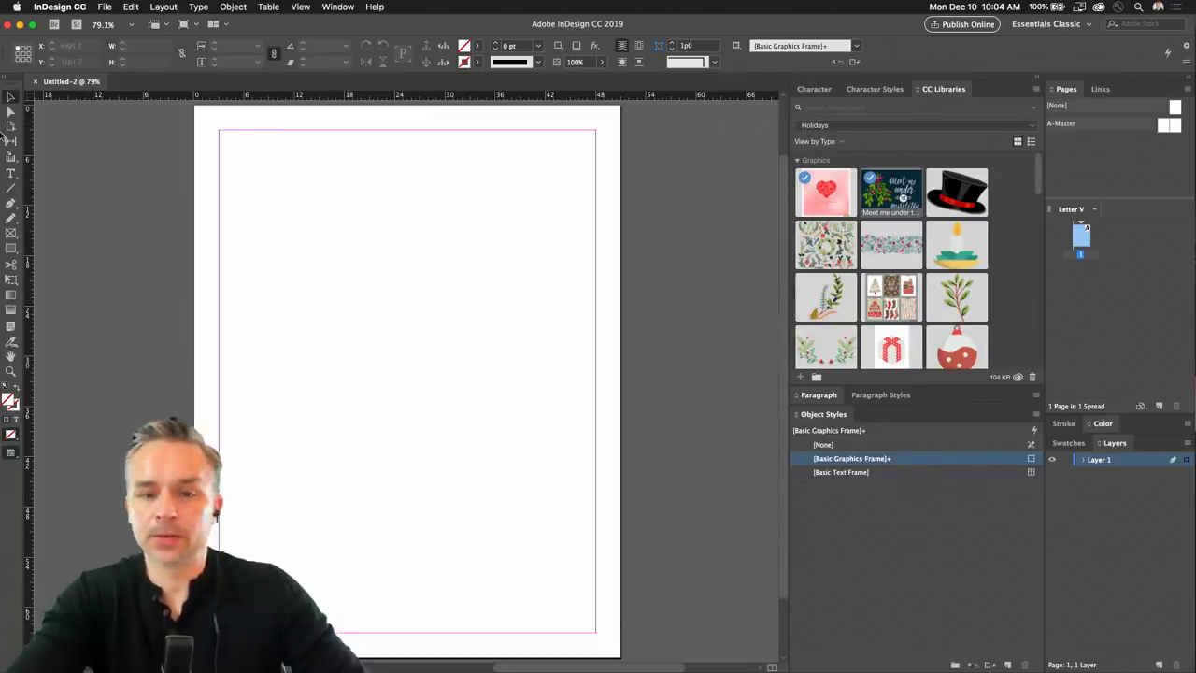
Reset the Essentials Classic workspace.
left_click(323, 9)
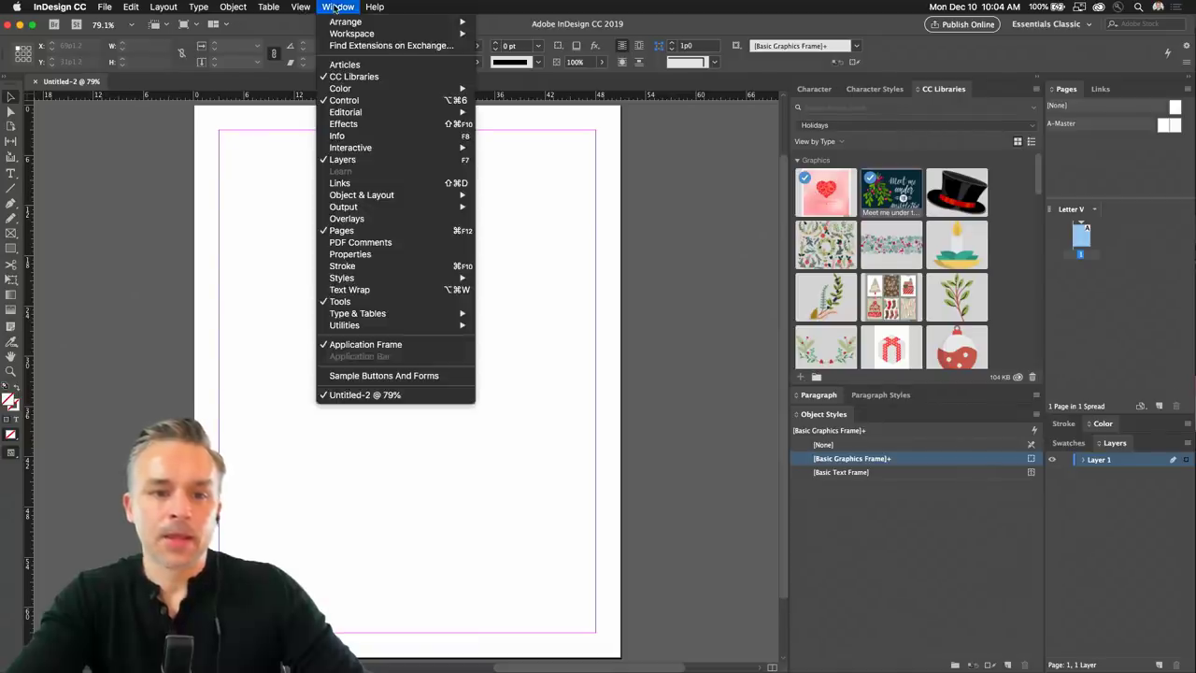
mouse_move(349, 33)
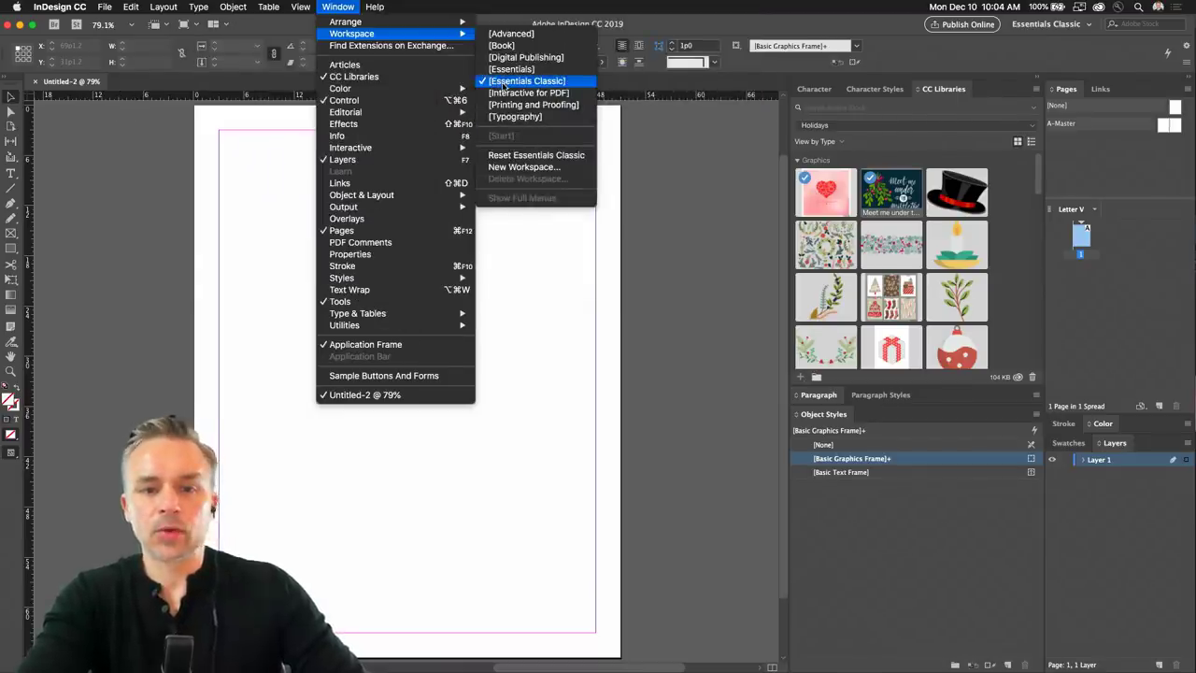
left_click(516, 156)
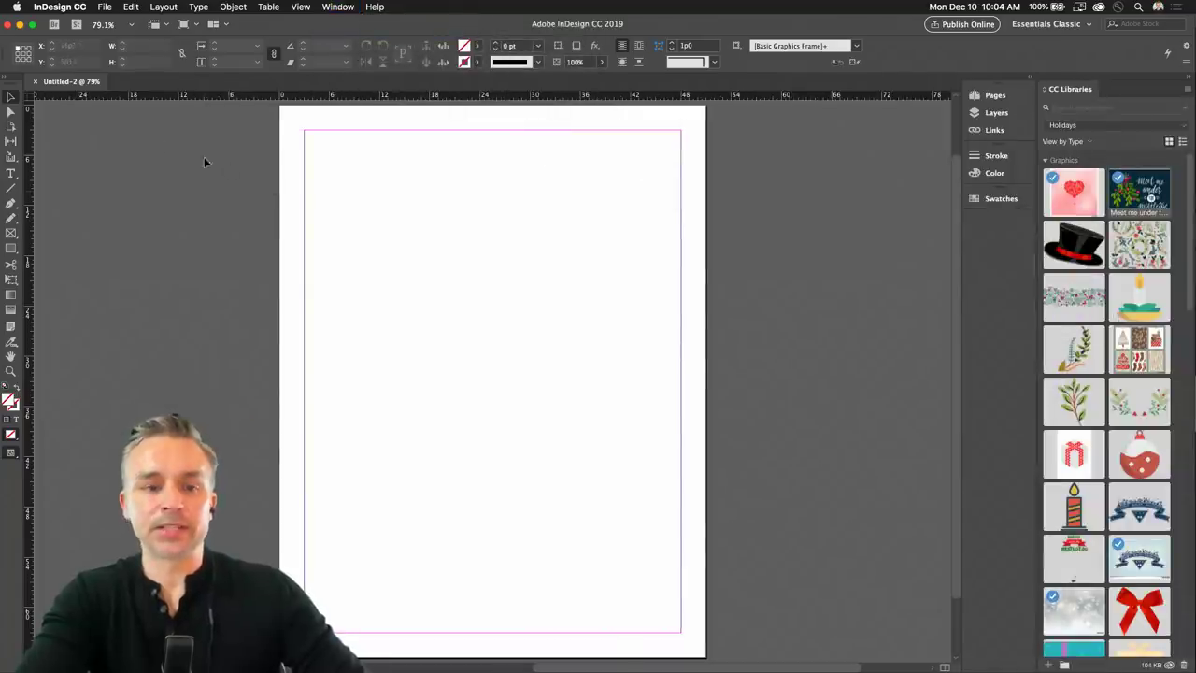
scroll(427, 98, "down", 1)
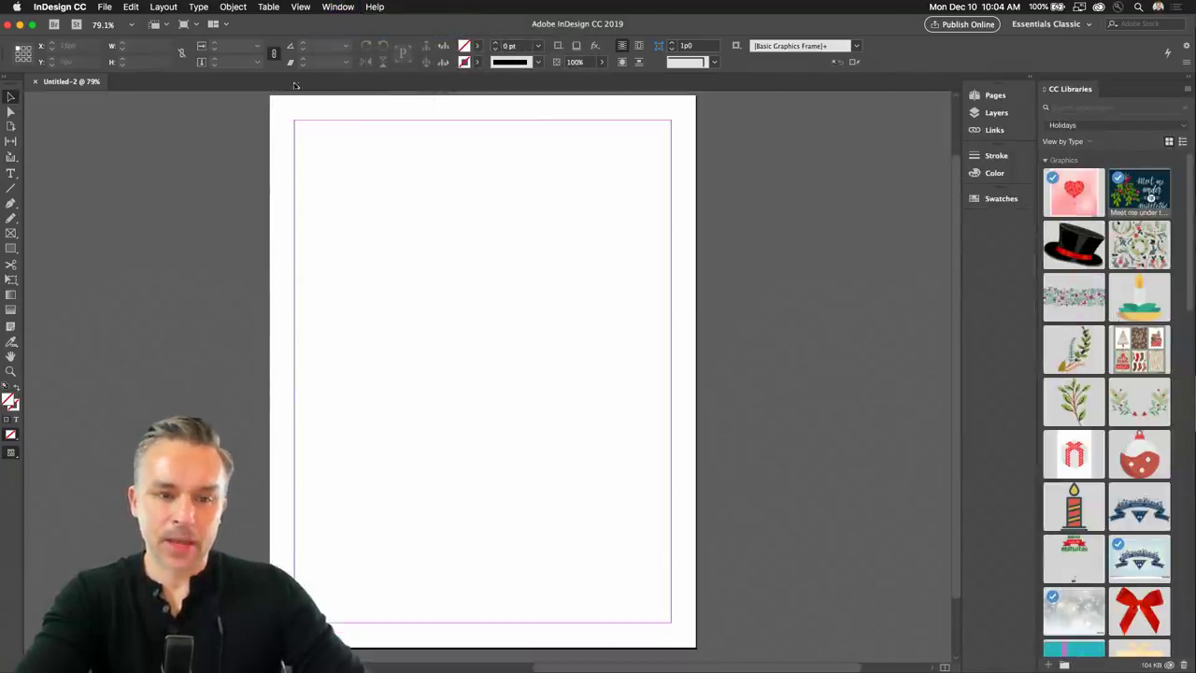
scroll(232, 178, "up", 1)
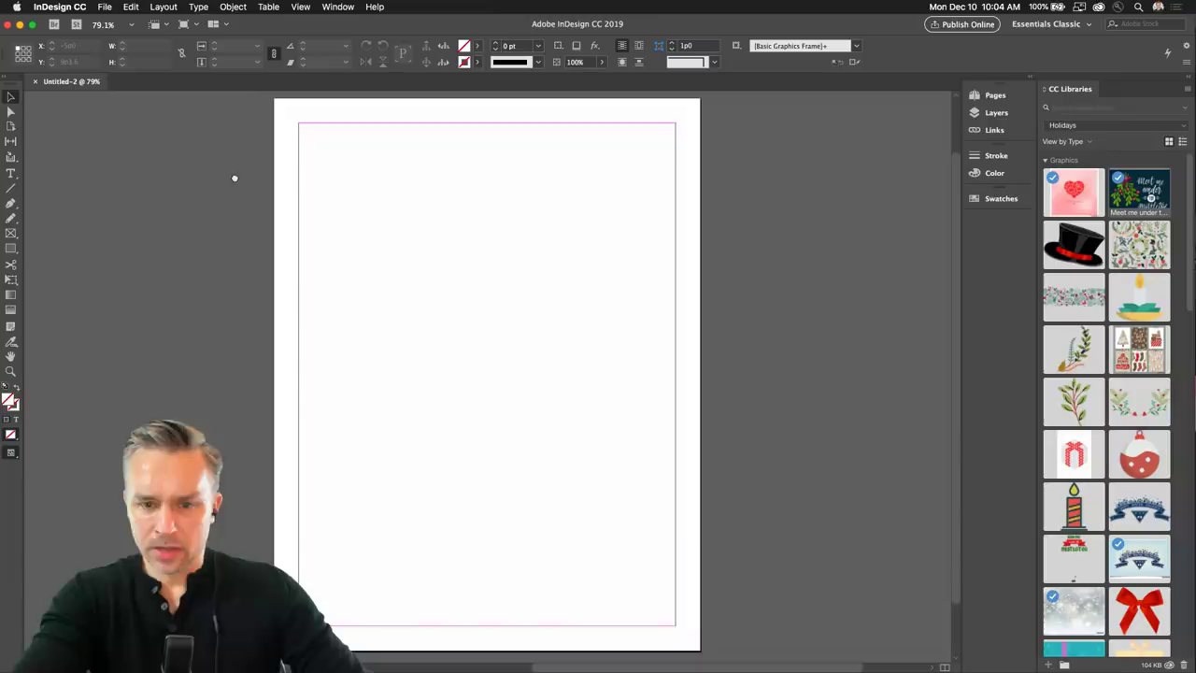
Expand the panel dock and float the Pages and Layers panels beside the page.
left_click(1032, 79)
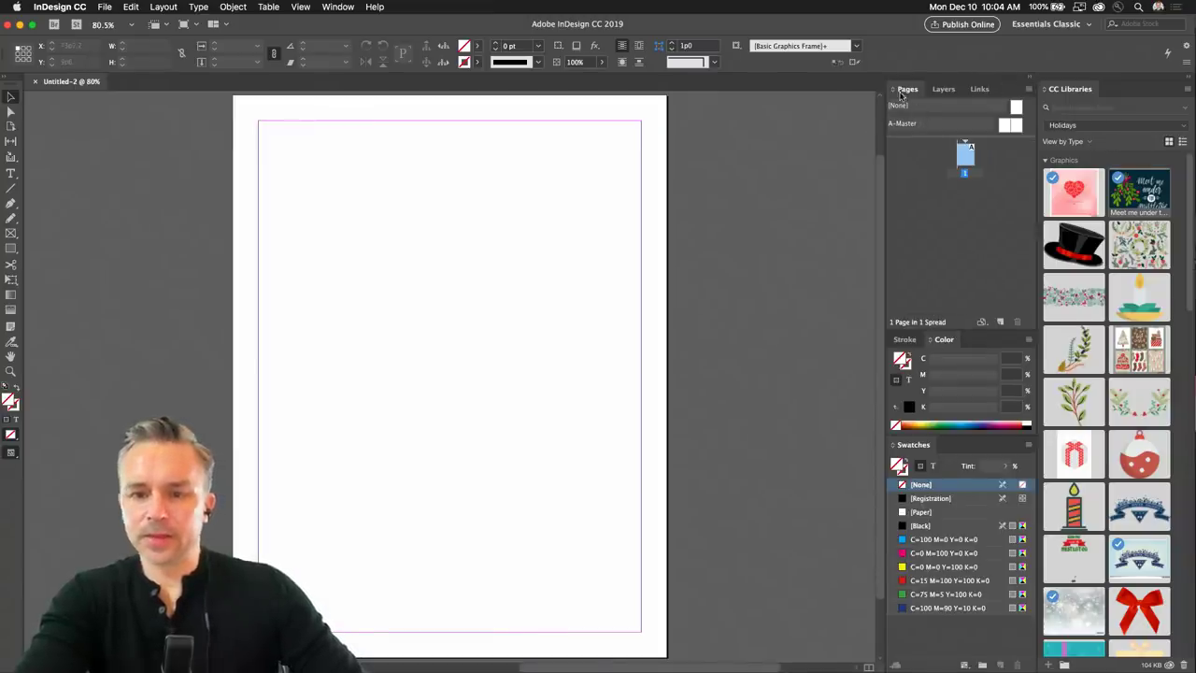
left_click_drag(901, 94, 701, 109)
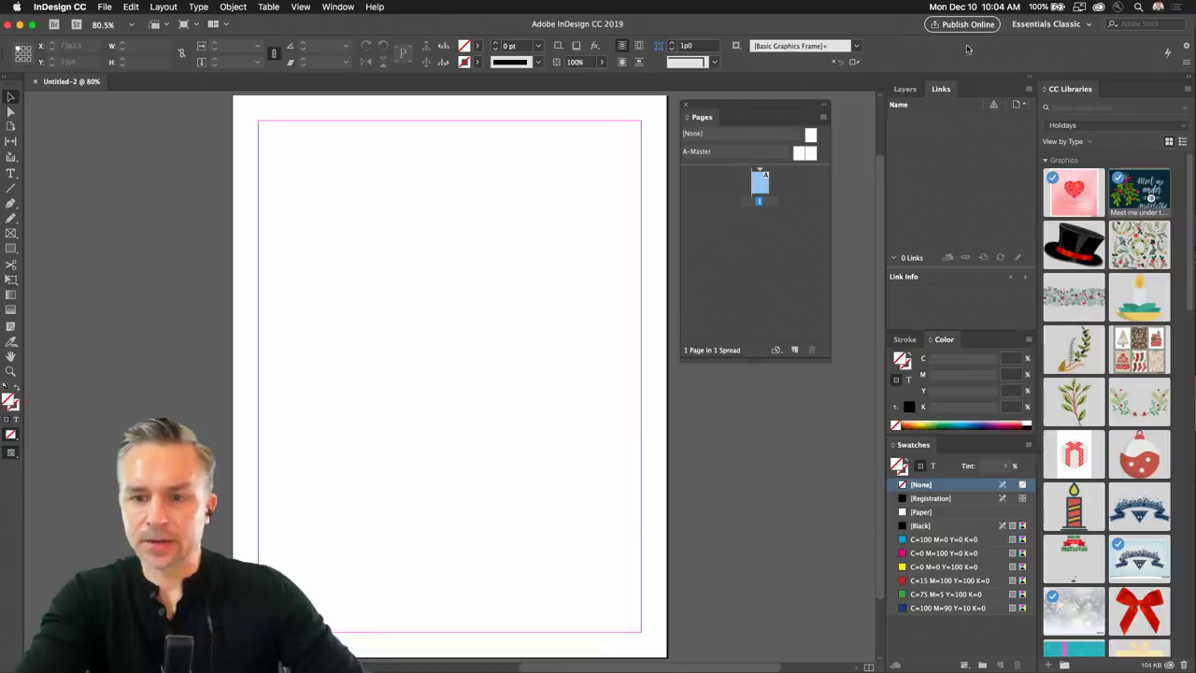
left_click_drag(905, 89, 706, 384)
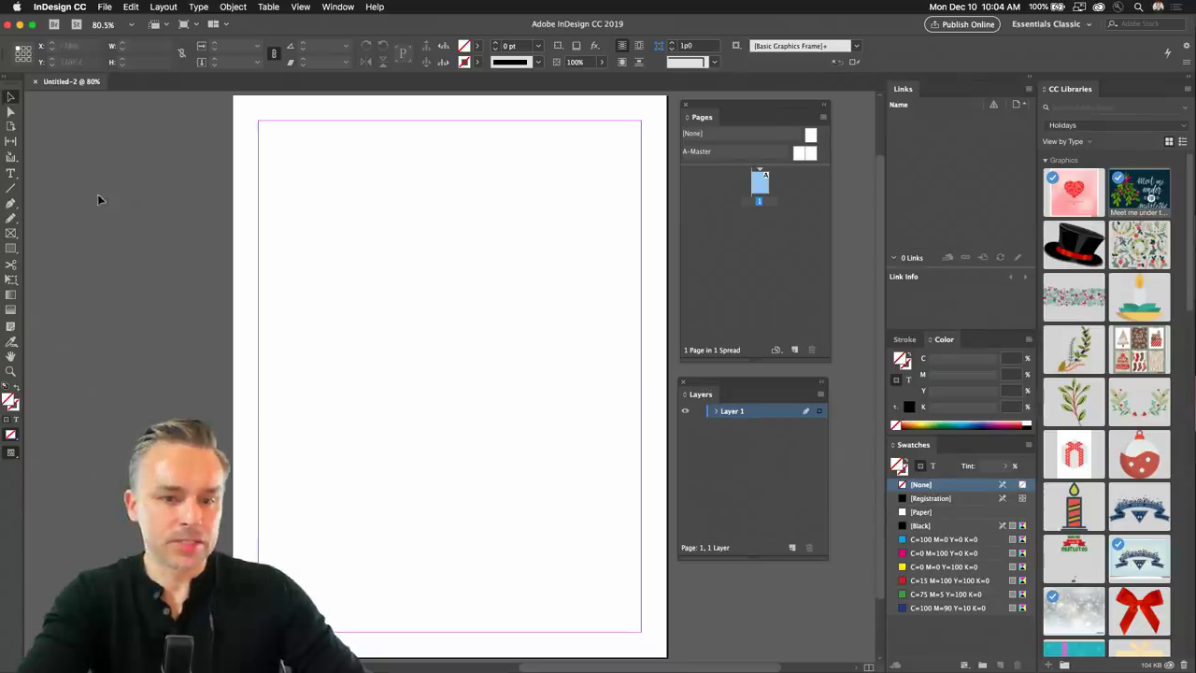
Draw a text frame near the top and type 'Happy HOliddays to' plus the recipient's name.
left_click(11, 174)
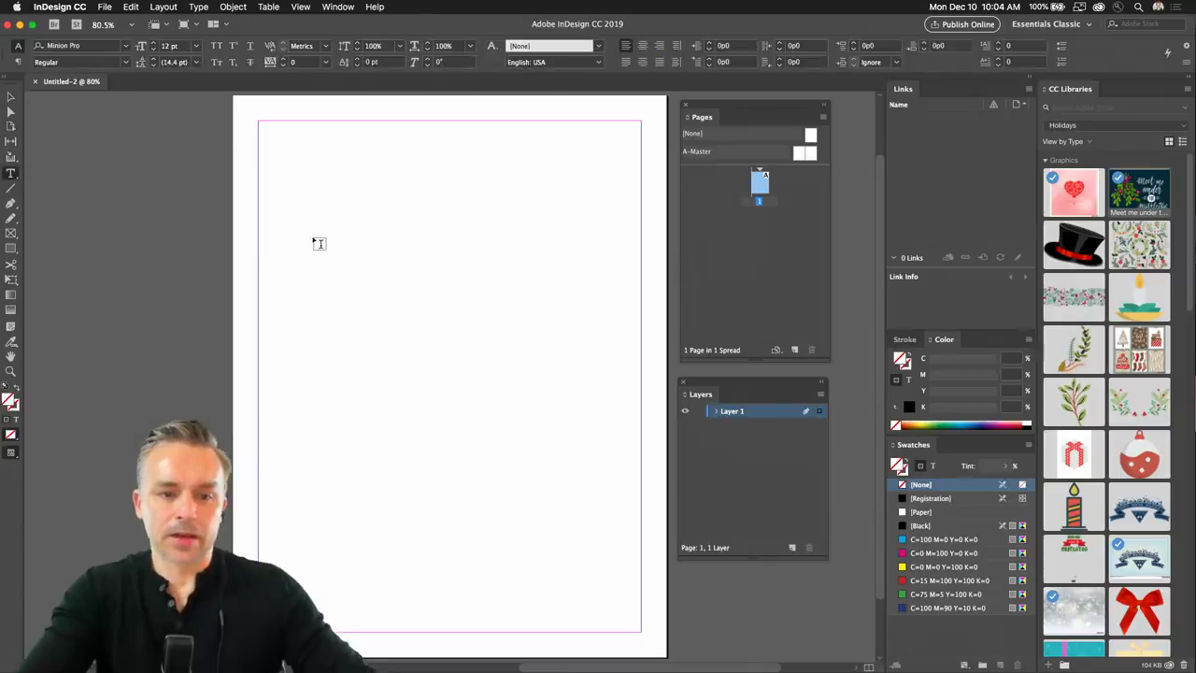
left_click_drag(293, 193, 599, 323)
type("Happy HOlid")
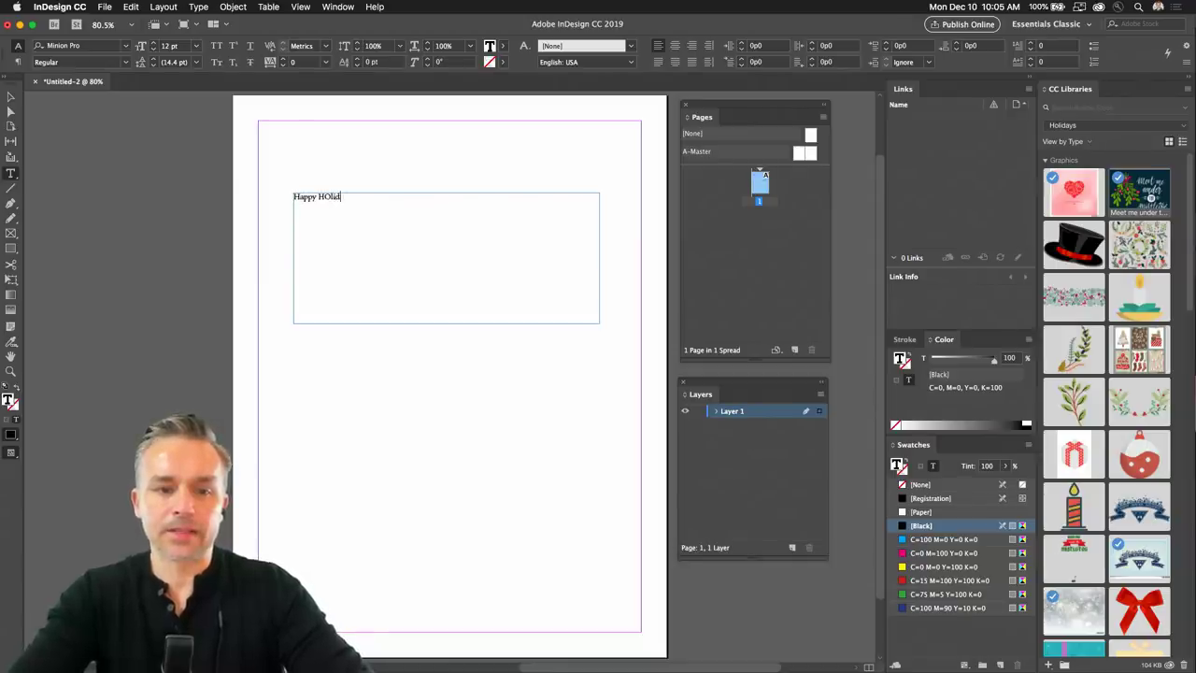
type("days to")
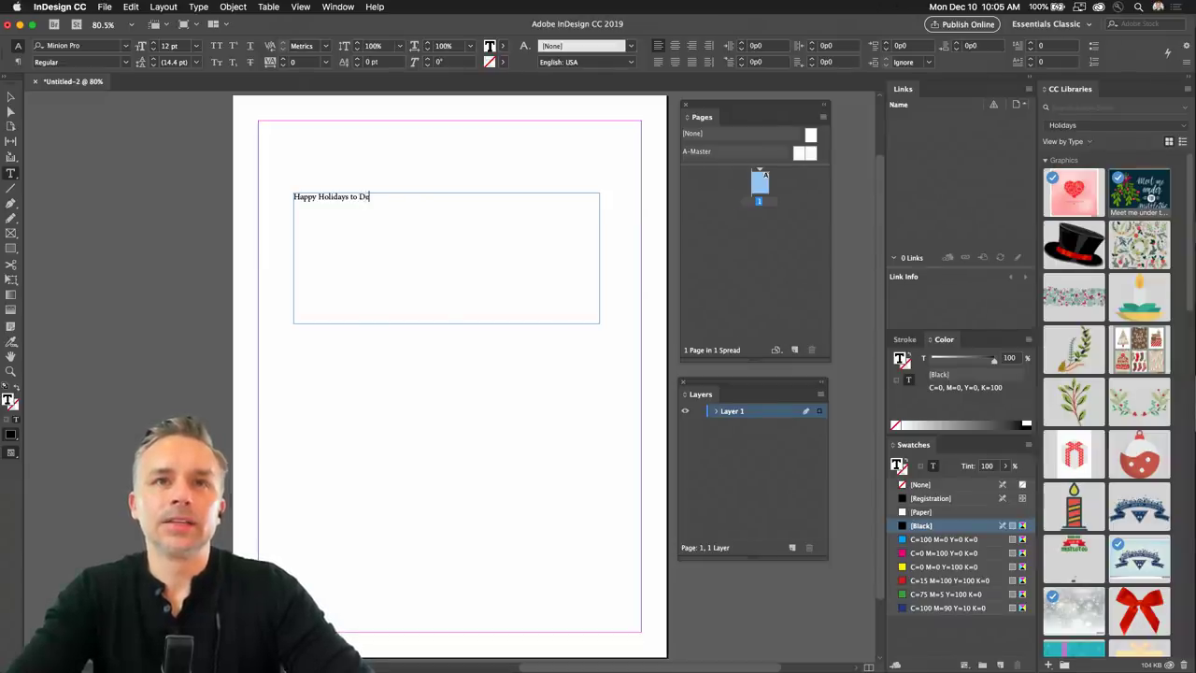
Centre the greeting, set it to 48 pt, and move the frame lower.
key("super+a")
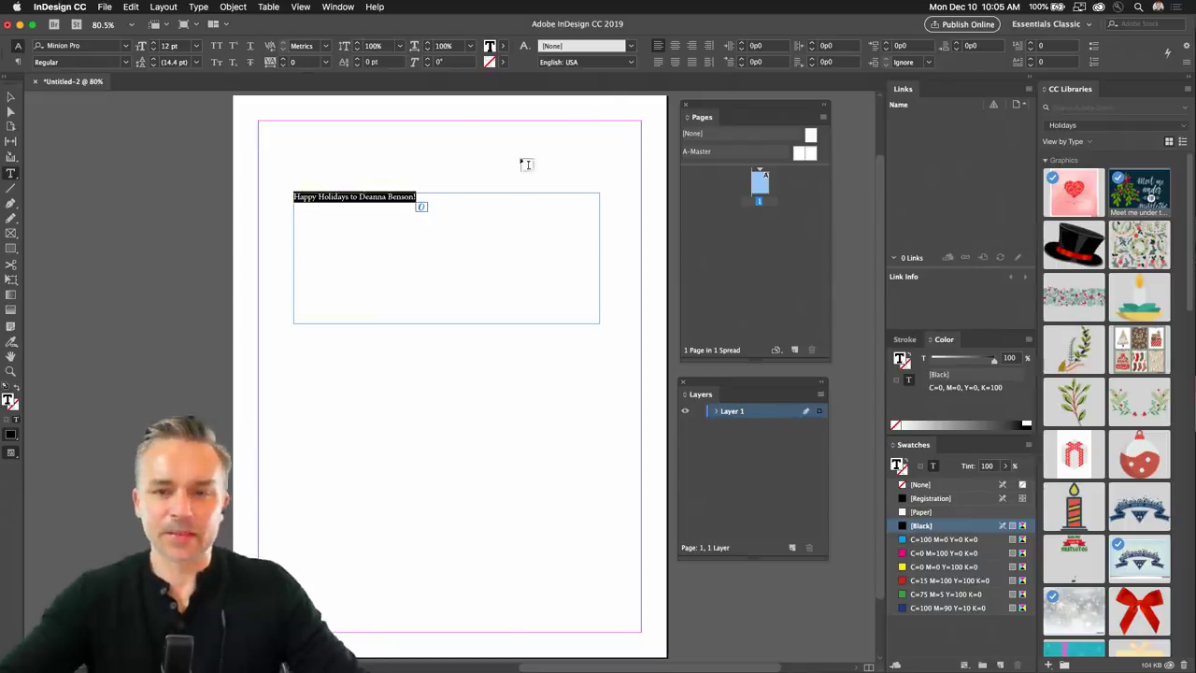
left_click(675, 45)
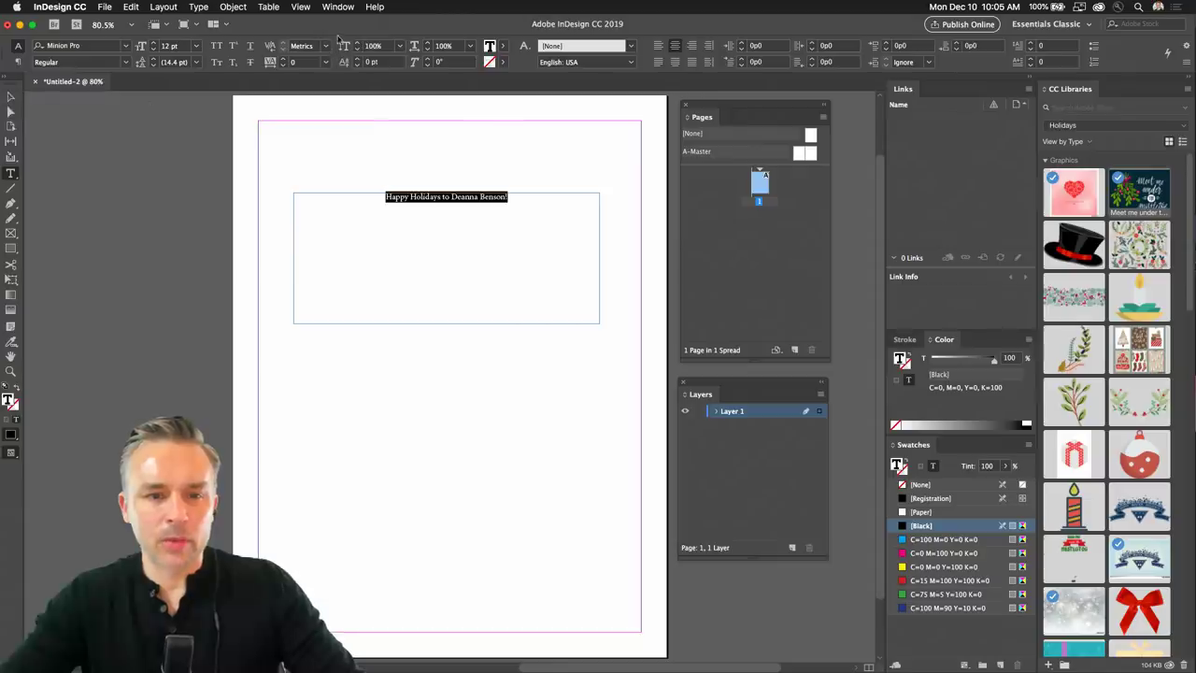
left_click(196, 46)
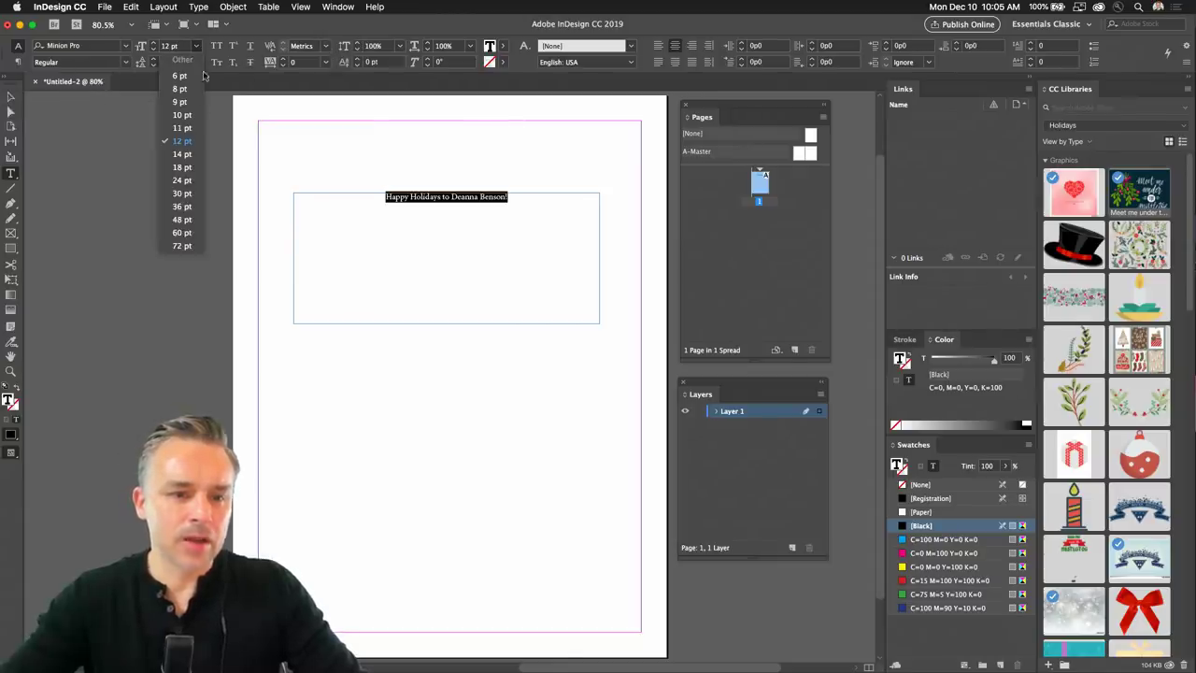
left_click(180, 219)
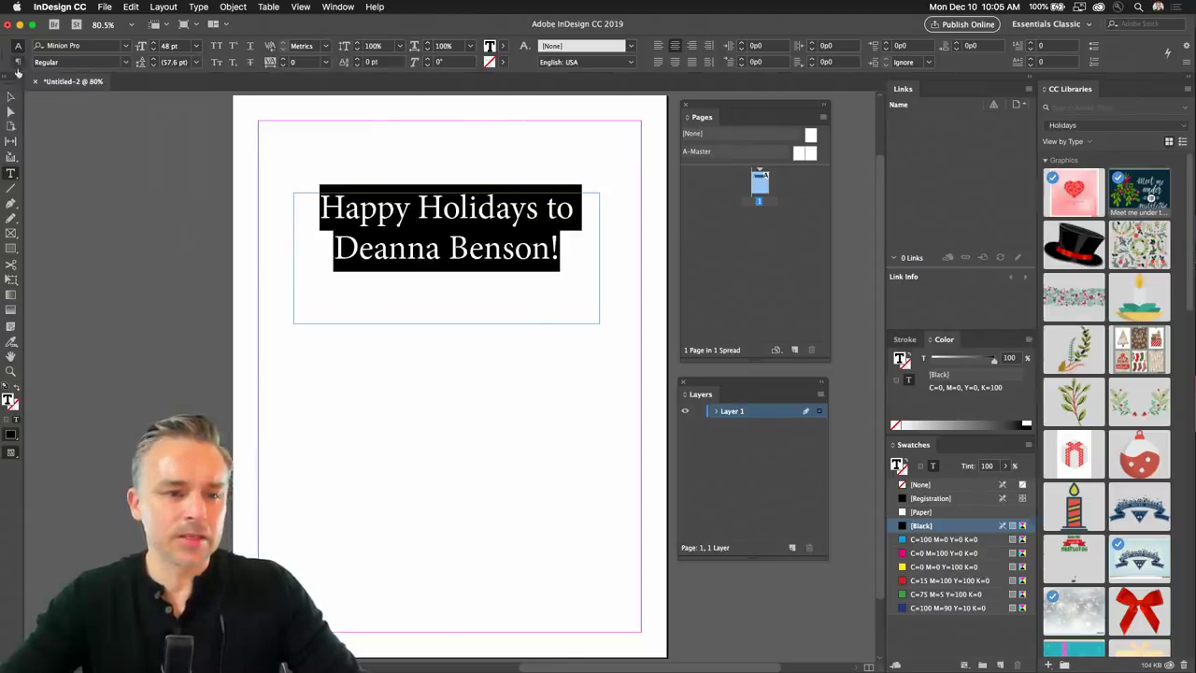
key("Escape")
left_click_drag(399, 207, 397, 241)
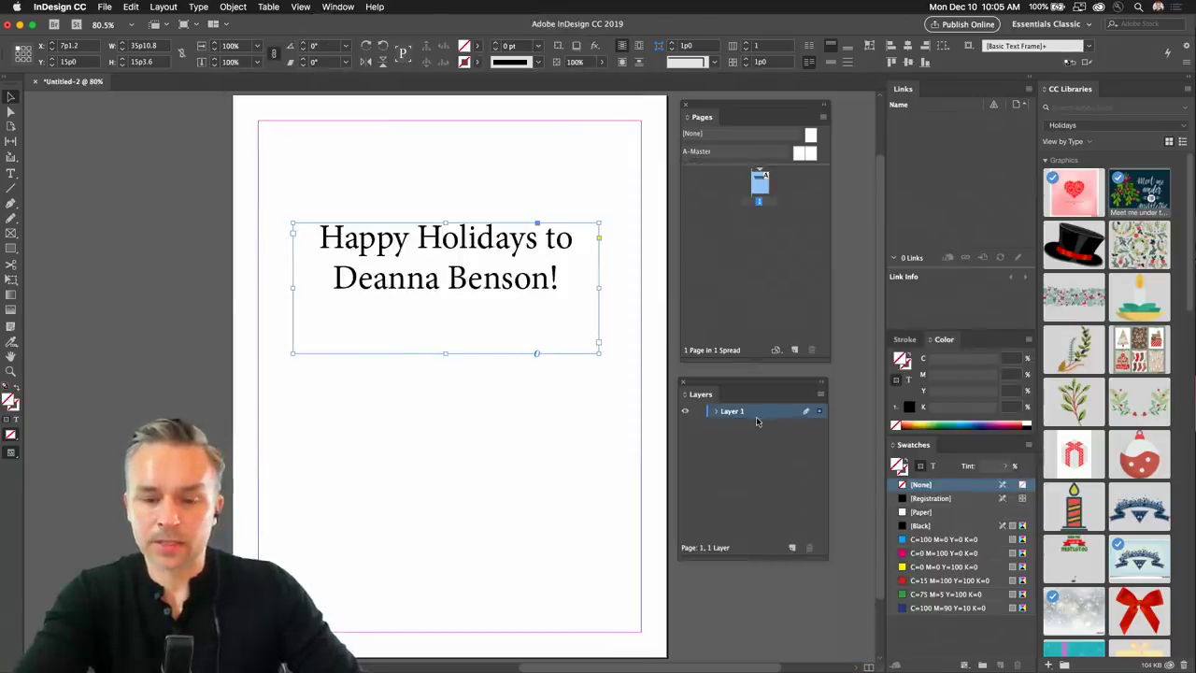
left_click(717, 412)
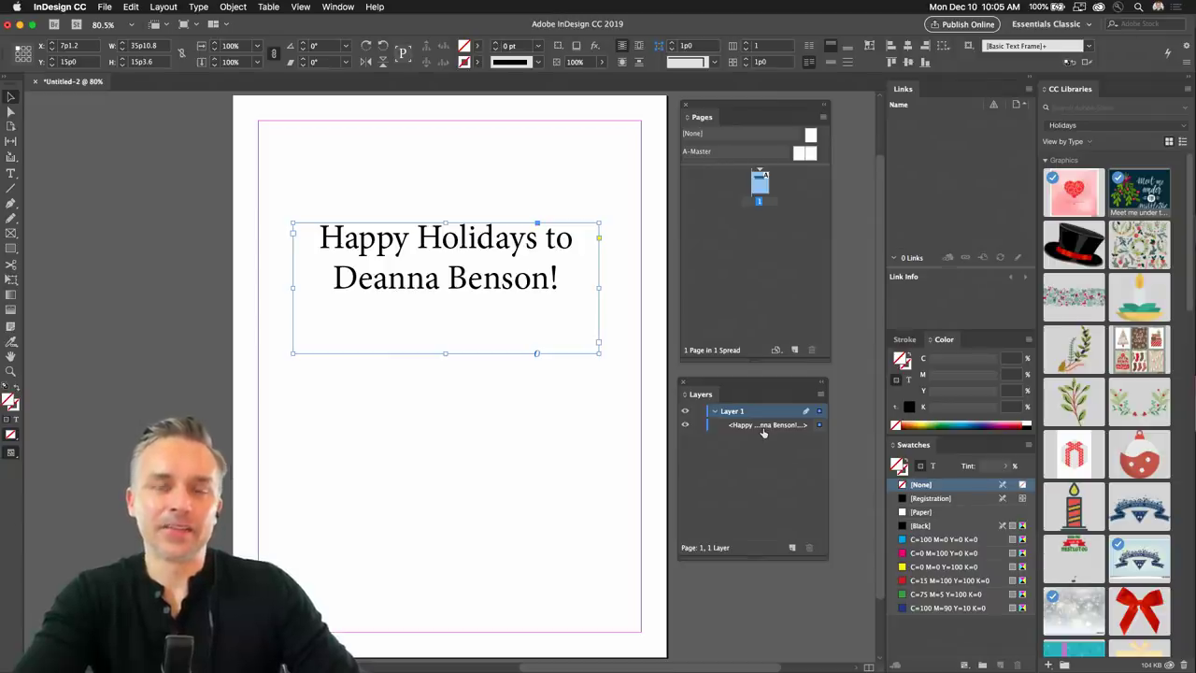
left_click_drag(450, 359, 445, 311)
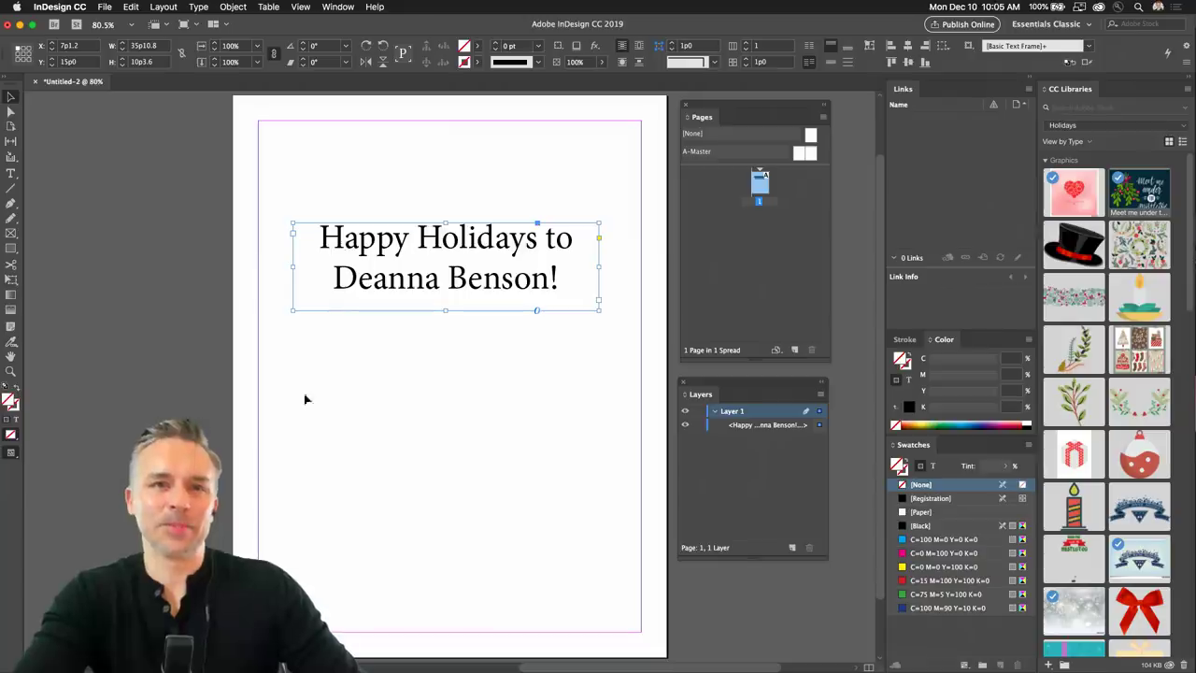
left_click(11, 233)
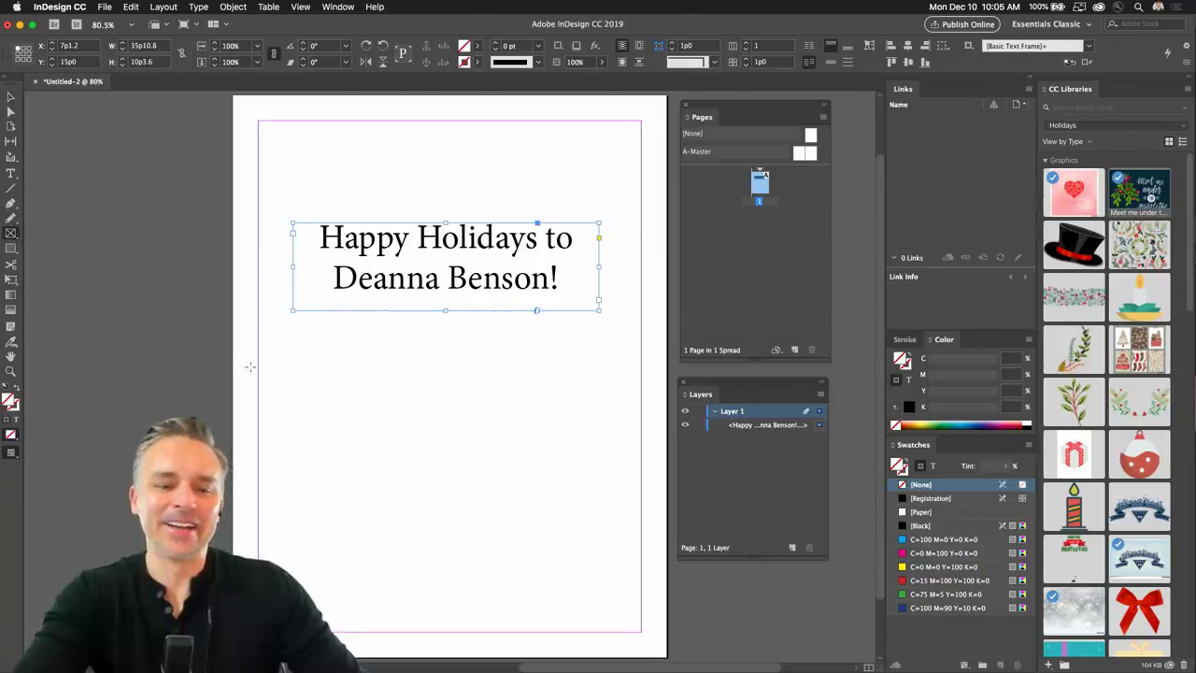
left_click_drag(260, 327, 641, 631)
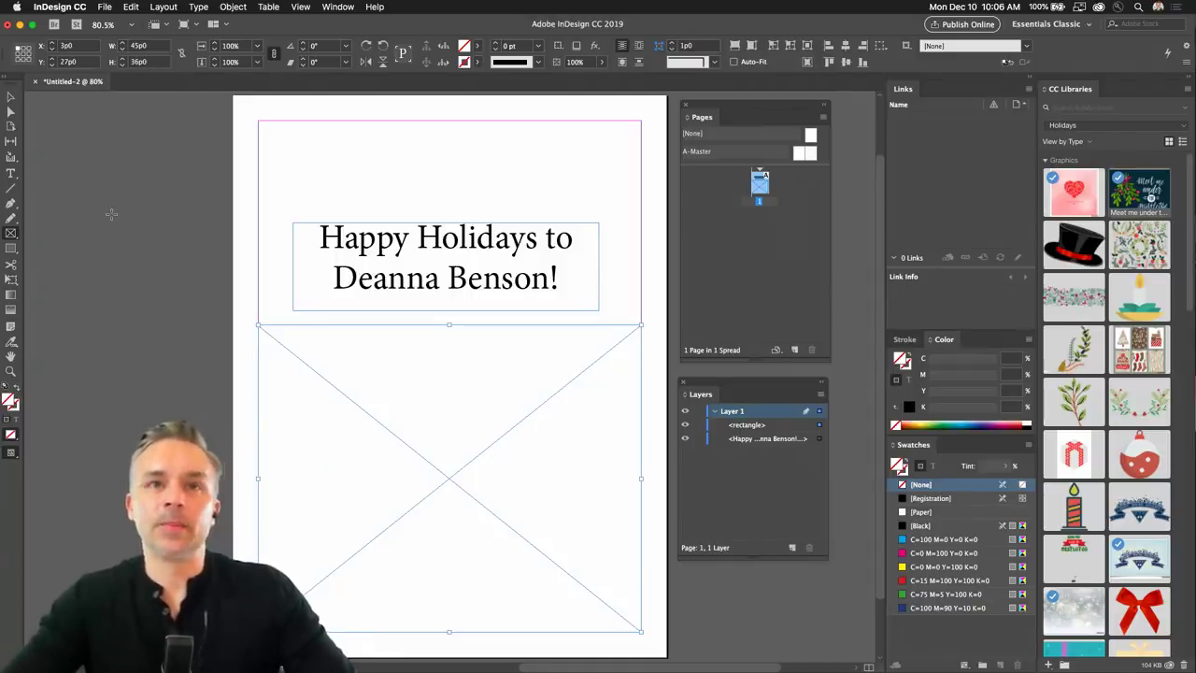
left_click(11, 96)
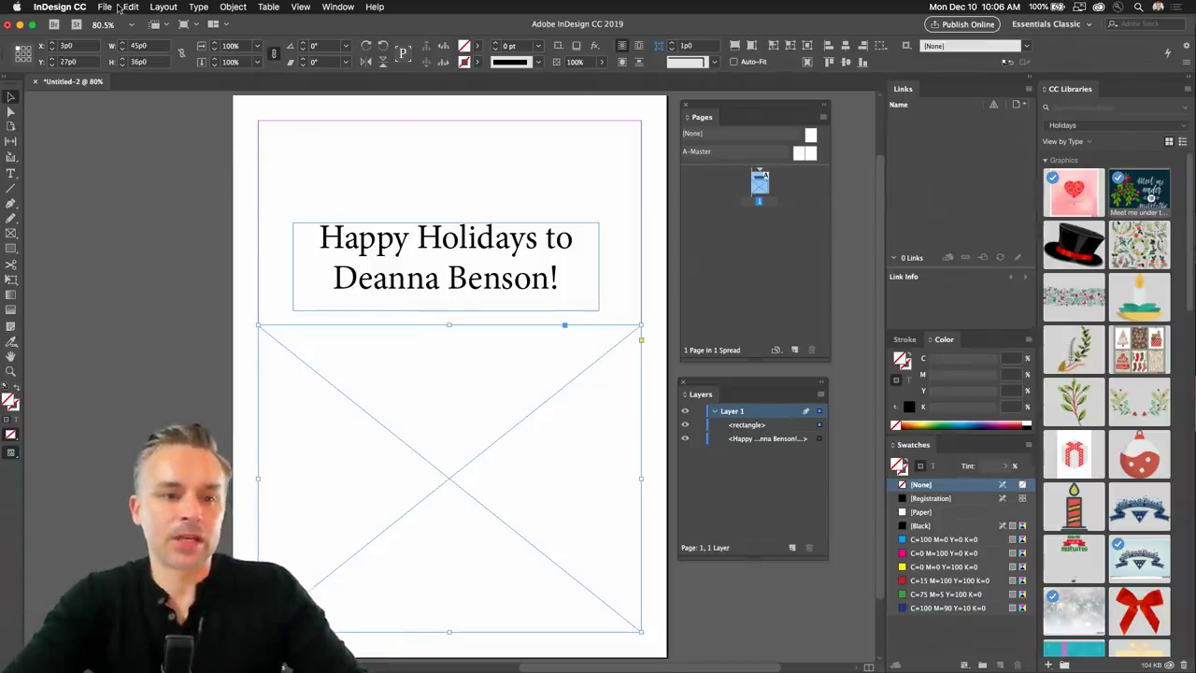
left_click(128, 7)
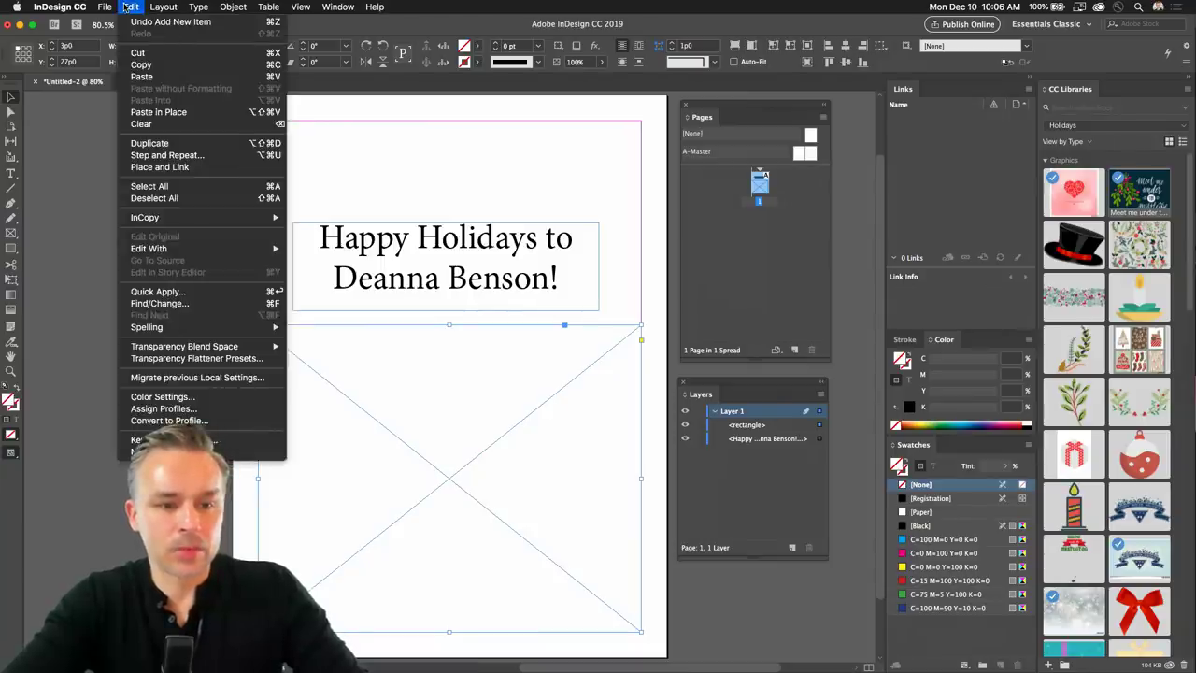
left_click(128, 7)
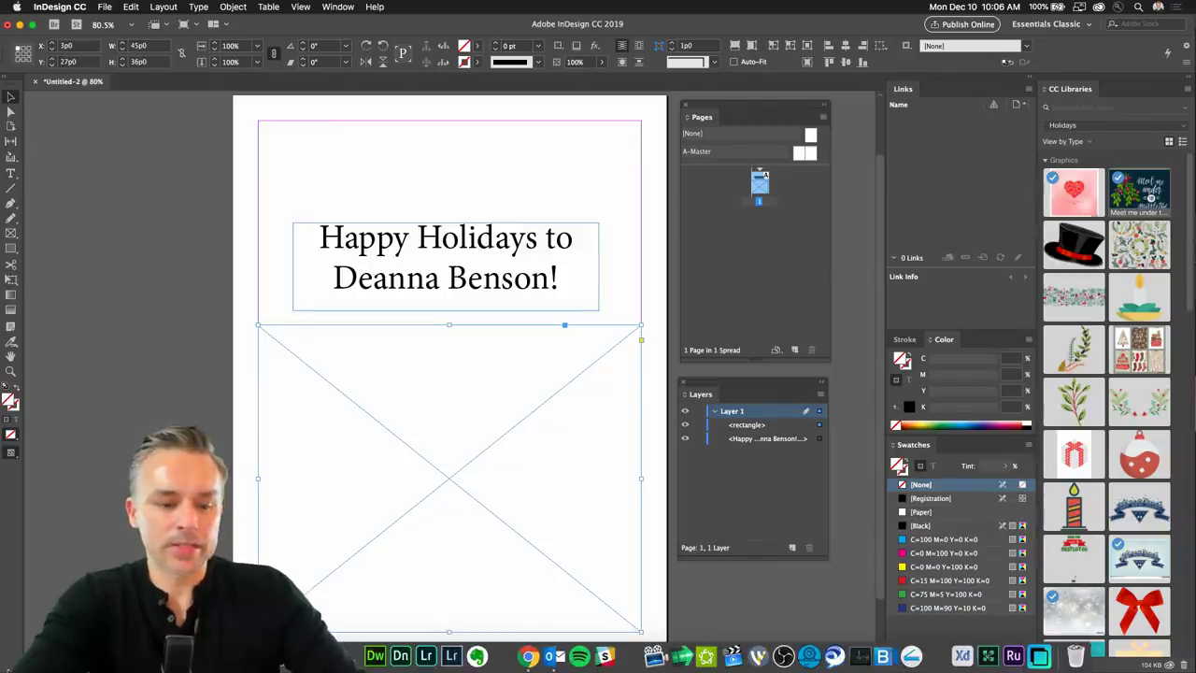
Drag dolphins.jpg from Desktop > Atlas > AdobeStock in Finder into the empty image frame.
left_click(552, 657)
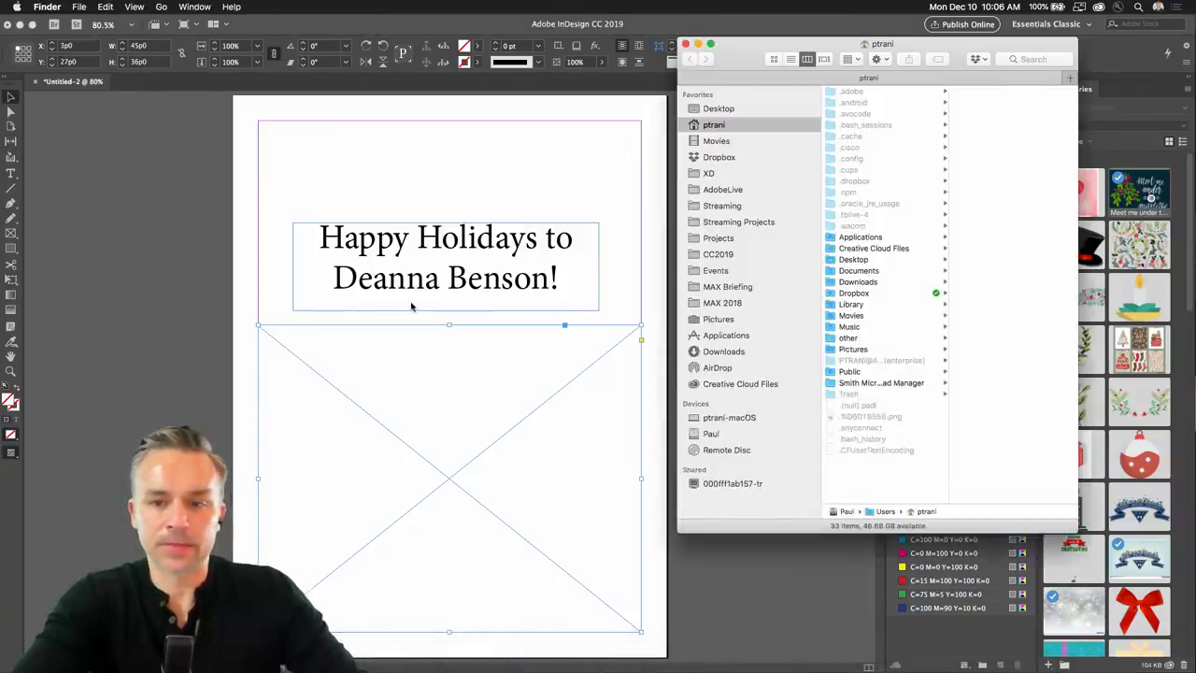
left_click(716, 109)
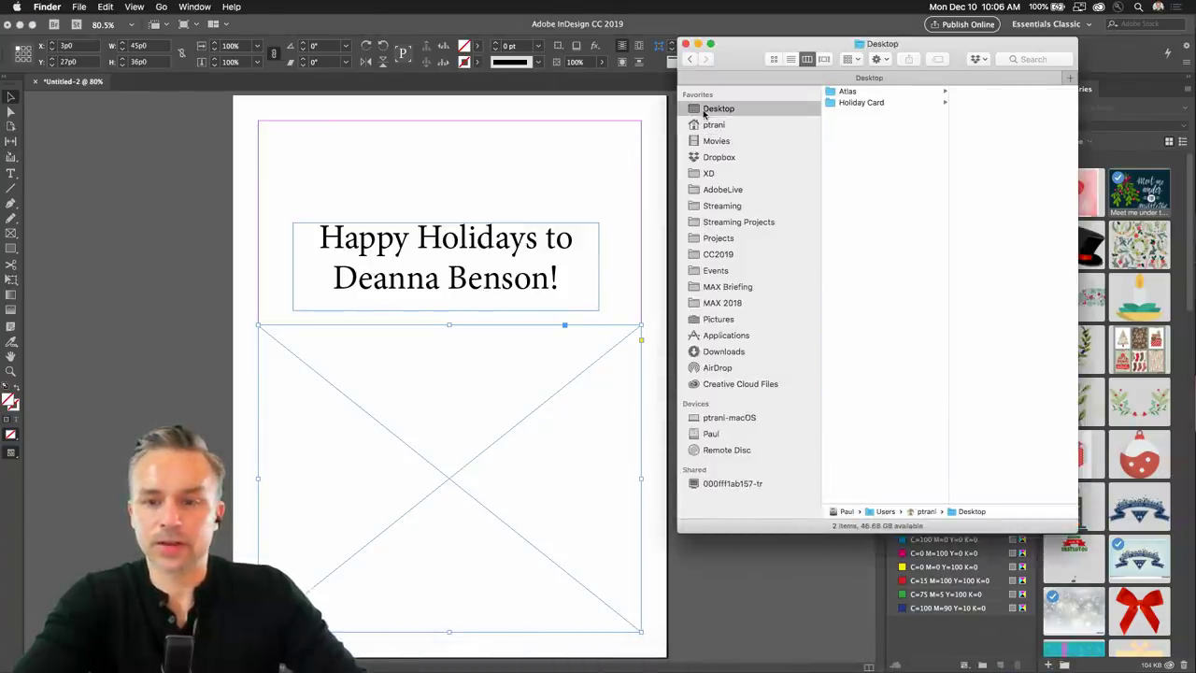
left_click(849, 105)
left_click(996, 104)
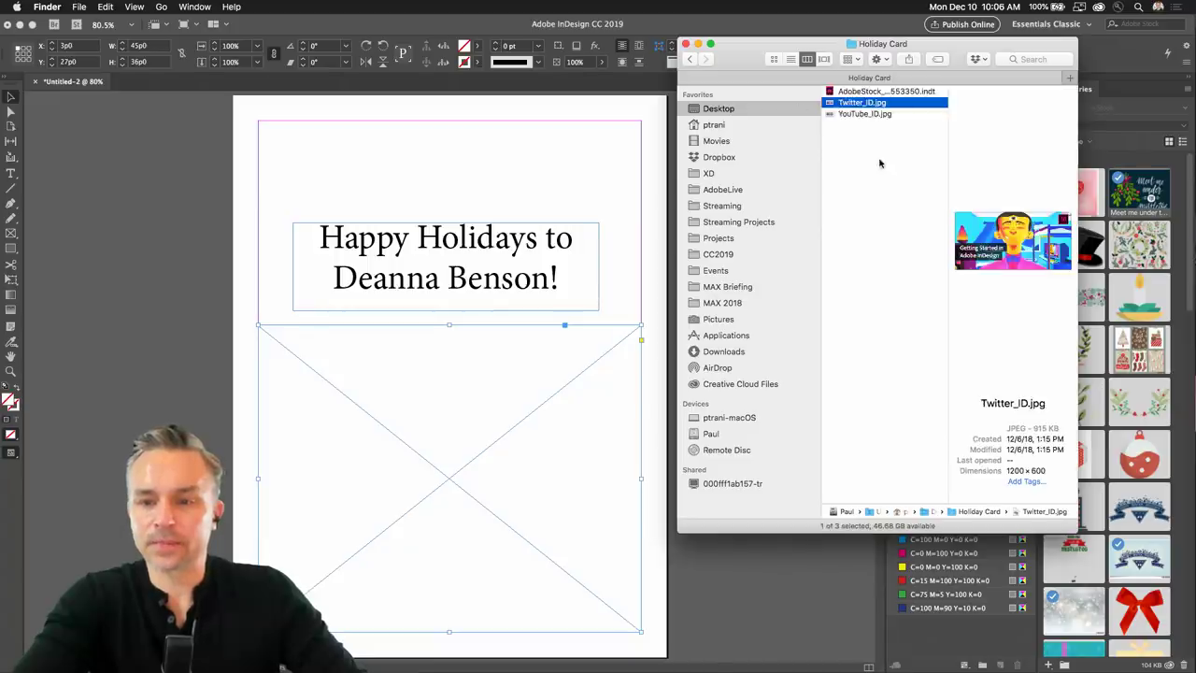
key("Left")
key("Up")
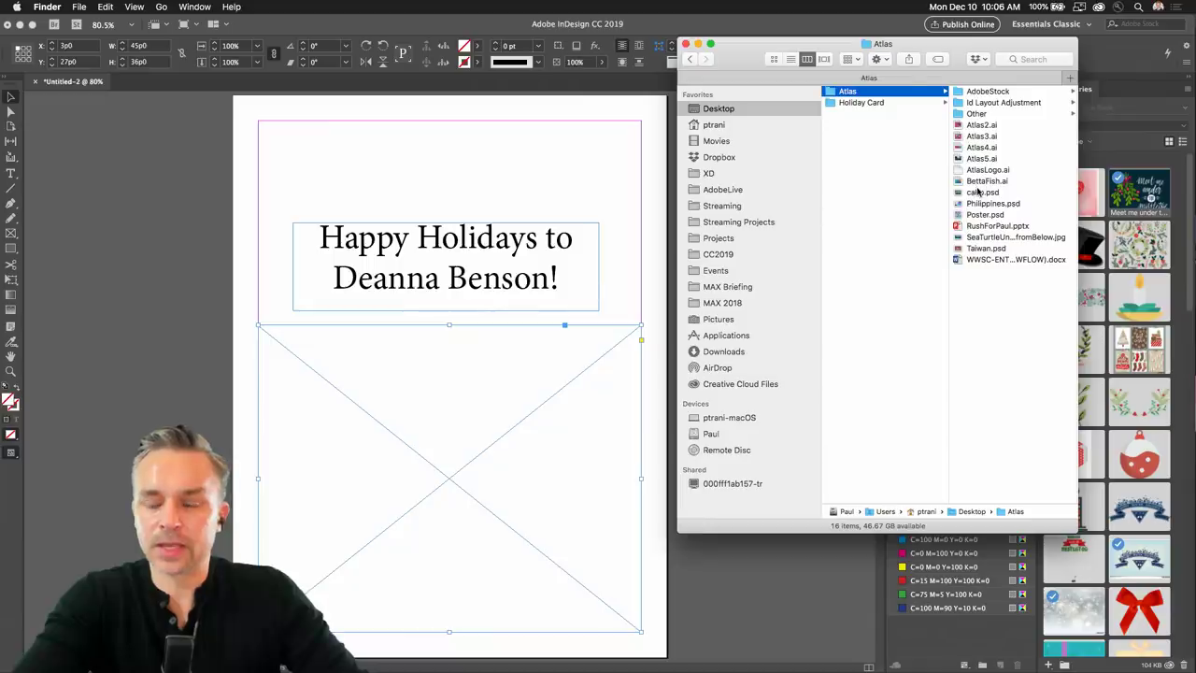
left_click(983, 250)
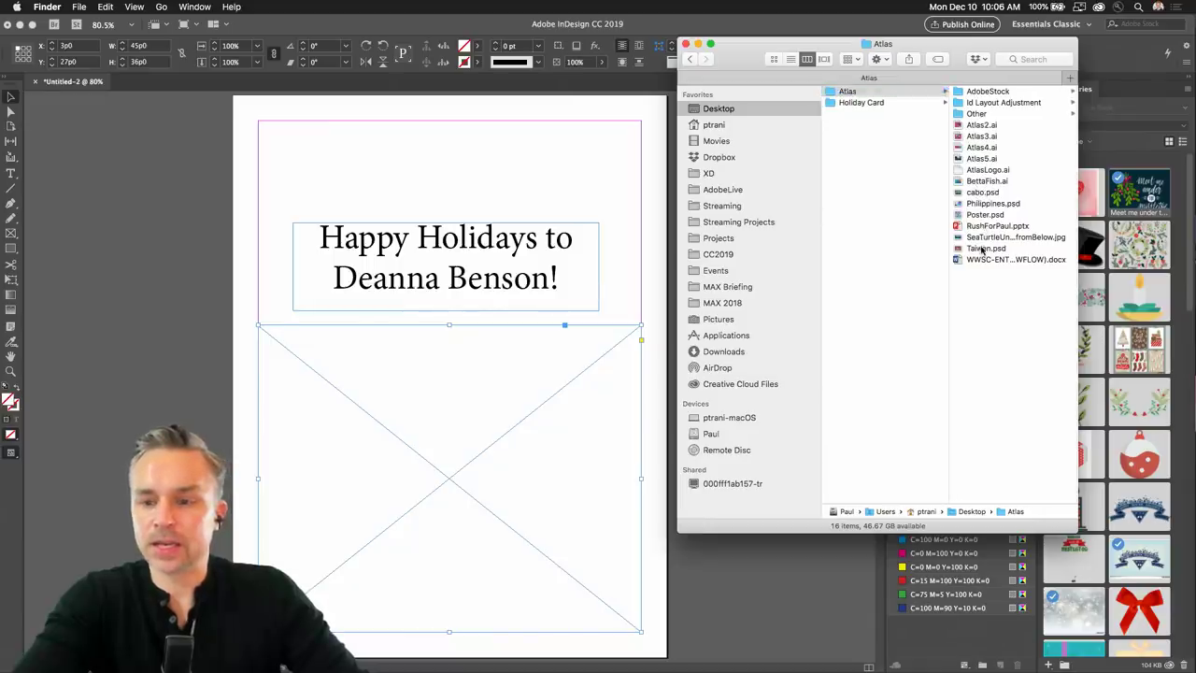
left_click(852, 93)
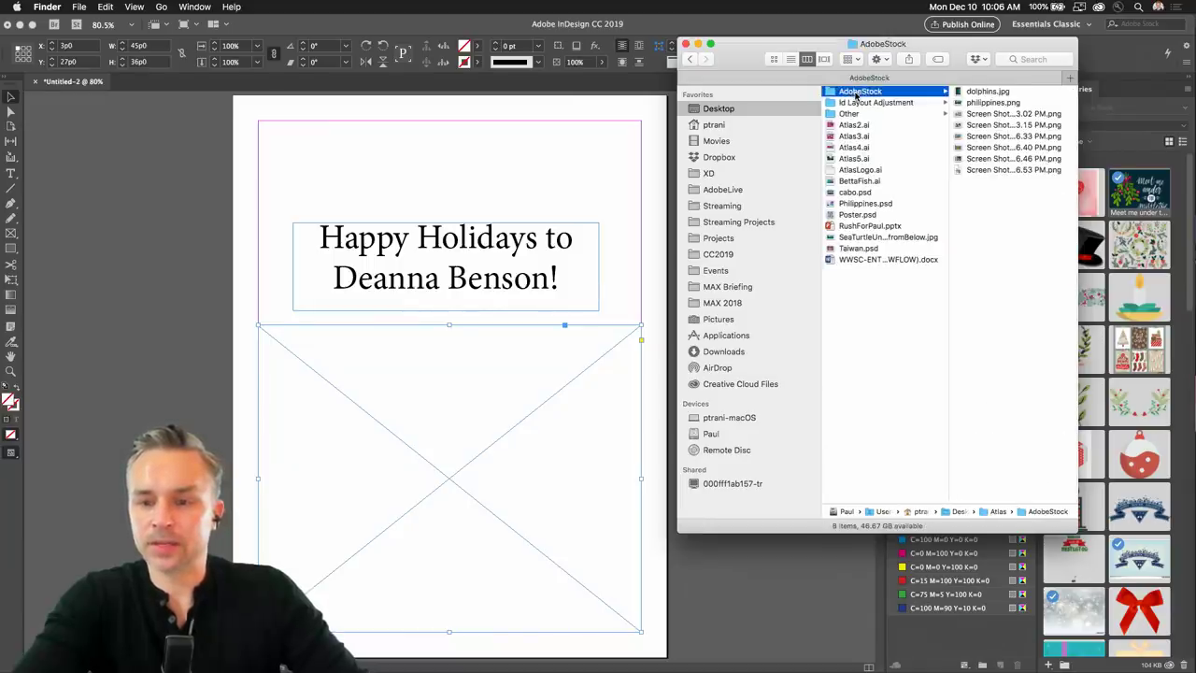
left_click(961, 93)
left_click_drag(830, 94, 414, 436)
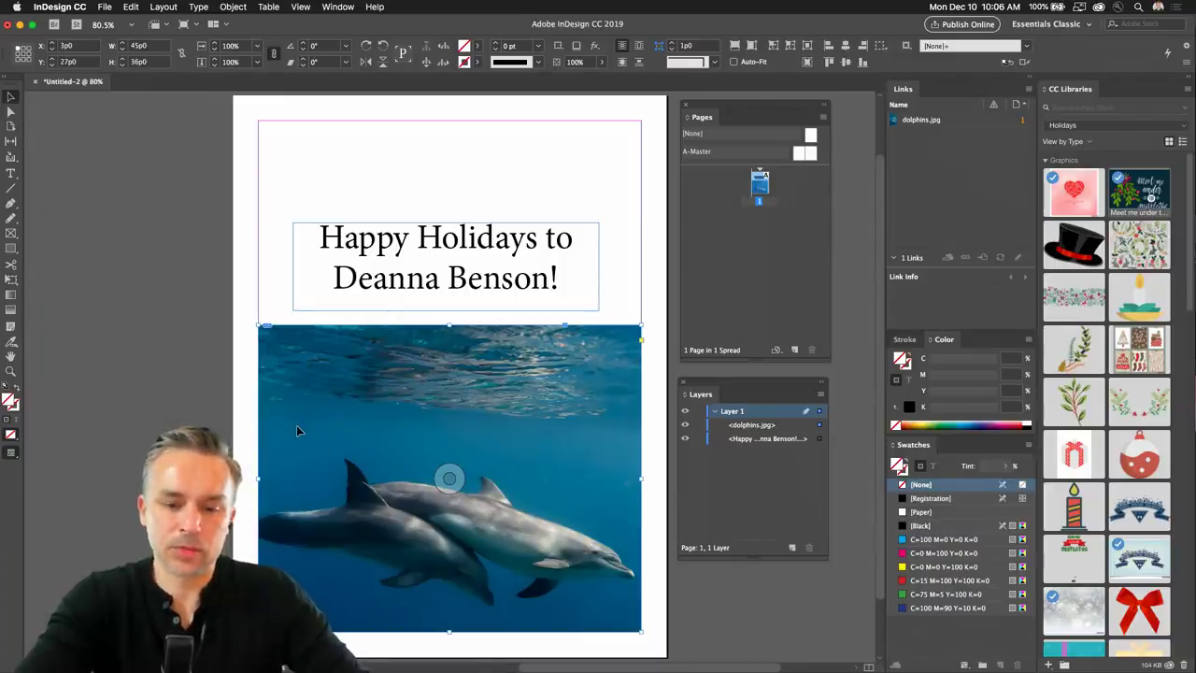
Undo the dolphin photo, place the Christmas Retro Santa library graphic, and stretch its frame upward.
key("super+z")
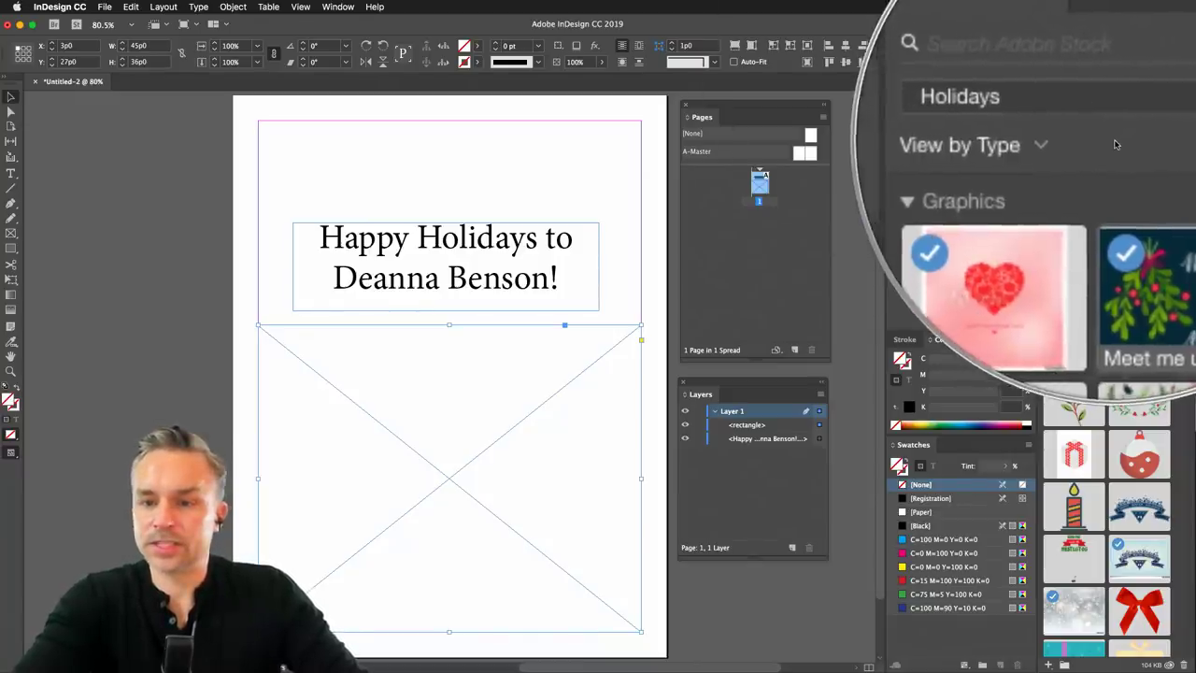
scroll(1068, 370, "down", 5)
scroll(1069, 370, "down", 10)
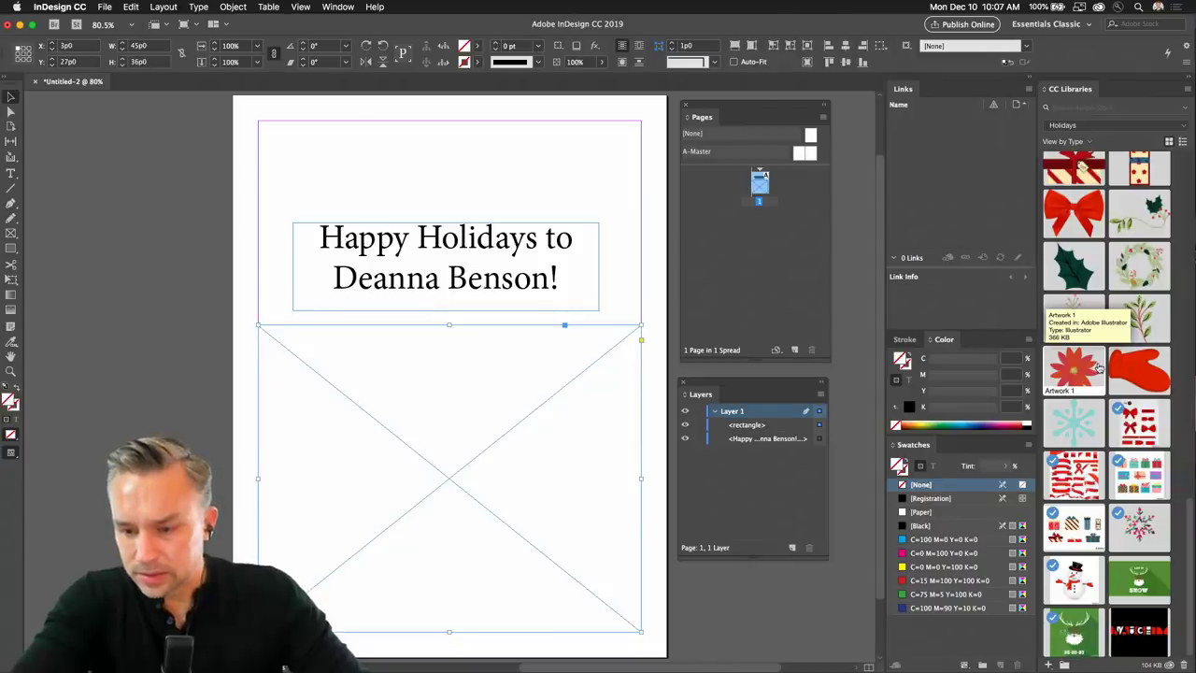
left_click_drag(1062, 625, 401, 451)
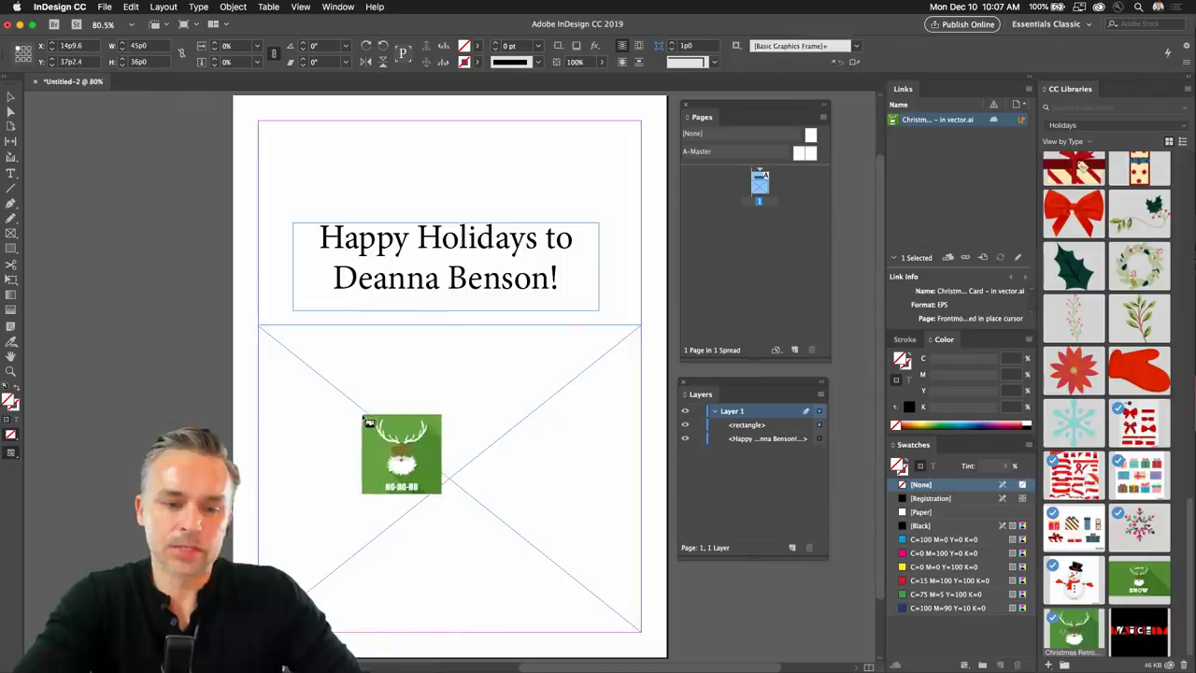
left_click(368, 422)
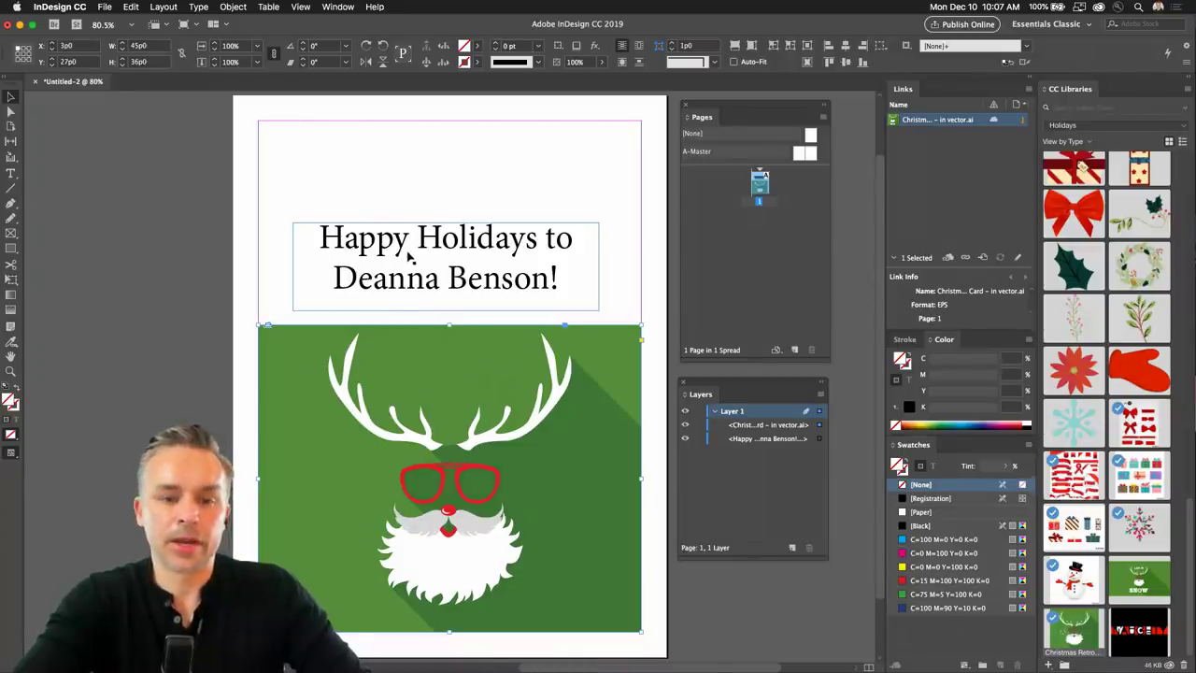
left_click_drag(450, 325, 450, 121)
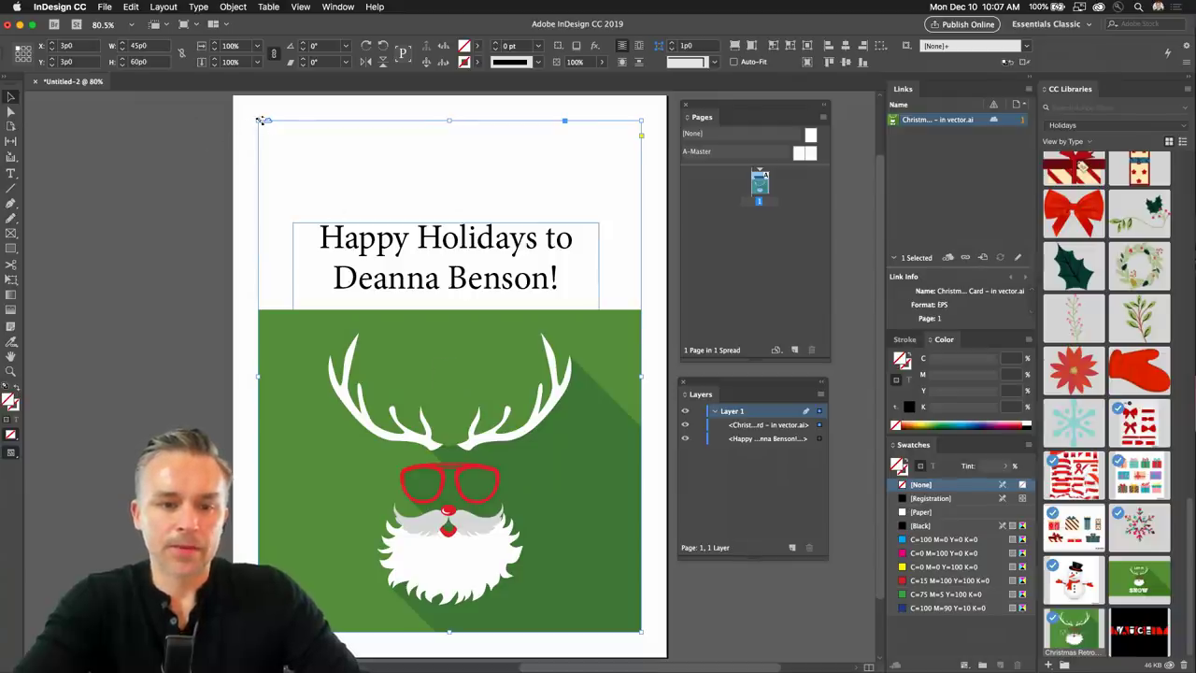
Undo the reindeer frame's extension to the top margin.
right_click(580, 434)
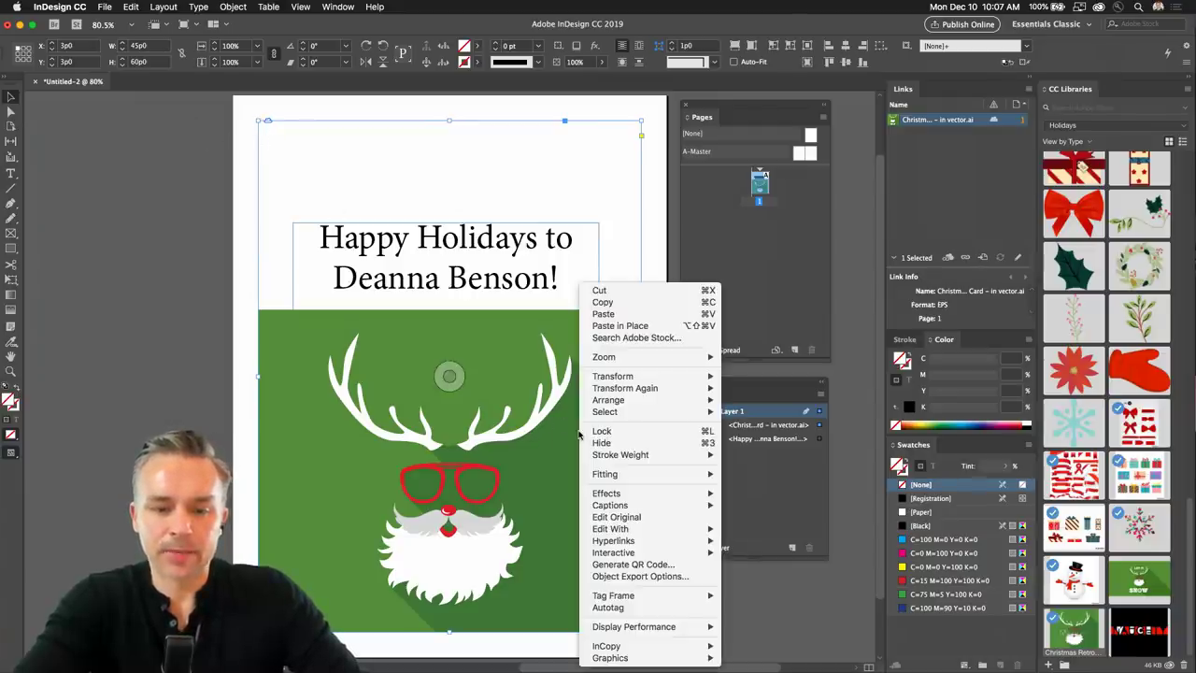
left_click(726, 155)
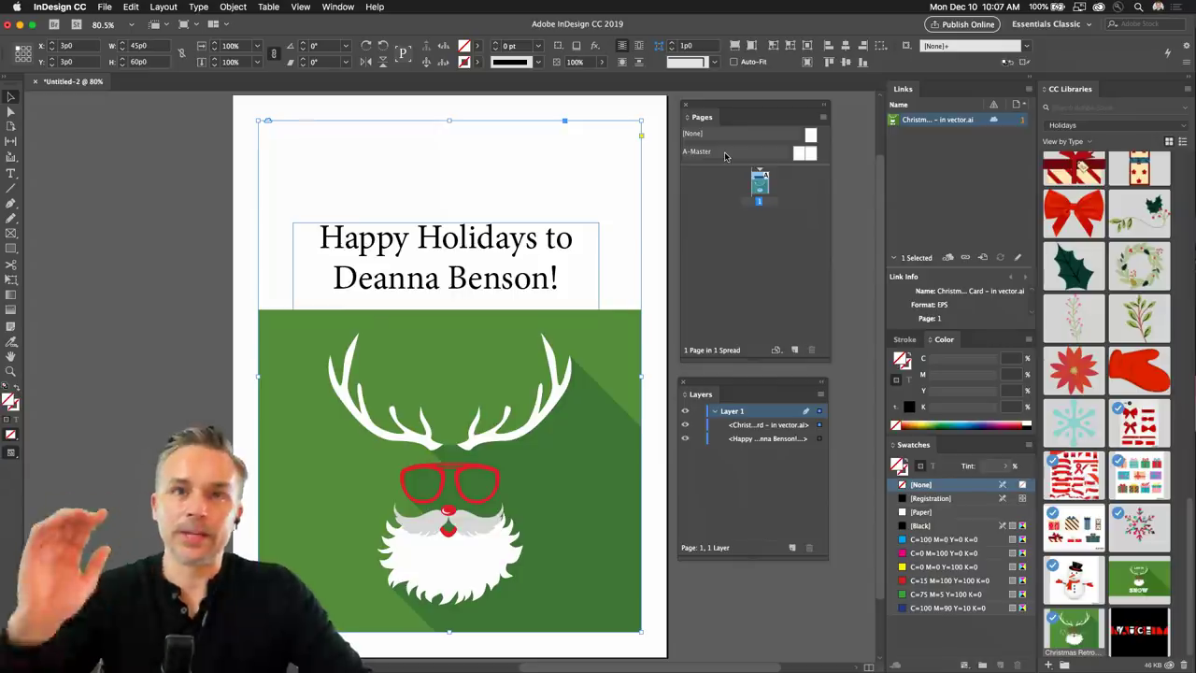
key("super+z")
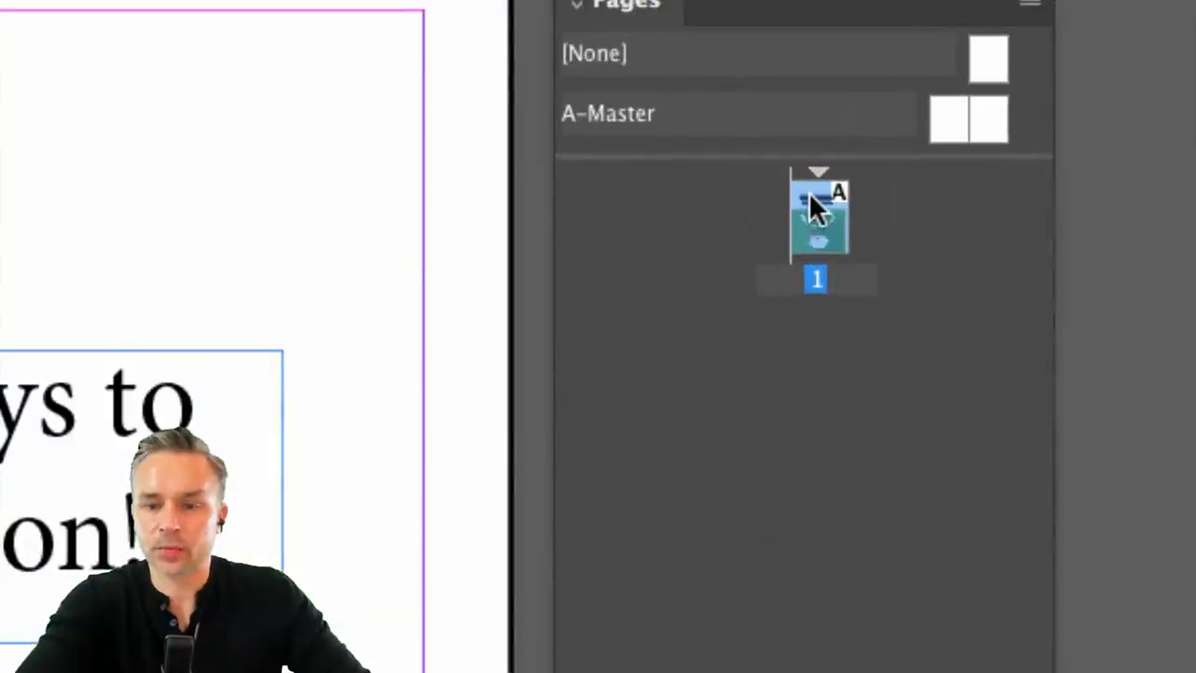
Check the layer entries, then dock the Layers and Pages panels into the Links group.
right_click(811, 197)
key("Escape")
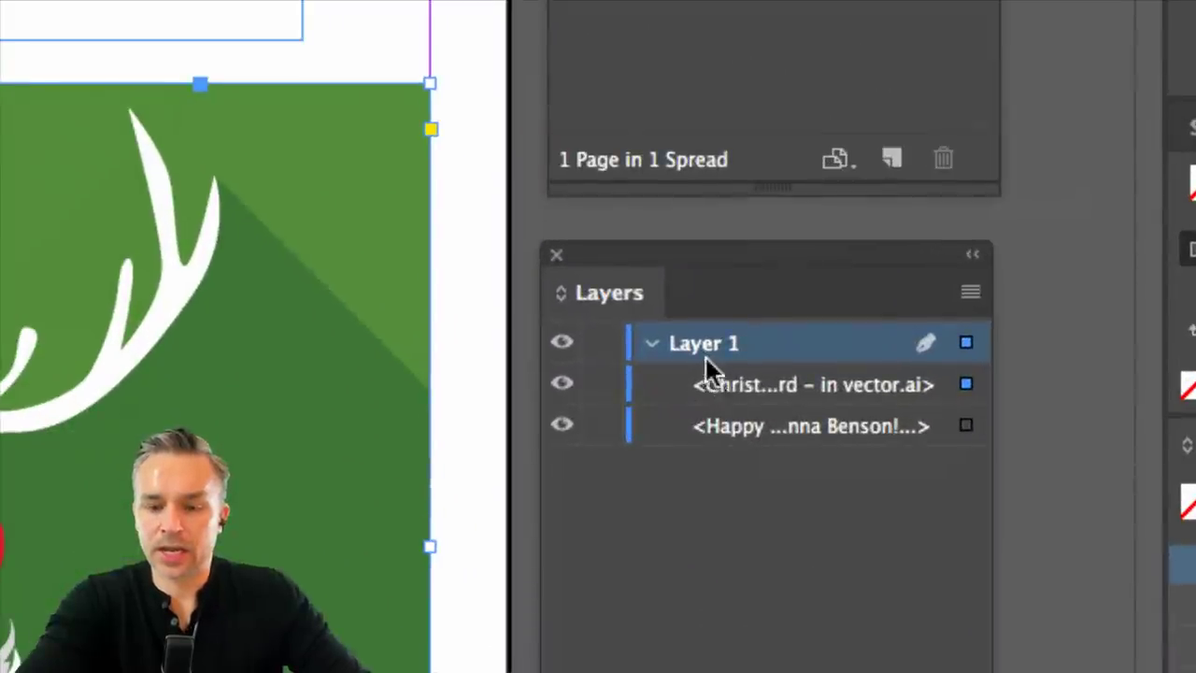
left_click(722, 387)
left_click(729, 426)
left_click(727, 387)
left_click(717, 346)
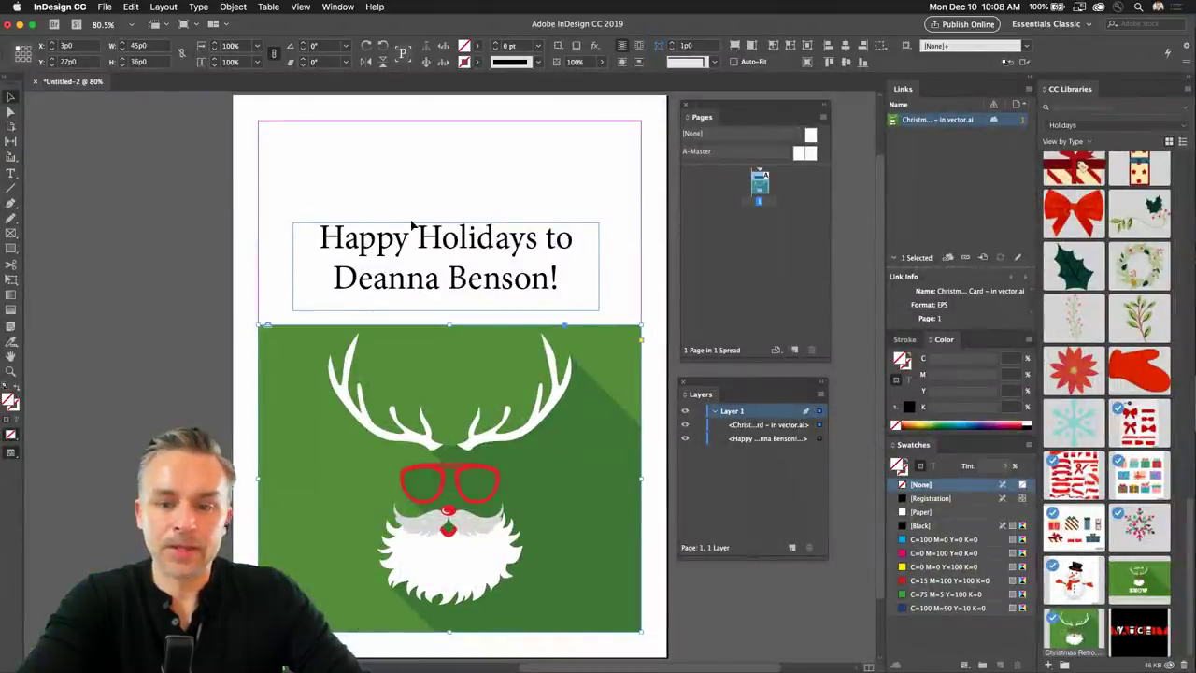
left_click_drag(701, 393, 914, 92)
left_click_drag(702, 116, 929, 93)
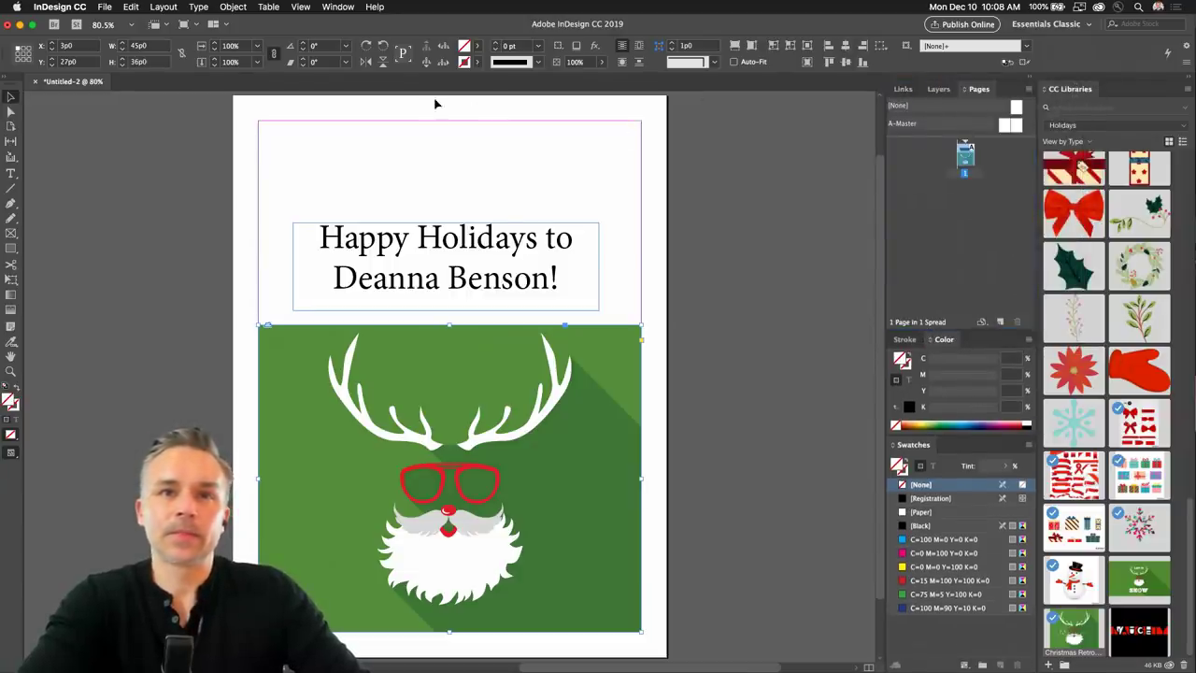
Switch to the Essentials workspace and reset it to its defaults.
left_click(338, 7)
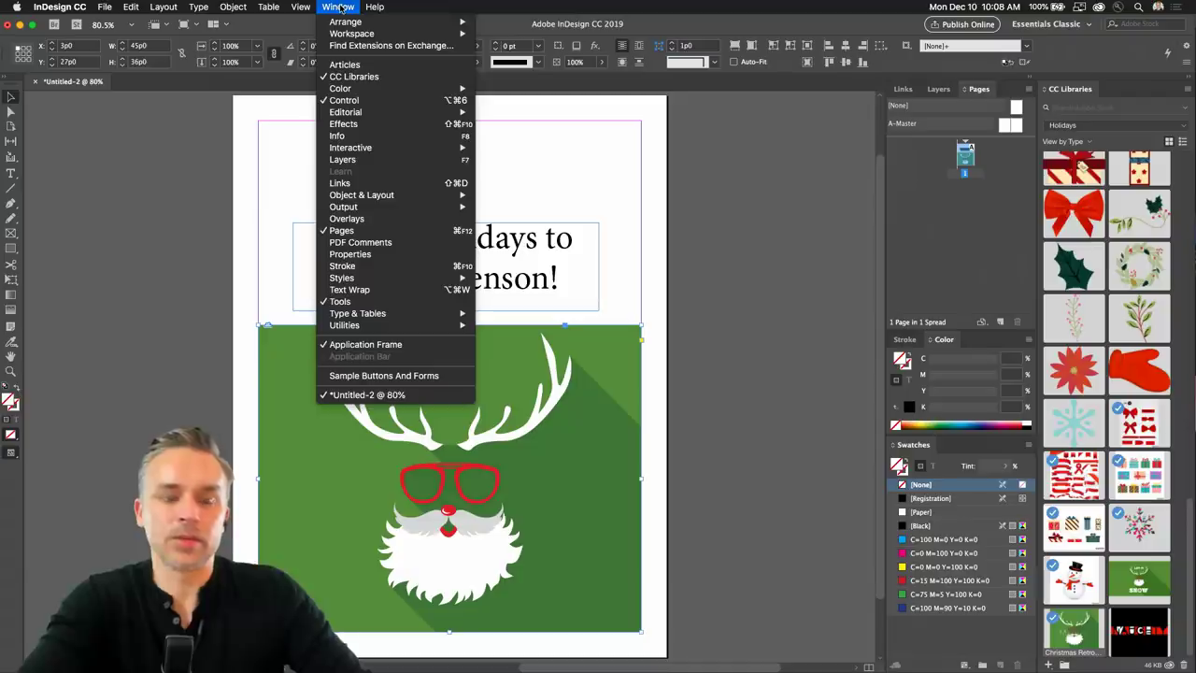
mouse_move(342, 34)
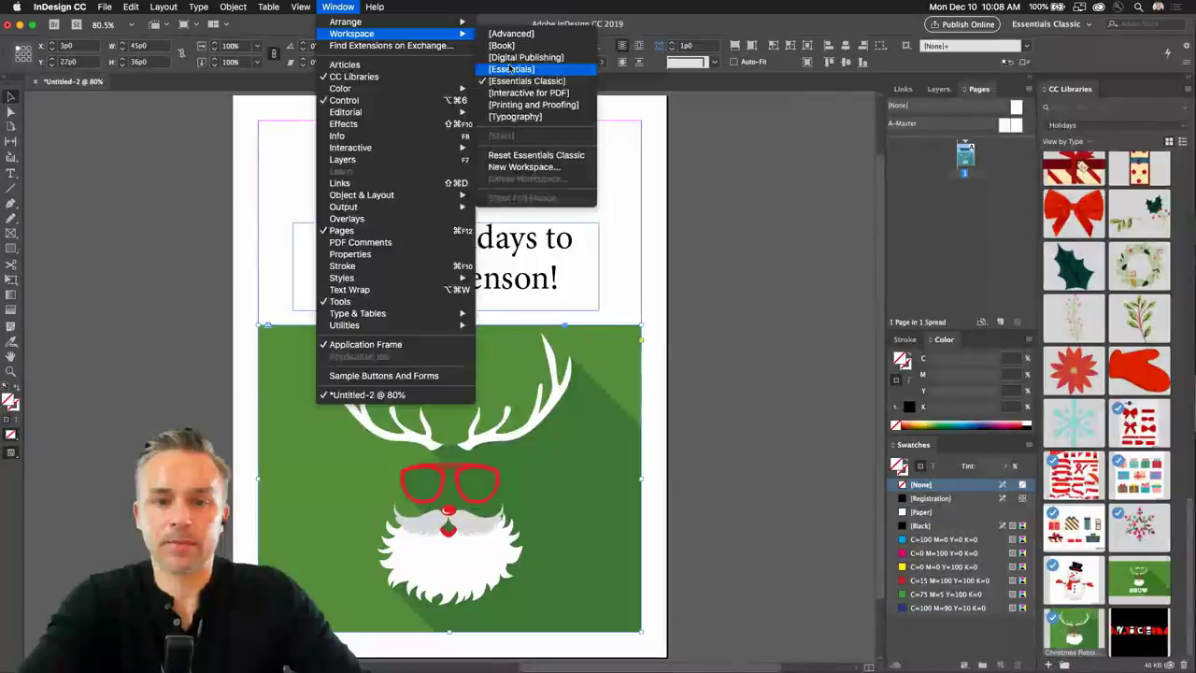
left_click(514, 85)
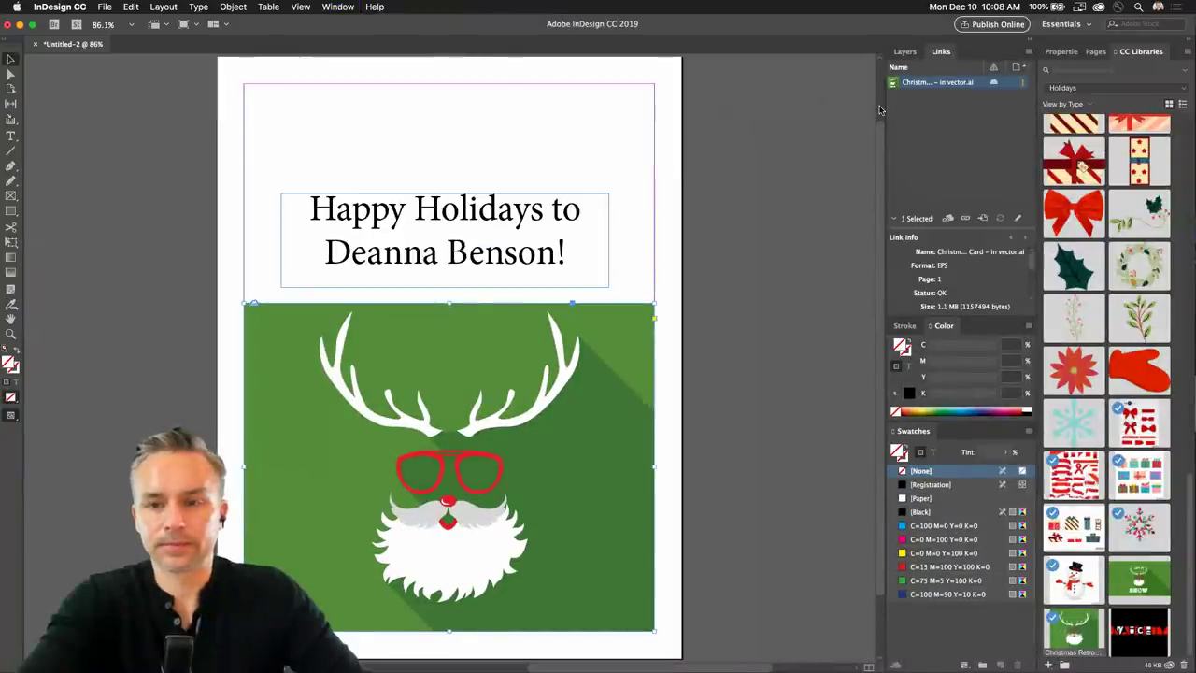
left_click(328, 8)
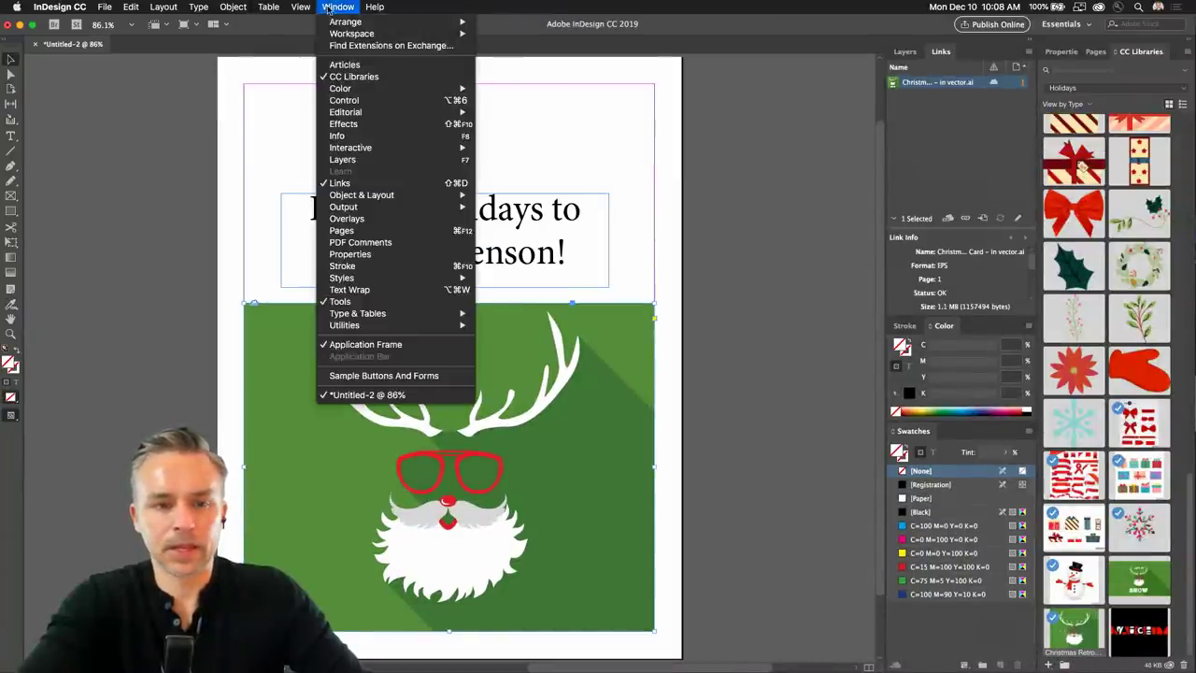
mouse_move(336, 37)
left_click(514, 155)
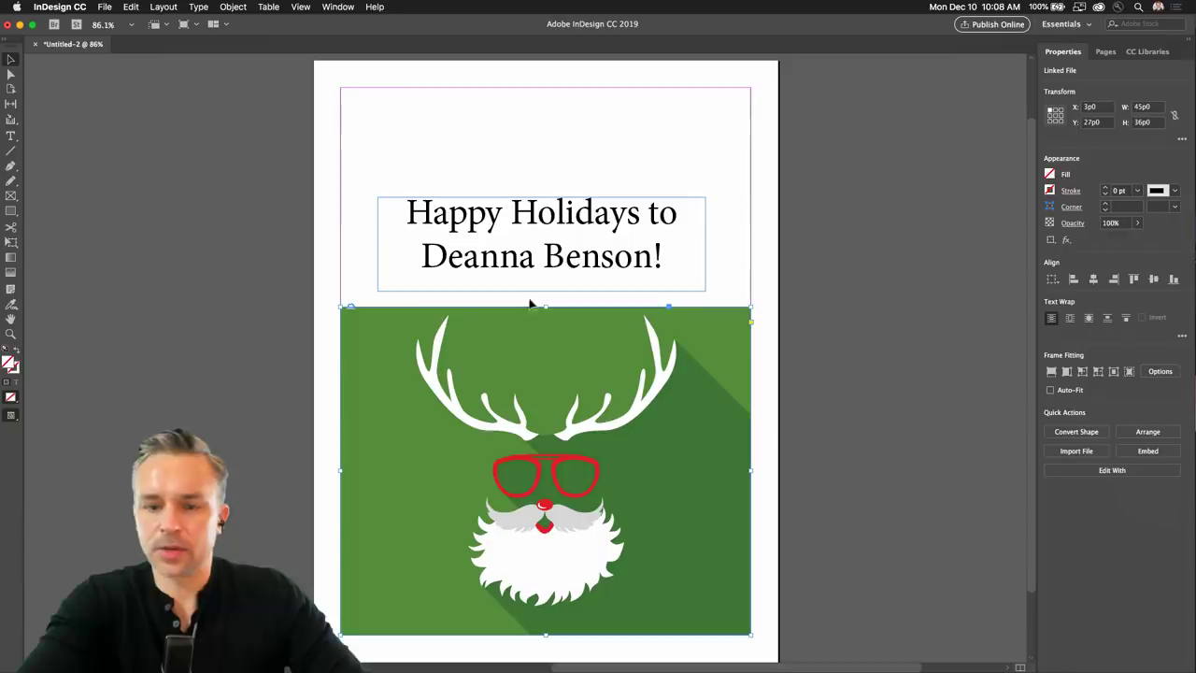
Stretch the reindeer frame to the top margin, fill it proportionally, and open the Layers panel.
left_click(357, 346)
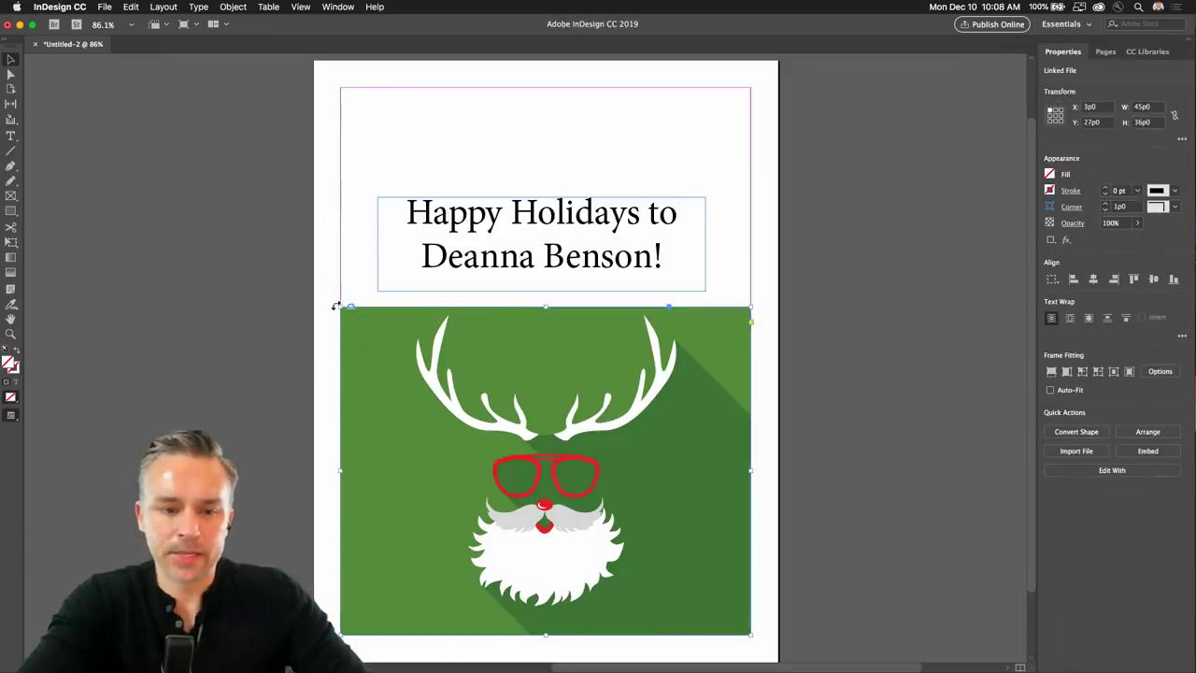
left_click_drag(339, 306, 340, 87)
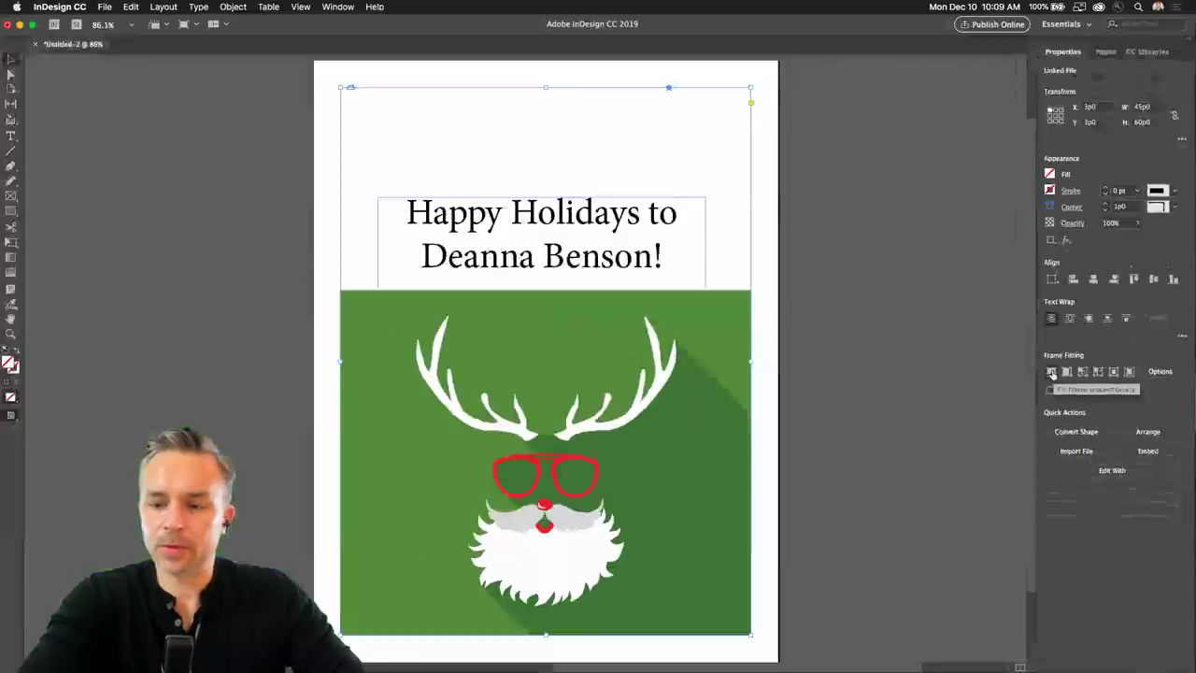
left_click(949, 393)
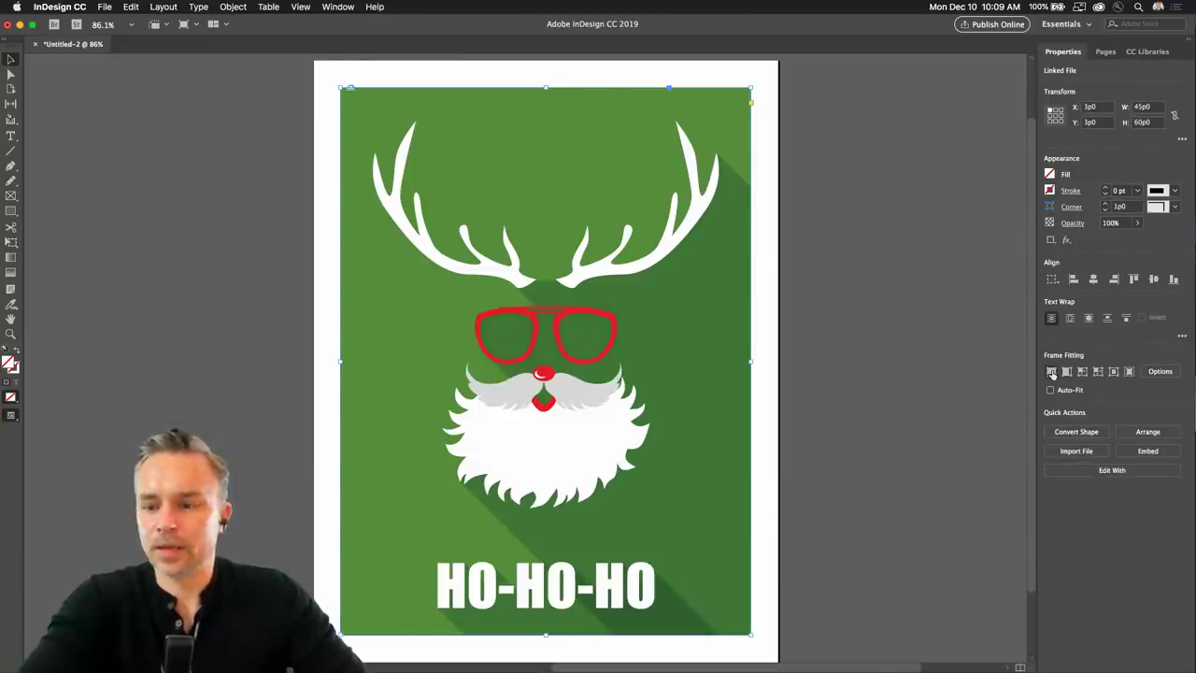
left_click(327, 7)
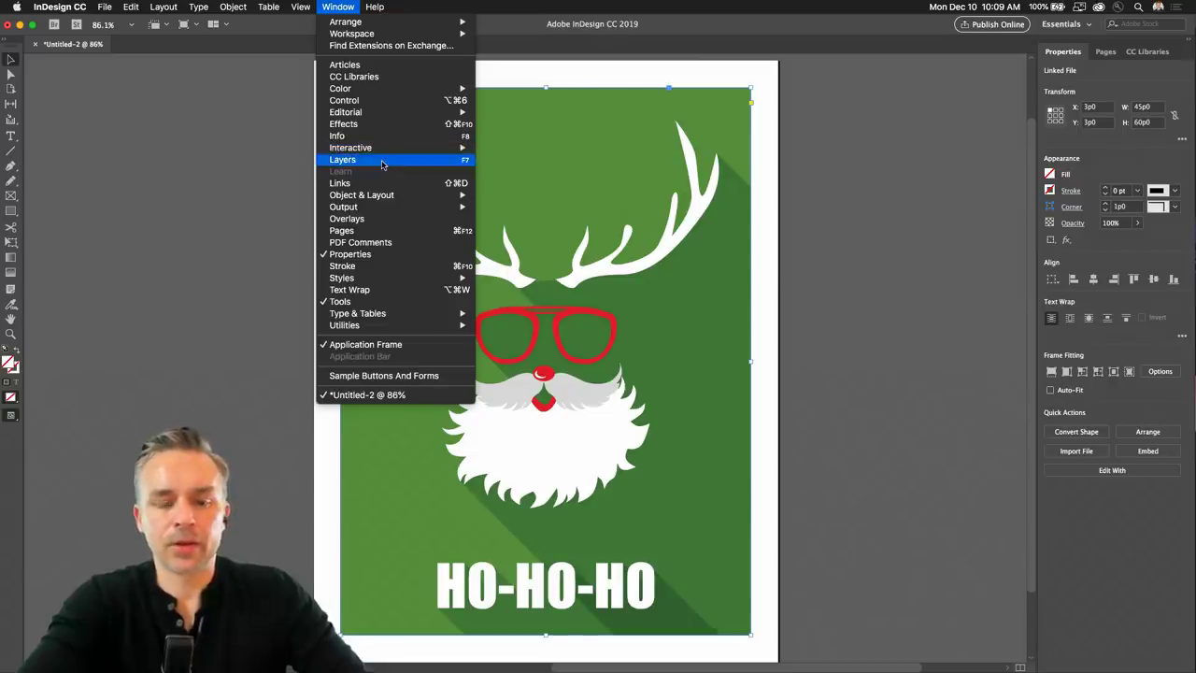
left_click(381, 164)
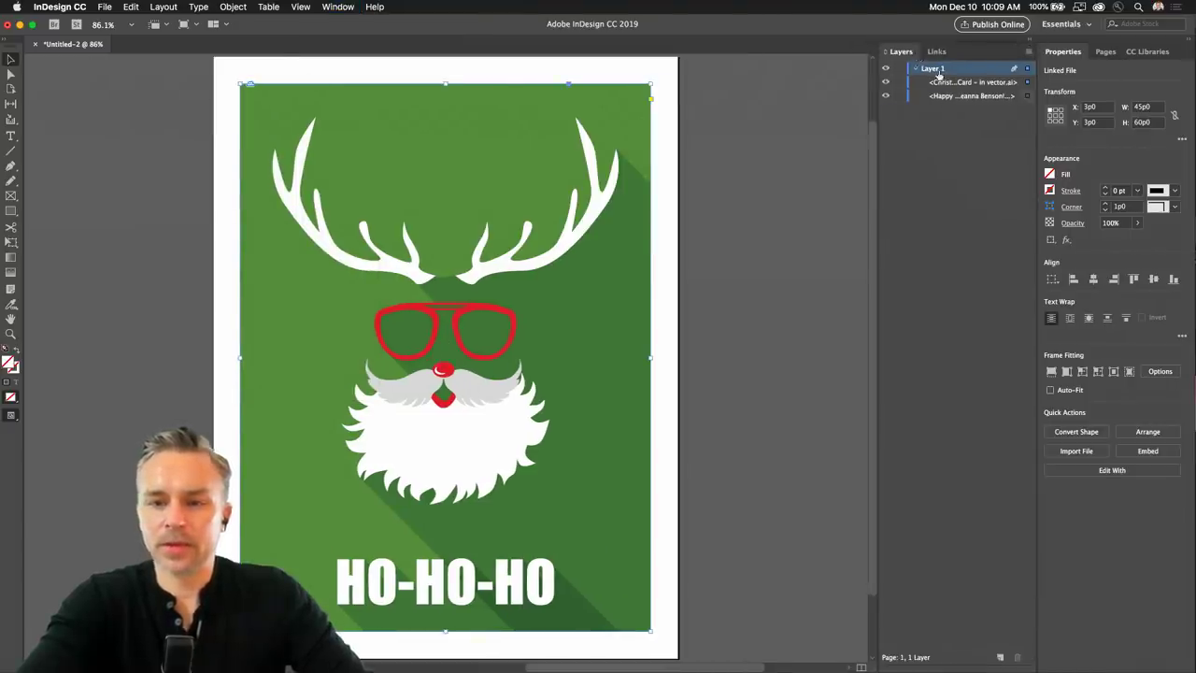
Stack the greeting frame above the reindeer artwork and move it onto the antlers at X 7p6, Y 6p6.
left_click(944, 82)
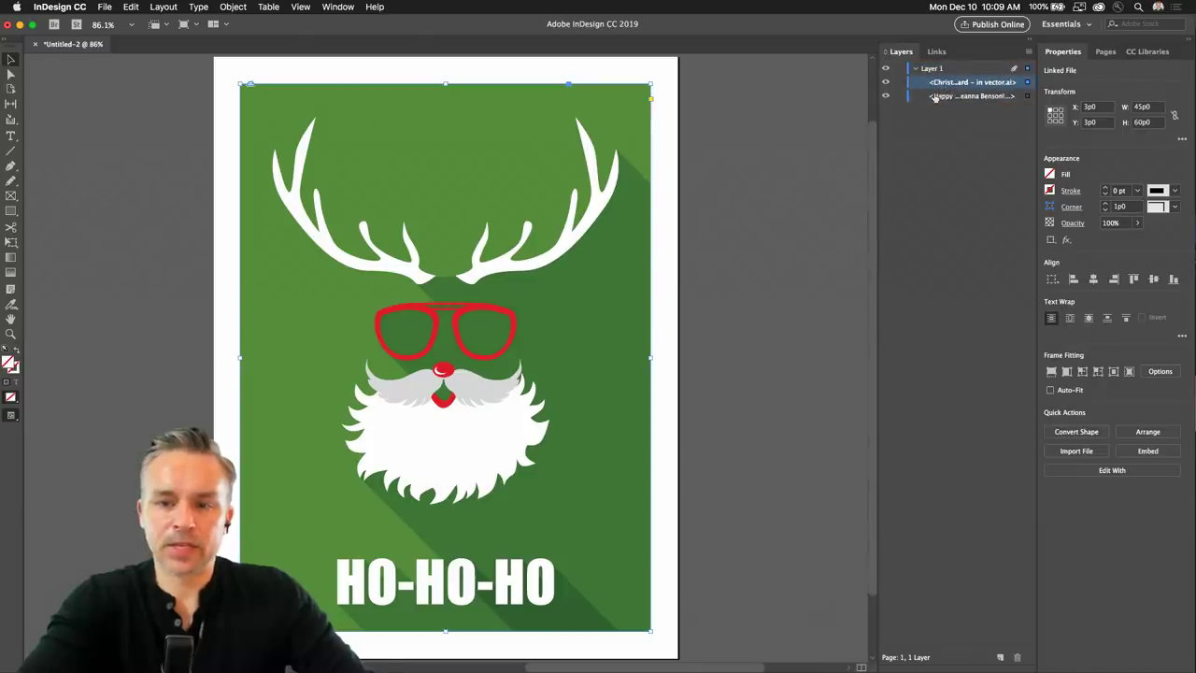
left_click_drag(943, 105, 944, 78)
left_click(382, 182)
left_click_drag(382, 183, 386, 107)
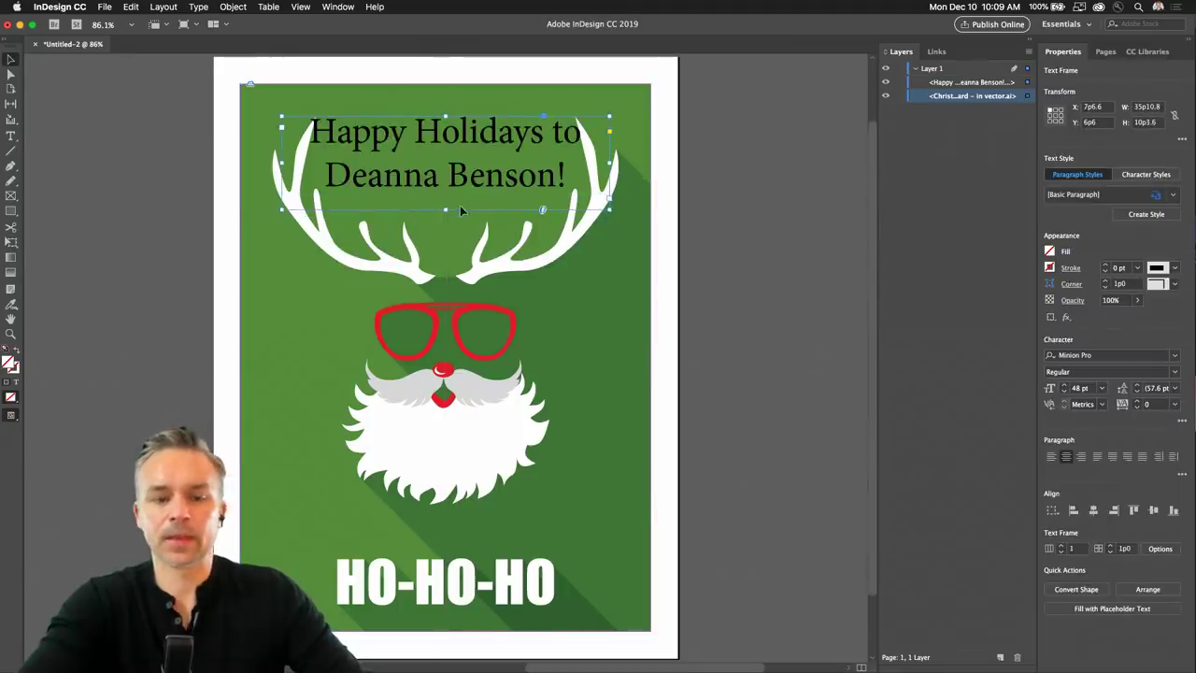
key("super+1")
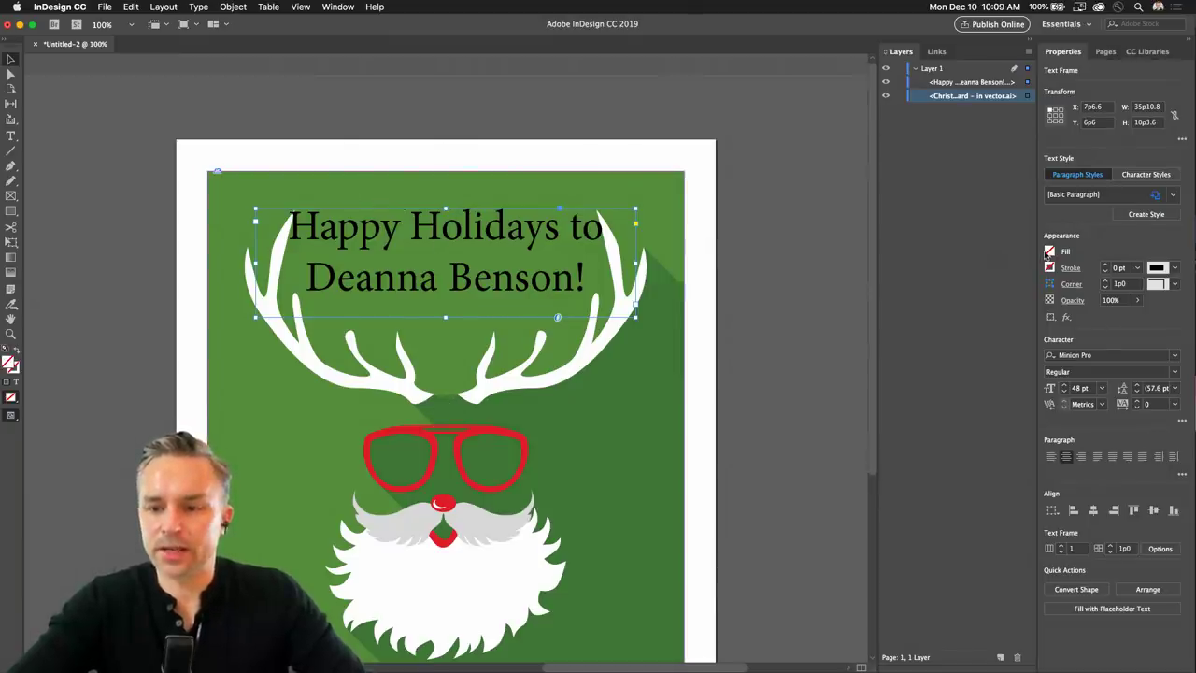
double_click(300, 221)
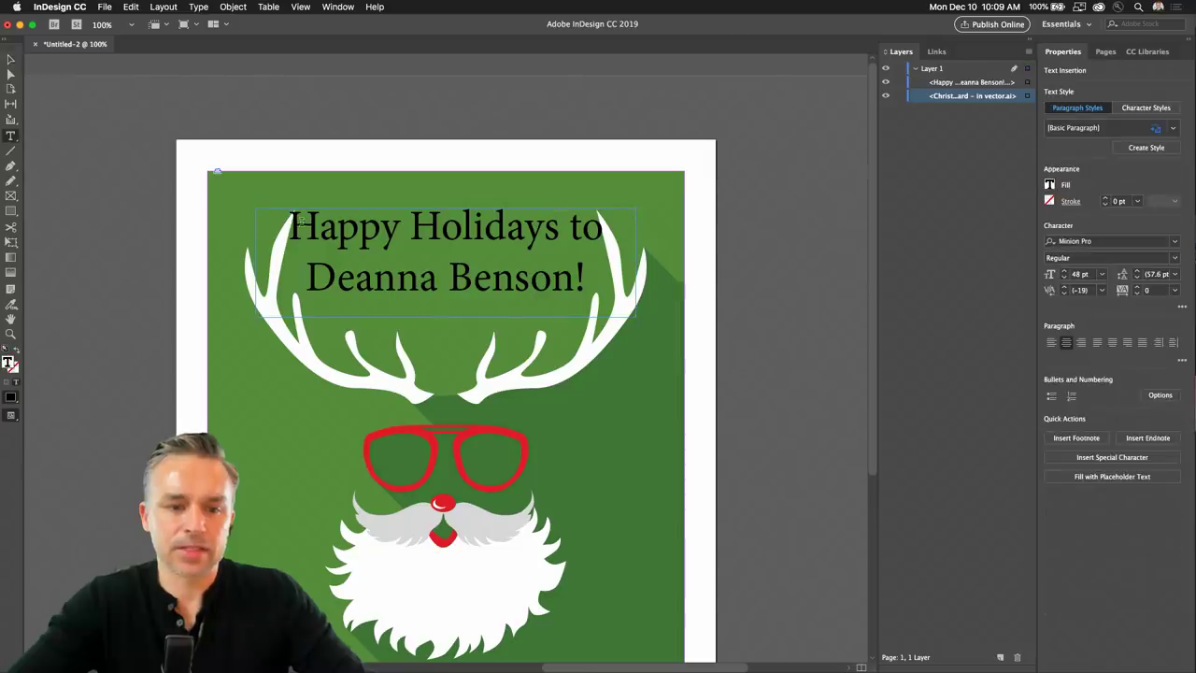
Select all the greeting text and fill it with white (ffffff) from the Color Picker.
key("super+a")
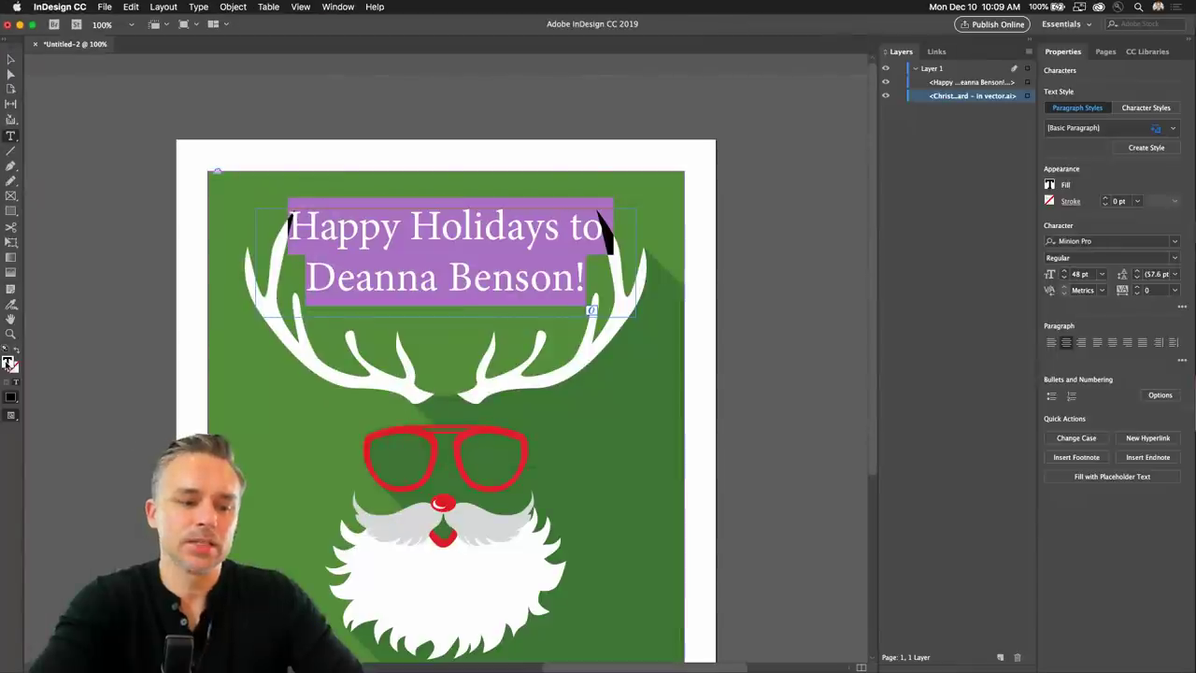
double_click(36, 509)
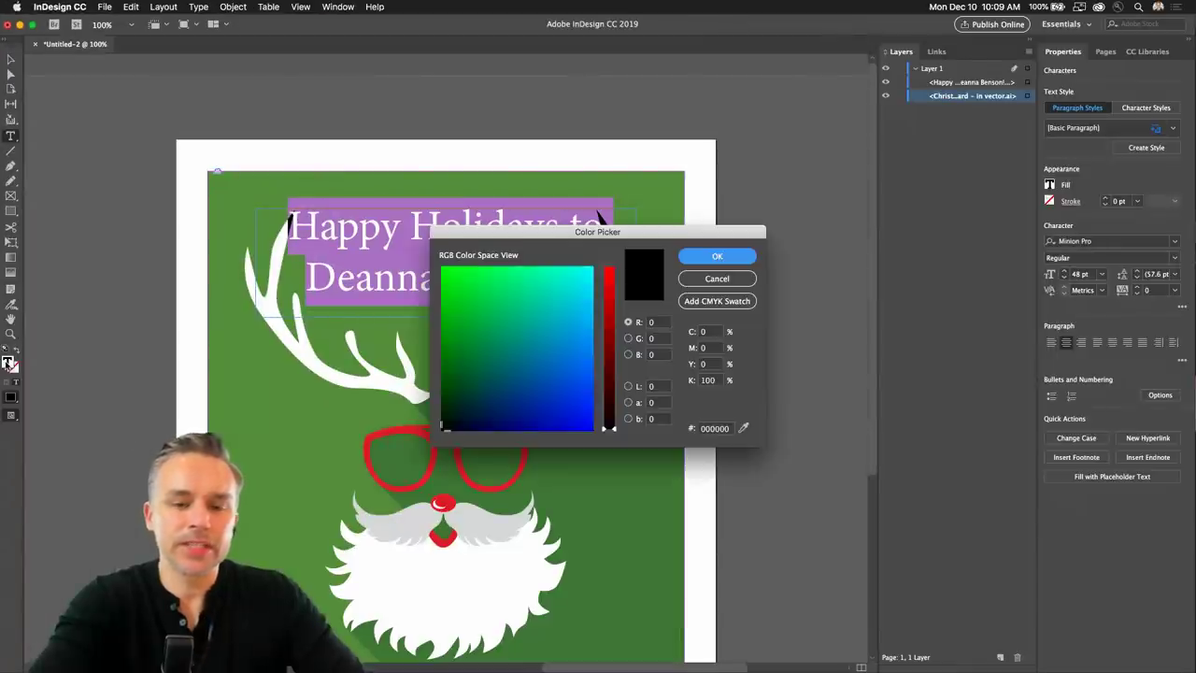
left_click_drag(605, 300, 608, 268)
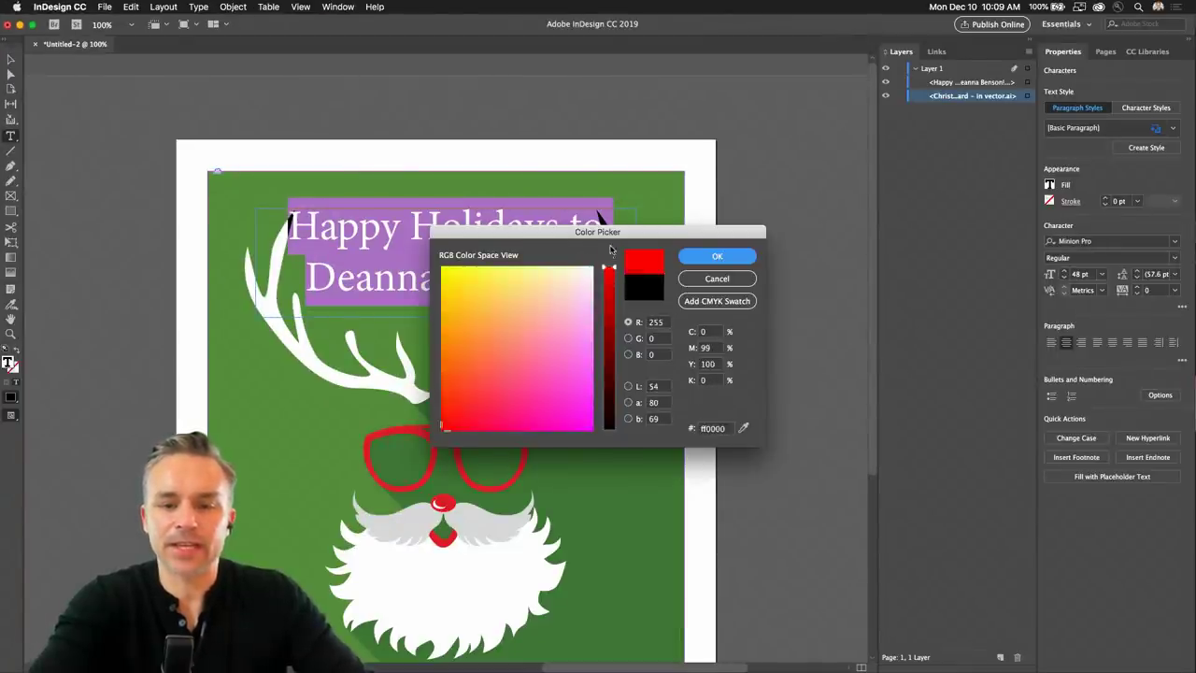
left_click(588, 269)
left_click(689, 264)
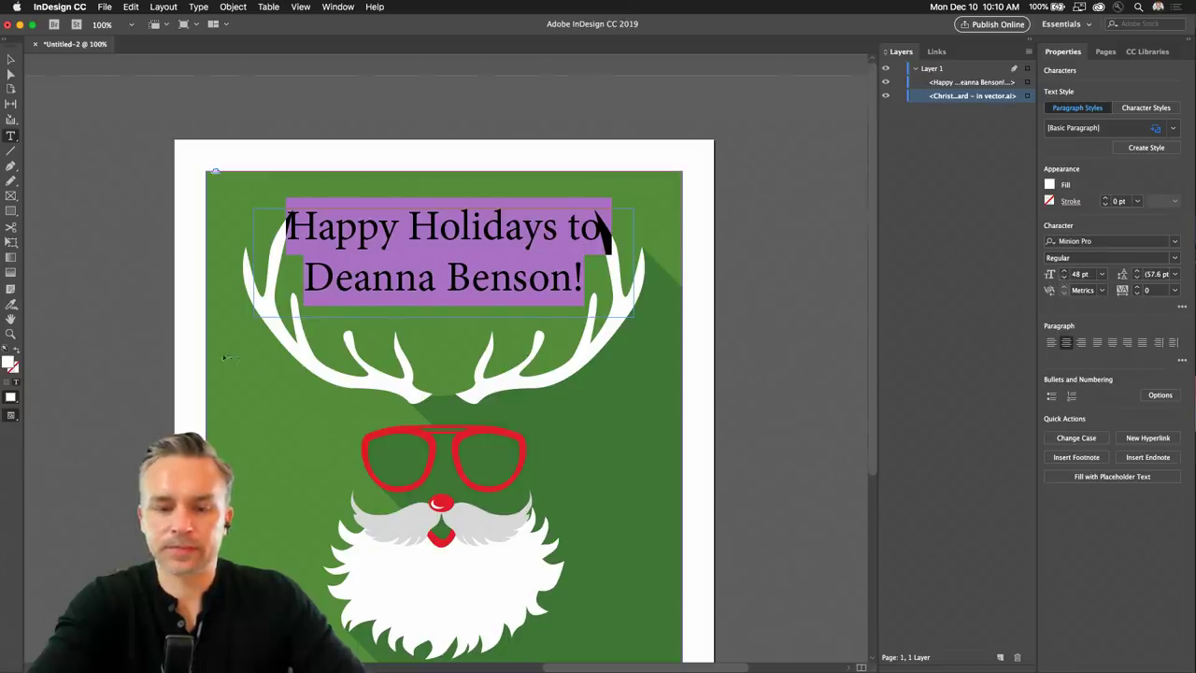
scroll(262, 368, "down", 4)
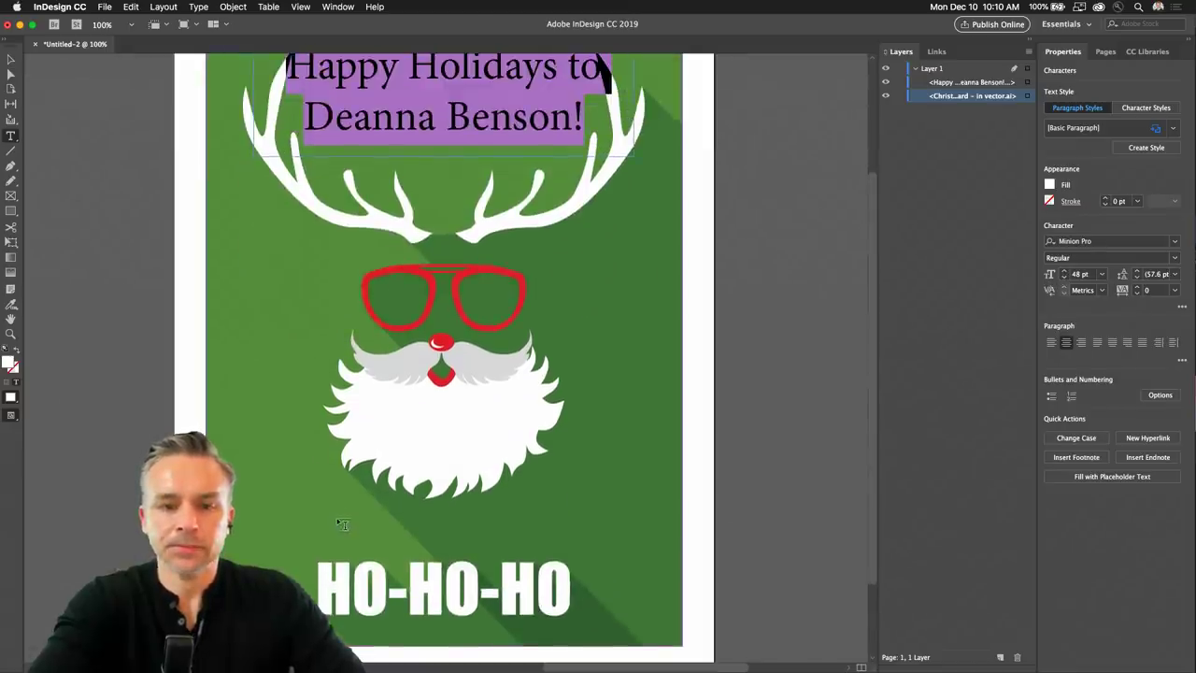
scroll(342, 525, "up", 1)
scroll(871, 551, "up", 5)
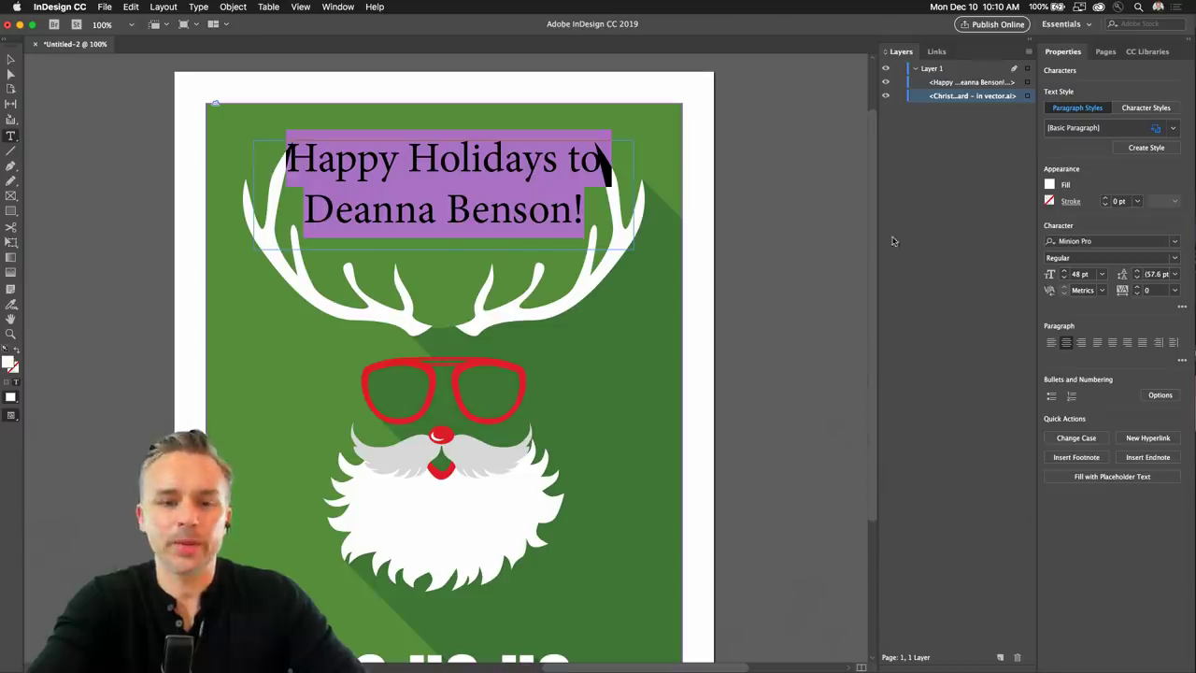
left_click(10, 59)
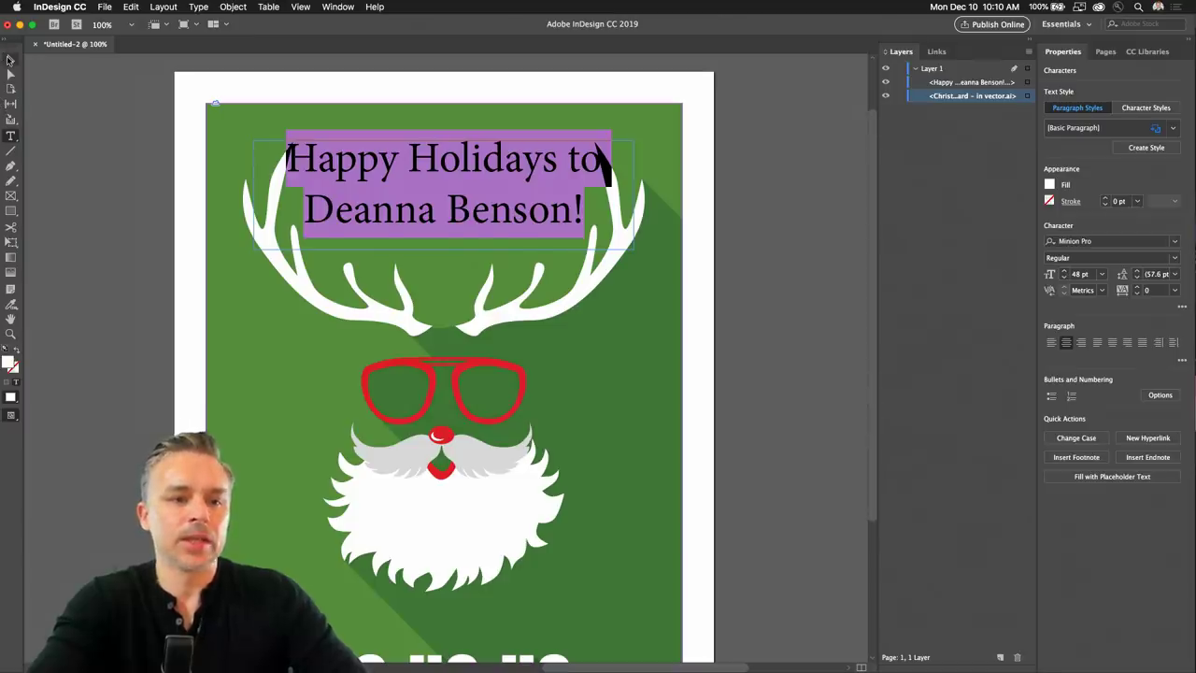
left_click(137, 157)
scroll(460, 276, "down", 5)
scroll(463, 276, "up", 3)
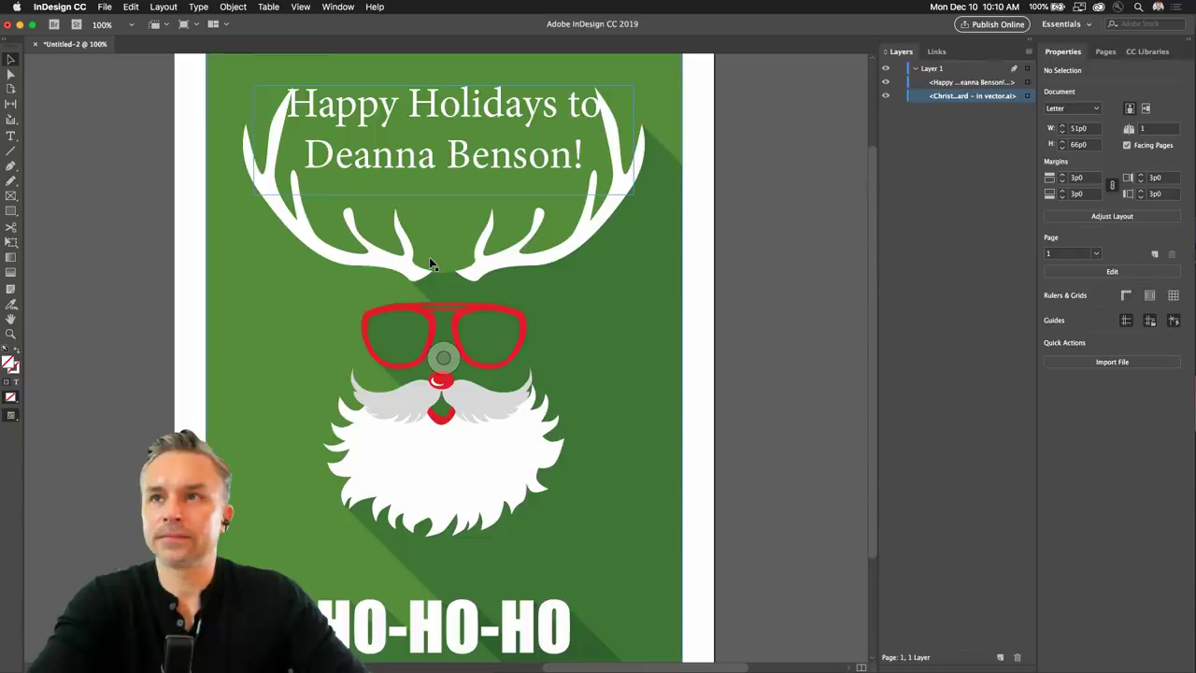
scroll(396, 188, "up", 2)
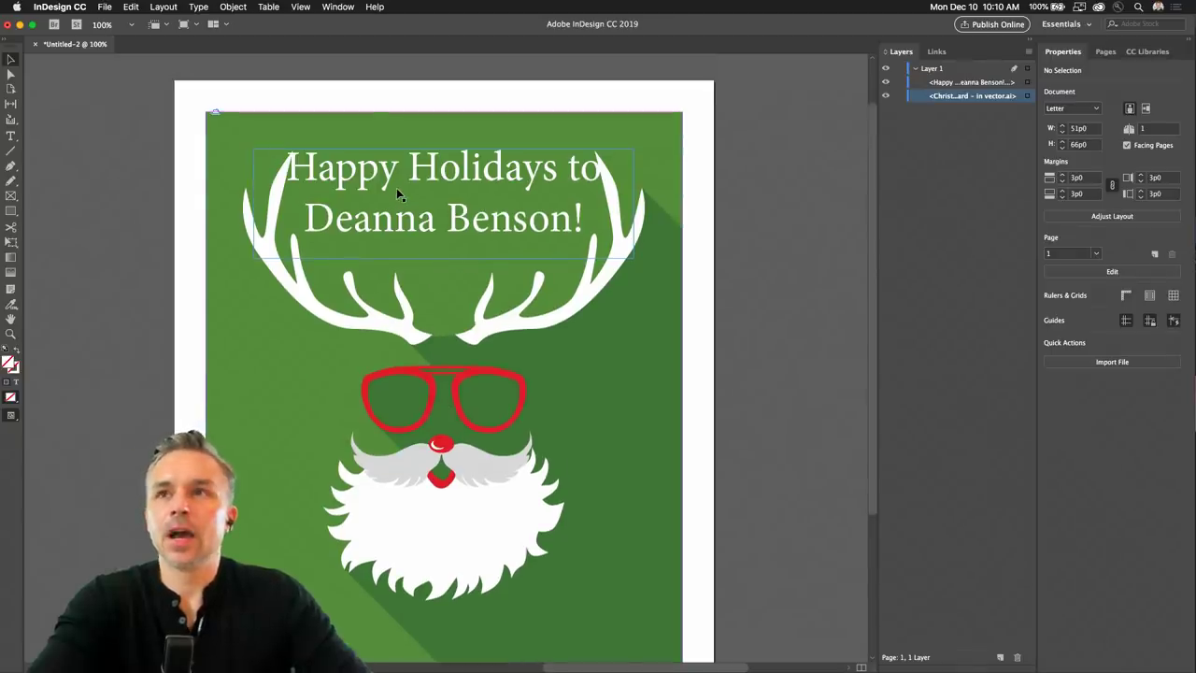
scroll(396, 188, "down", 1)
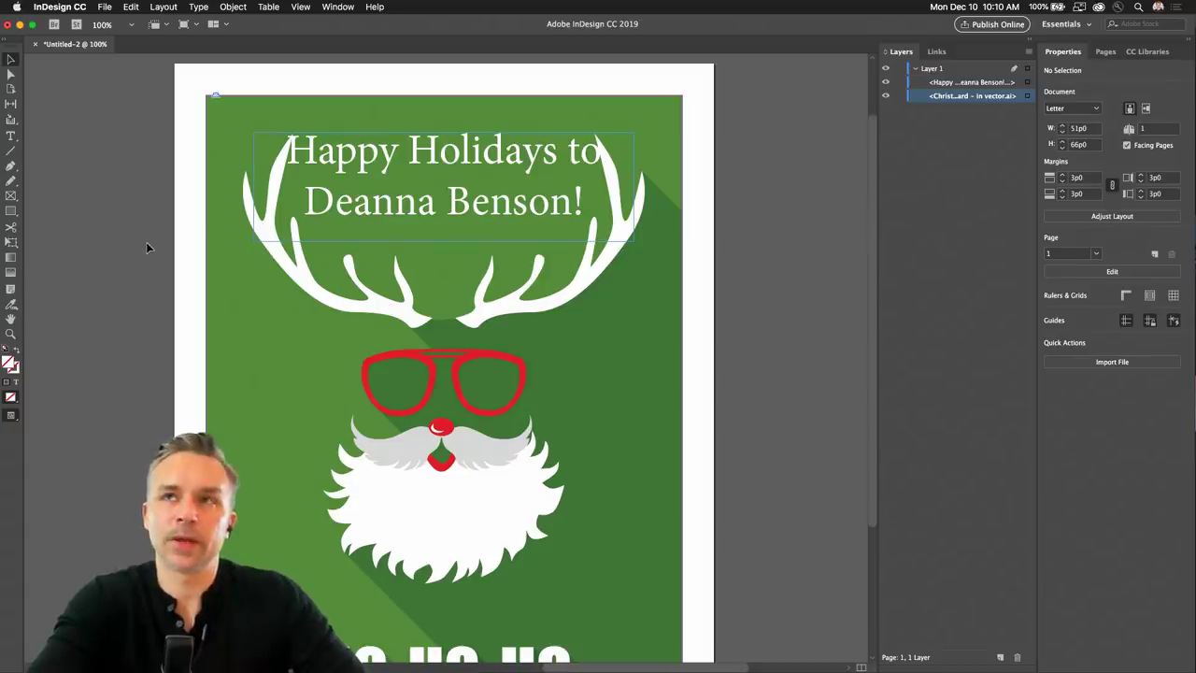
scroll(149, 240, "down", 1)
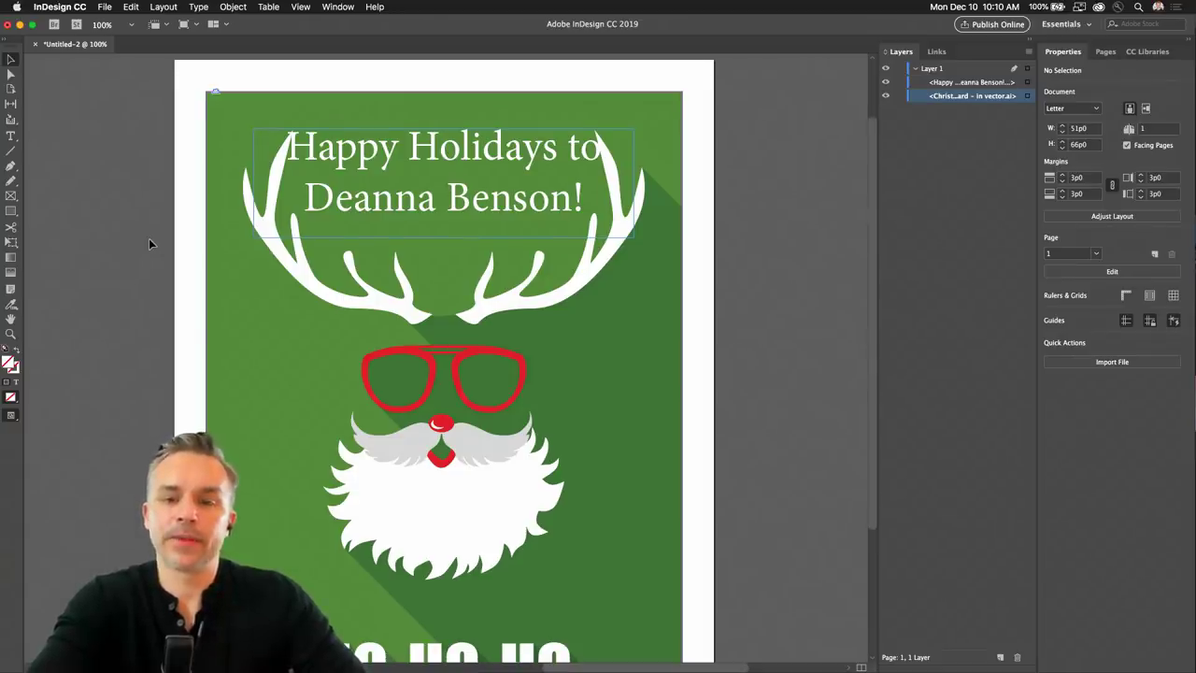
scroll(149, 243, "down", 3)
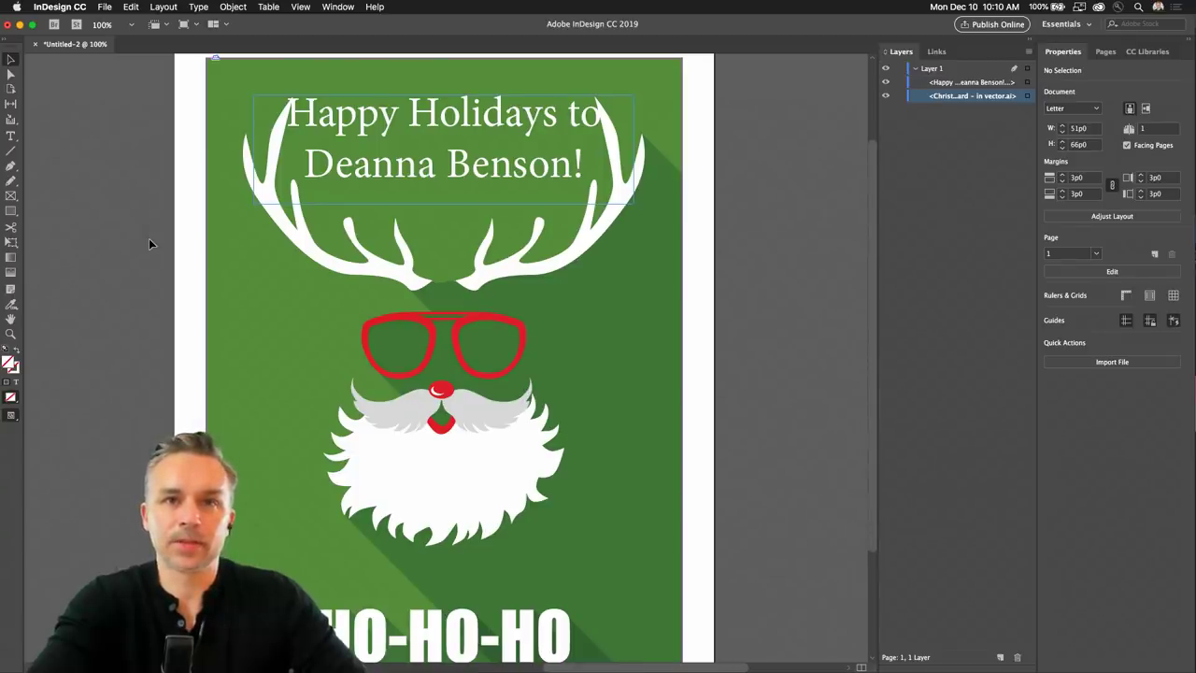
scroll(148, 239, "down", 4)
scroll(387, 136, "up", 12)
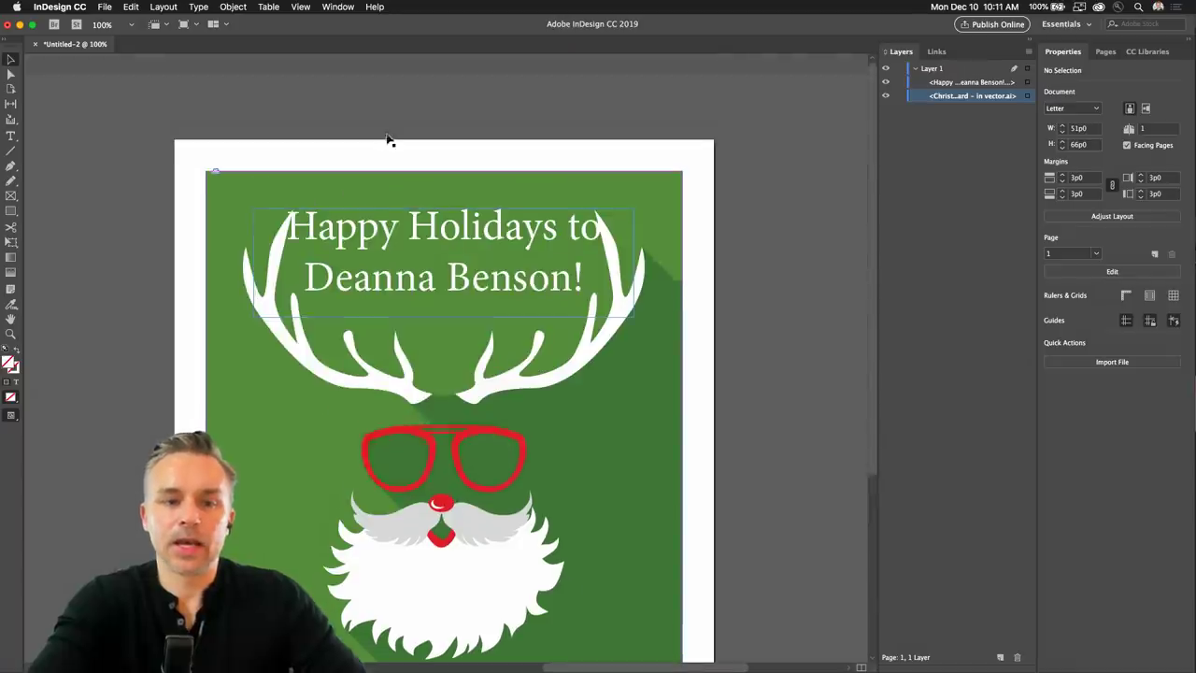
Select the greeting text frame, collapse the layers list and zoom to 125%.
double_click(386, 234)
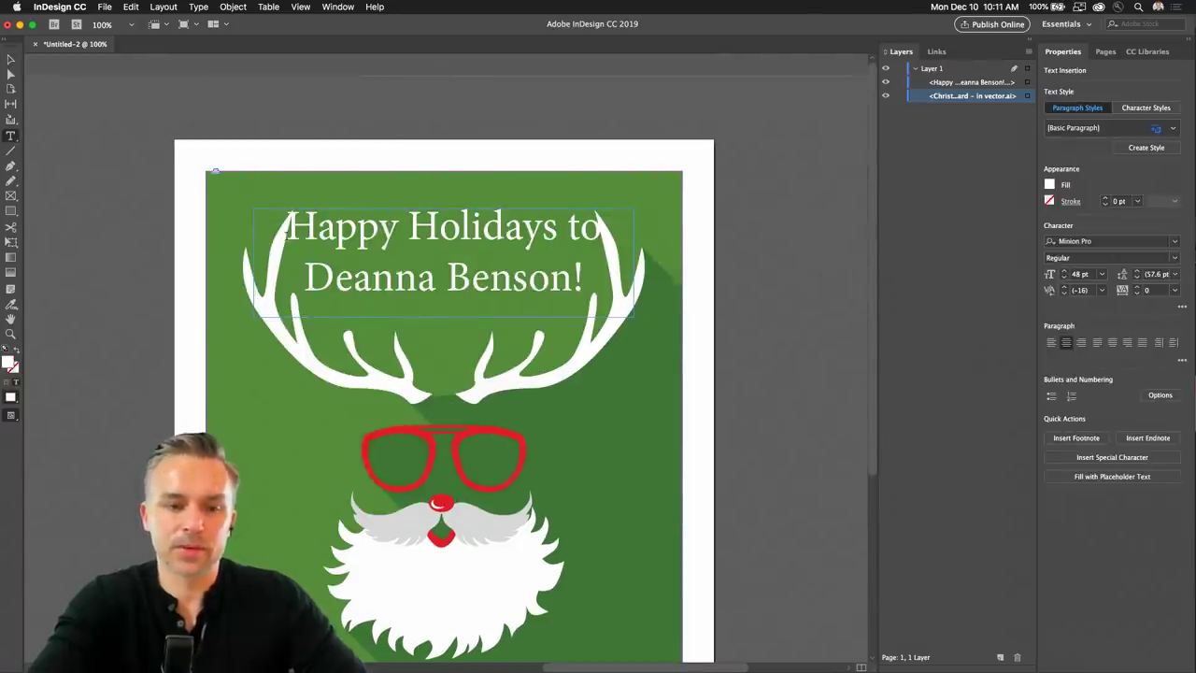
left_click_drag(290, 216, 605, 271)
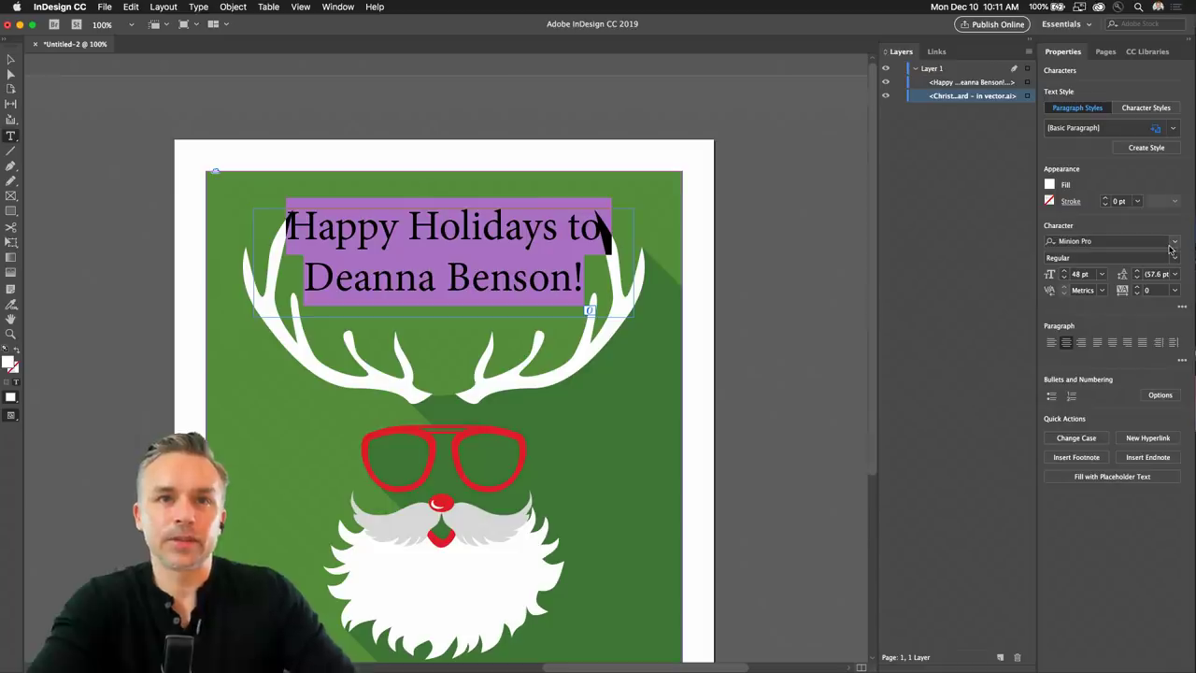
left_click(10, 59)
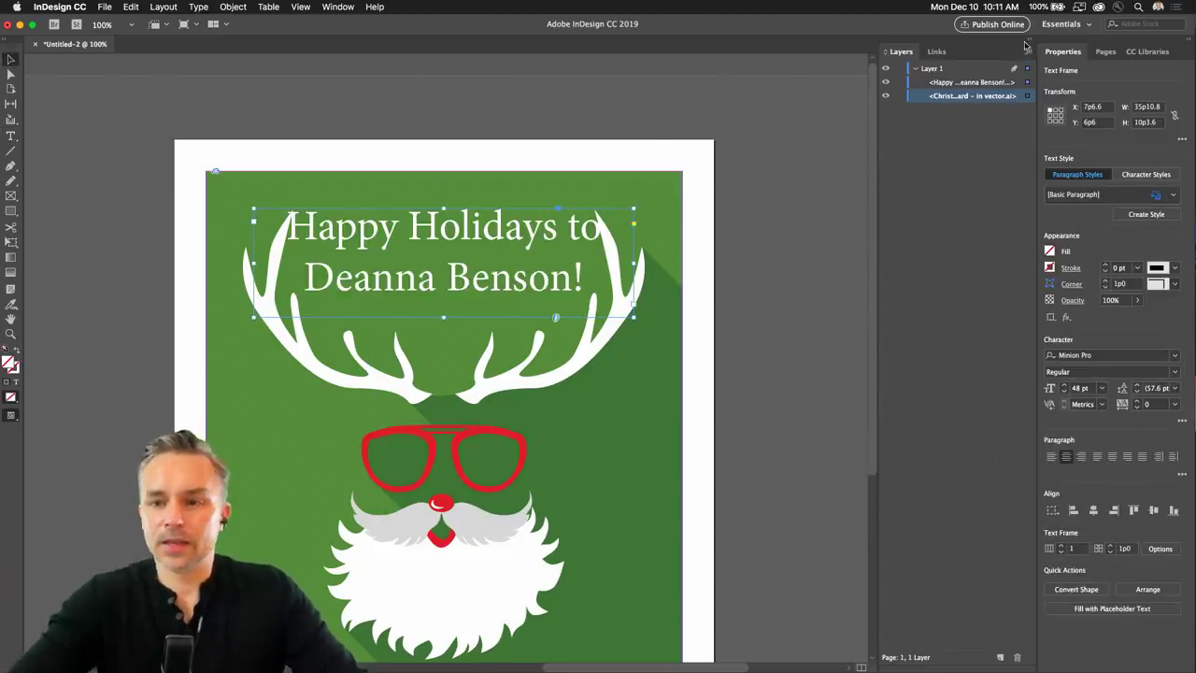
left_click(1028, 44)
key("super+equal")
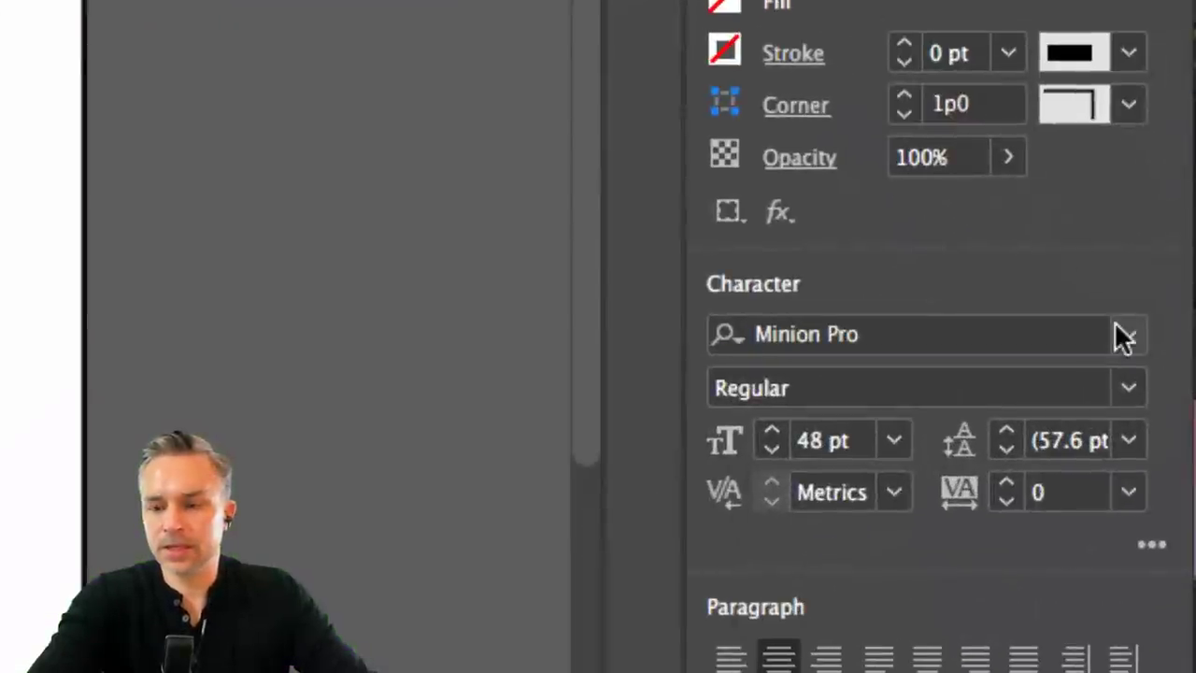
Clear the font filter and try the Airstream font on the greeting.
left_click(1127, 340)
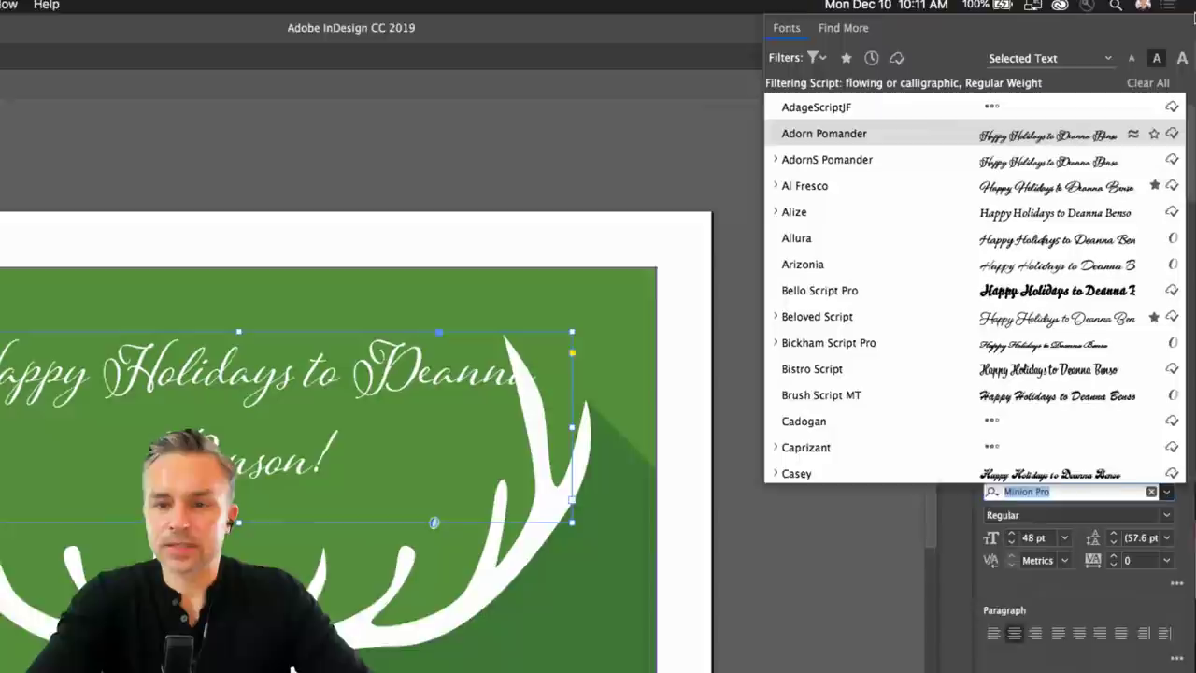
left_click(815, 57)
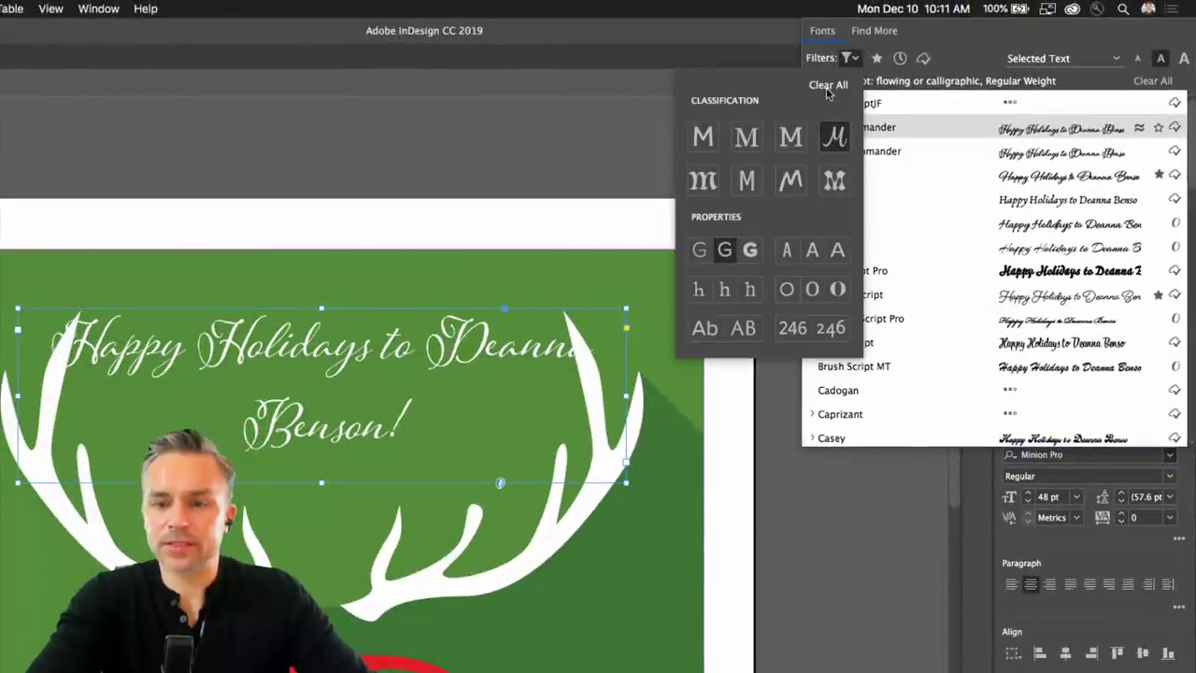
left_click(828, 85)
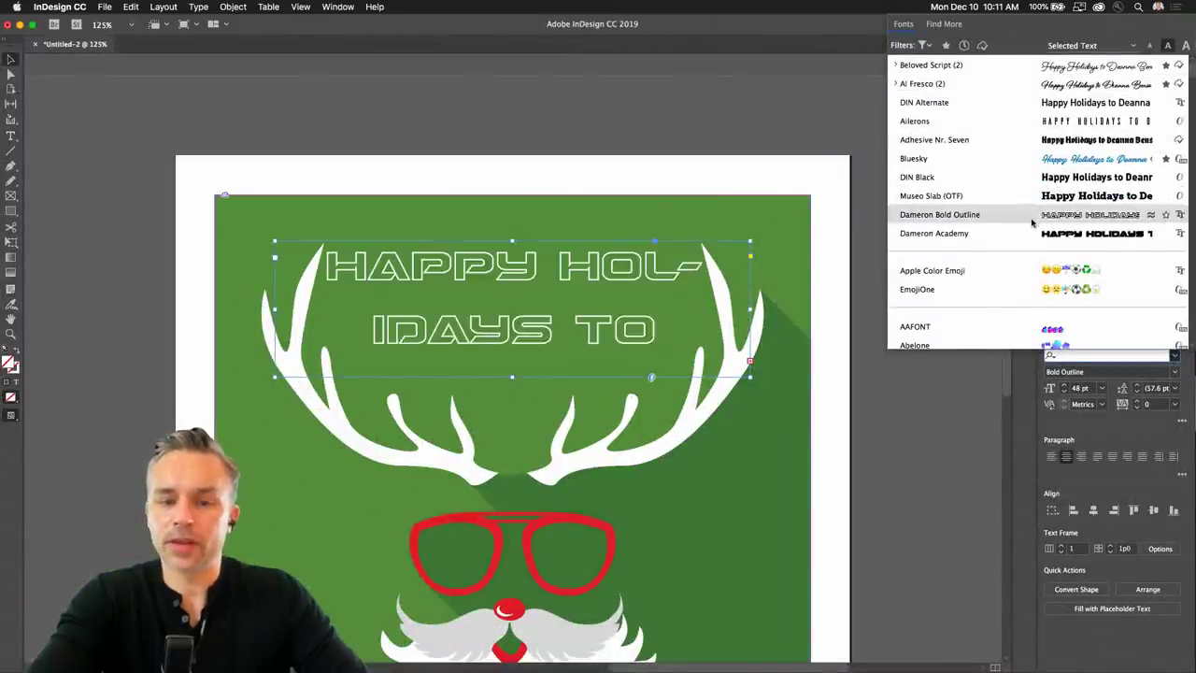
scroll(1020, 308, "down", 1)
scroll(1020, 307, "down", 10)
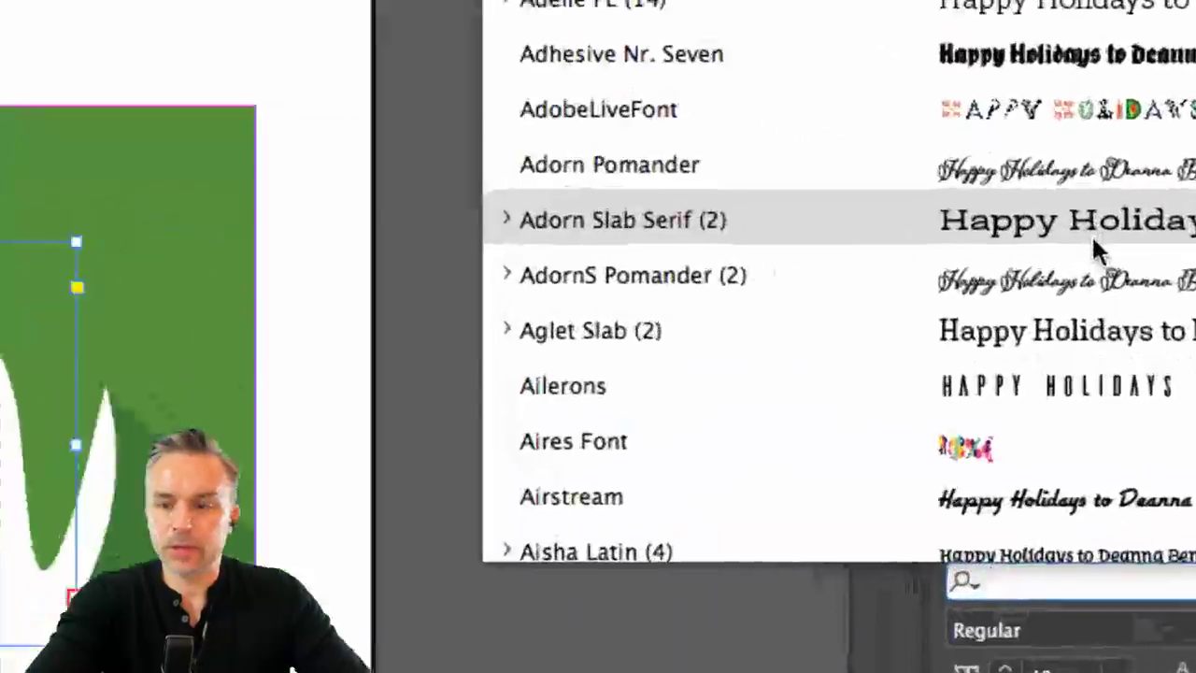
scroll(925, 267, "down", 1)
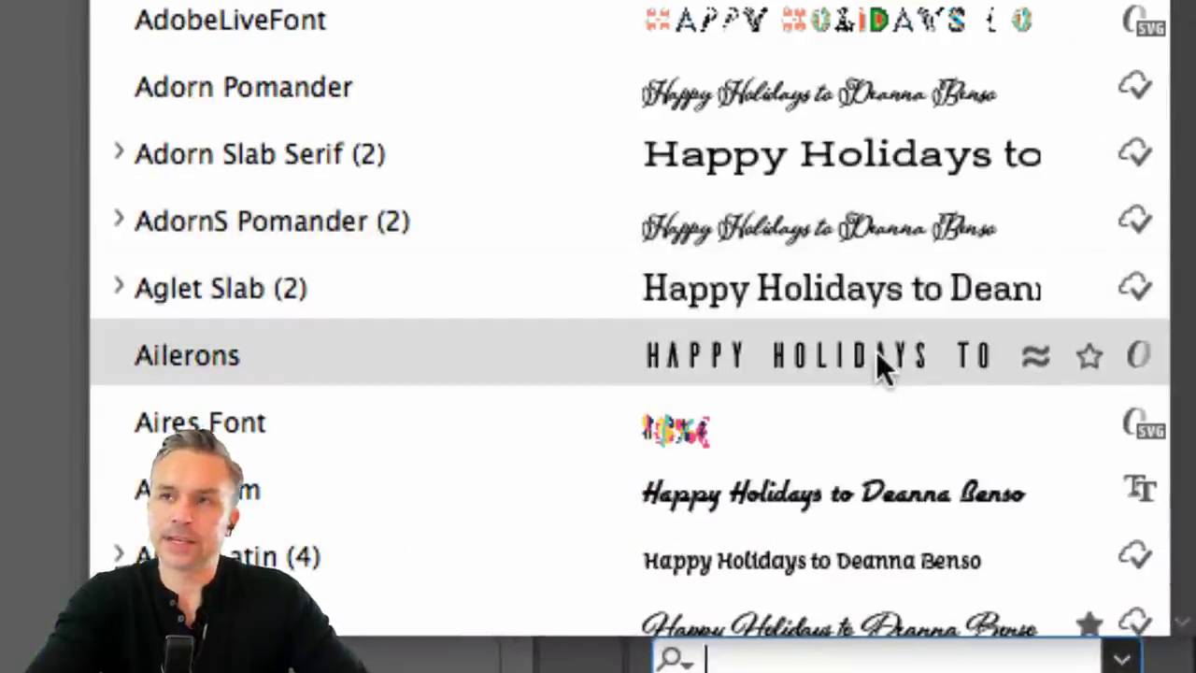
scroll(851, 439, "down", 2)
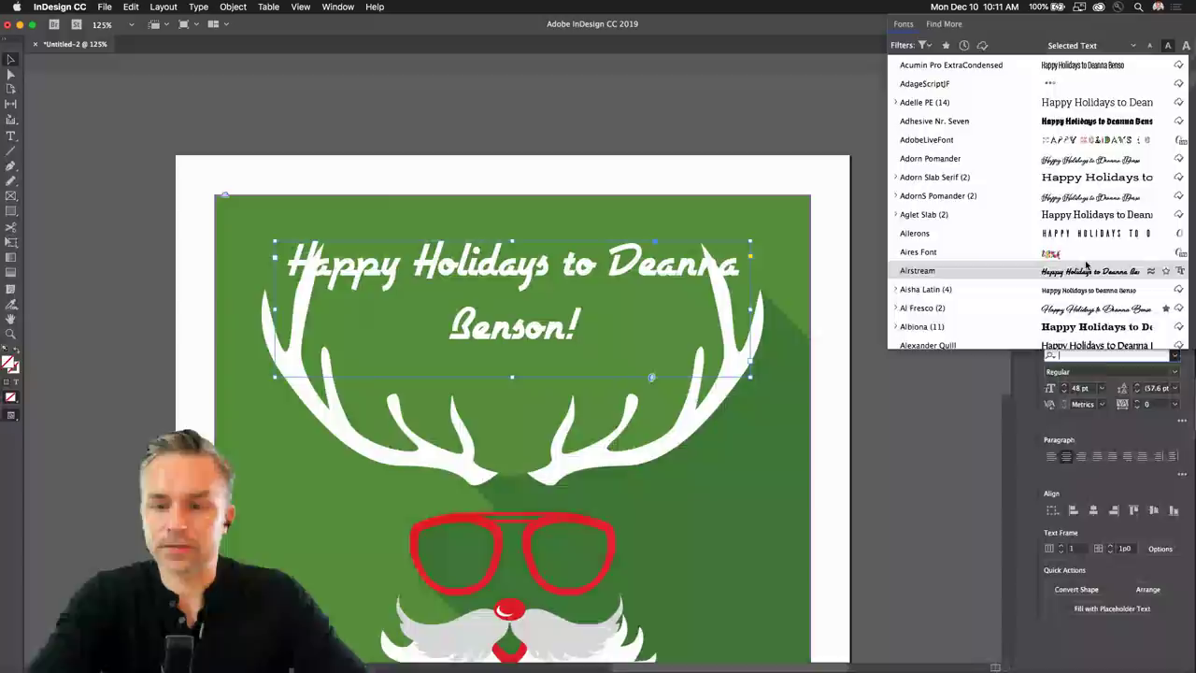
left_click(813, 357)
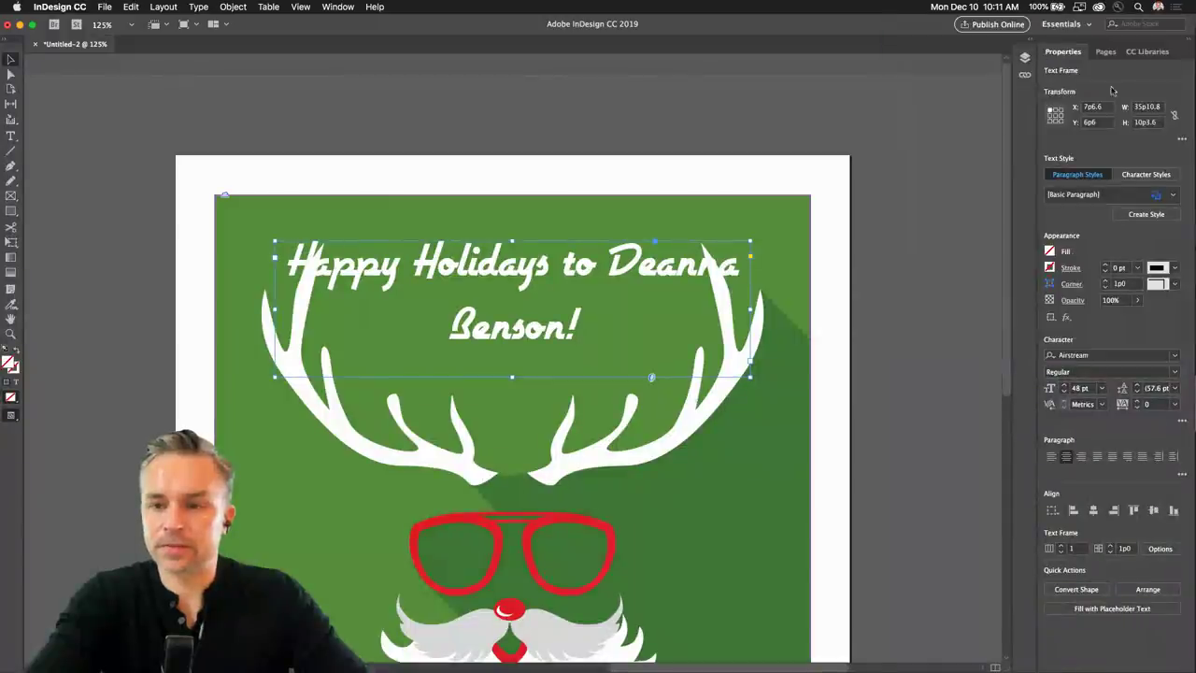
Switch the greeting to Aires Font and set it in All Caps.
left_click(1177, 357)
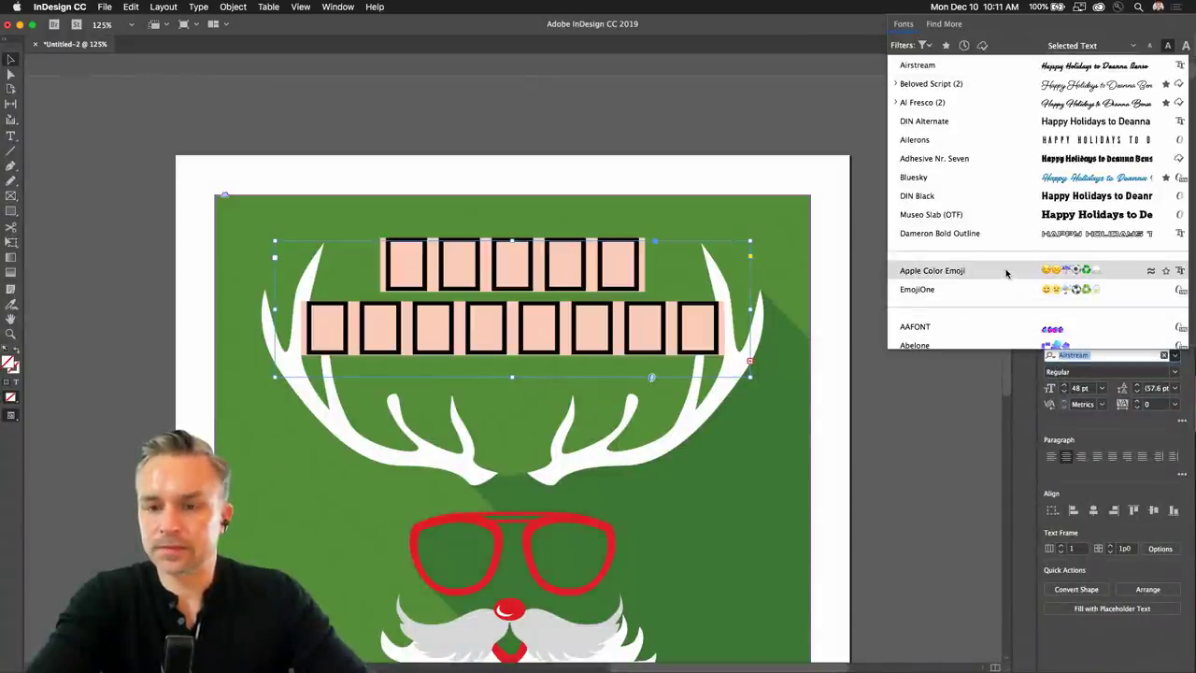
scroll(1007, 272, "down", 3)
scroll(1006, 272, "down", 5)
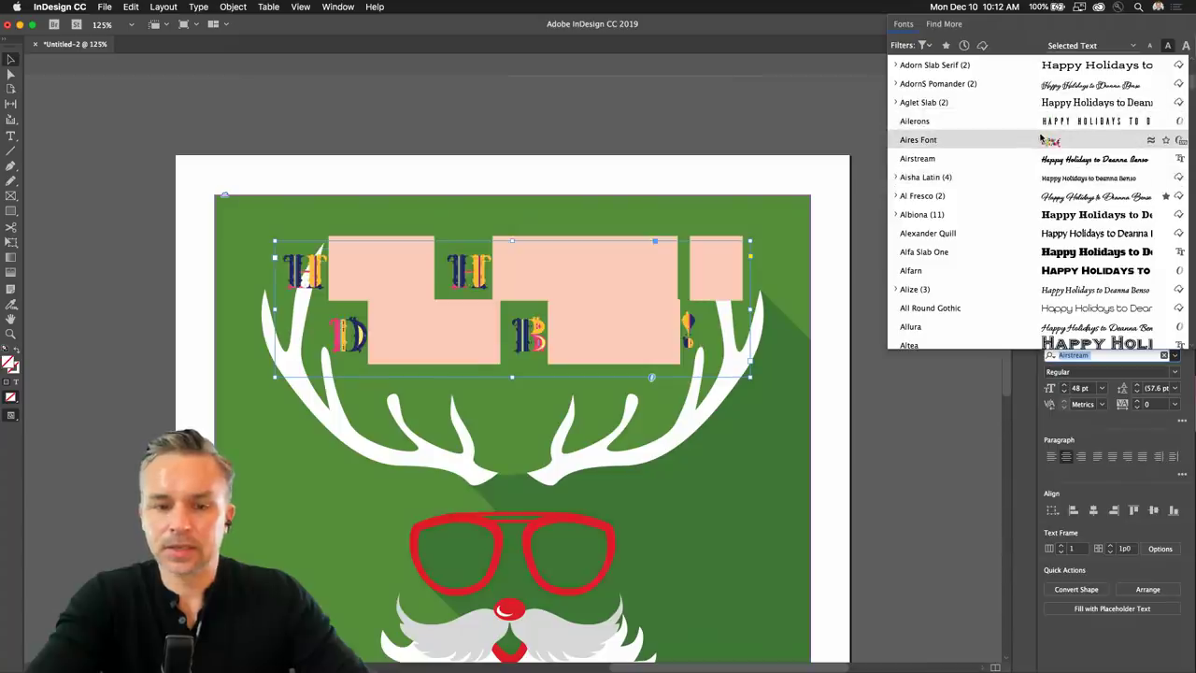
scroll(1040, 138, "up", 4)
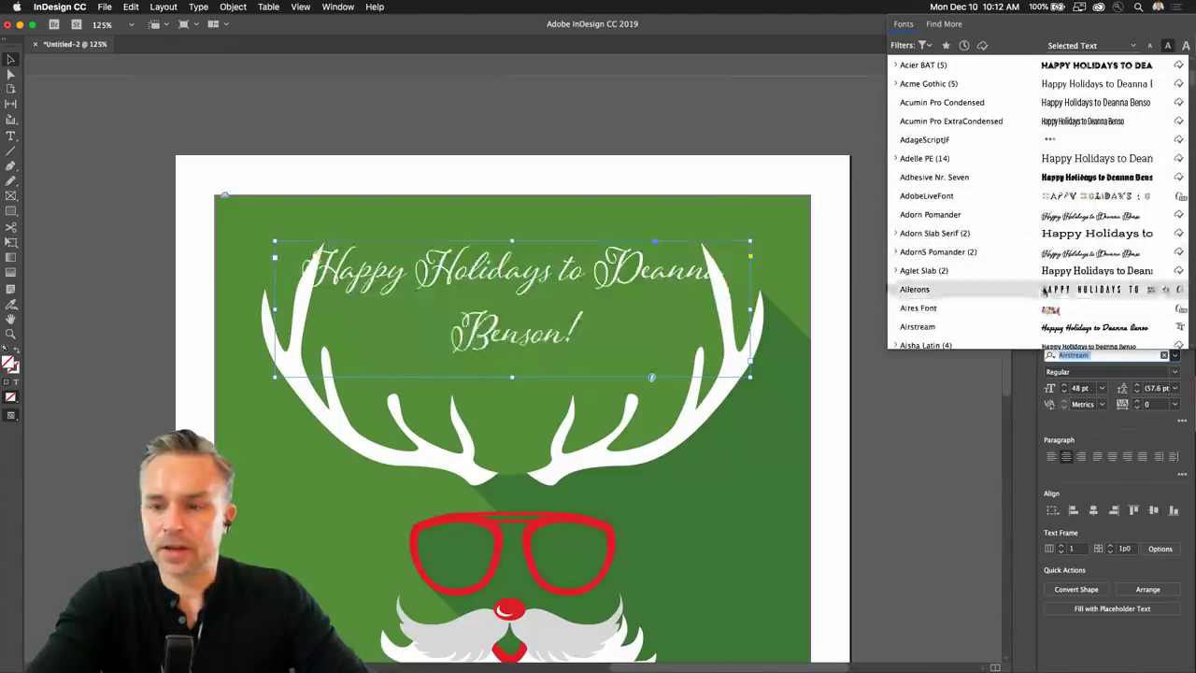
left_click(1044, 312)
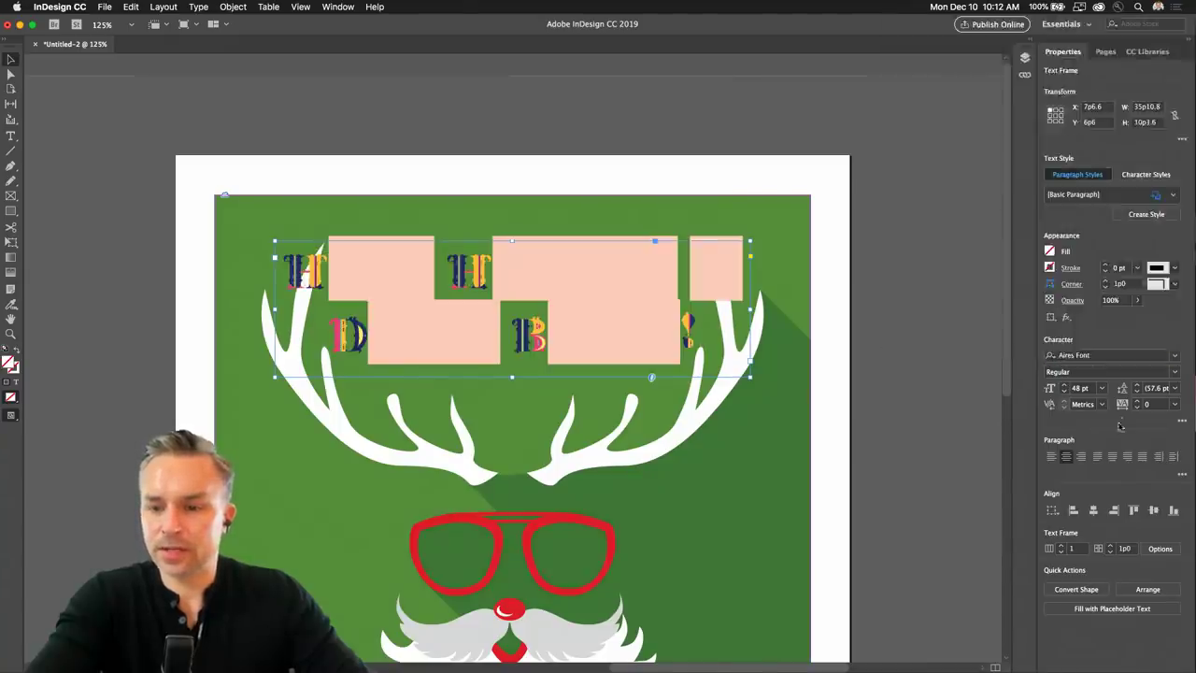
left_click(1180, 423)
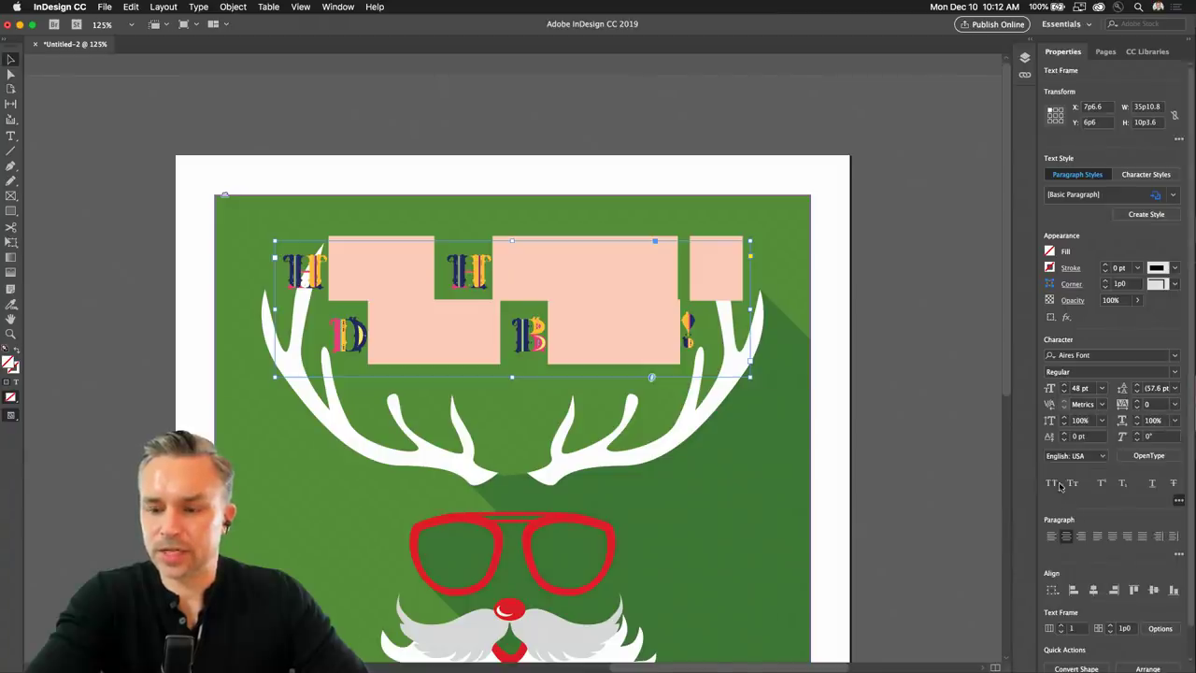
left_click(1053, 483)
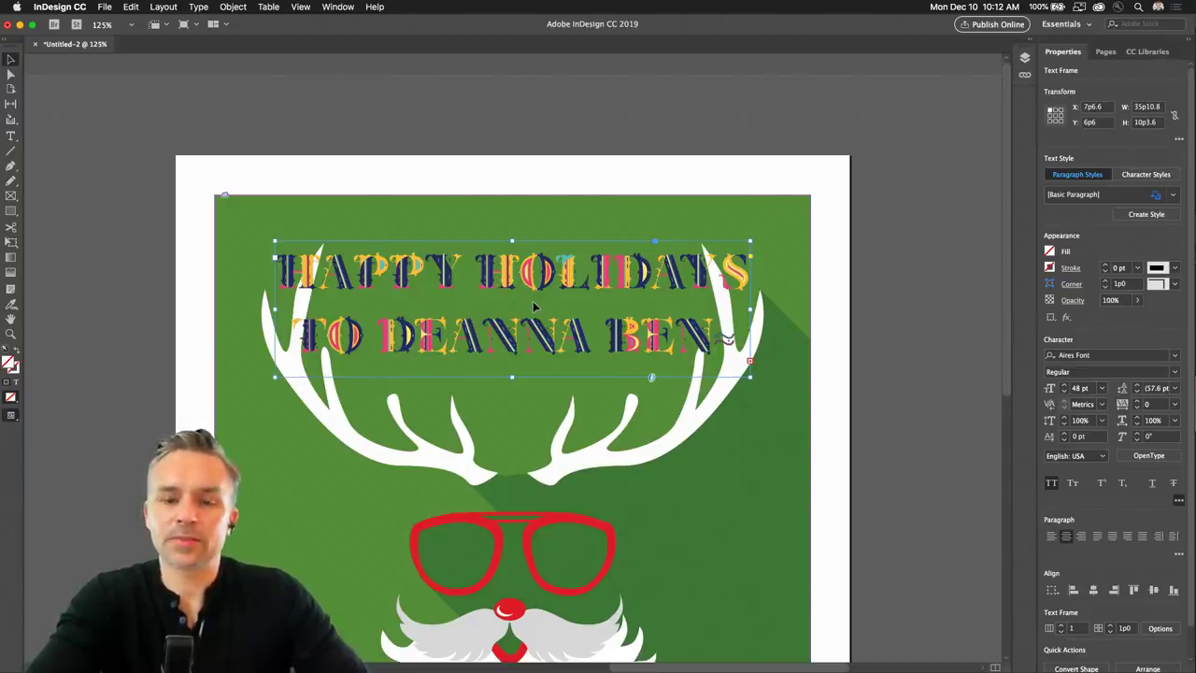
Compare other fonts in the list and keep Aires Font for the greeting.
left_click(1175, 358)
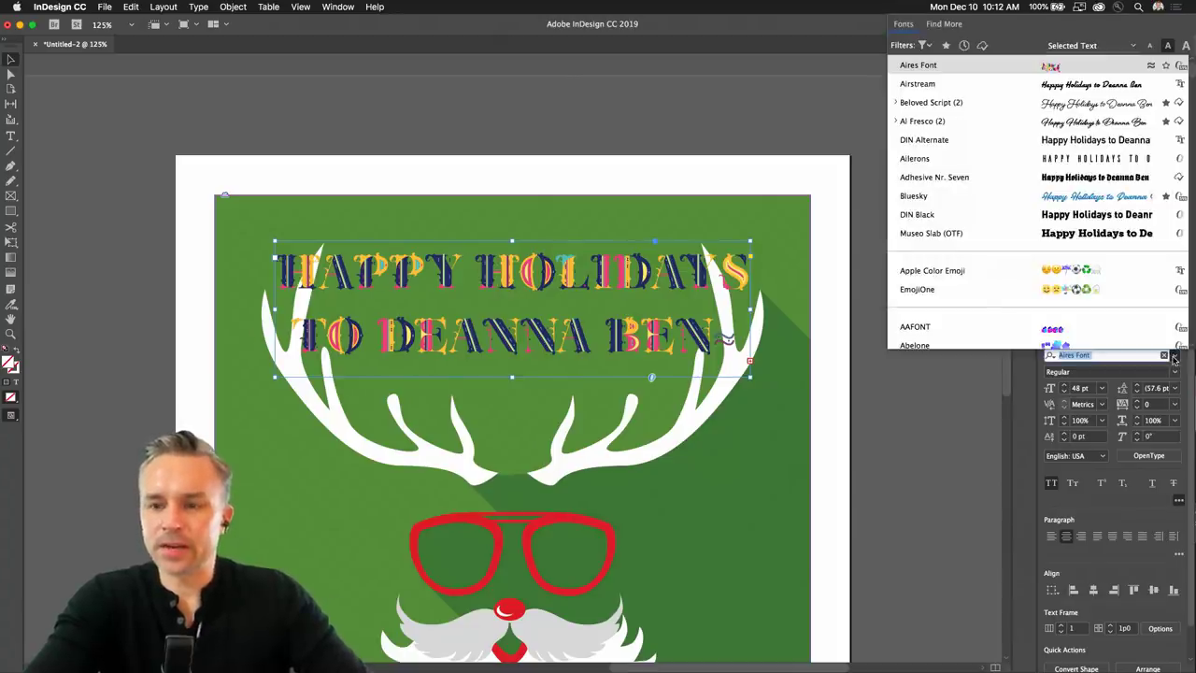
left_click(1035, 385)
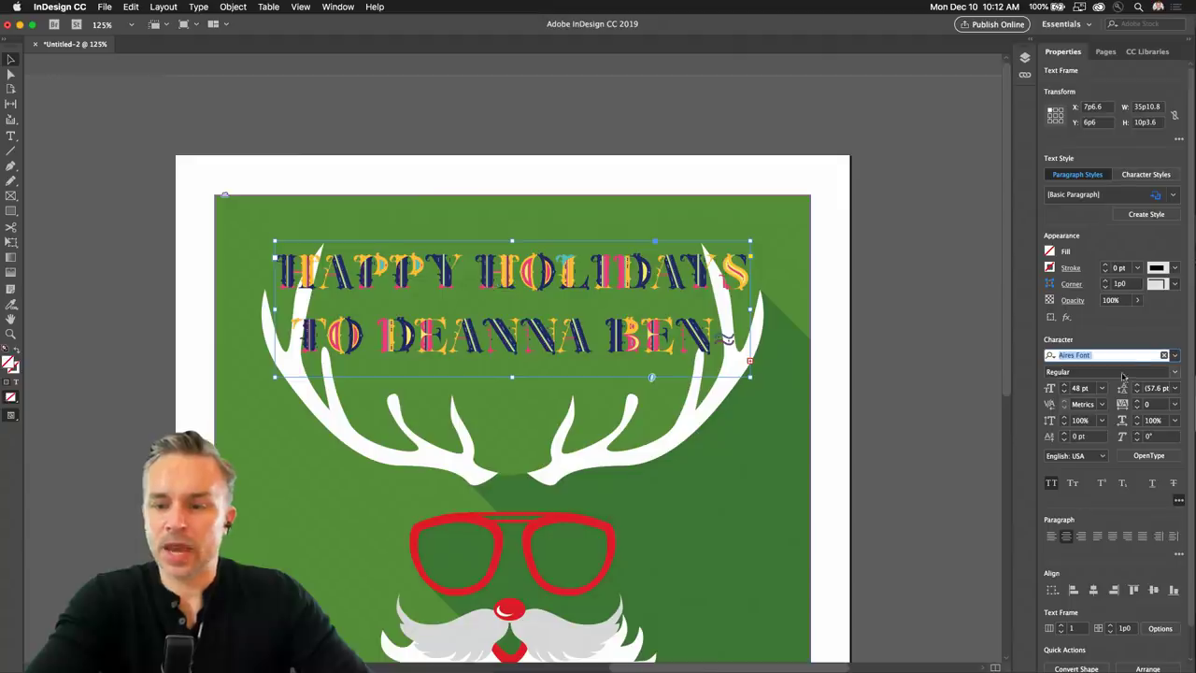
left_click(1175, 357)
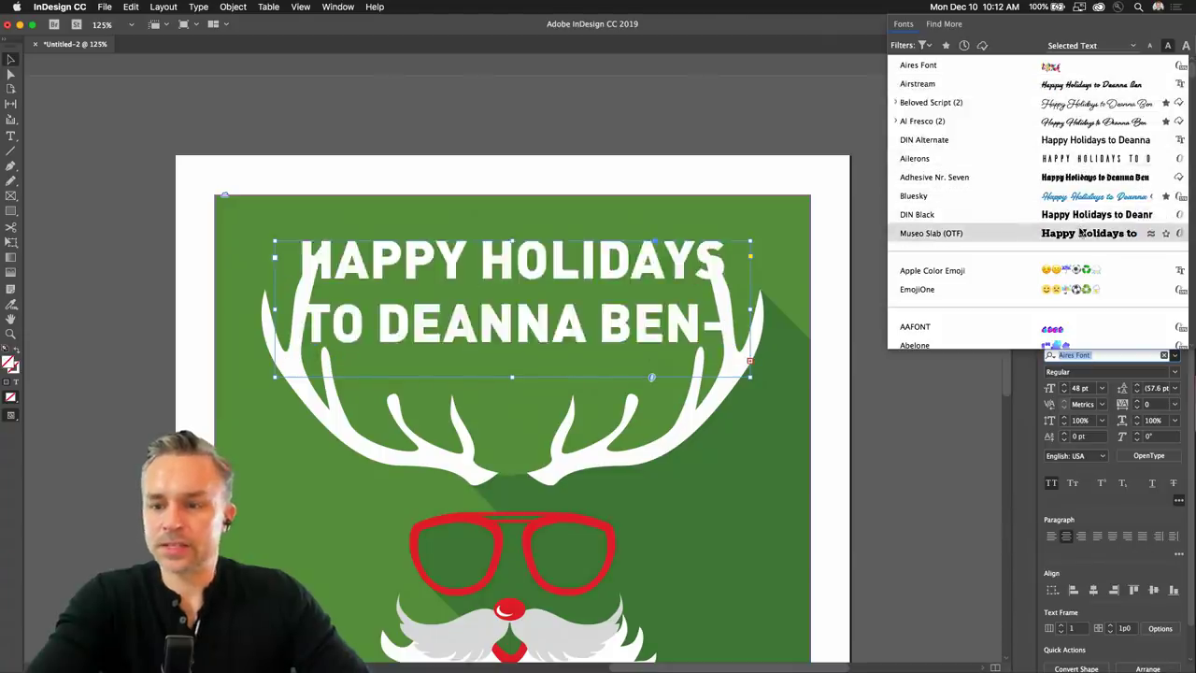
scroll(1168, 260, "down", 3)
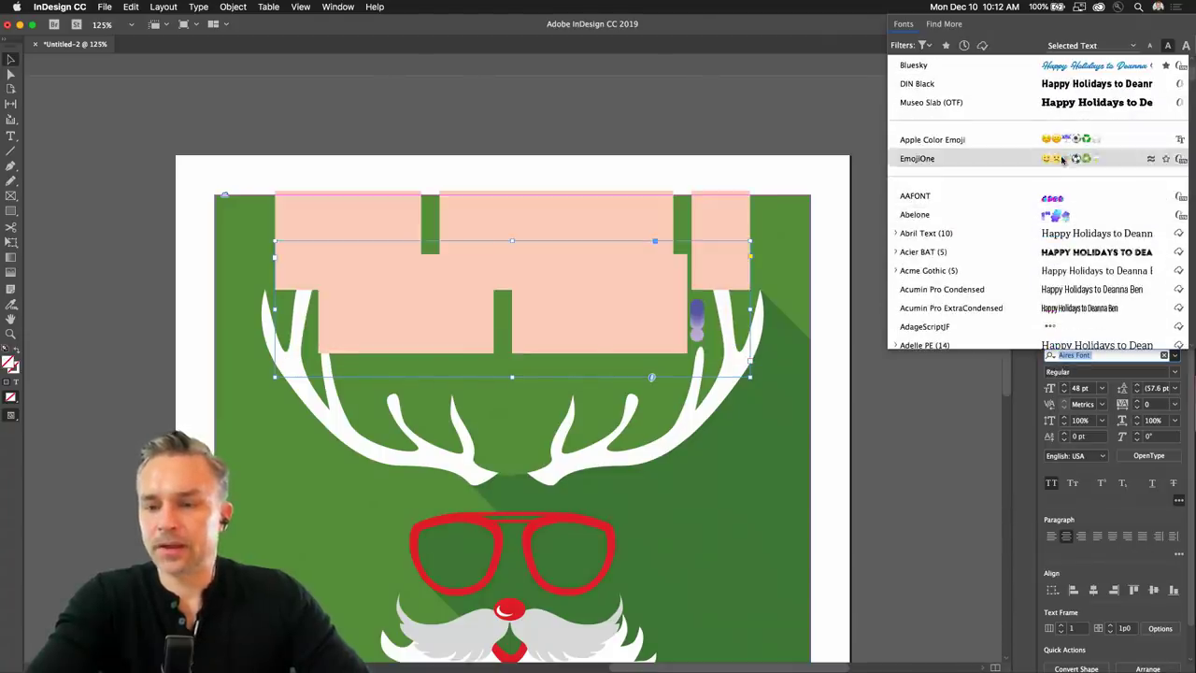
scroll(1051, 243, "down", 6)
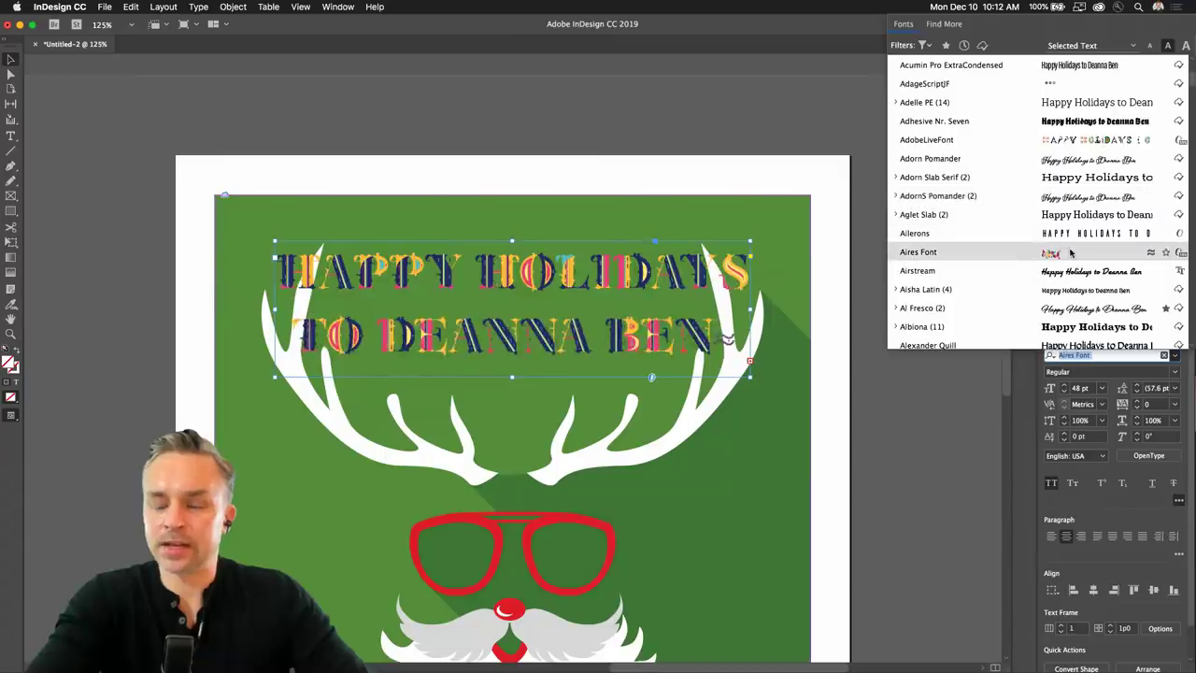
scroll(1049, 219, "down", 2)
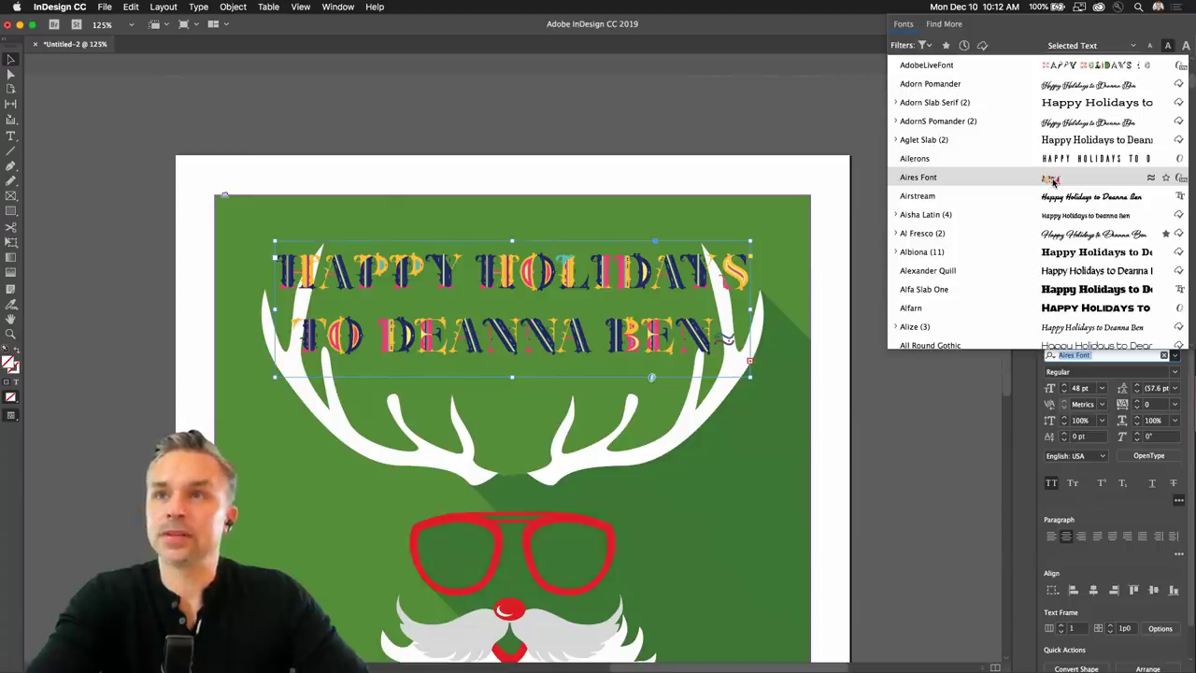
left_click(1053, 180)
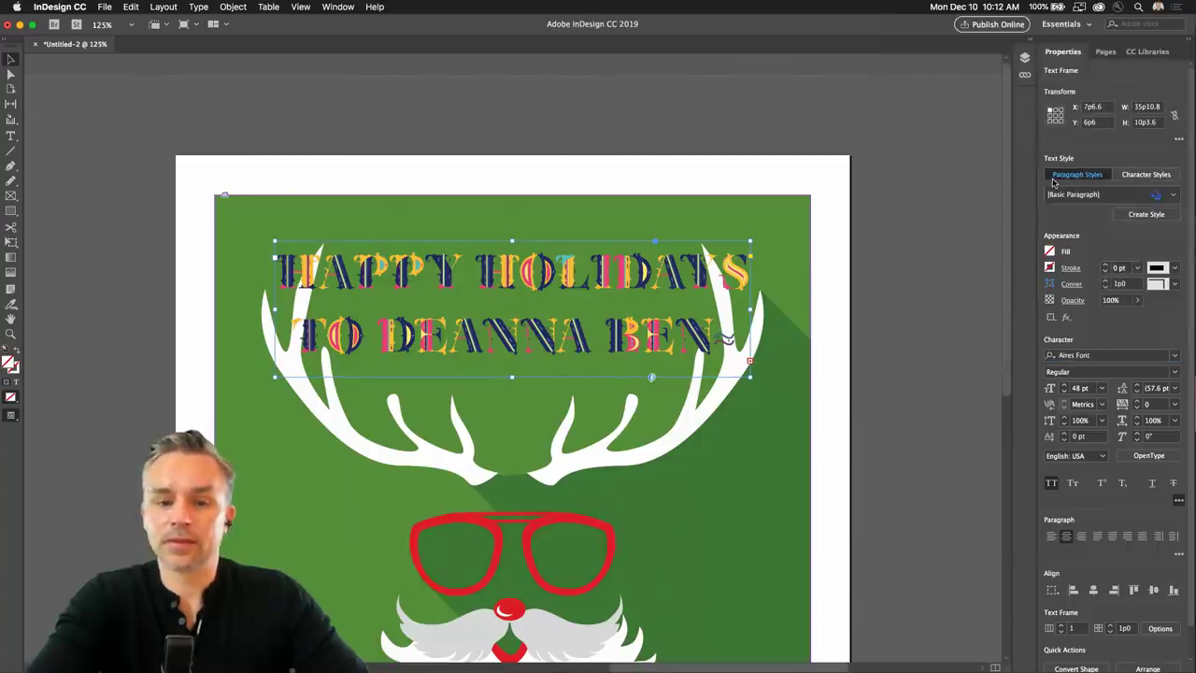
Reduce the greeting to 36 pt, narrow its frame from the left and shift it left.
left_click(1064, 391)
left_click(1065, 392)
left_click(1064, 392)
left_click(1064, 391)
left_click(1065, 392)
left_click(1064, 391)
left_click_drag(273, 377, 339, 380)
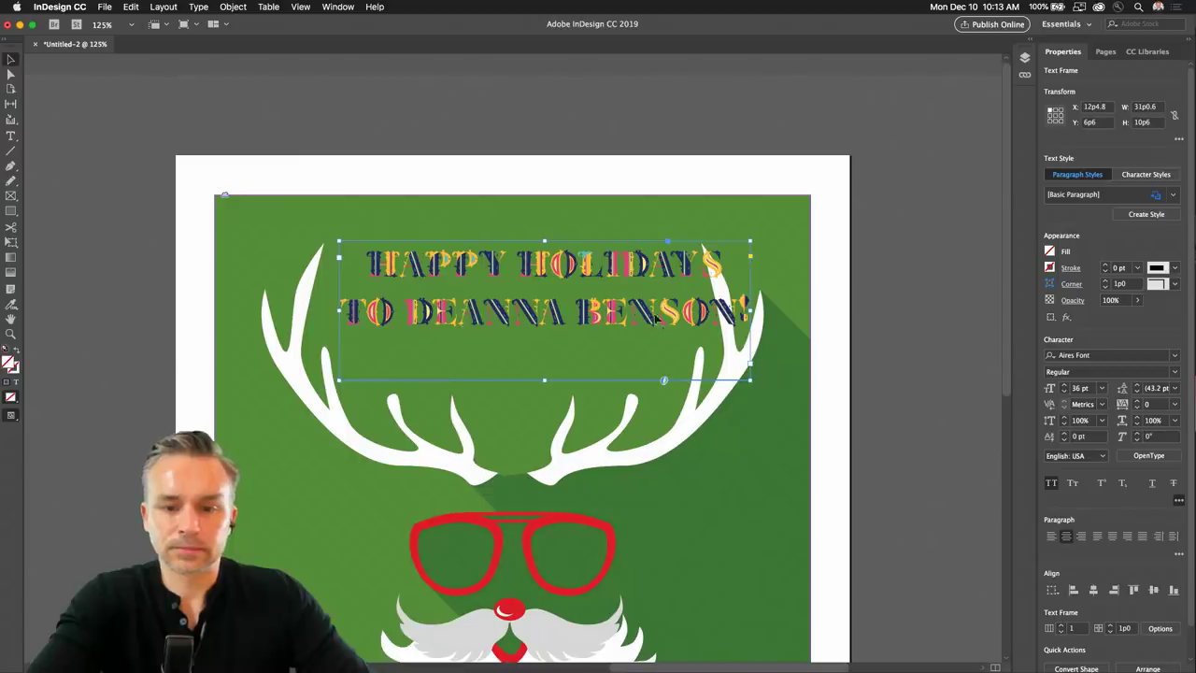
left_click_drag(660, 324, 635, 320)
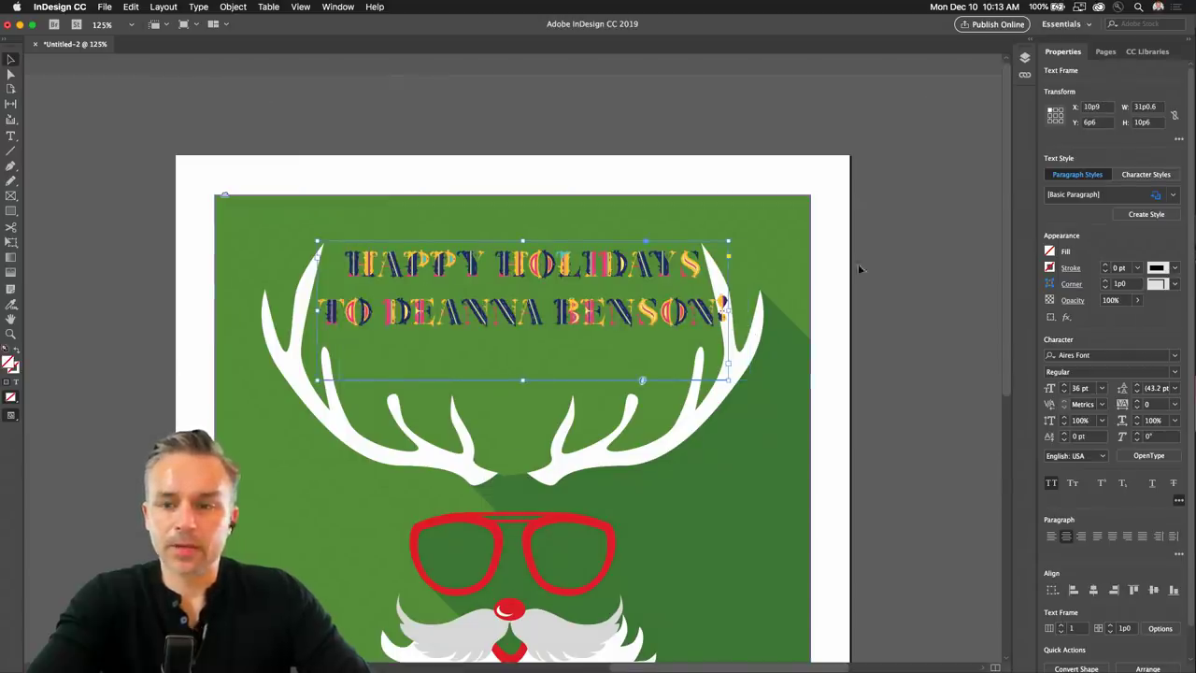
Reduce the greeting to 30 pt, narrow the frame from the right and centre it between the antlers.
left_click(1064, 391)
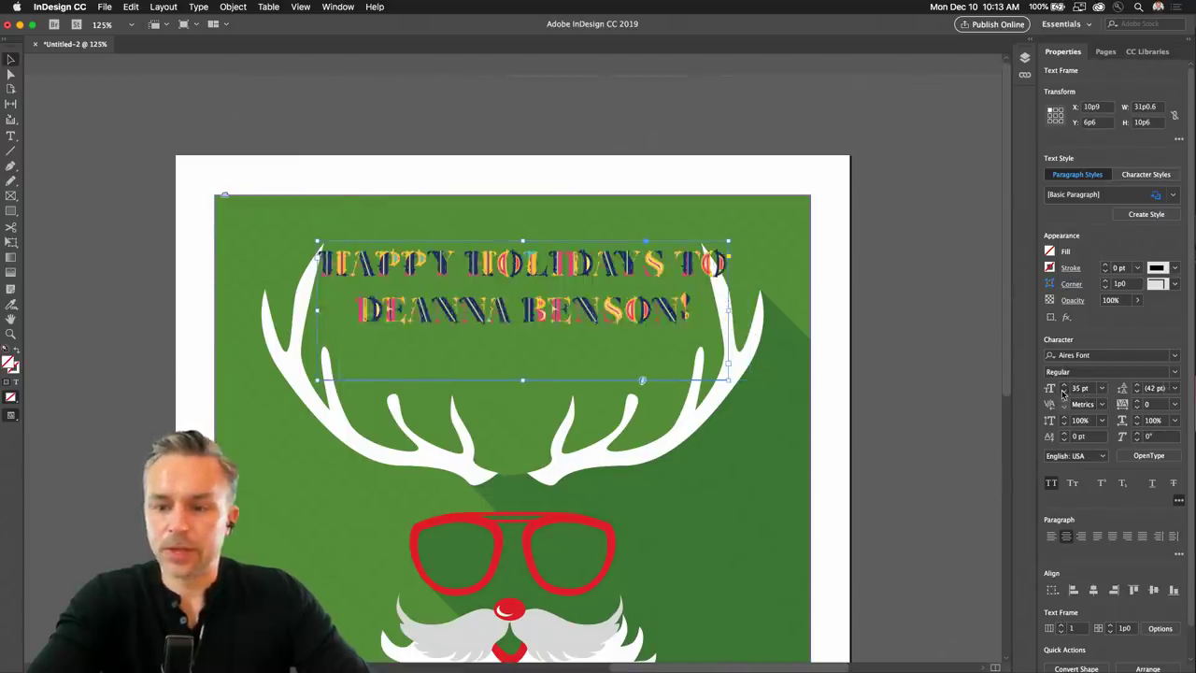
left_click(1063, 391)
left_click(1064, 391)
left_click(1064, 392)
left_click(1064, 391)
left_click(1063, 391)
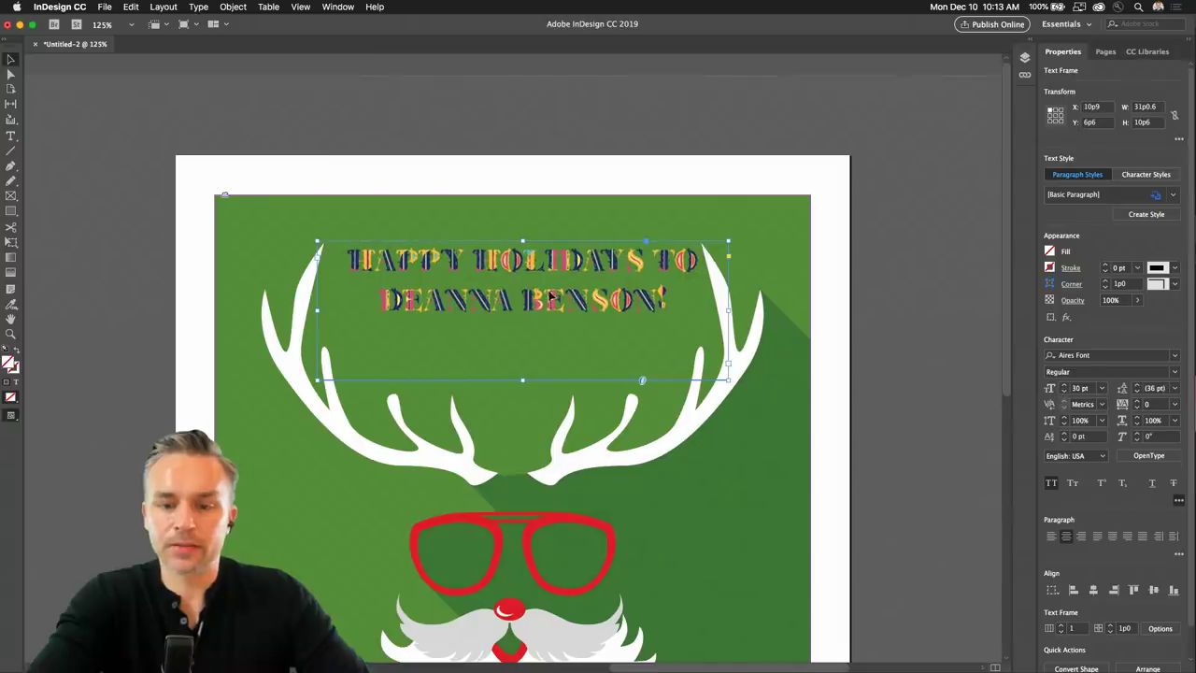
left_click_drag(726, 378, 698, 375)
left_click_drag(490, 270, 491, 274)
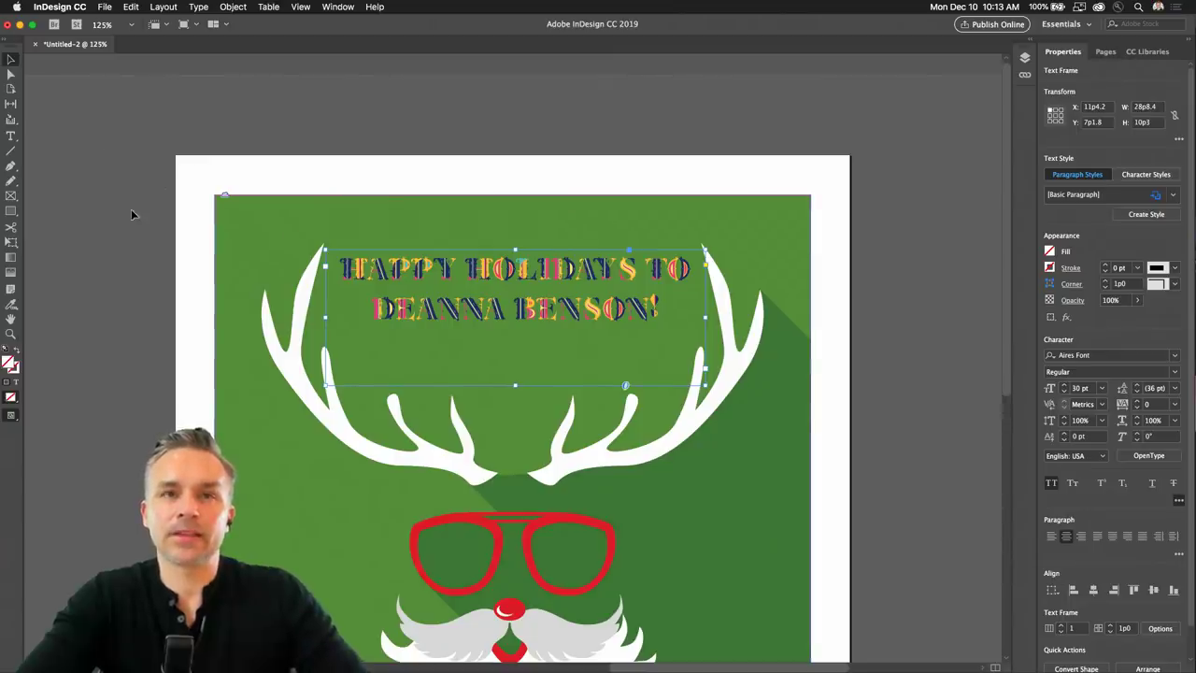
left_click(149, 236)
key("super+0")
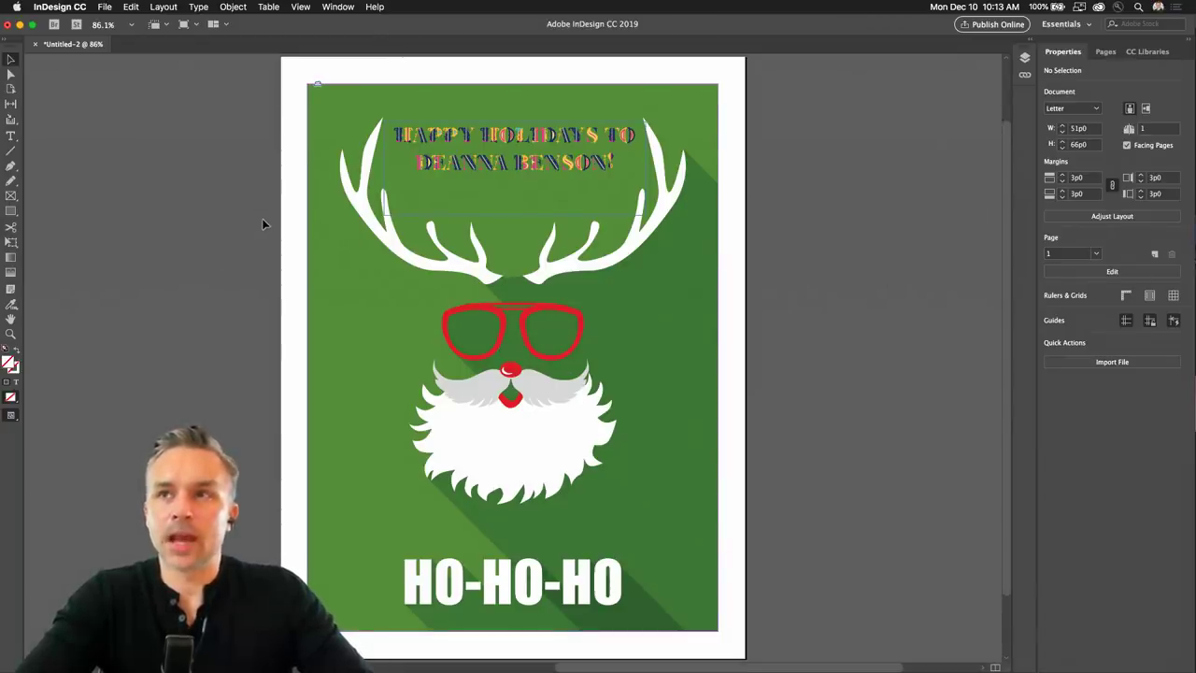
Send the placed Santa card artwork to Adobe Illustrator CC 2019 via Edit With.
left_click(476, 327)
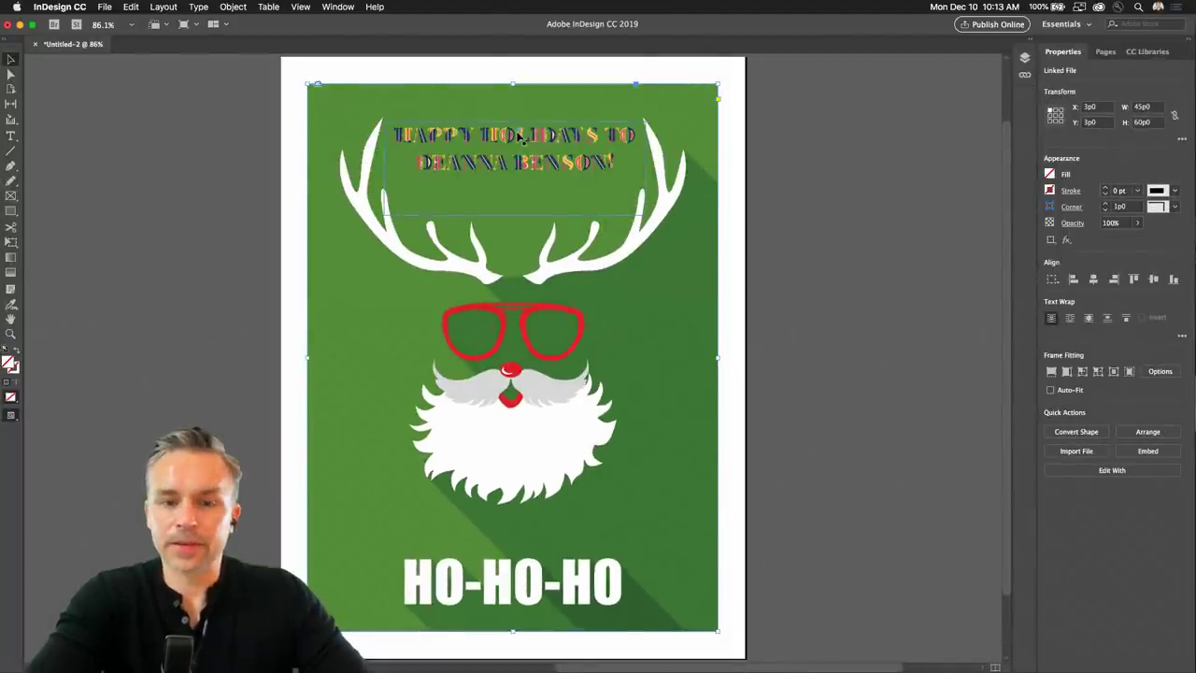
right_click(366, 320)
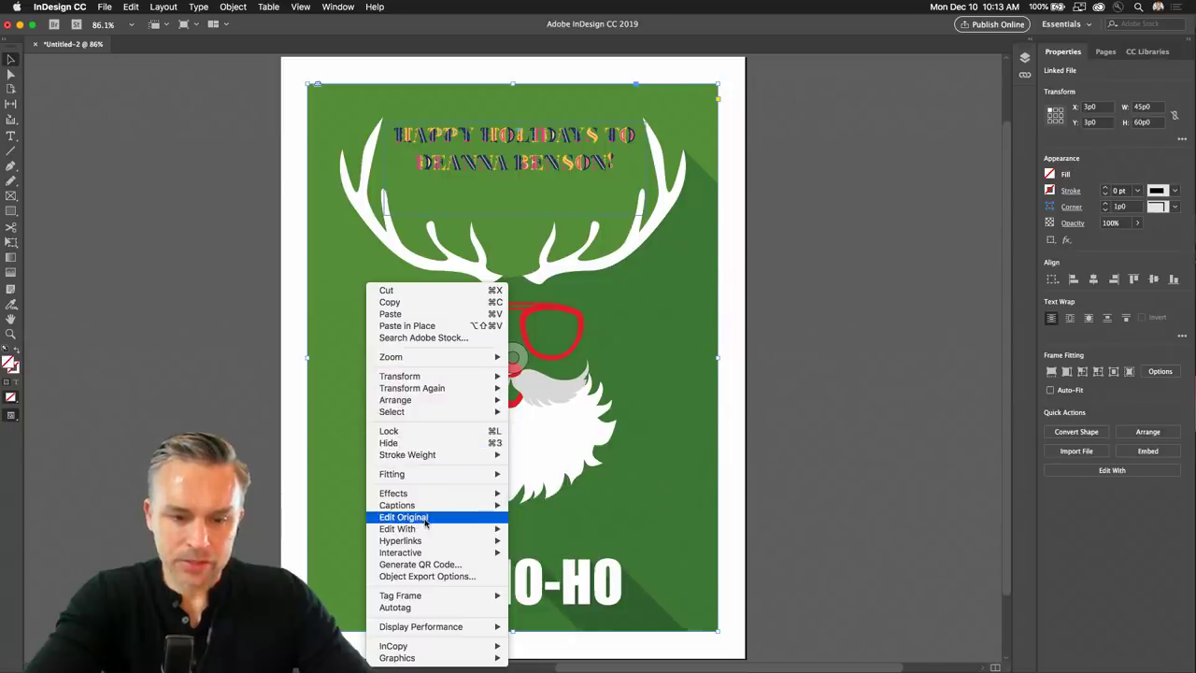
mouse_move(423, 532)
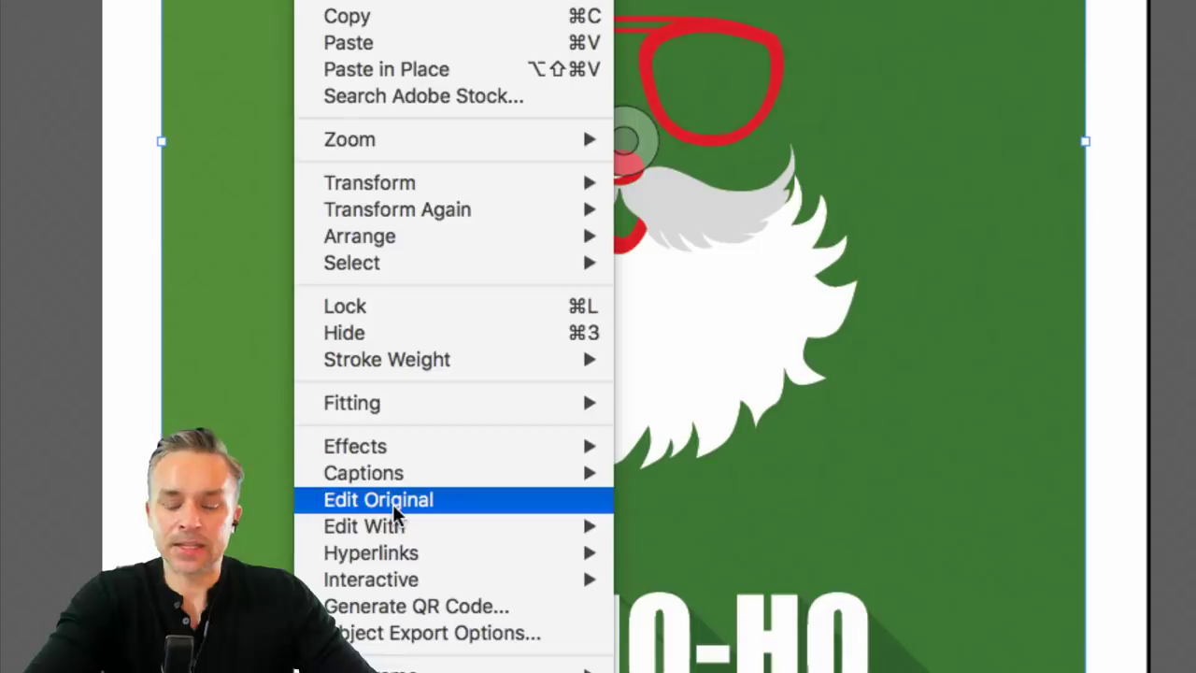
mouse_move(414, 526)
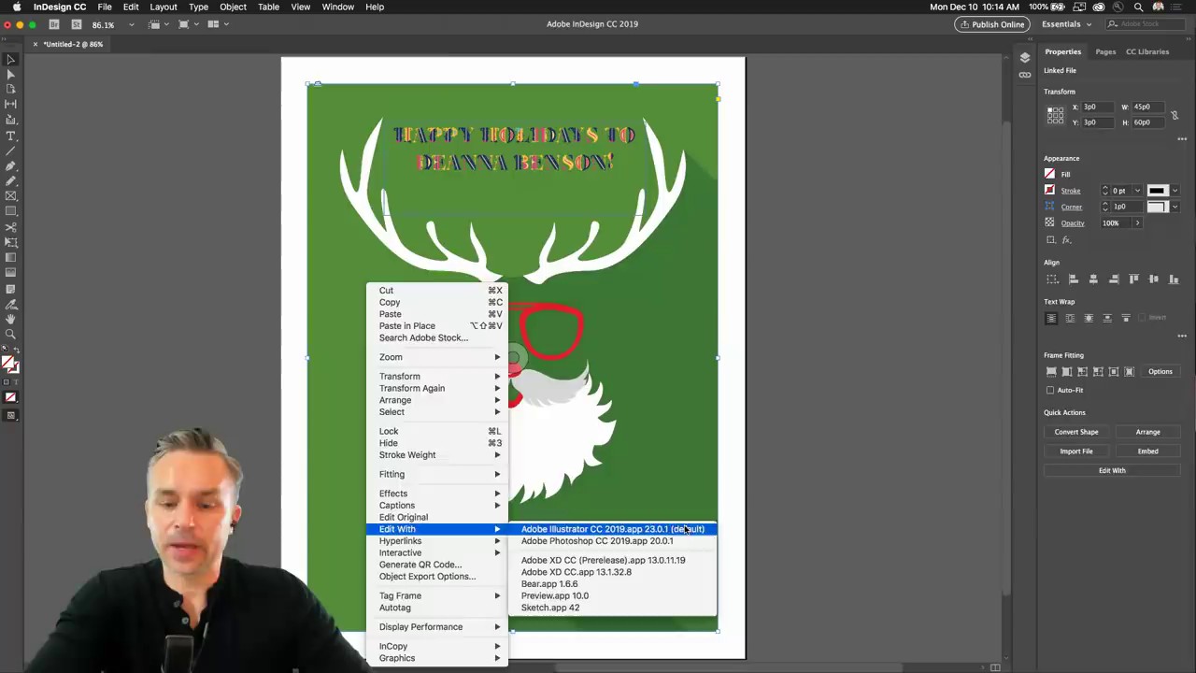
left_click(979, 531)
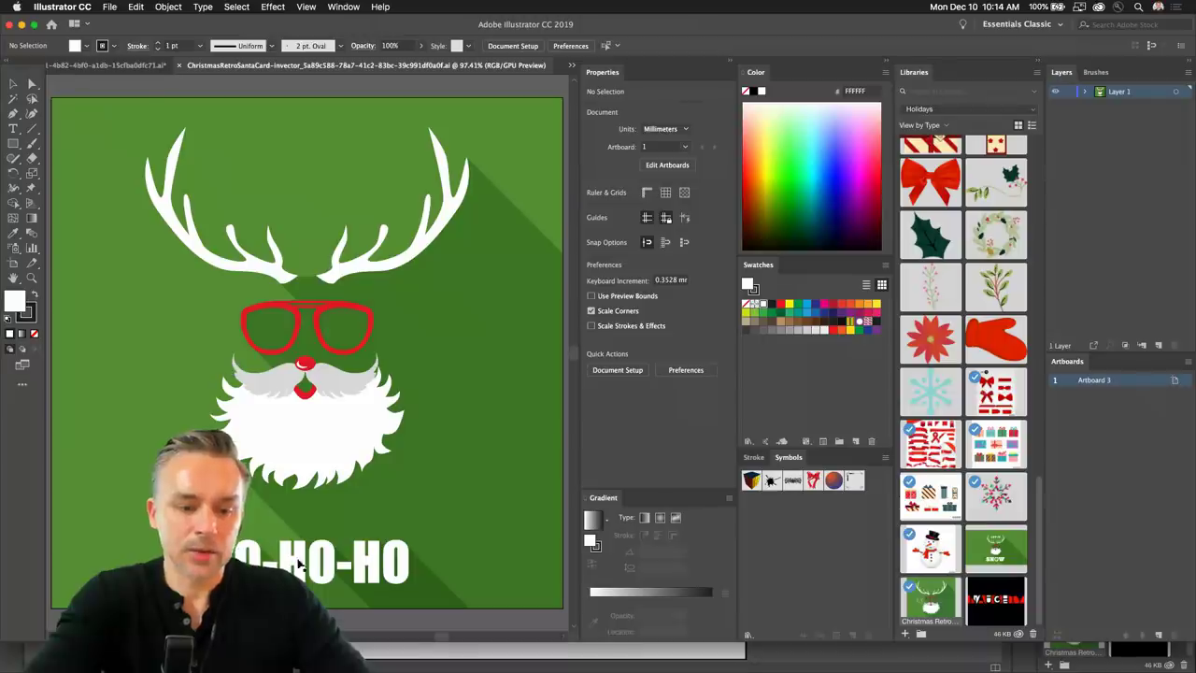
Delete the HO-HO-HO text and its shadow shape, then save the artwork in the older format.
left_click(299, 559)
key("Delete")
left_click(309, 566)
key("Delete")
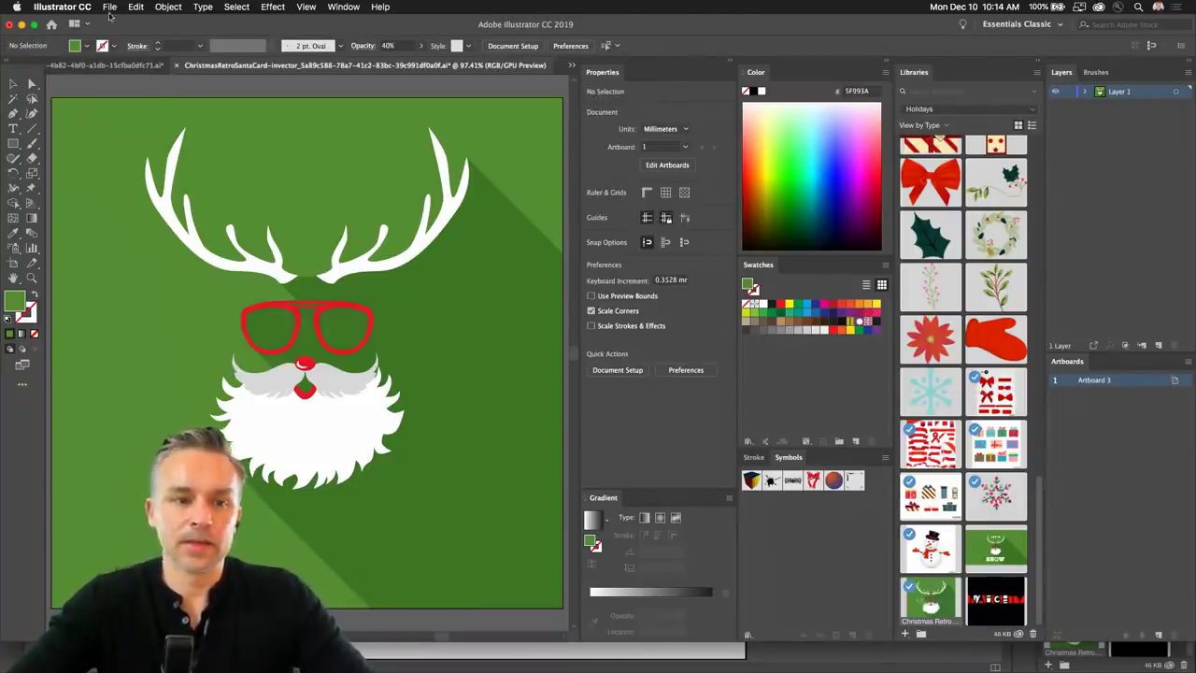
key("super+s")
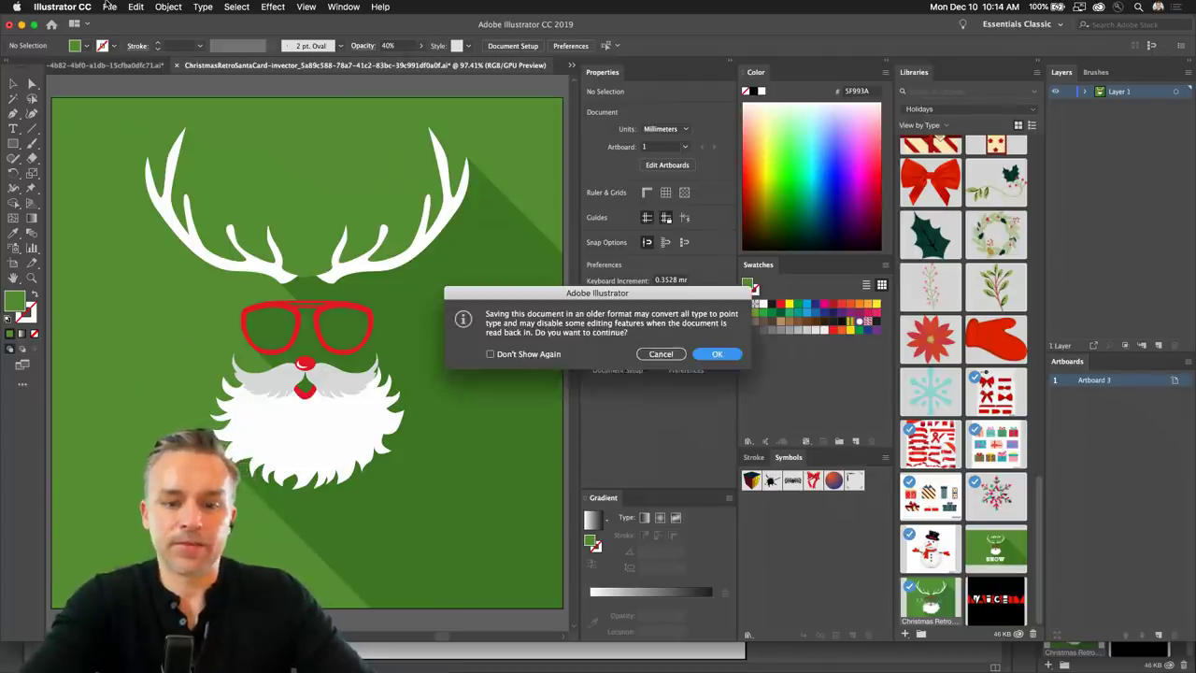
left_click(716, 359)
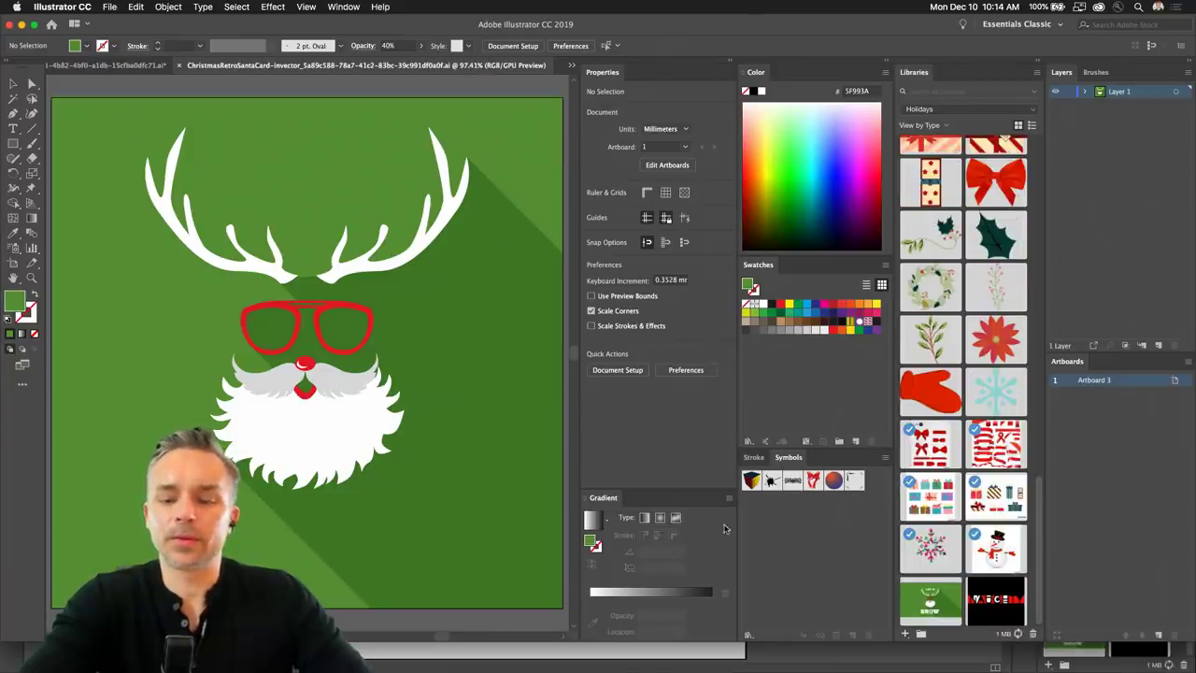
Return to InDesign and reopen the linked Santa artwork in Illustrator with Edit Original.
left_click_drag(1191, 637, 1191, 668)
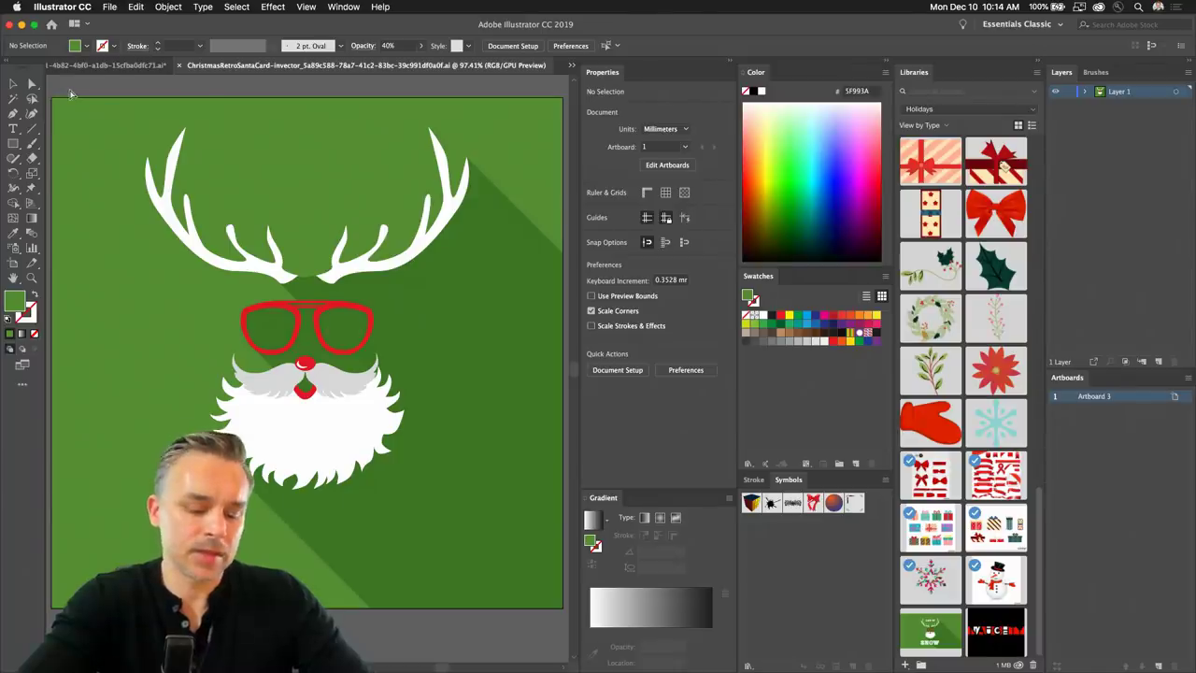
left_click(21, 25)
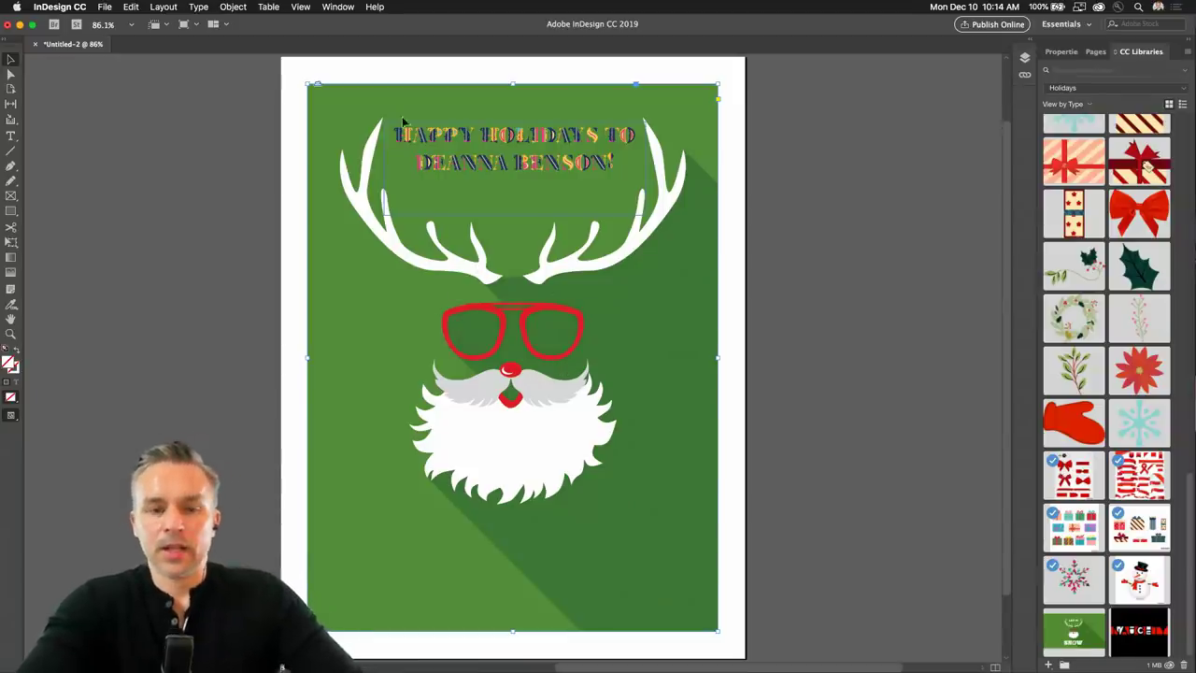
right_click(444, 427)
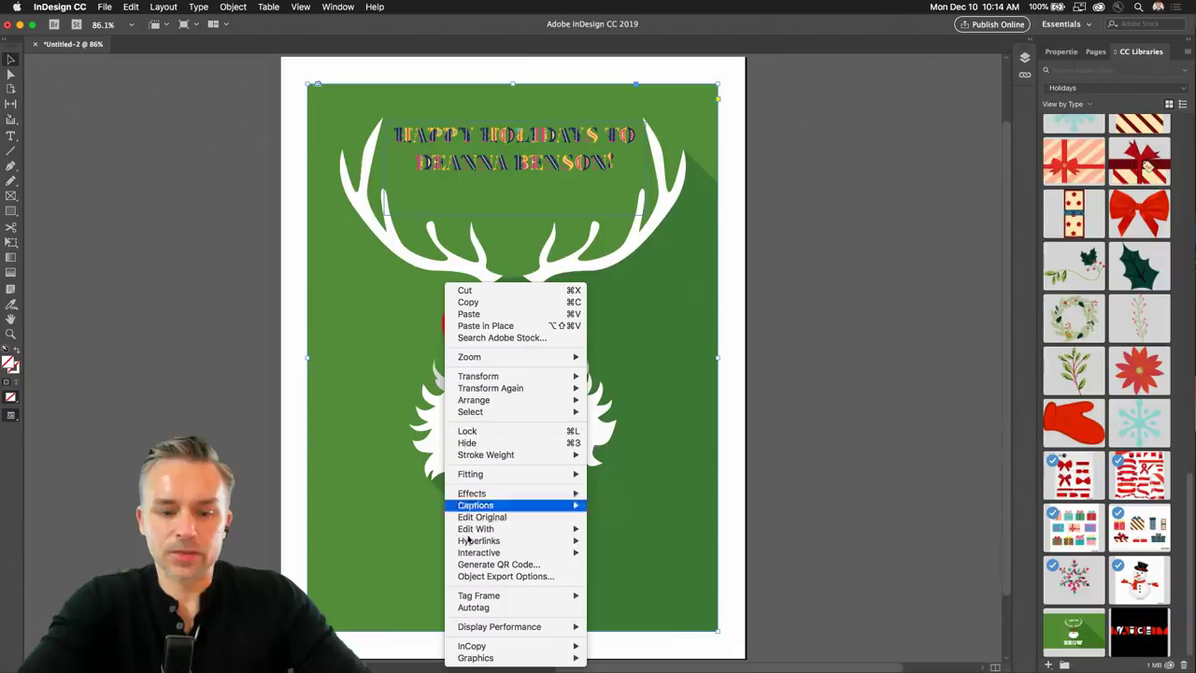
left_click(472, 516)
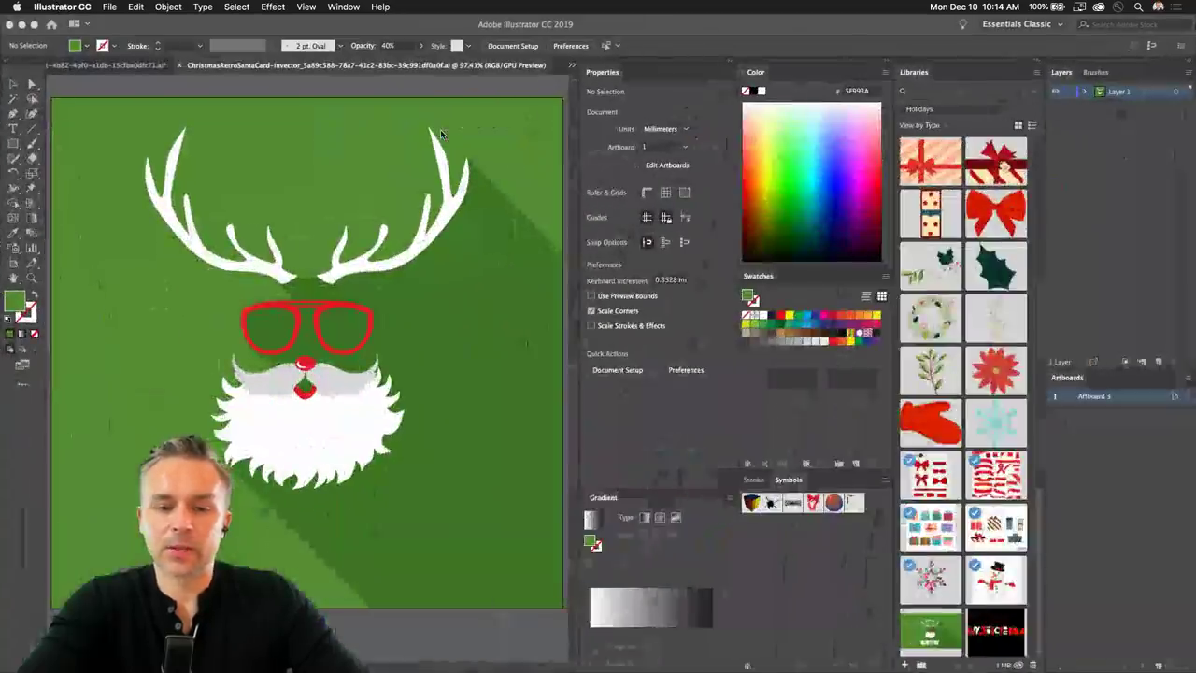
Shift the Santa artwork lower on the artboard, leaving the green background in place.
left_click(732, 64)
left_click(316, 340)
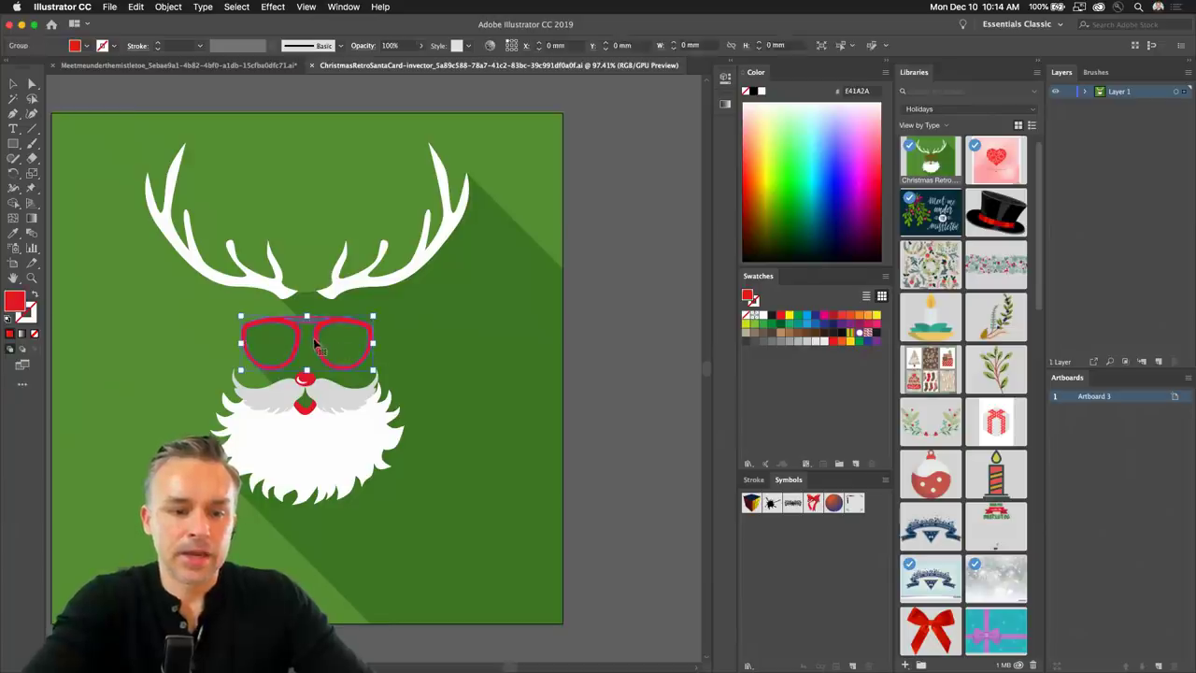
key("super+a")
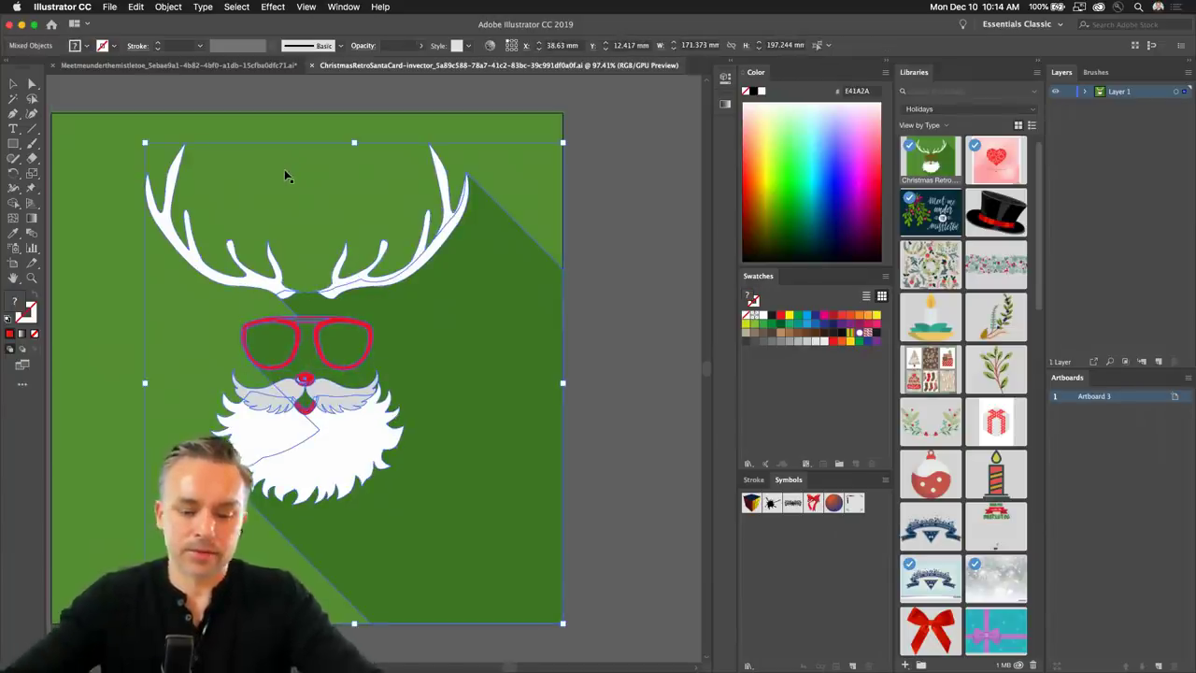
left_click(284, 169, "shift")
key("shift+Down")
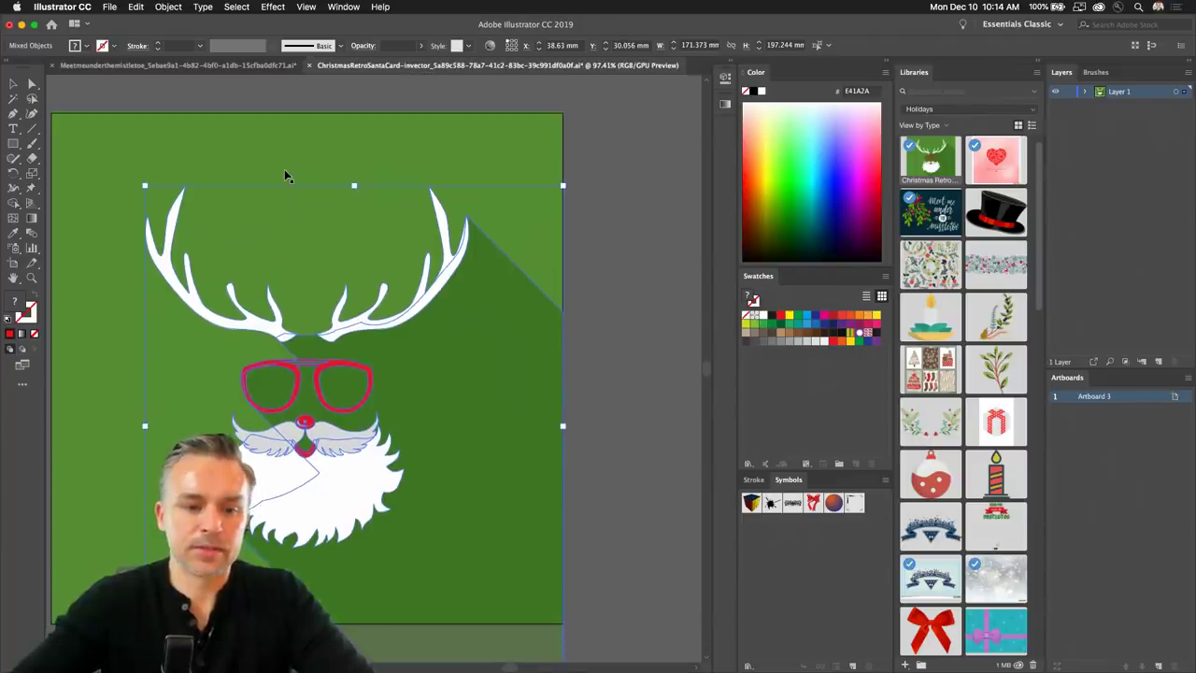
left_click(518, 97)
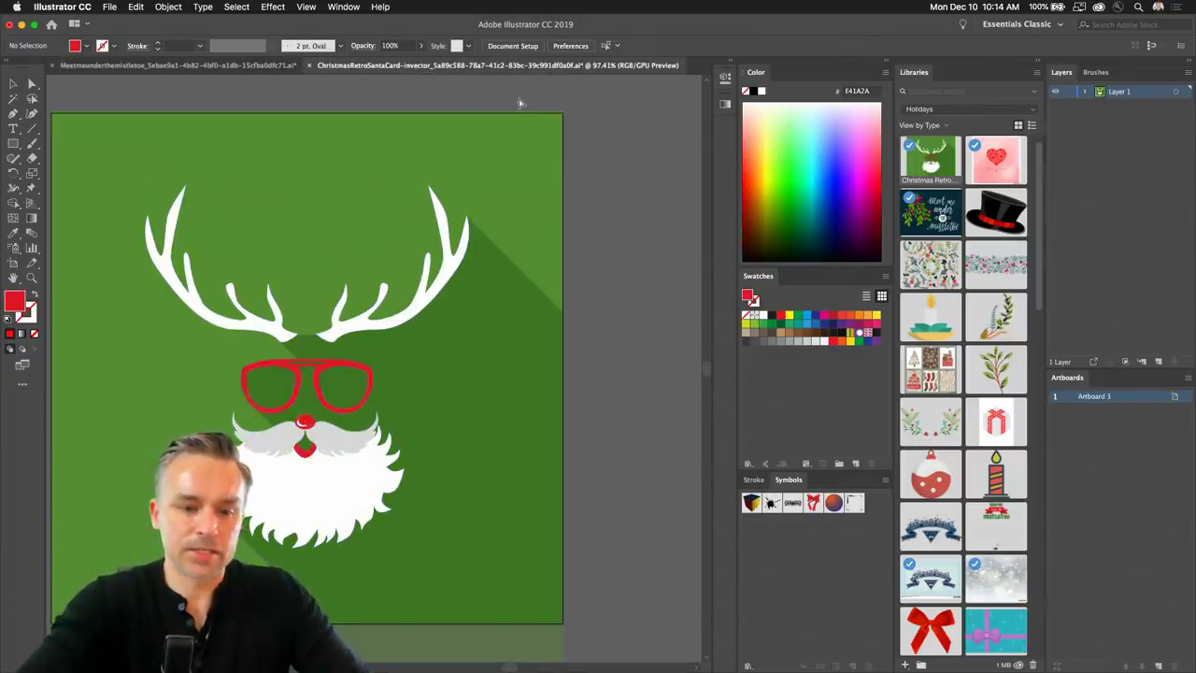
Zoom in and direct-select Santa's red glasses, nose and mouth to recolour them magenta.
left_click(296, 366)
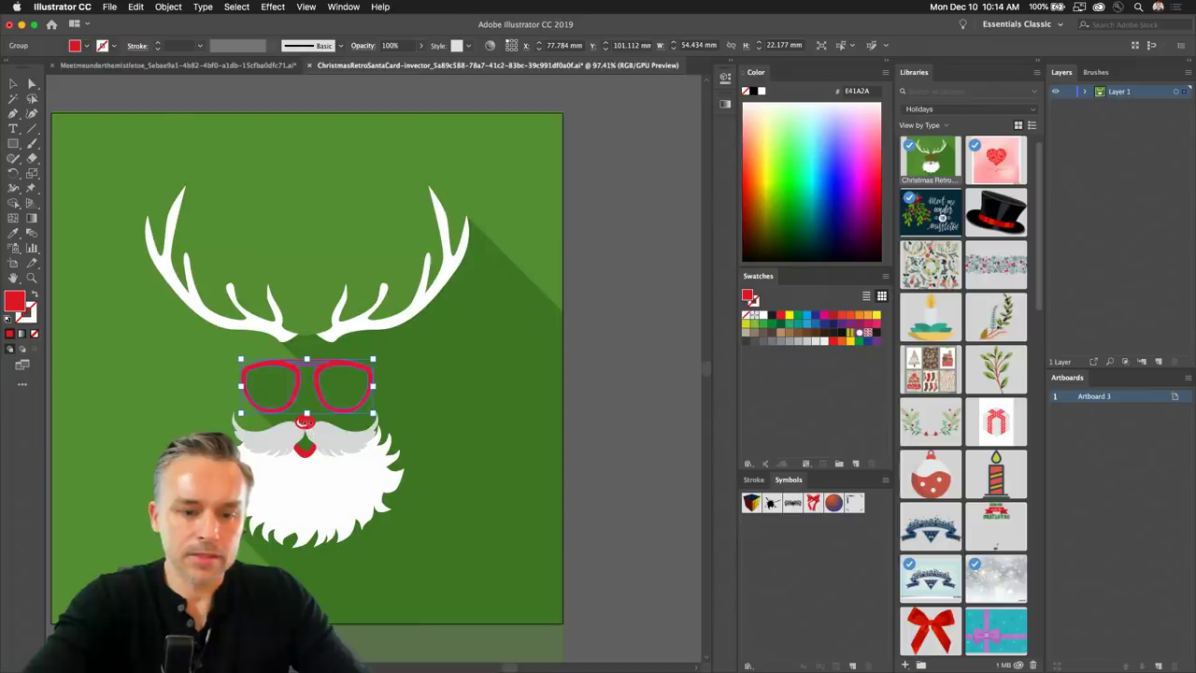
left_click(30, 277)
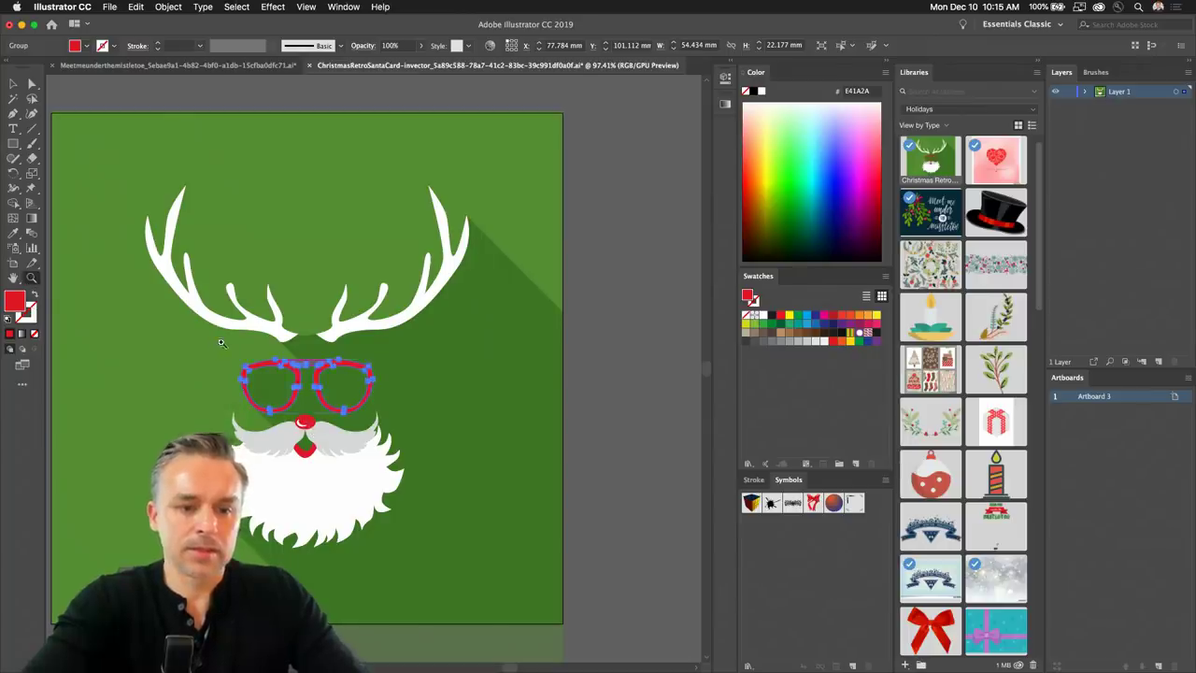
left_click_drag(299, 392, 355, 393)
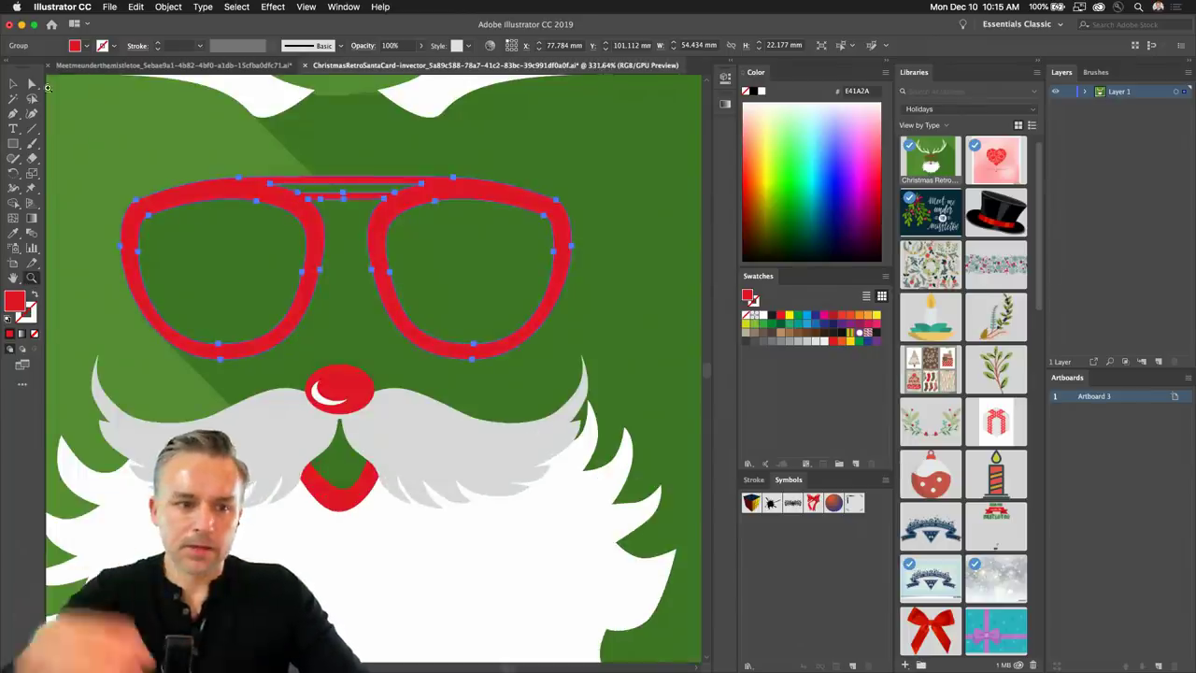
left_click(31, 84)
left_click(336, 383, "shift")
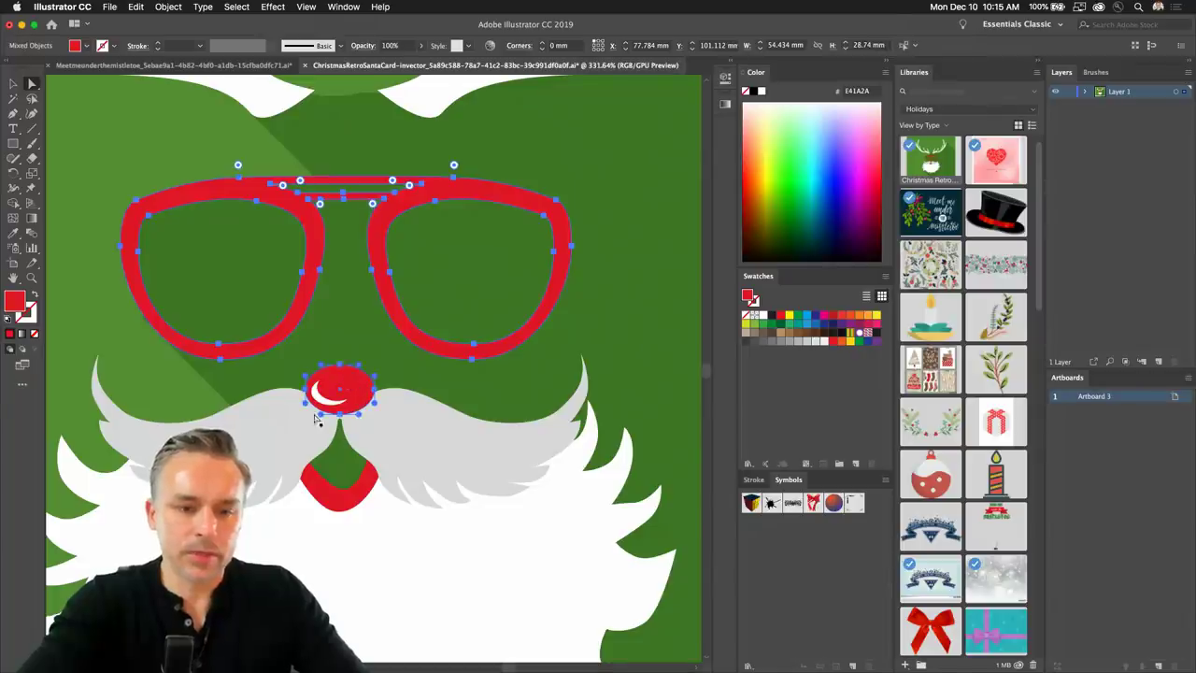
left_click(333, 503, "shift")
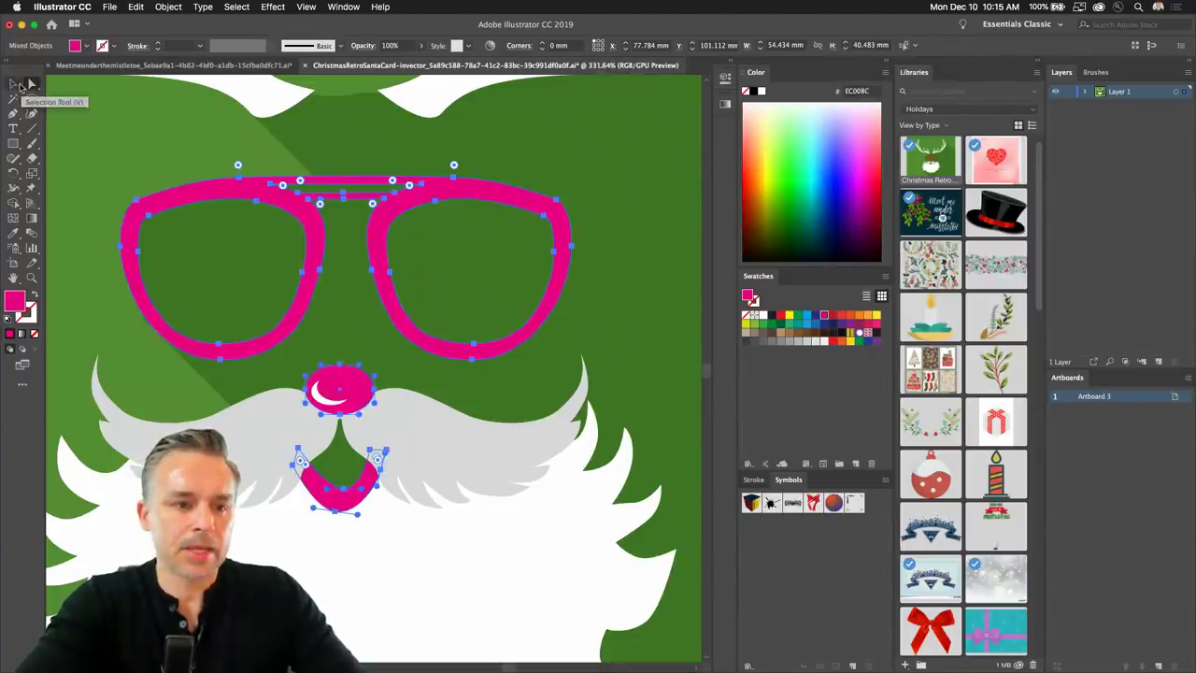
Save the magenta artwork in the older format and return to the InDesign card.
left_click(13, 84)
key("super+s")
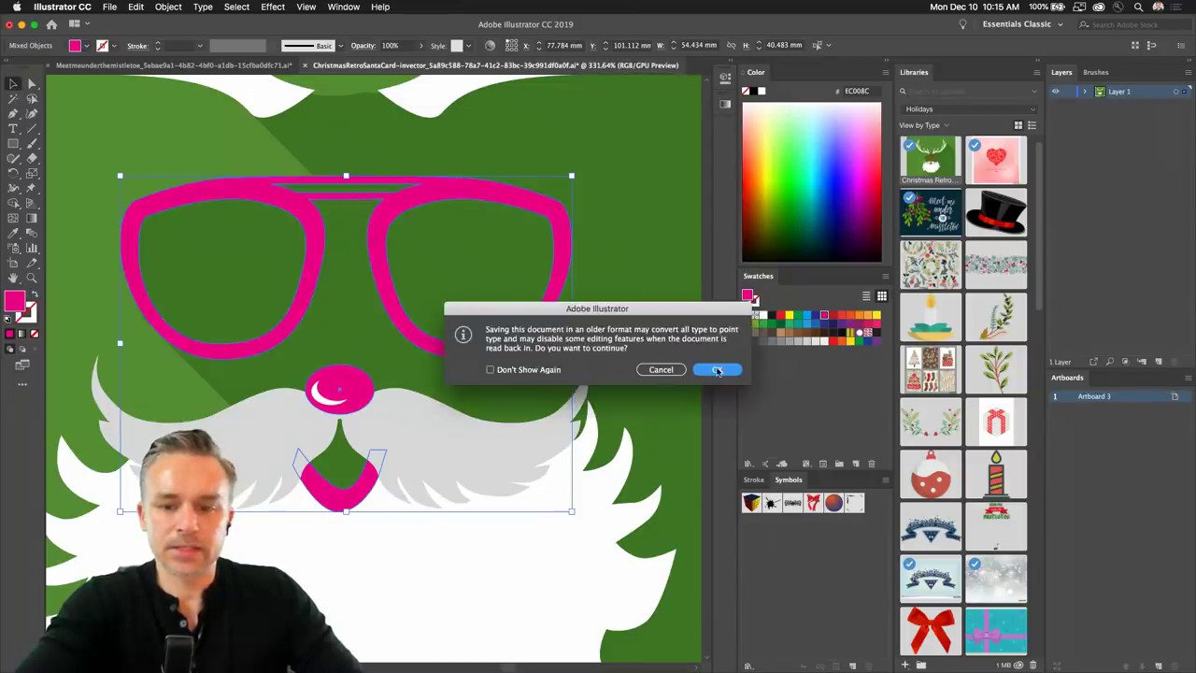
left_click(717, 371)
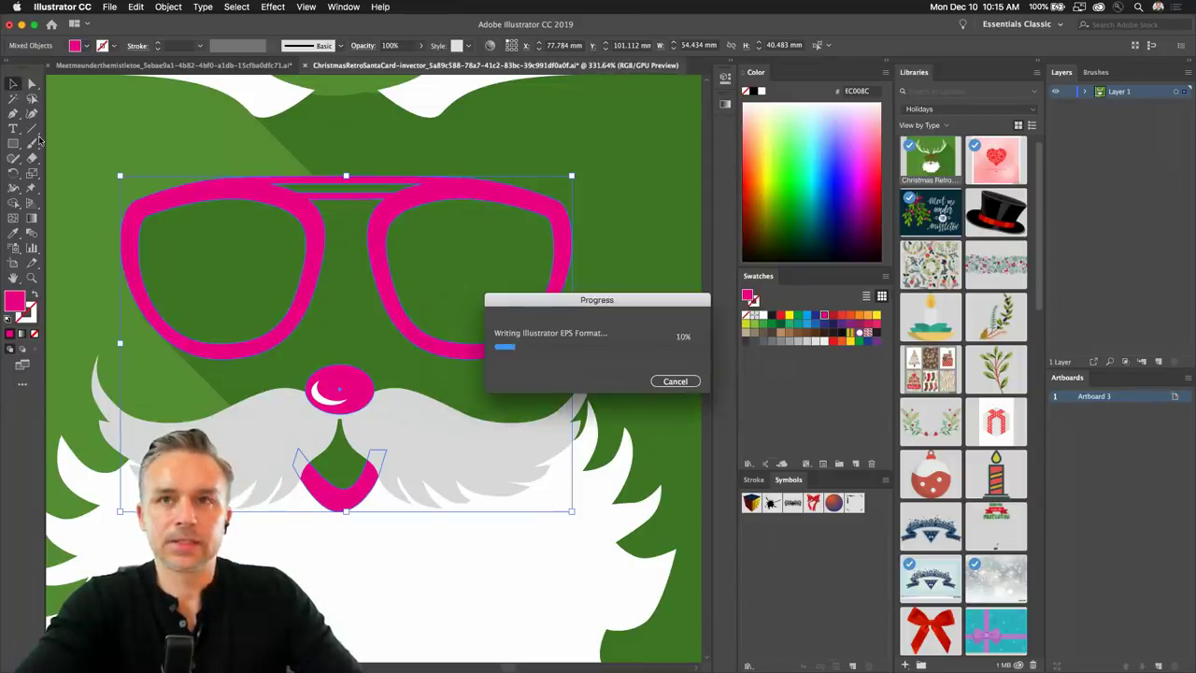
left_click(21, 25)
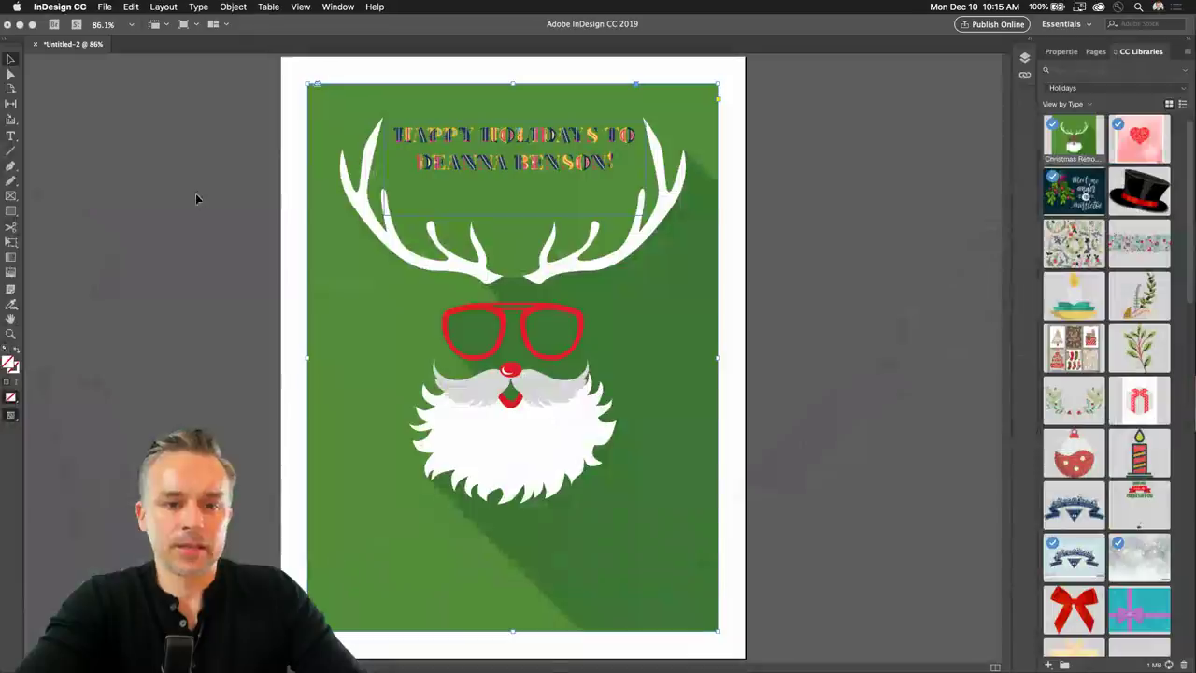
left_click(436, 145)
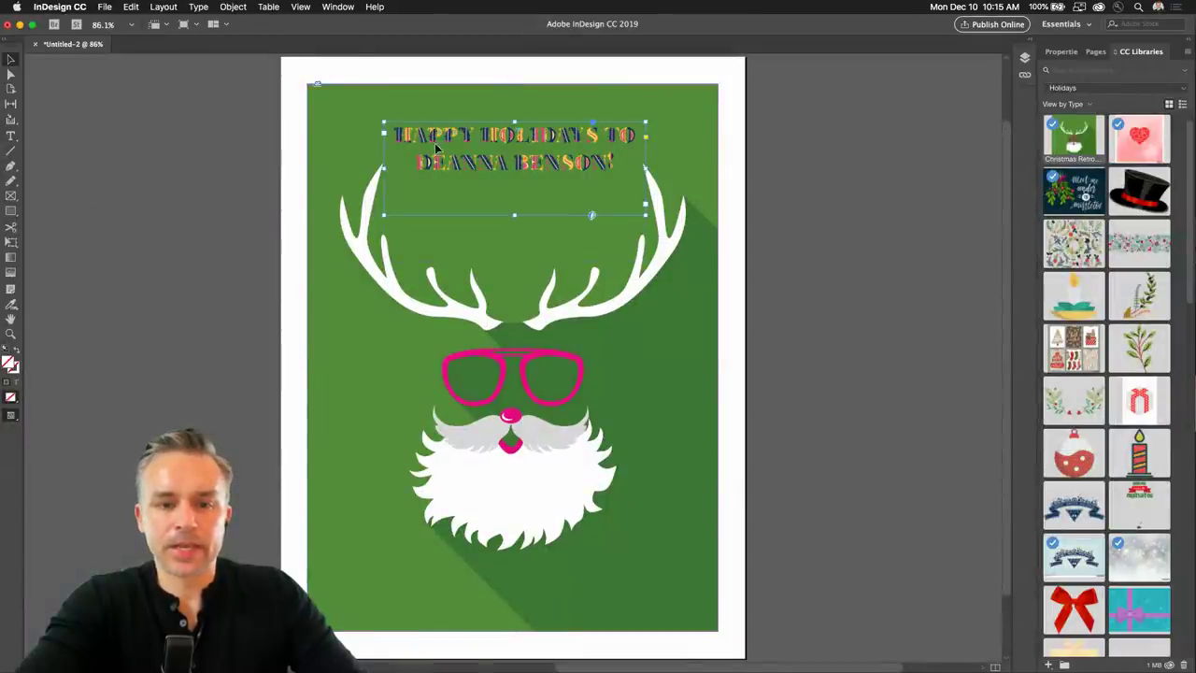
Cut the HAPPY HOLIDAYS TO line out of the greeting frame.
double_click(439, 167)
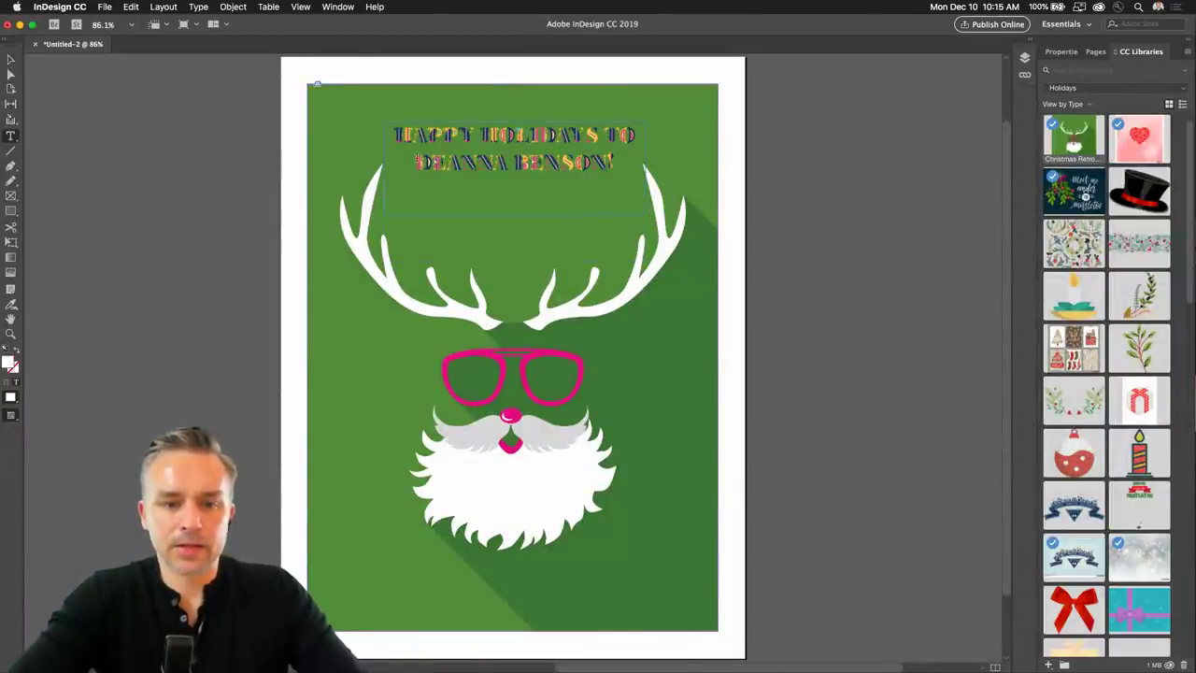
left_click_drag(396, 134, 678, 139)
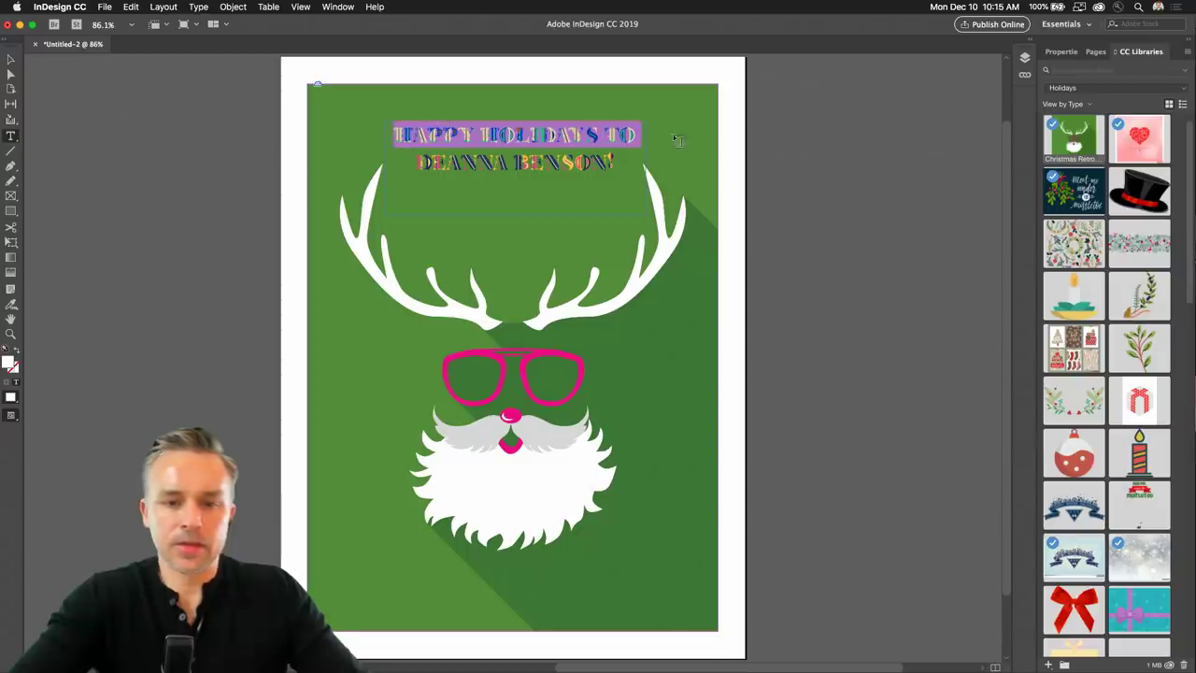
key("BackSpace")
key("Escape")
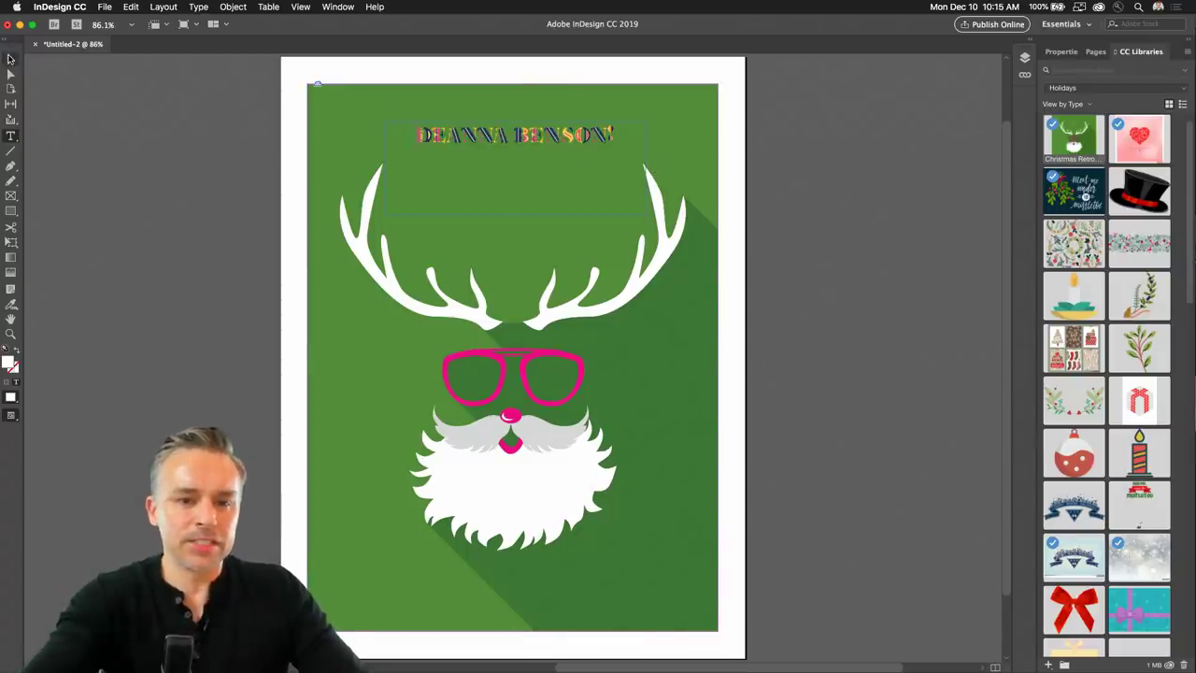
Move the name frame between the antlers and break the name onto two lines.
left_click_drag(511, 143, 507, 204)
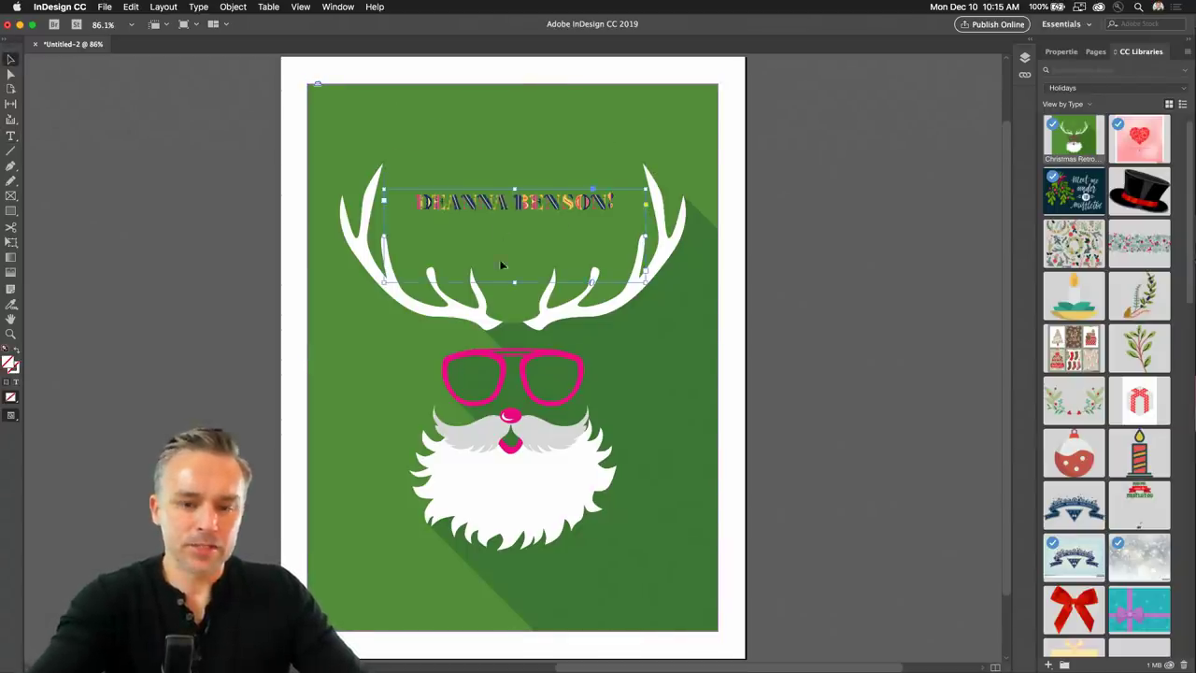
left_click_drag(514, 282, 514, 228)
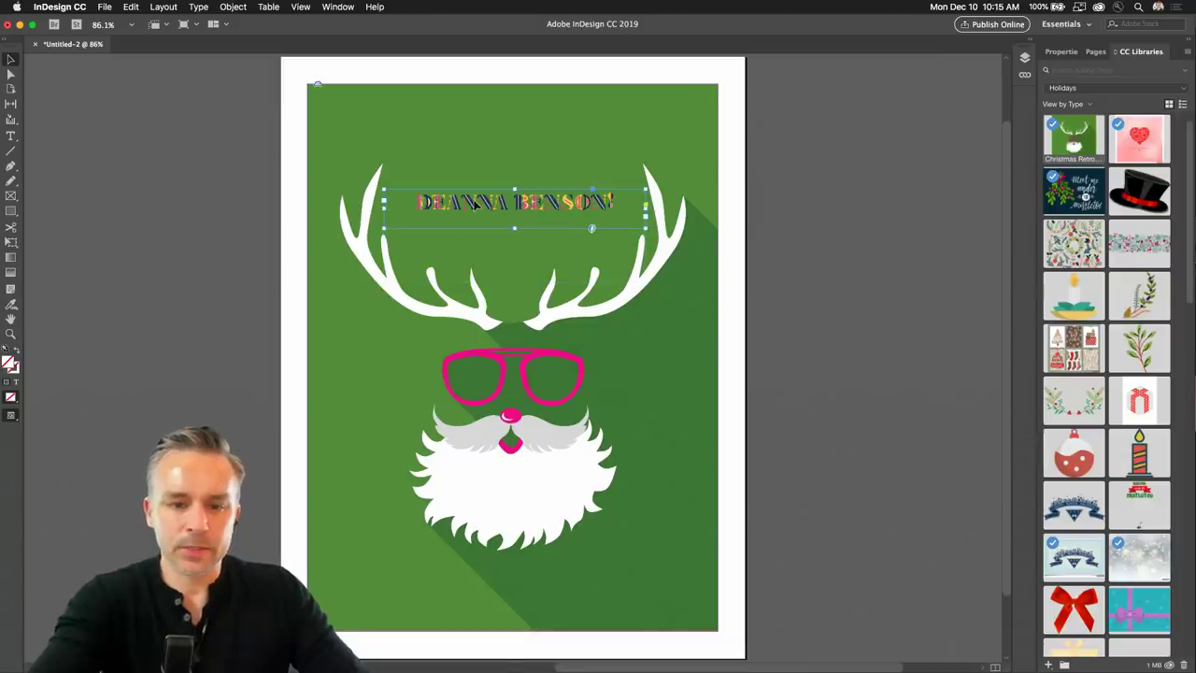
double_click(516, 201)
key("Return")
left_click(11, 59)
left_click_drag(512, 228, 516, 266)
left_click(249, 131)
Paste HAPPY HOLIDAYS TO as a new frame and size it to one line above the name.
key("super+v")
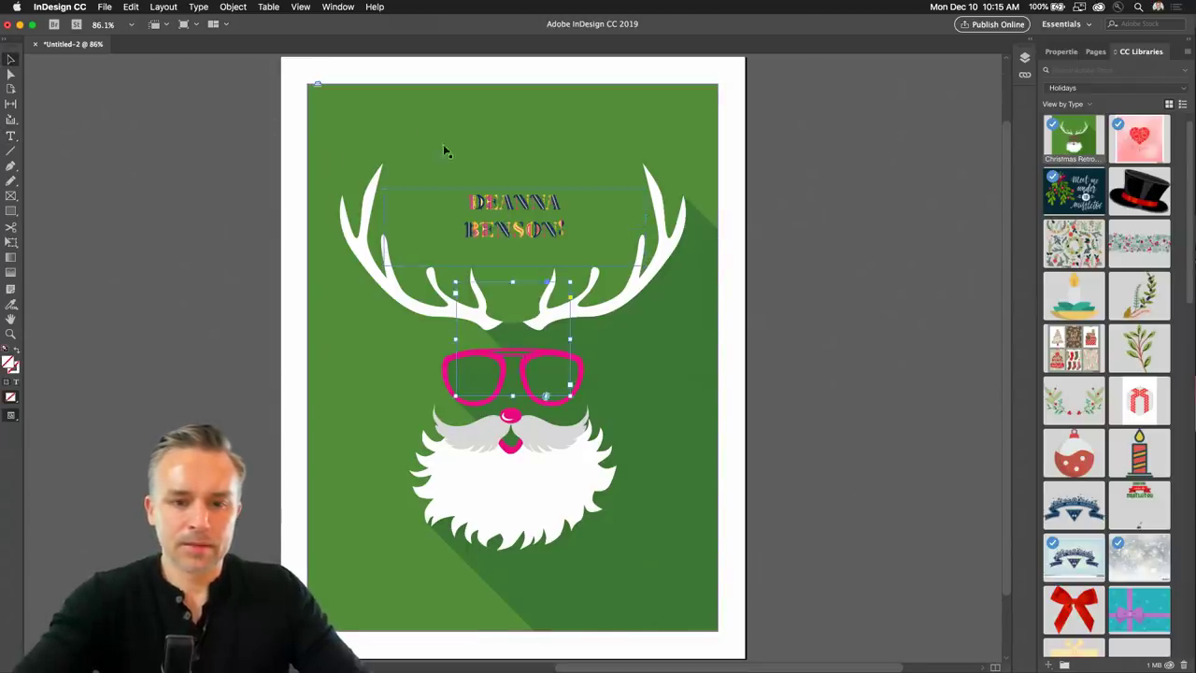
left_click_drag(499, 324, 455, 168)
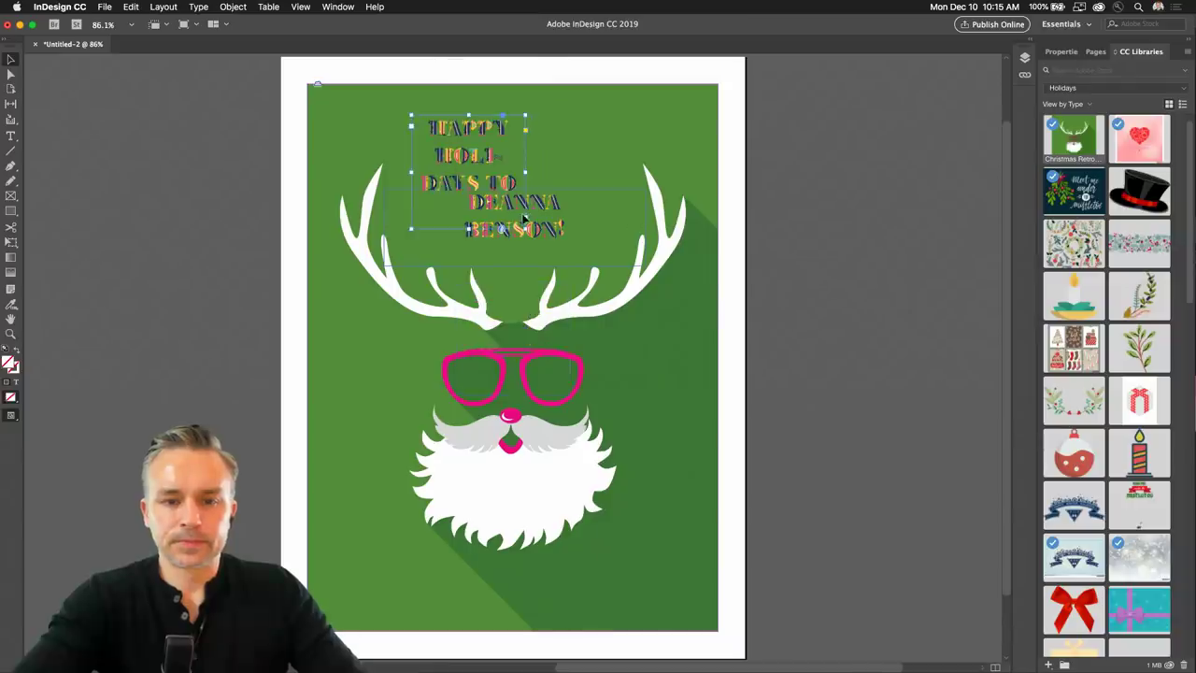
left_click_drag(525, 228, 648, 161)
left_click_drag(461, 131, 449, 157)
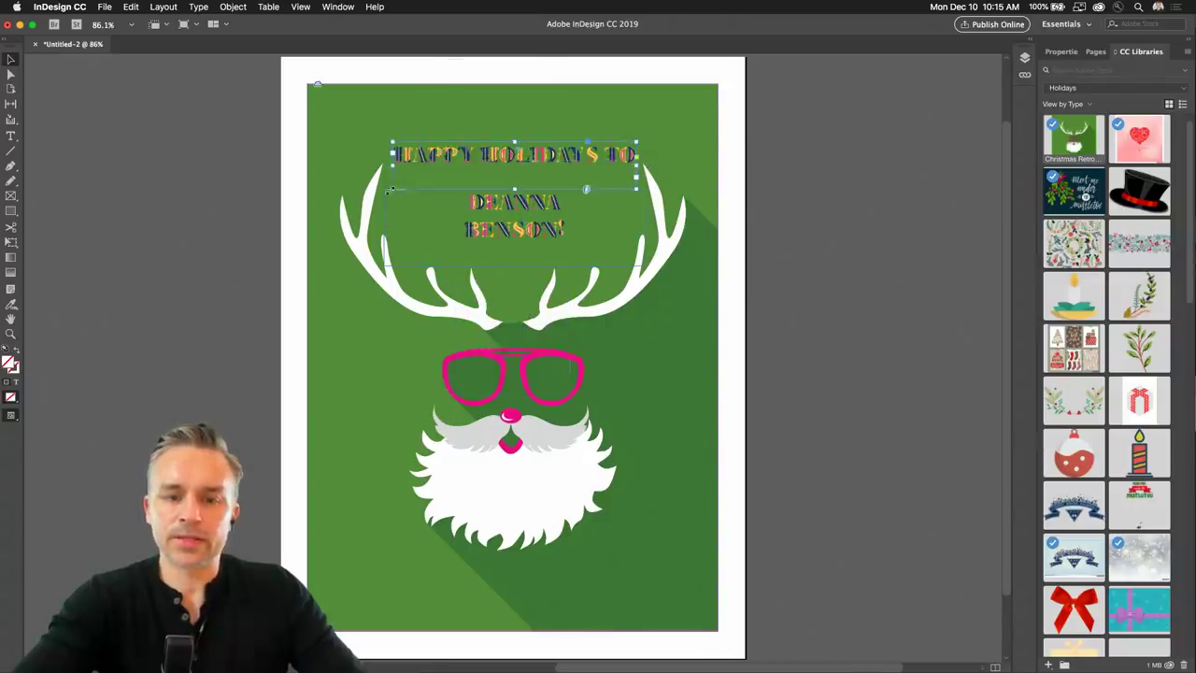
left_click_drag(392, 190, 414, 168)
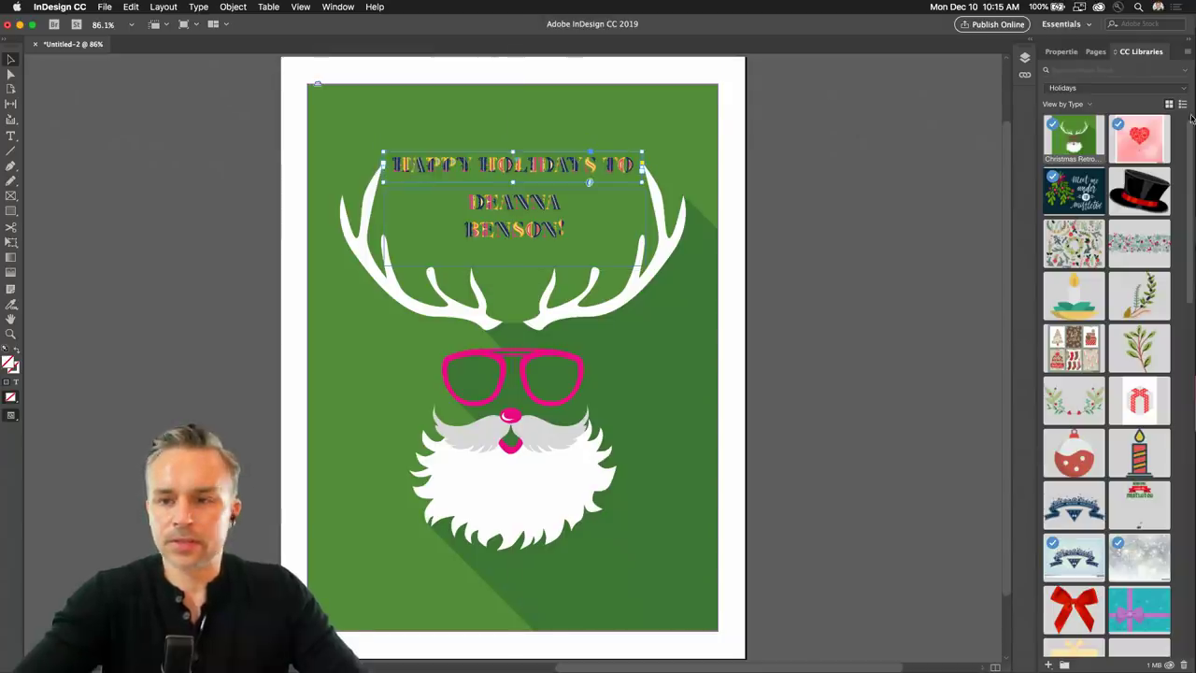
Zoom in and replace the recipient's name with the new recipient's full name.
left_click(1050, 52)
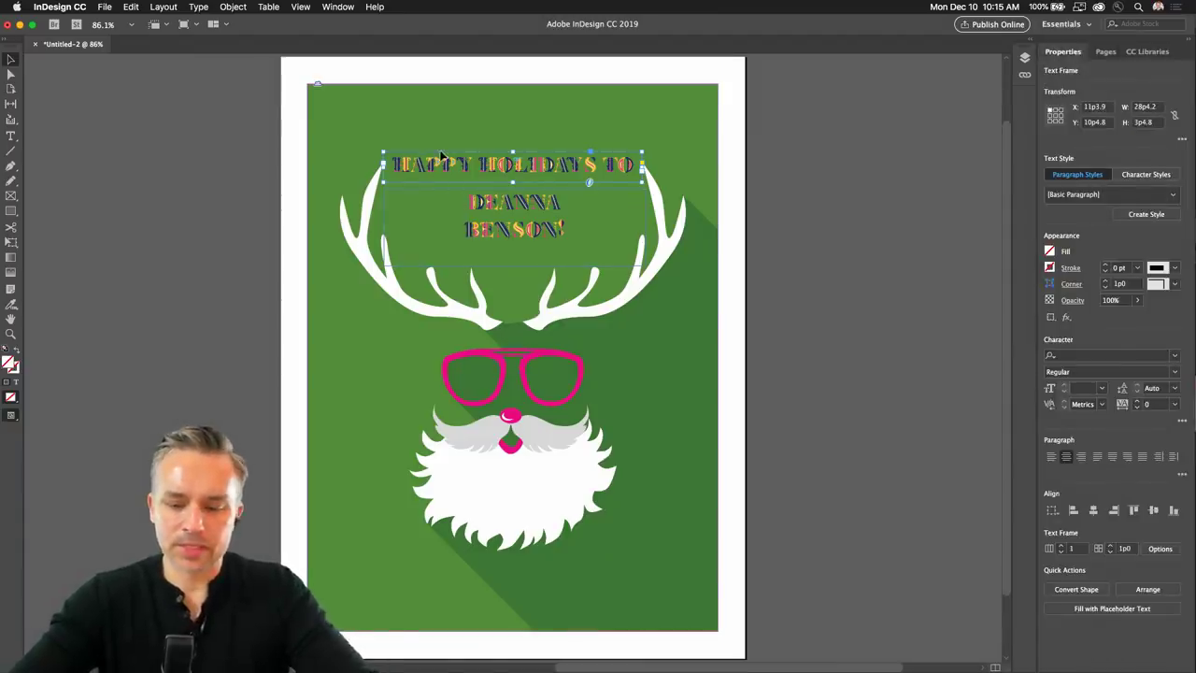
key("super+equal")
key("super+equal")
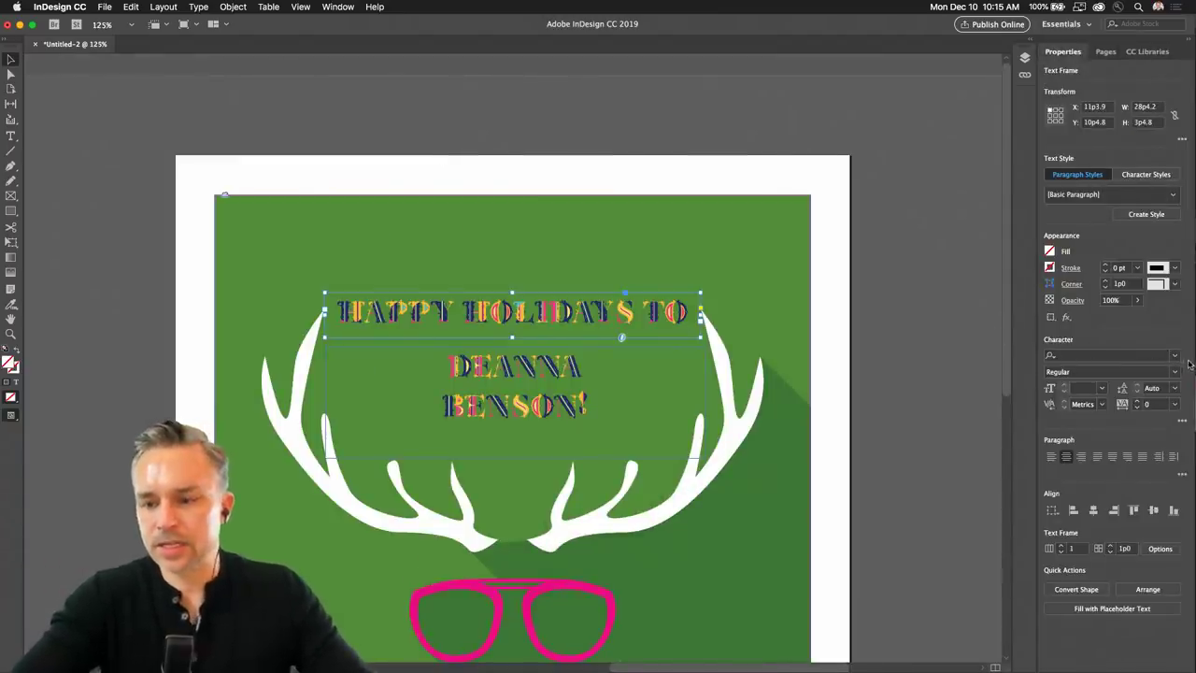
left_click(1175, 356)
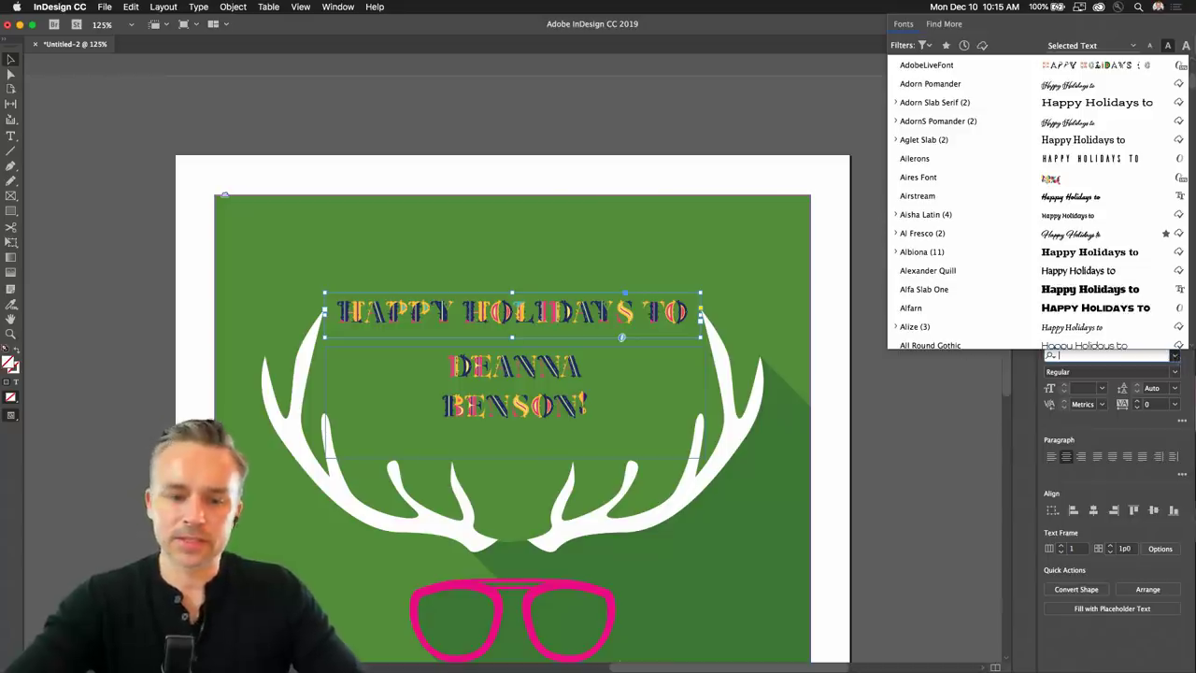
left_click(541, 371)
double_click(448, 362)
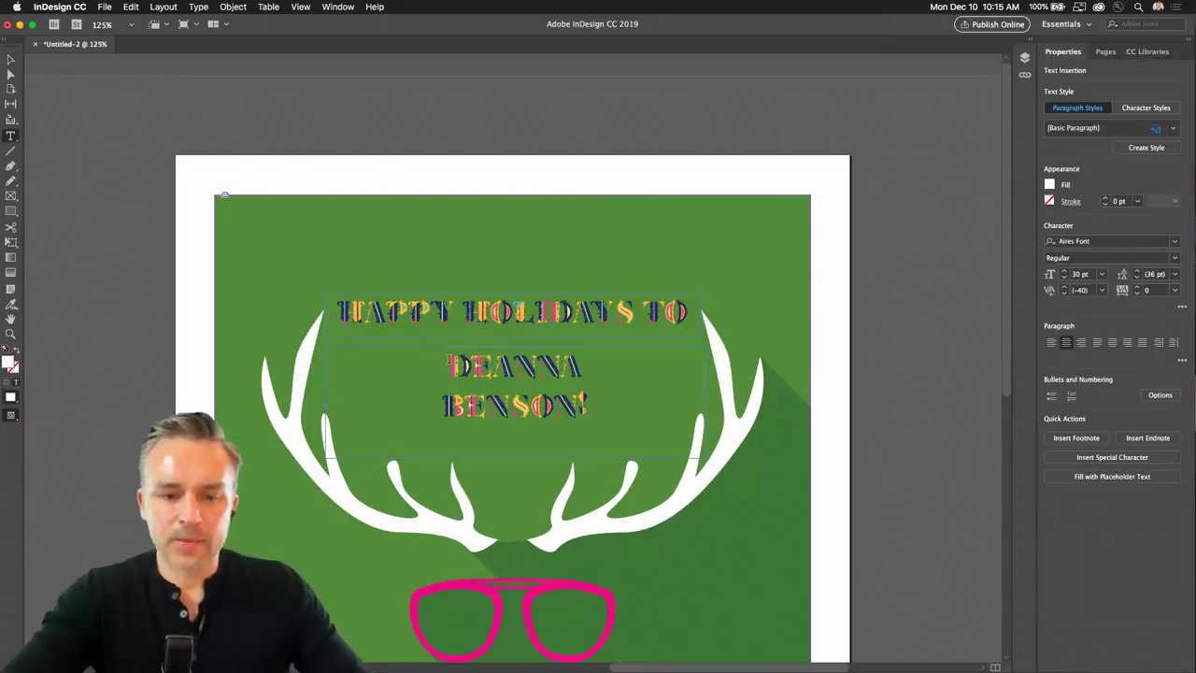
key("super+a")
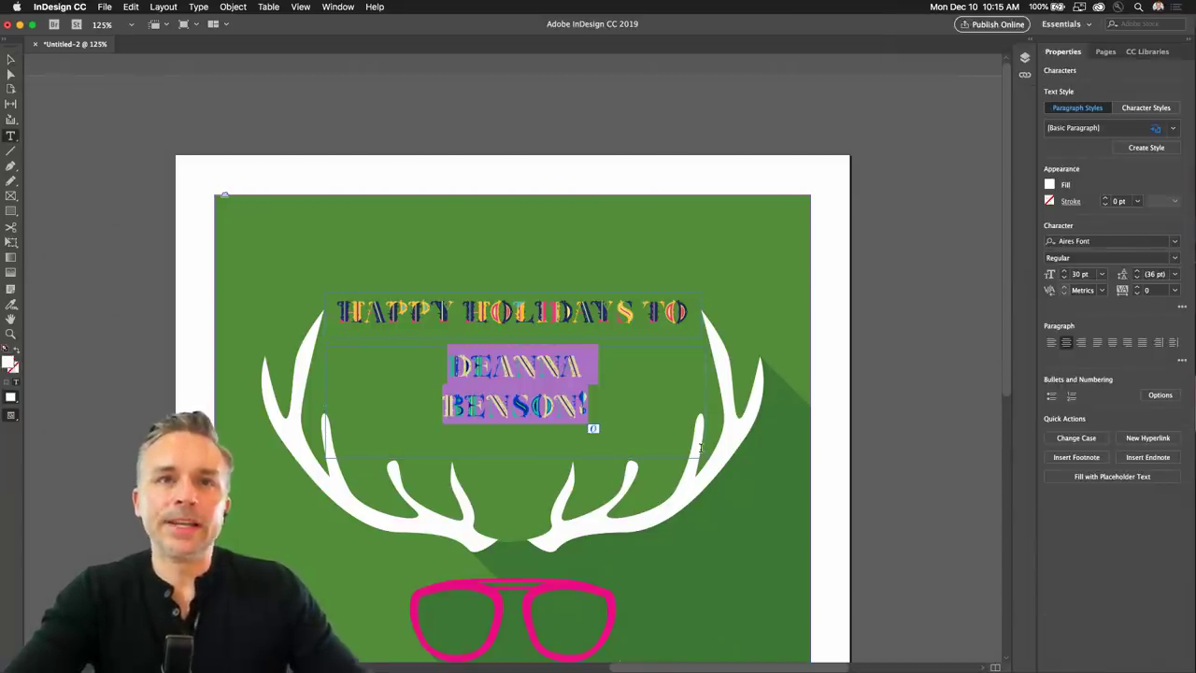
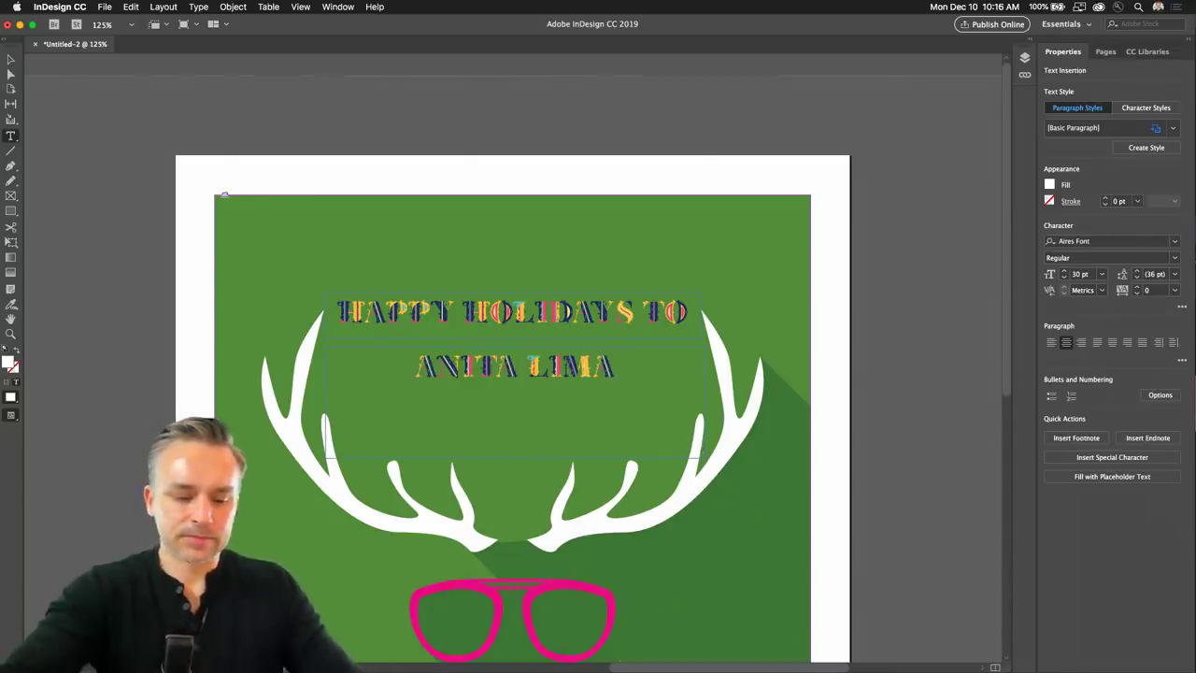
Set the new name to 48 pt, after trying 60 pt, so it fits one line.
key("super+a")
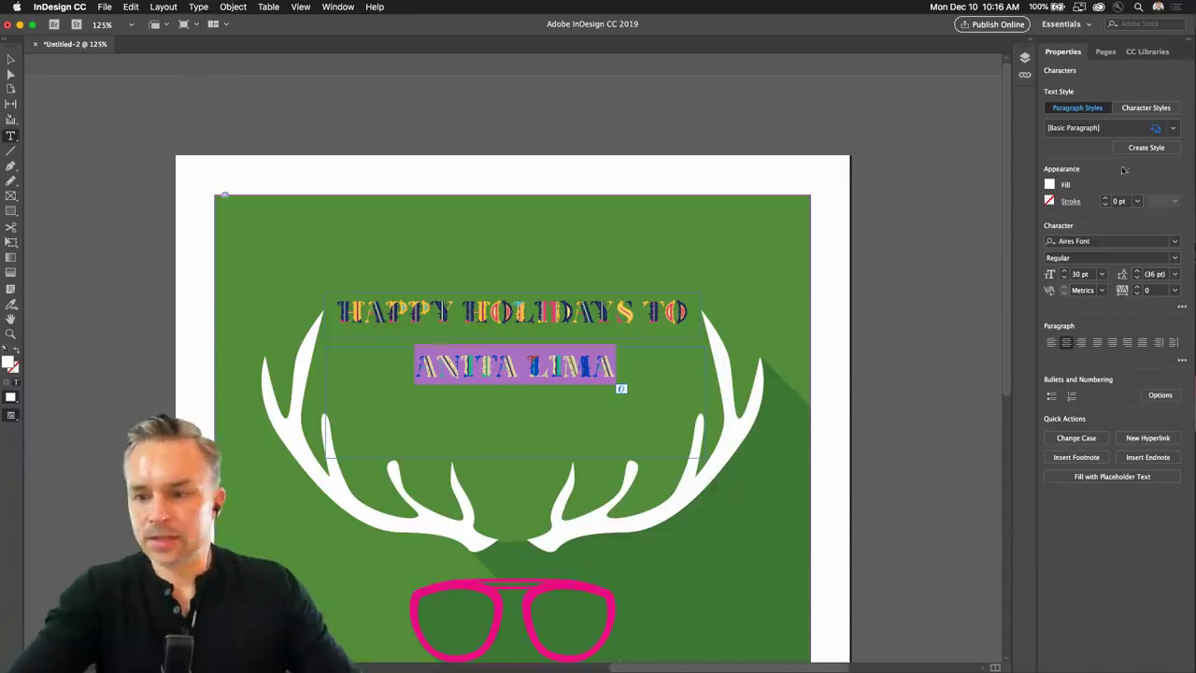
left_click(1103, 274)
left_click(1093, 461)
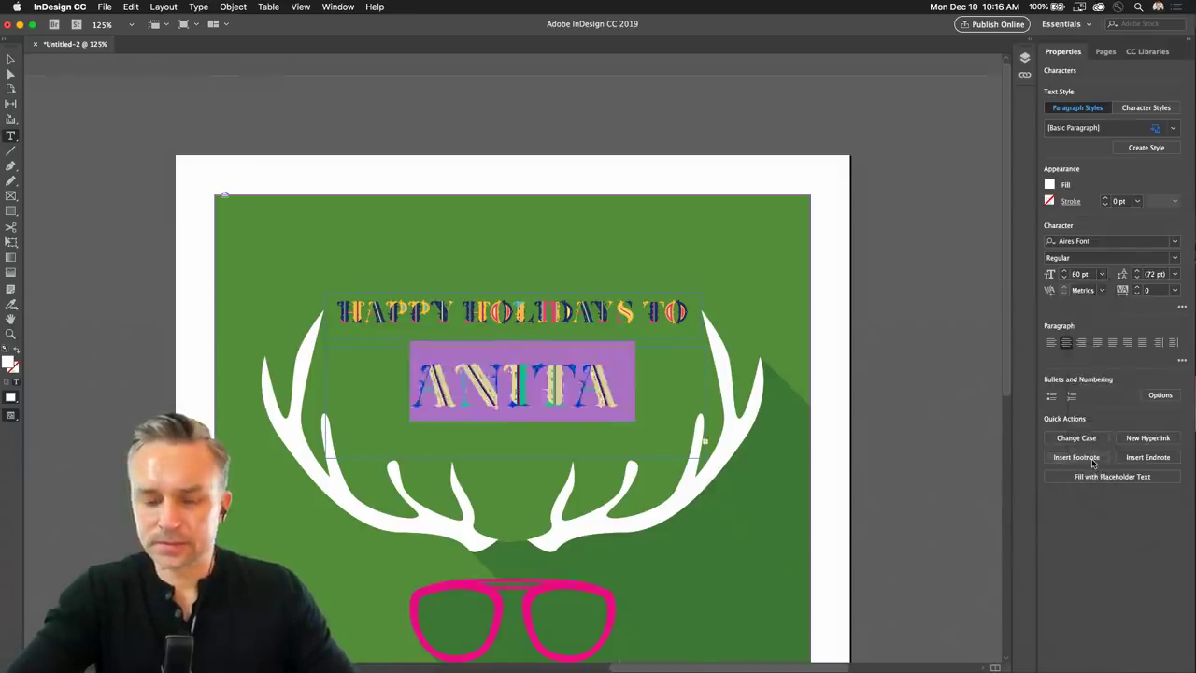
left_click(1100, 275)
left_click(1091, 454)
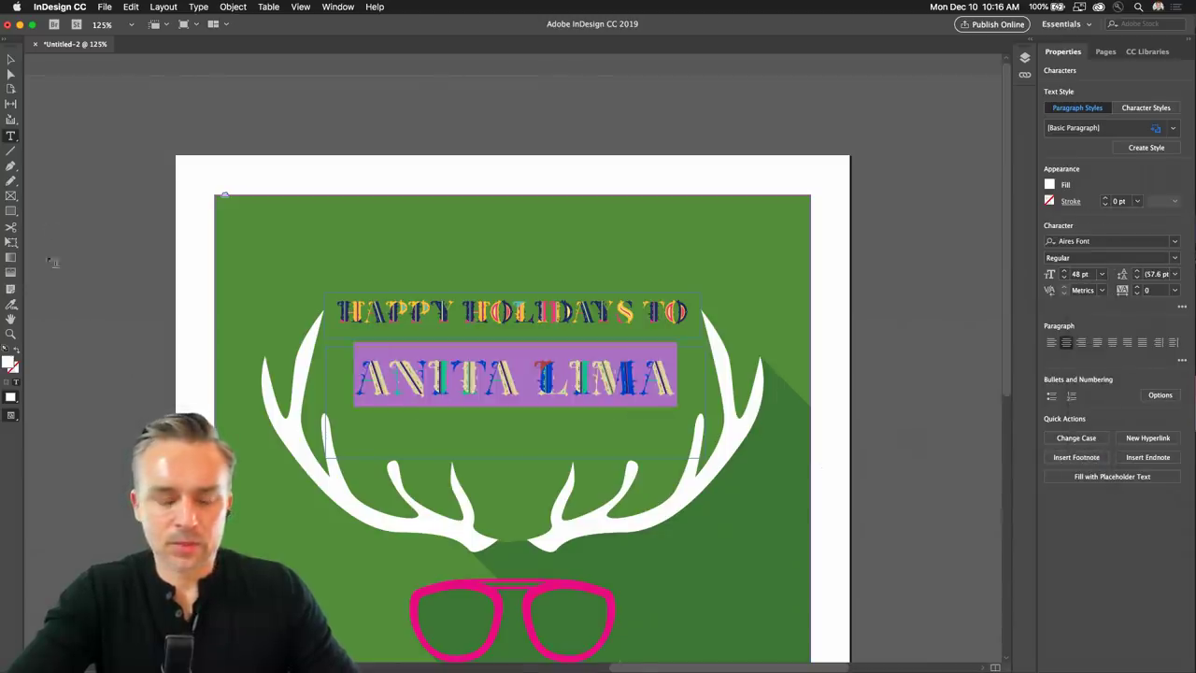
left_click(11, 59)
left_click(449, 323)
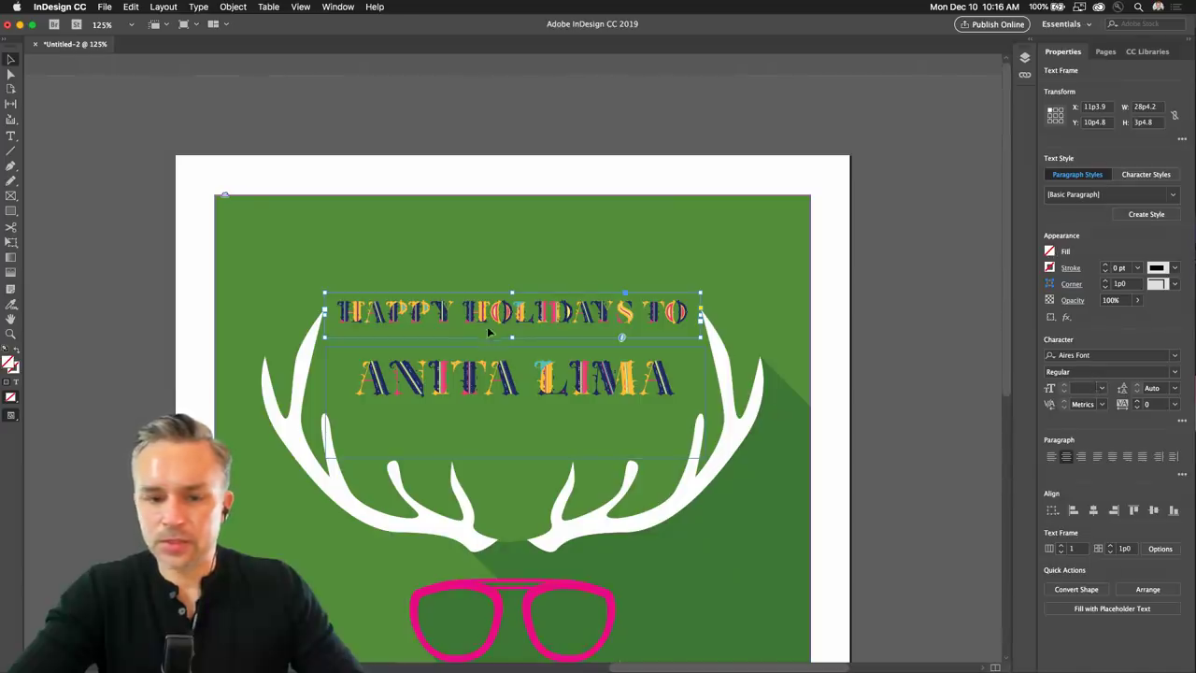
Filter the HAPPY HOLIDAYS TO font list to Sans Serif fonts in Heavy weight.
key("t")
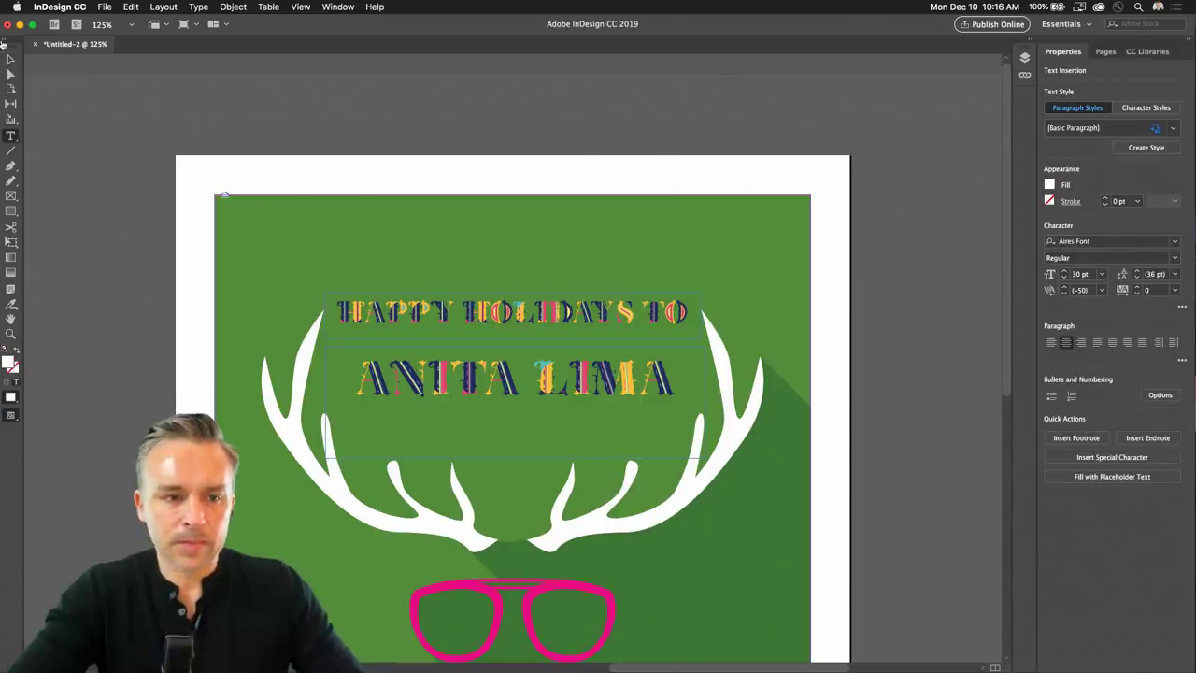
left_click(10, 59)
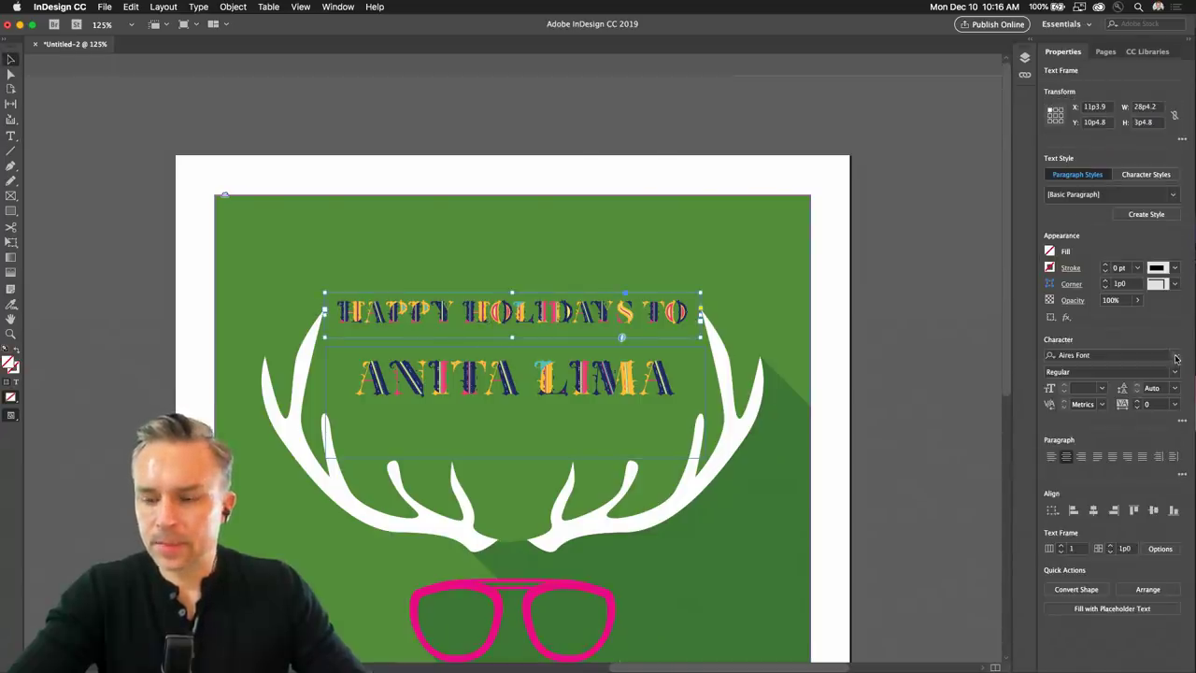
left_click(1175, 357)
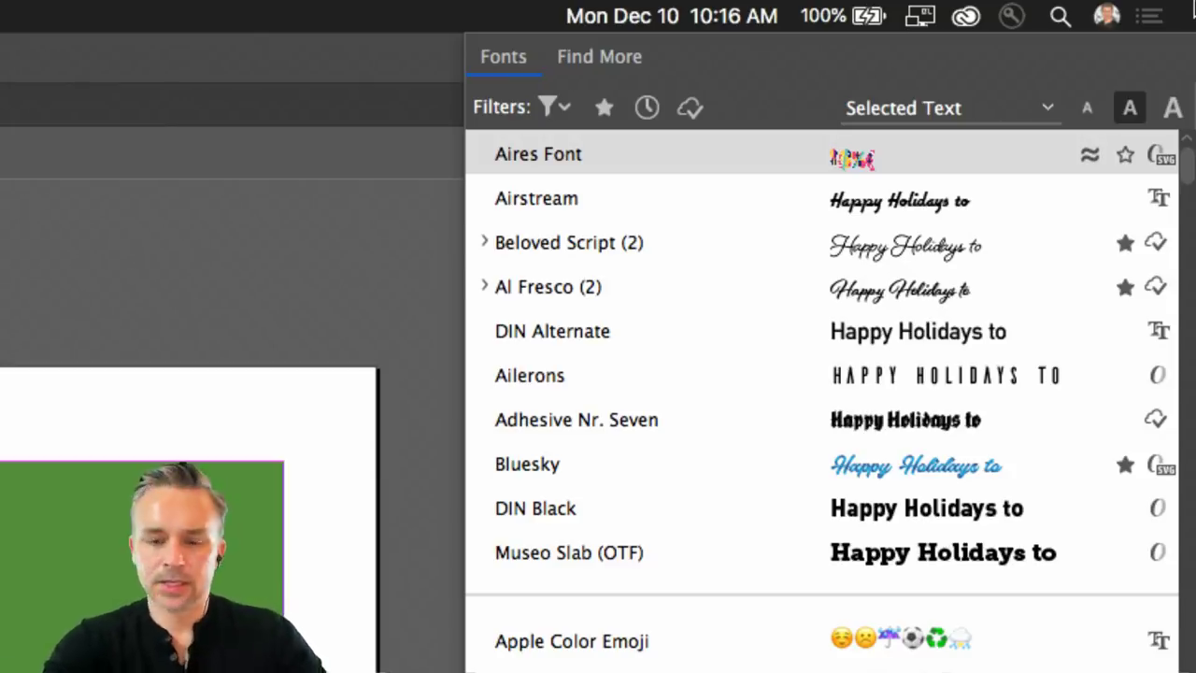
left_click(550, 108)
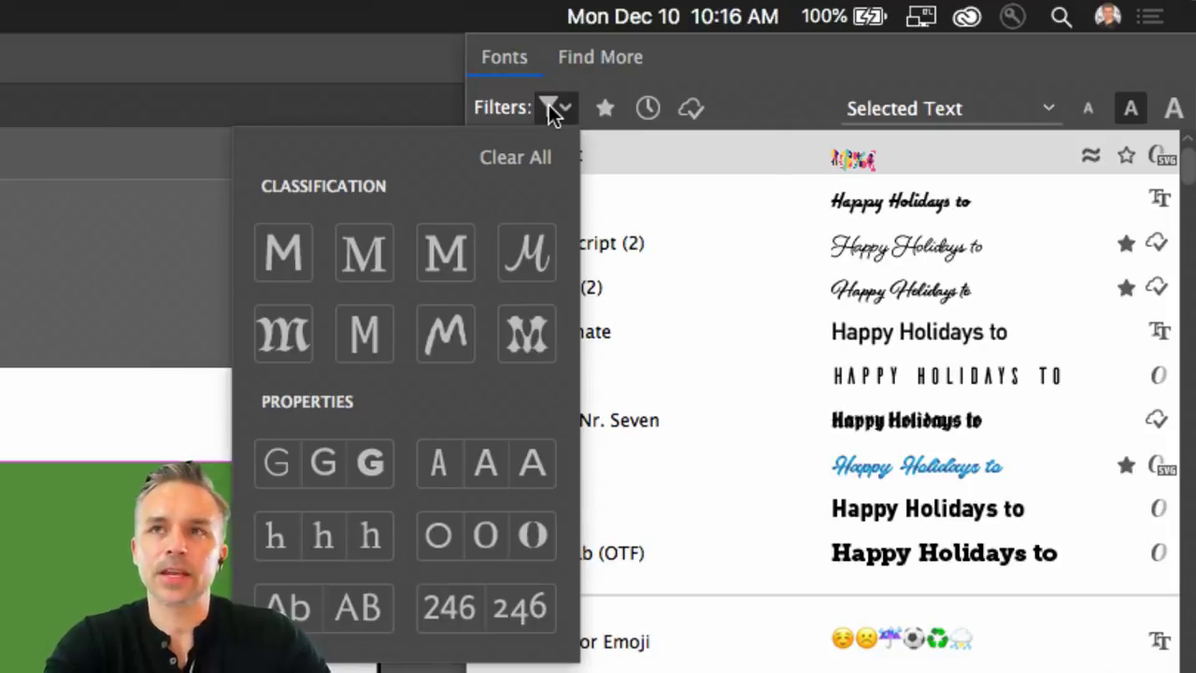
left_click(283, 252)
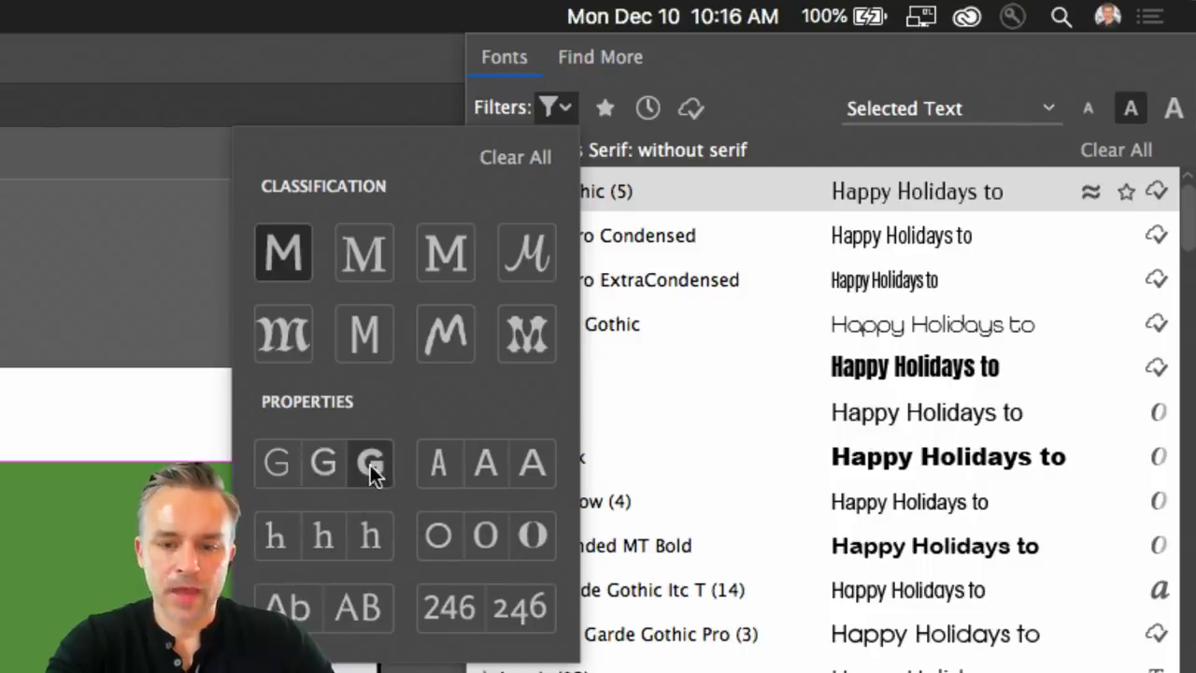
left_click(370, 464)
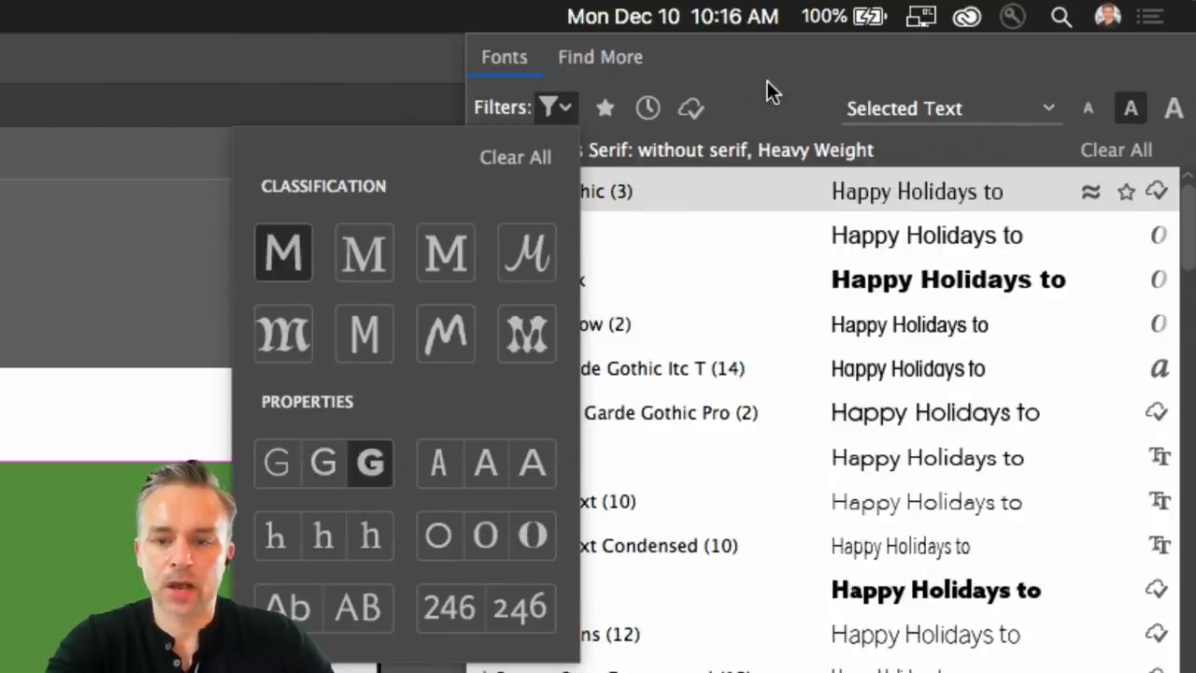
left_click(767, 82)
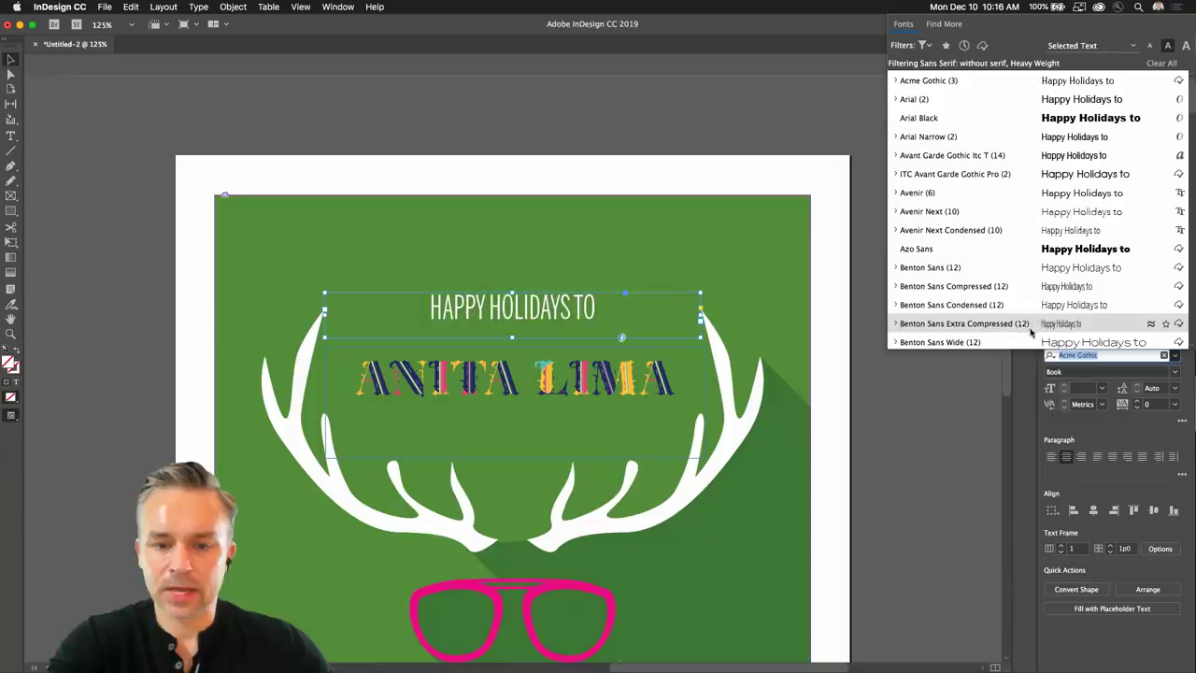
scroll(1038, 320, "down", 3)
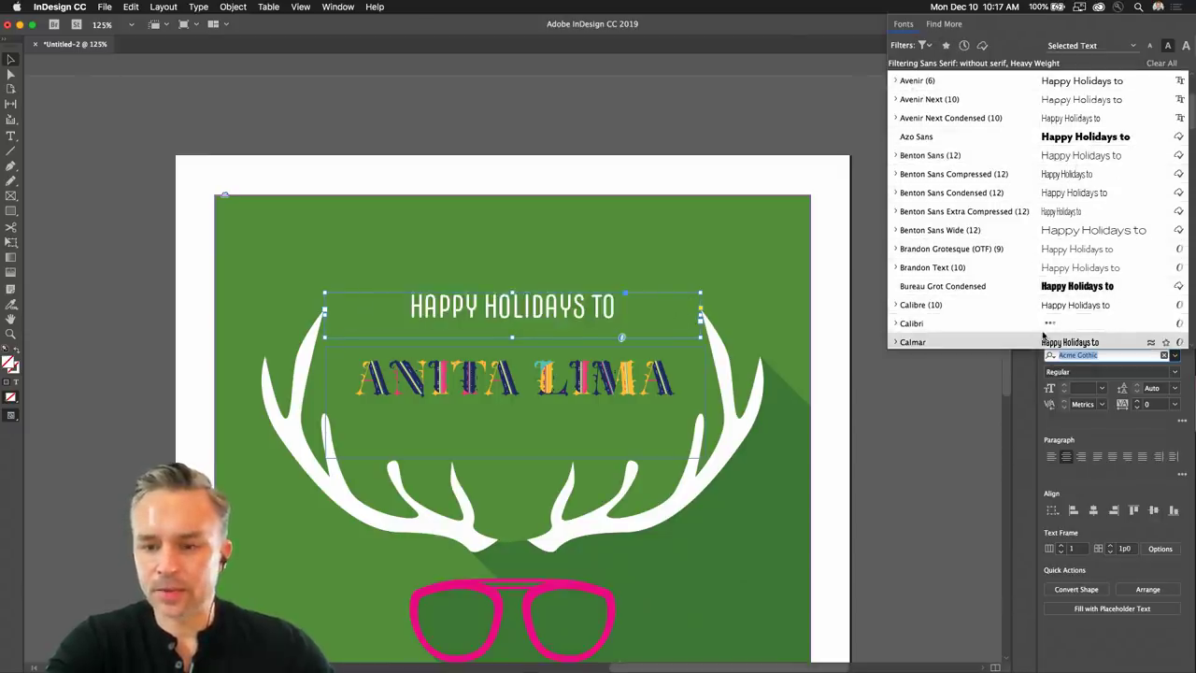
scroll(1041, 322, "down", 3)
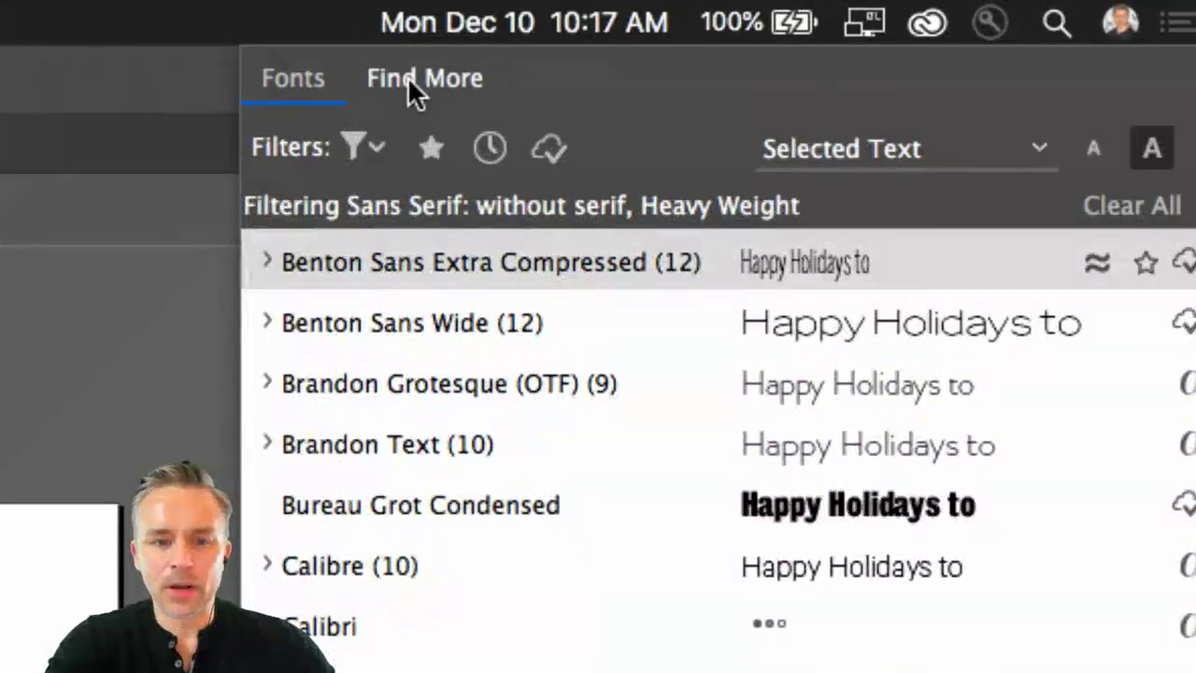
Favourite the Adso family under Find More and activate its 12 fonts.
left_click(408, 77)
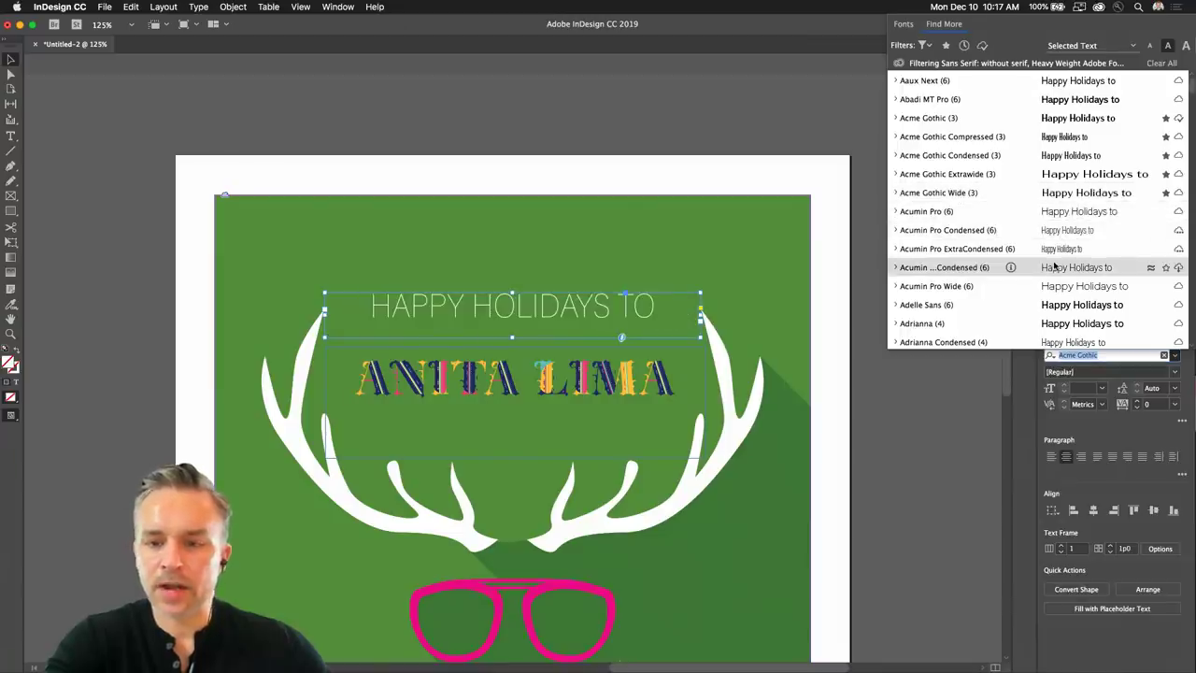
scroll(1065, 271, "down", 3)
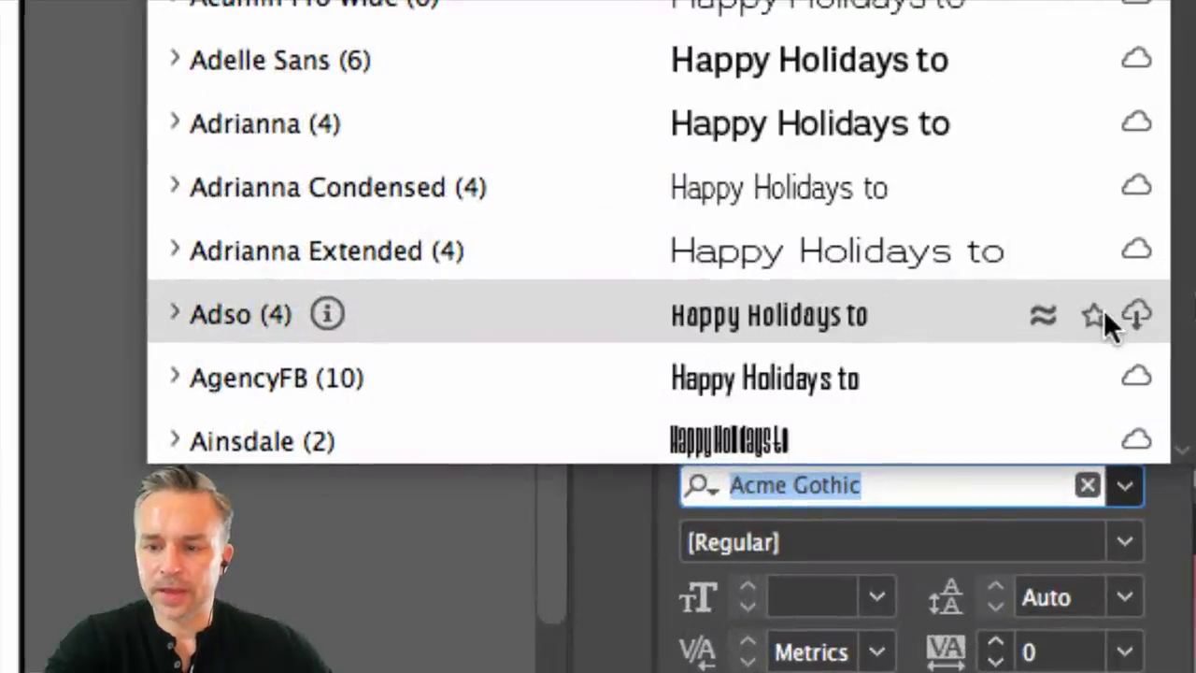
left_click(1151, 310)
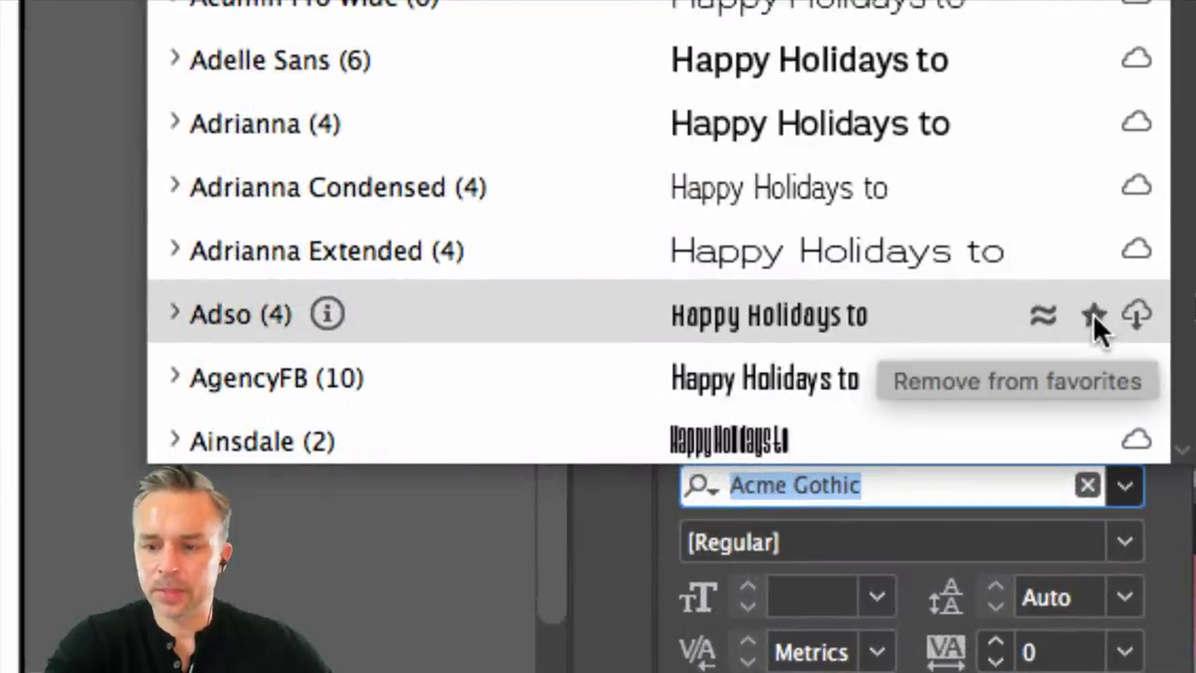
left_click(1132, 311)
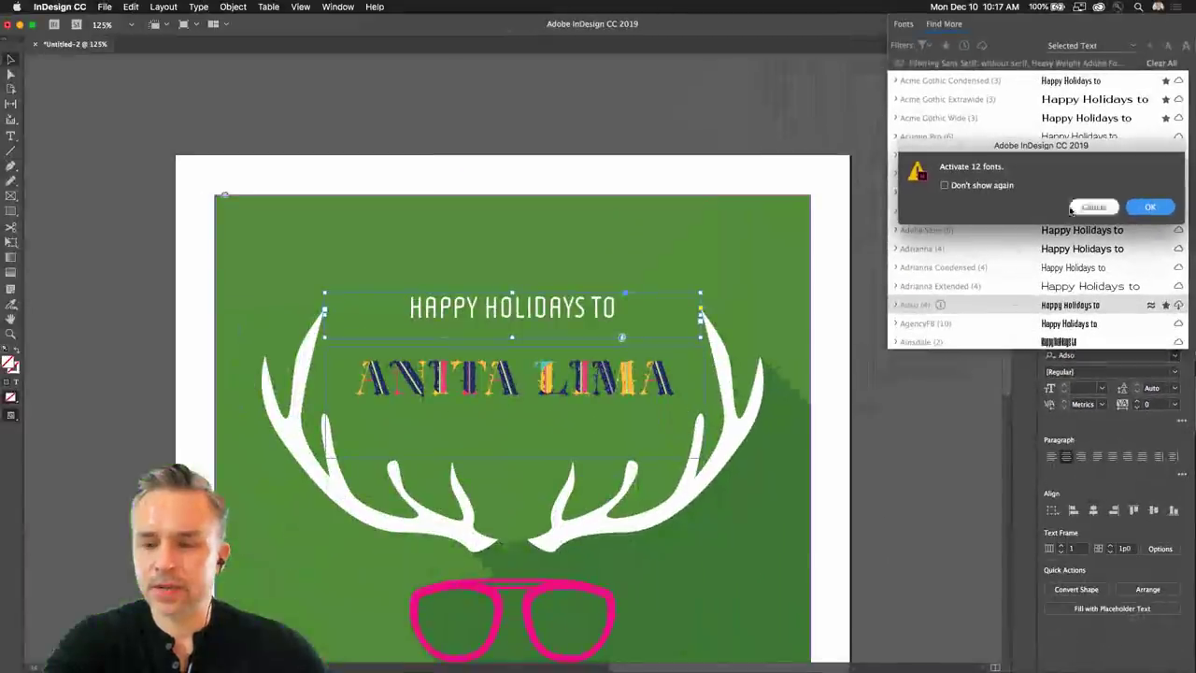
left_click(1151, 207)
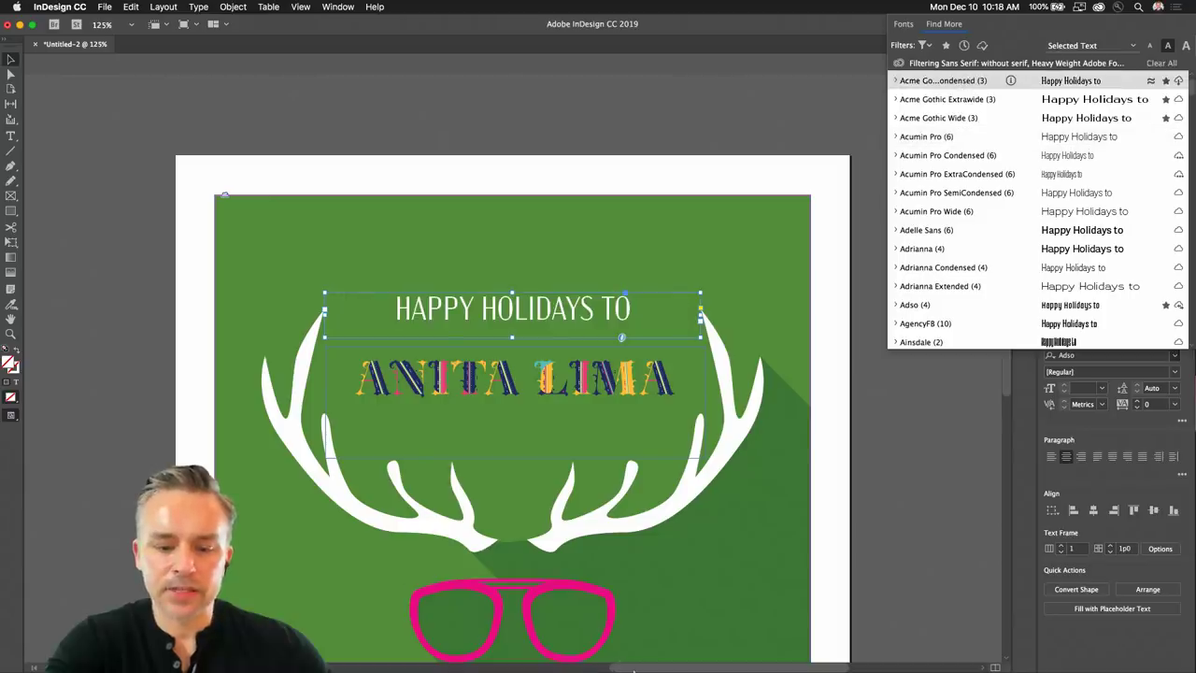
Load fonts.adobe.com in a new Chrome tab.
left_click(527, 646)
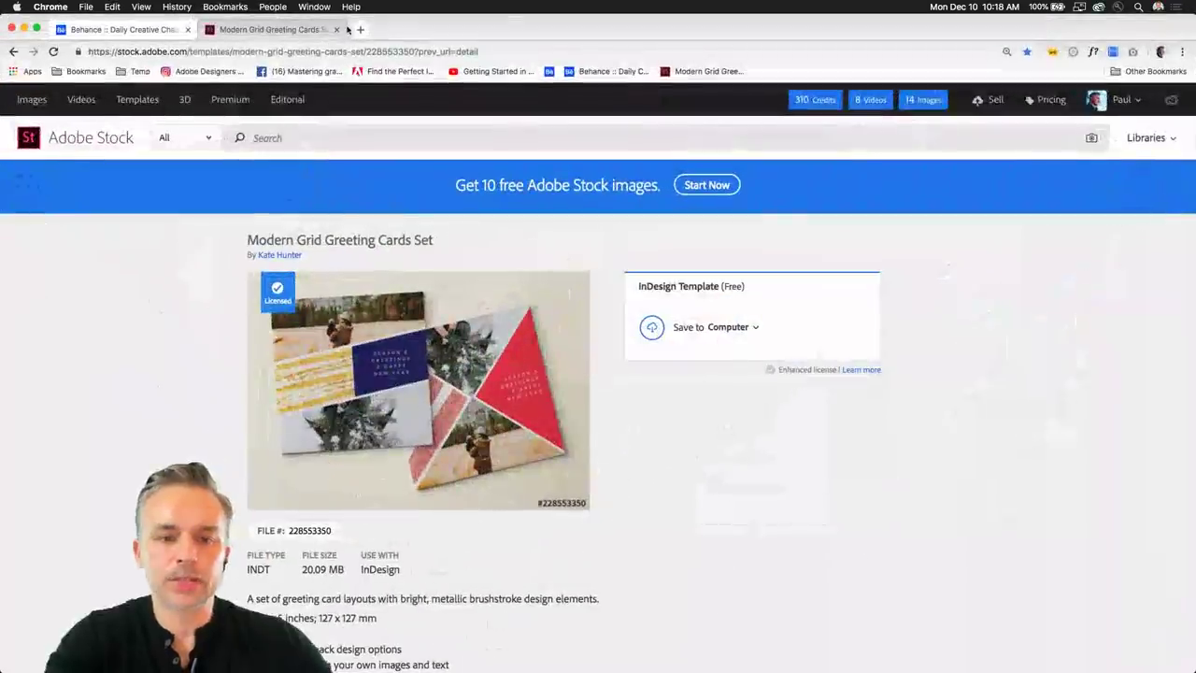
left_click(360, 29)
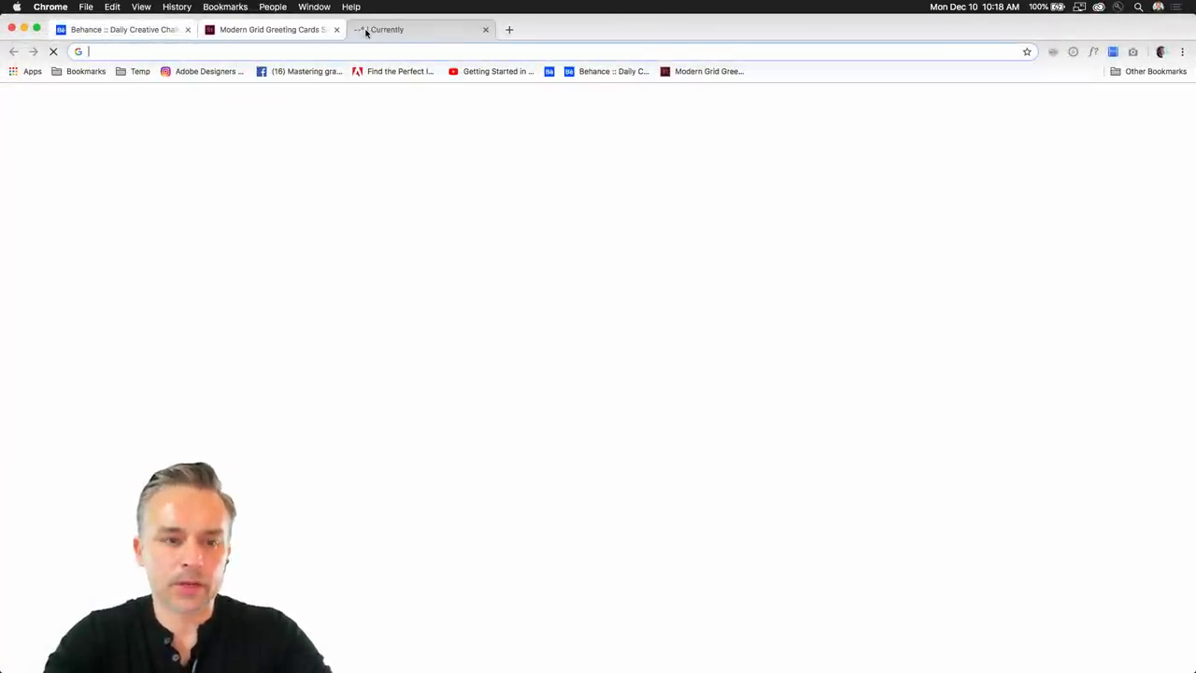
type("fonts.adobe.com")
key("Return")
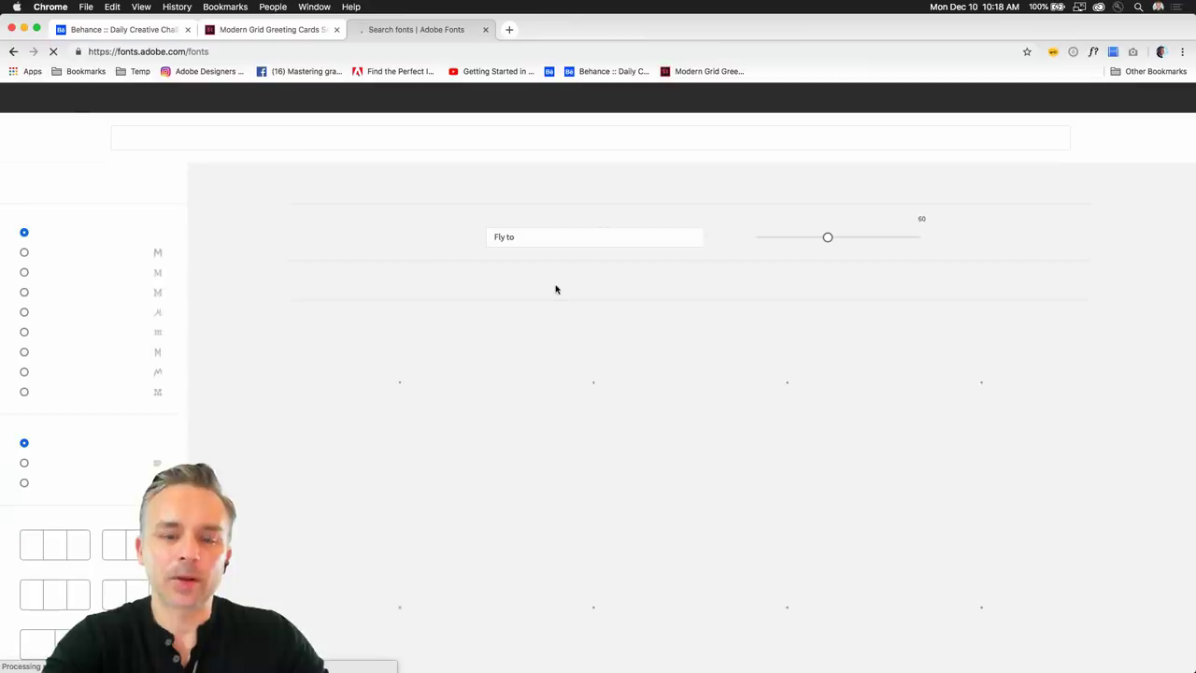
Activate the DomLovesMary font family's two fonts, then hide Chrome.
scroll(635, 419, "down", 4)
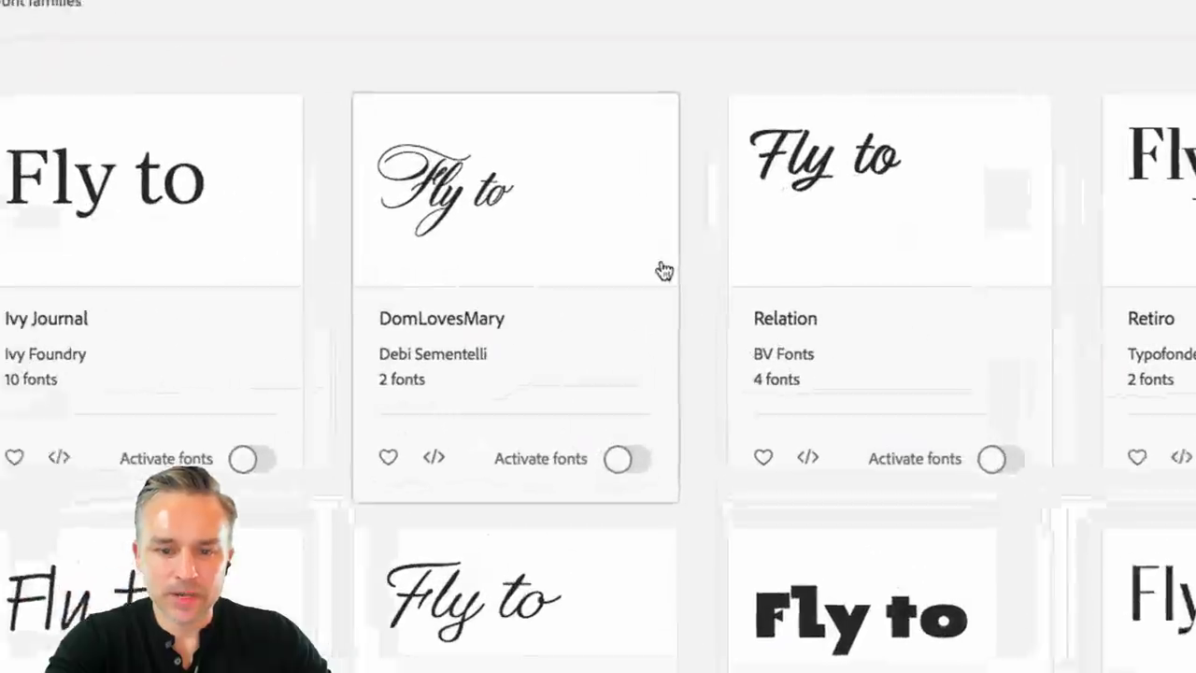
left_click(625, 465)
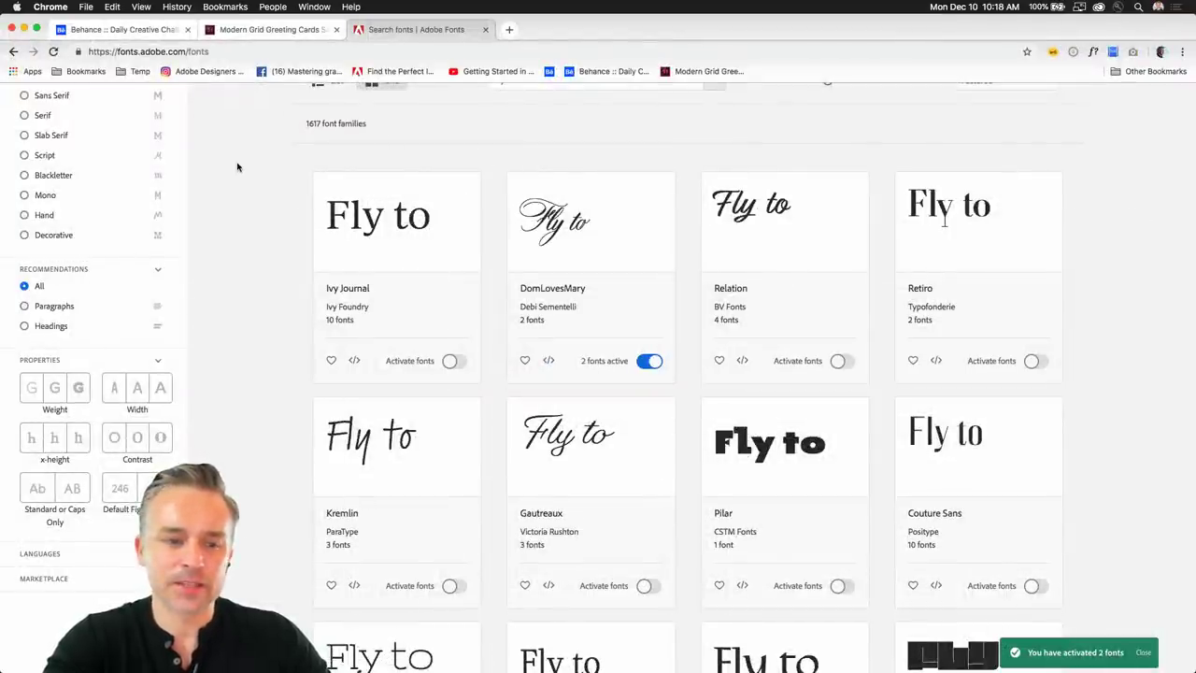
scroll(237, 166, "up", 5)
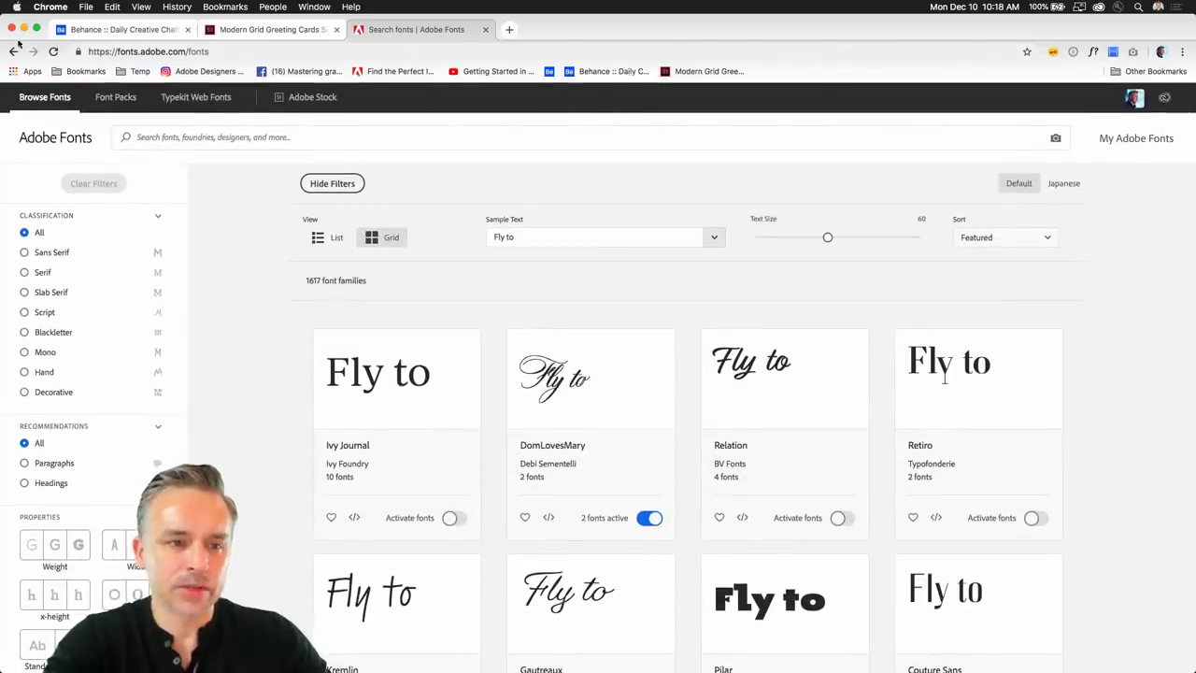
left_click(23, 29)
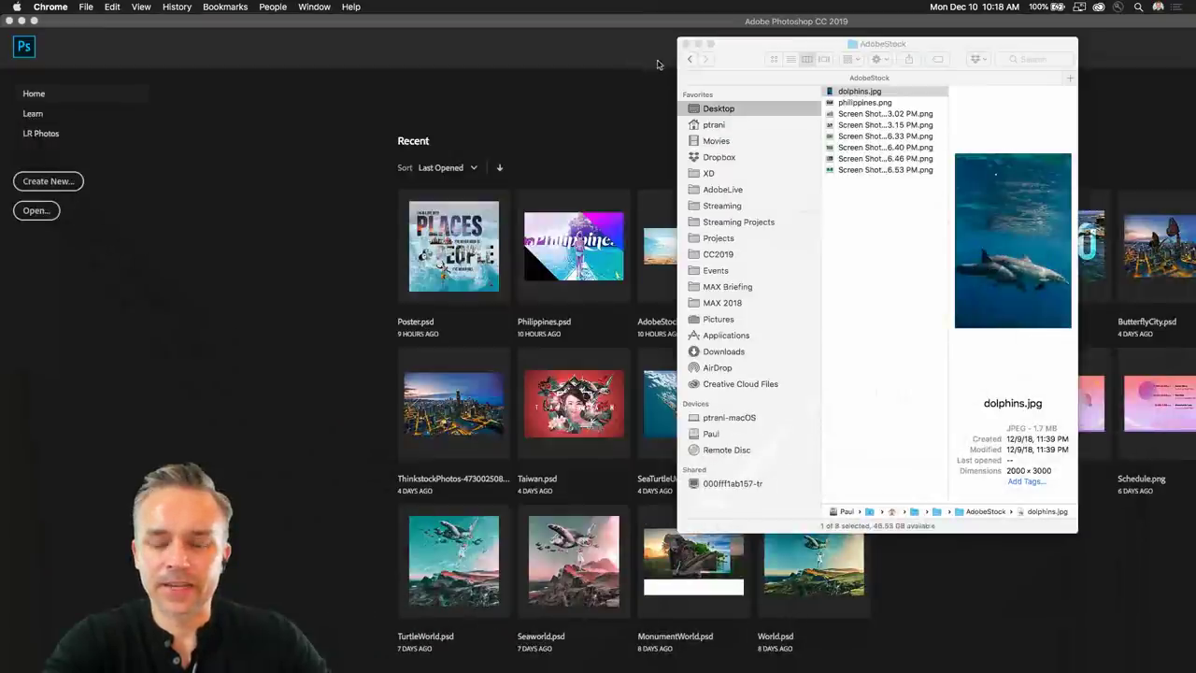
Return to the InDesign card and reopen the headline's font list in Properties.
left_click(608, 66)
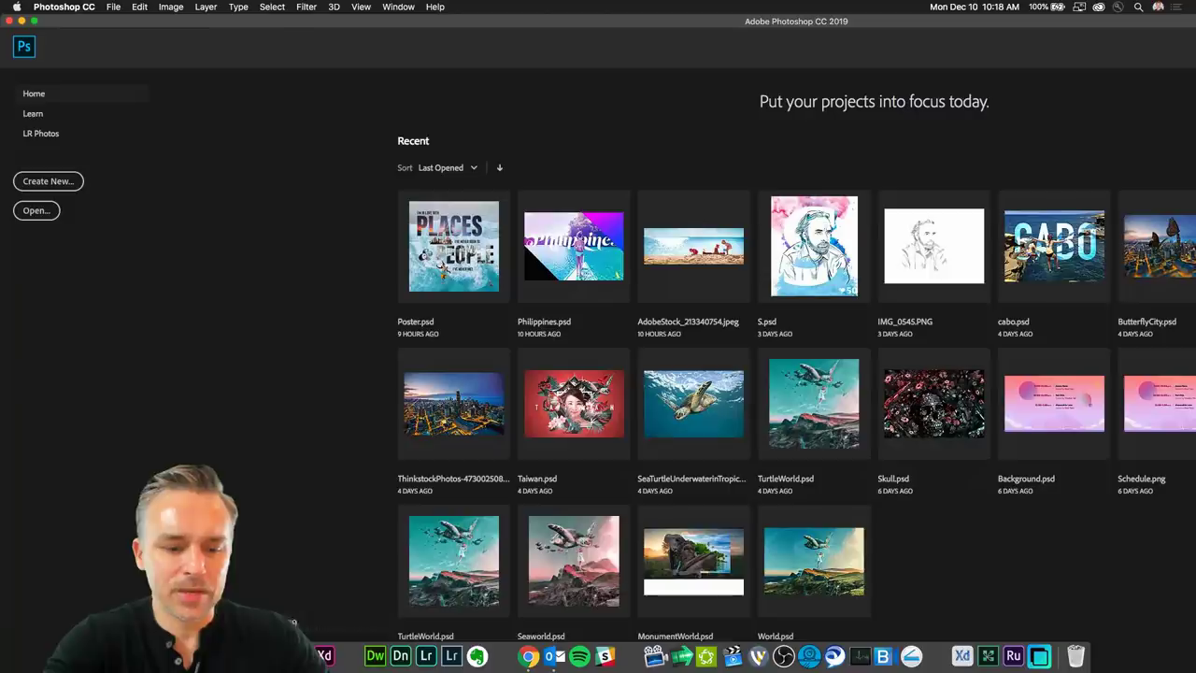
left_click(299, 656)
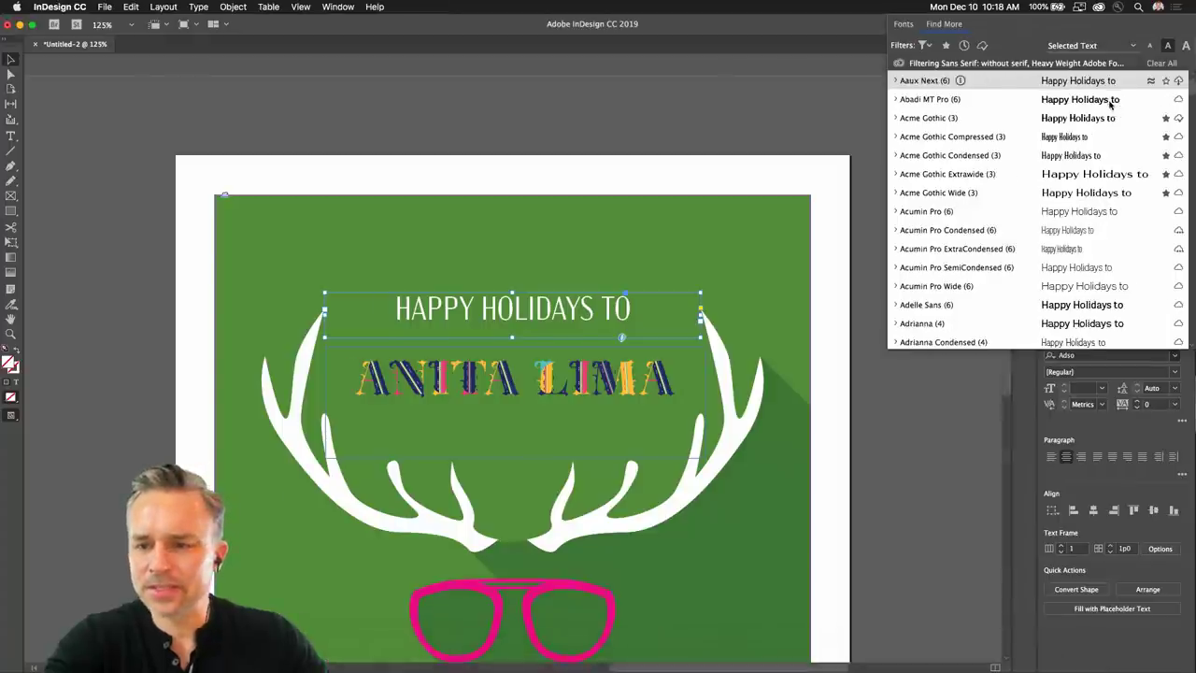
key("Escape")
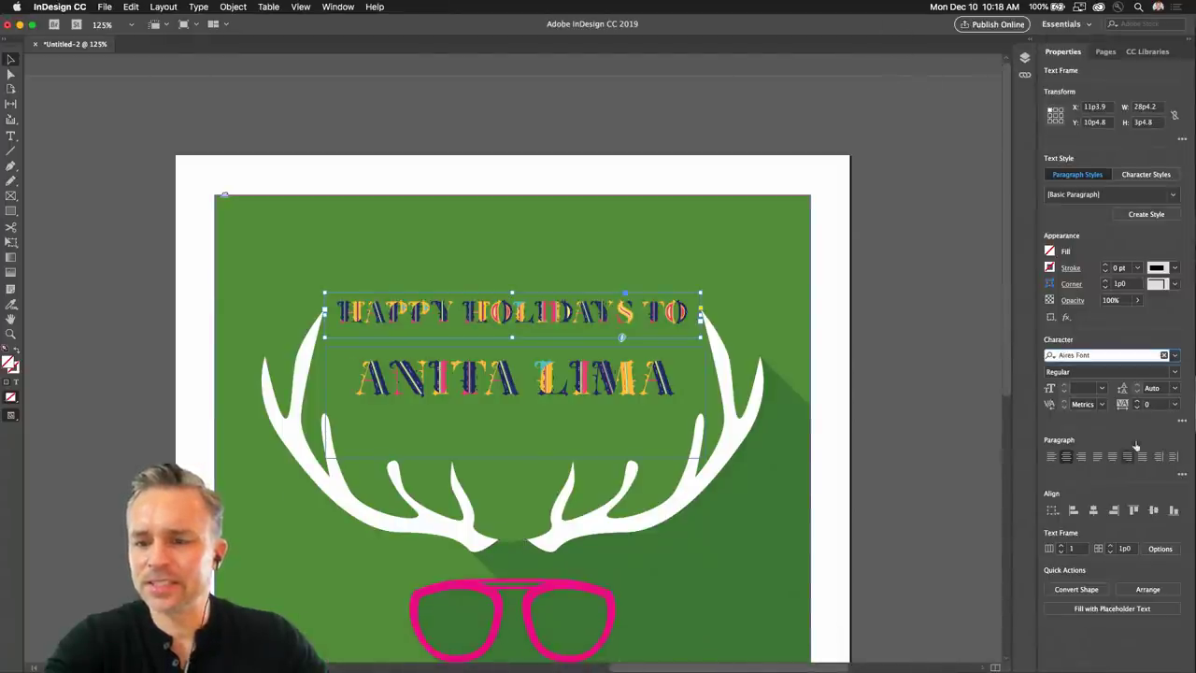
left_click(1177, 356)
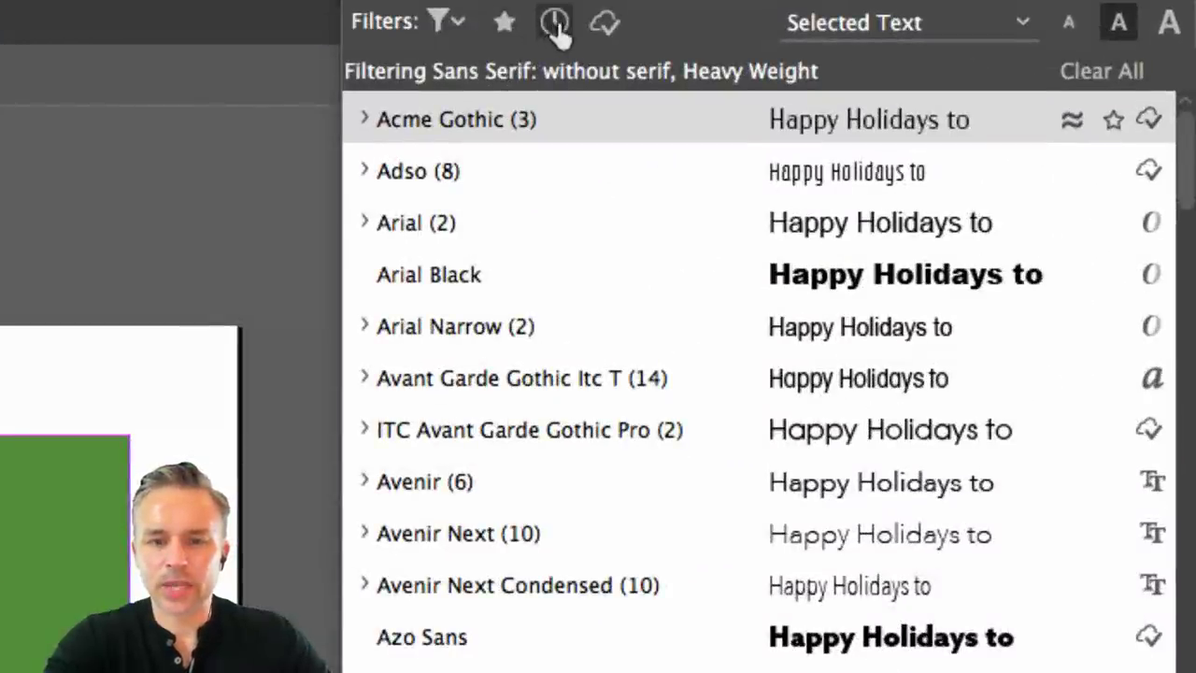
Filter the font list to favourites, clear classification filters, and apply Anagram to the headline.
left_click(552, 26)
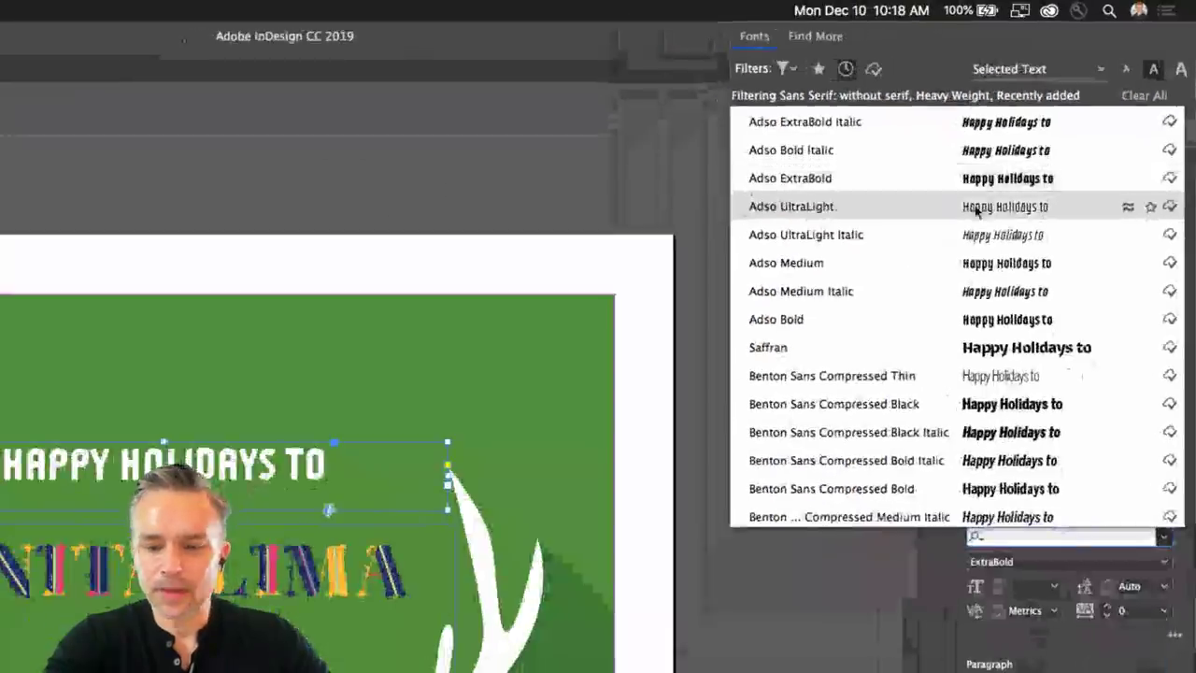
scroll(976, 210, "down", 10)
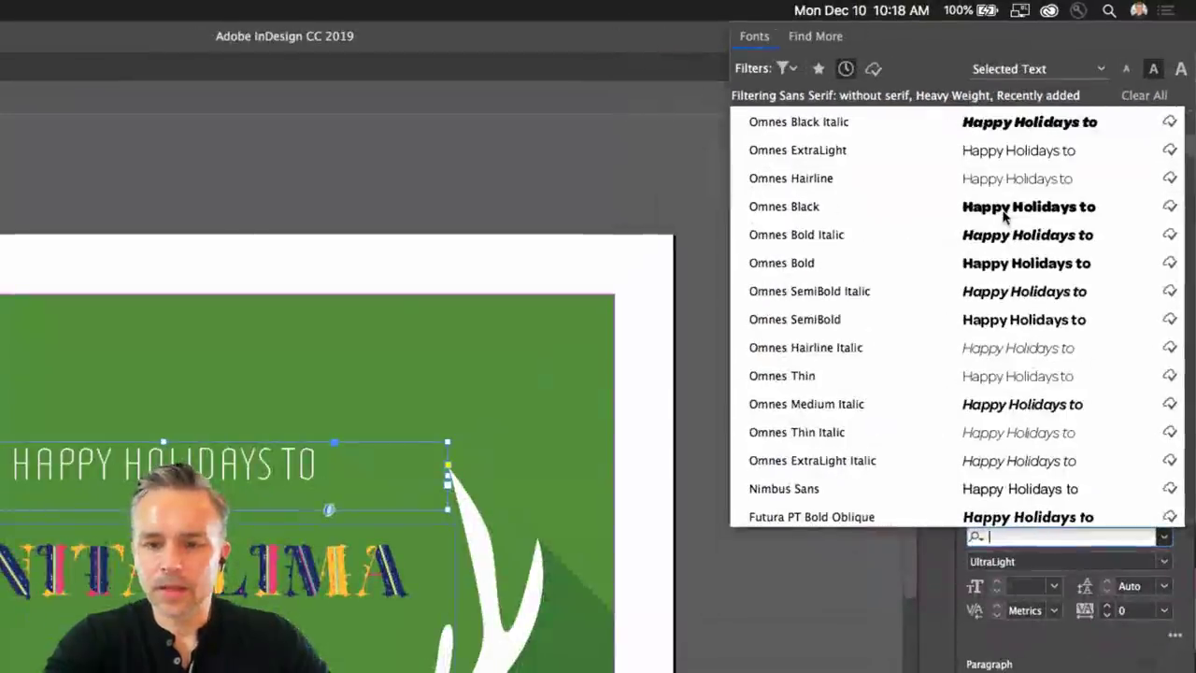
scroll(940, 352, "down", 6)
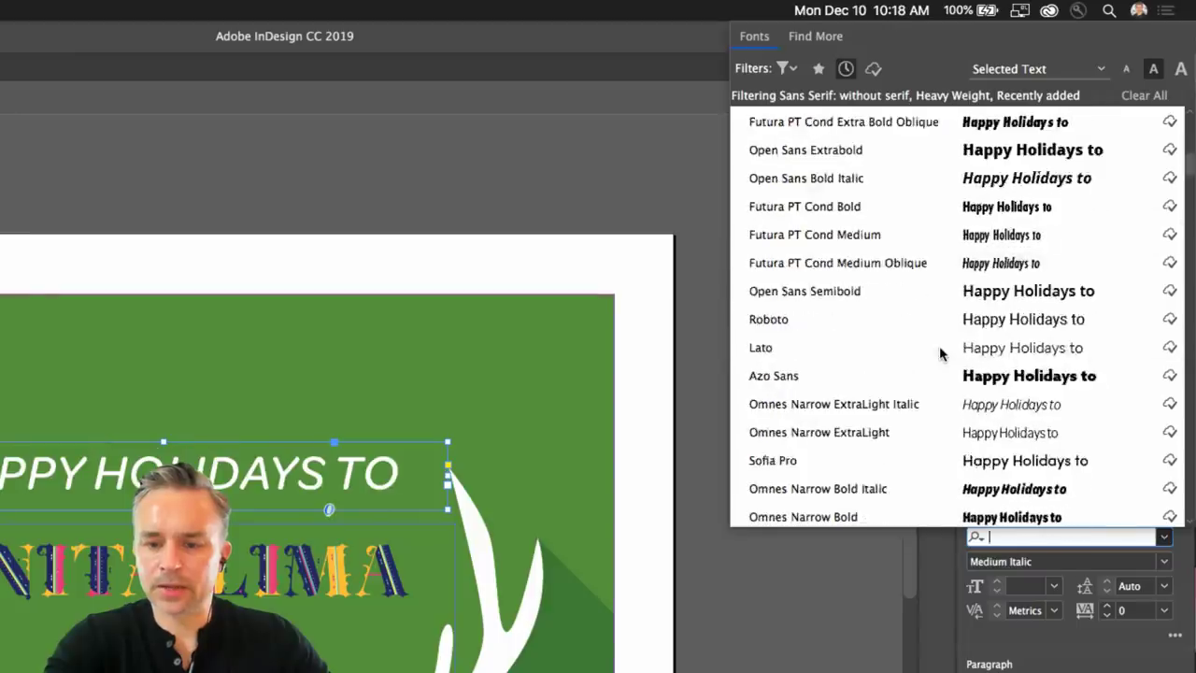
scroll(941, 353, "up", 15)
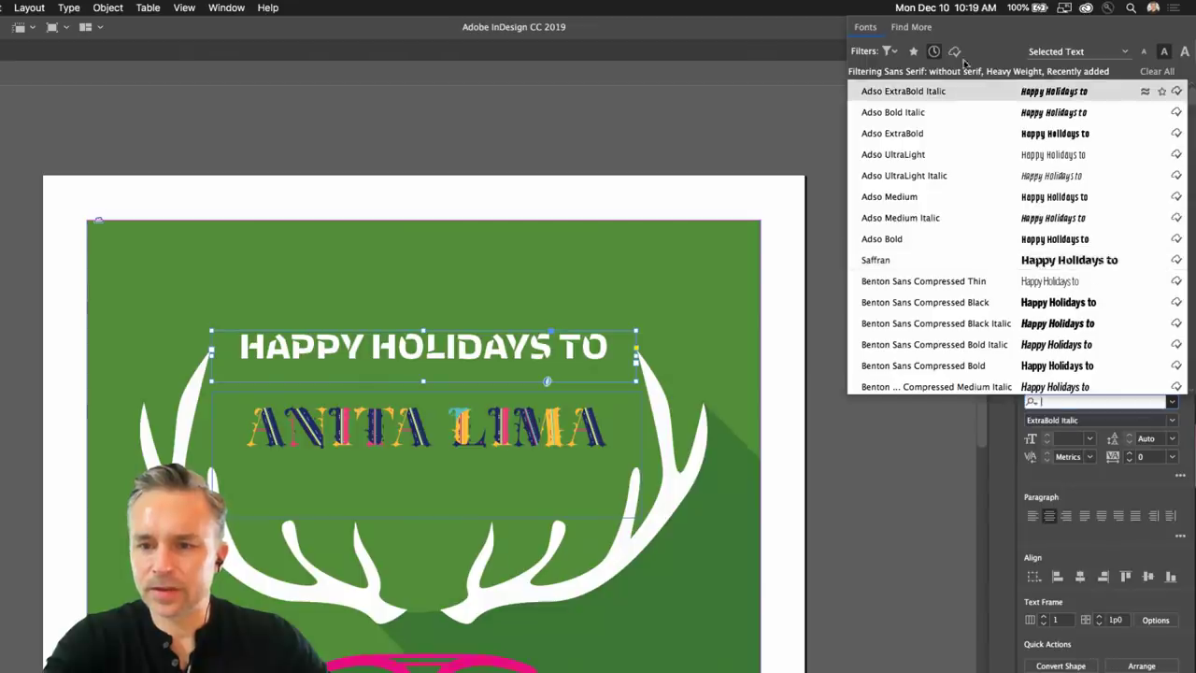
left_click(934, 51)
left_click(913, 51)
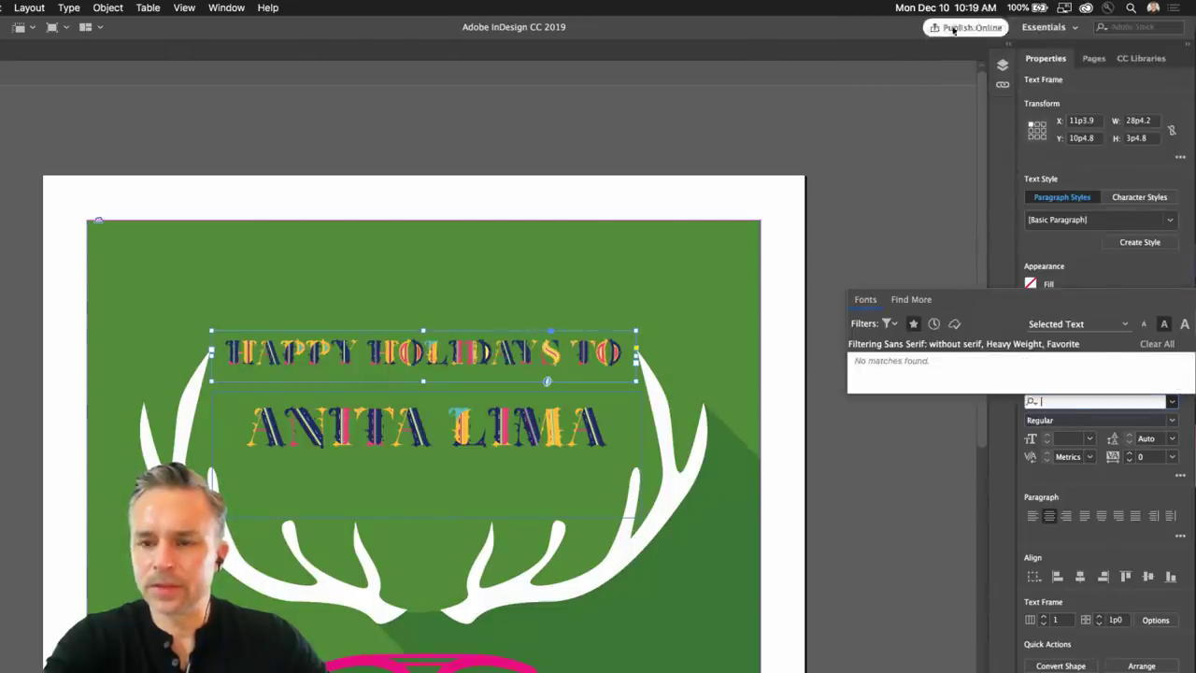
left_click(889, 323)
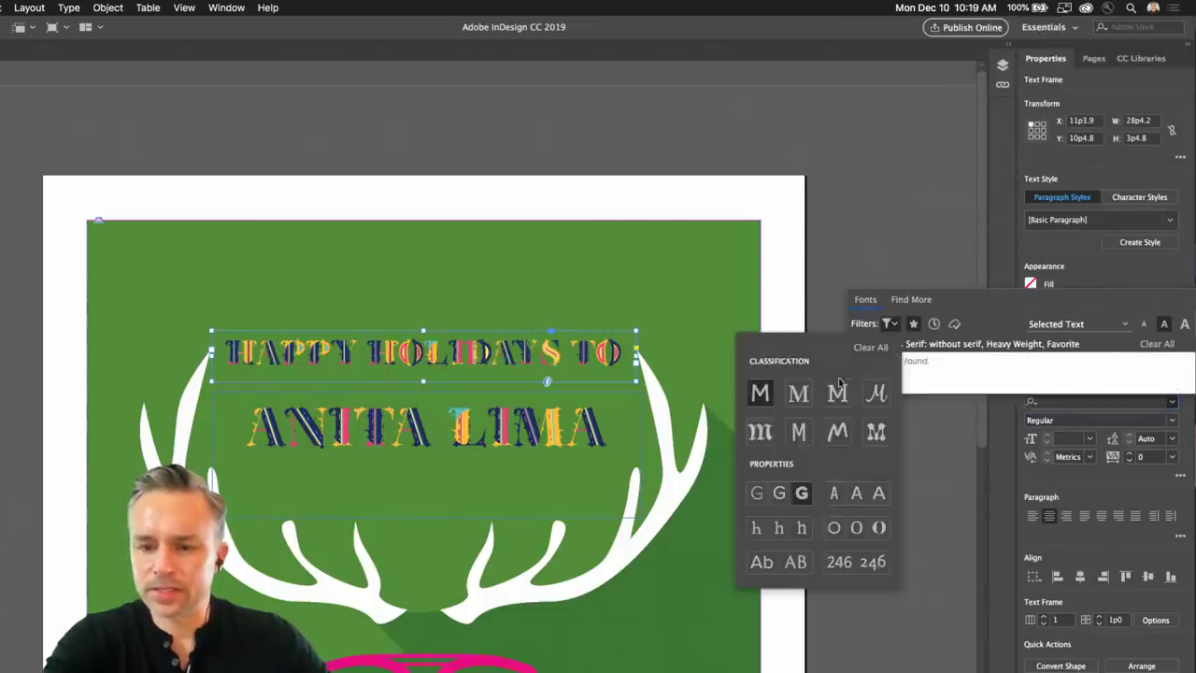
left_click(865, 351)
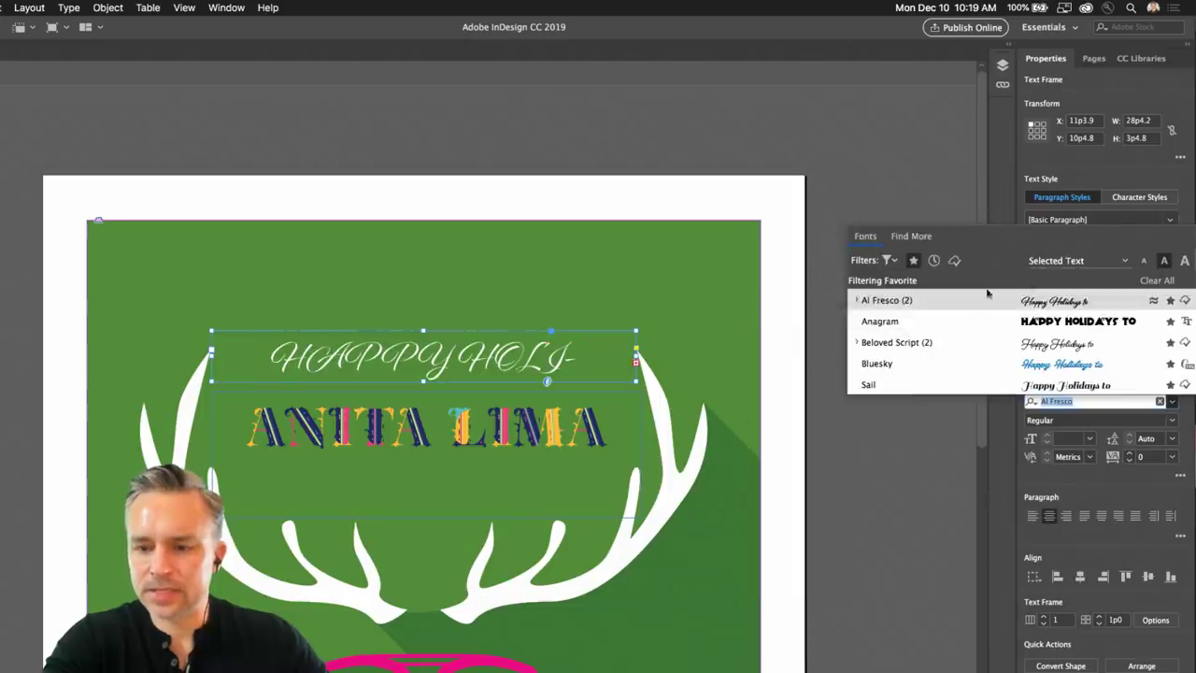
key("Up")
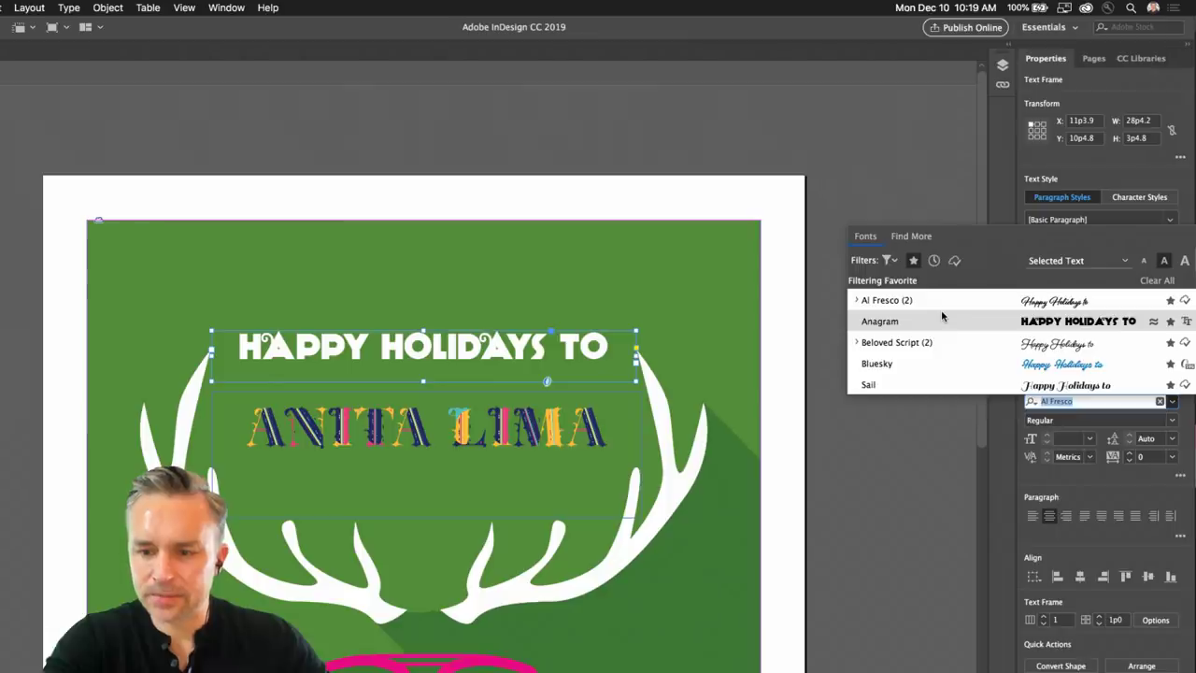
left_click(893, 262)
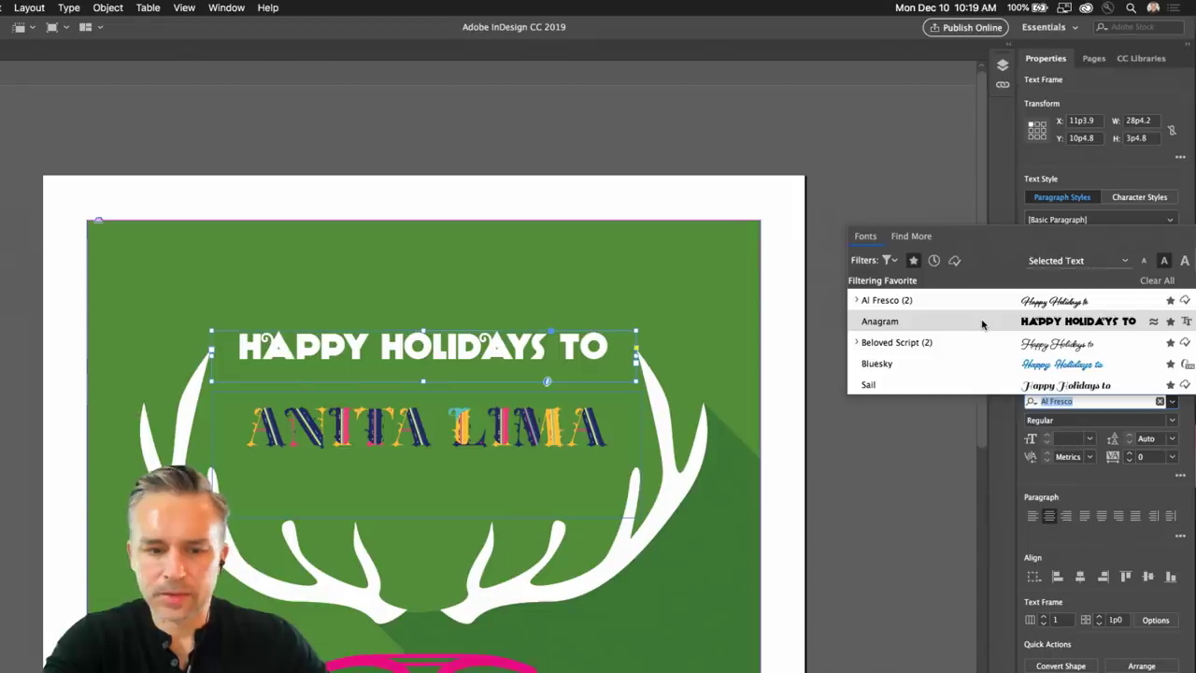
key("Return")
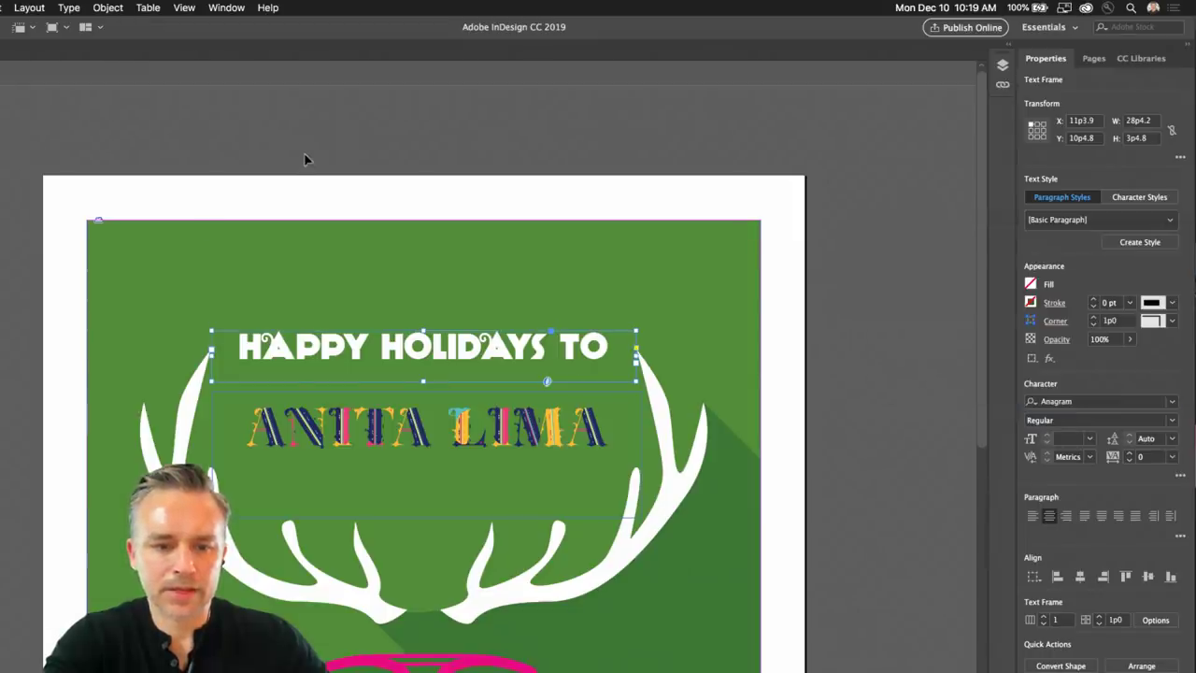
left_click(305, 159)
left_click_drag(382, 365, 404, 391)
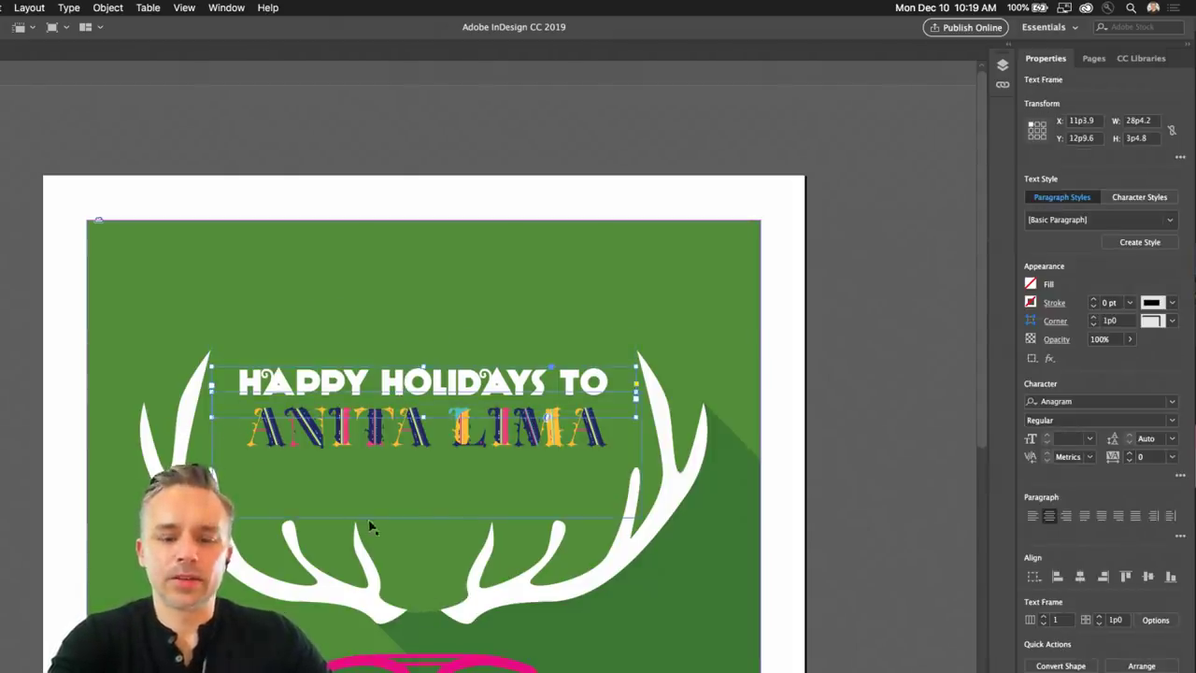
scroll(367, 529, "down", 5)
scroll(360, 507, "up", 3)
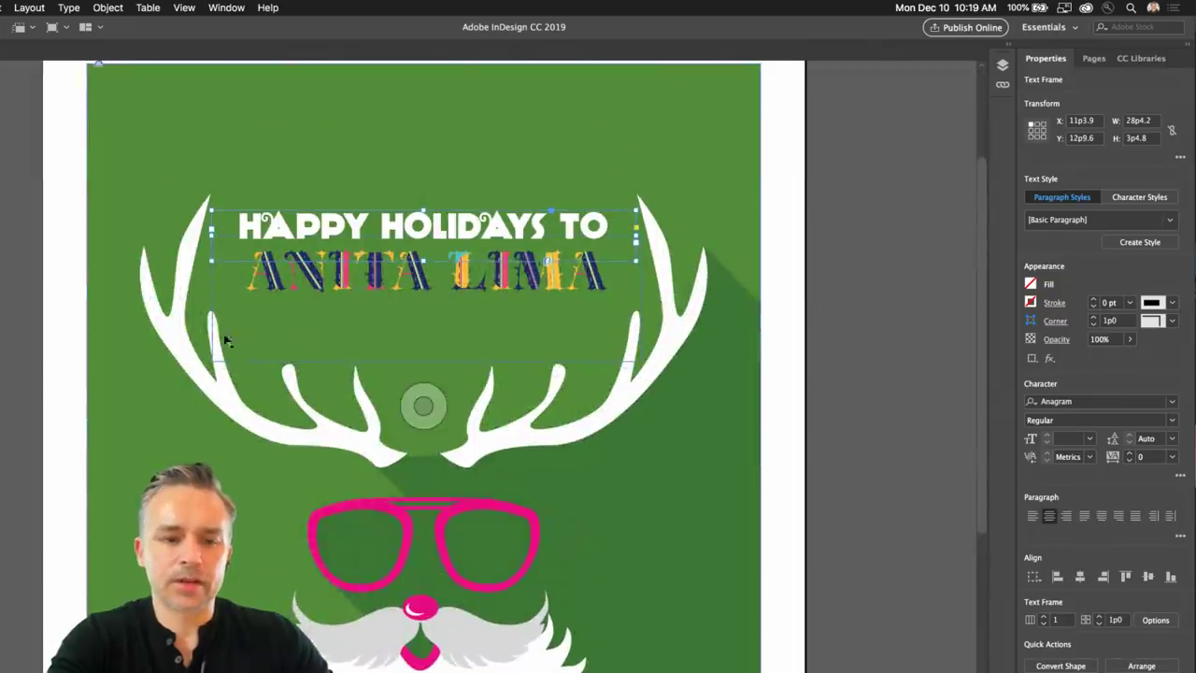
Align the headline and name frames on horizontal centres, then reselect the headline.
left_click(424, 406, "shift")
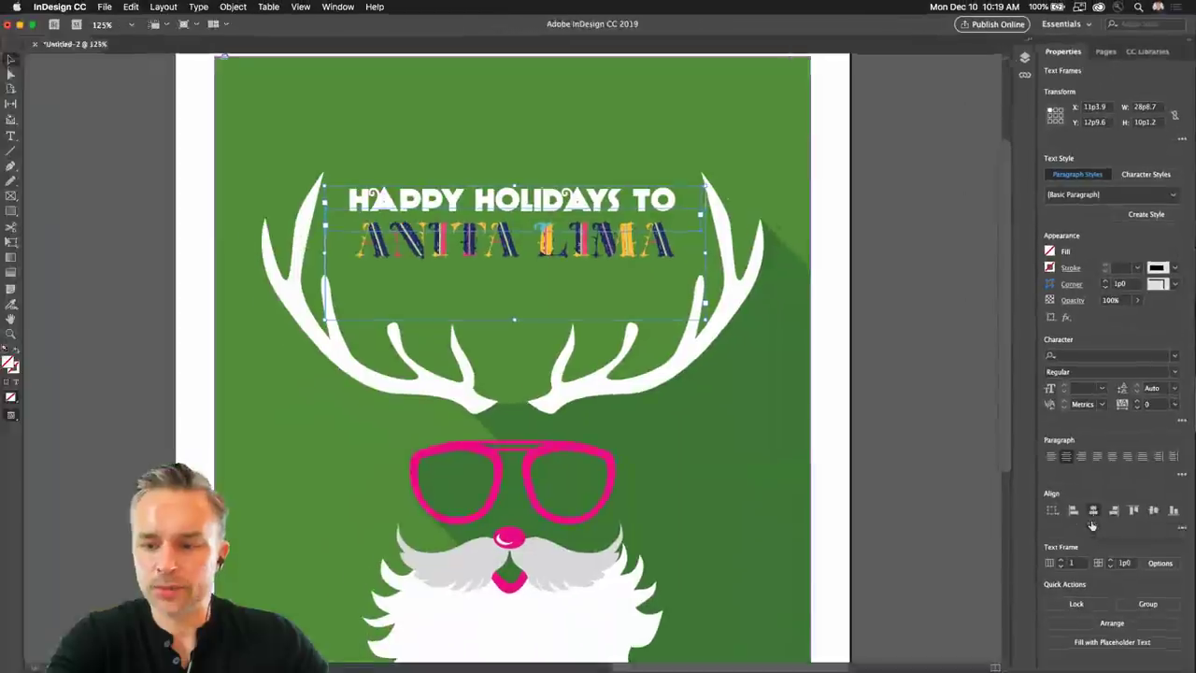
left_click(1092, 511)
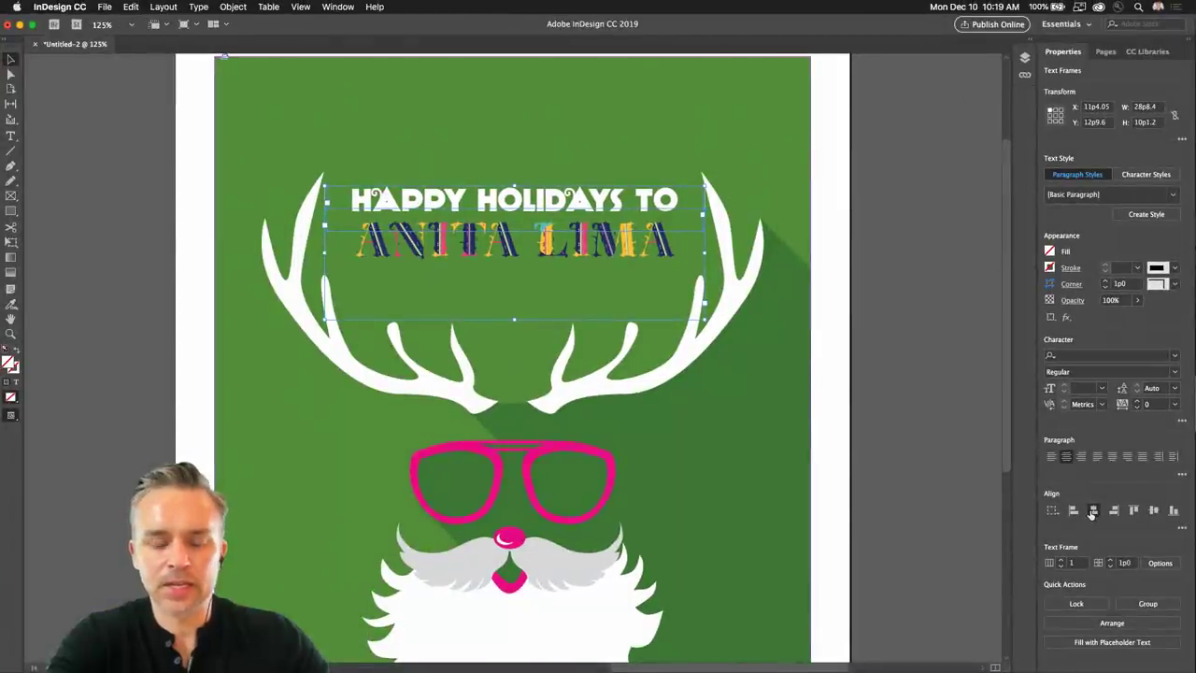
left_click(142, 198)
left_click(430, 204)
left_click(429, 202)
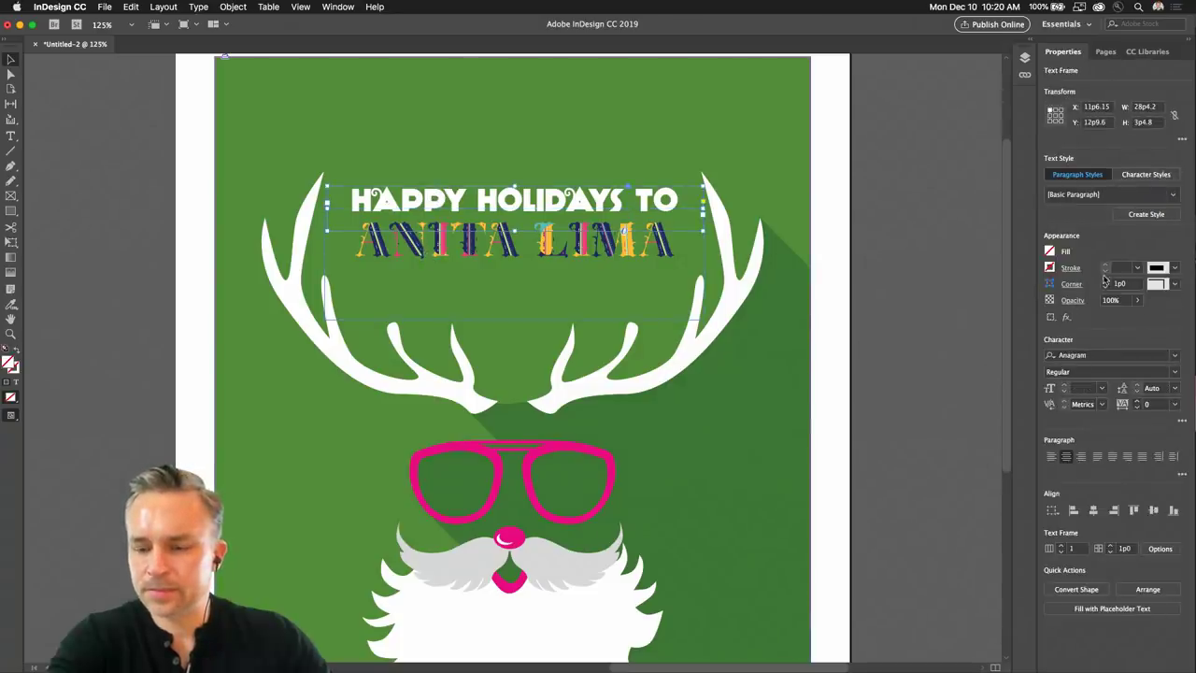
Set the headline font size to 24 pt.
left_click(1102, 387)
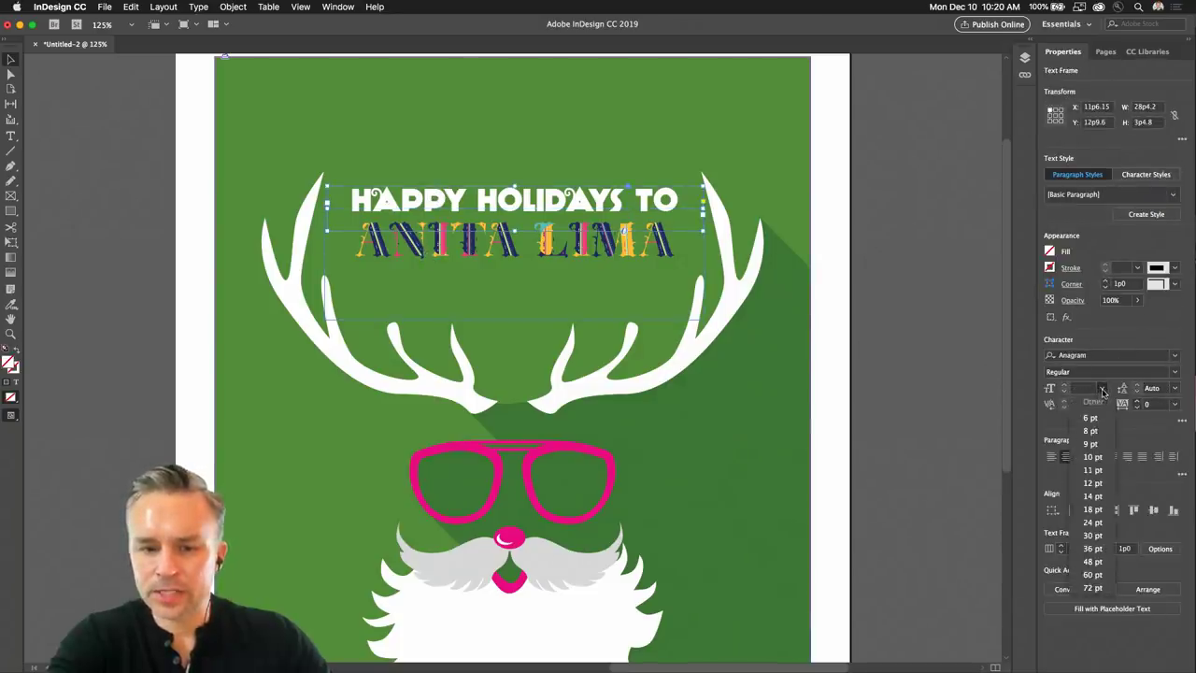
left_click(1093, 561)
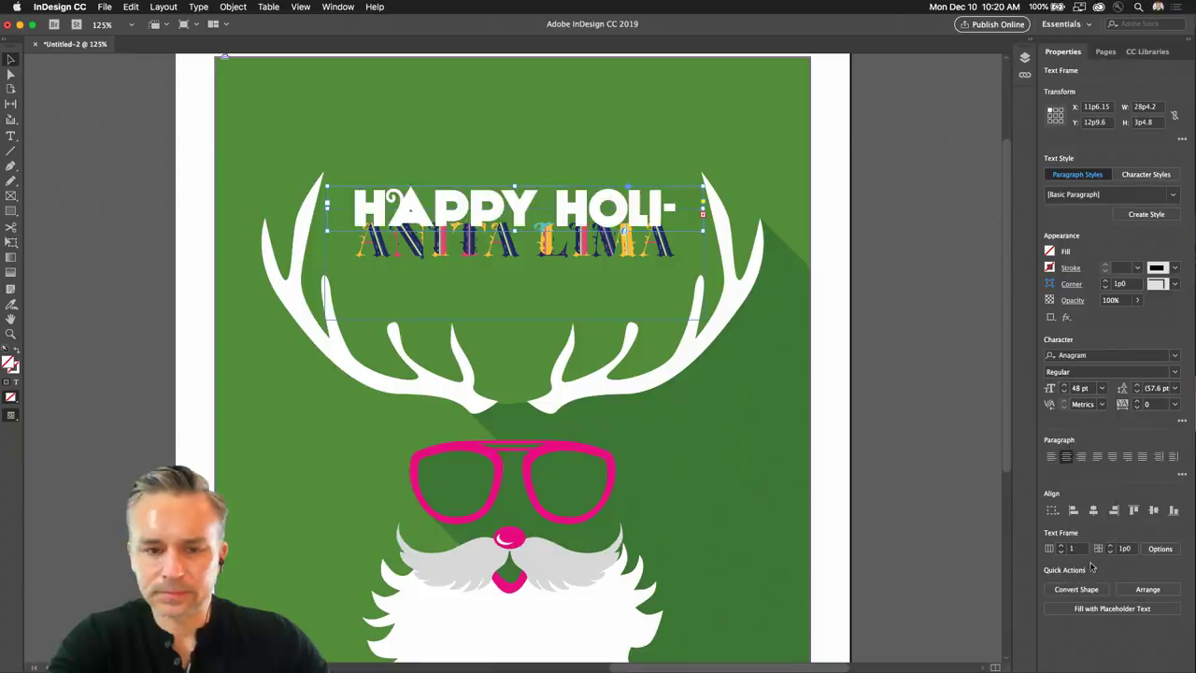
left_click(1102, 388)
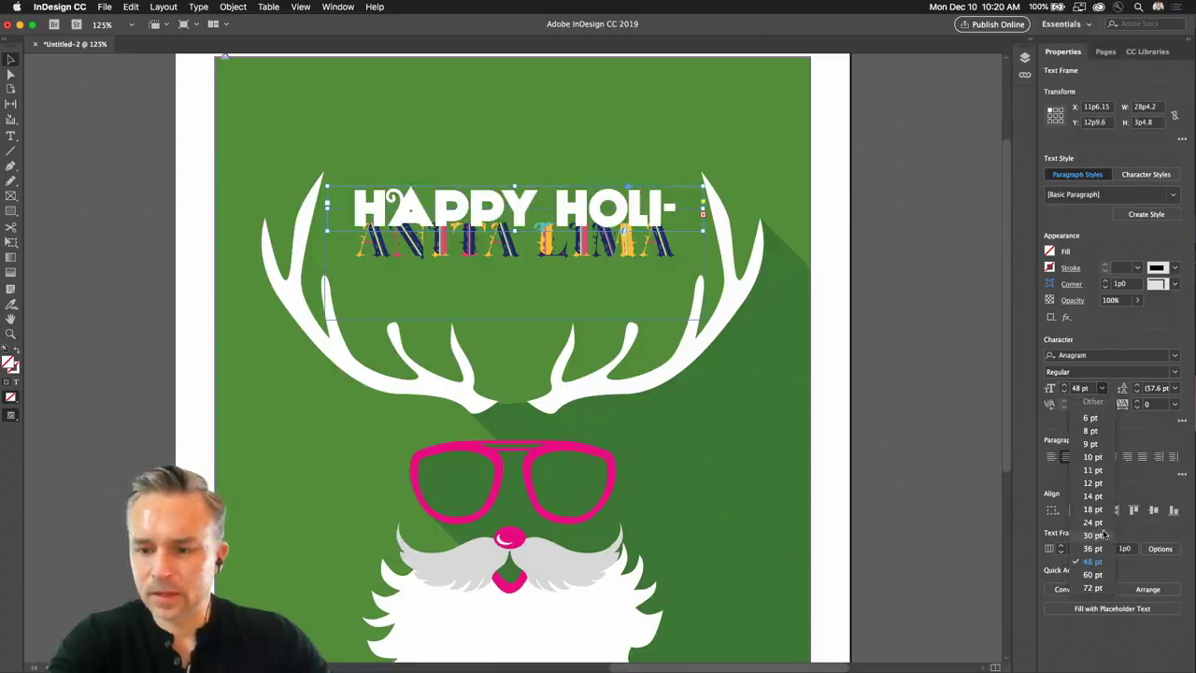
left_click(1089, 522)
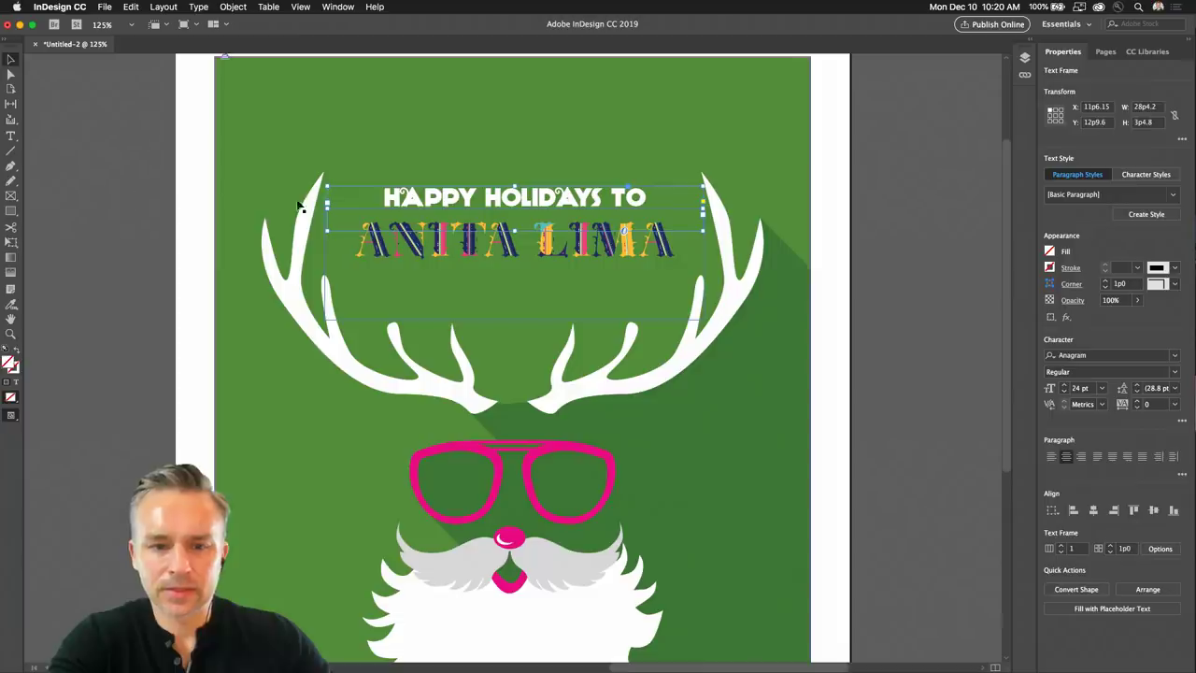
left_click(388, 257)
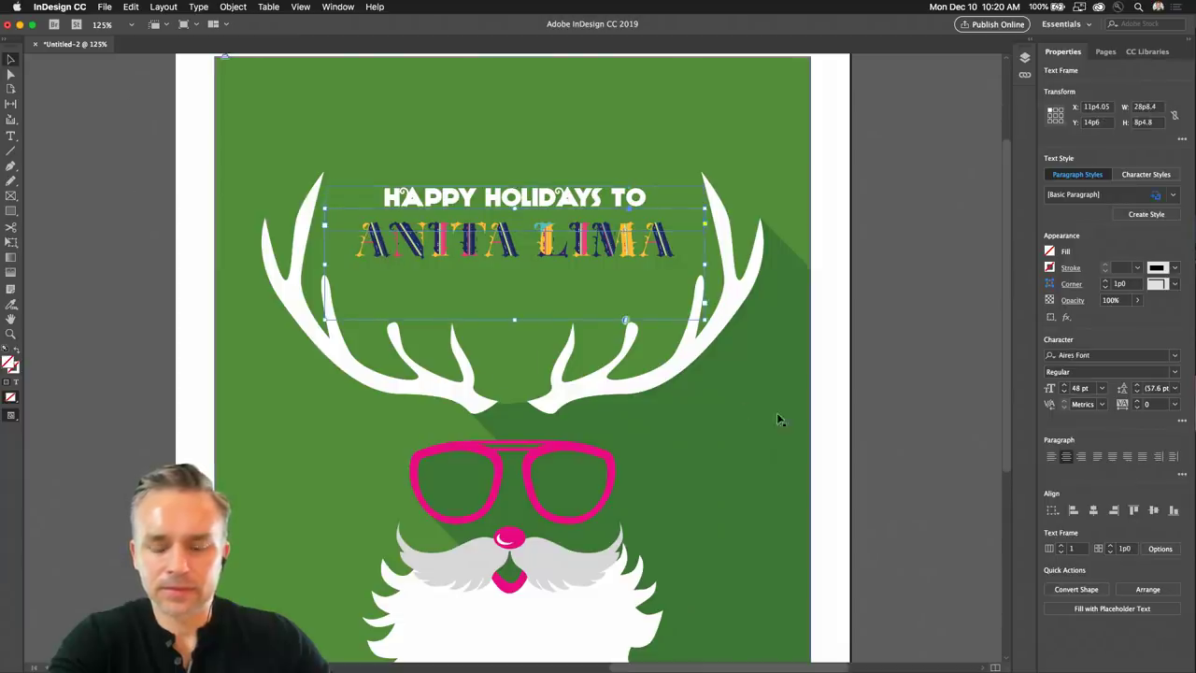
scroll(1065, 388, "up", 7)
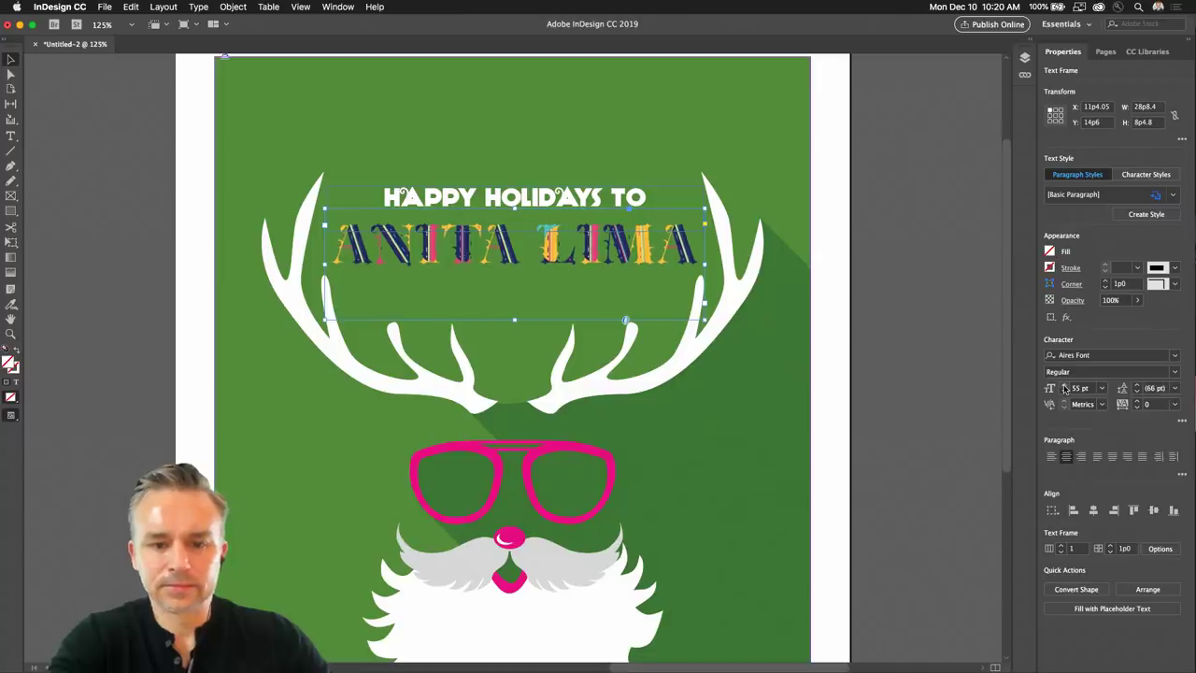
left_click(187, 214)
left_click(439, 190)
left_click_drag(438, 187, 439, 182)
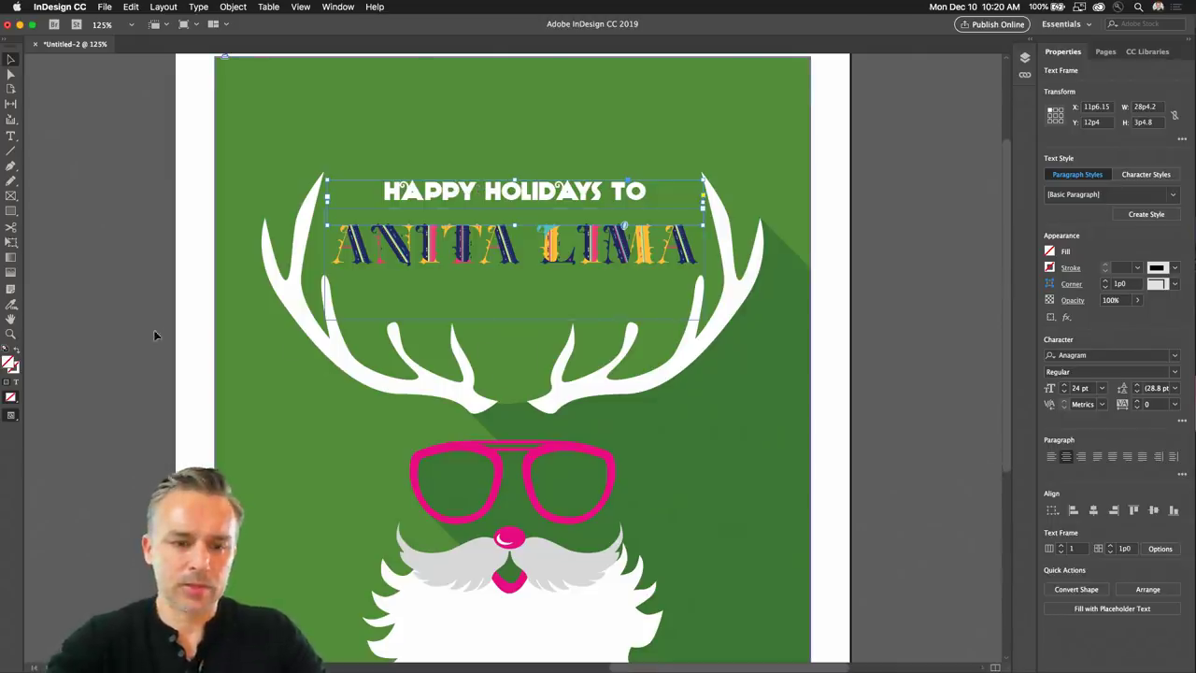
left_click(210, 383)
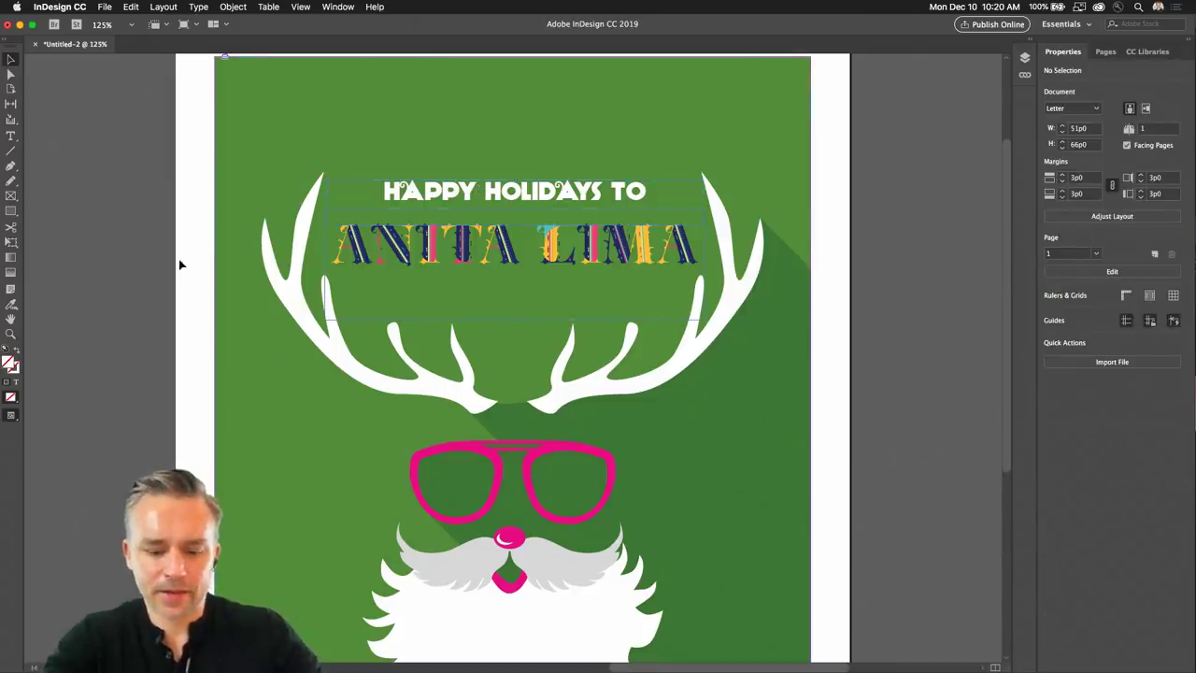
Zoom out and open the background graphic with Edit Original in Illustrator.
key("super+minus")
key("super+minus")
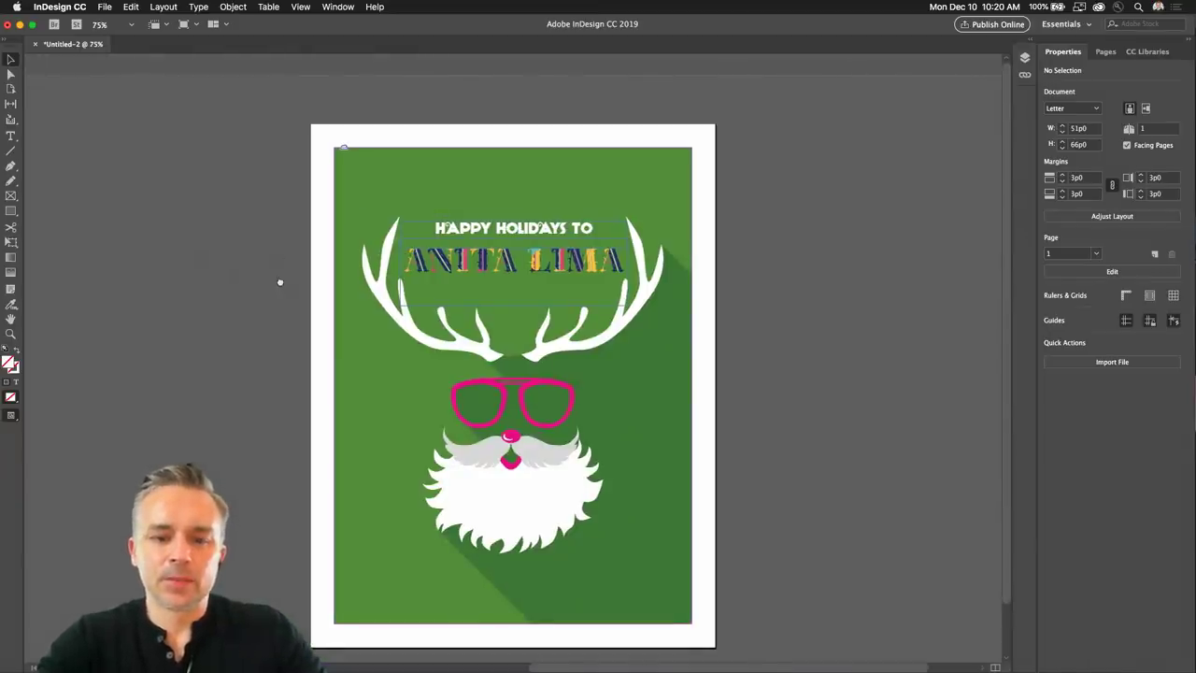
right_click(625, 404)
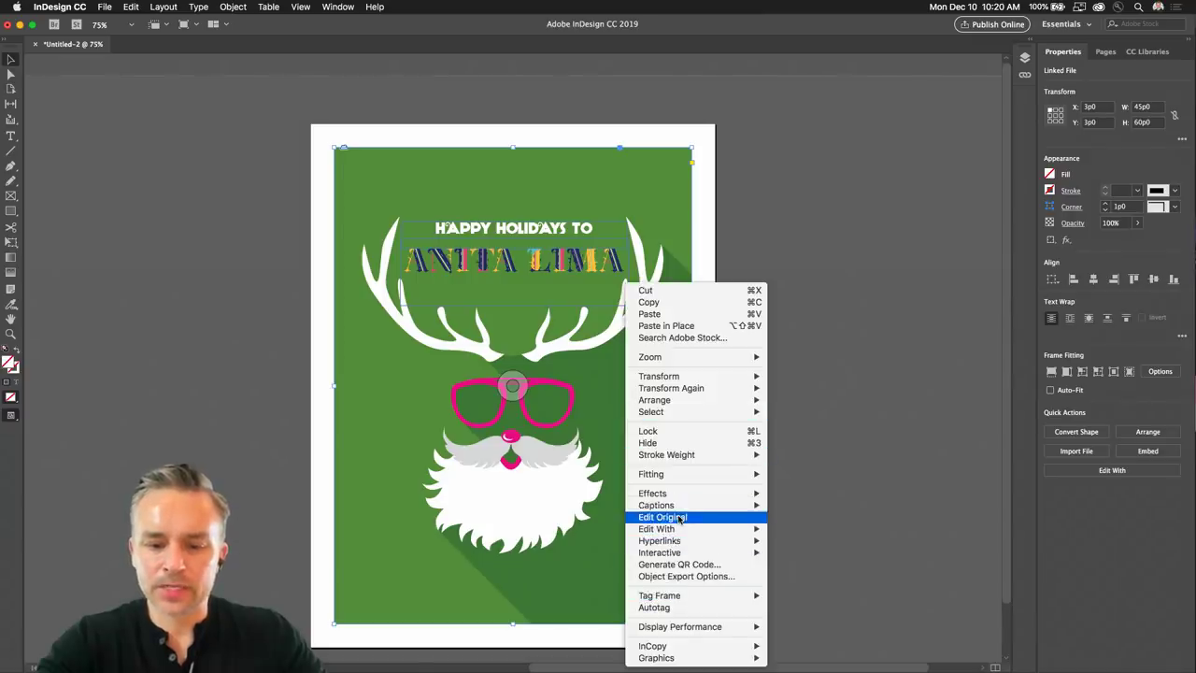
left_click(680, 520)
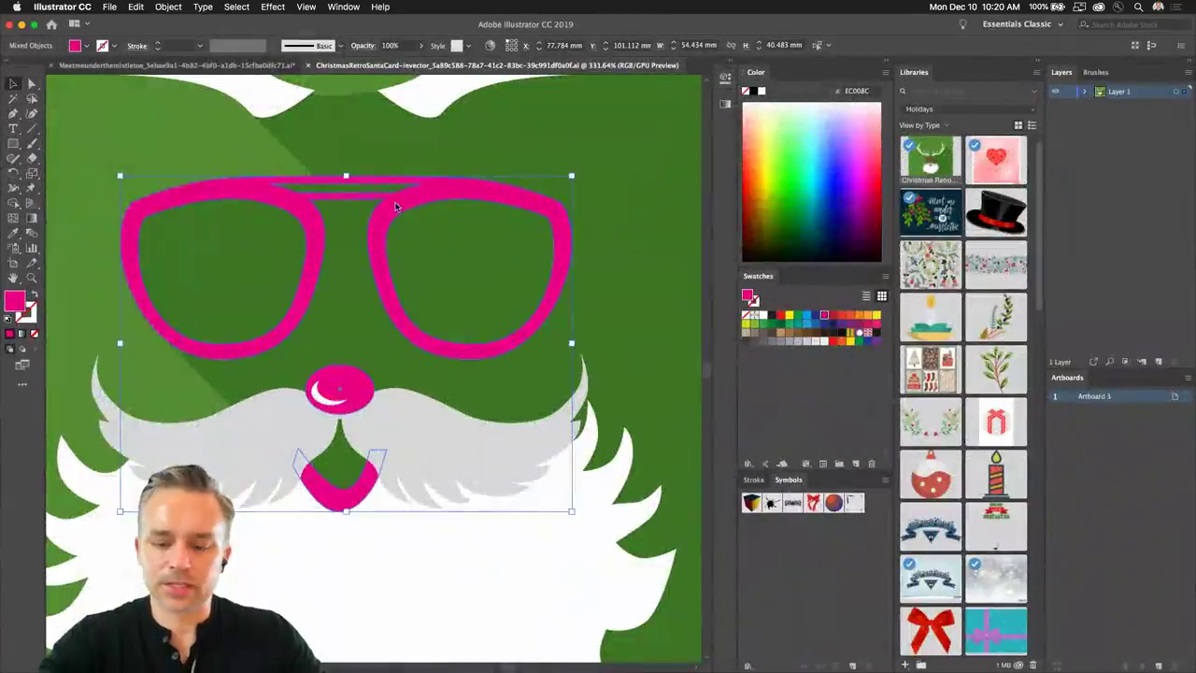
Select the reindeer artwork's background and fill it with a gradient swatch.
key("super+minus")
key("super+minus")
key("super+minus")
key("super+minus")
left_click(373, 247)
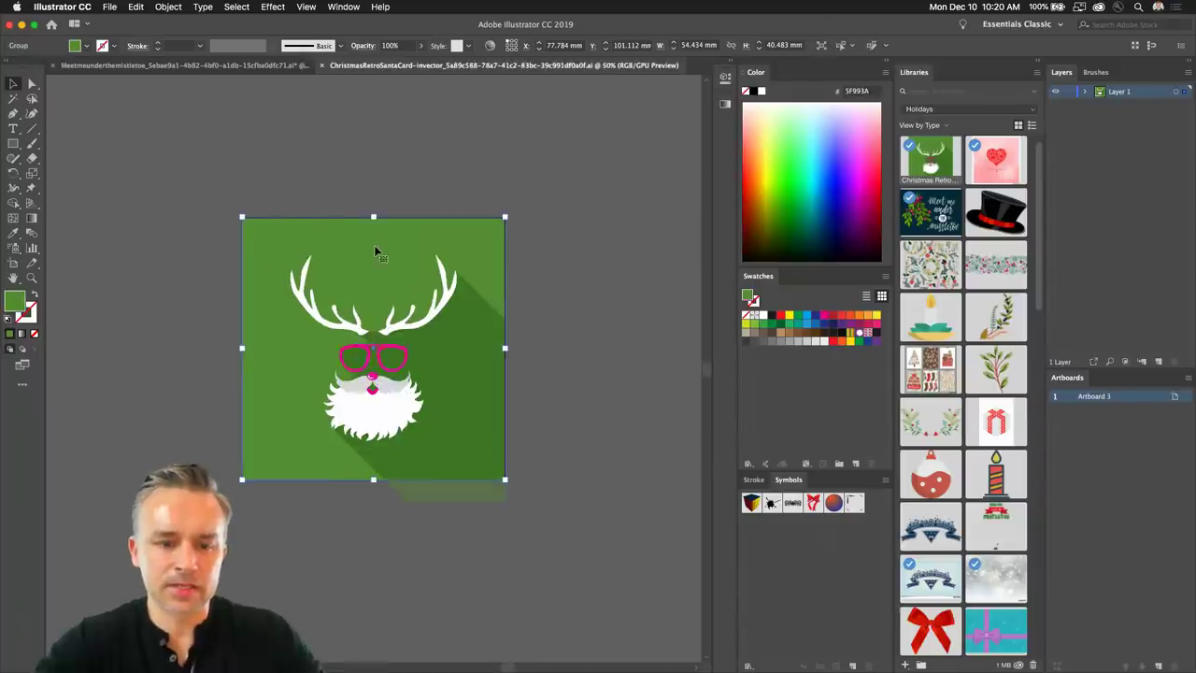
key("super+0")
key("super+plus")
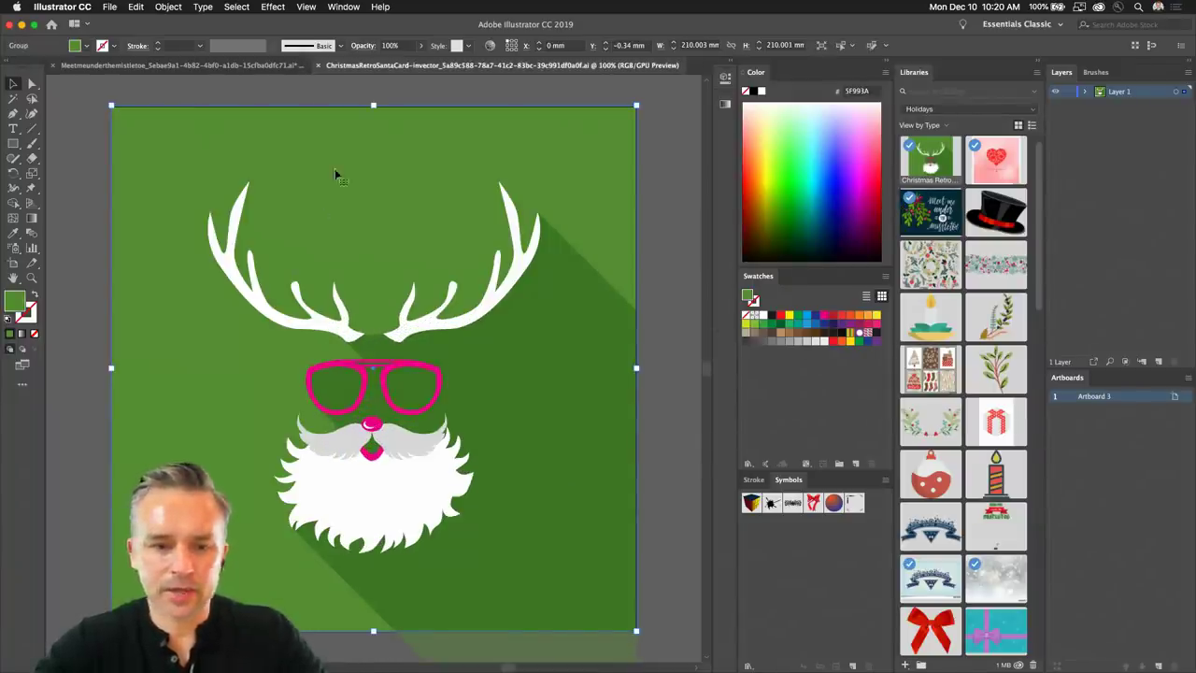
left_click(31, 219)
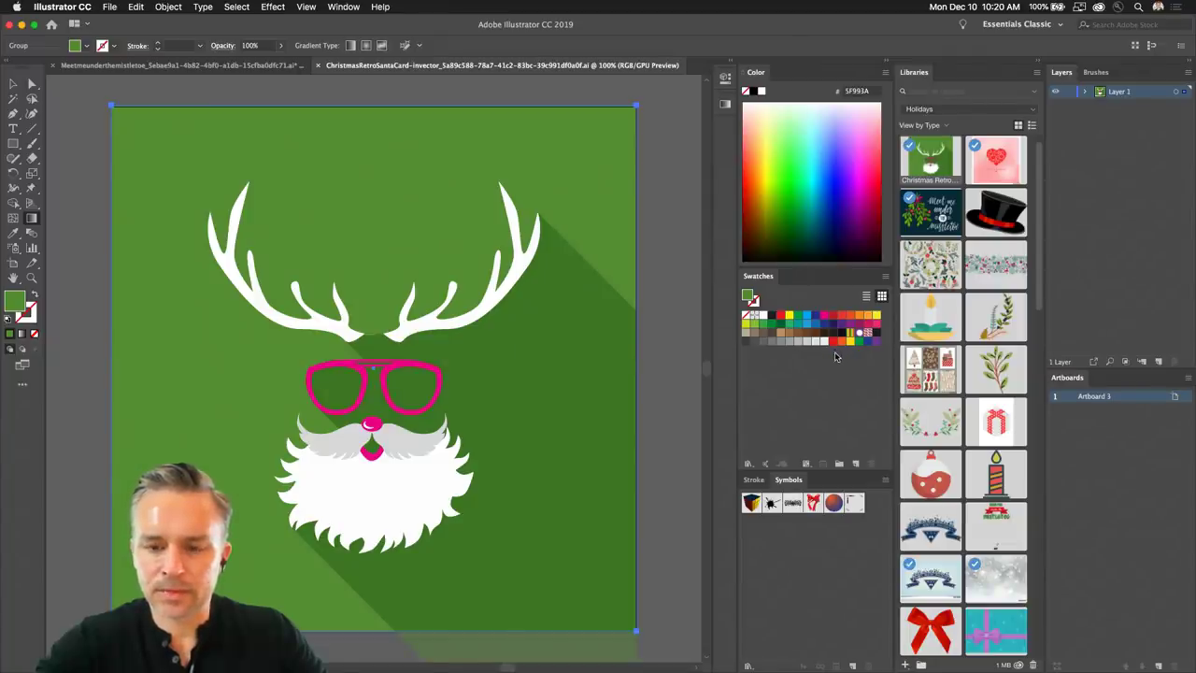
left_click(849, 336)
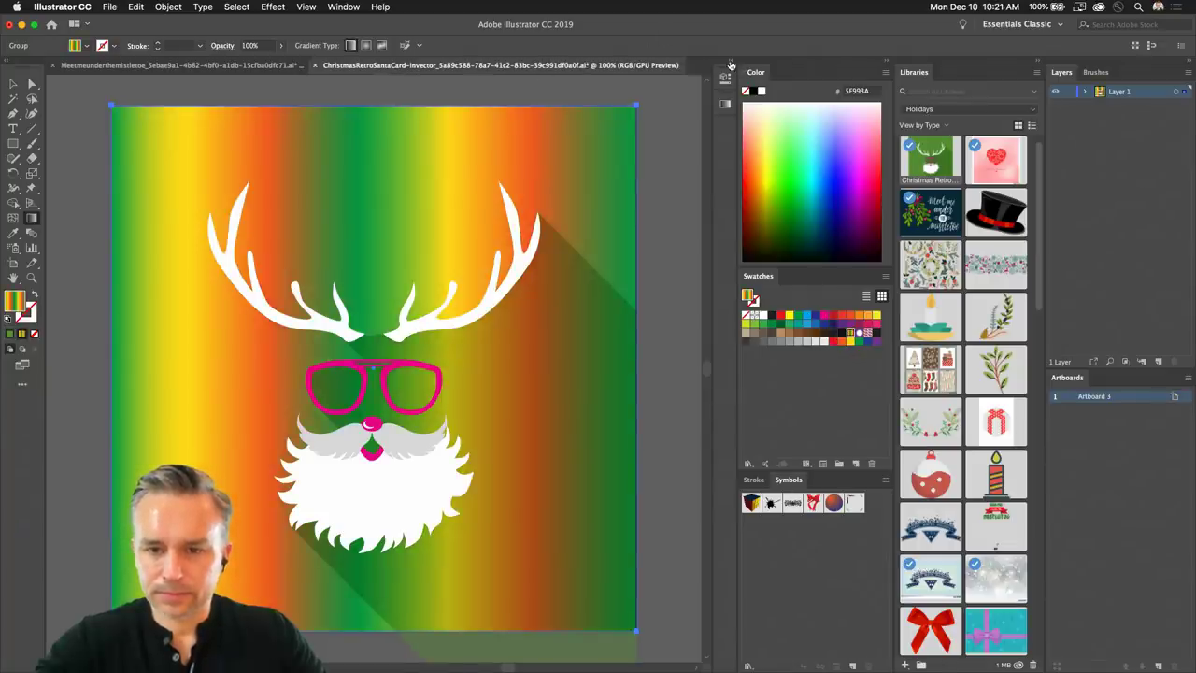
Delete the extra gradient stops and set the left stop to teal RGB 0/161/180.
left_click(732, 63)
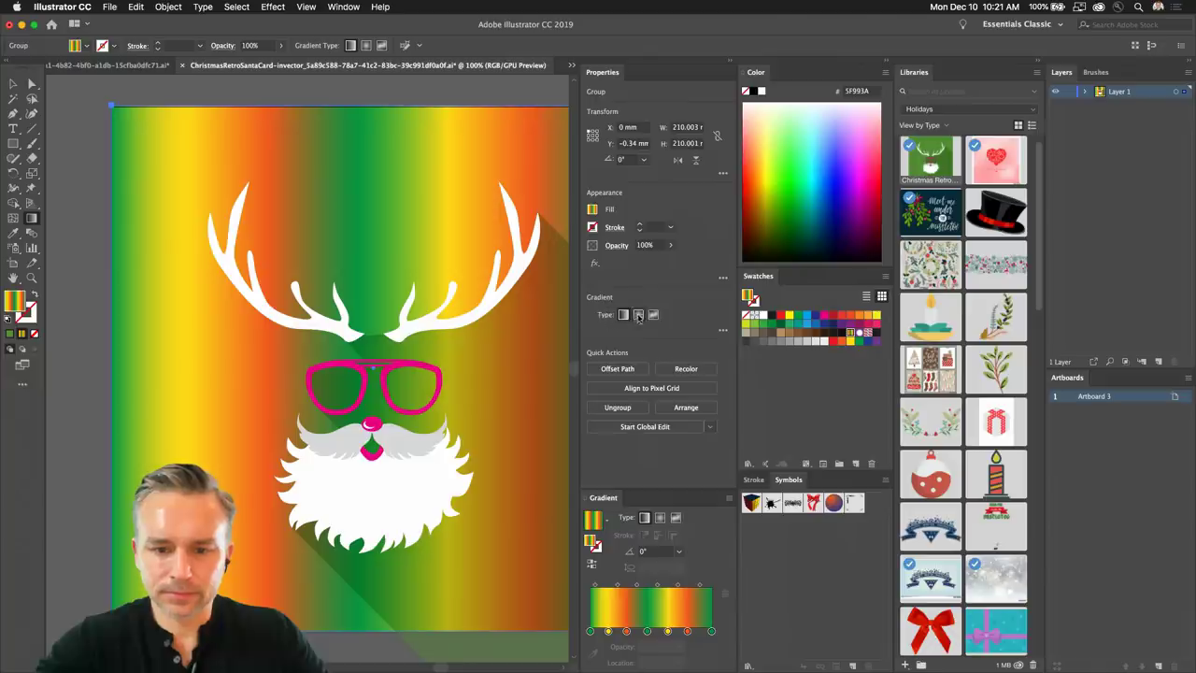
left_click(721, 332)
left_click_drag(606, 428, 609, 467)
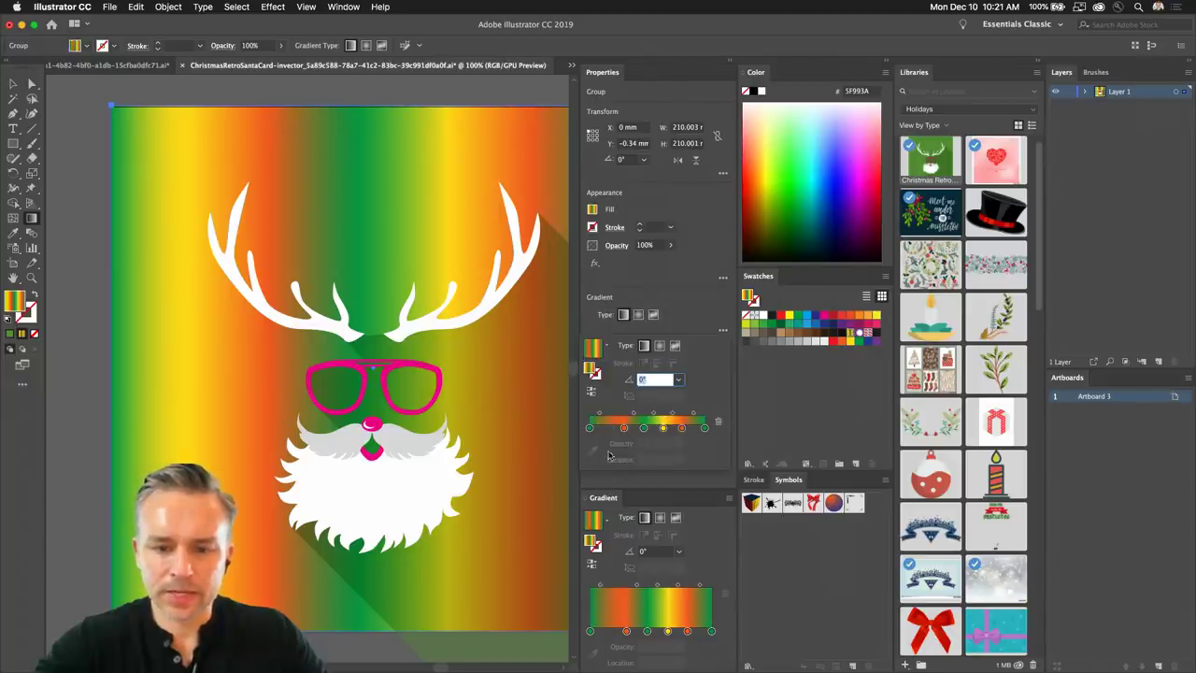
left_click_drag(590, 428, 660, 463)
left_click(589, 428)
double_click(590, 428)
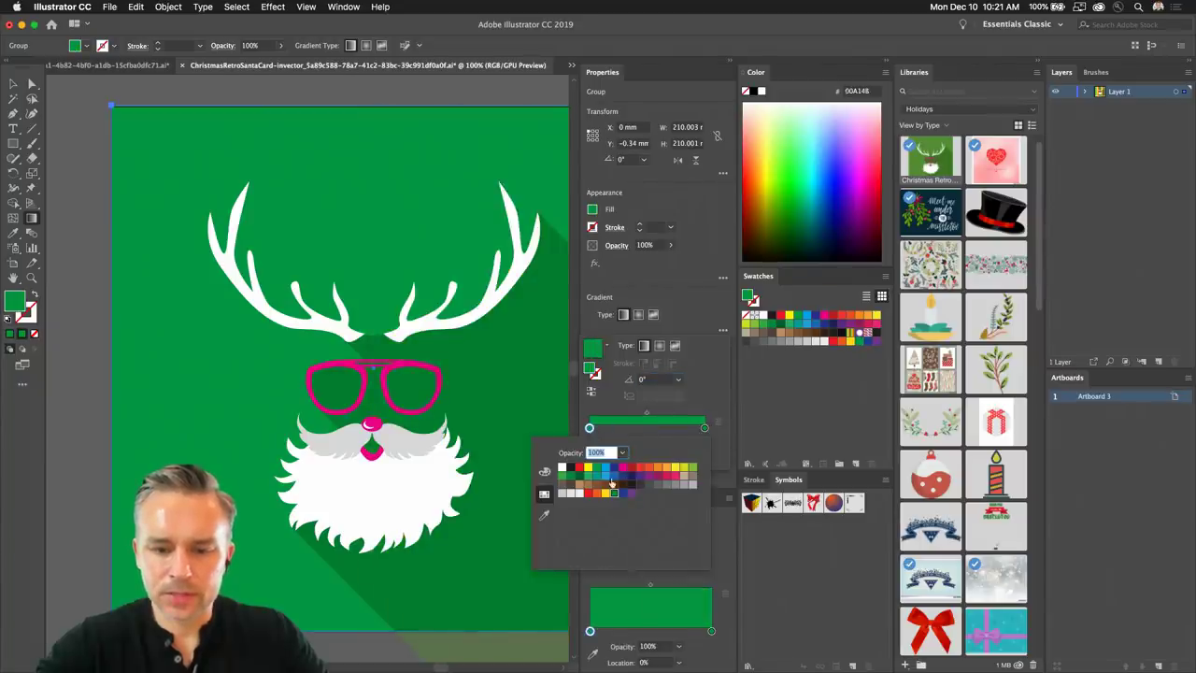
left_click(545, 473)
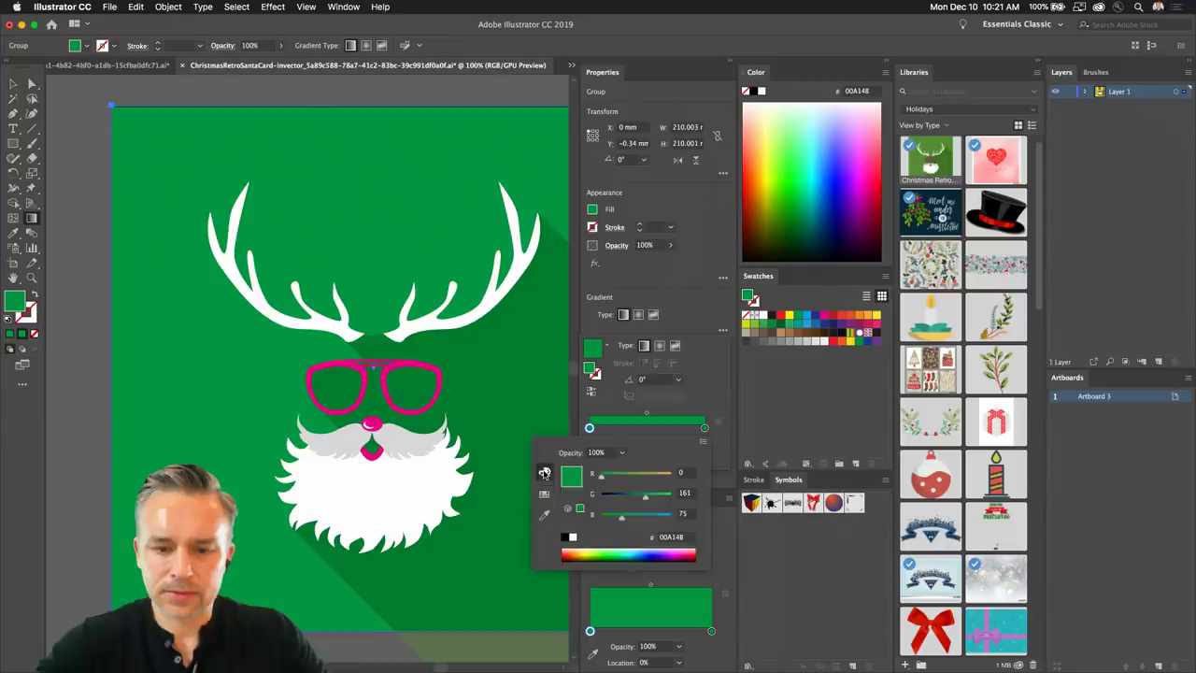
left_click_drag(644, 519, 649, 520)
key("Escape")
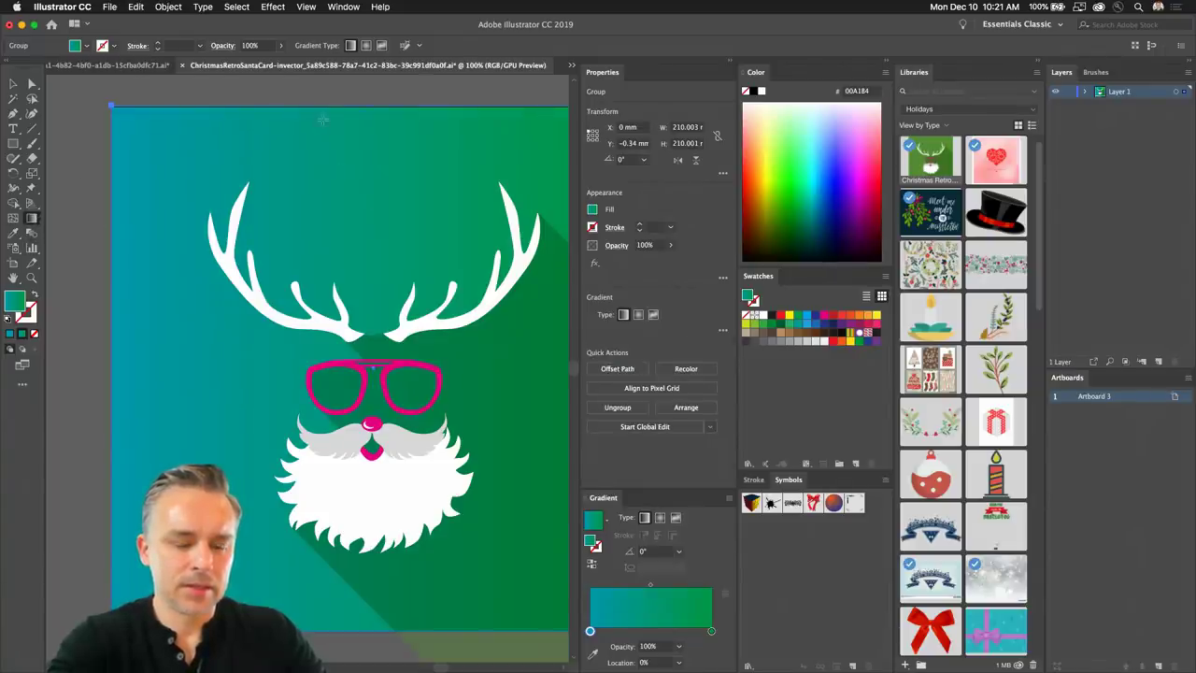
Drag the gradient from teal at the top to green below, at -93.1°.
left_click_drag(322, 119, 322, 207)
key("v")
left_click(83, 119)
Save the artwork, suppressing the older-format warning.
key("super+s")
left_click(500, 370)
left_click(718, 370)
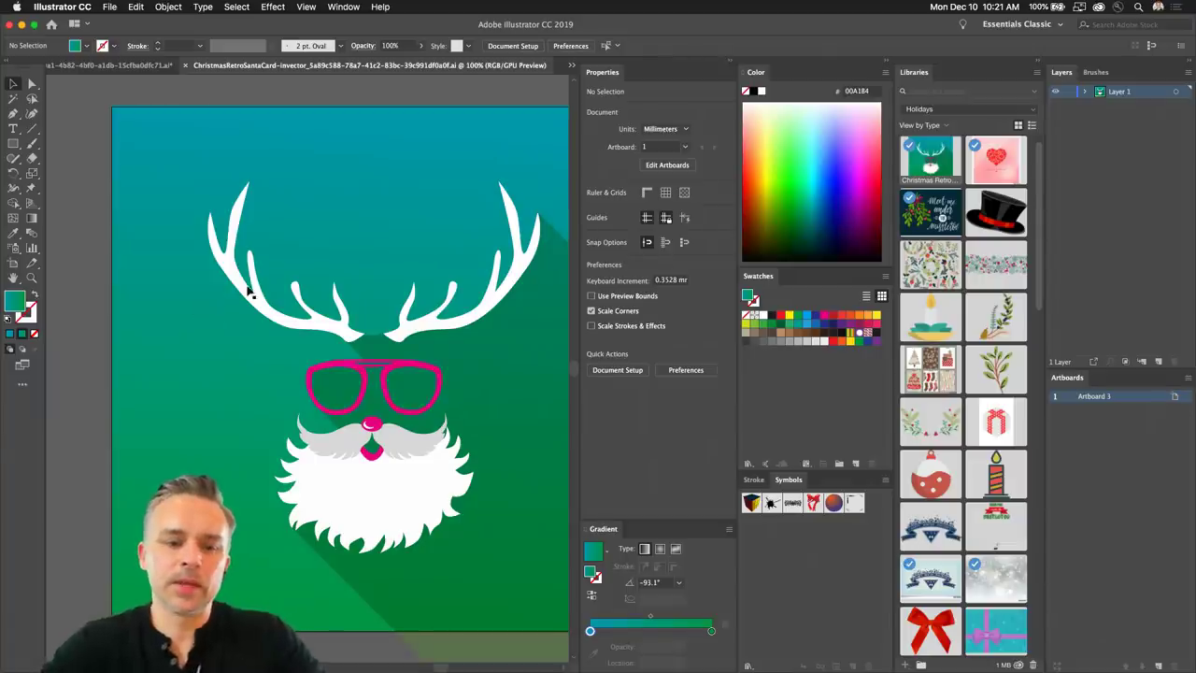
Minimize Illustrator to reveal the InDesign card with its teal-green gradient.
left_click(503, 396)
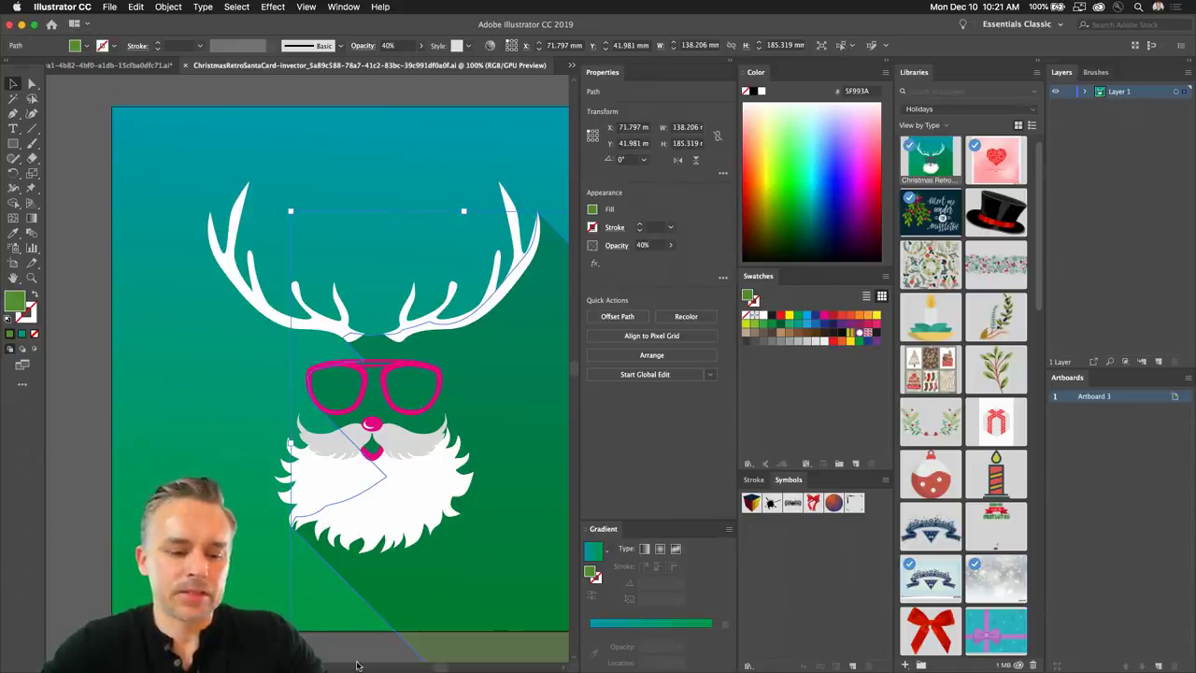
left_click(34, 24)
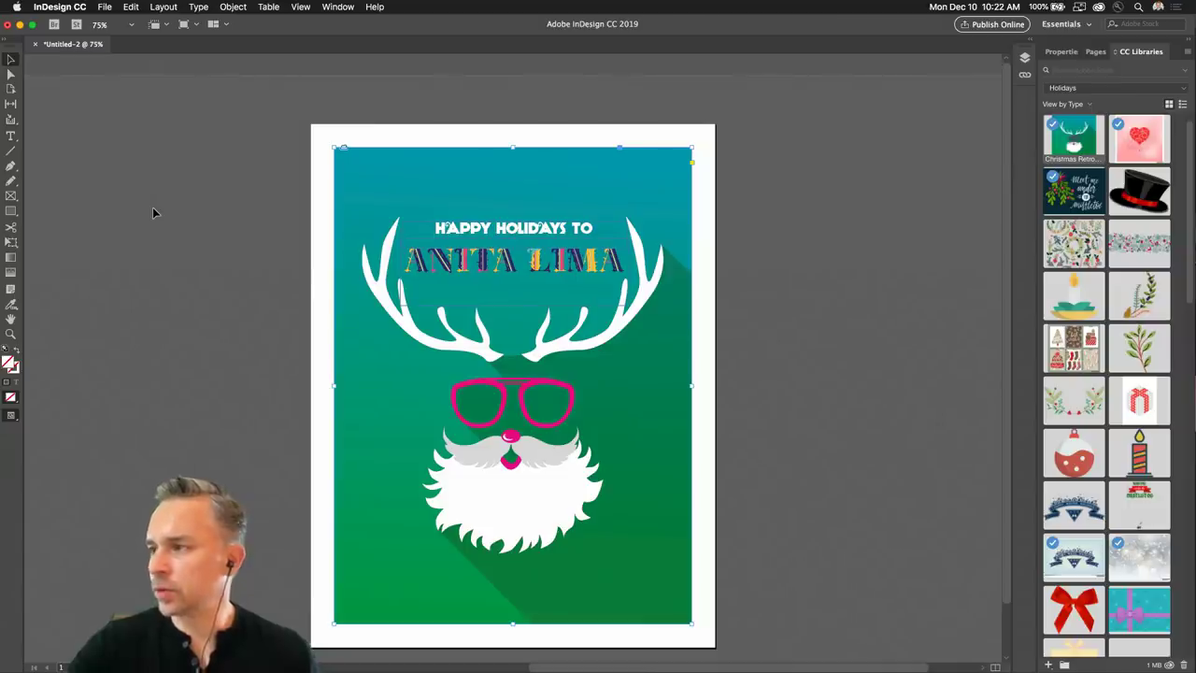
Open the Publish Online dialog from the File menu.
left_click(224, 220)
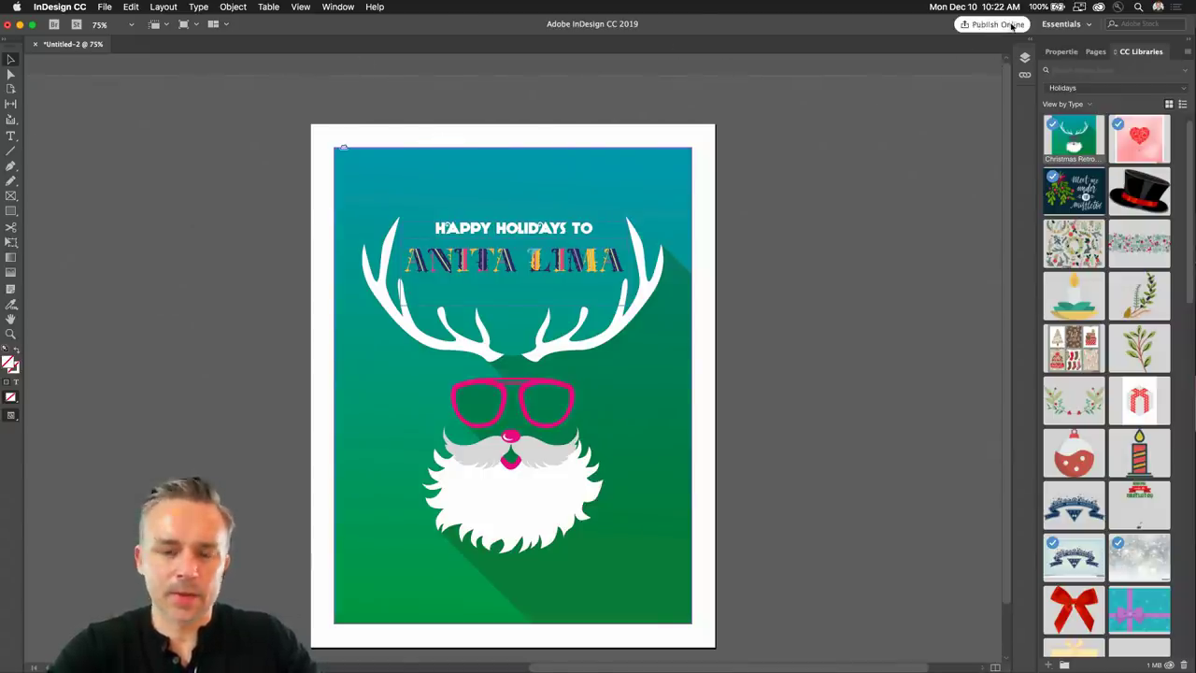
left_click(101, 7)
left_click(101, 7)
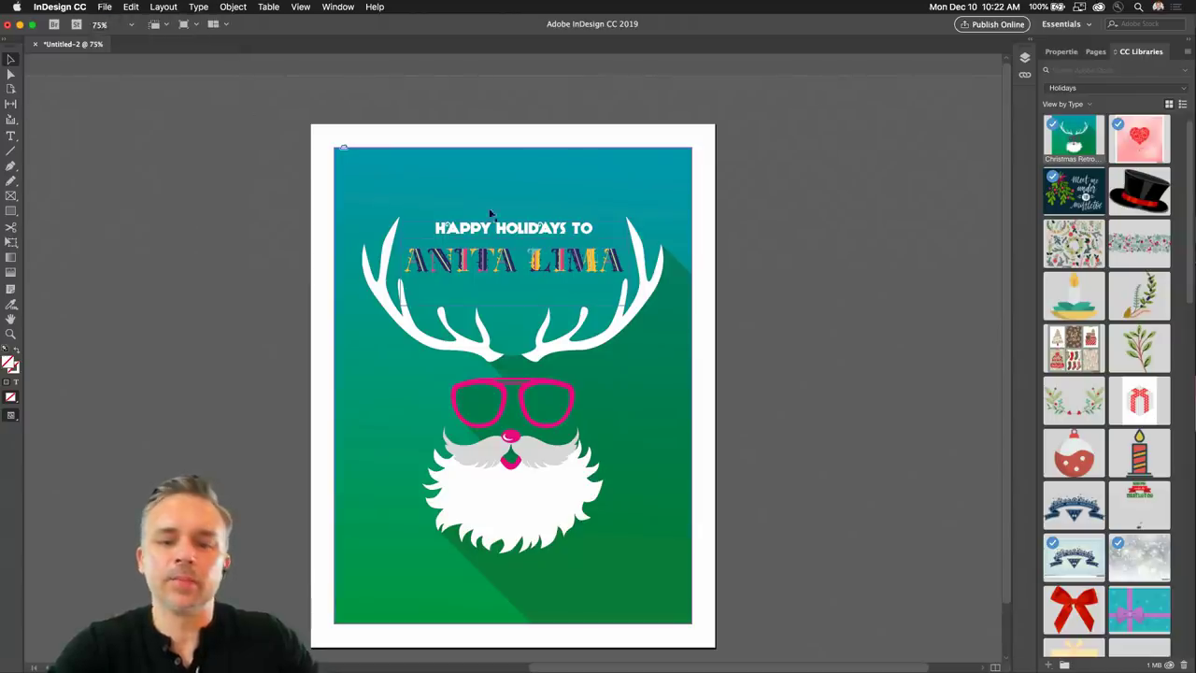
left_click(113, 6)
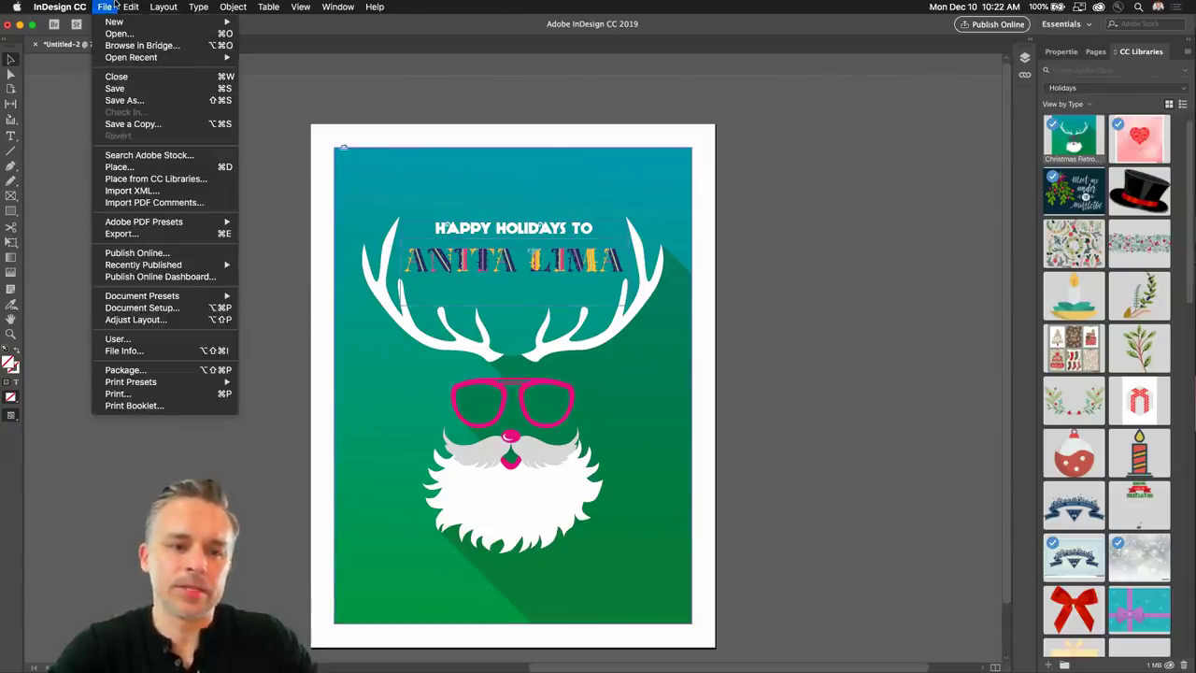
mouse_move(114, 225)
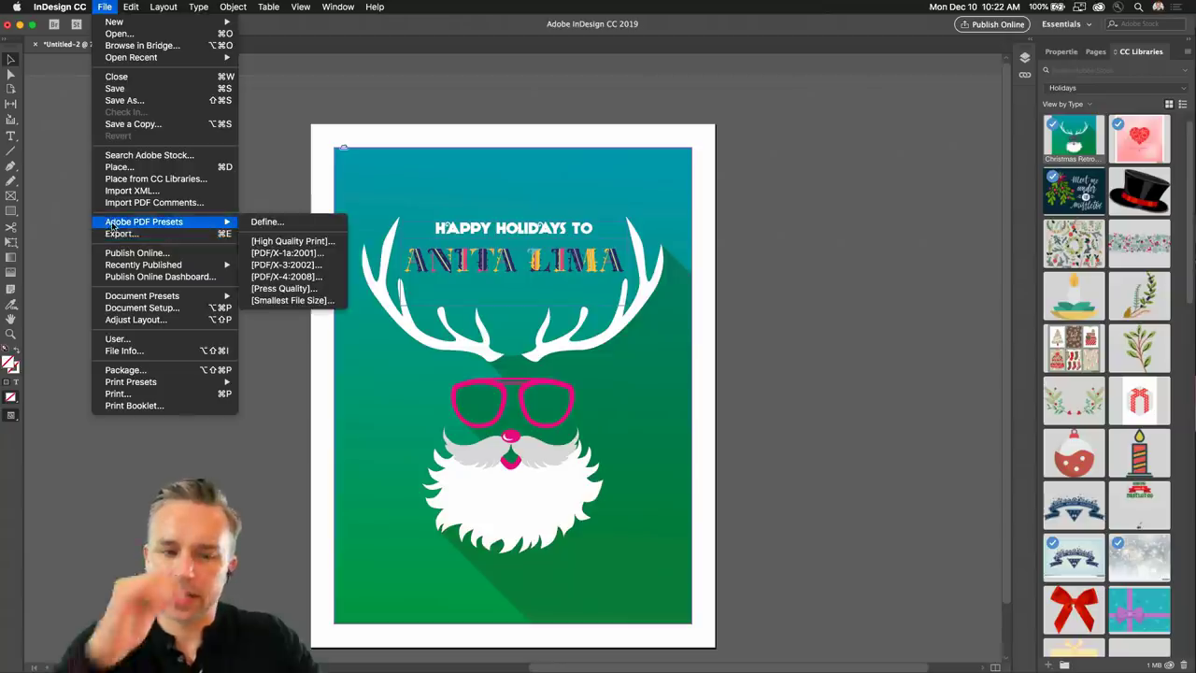
left_click(274, 242)
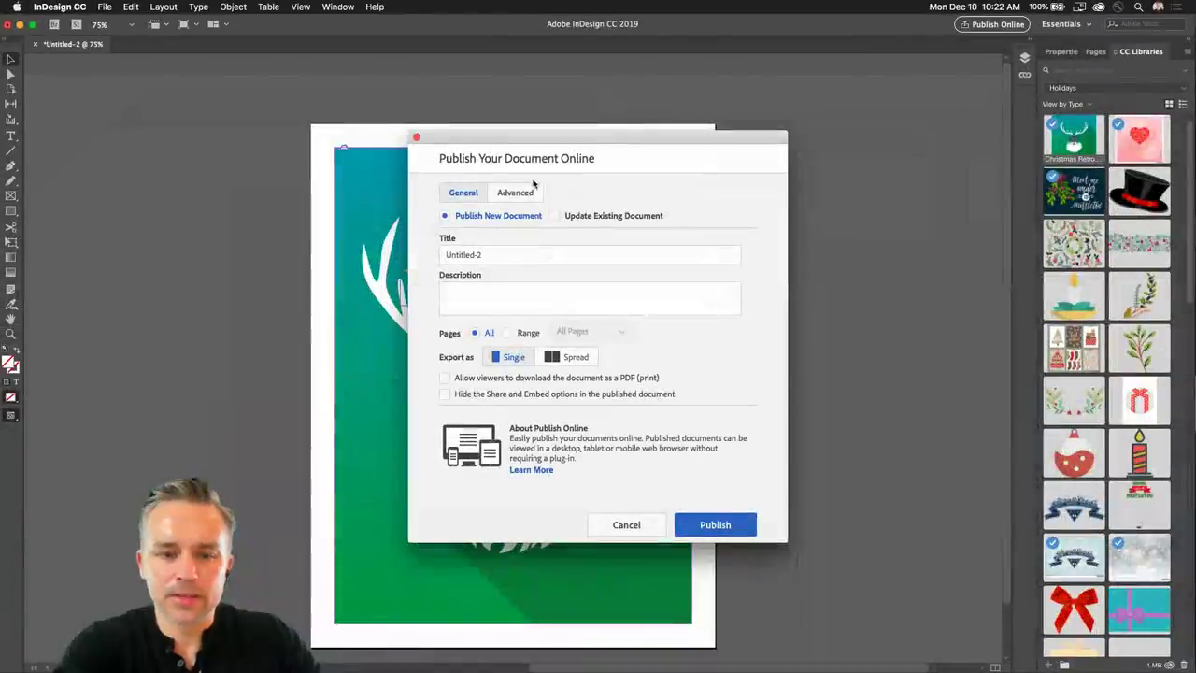
Title it 'Happy Holidays!', allow PDF download, and describe it 'Made on Adobe Live!'.
type("Happy ")
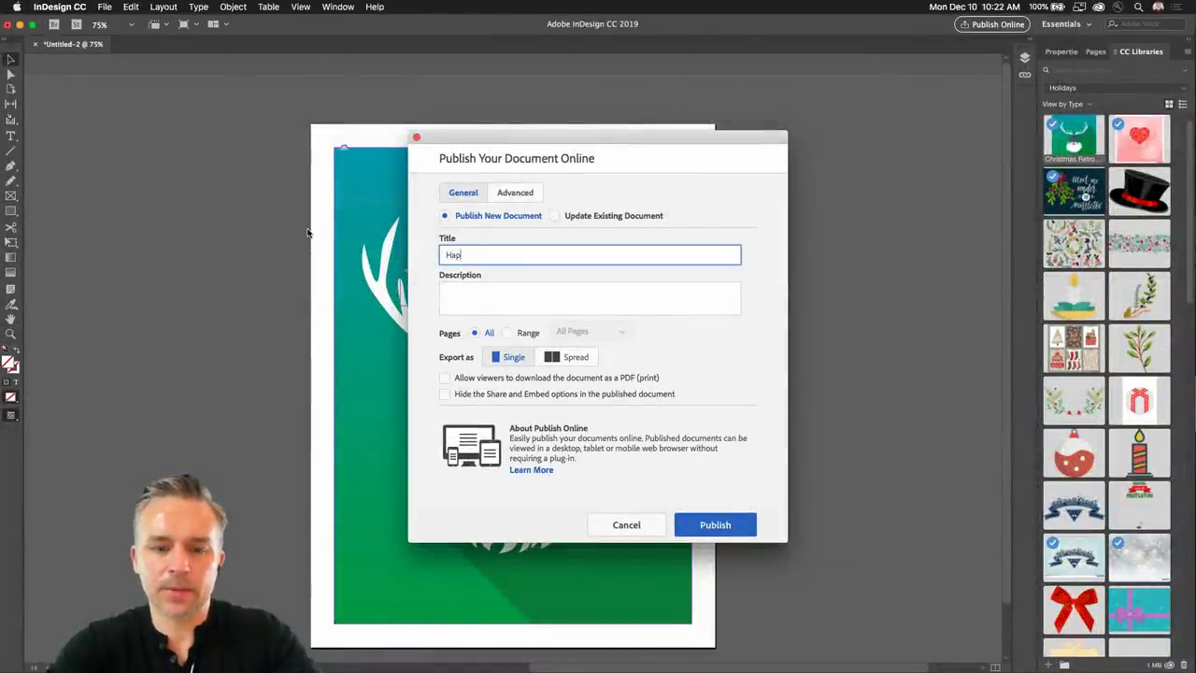
type("Holidays!")
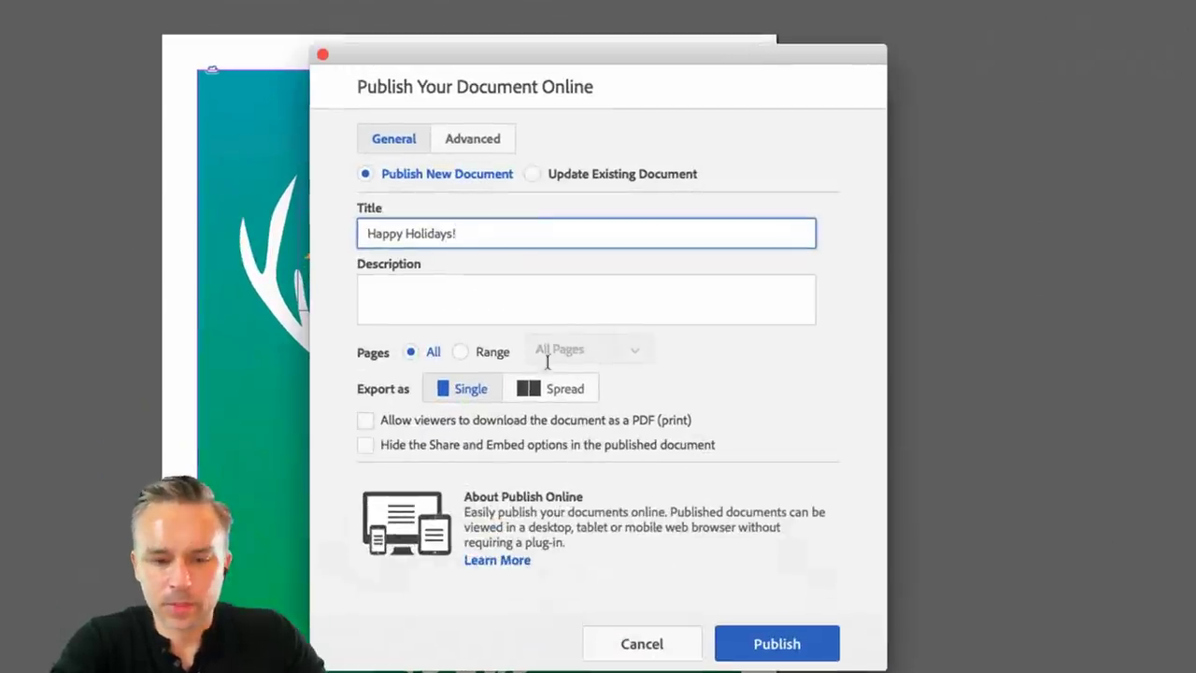
left_click(445, 379)
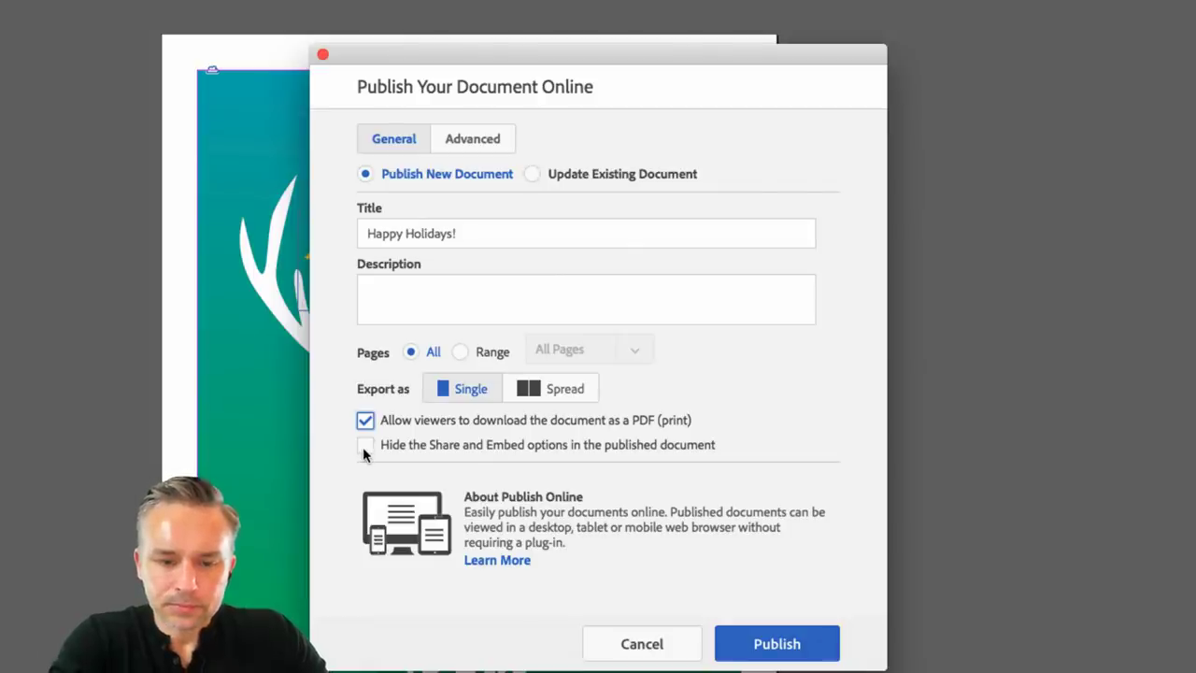
left_click(365, 445)
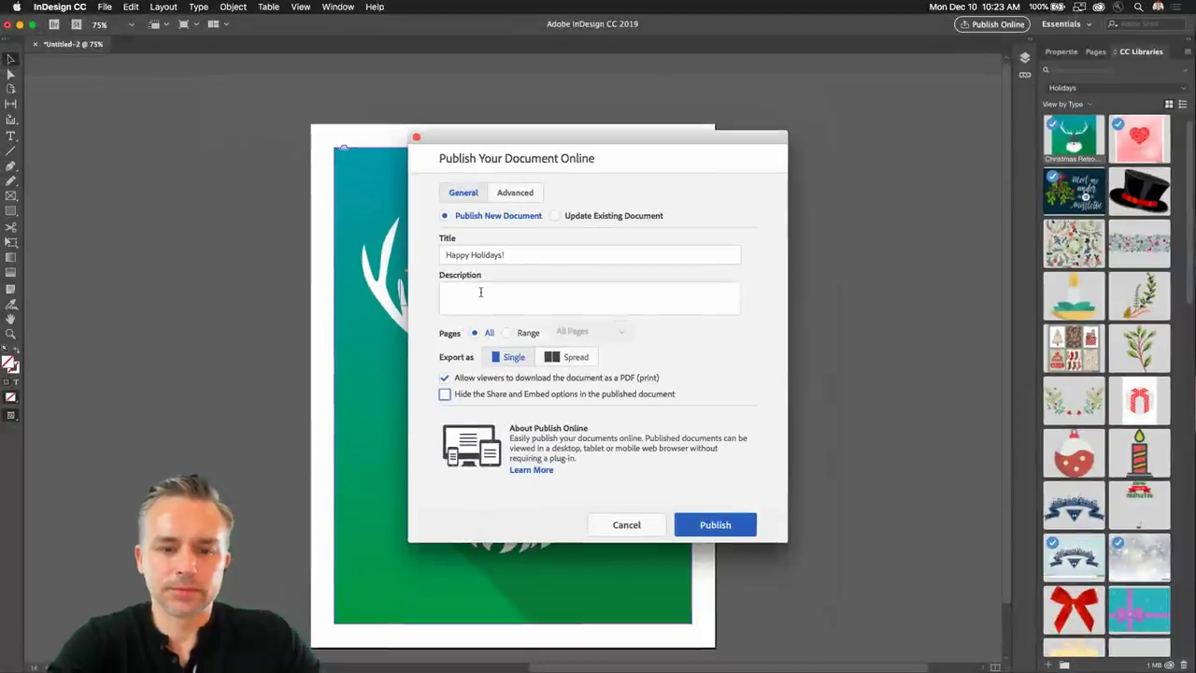
left_click(419, 291)
type("Made on")
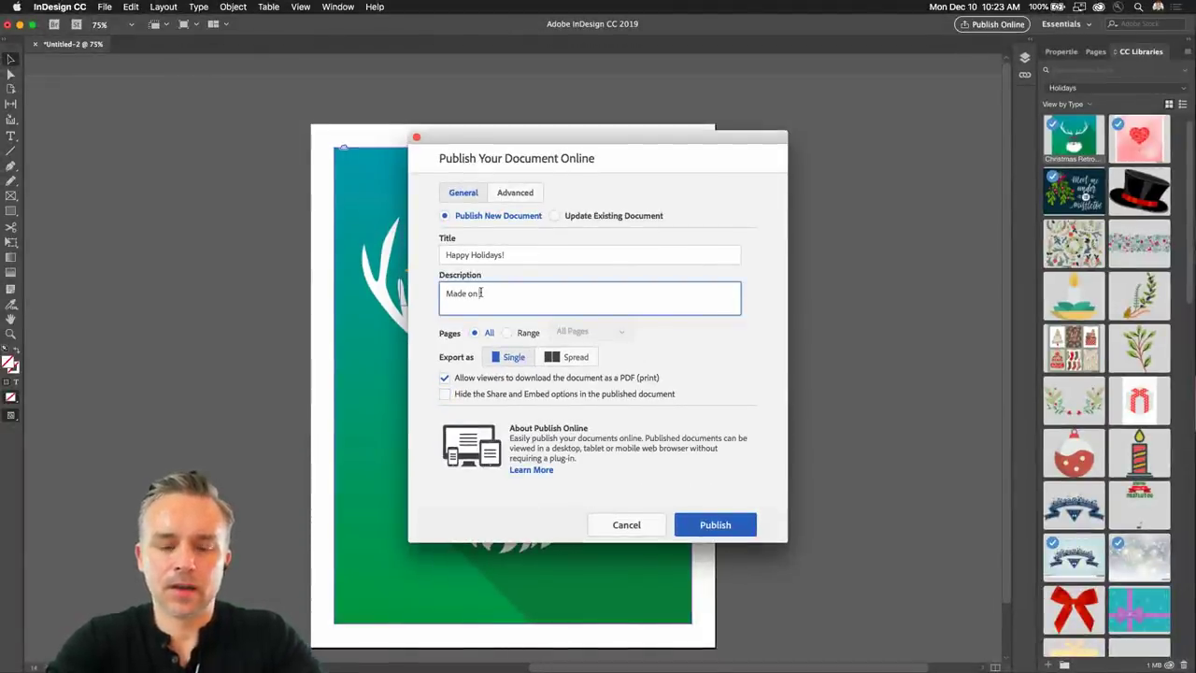
type(" Adobe Liv")
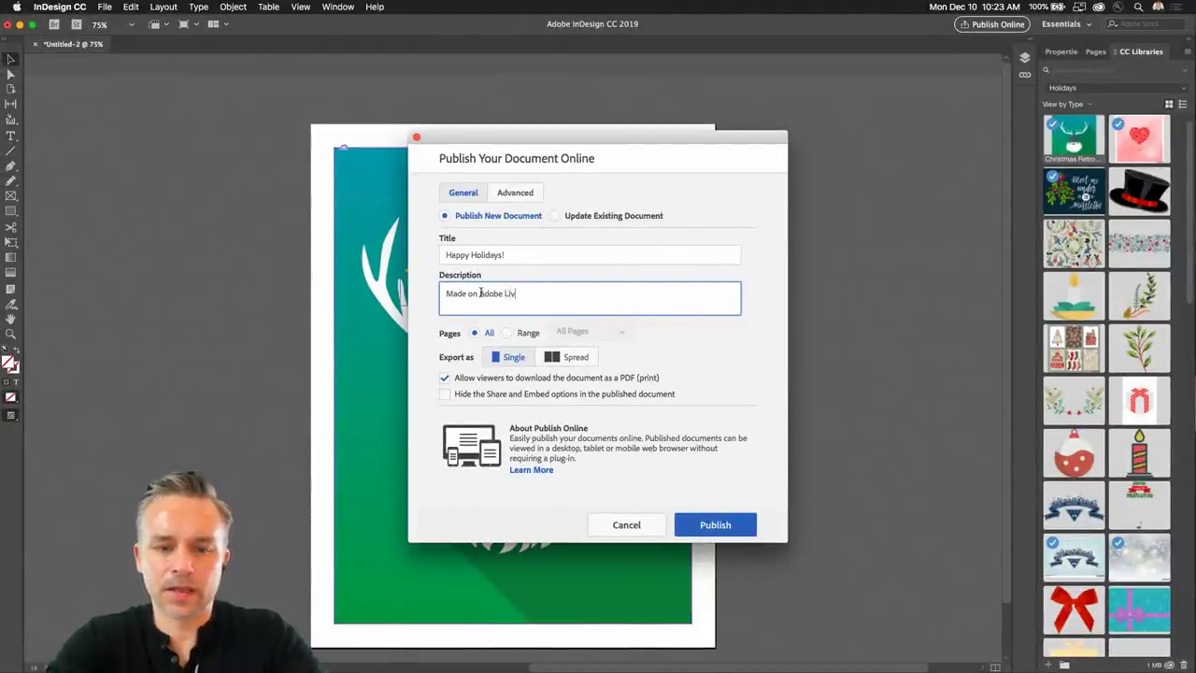
type("e!")
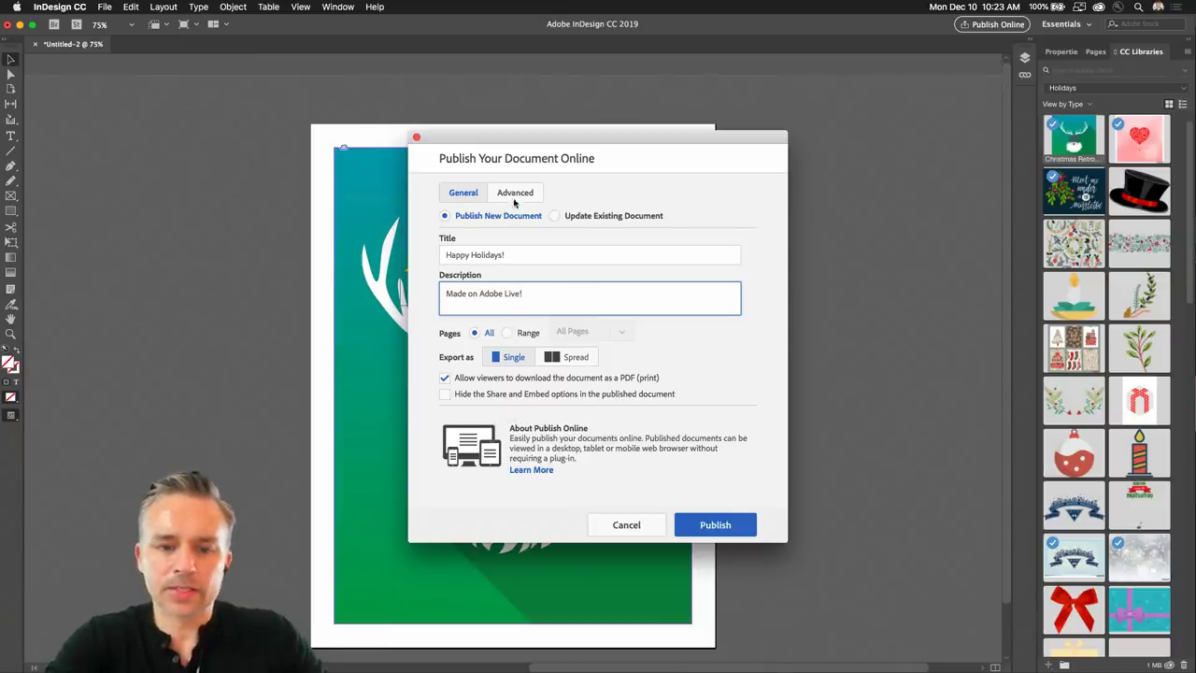
Publish the card online, then share its web link to a Twitter tweet page in Chrome.
left_click(713, 526)
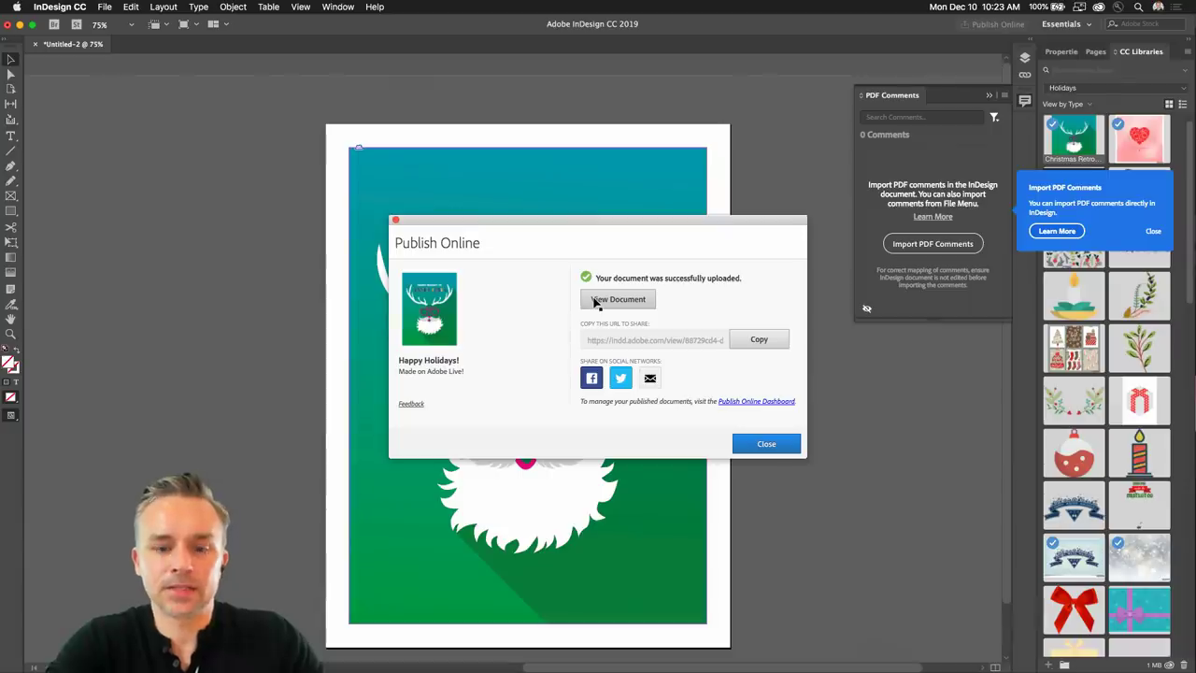
left_click(620, 379)
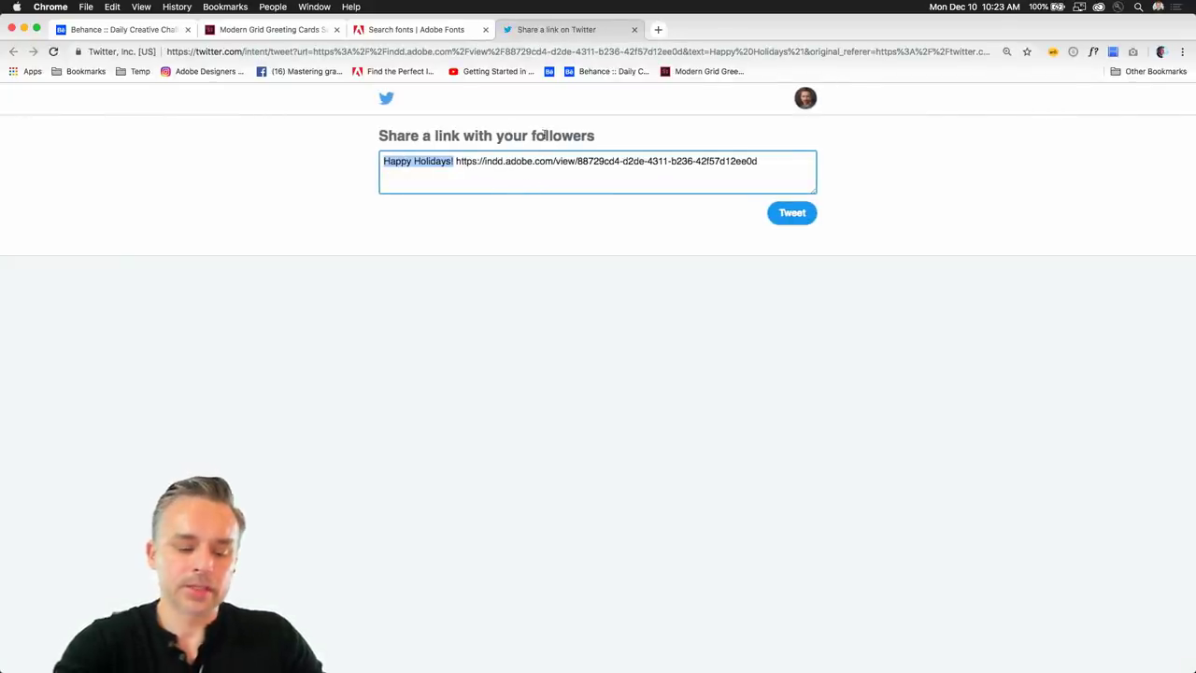
Edit the tweet to read 'Happy Holidays! Made on #adobelive today:' before the card's link.
left_click(415, 161)
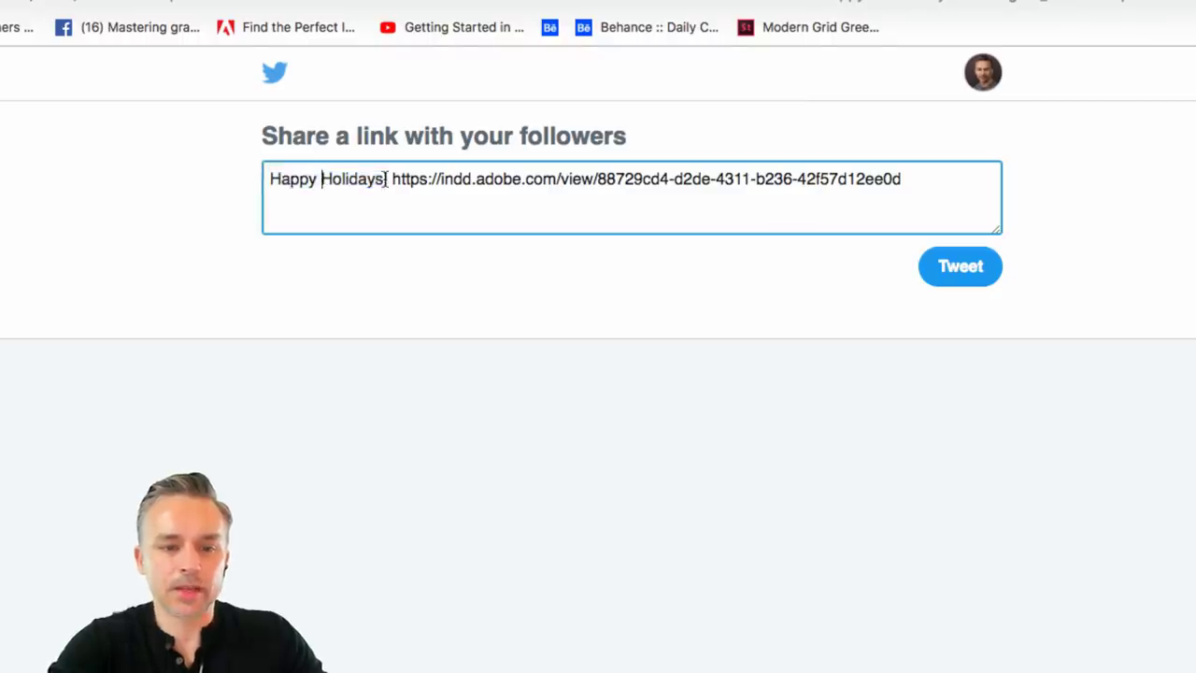
left_click(385, 180)
type("Made on @")
key("BackSpace")
type("#")
key("BackSpace")
type("be")
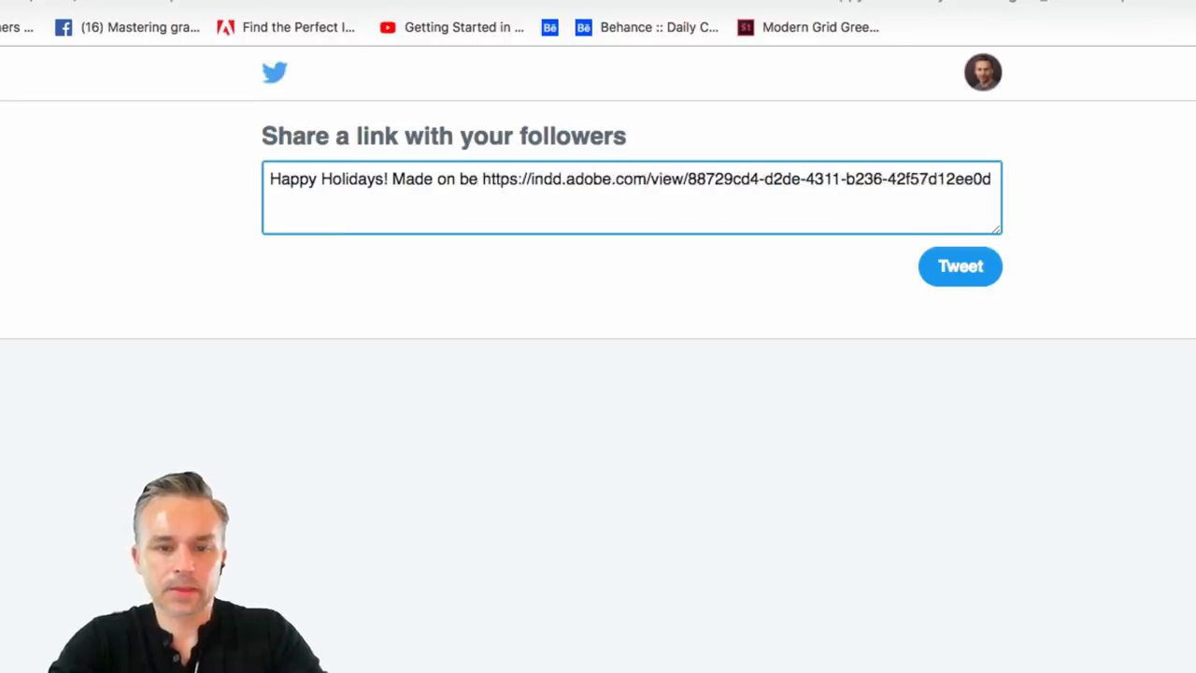
type(".net/live")
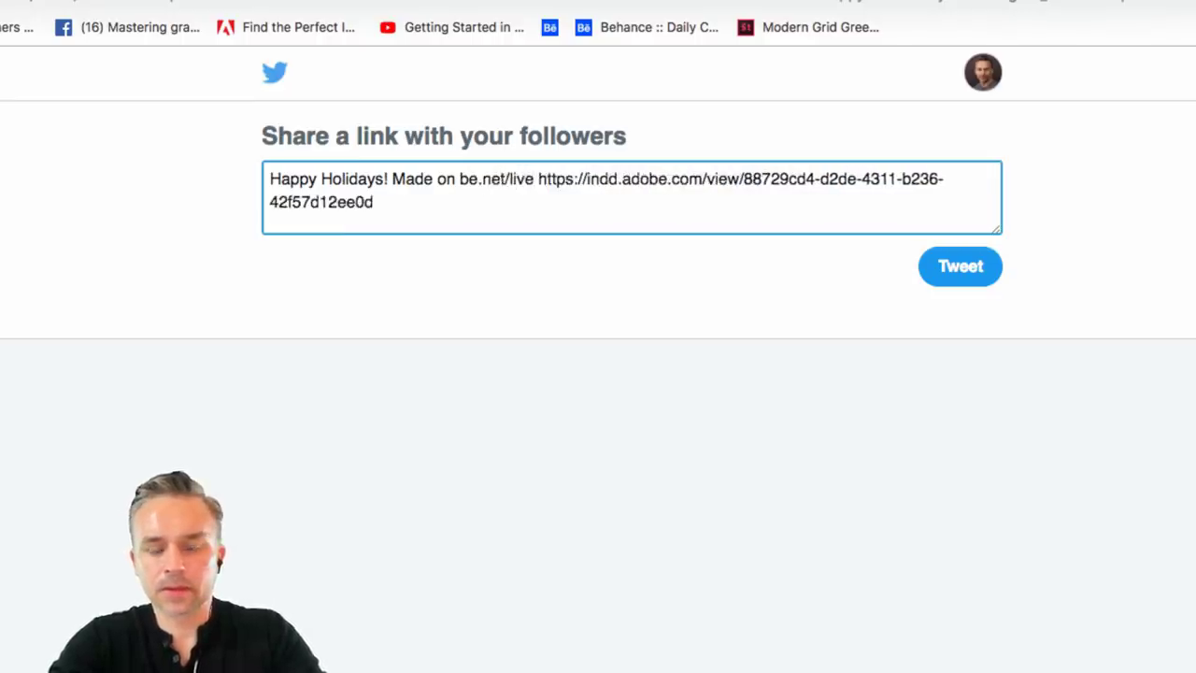
key("BackSpace")
key("BackSpace")
key("BackSpace")
key("BackSpace")
key("BackSpace")
key("BackSpace")
key("BackSpace")
key("BackSpace")
key("BackSpace")
key("BackSpace")
key("BackSpace")
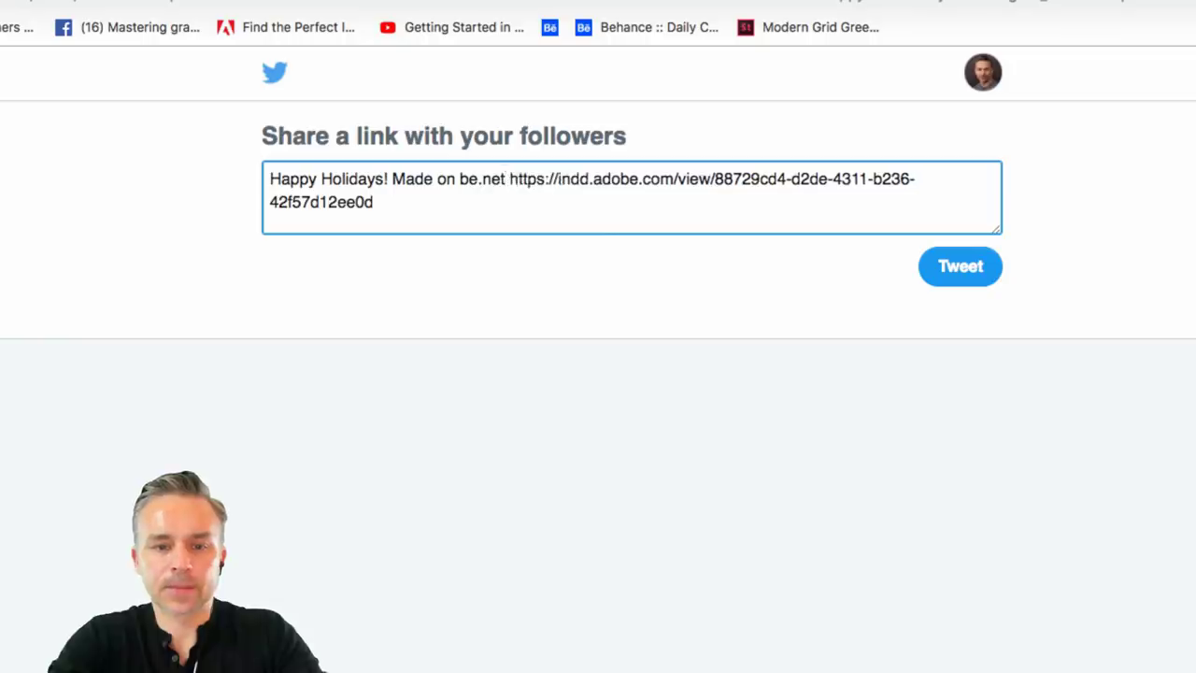
type("@")
key("BackSpace")
type("@")
key("BackSpace")
type("#adobelive ")
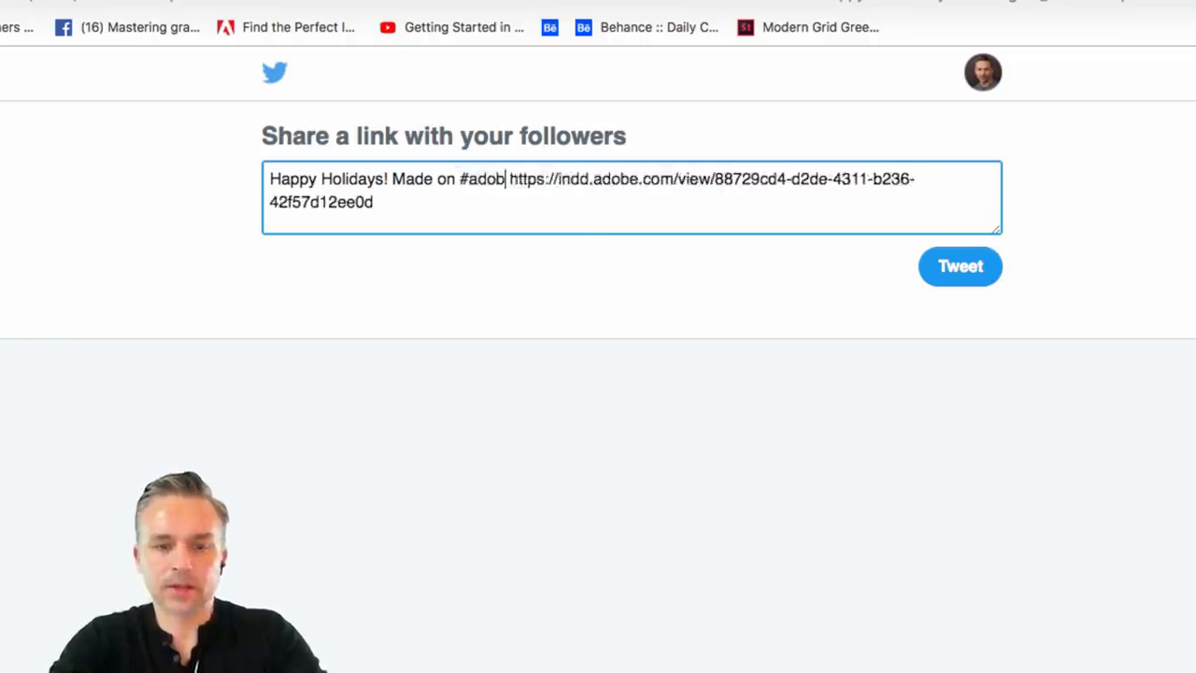
type("today:")
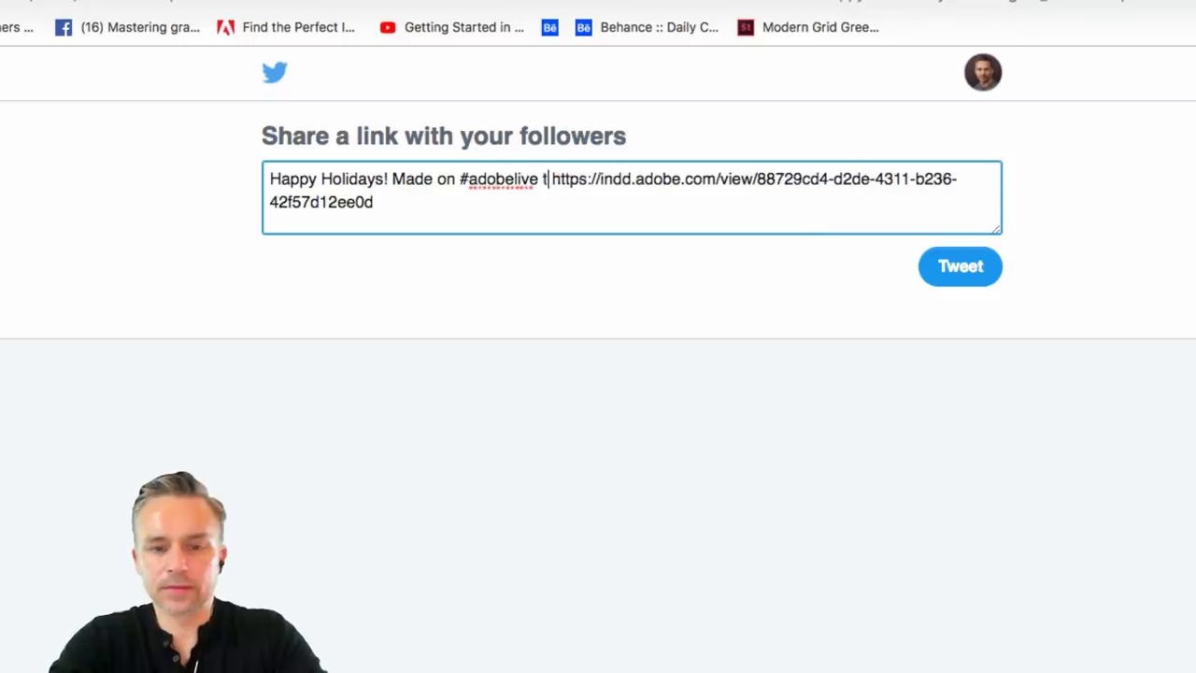
key("BackSpace")
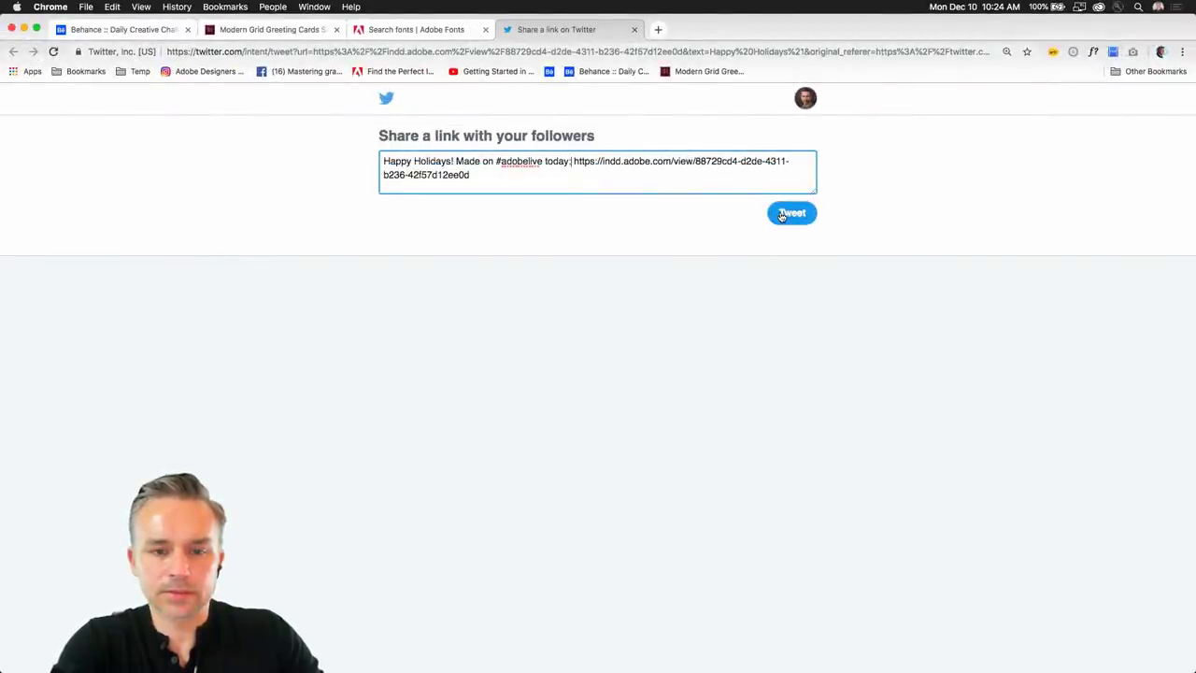
Post the tweet and find it on the profile's Tweets timeline.
left_click(791, 213)
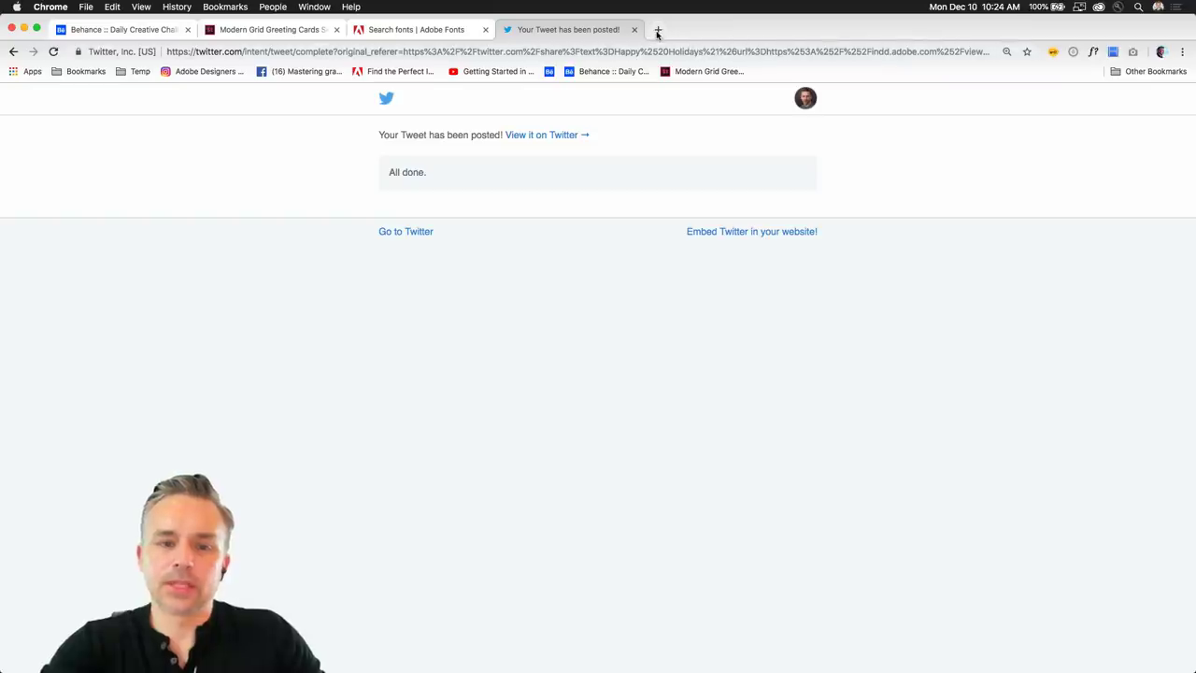
left_click(387, 101)
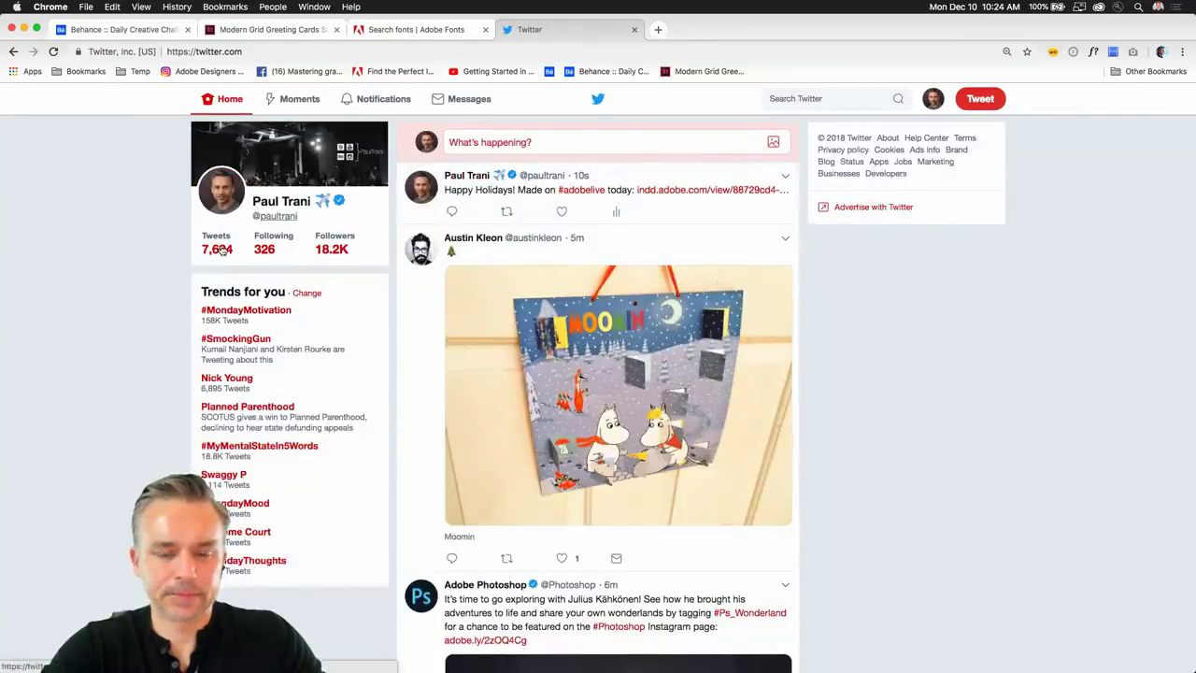
left_click(222, 249)
scroll(644, 318, "down", 5)
scroll(574, 306, "up", 2)
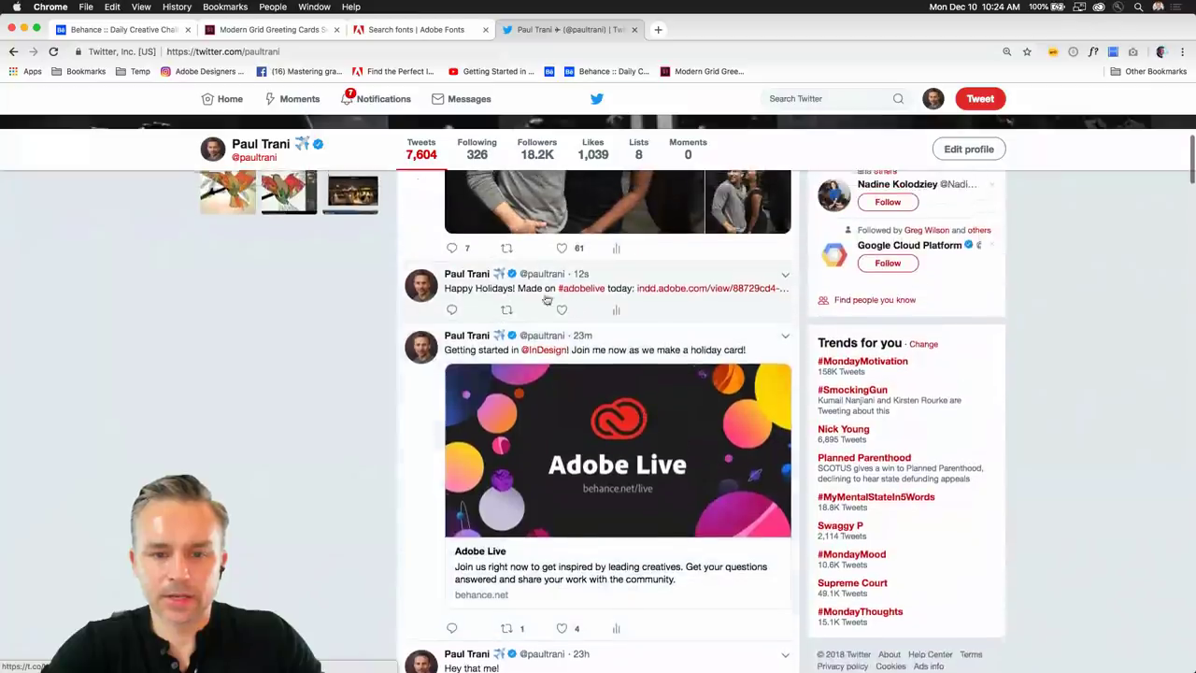
Open the indd.adobe.com link and zoom in on the card's name lettering.
left_click(678, 293)
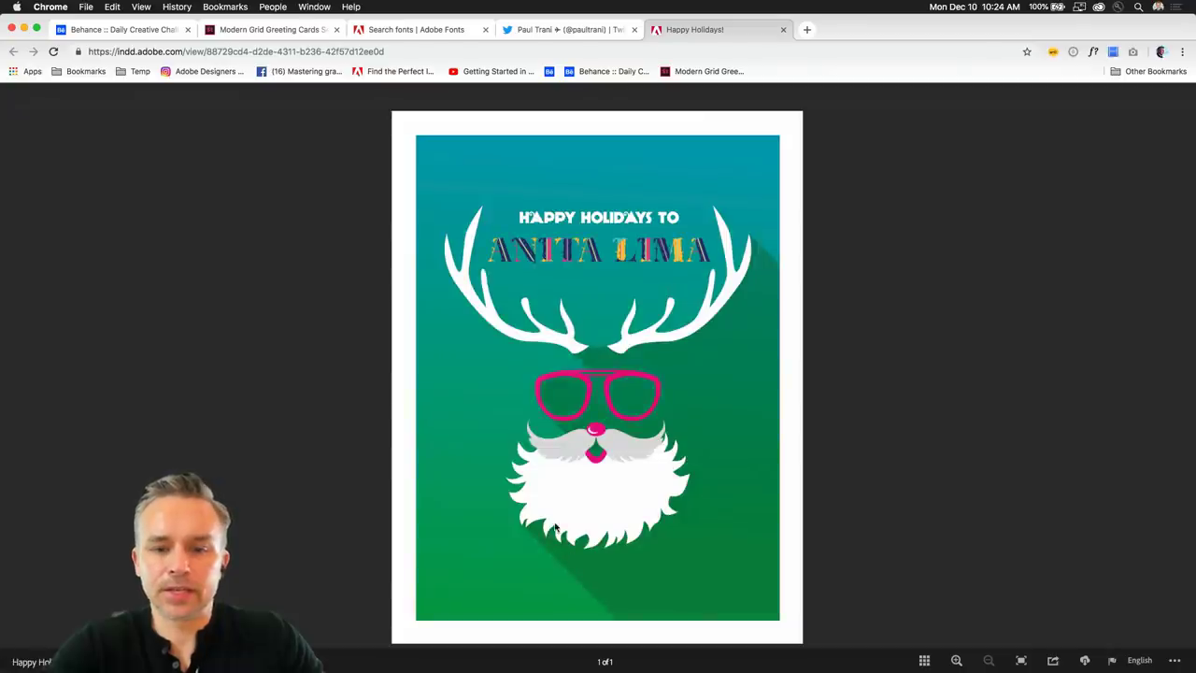
left_click(957, 660)
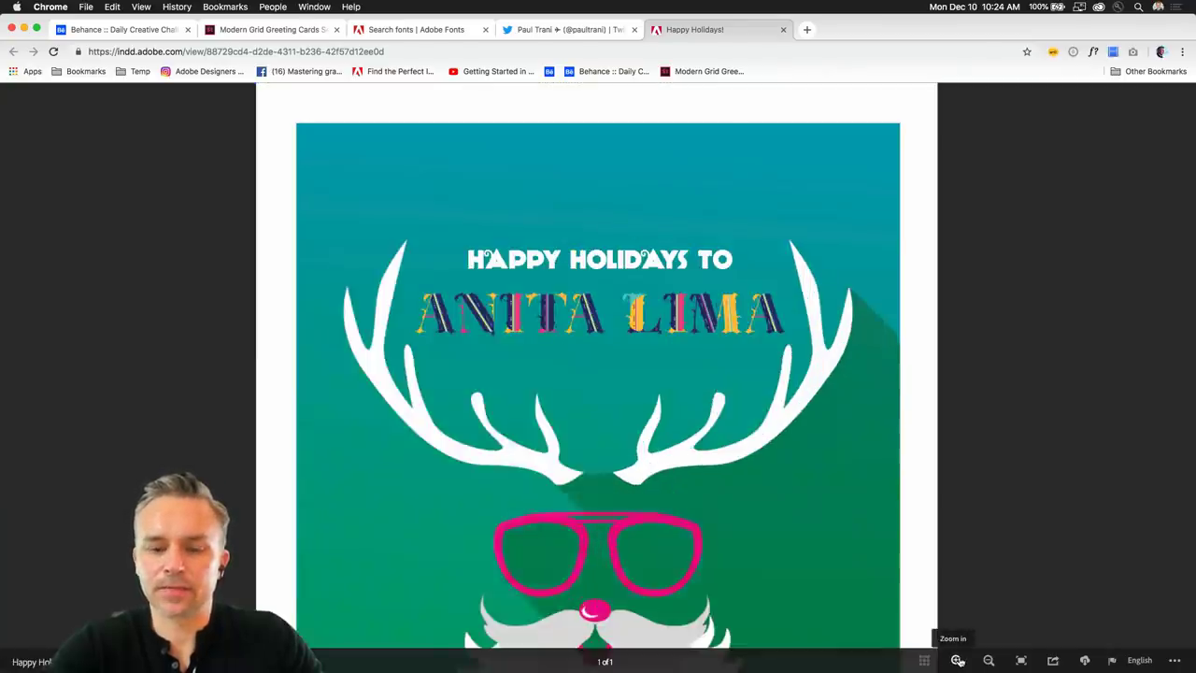
left_click(957, 660)
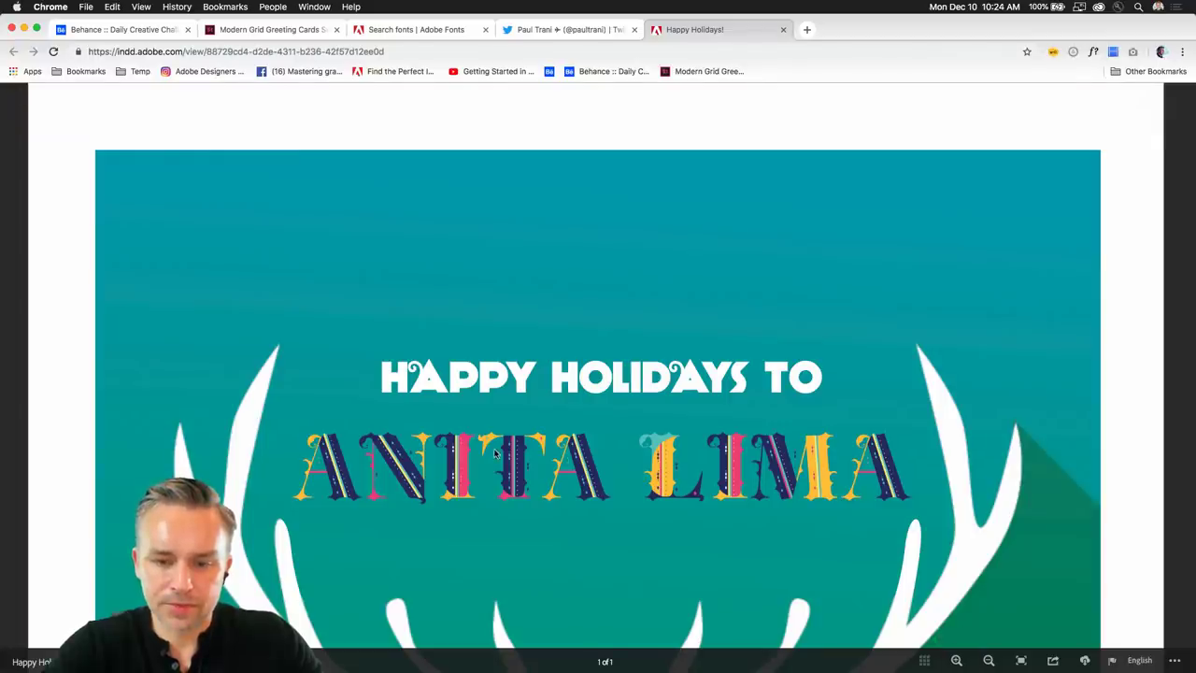
left_click(957, 660)
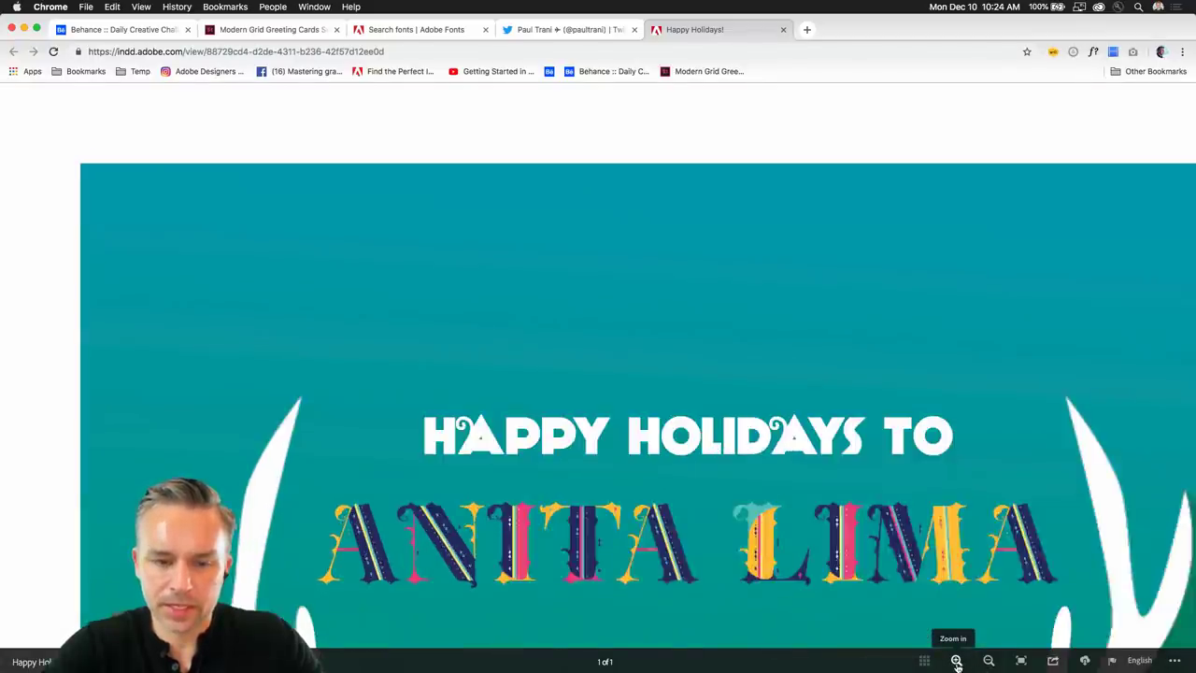
left_click(957, 659)
Zoom back out to fit the whole card, then minimize Chrome.
left_click(987, 662)
left_click(987, 662)
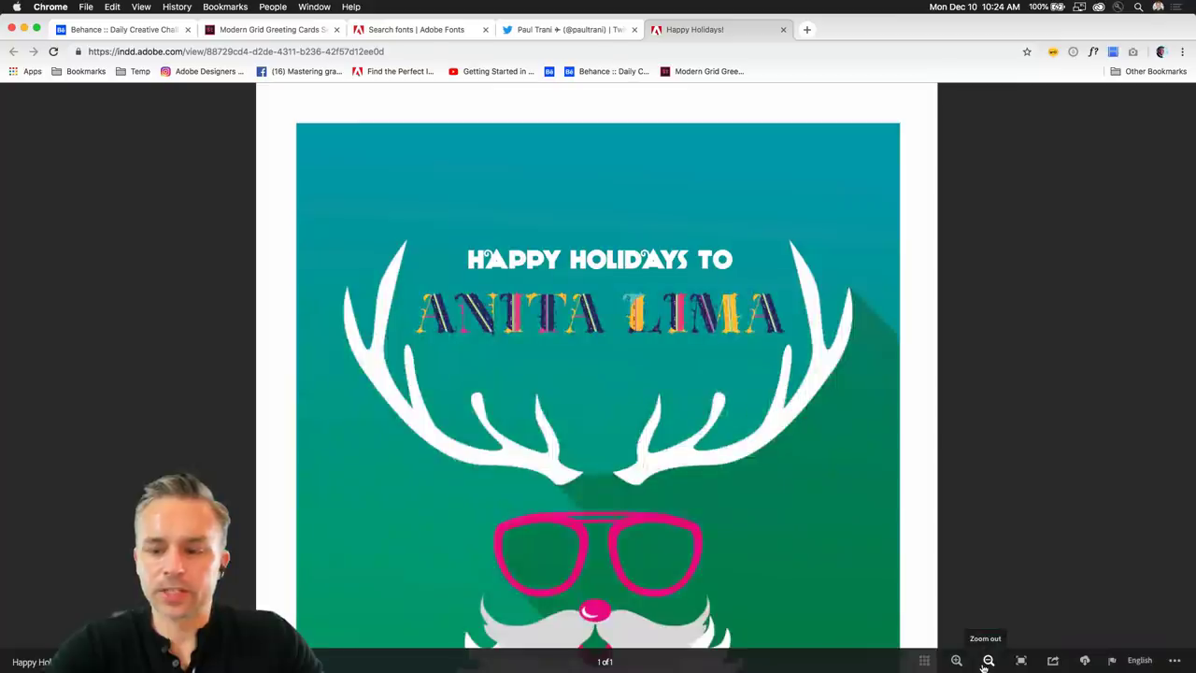
left_click(987, 662)
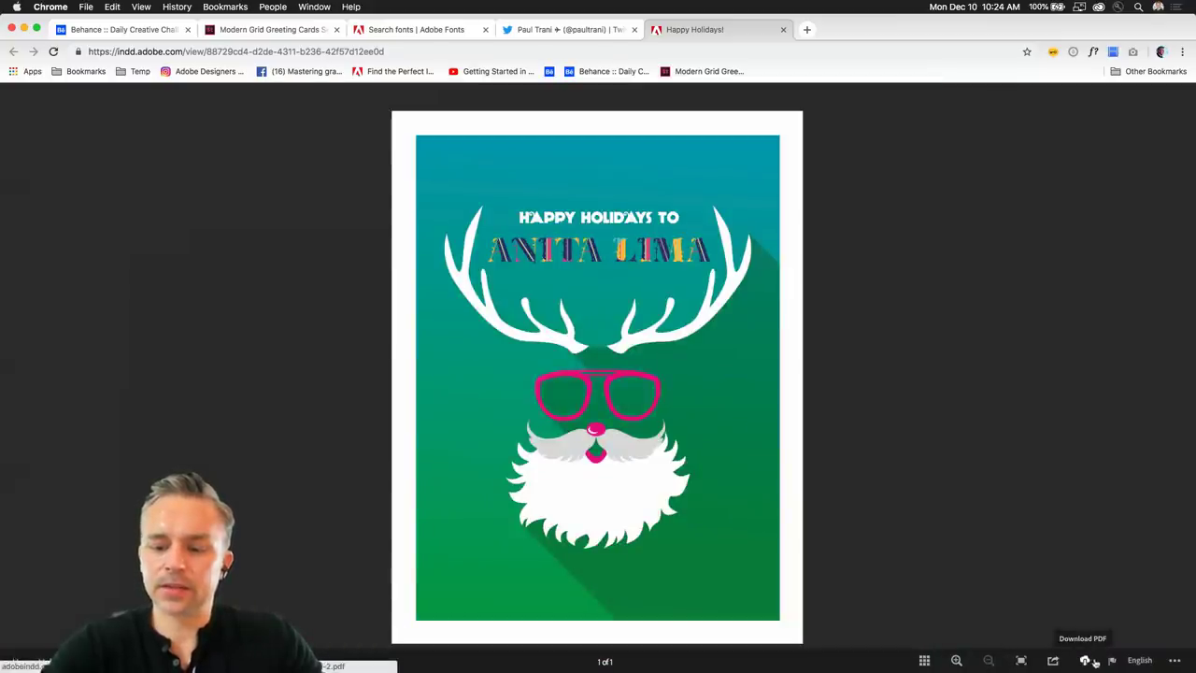
left_click(23, 29)
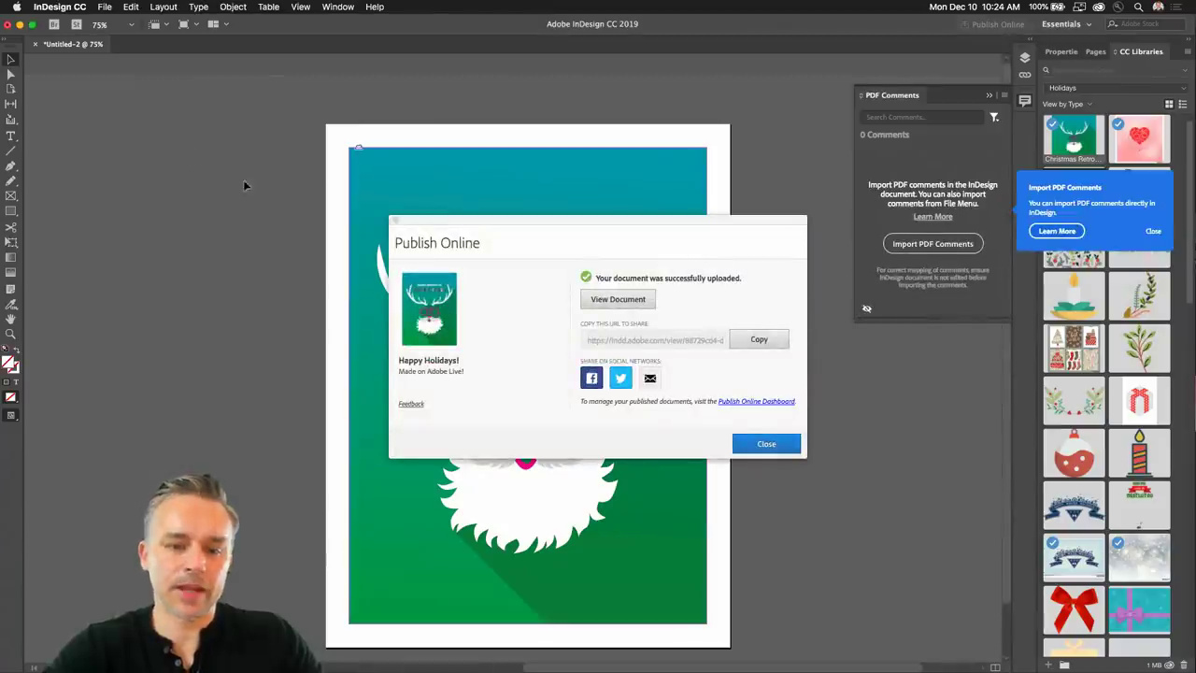
Close the Publish Online confirmation, the PDF Comments panel and the Import PDF Comments tip.
left_click(761, 444)
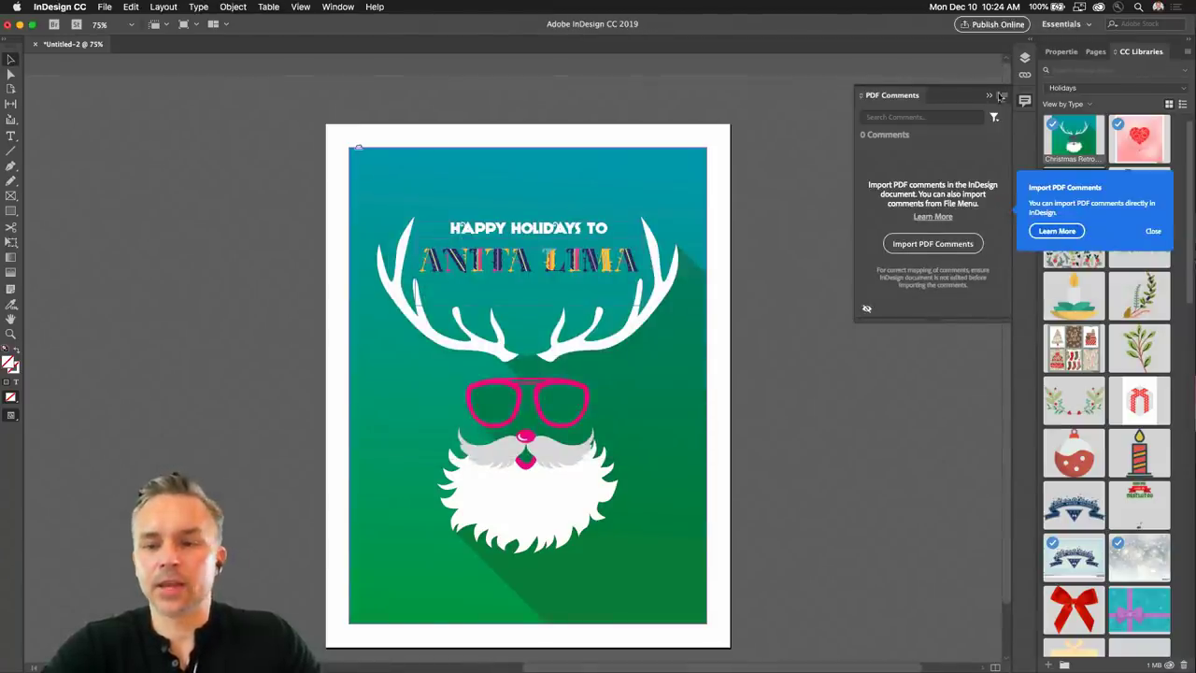
left_click(988, 95)
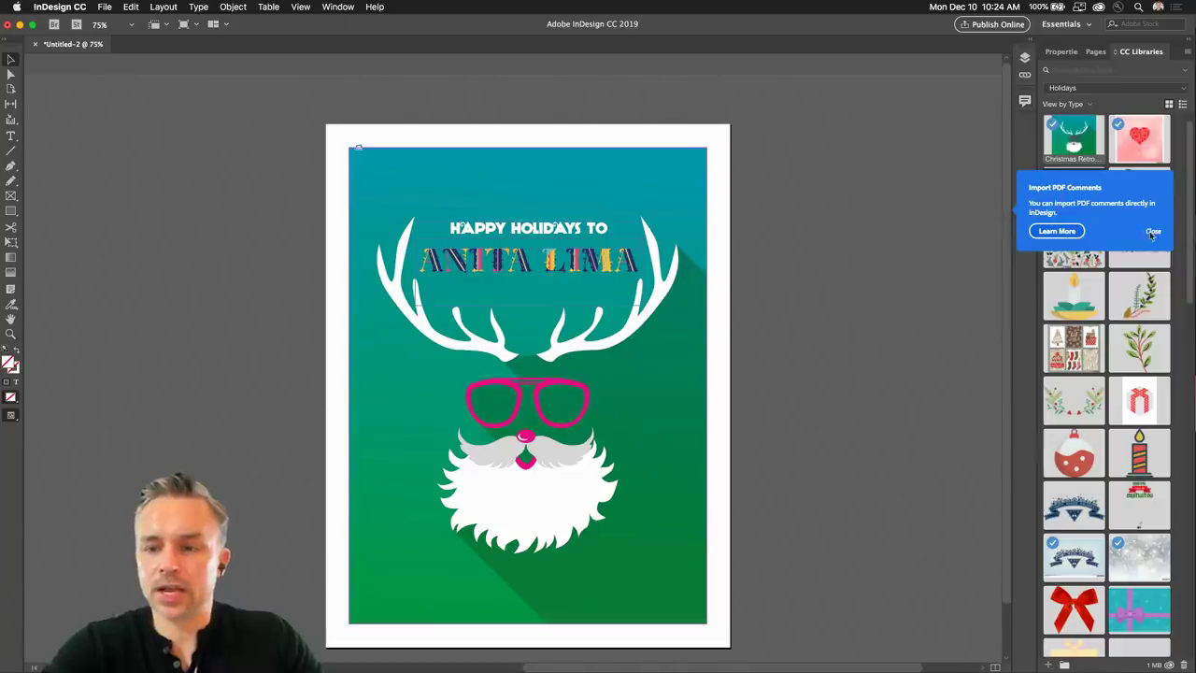
left_click(1152, 232)
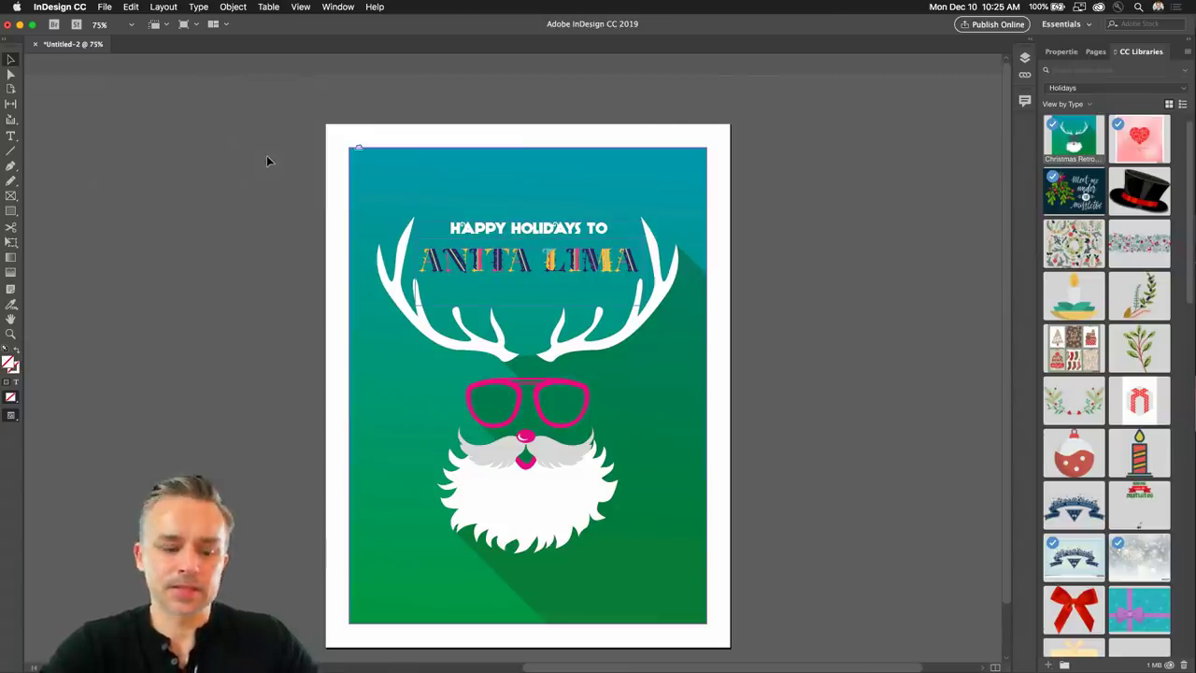
Save Untitled-2 as HappyHolidays.indd in the Desktop's Holiday Card folder.
key("super+s")
key("BackSpace")
type("Happy")
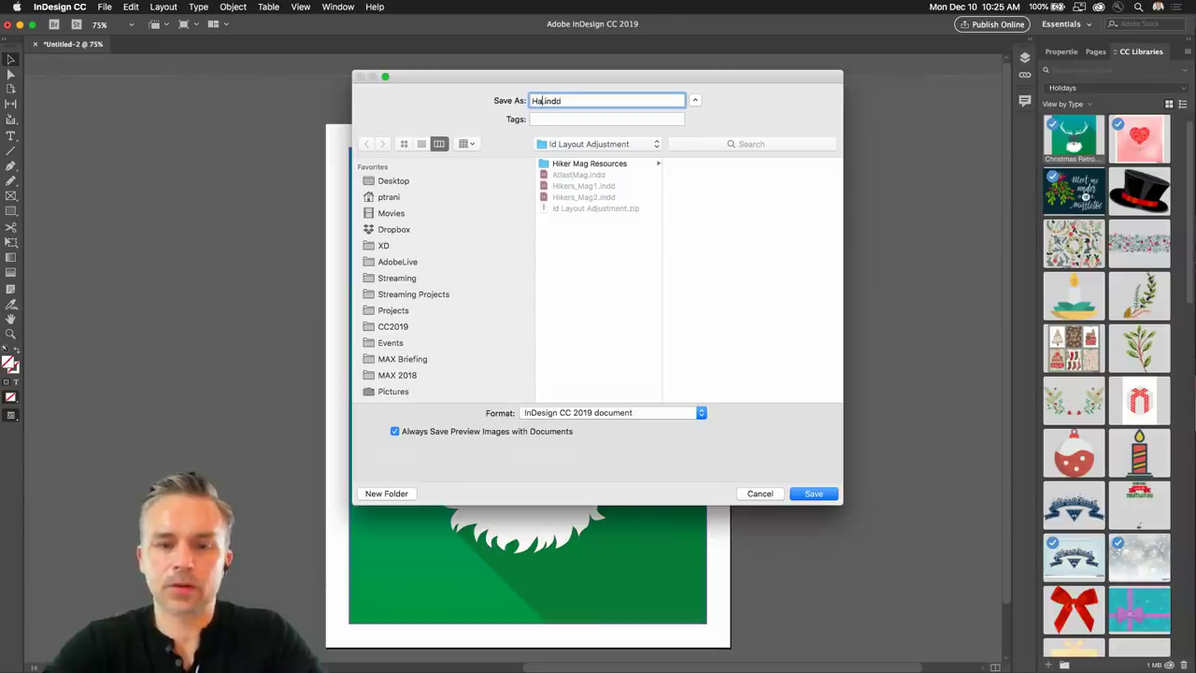
type("Holida")
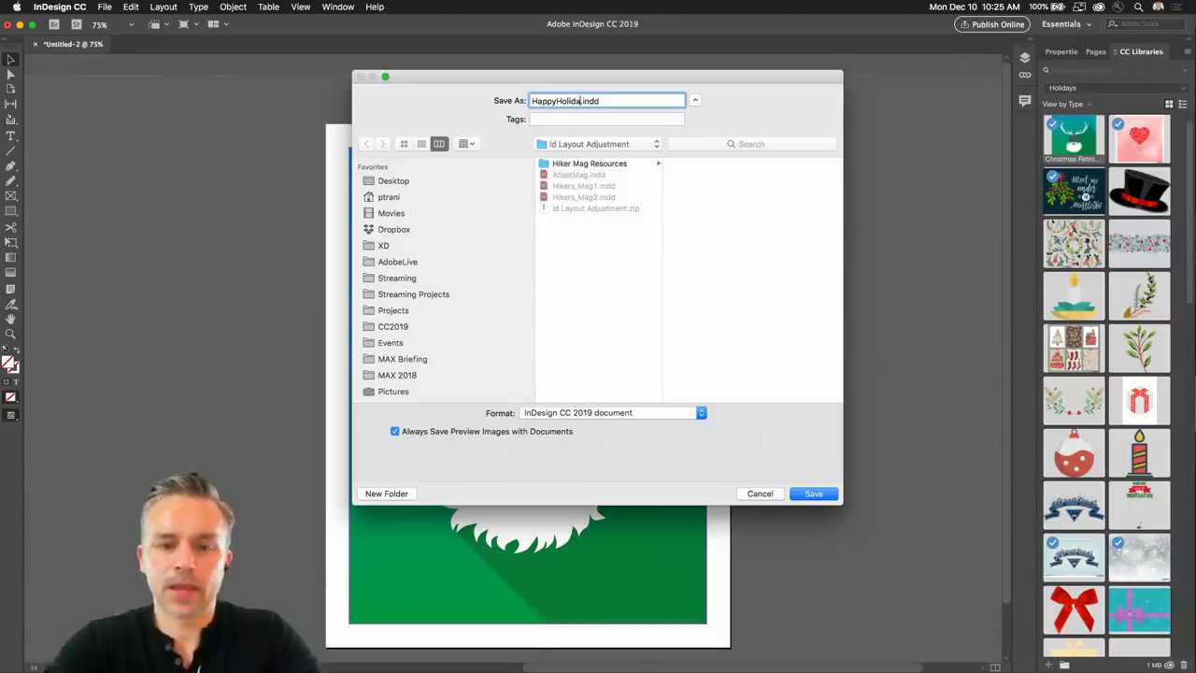
type("ys")
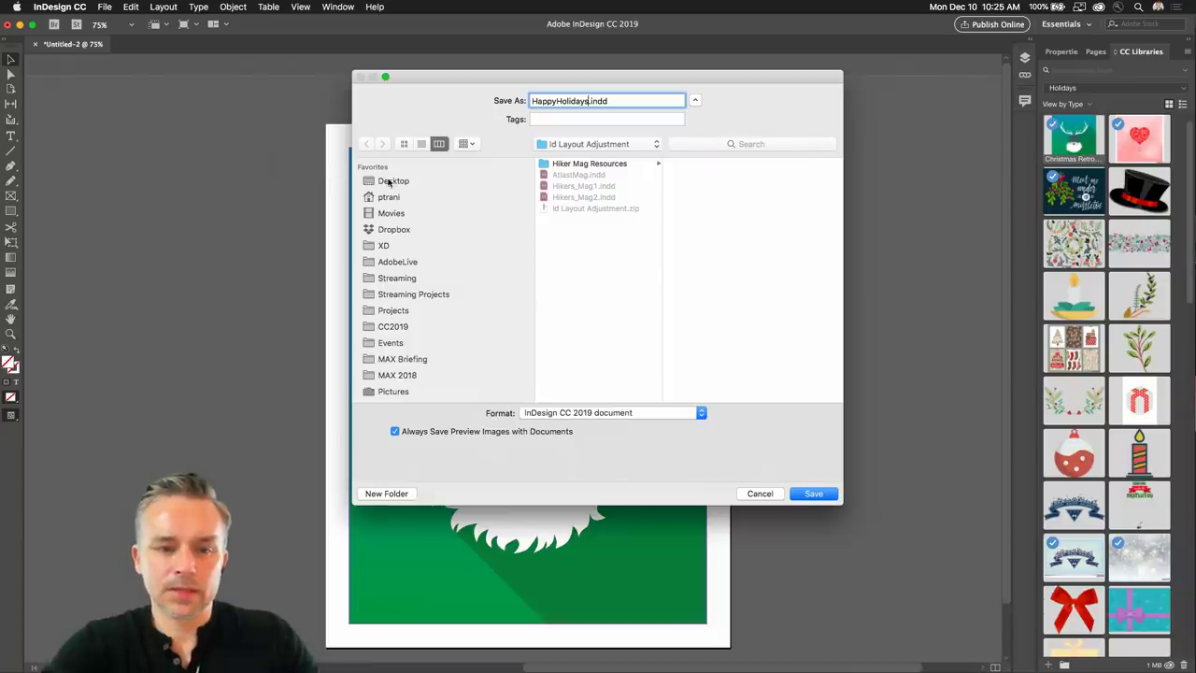
key("super+d")
left_click(593, 176)
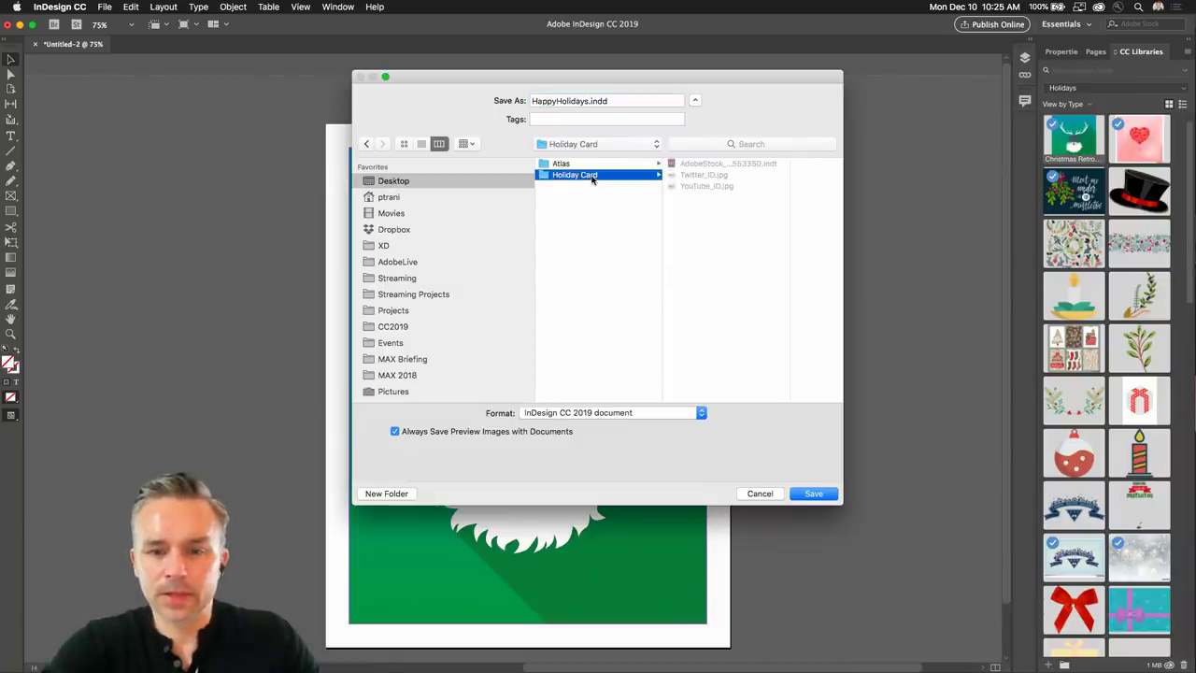
left_click(814, 493)
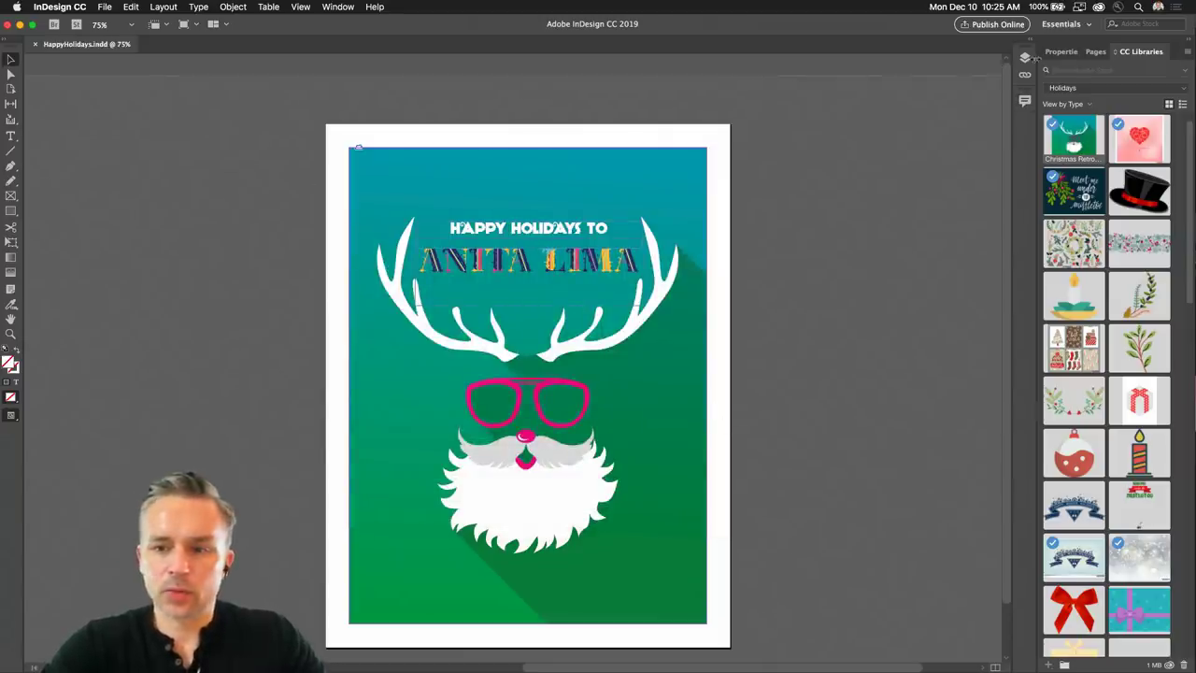
Preview other fonts on the HAPPY HOLIDAYS TO heading, keep Anagram, and close the document.
left_click(1061, 51)
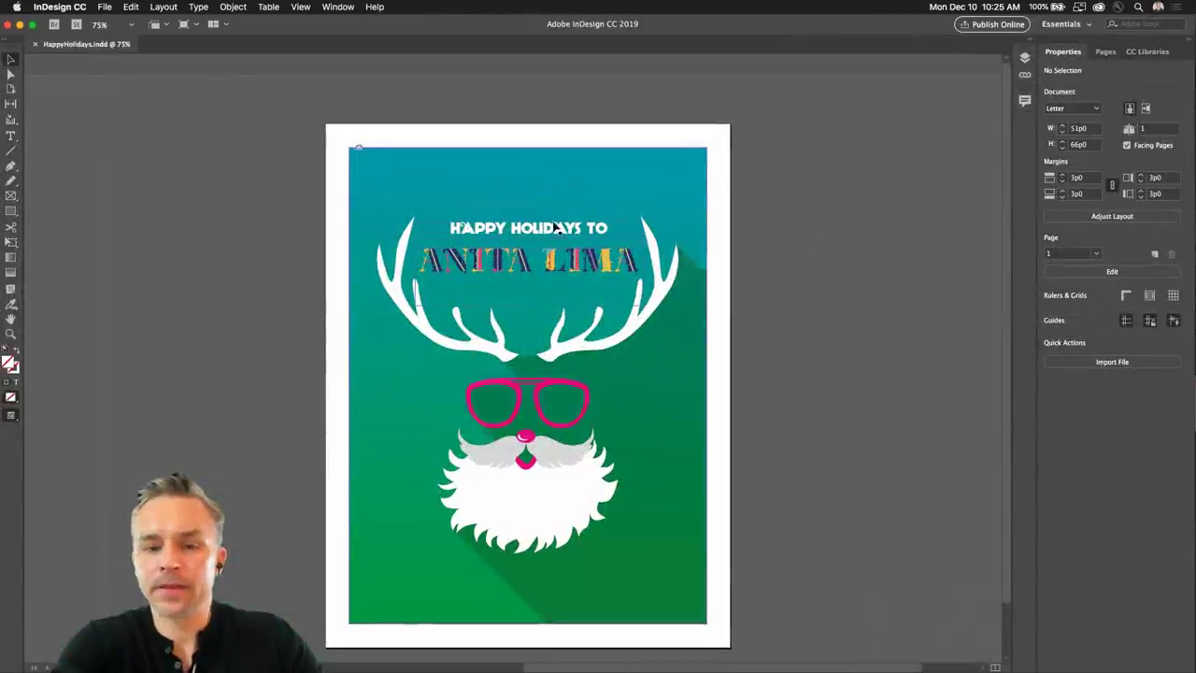
left_click(502, 236)
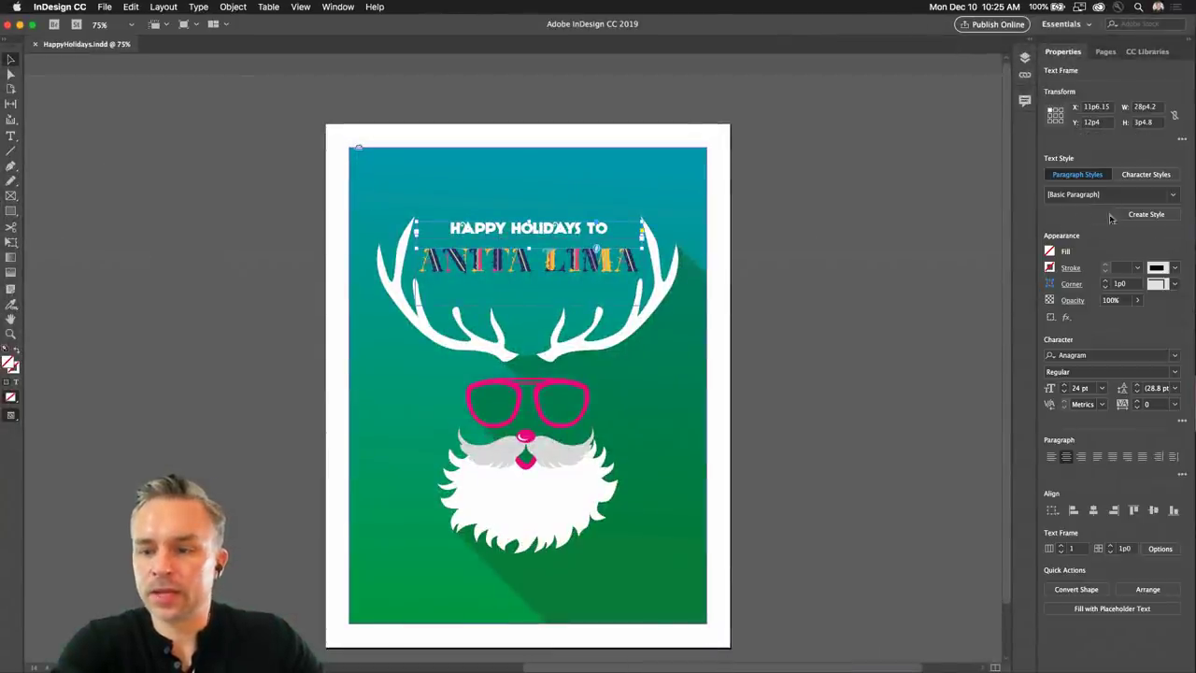
left_click(1177, 356)
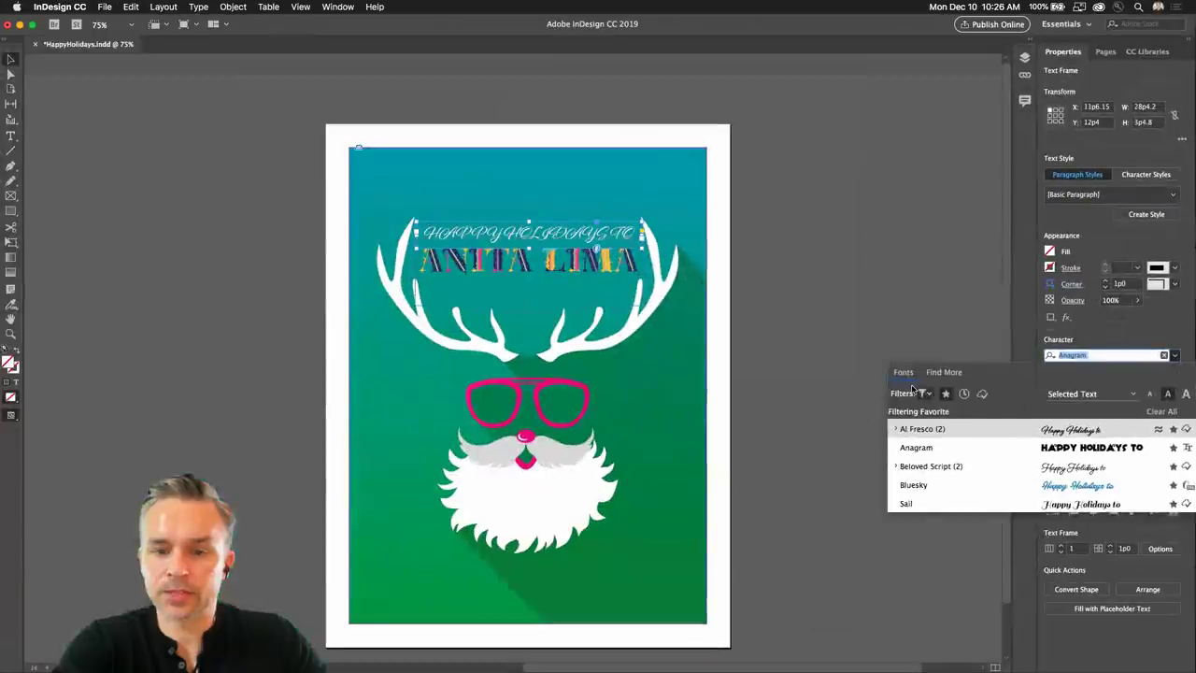
left_click(232, 162)
left_click(35, 44)
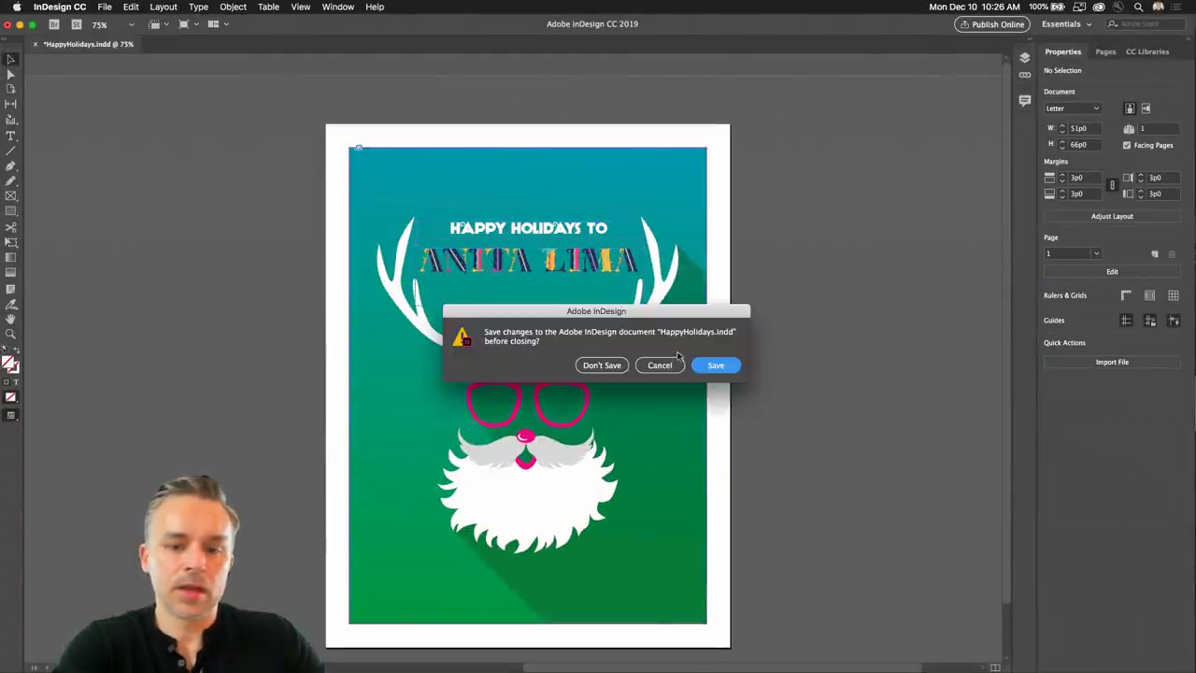
Save changes to HappyHolidays.indd, minimize InDesign and Photoshop, and close the Finder window.
key("Return")
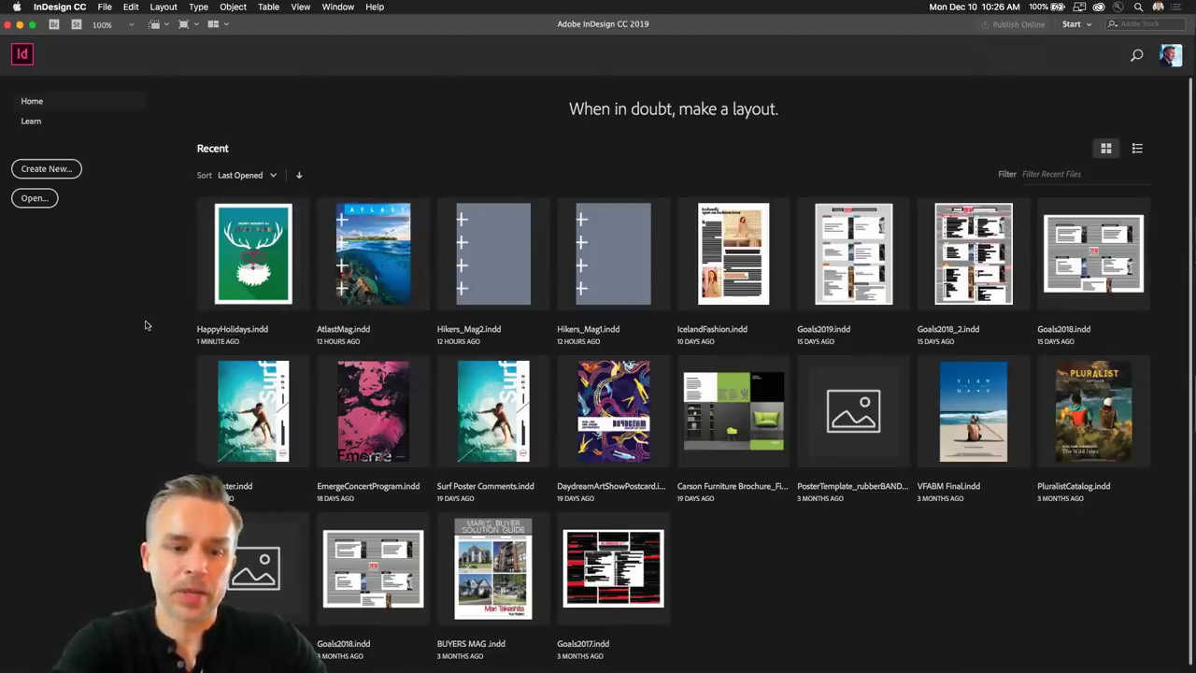
left_click(19, 26)
left_click(20, 26)
left_click(685, 44)
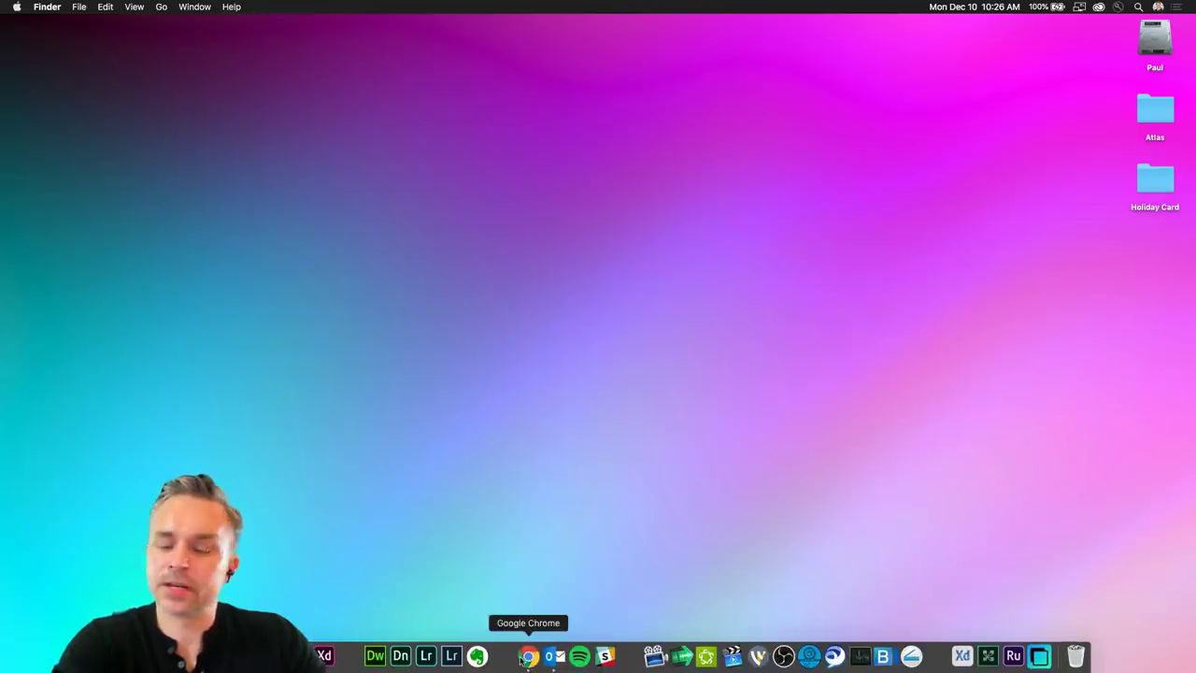
Bring Chrome forward and show the Modern Grid Greeting Cards Set page on Adobe Stock.
left_click(528, 667)
left_click(408, 32)
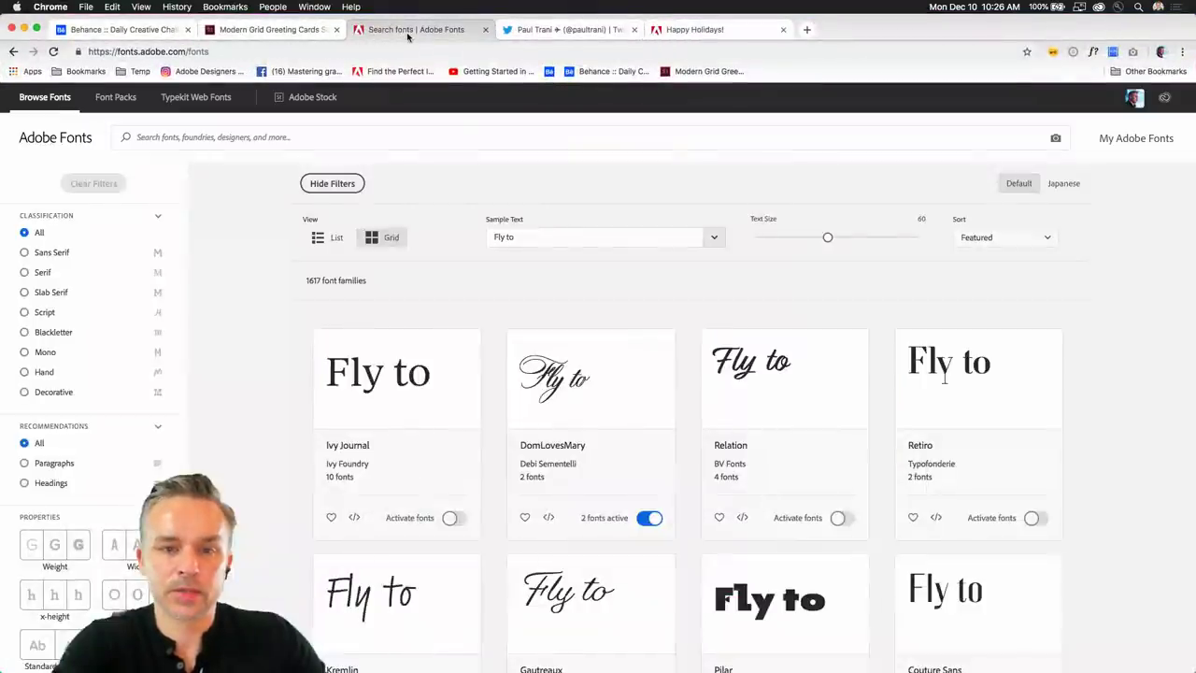
left_click(245, 30)
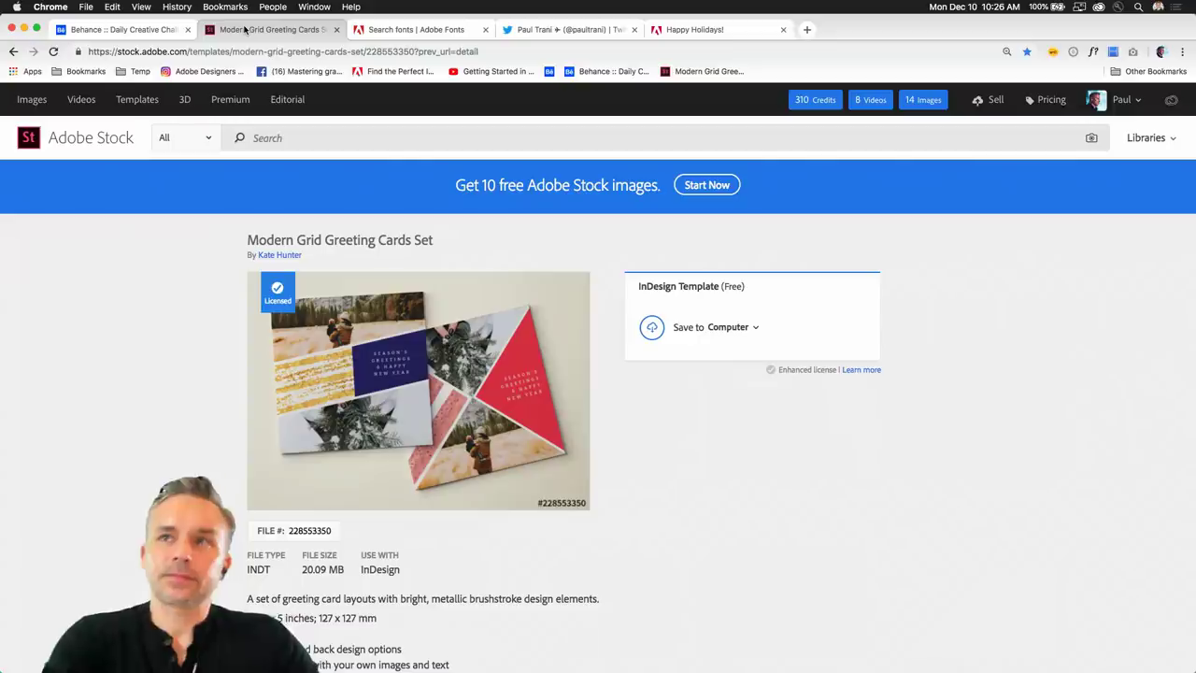
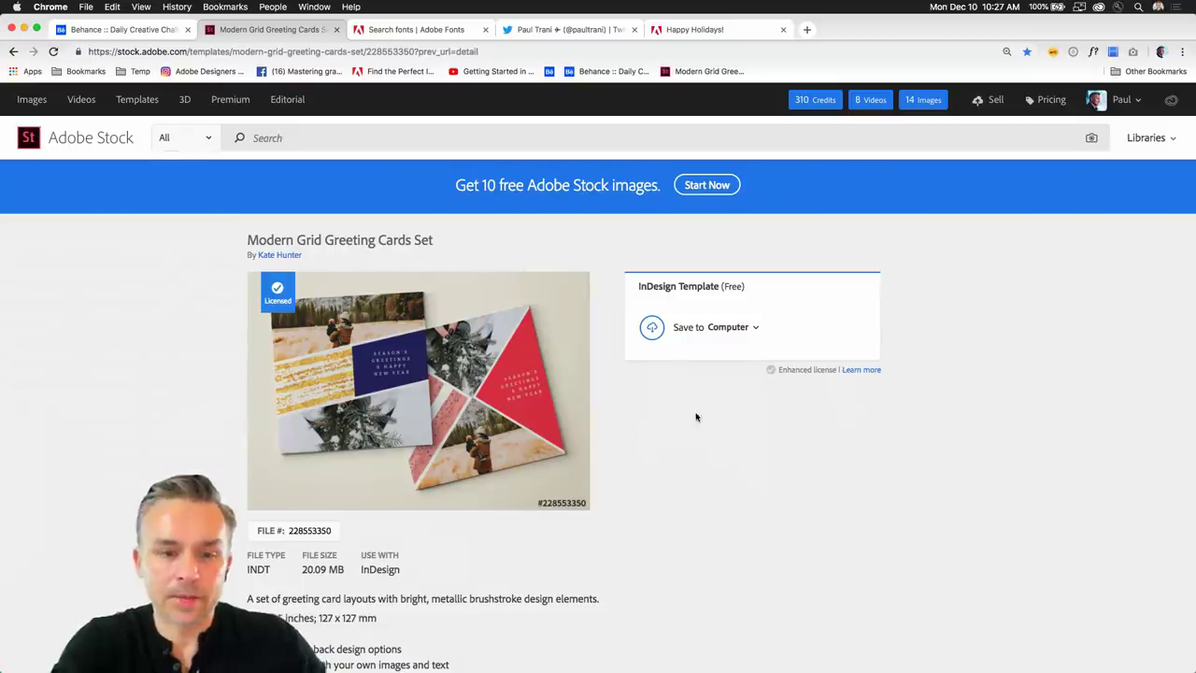
Copy the published Happy Holidays card's web link, then go to the Behance Daily Creative Challenge tab.
left_click(502, 54)
key("super+c")
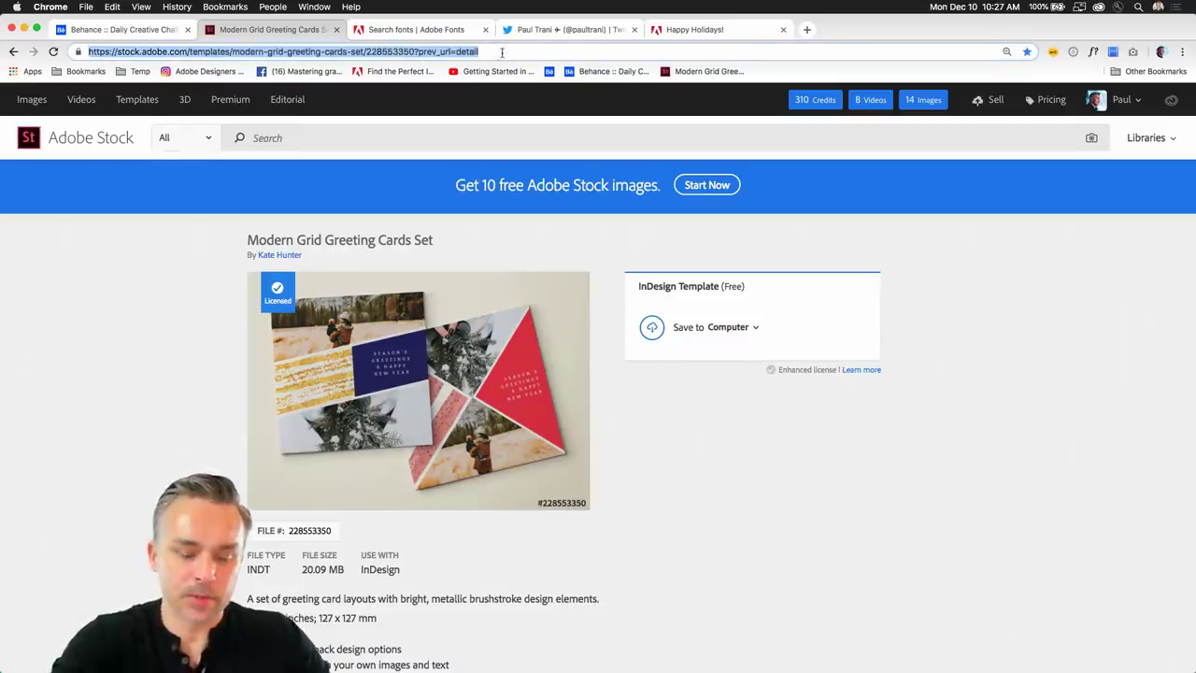
left_click(566, 29)
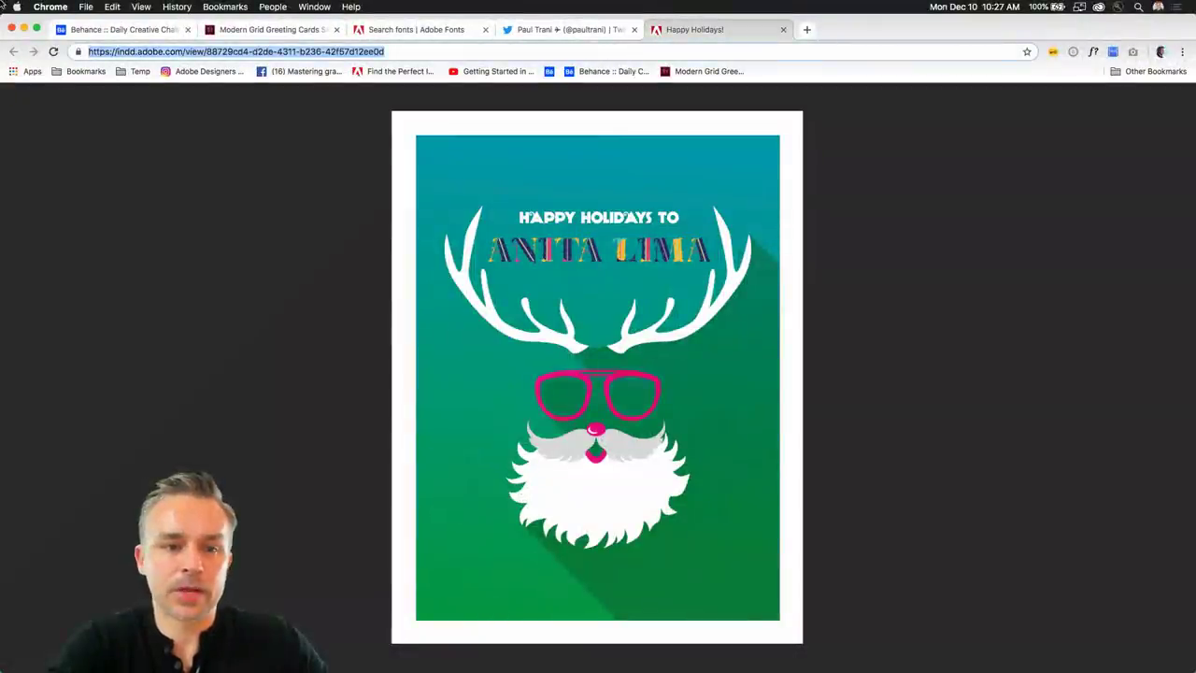
left_click(103, 31)
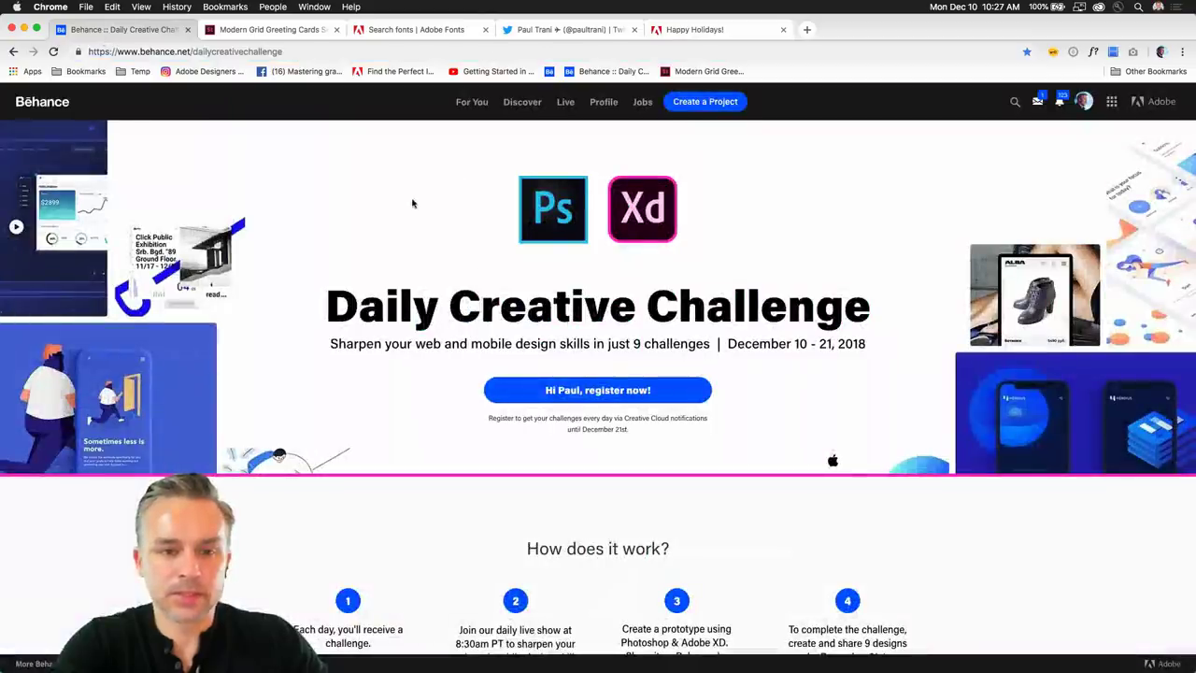
Load behance.net/live and post the holiday card link in the Live chat.
left_click(201, 50)
left_click_drag(193, 51, 306, 143)
type("live")
key("Return")
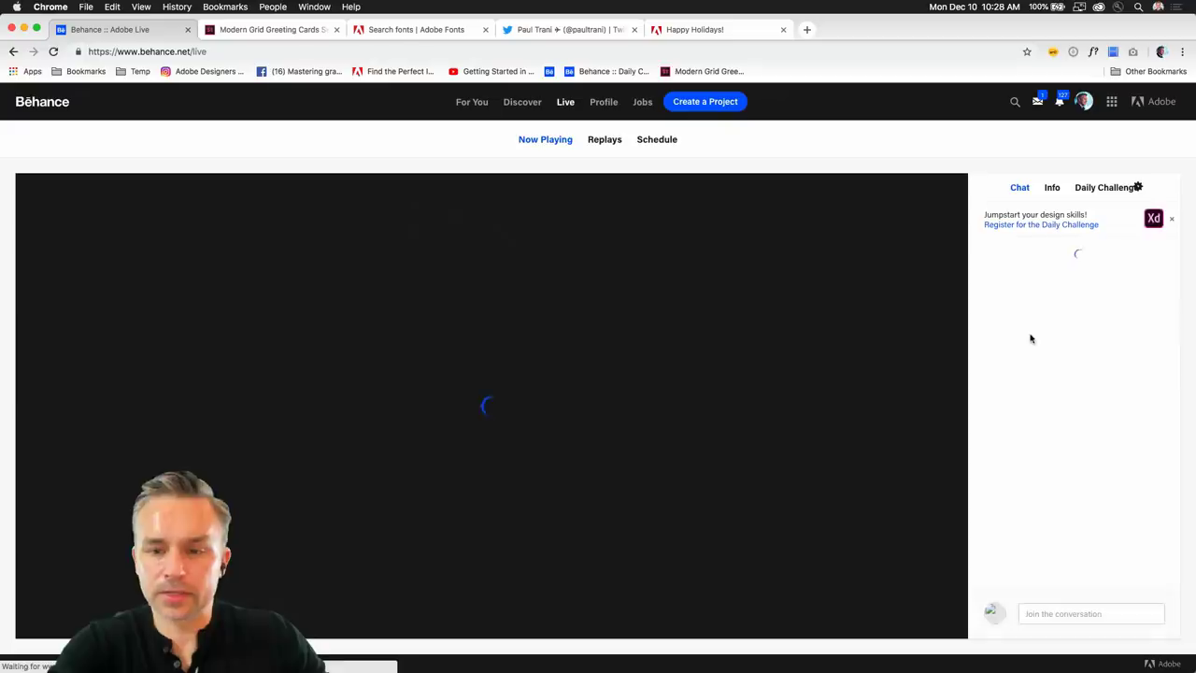
left_click(1051, 613)
type("https://indd.adobe.com/view/88729cd4-d2de-4311-b236-42f57d12ee0d")
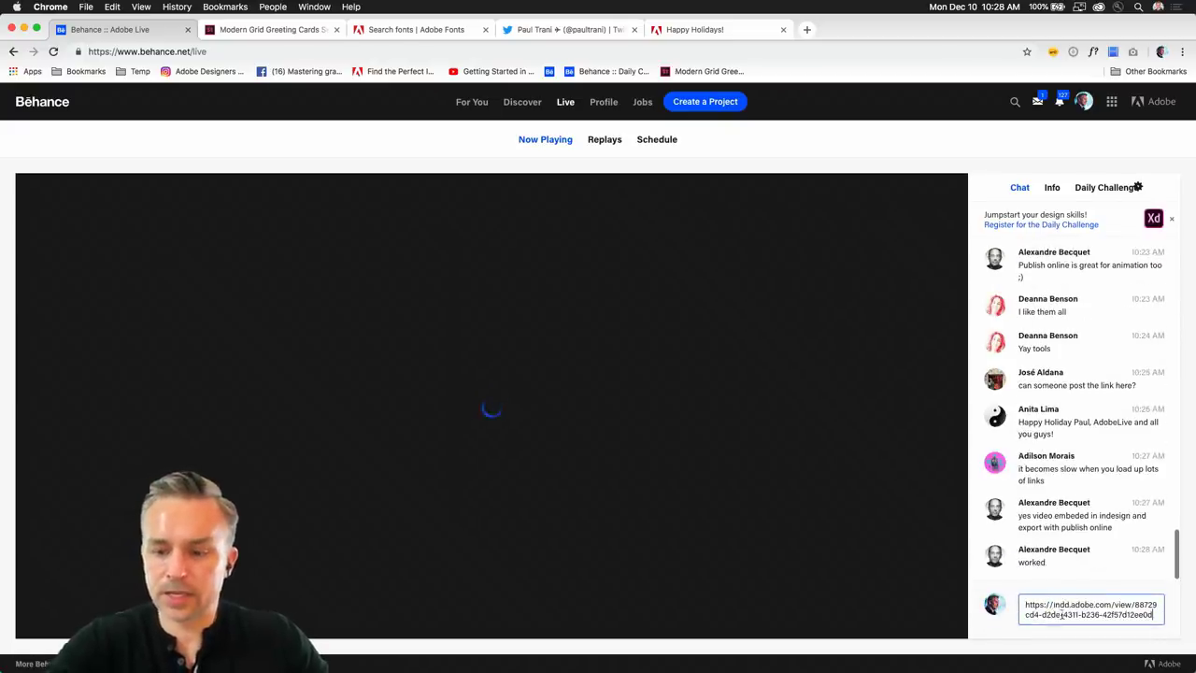
key("Return")
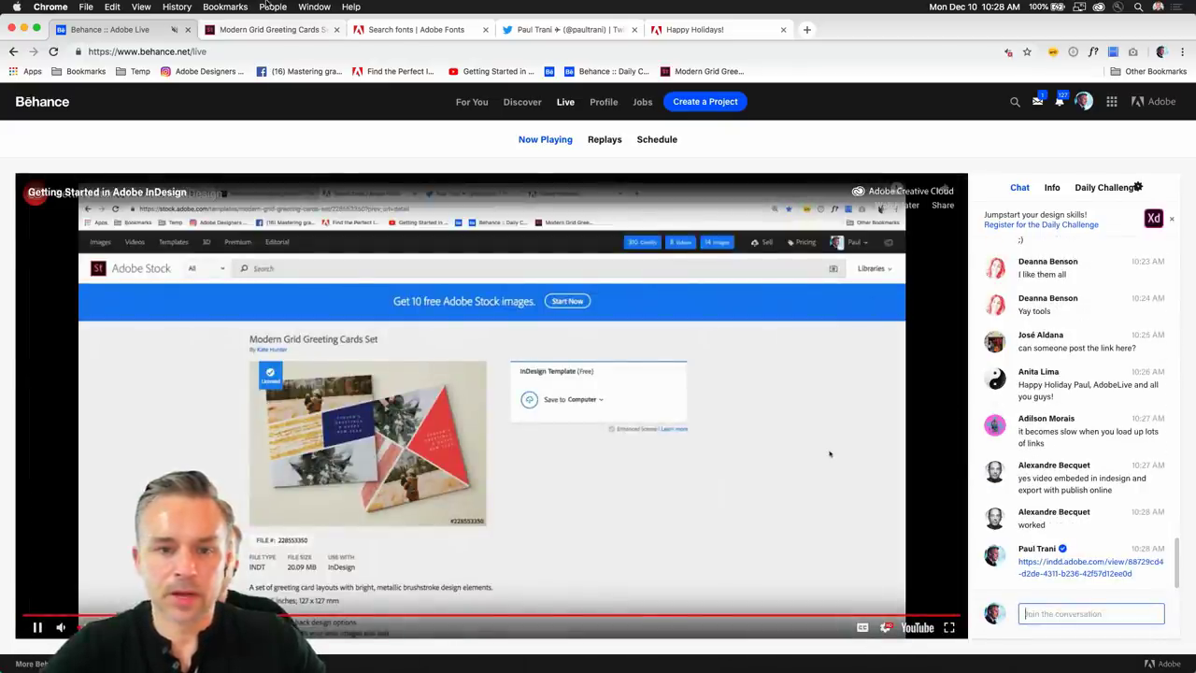
Post 'Holiday Template:' with the Adobe Stock template link in chat, then open that link.
left_click(266, 28)
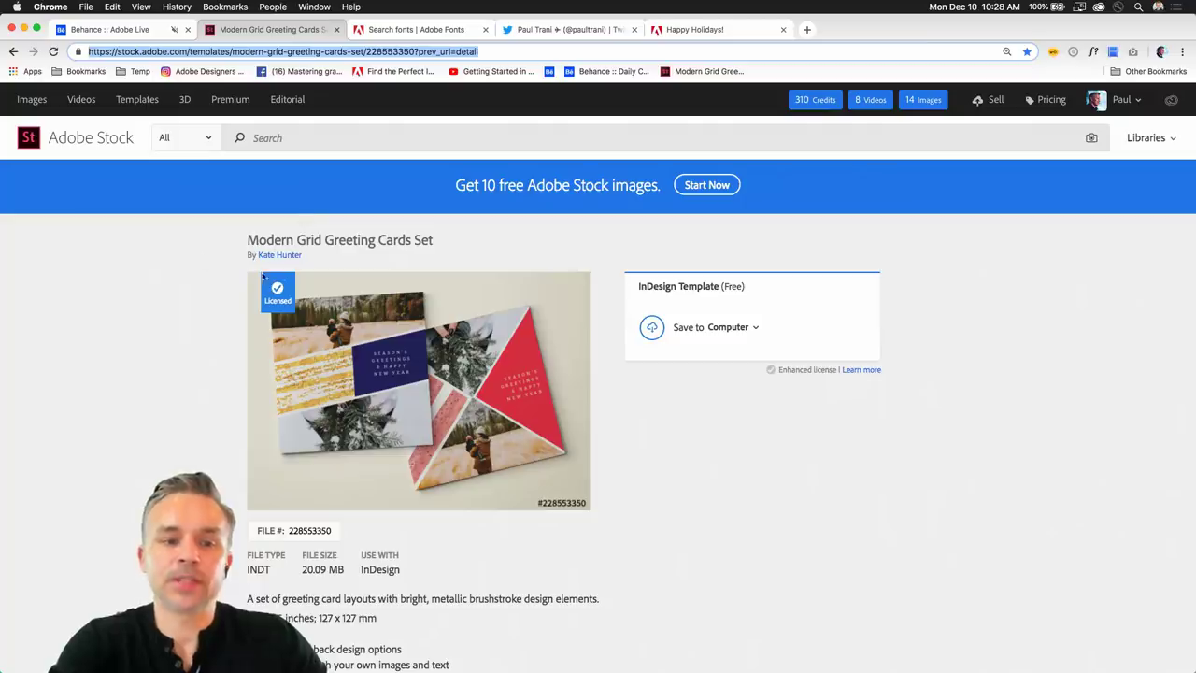
left_click(110, 29)
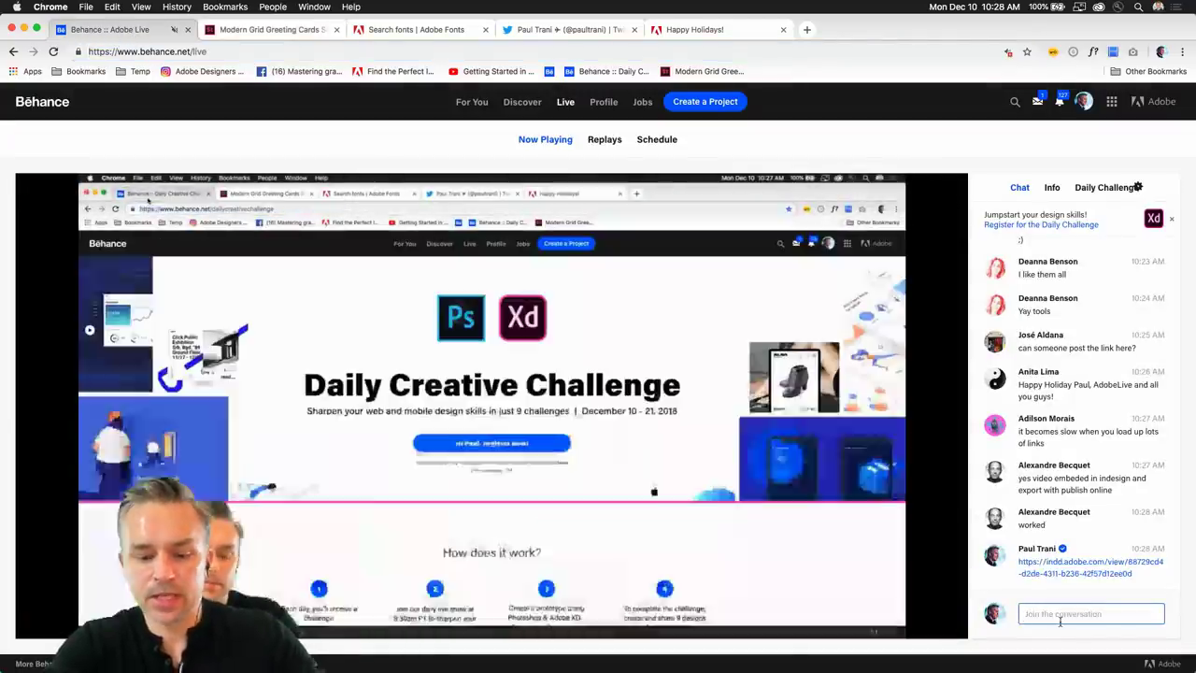
left_click(1060, 617)
type("Holiday Template:")
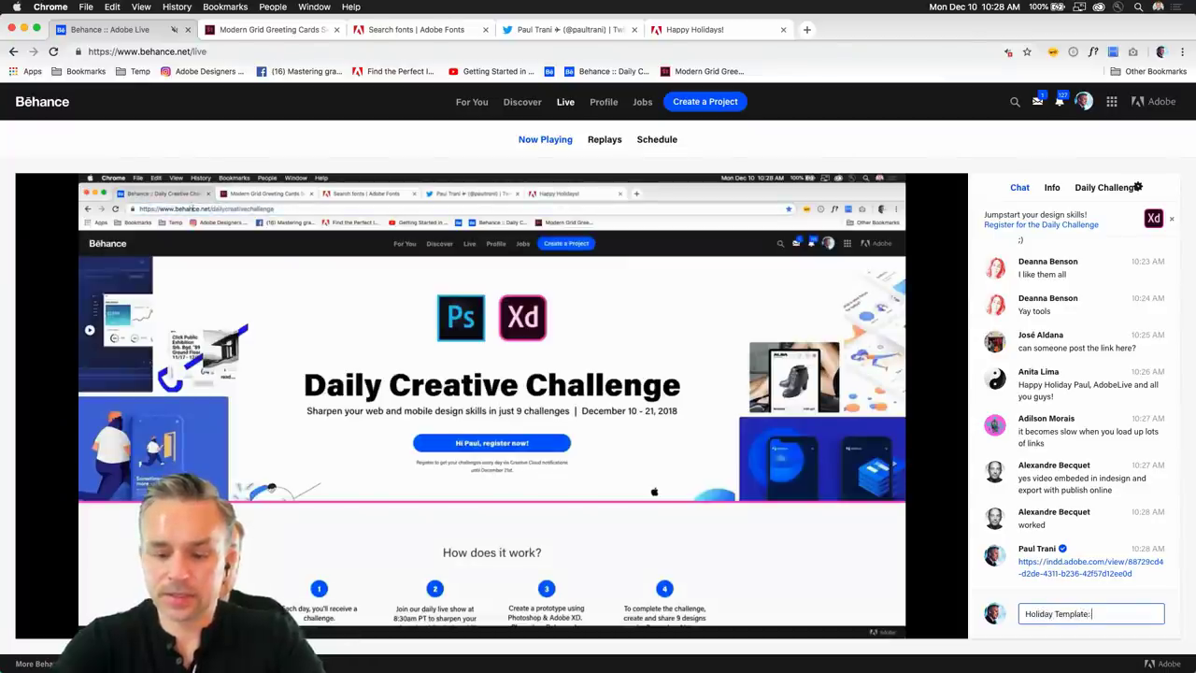
key("super+v")
key("Return")
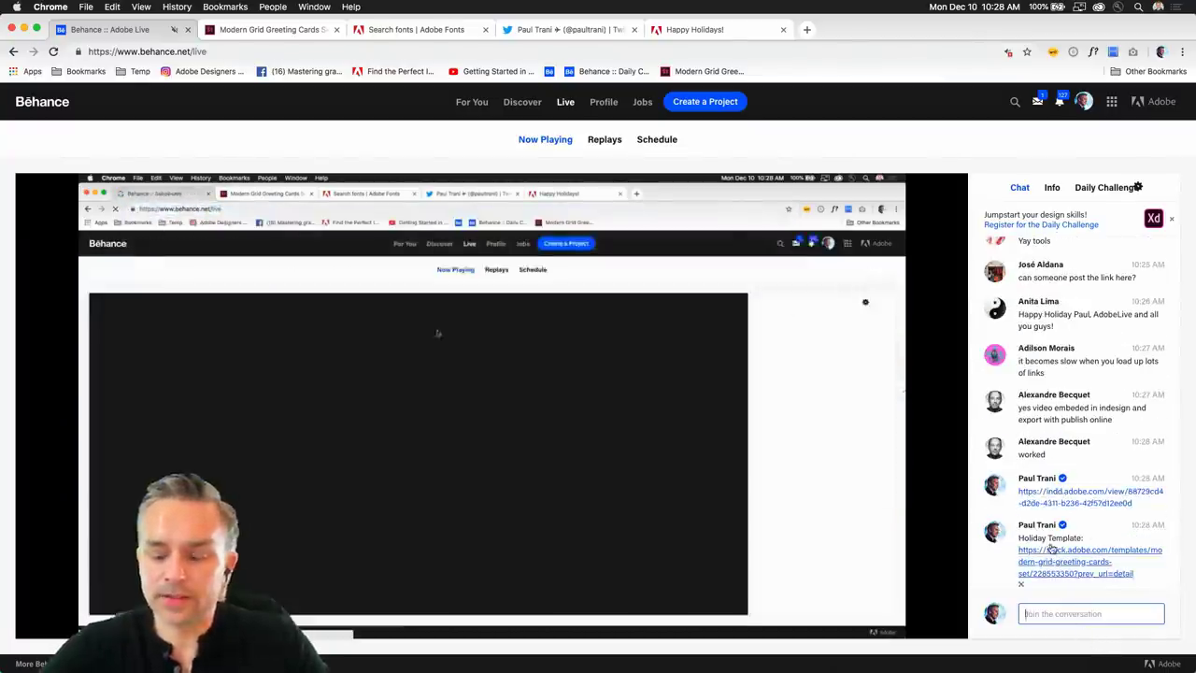
left_click(1057, 562)
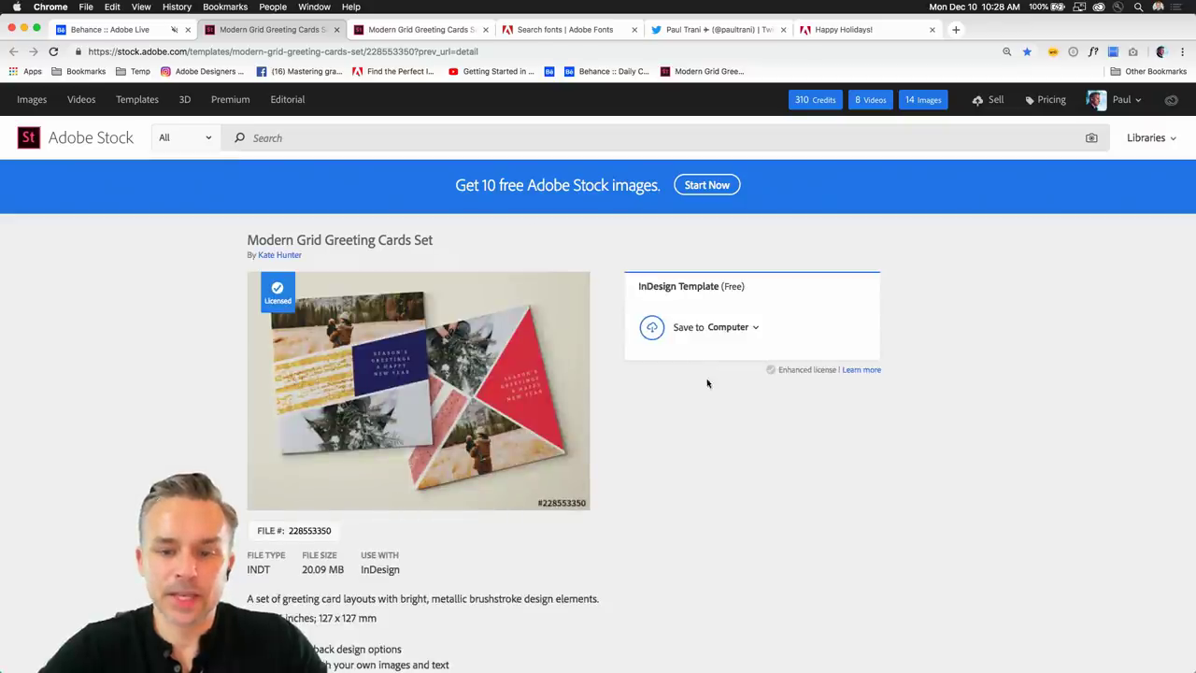
Save the Modern Grid Greeting Cards Set InDesign template to the computer, then return to Behance Live.
left_click(651, 327)
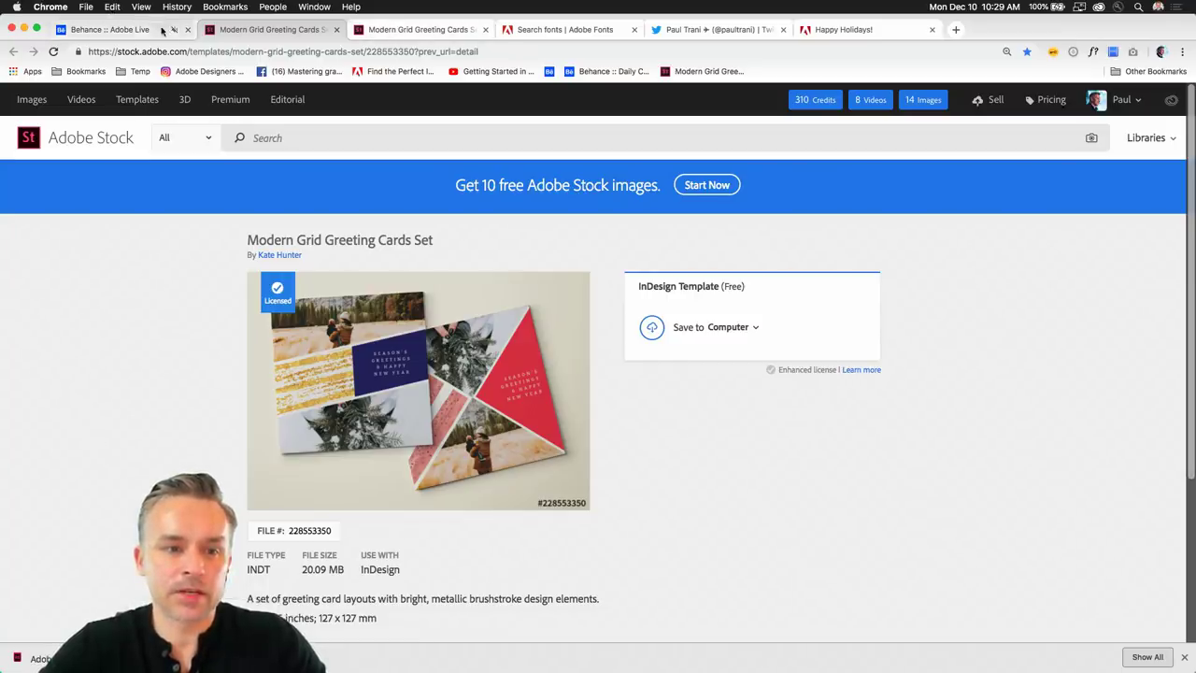
left_click(109, 29)
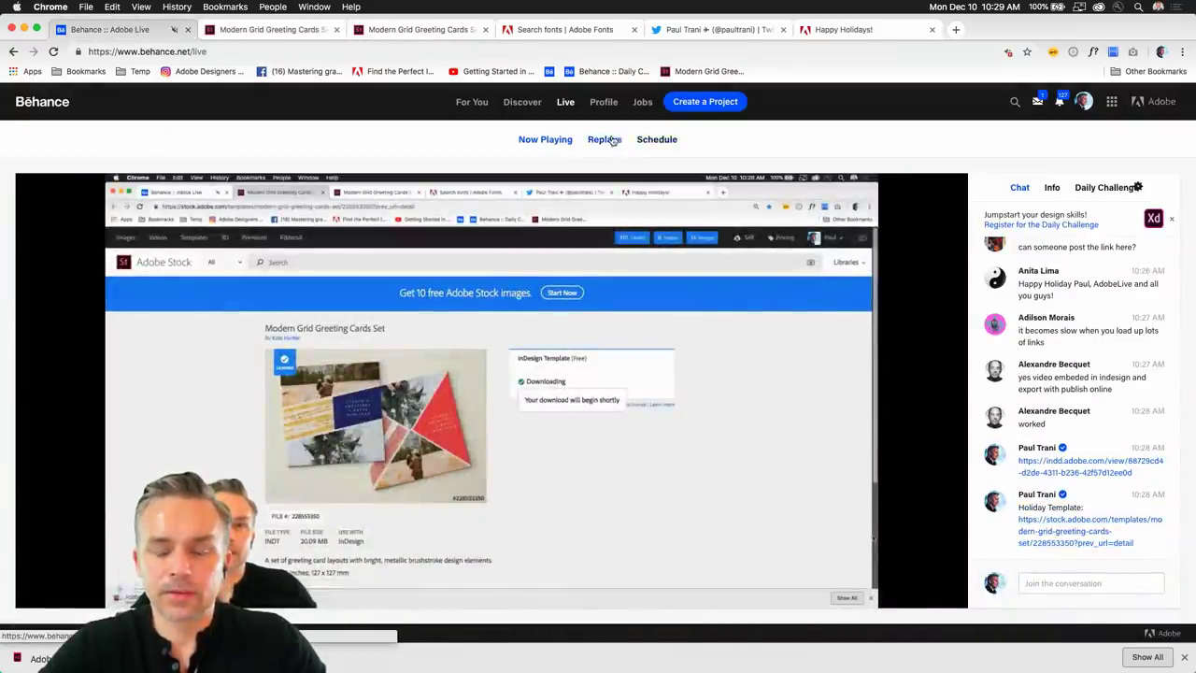
Browse the Adobe Live Schedule, highlighting session start times such as MST and 2:30PM.
left_click(657, 141)
scroll(467, 281, "down", 3)
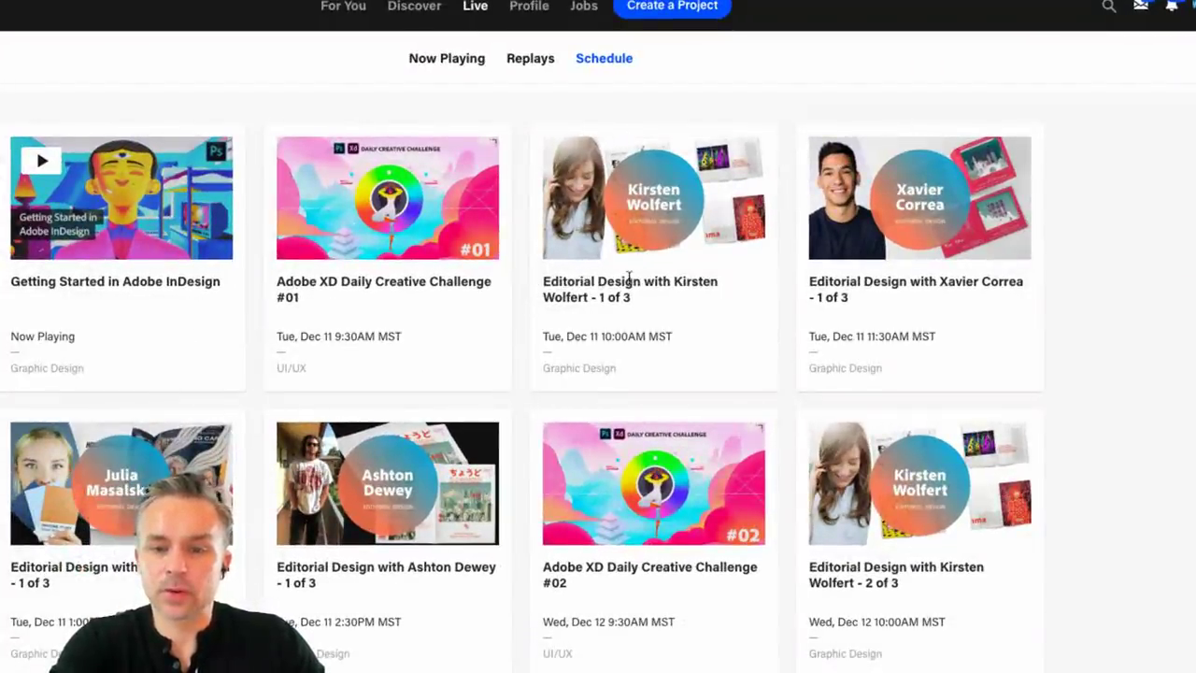
scroll(645, 281, "up", 1)
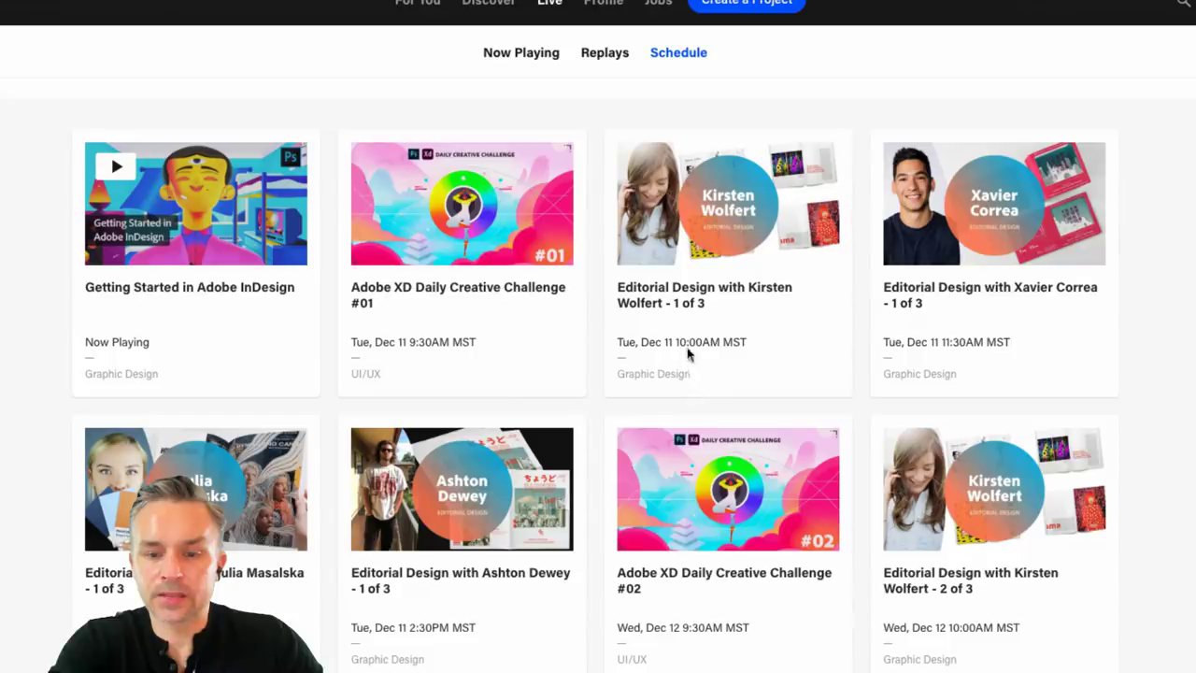
left_click_drag(675, 342, 750, 376)
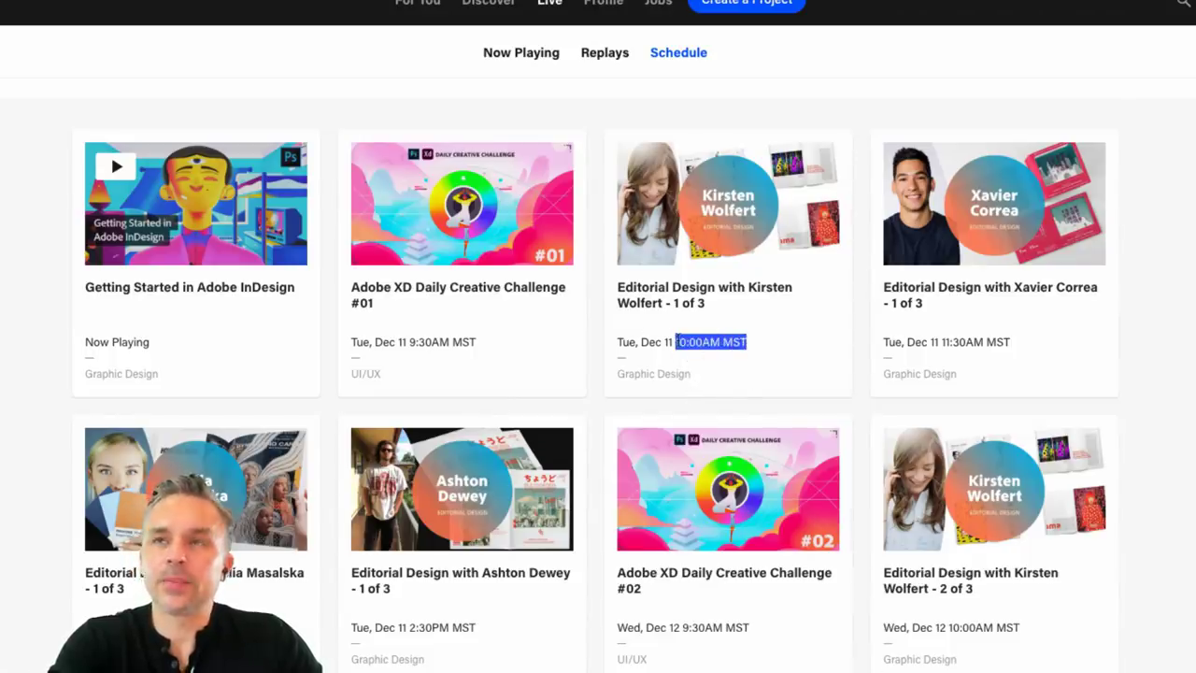
left_click(694, 346)
double_click(737, 342)
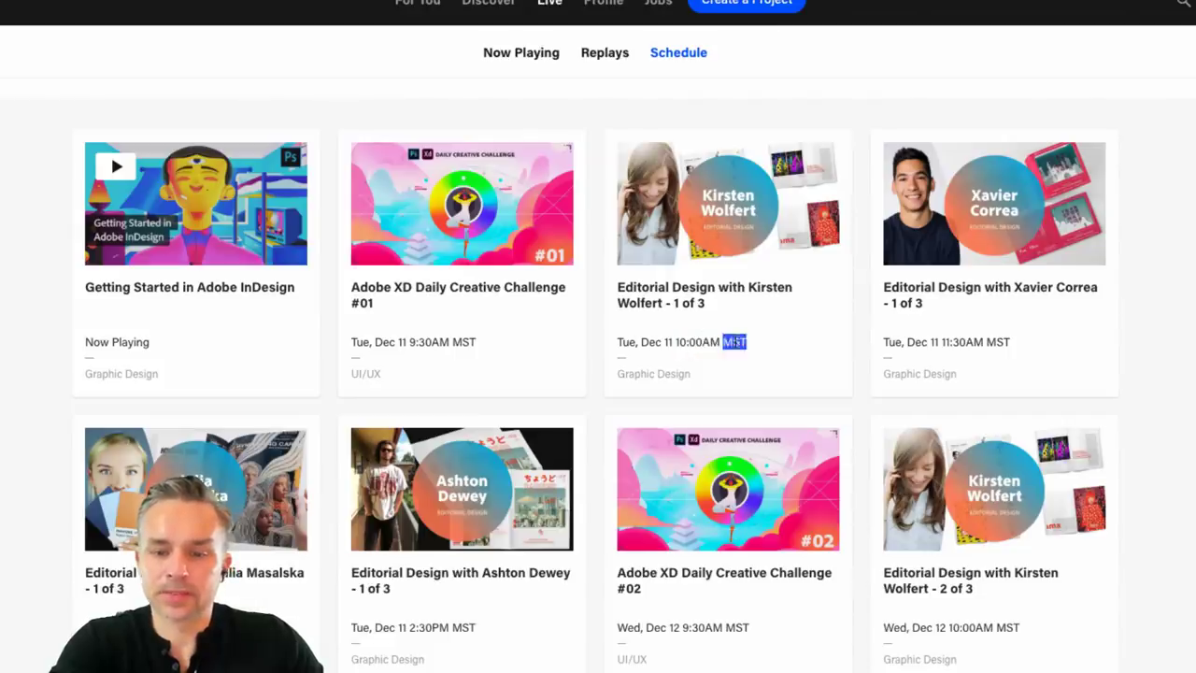
left_click(685, 344)
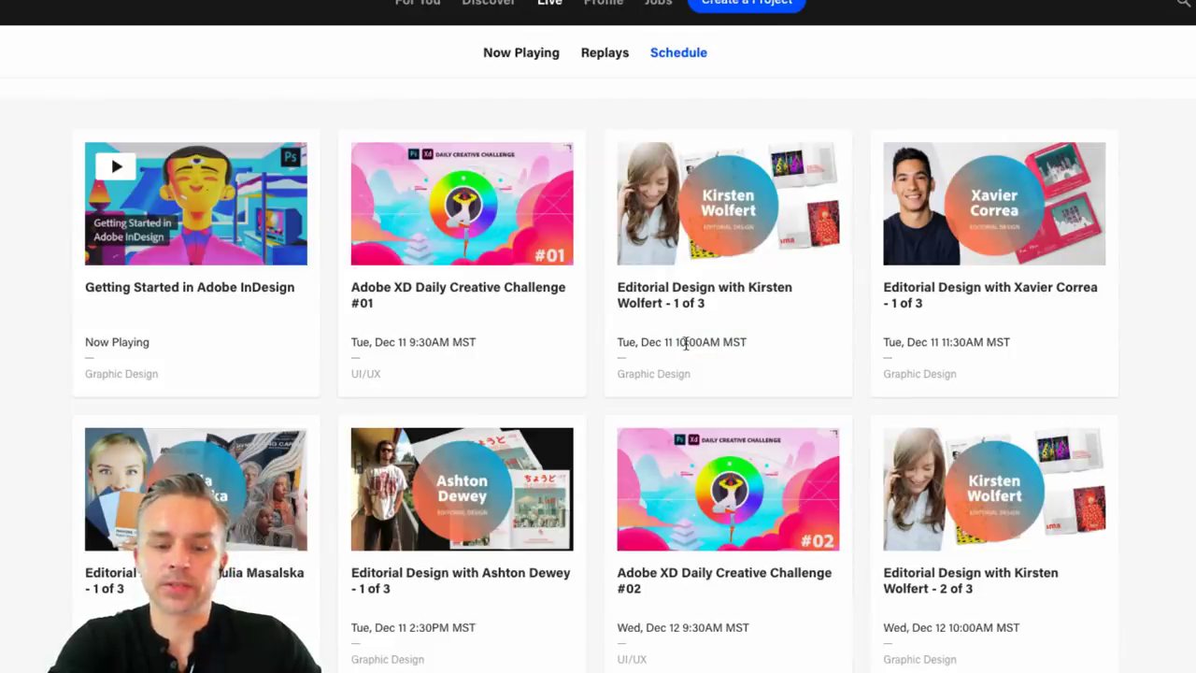
scroll(377, 654, "down", 1)
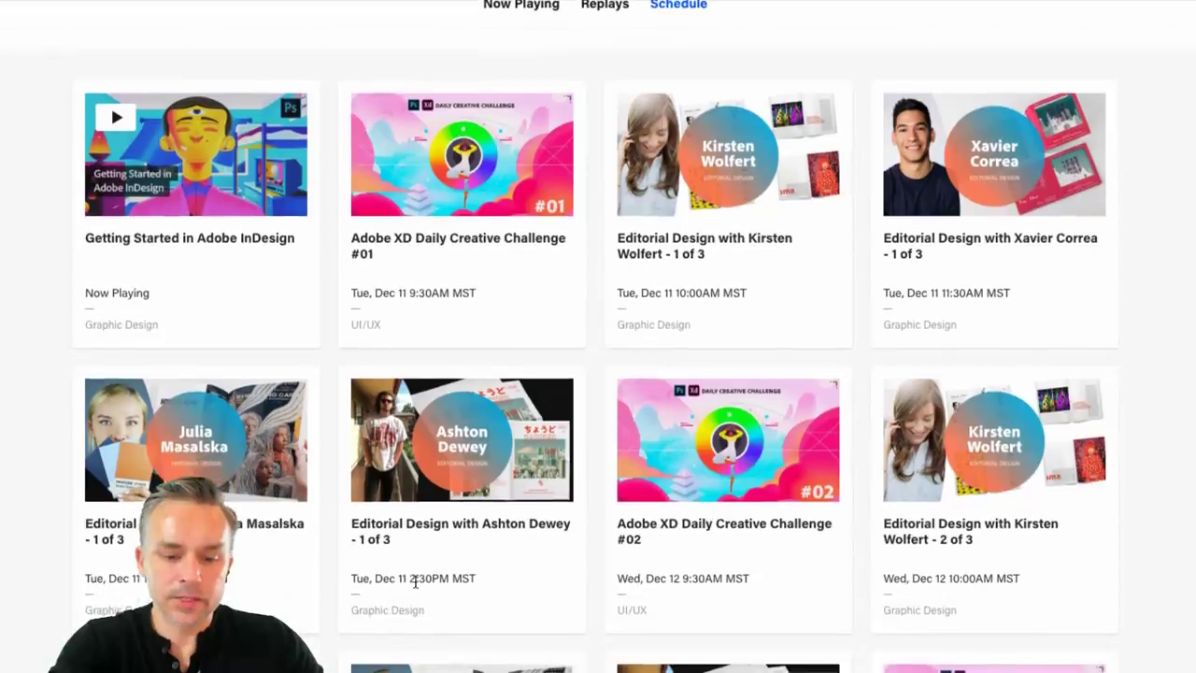
left_click_drag(412, 579, 448, 579)
left_click(500, 600)
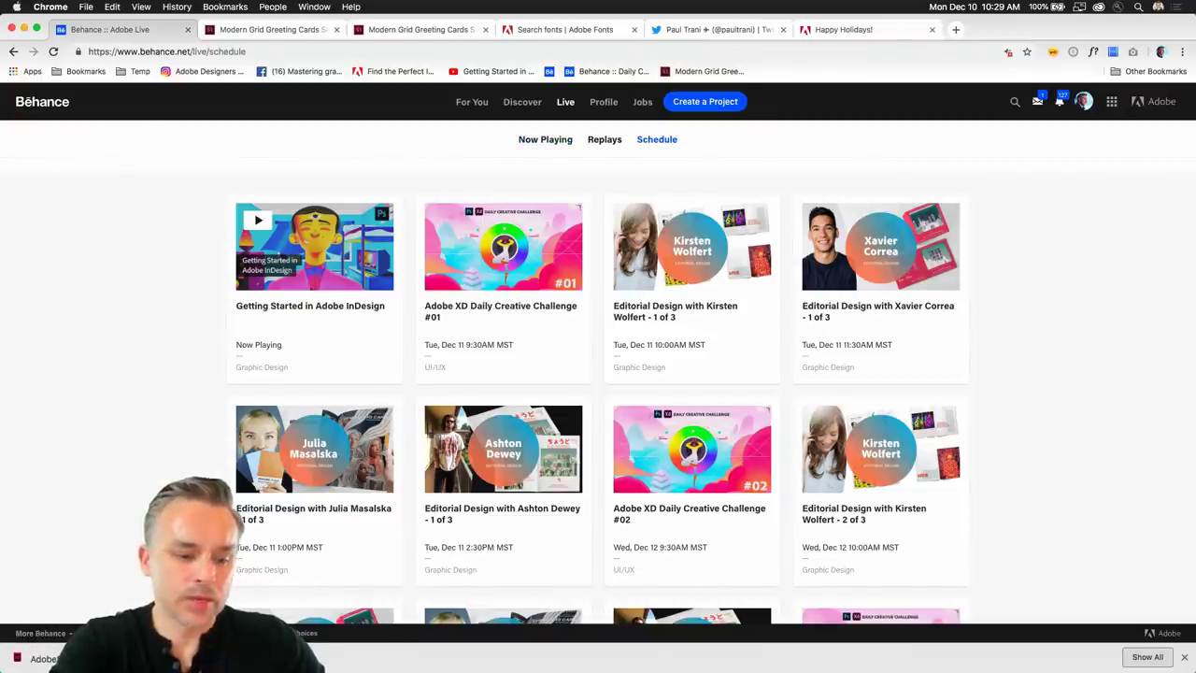
key("super+Tab")
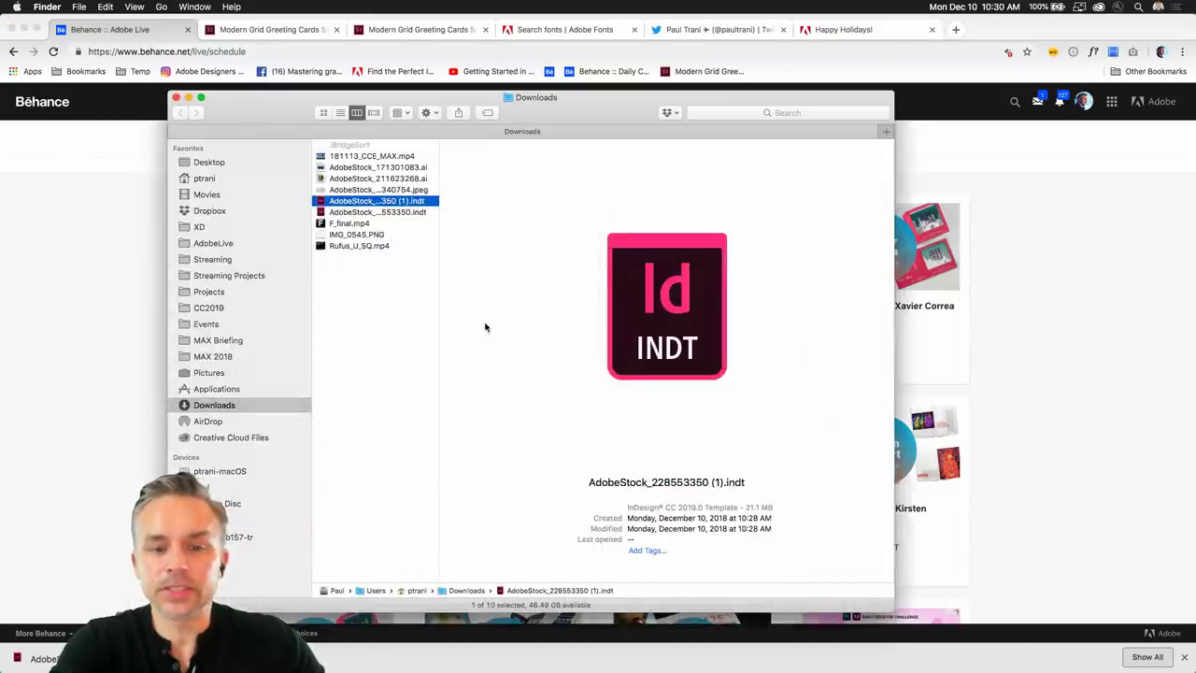
double_click(321, 203)
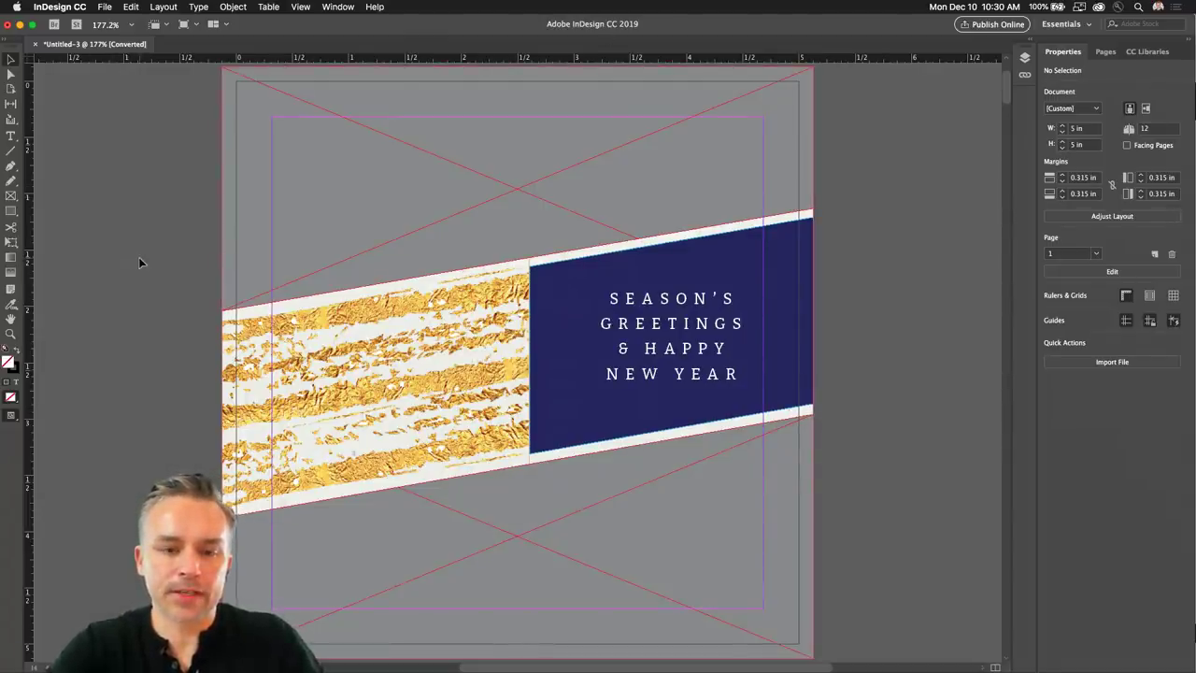
left_click(526, 193)
left_click(684, 339)
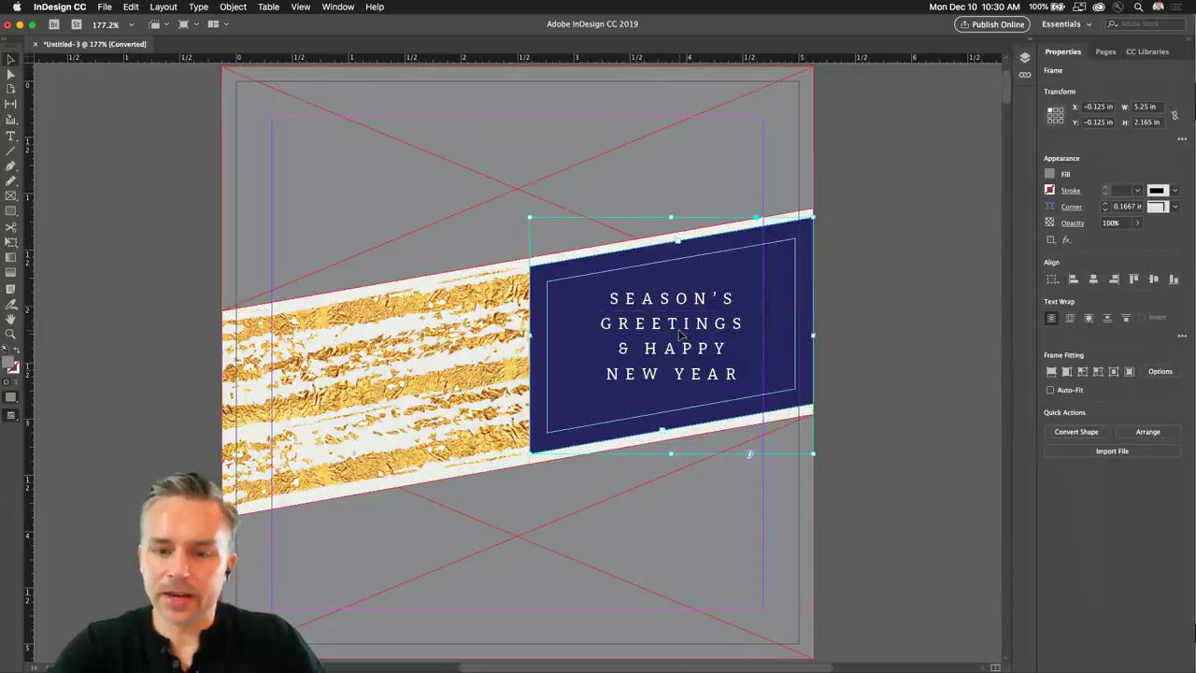
double_click(639, 323)
double_click(640, 323)
left_click_drag(608, 299, 785, 408)
key("Escape")
left_click(334, 195)
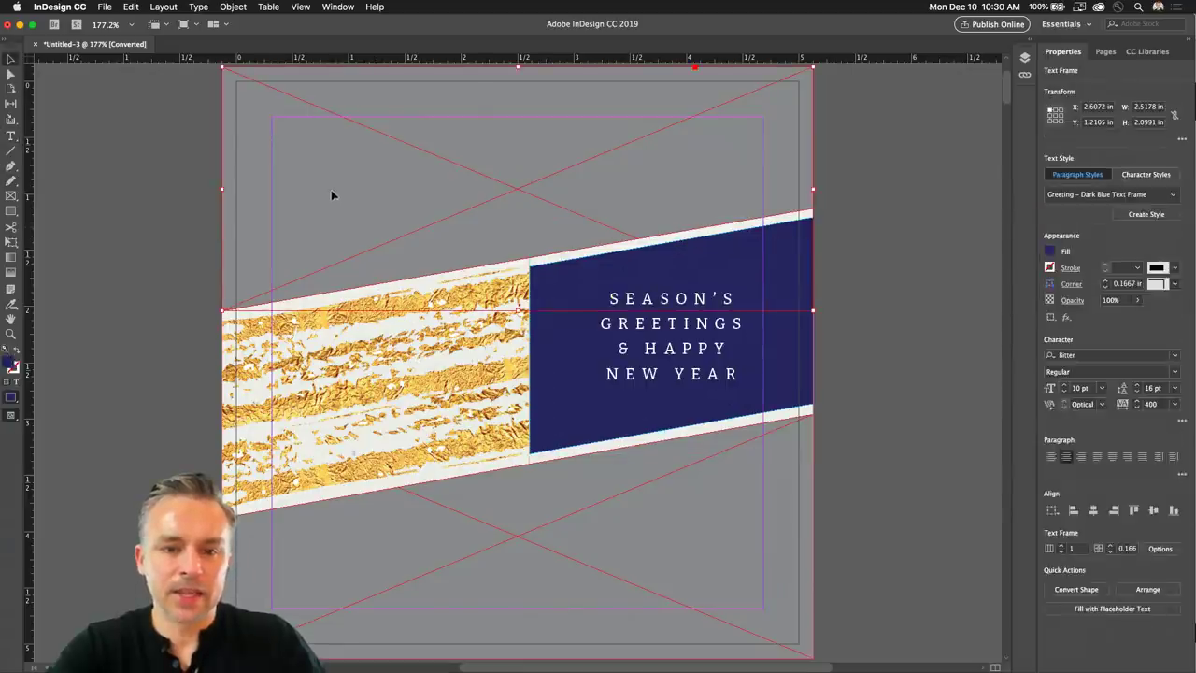
left_click(11, 196)
left_click_drag(78, 160, 185, 294)
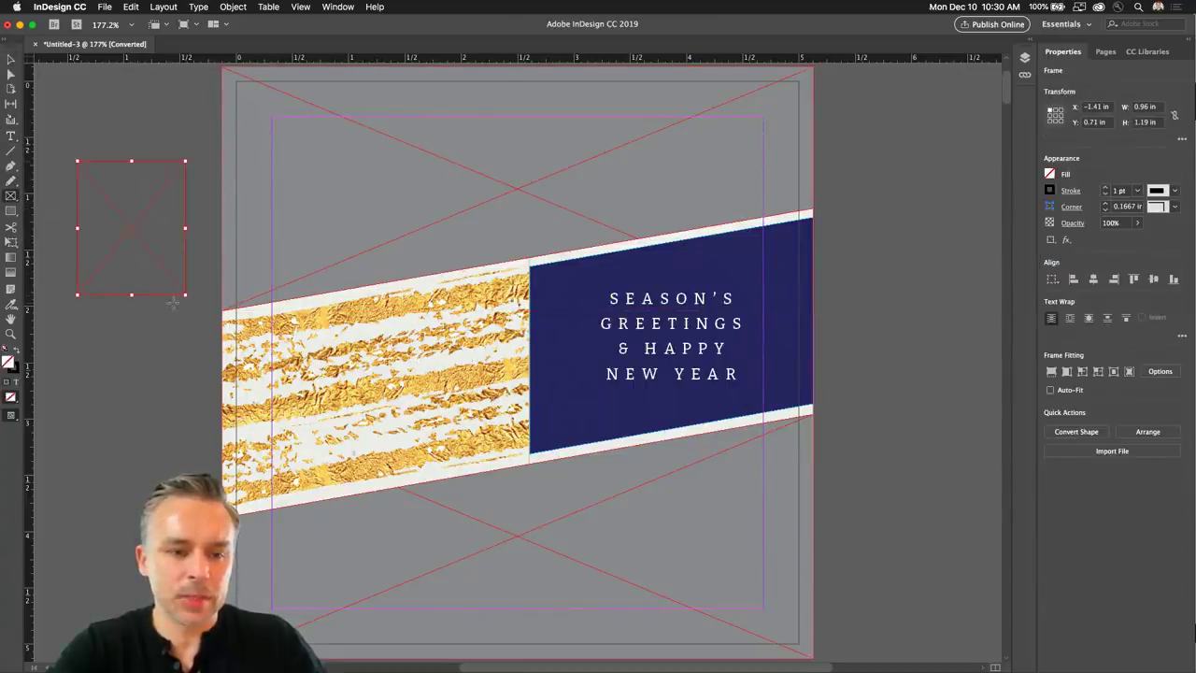
left_click(11, 59)
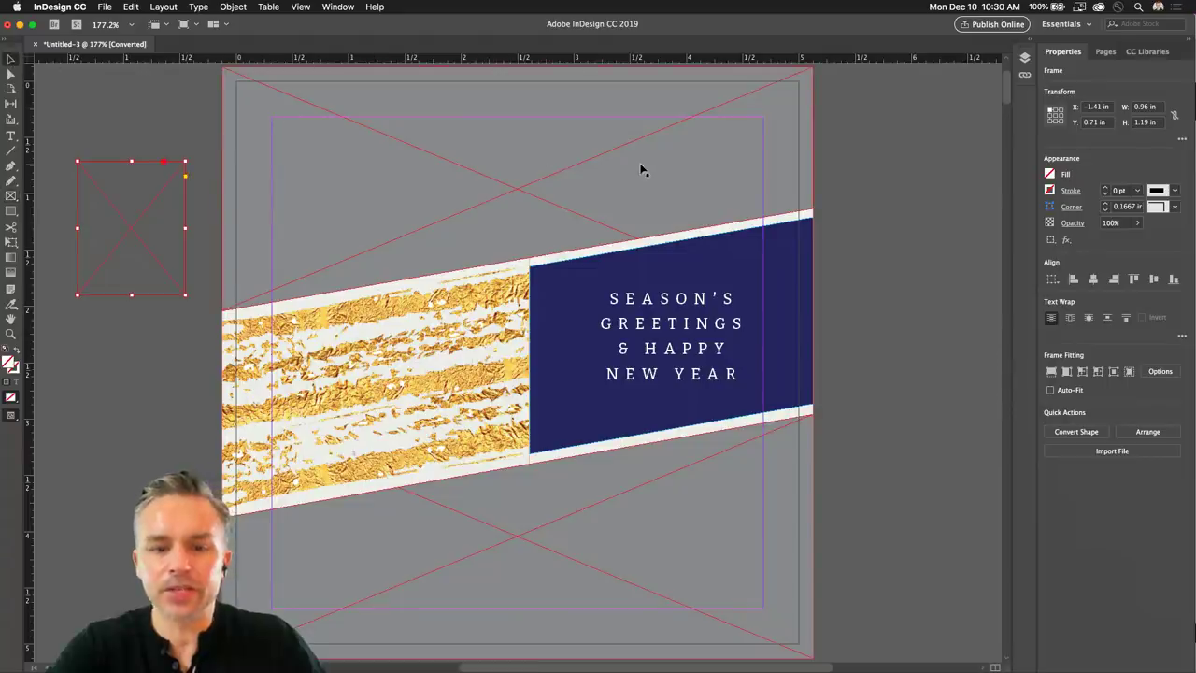
key("super+shift+a")
left_click(481, 155)
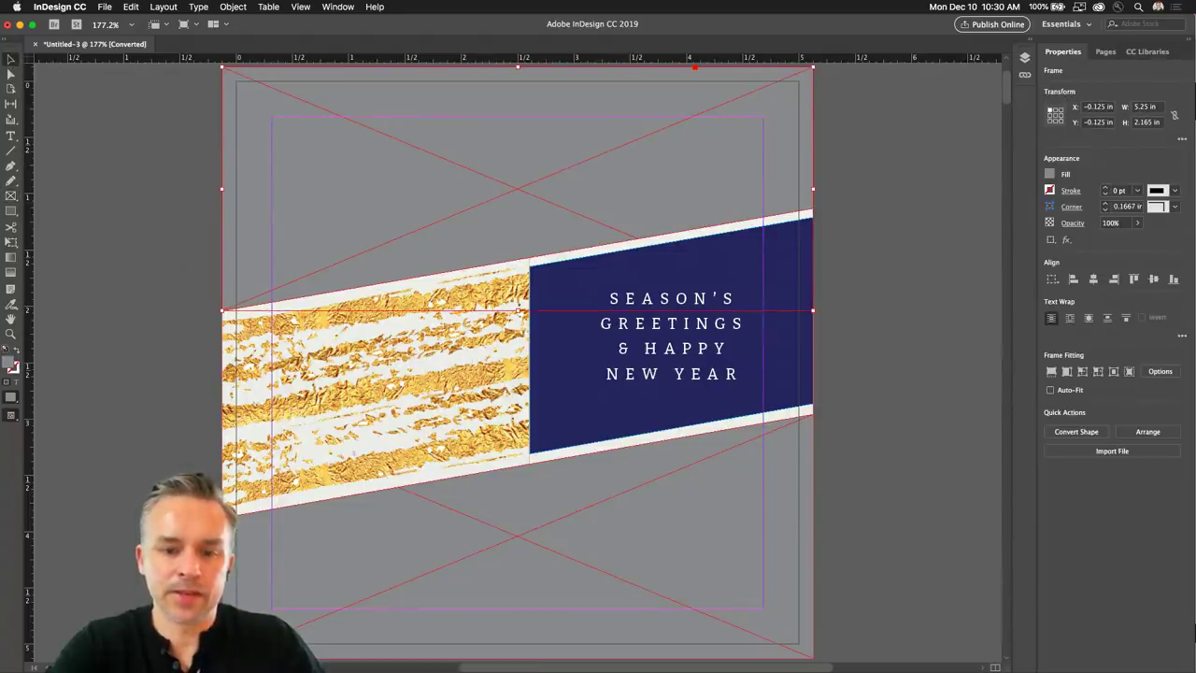
left_click(298, 656)
left_click_drag(248, 101, 687, 154)
left_click(647, 209)
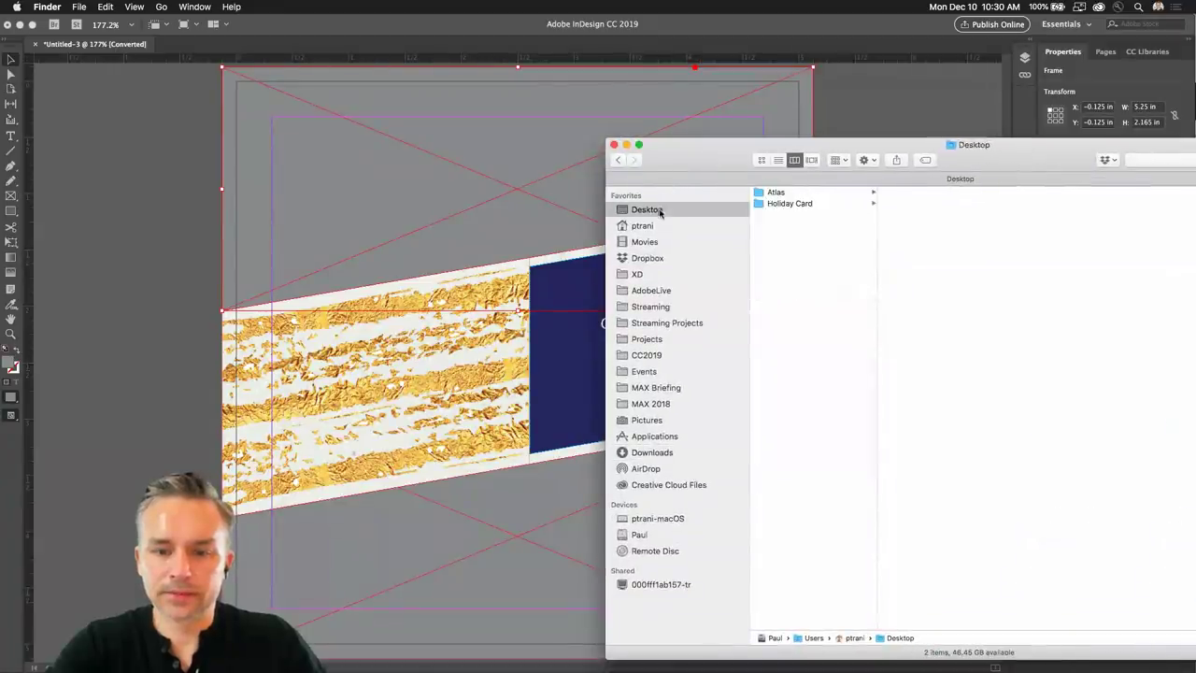
left_click(775, 194)
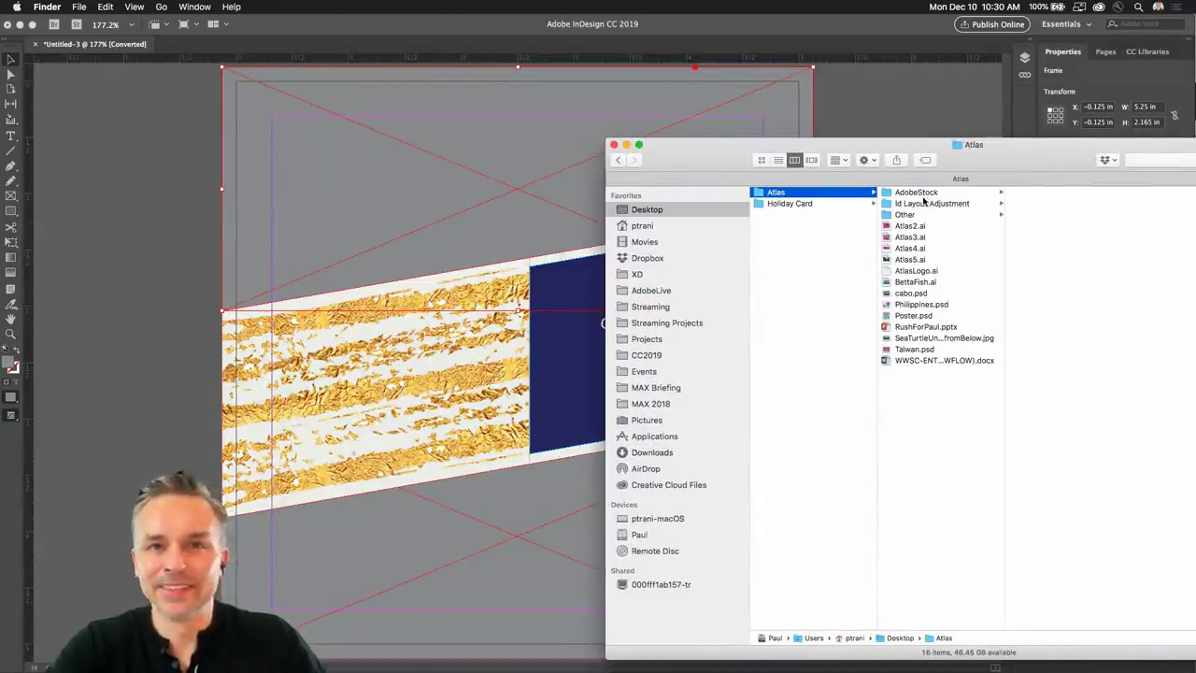
left_click(907, 203)
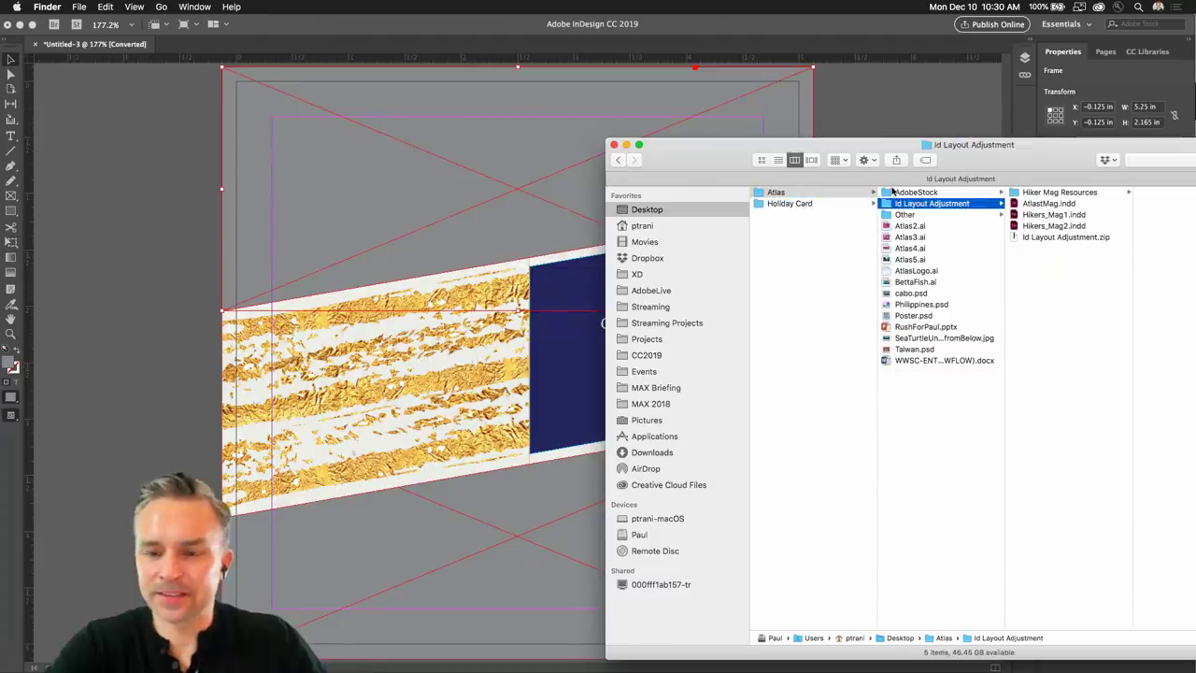
left_click(893, 192)
left_click(598, 149)
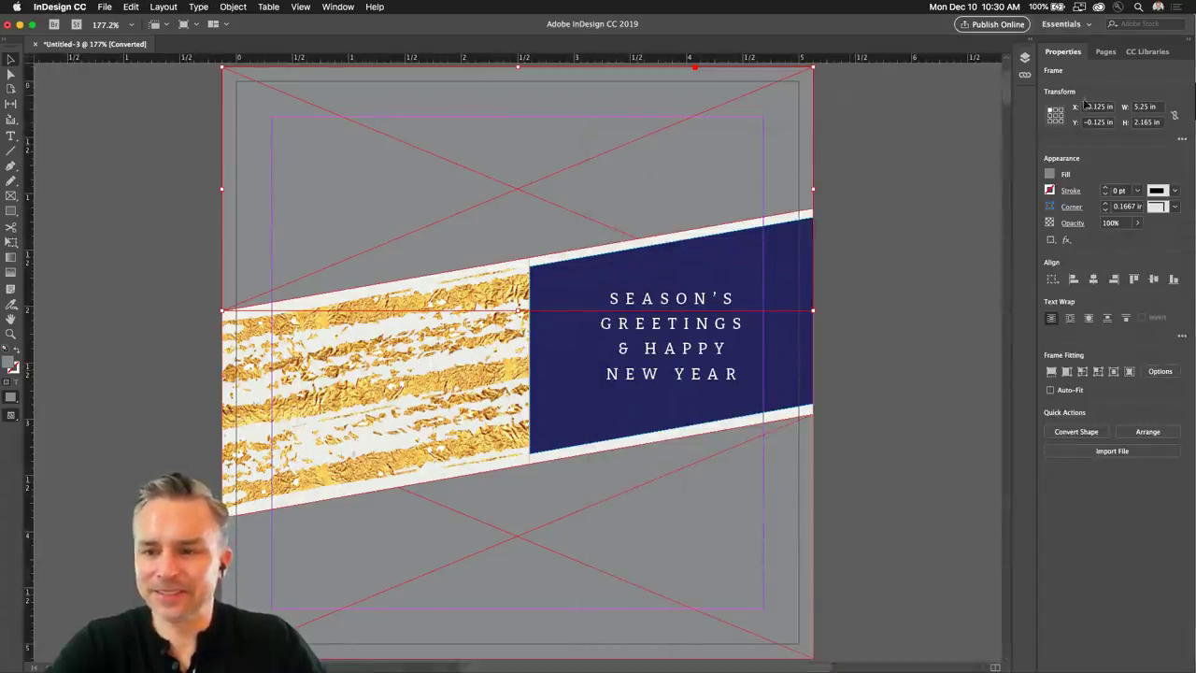
Switch the CC Libraries panel to the People library.
left_click(1140, 51)
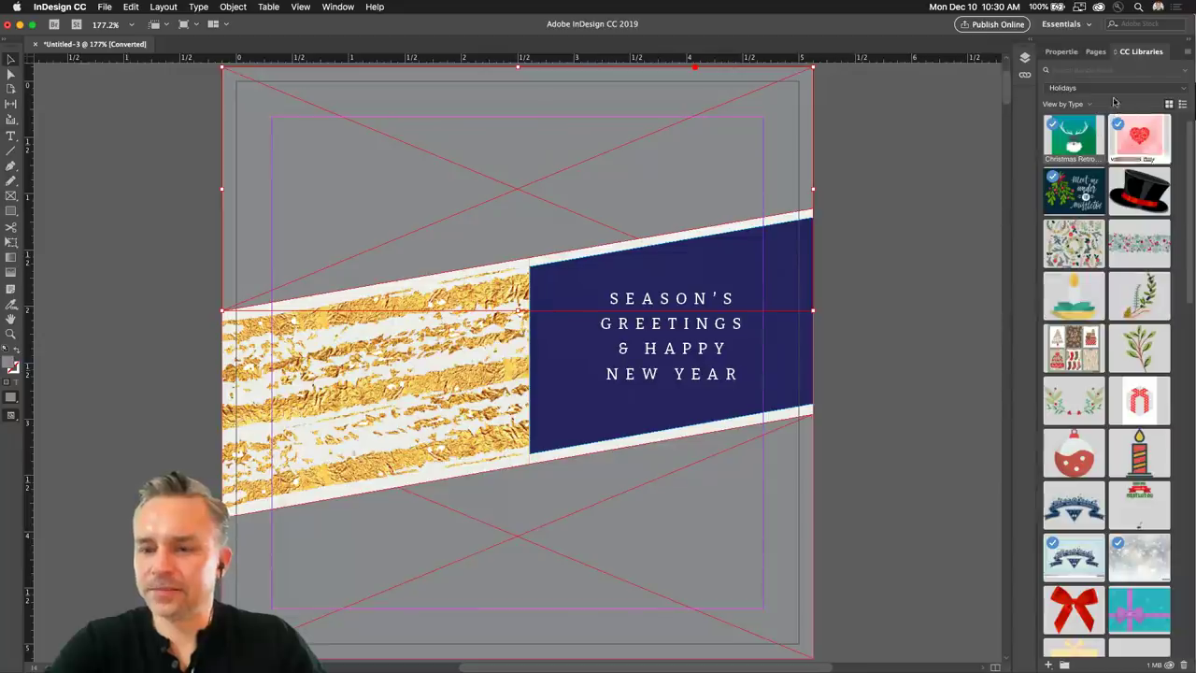
left_click(1110, 88)
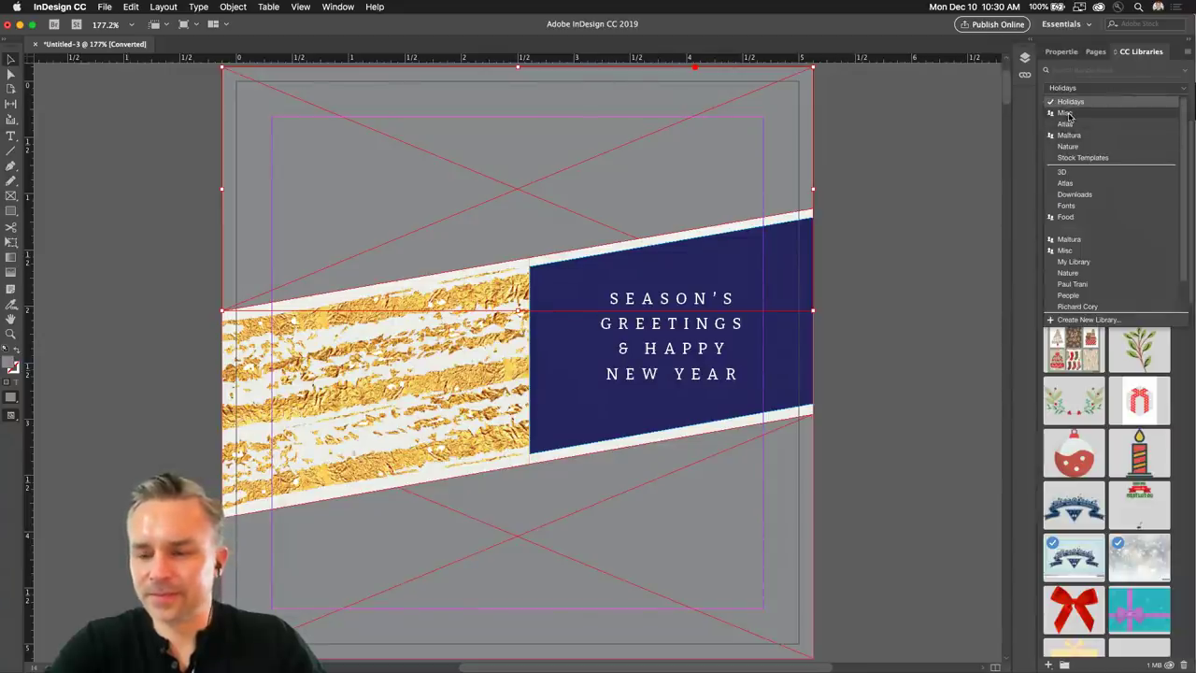
scroll(1067, 257, "down", 2)
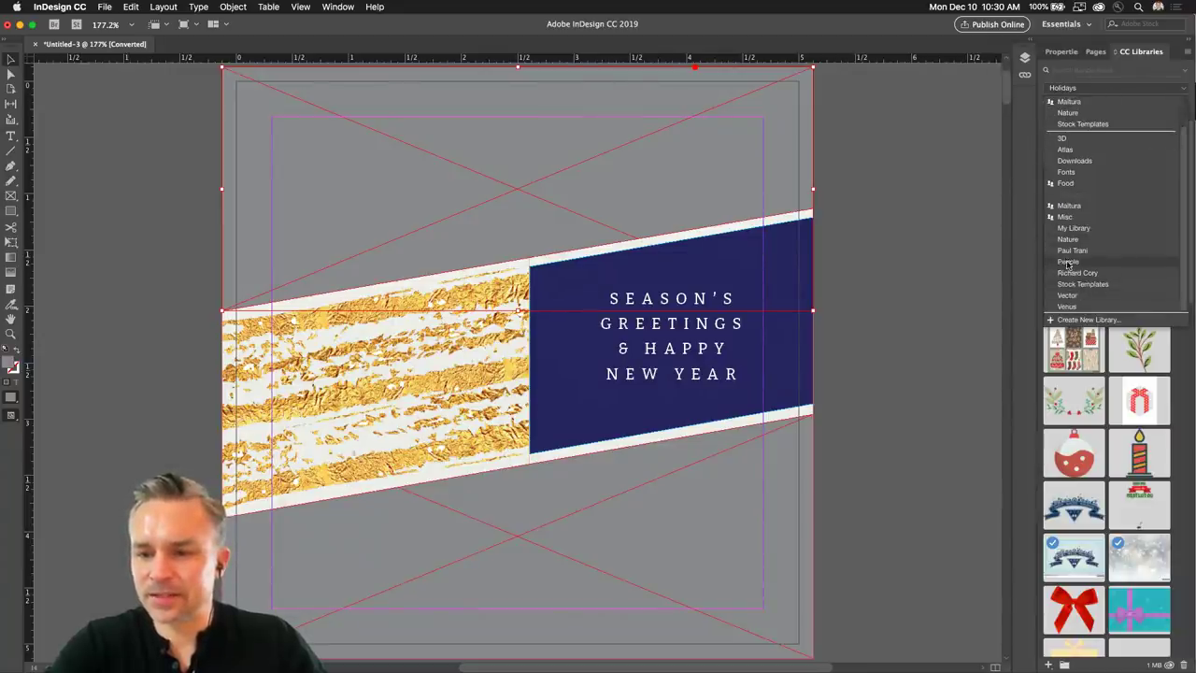
left_click(1067, 261)
scroll(1089, 319, "down", 15)
scroll(1089, 323, "down", 5)
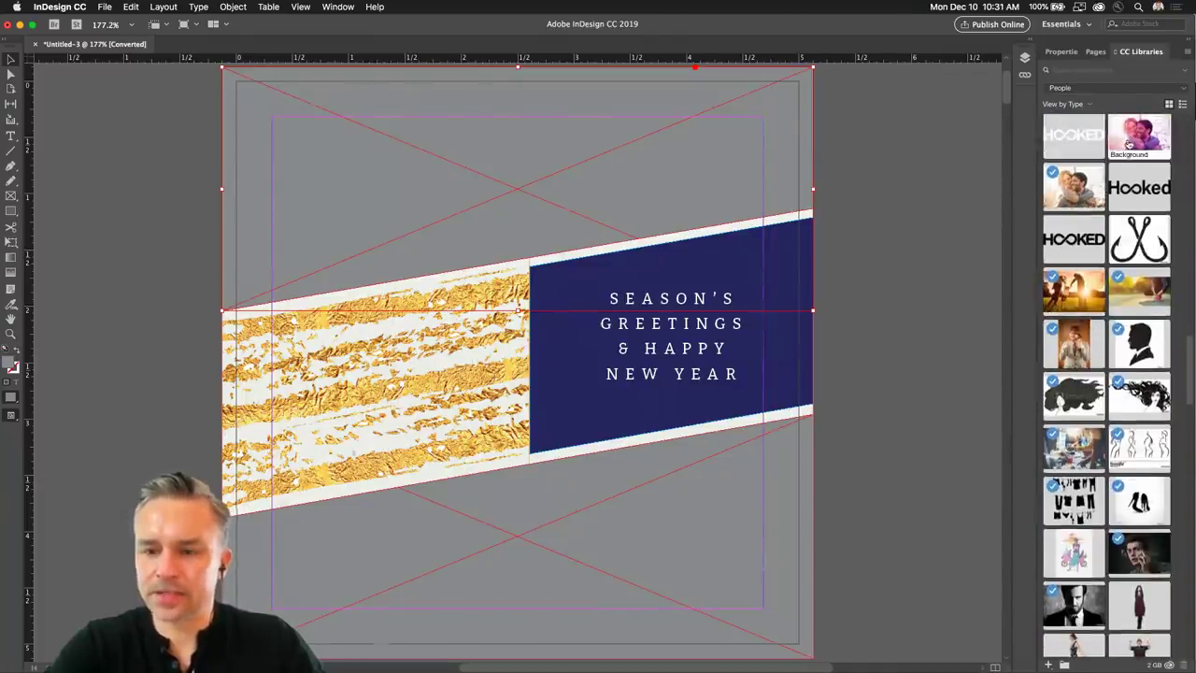
Place the Background couple photo in the top frame and the parents-and-child photo below.
mouse_move(1133, 143)
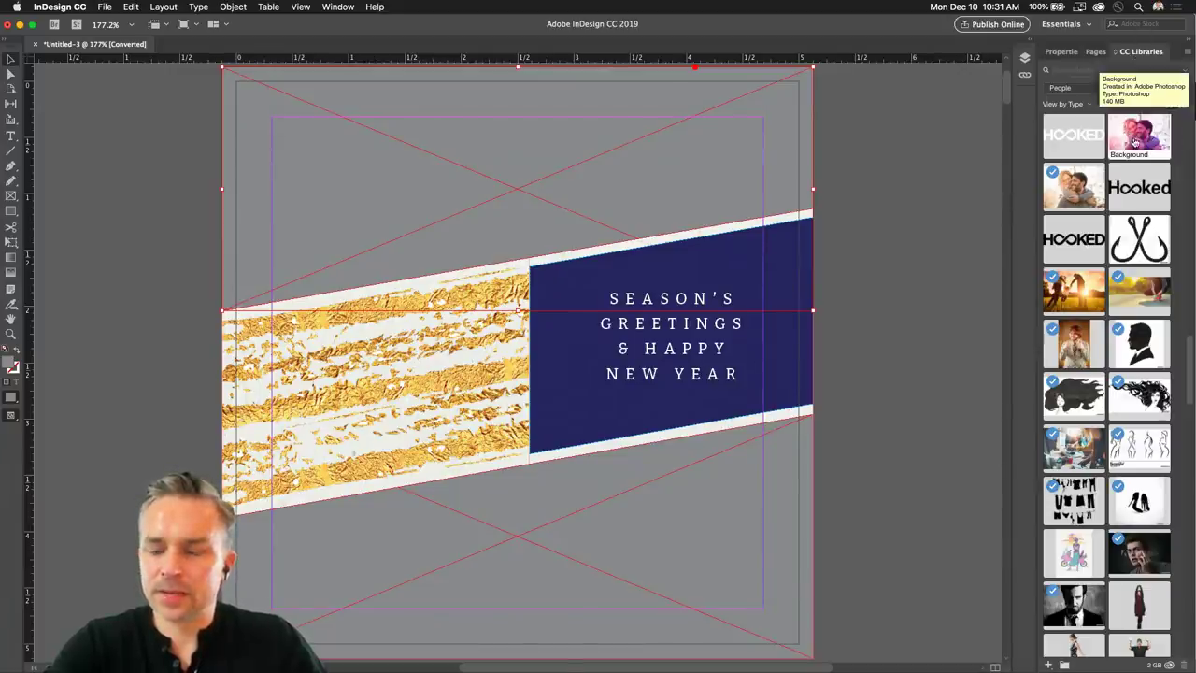
left_click_drag(1133, 140, 412, 157)
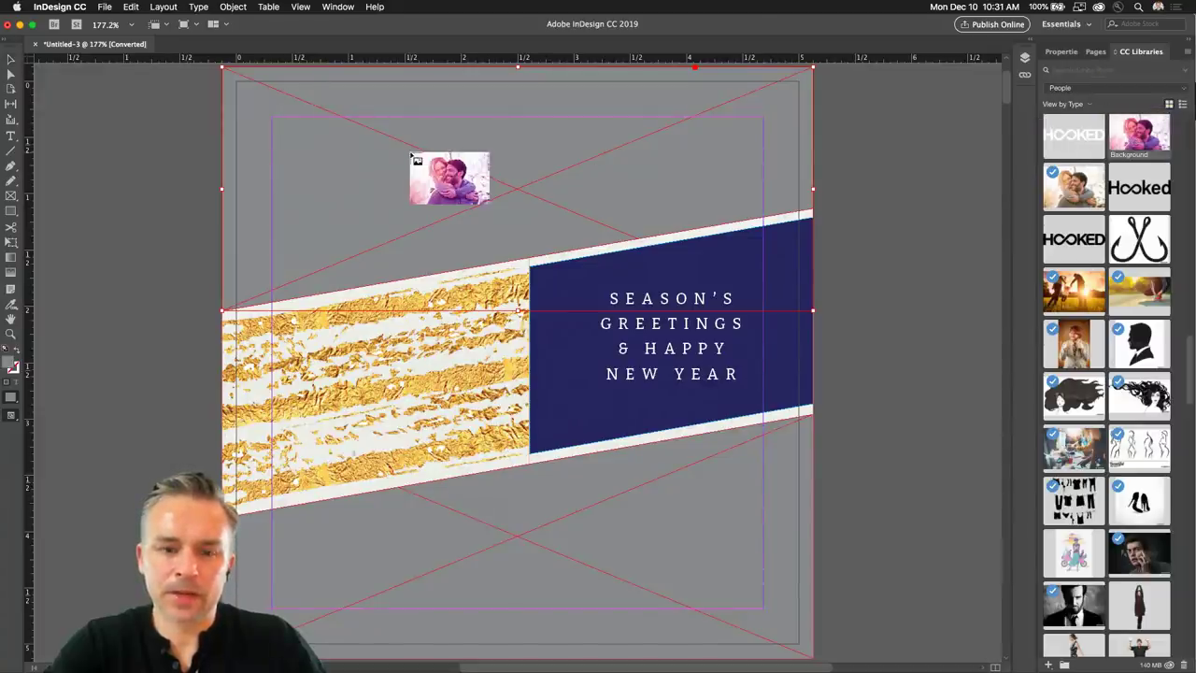
left_click(412, 156)
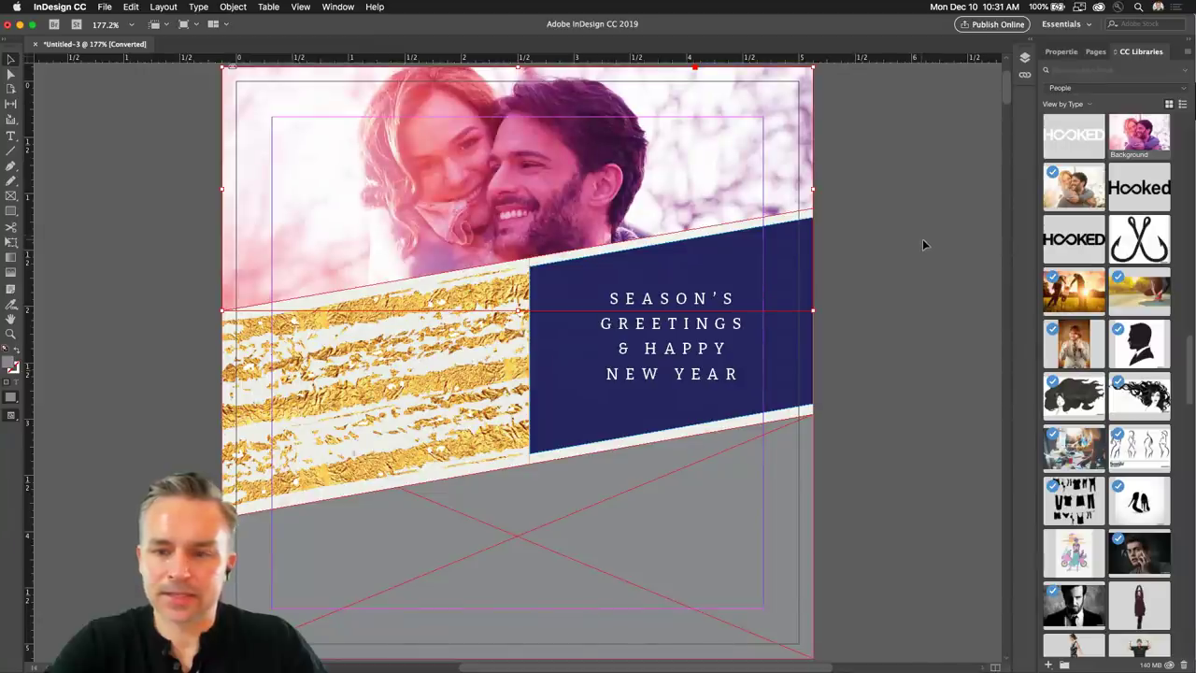
left_click_drag(1075, 285, 530, 533)
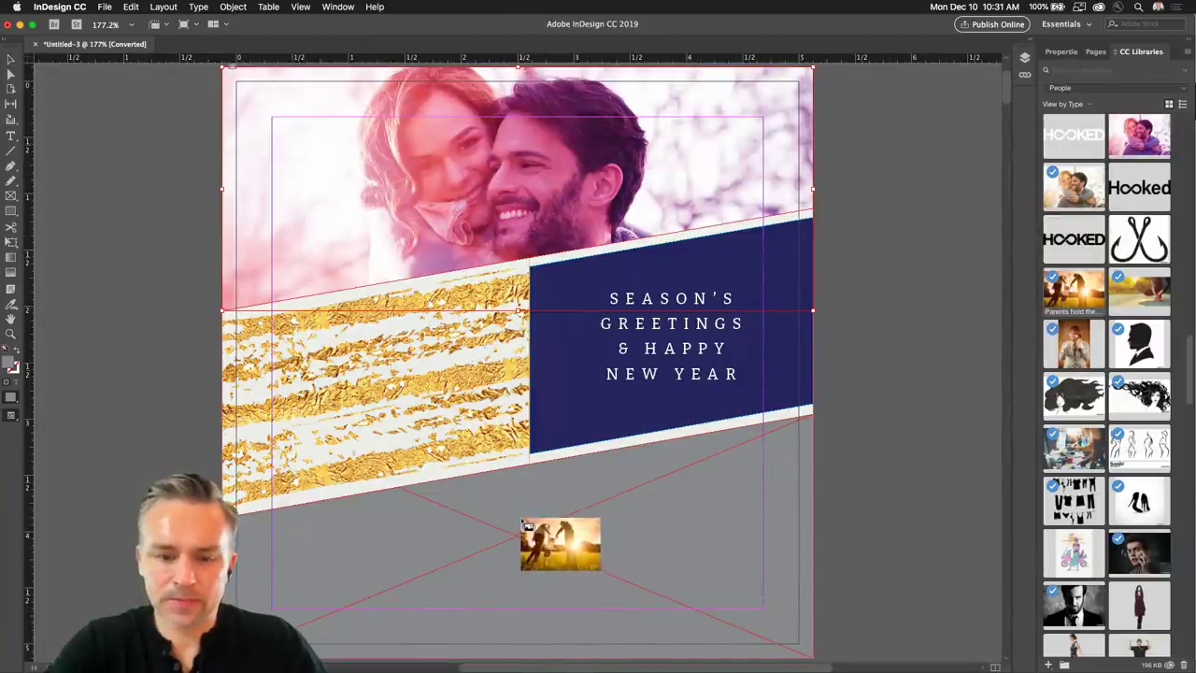
left_click(525, 525)
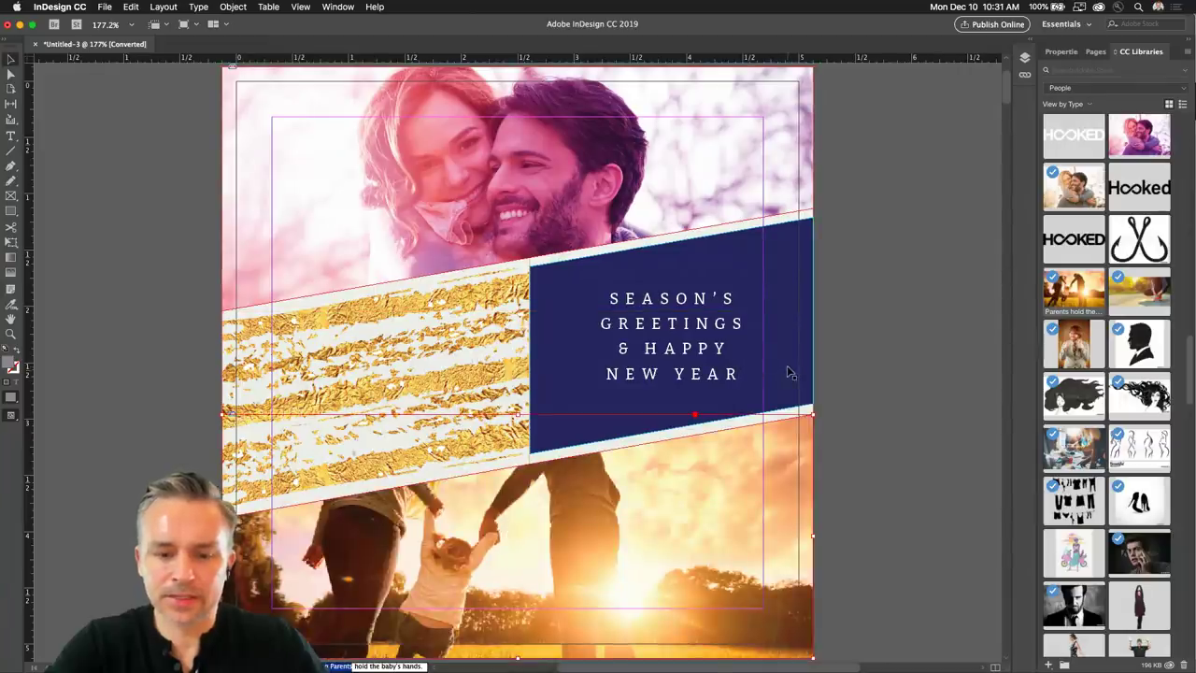
scroll(355, 395, "down", 3)
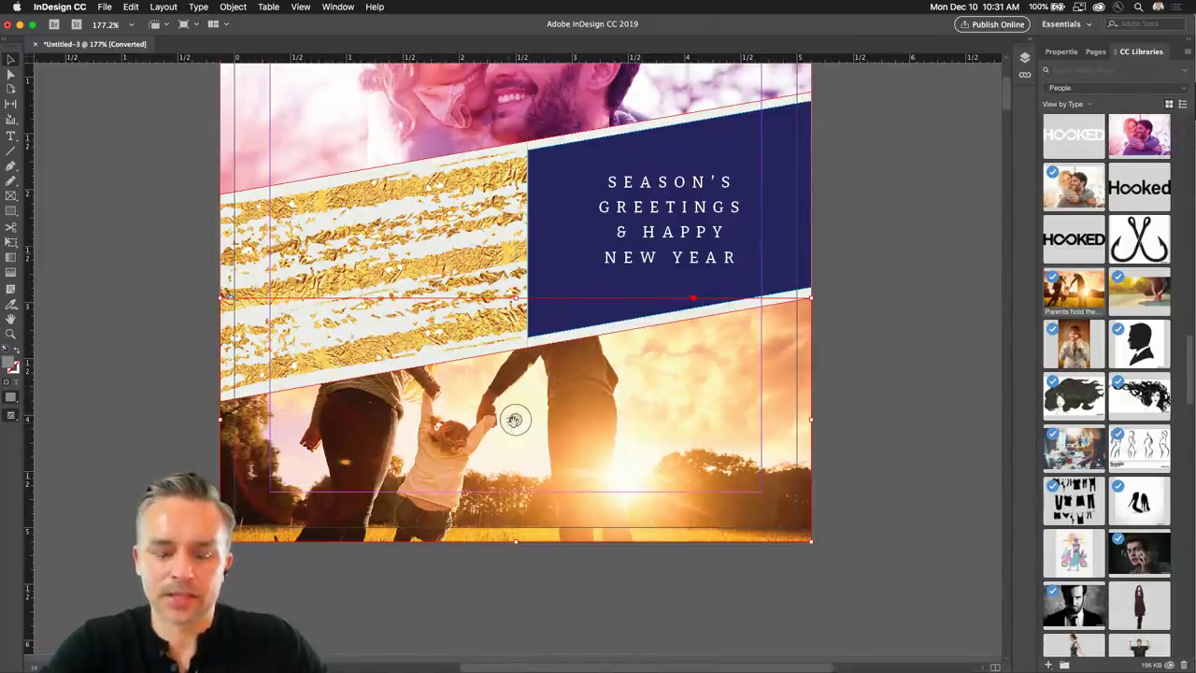
Shift the sunset photo within its frame so the family sits below the banner.
left_click(515, 420, "super")
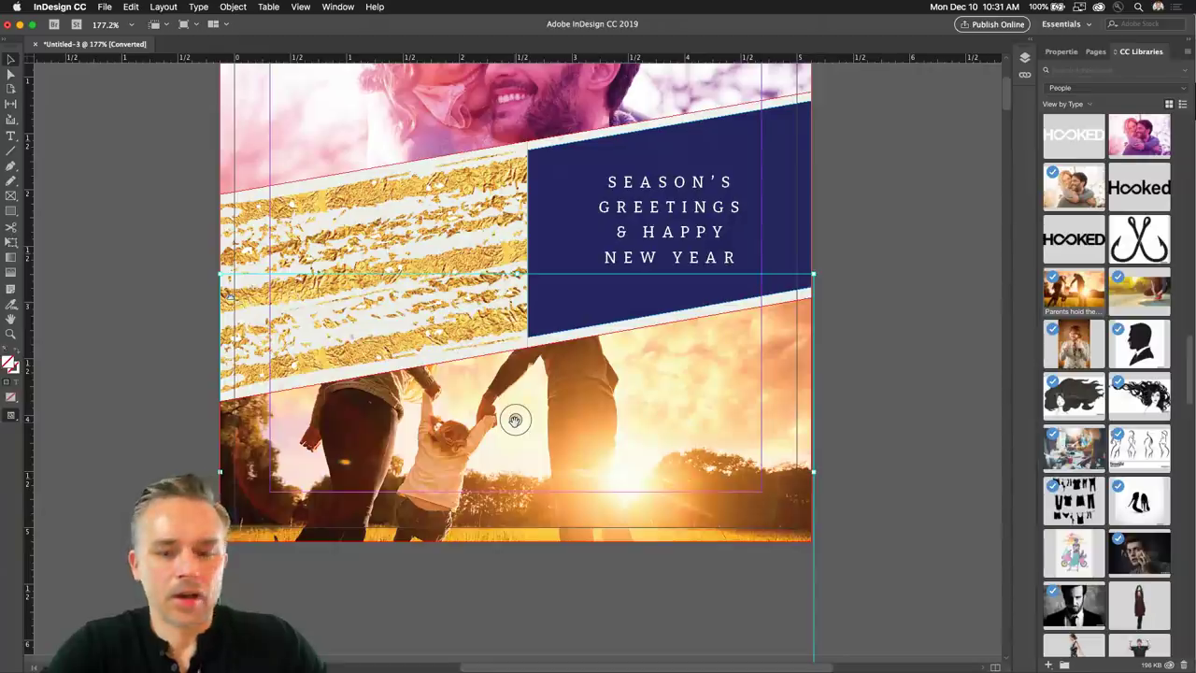
left_click_drag(515, 420, 520, 479)
scroll(542, 494, "down", 3)
scroll(542, 495, "right", 1)
scroll(478, 280, "down", 1)
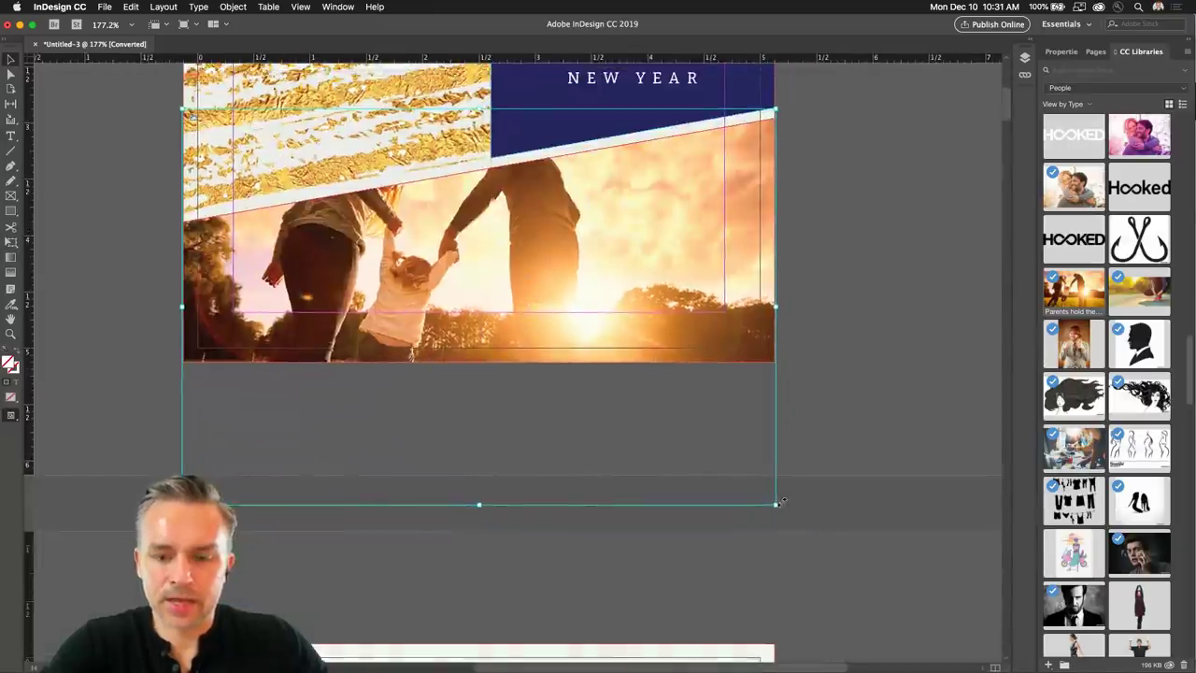
left_click_drag(183, 109, 937, 659)
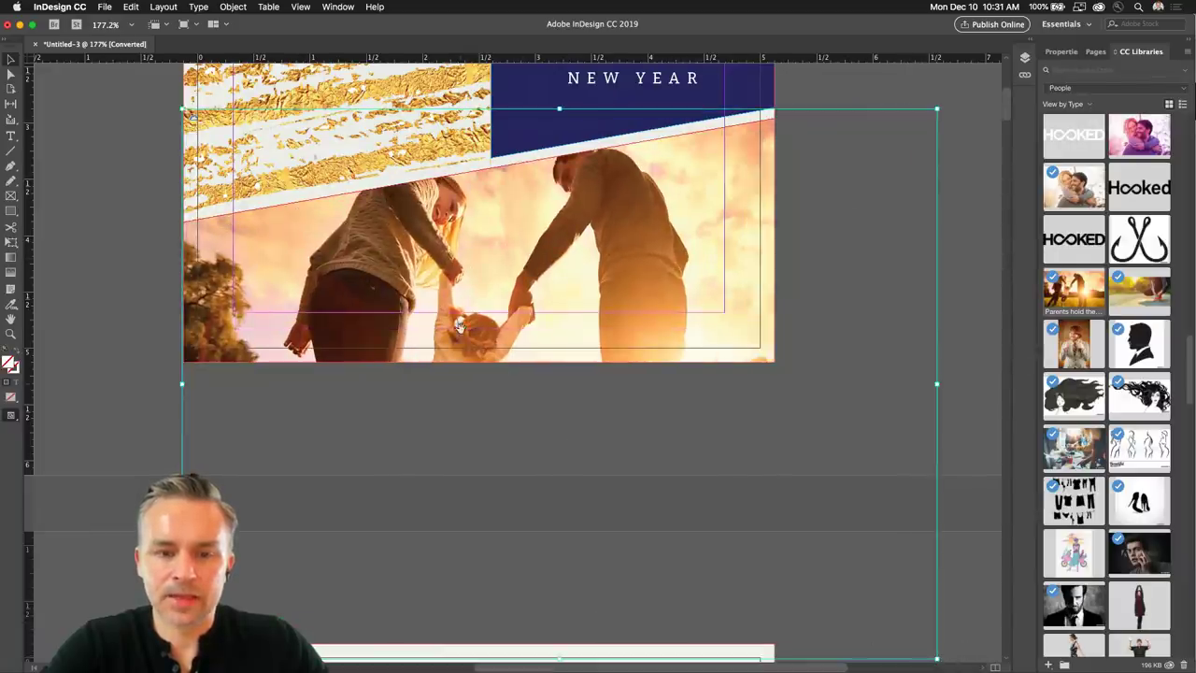
scroll(443, 231, "up", 3)
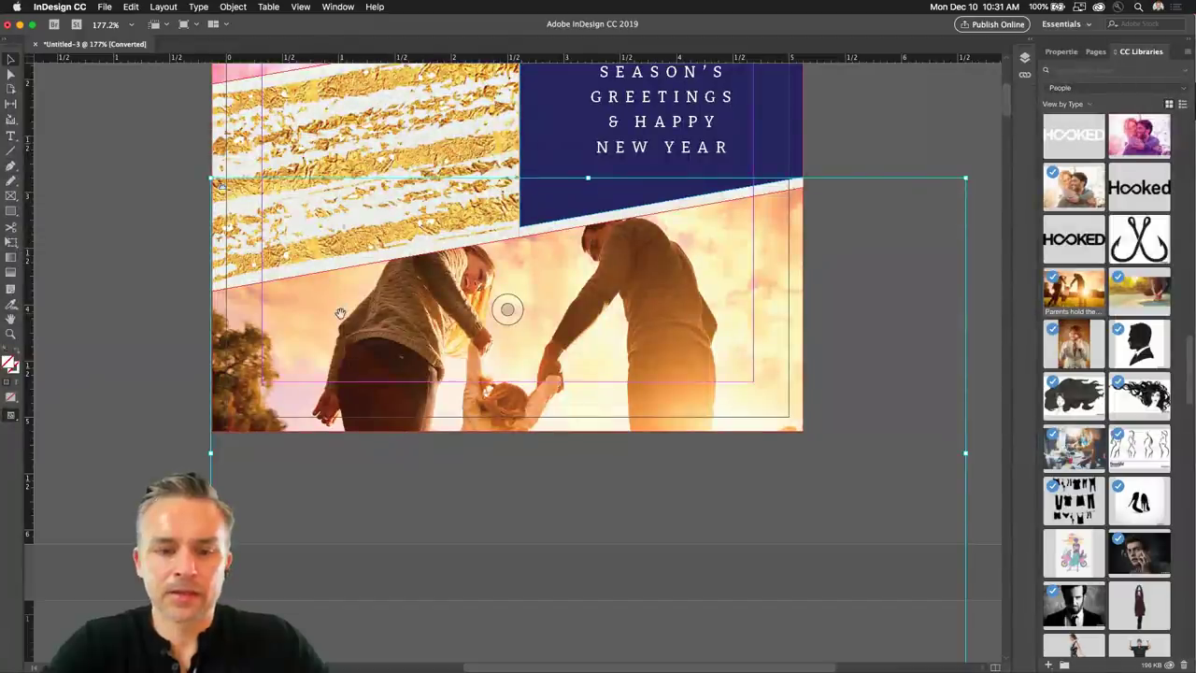
left_click_drag(339, 315, 347, 323)
left_click(121, 232)
Draw an empty rectangle frame on the pasteboard beside the card.
scroll(245, 348, "up", 6)
scroll(245, 348, "left", 5)
scroll(245, 349, "up", 3)
scroll(245, 349, "left", 1)
left_click_drag(9, 197, 42, 212)
left_click_drag(169, 144, 221, 328)
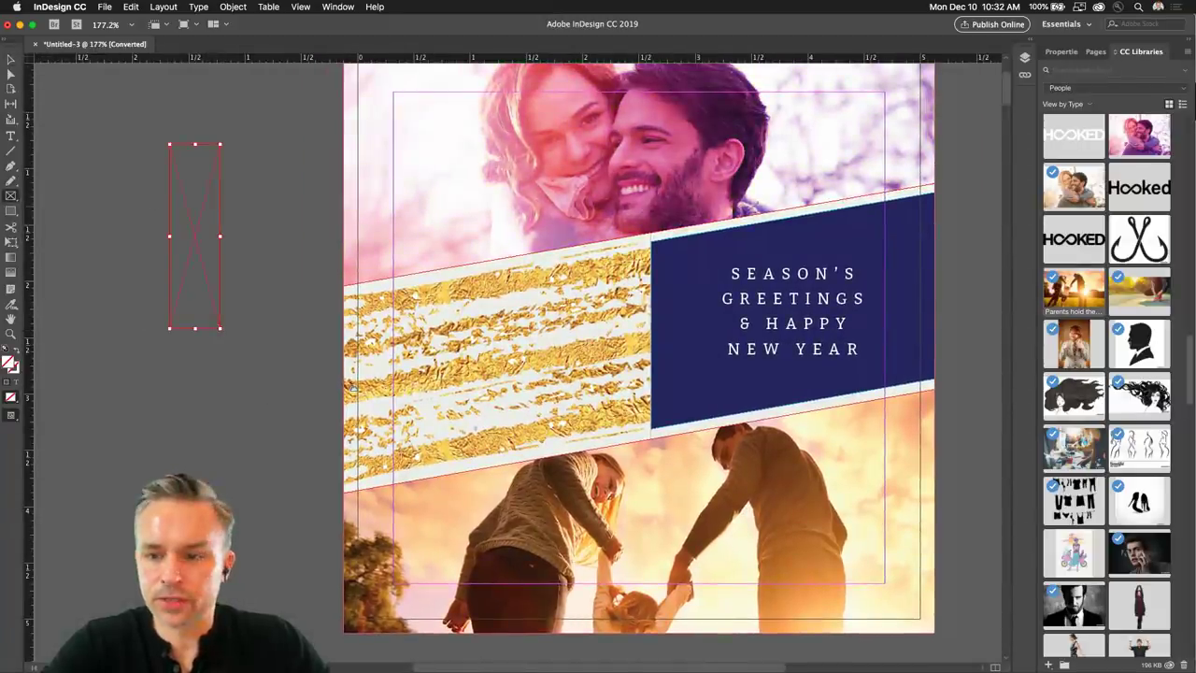
left_click(11, 59)
Delete the empty pasteboard frame and open AtlastMag.indd from File > Open Recent.
key("BackSpace")
left_click(105, 7)
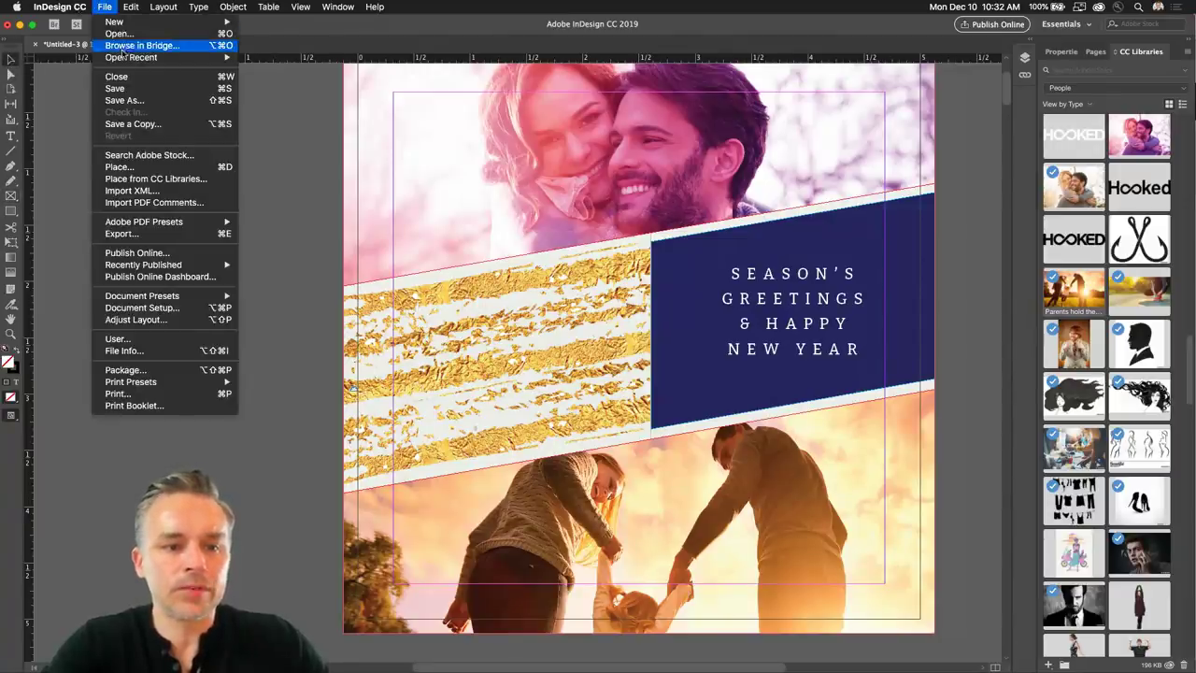
mouse_move(126, 58)
left_click(343, 73)
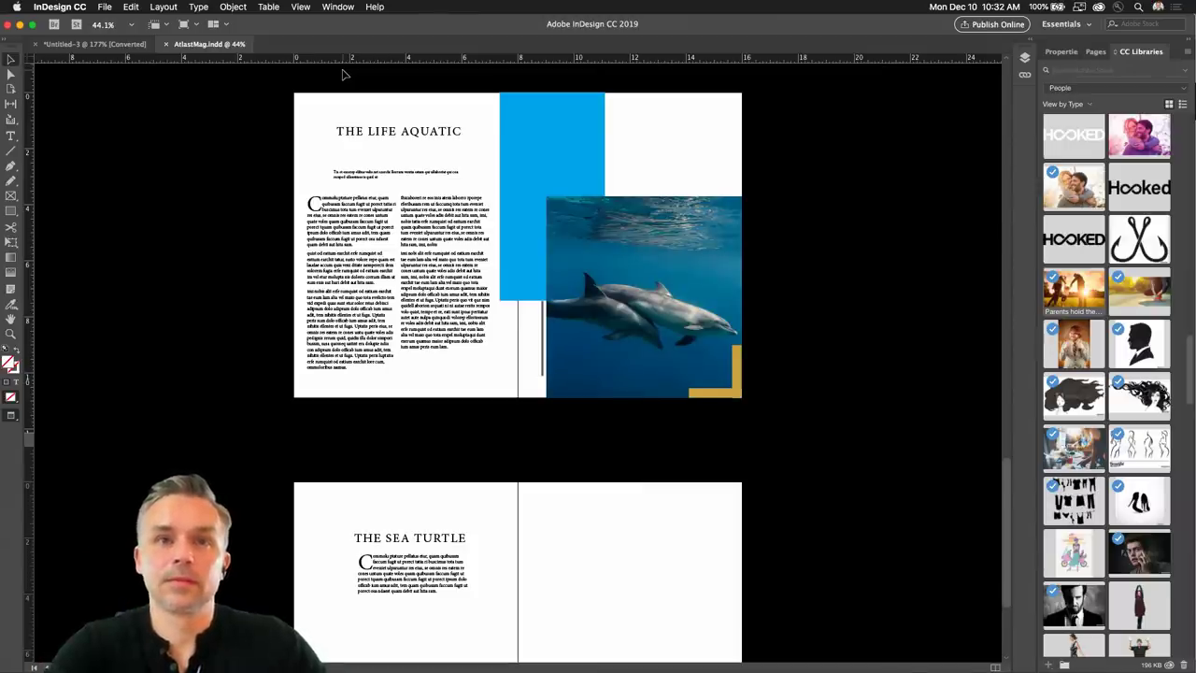
Draw a tall narrow frame on the greeting card's pasteboard, then widen it.
scroll(507, 336, "down", 3)
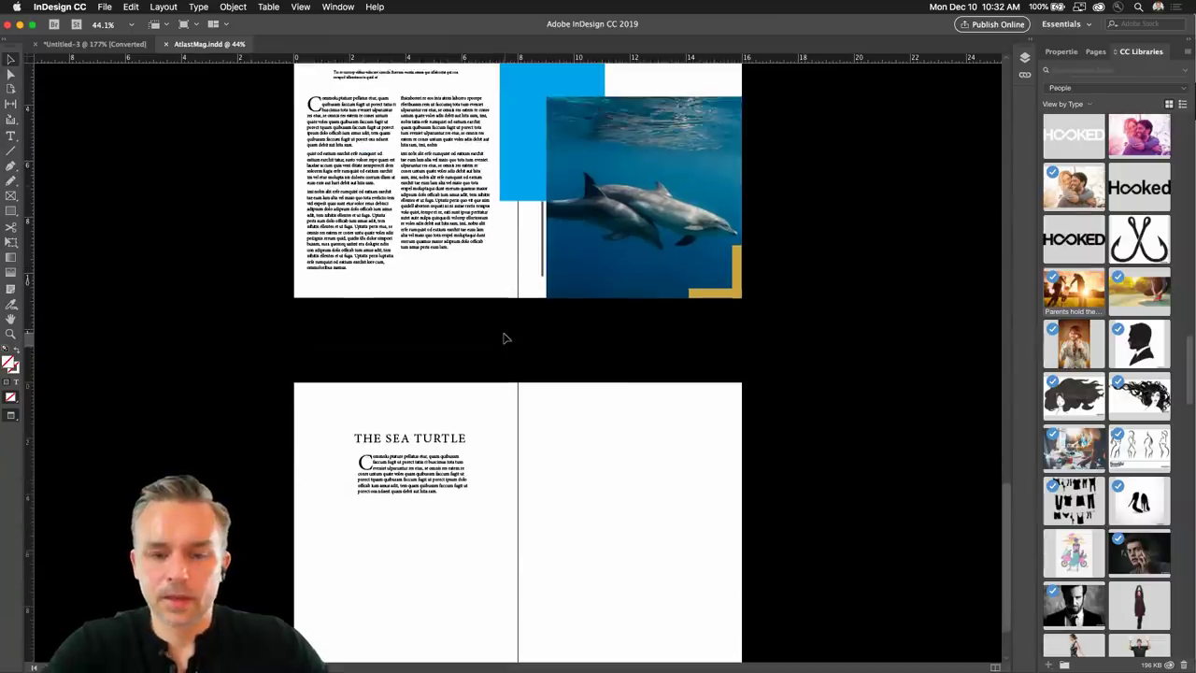
scroll(298, 315, "down", 3)
scroll(587, 368, "up", 15)
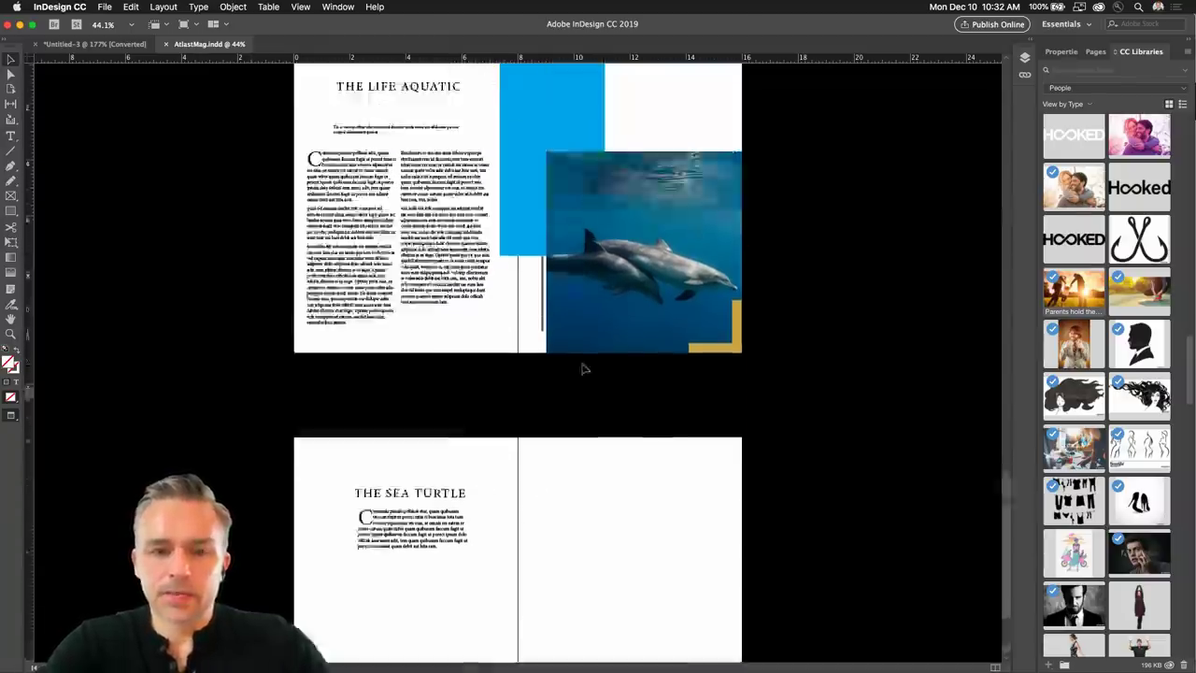
scroll(583, 368, "up", 9)
scroll(582, 368, "down", 4)
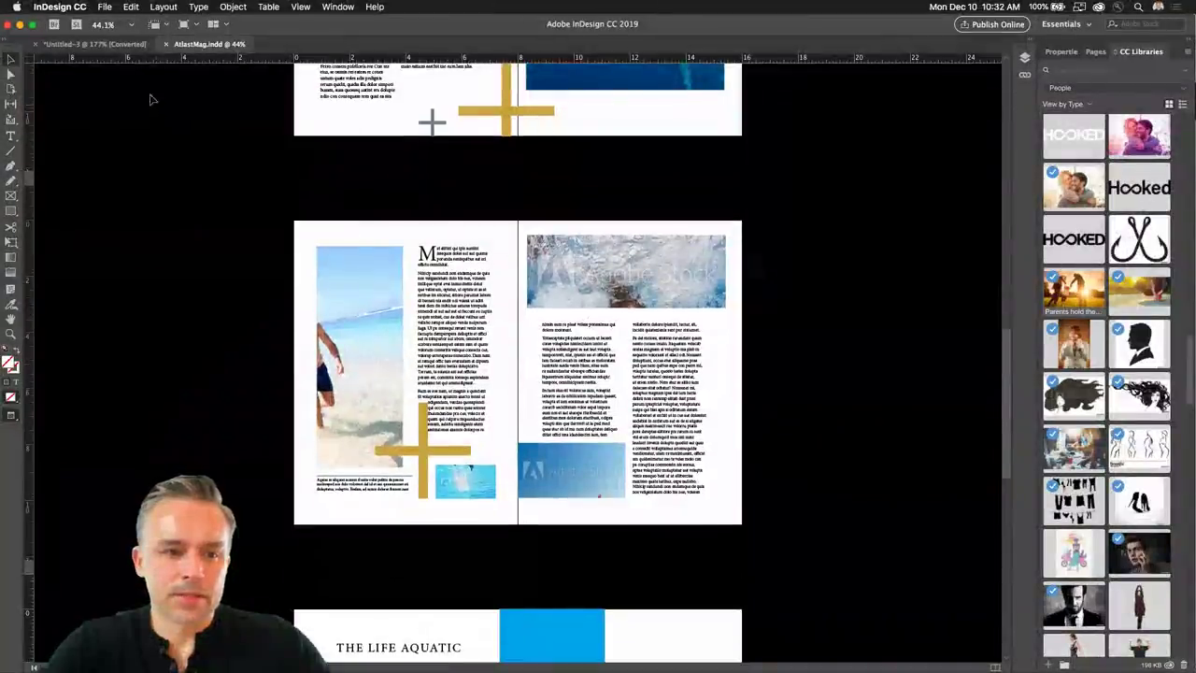
left_click(84, 45)
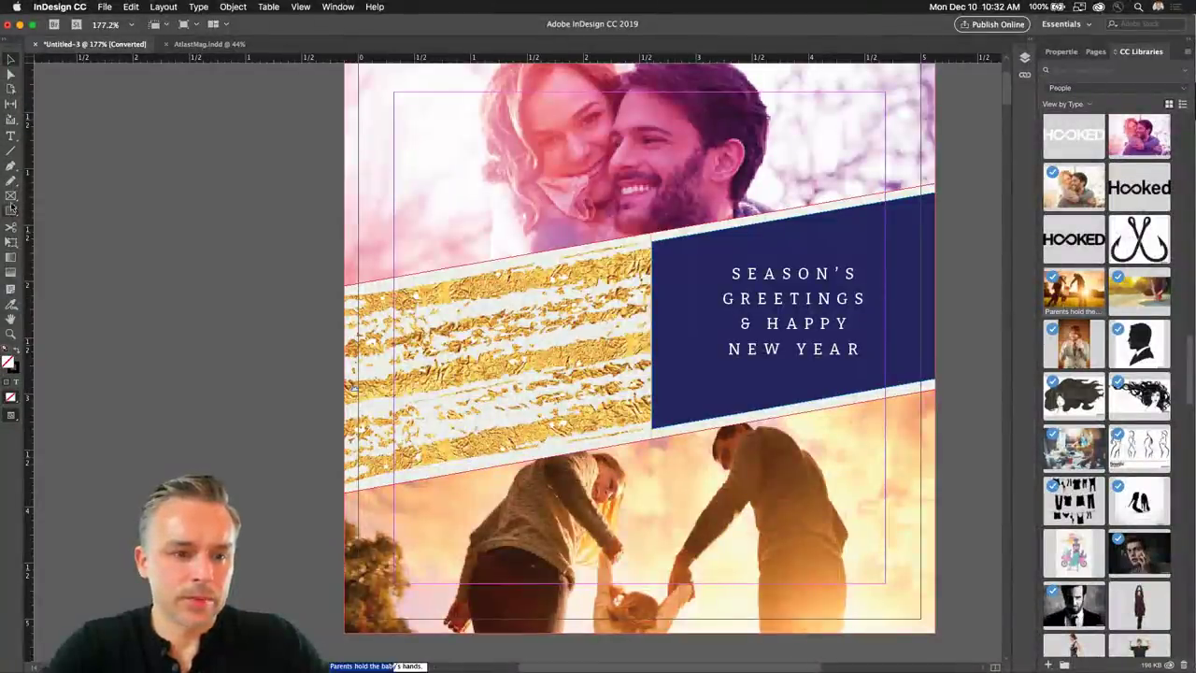
key("f")
left_click_drag(194, 132, 216, 326)
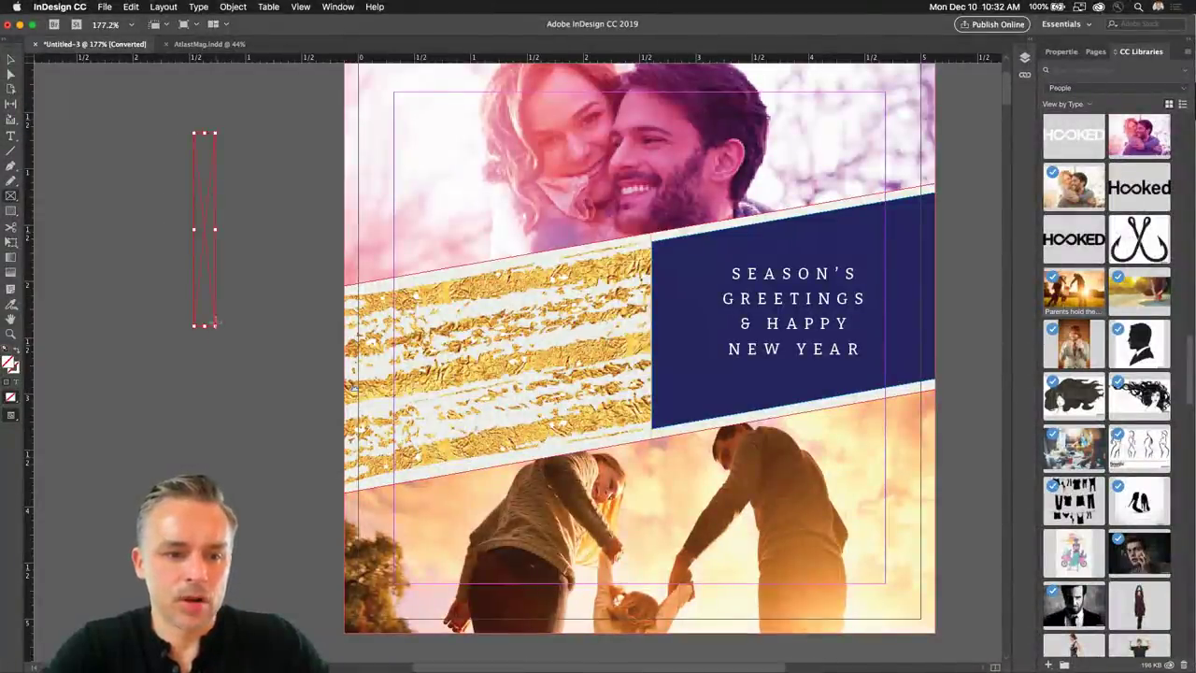
key("v")
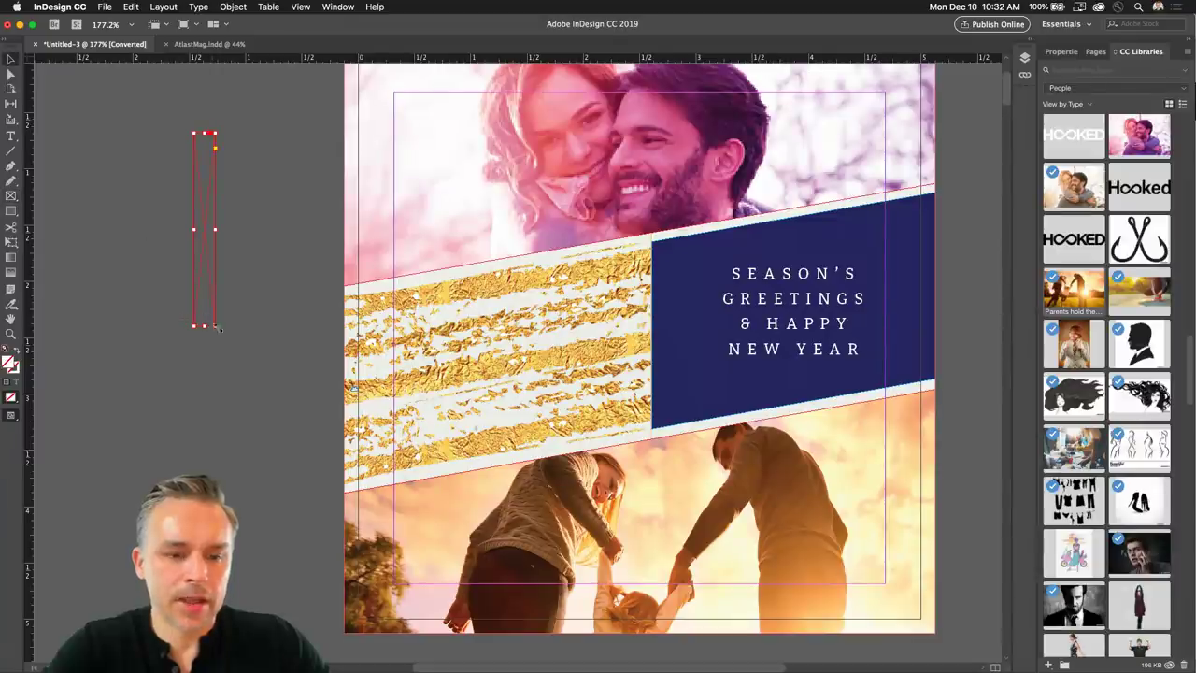
left_click_drag(216, 326, 285, 351)
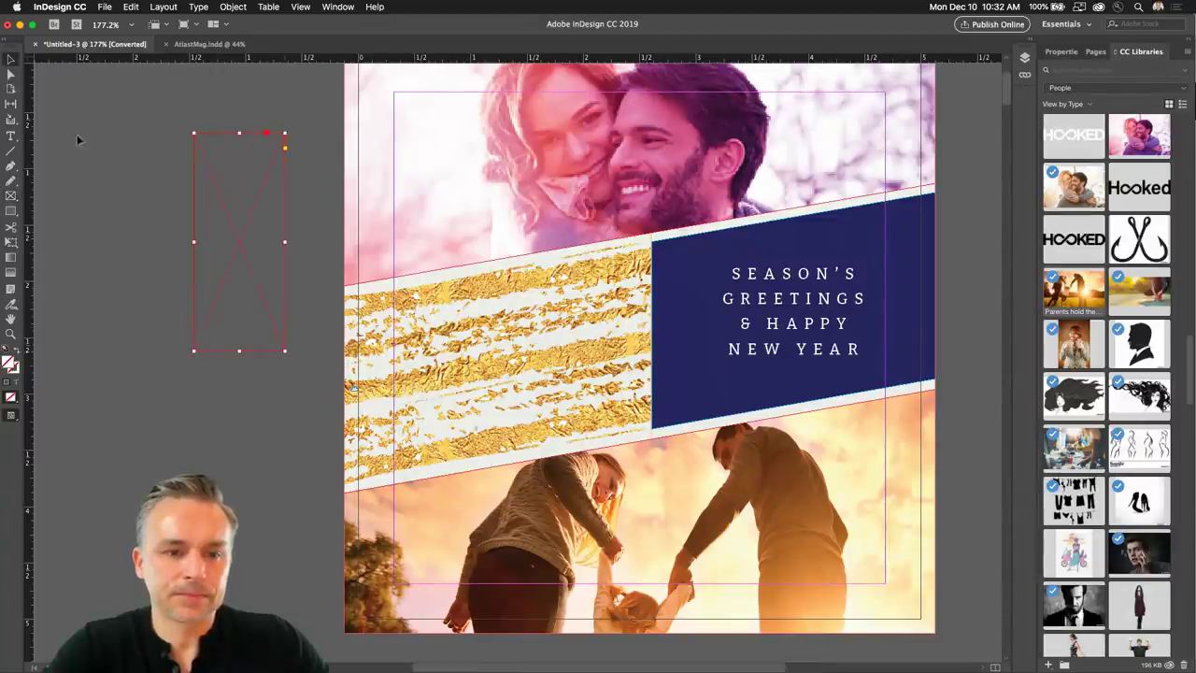
Back in AtlastMag.indd, zoom in three times on the beach runner spread.
left_click(199, 45)
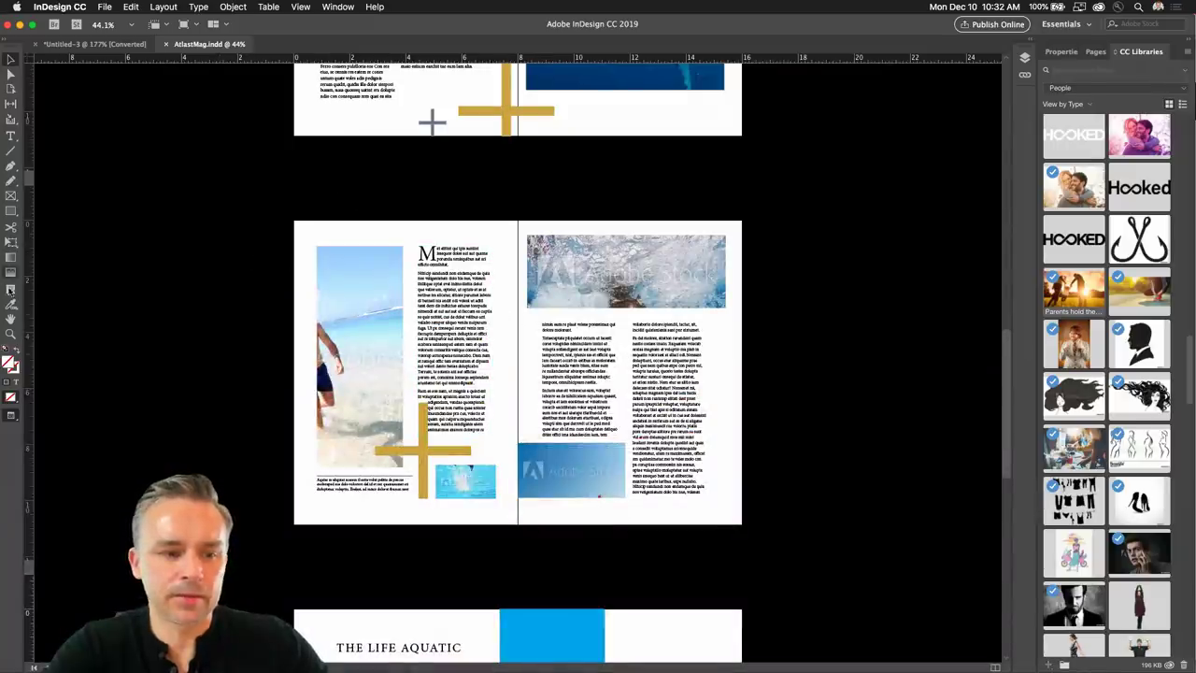
left_click(10, 334)
left_click(494, 409)
left_click(499, 397)
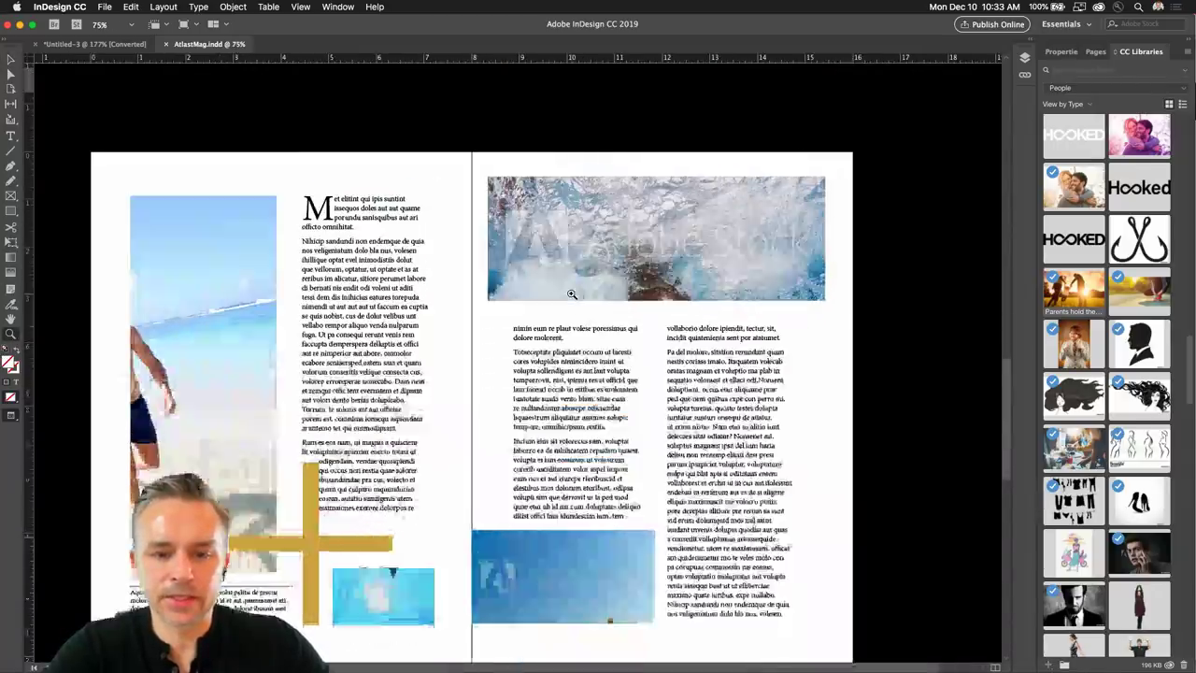
Select the bottom-right Adobe Stock image, deselect it, then select the beach image frame.
scroll(337, 442, "down", 2)
key("v")
left_click(576, 486)
key("x")
key("super+shift+a")
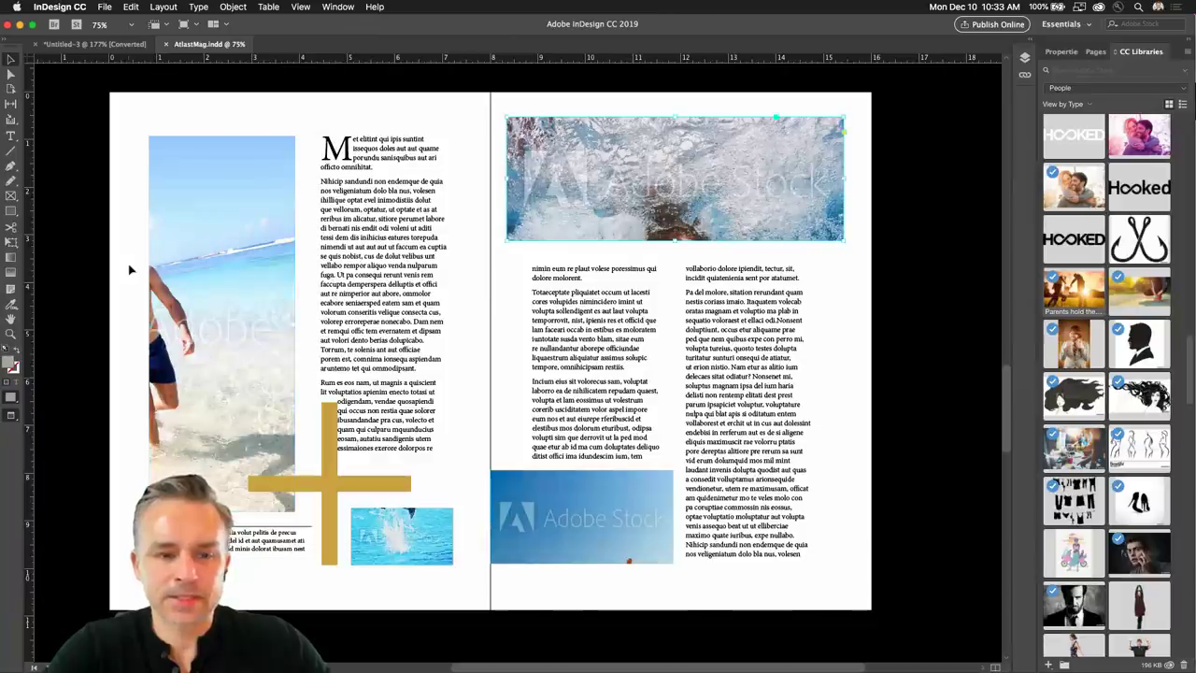
left_click(191, 257)
Float the Properties panel over the page and select the top underwater image frame.
left_click(1061, 51)
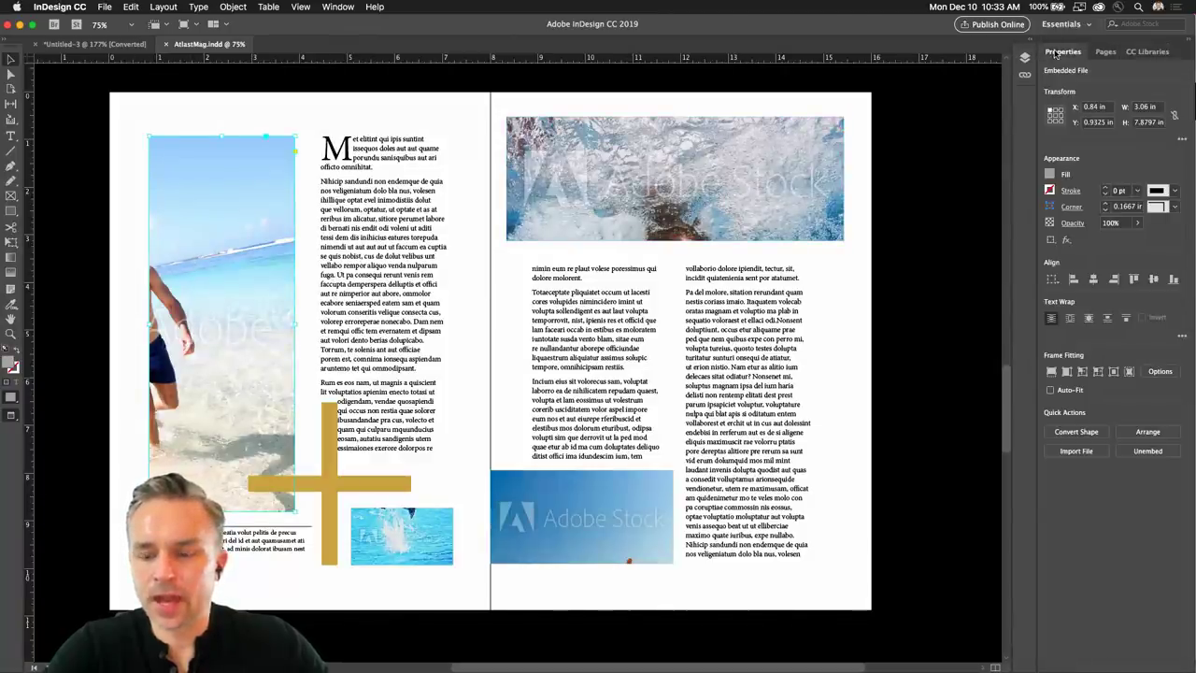
left_click_drag(1058, 52, 1142, 52)
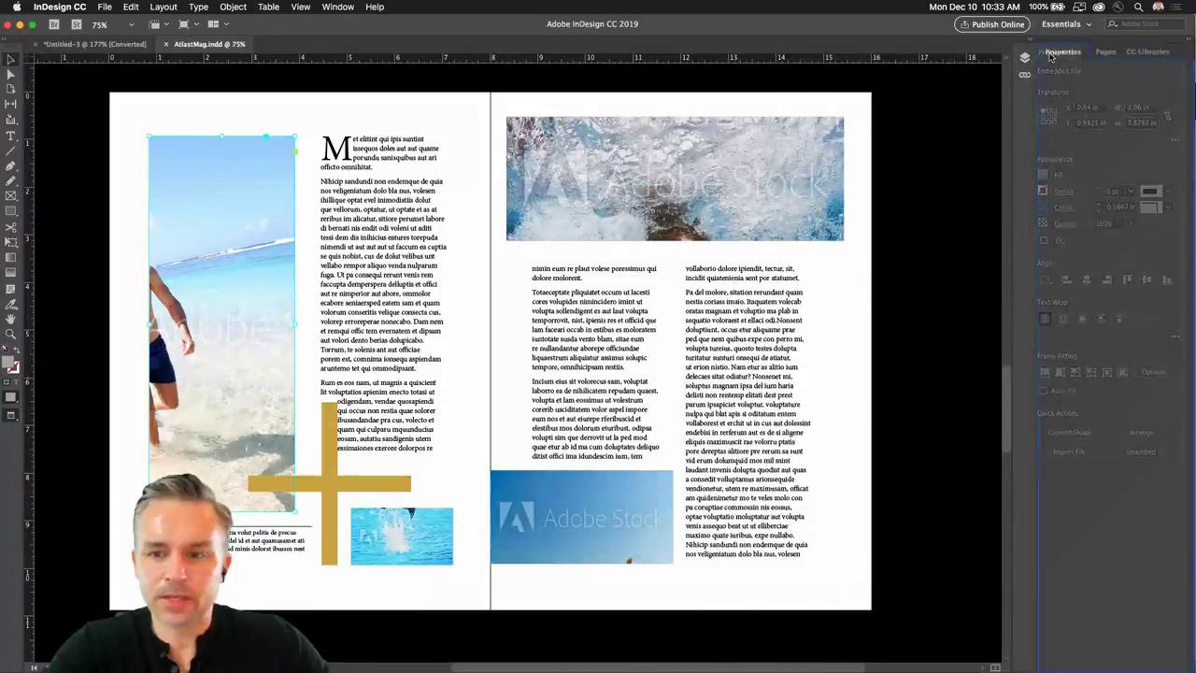
left_click(710, 206)
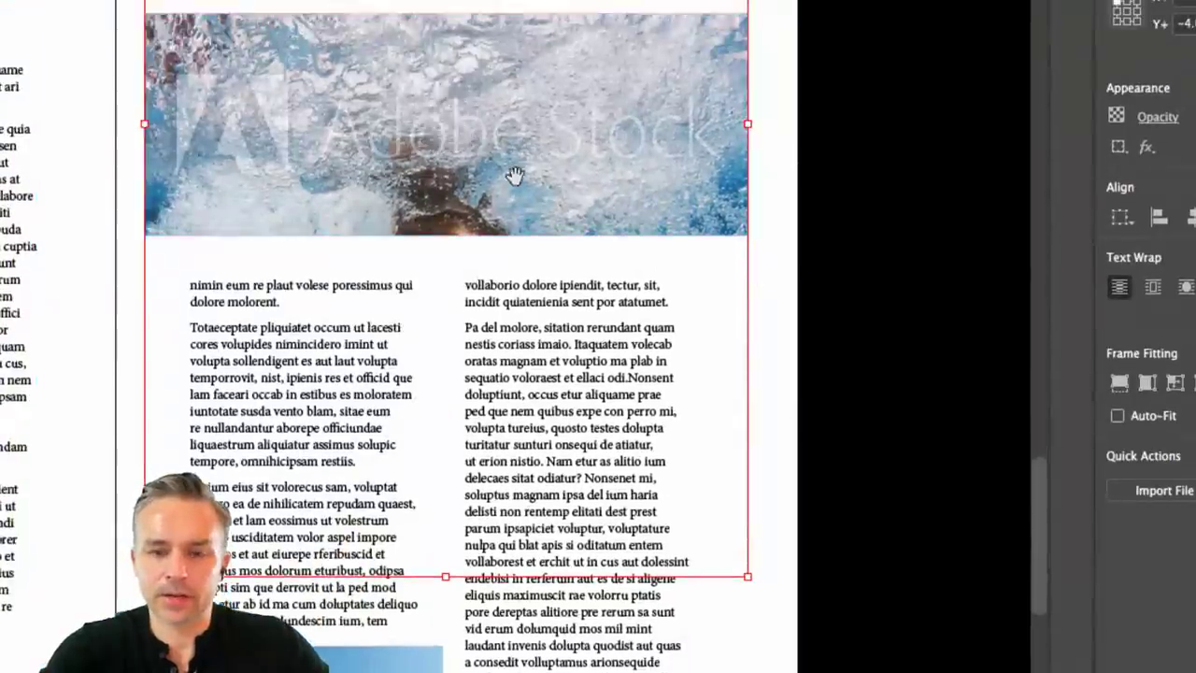
Zoom in on the underwater photo, nudge it in its frame, and toggle Fill and Fit Proportionally.
left_click_drag(514, 176, 717, 456)
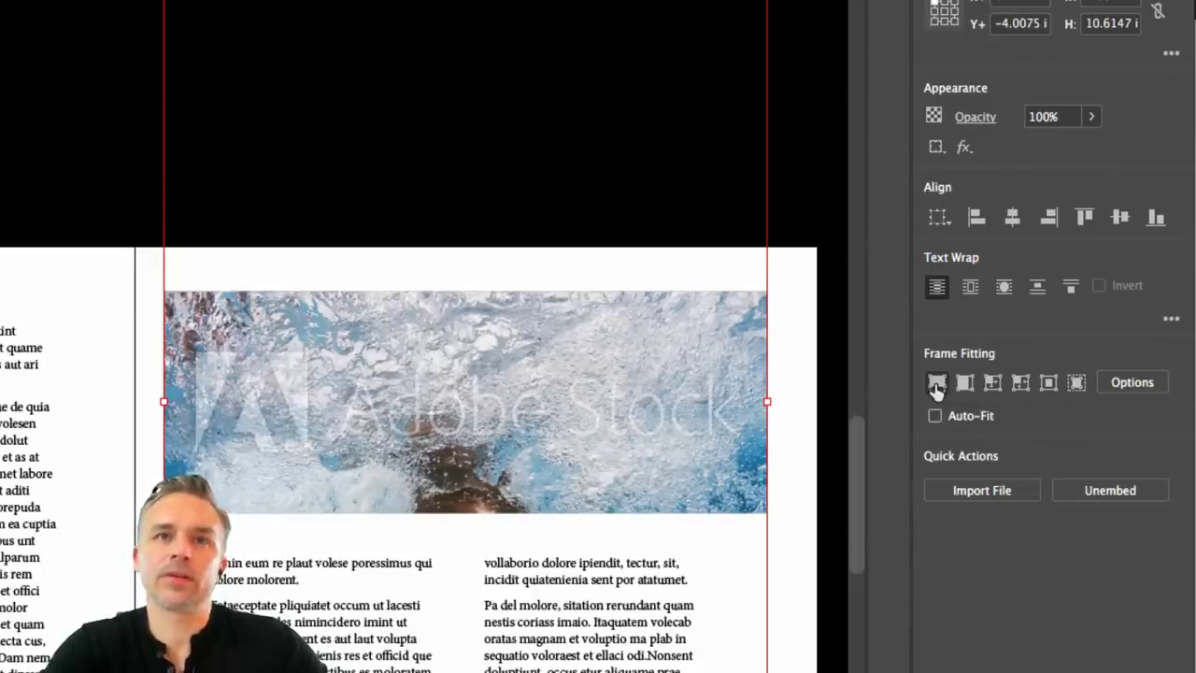
left_click_drag(459, 395, 450, 351)
left_click_drag(466, 402, 486, 429)
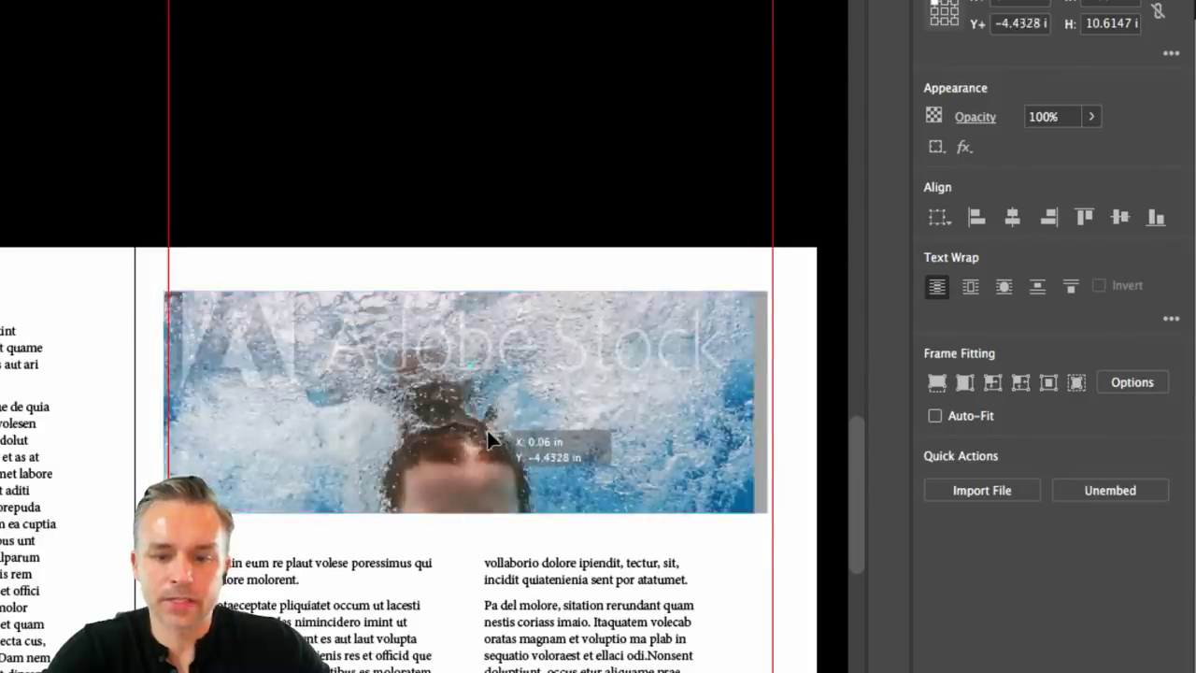
left_click(939, 385)
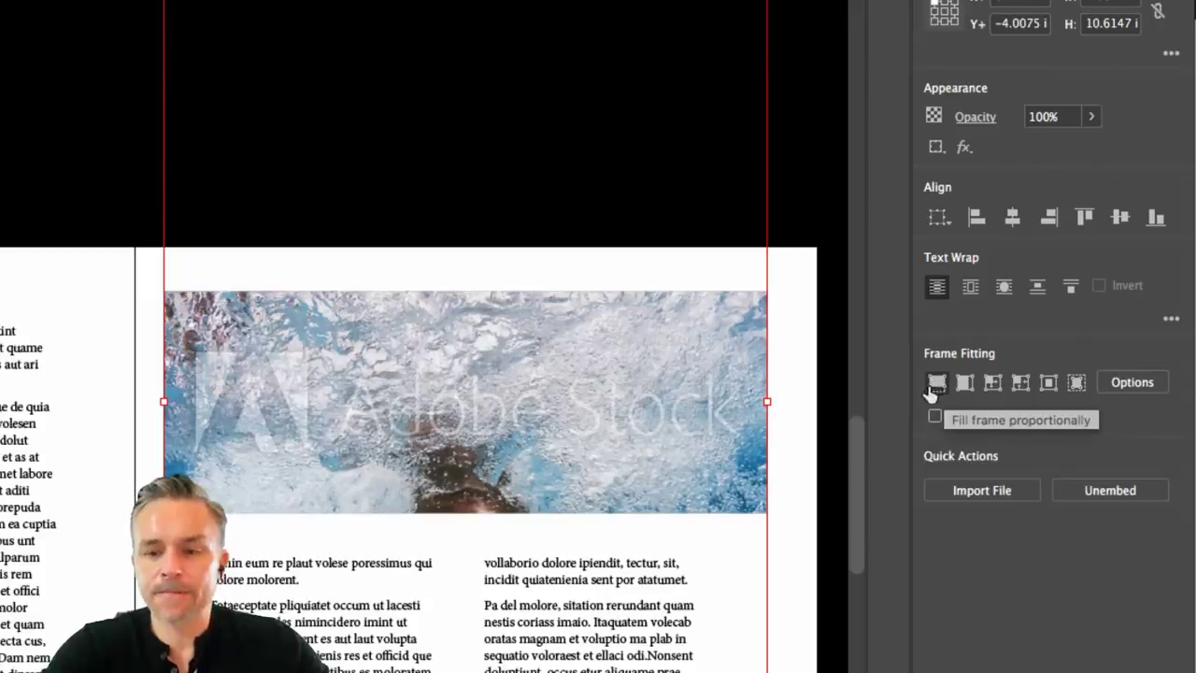
left_click(967, 389)
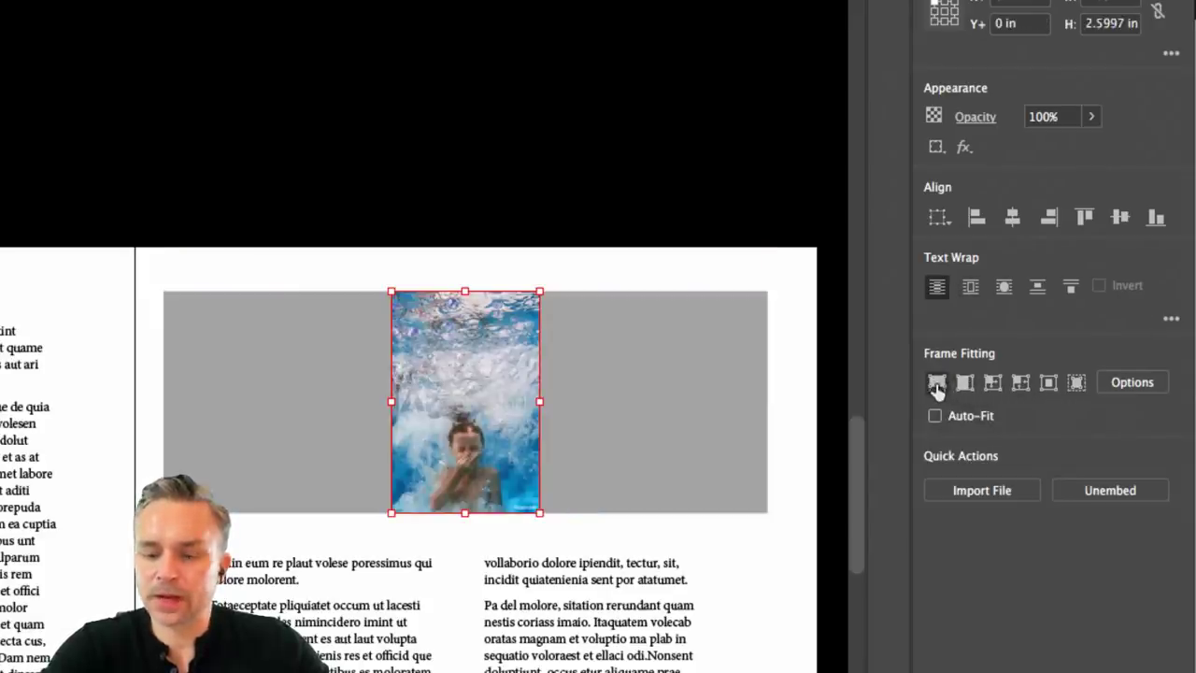
left_click(937, 385)
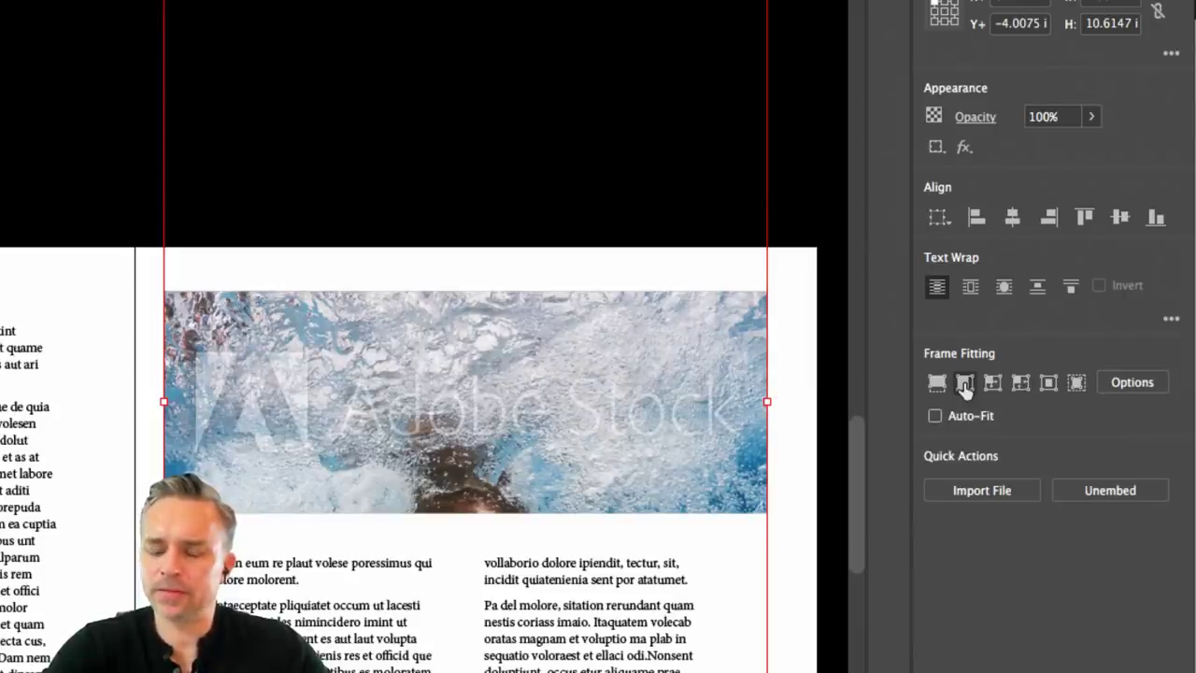
left_click(966, 389)
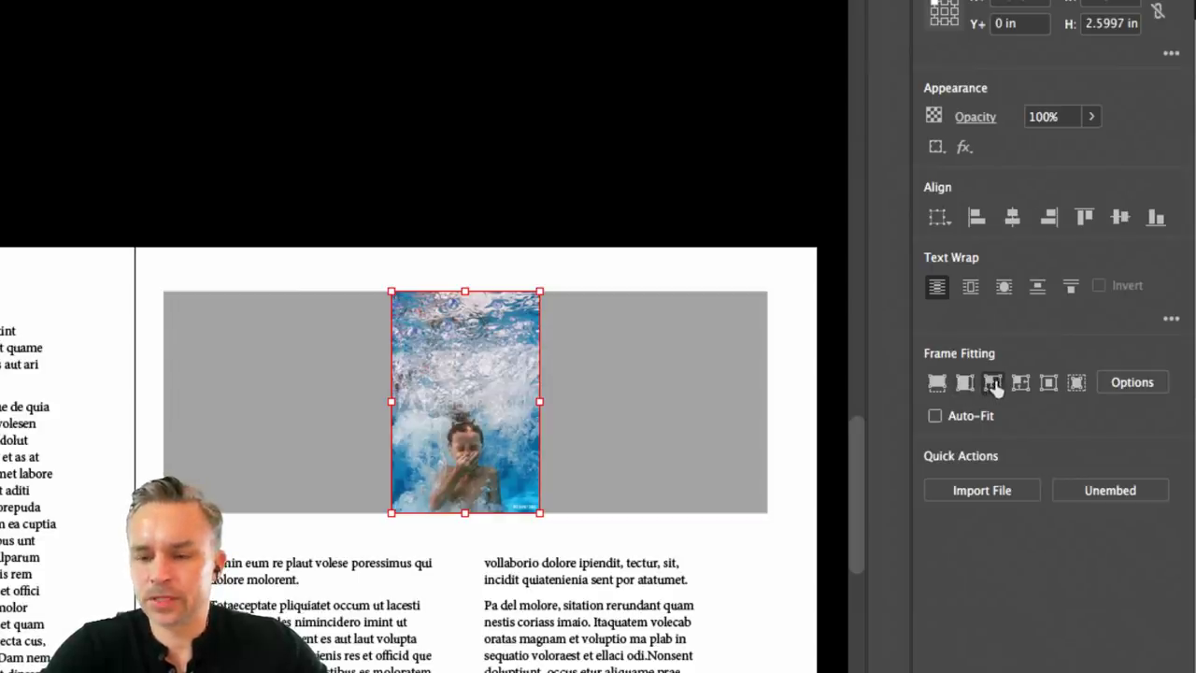
Try Fit Content to Frame and Fit Frame to Content, undo, then settle on Fill Frame Proportionally.
left_click(993, 391)
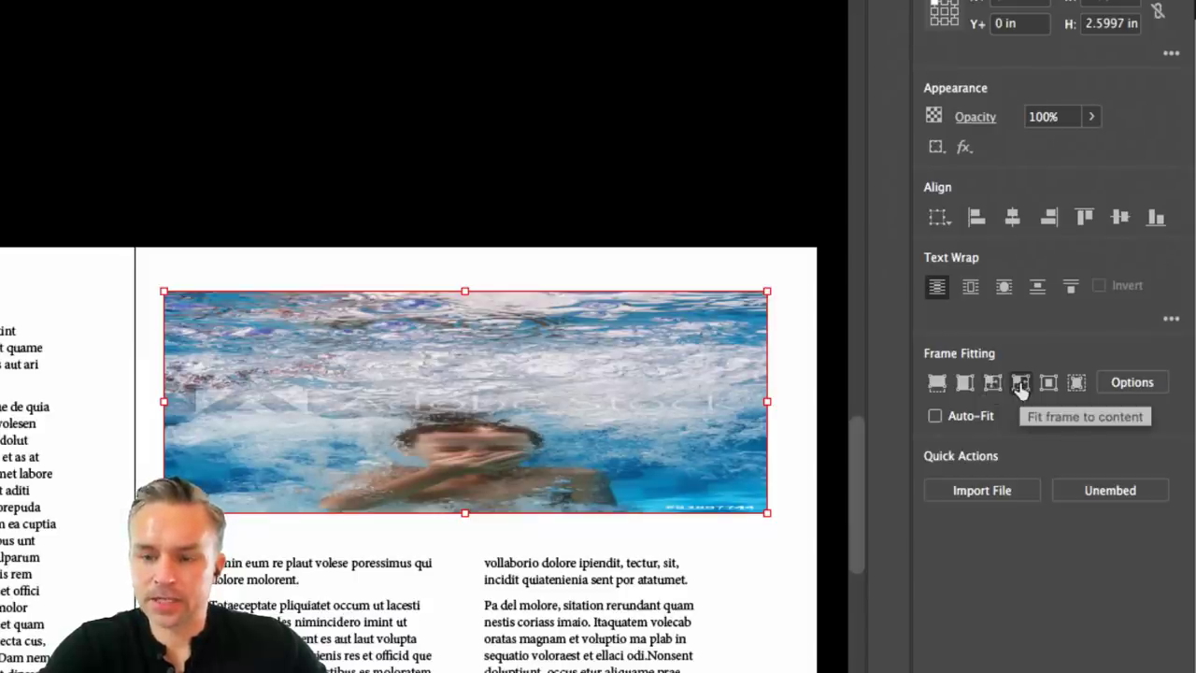
left_click(1021, 389)
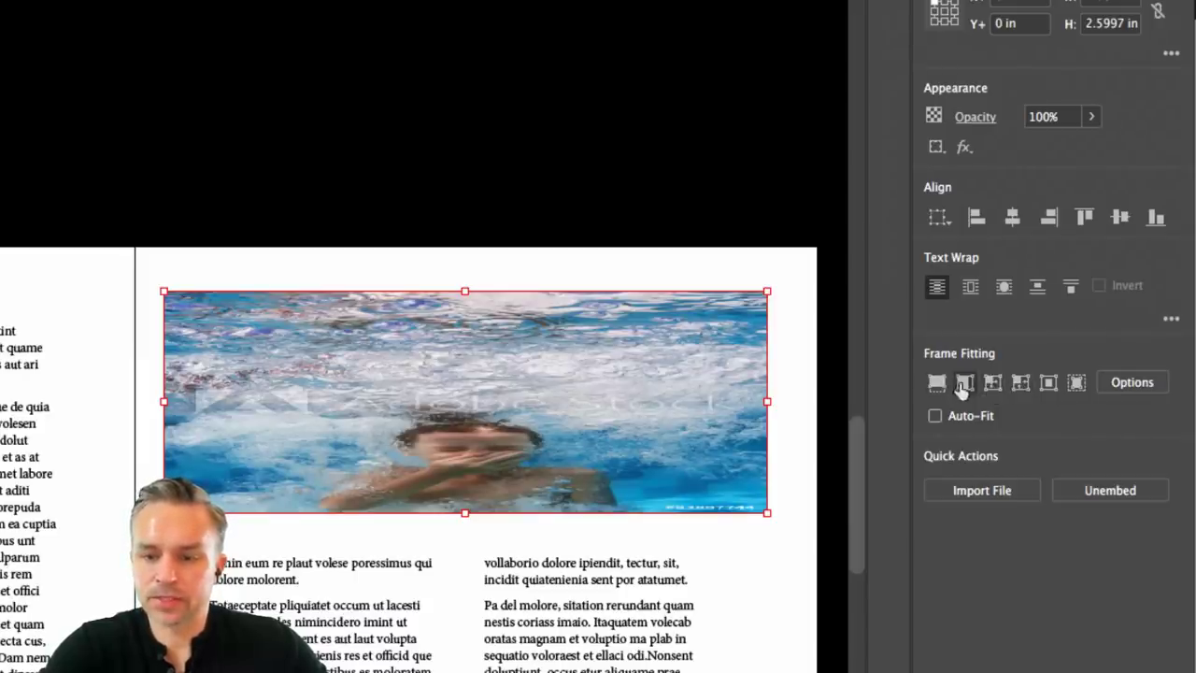
left_click(964, 383)
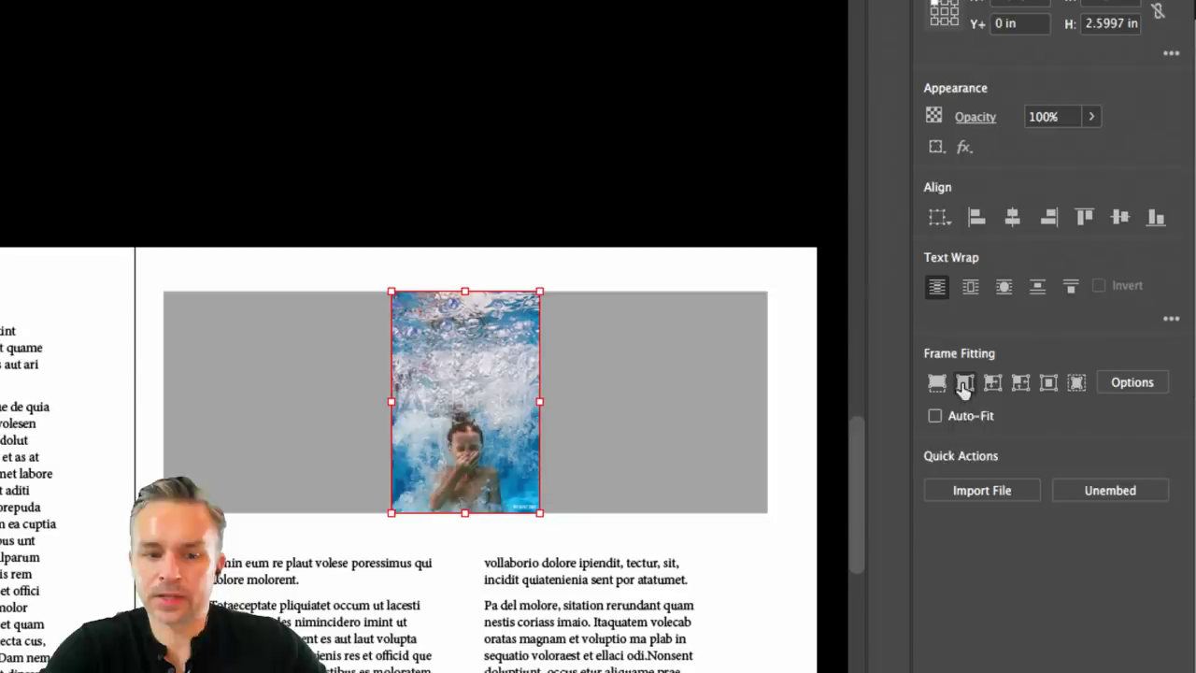
left_click(1022, 385)
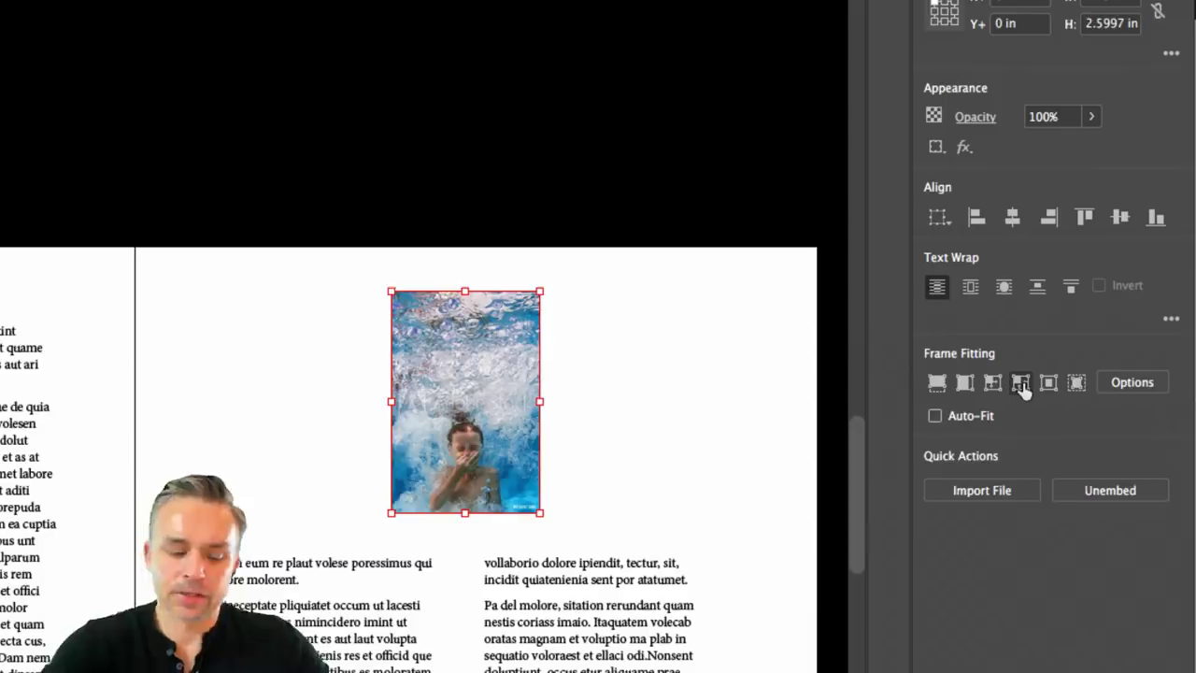
key("ctrl+z")
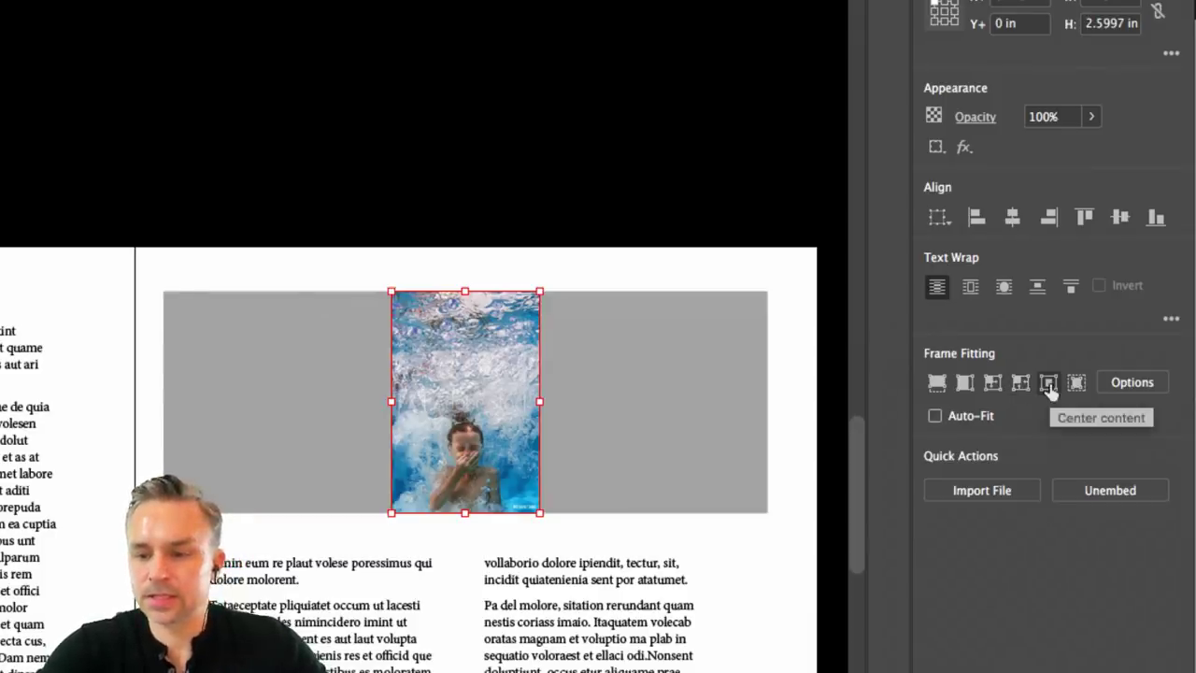
left_click(936, 388)
left_click(964, 388)
left_click(992, 389)
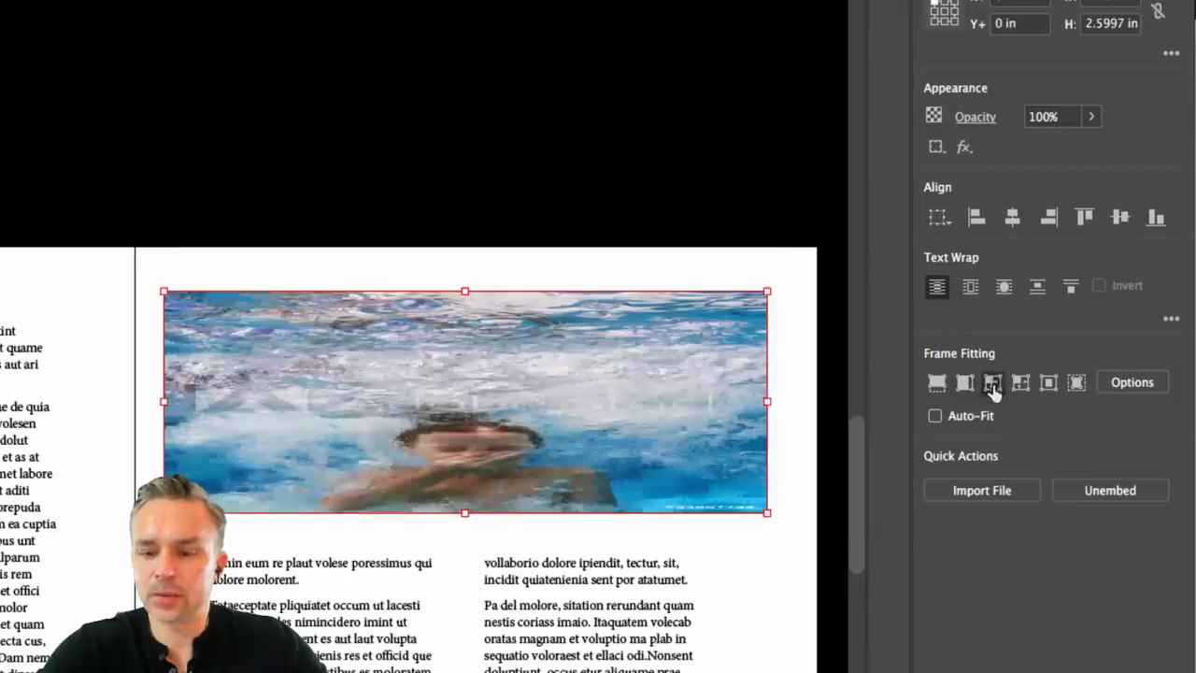
left_click(936, 386)
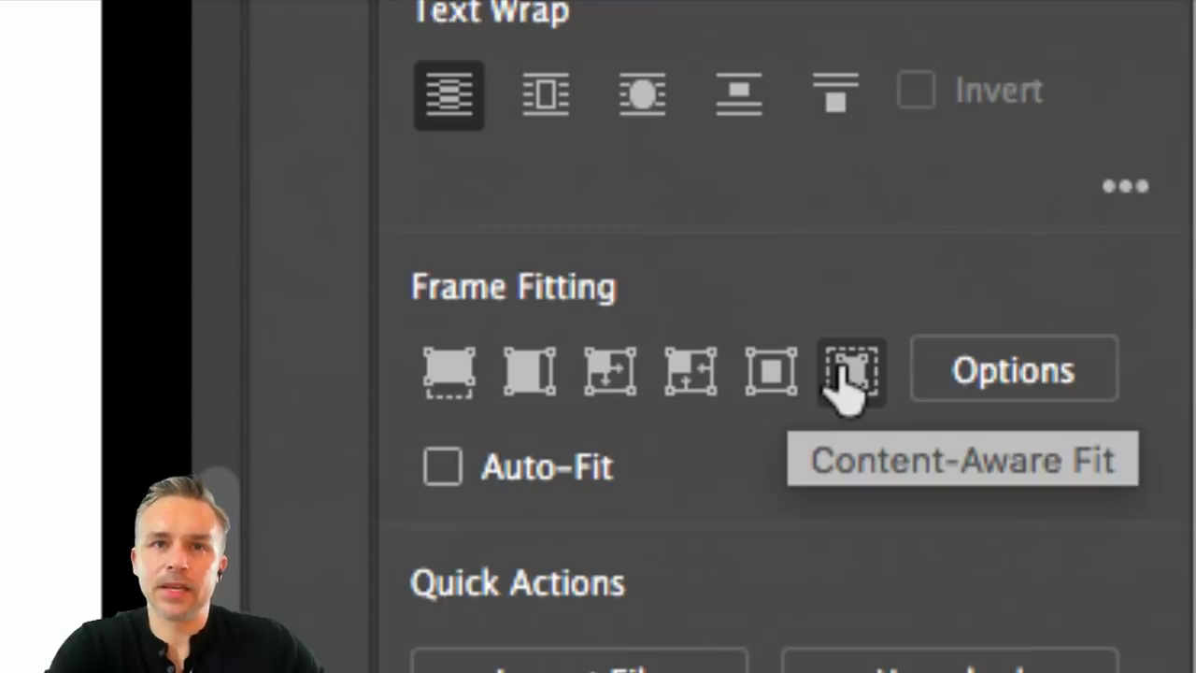
Apply Content-Aware Fit to the underwater photo and the beach image to show the face and couple.
left_click(845, 388)
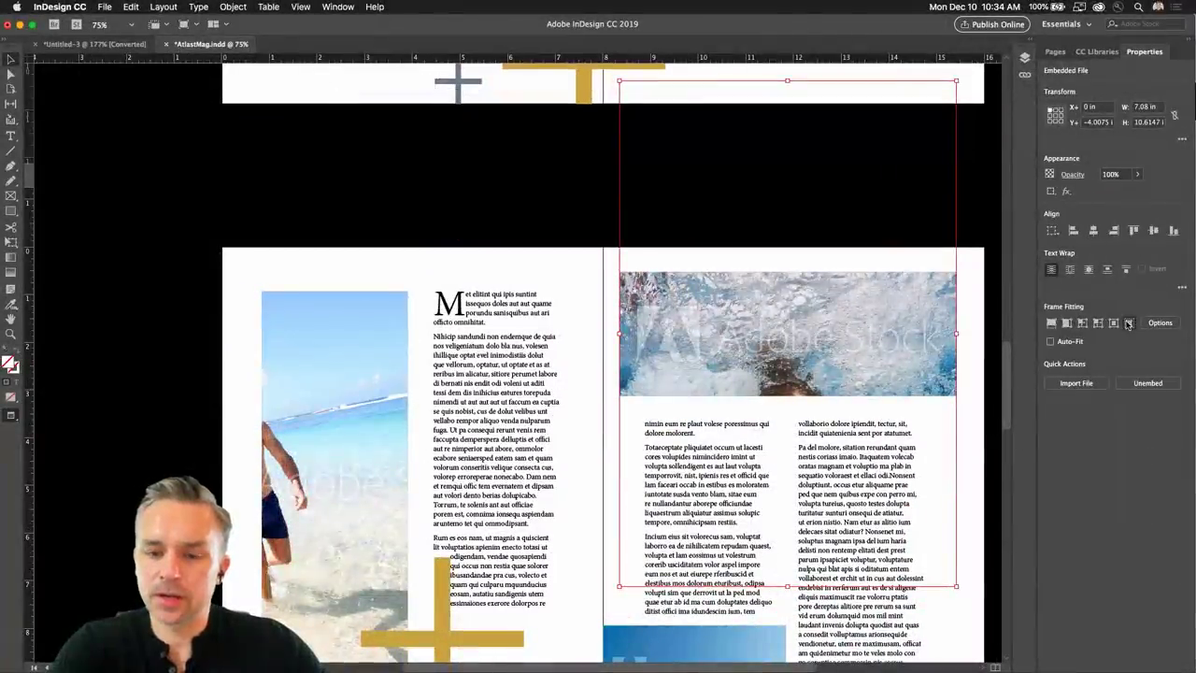
left_click(1128, 323)
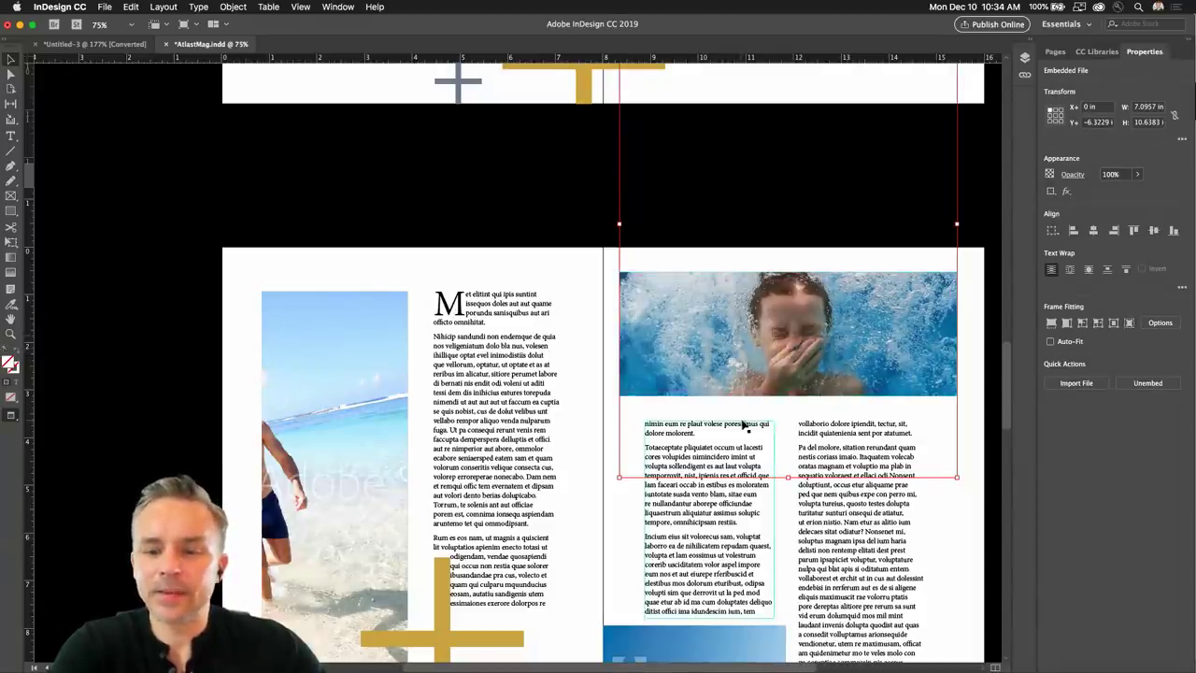
scroll(746, 428, "down", 5)
scroll(745, 428, "up", 3)
left_click(343, 313)
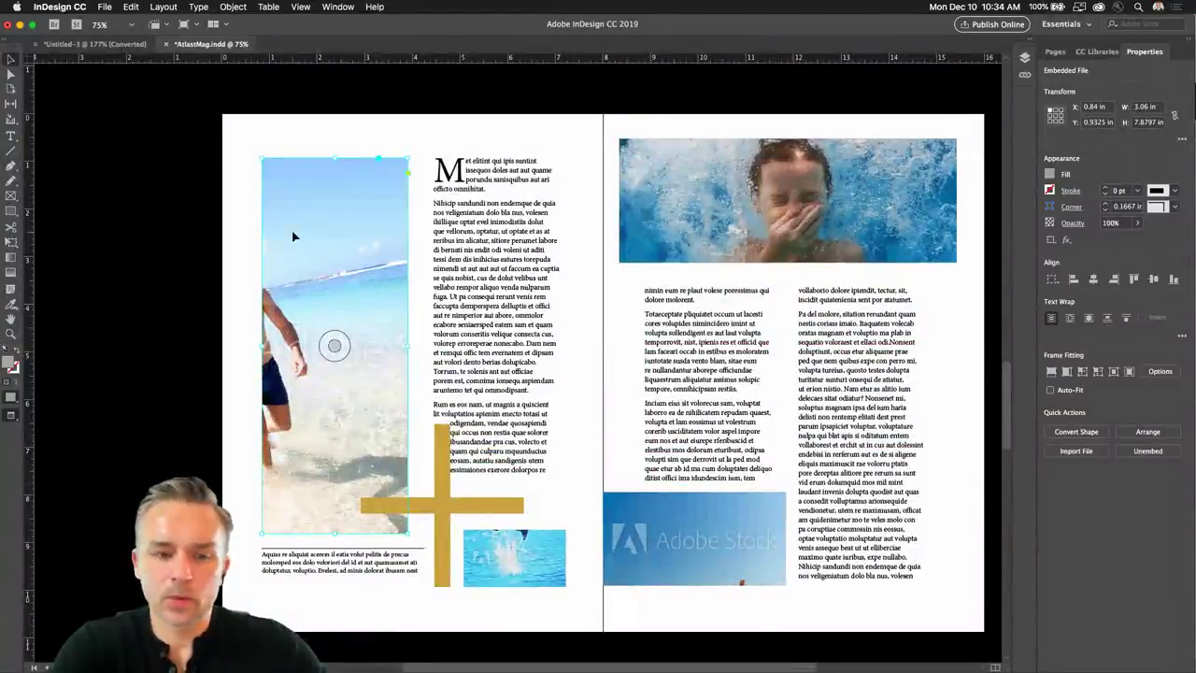
left_click(1129, 372)
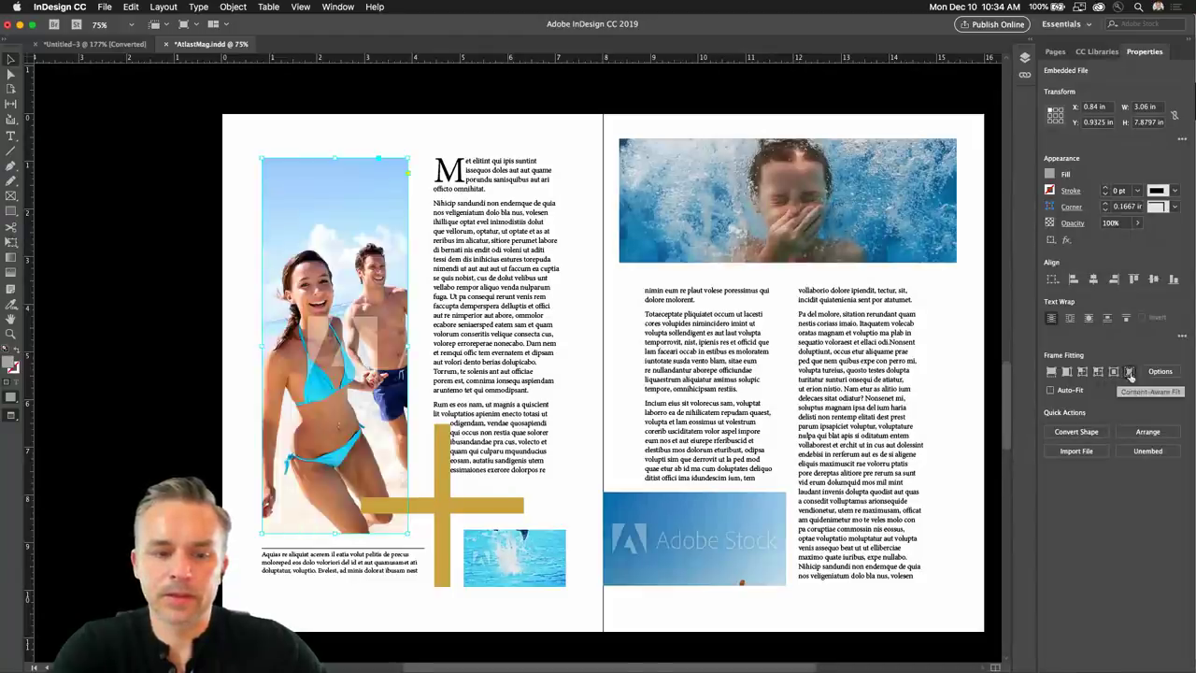
Shift the lower-right beach photo's content upward within its frame, then deselect everything.
left_click(649, 510)
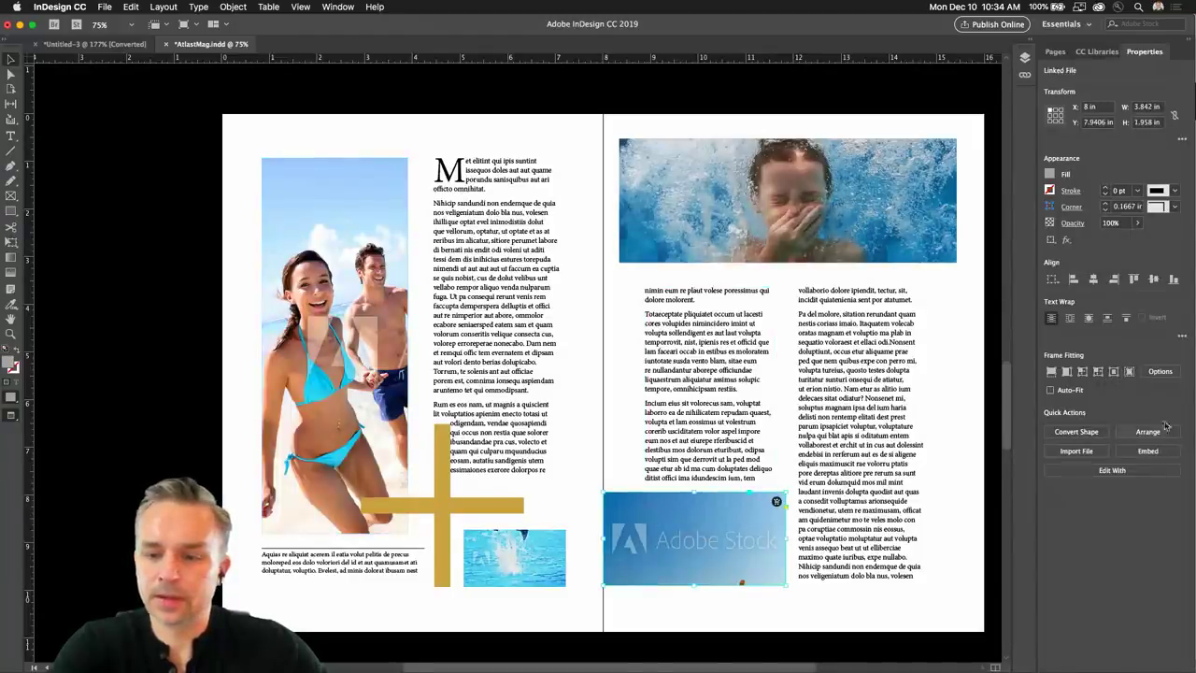
left_click(514, 557, "shift")
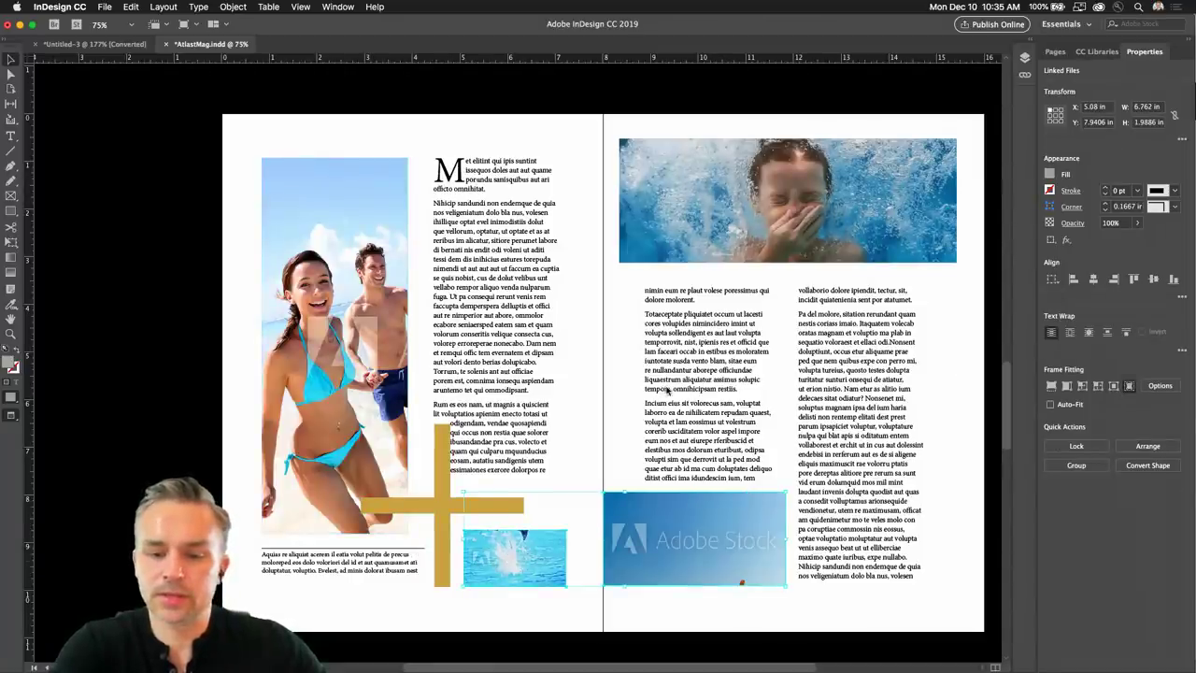
left_click(695, 539)
left_click_drag(694, 539, 695, 526)
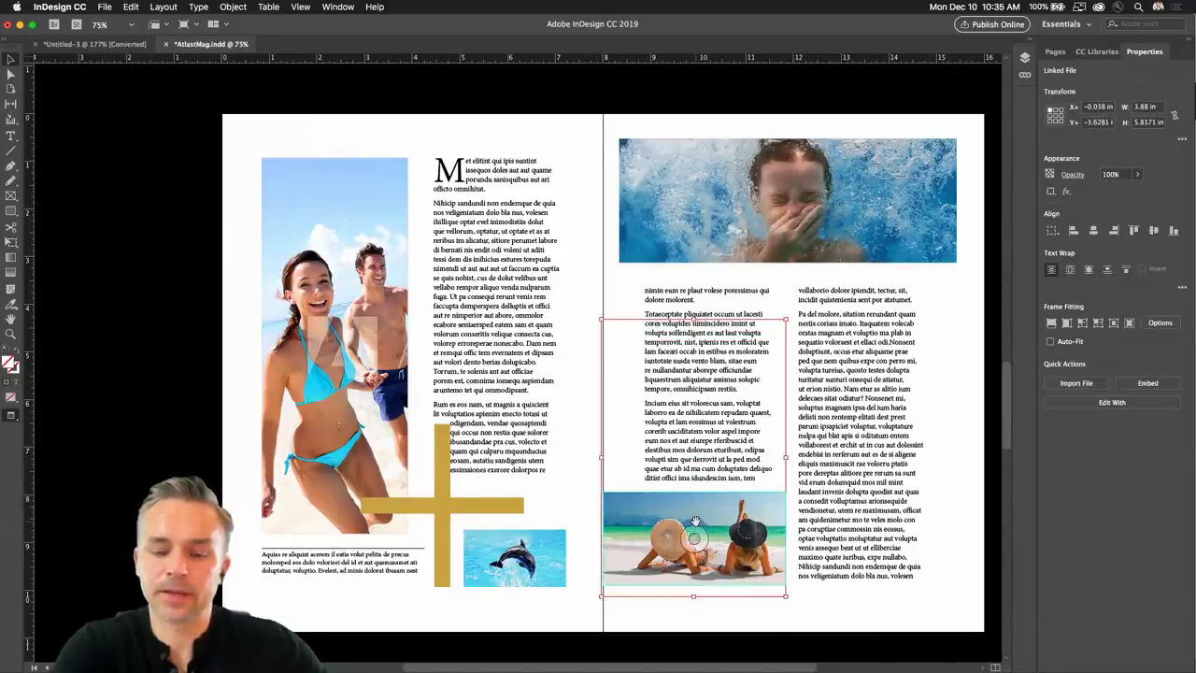
left_click(197, 381)
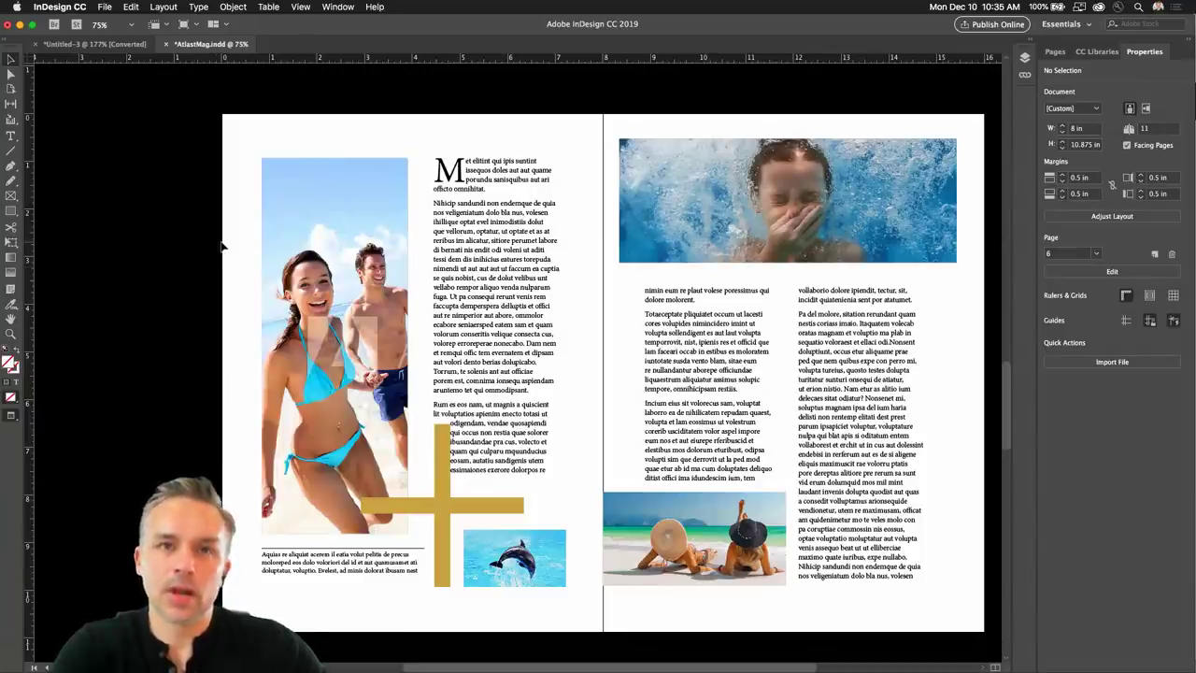
Switch to the Untitled-3 holiday card and delete the empty frame on the pasteboard.
left_click(94, 44)
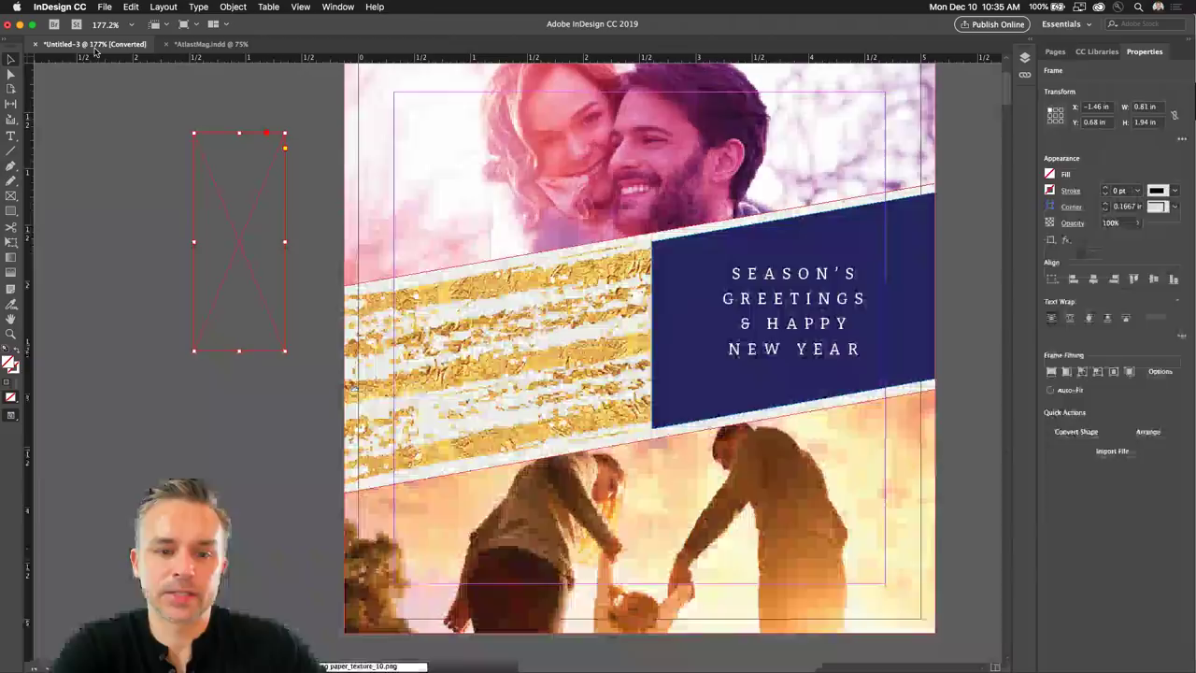
key("Delete")
scroll(461, 276, "right", 5)
scroll(461, 276, "up", 2)
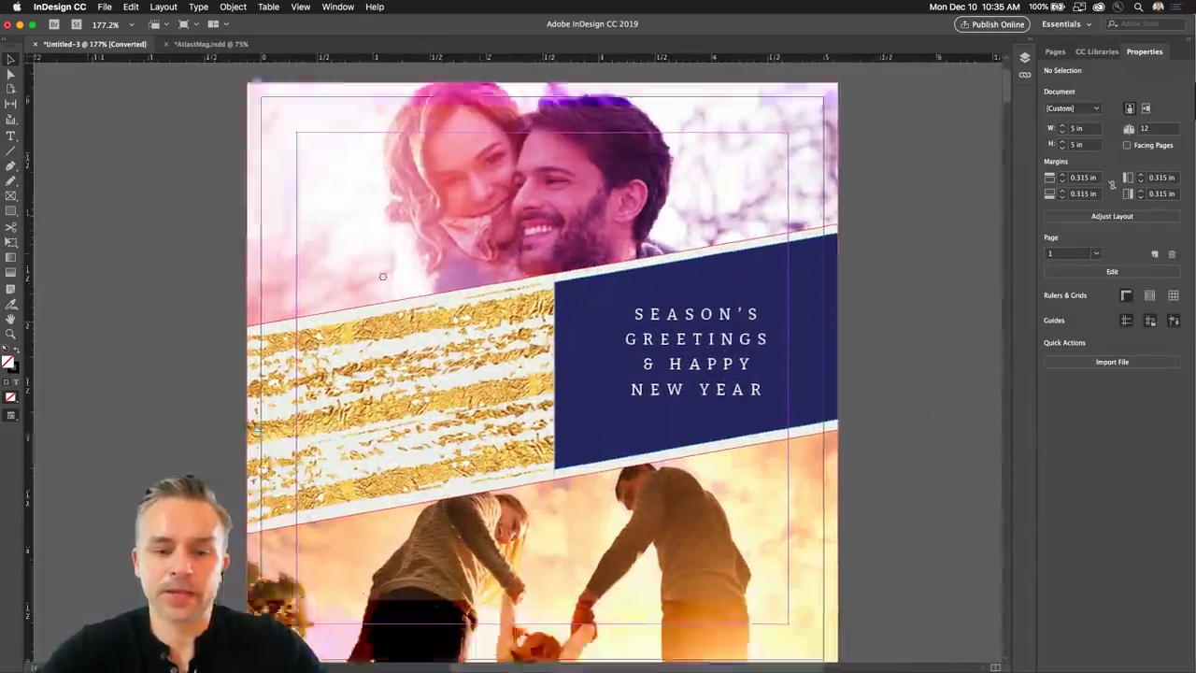
Check the display performance options, then open the InDesign CC menu toward Preferences.
left_click(298, 6)
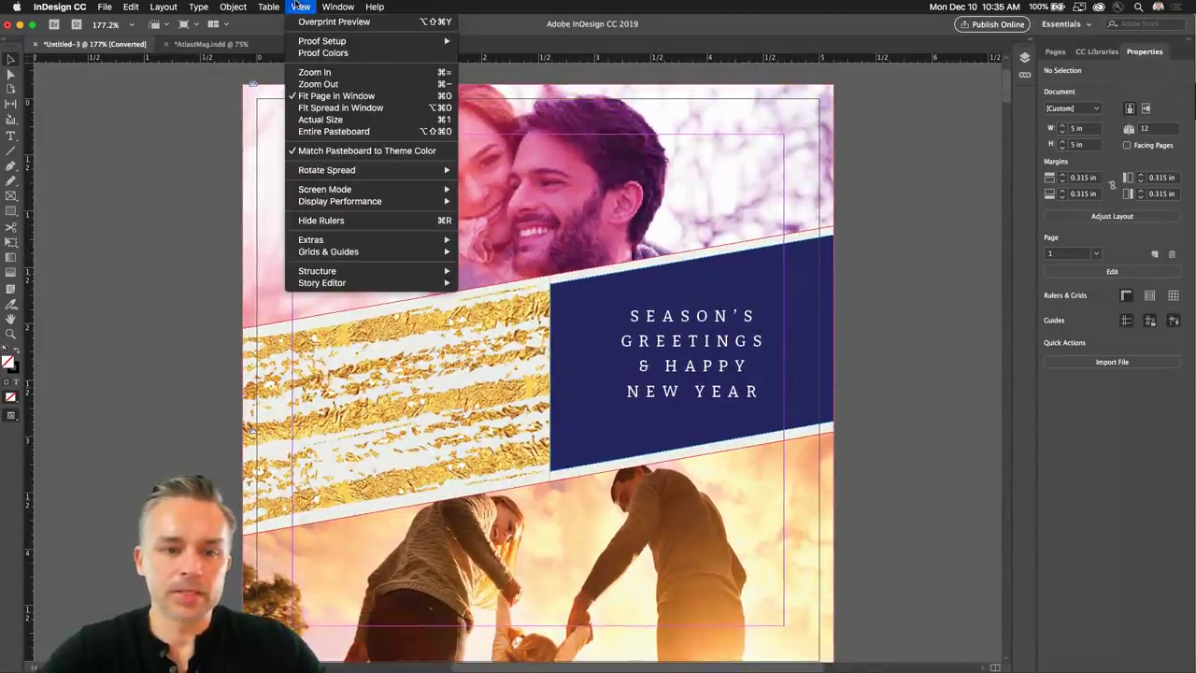
mouse_move(293, 205)
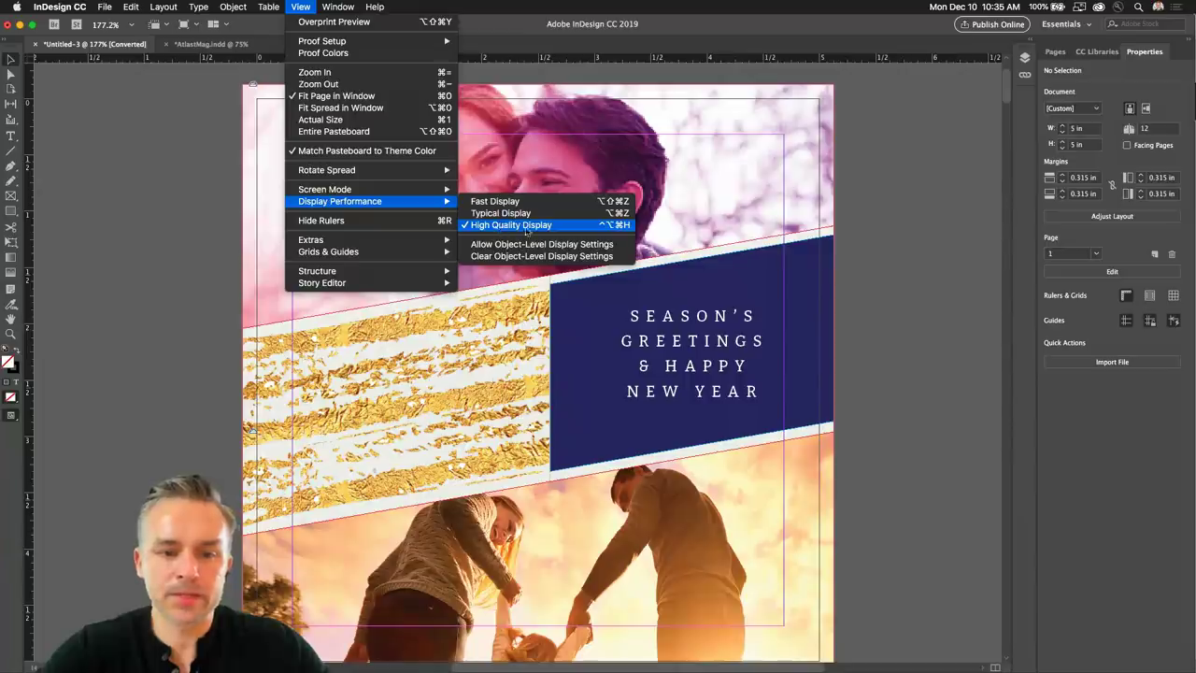
left_click(180, 238)
left_click(512, 205)
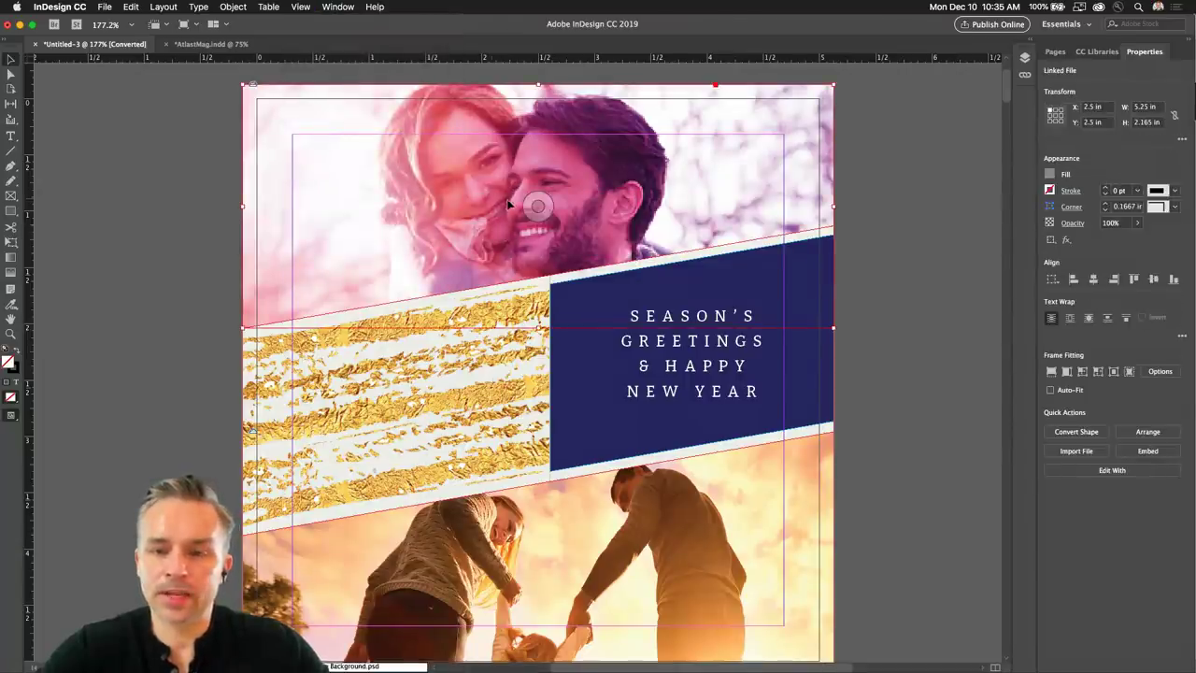
left_click(101, 315)
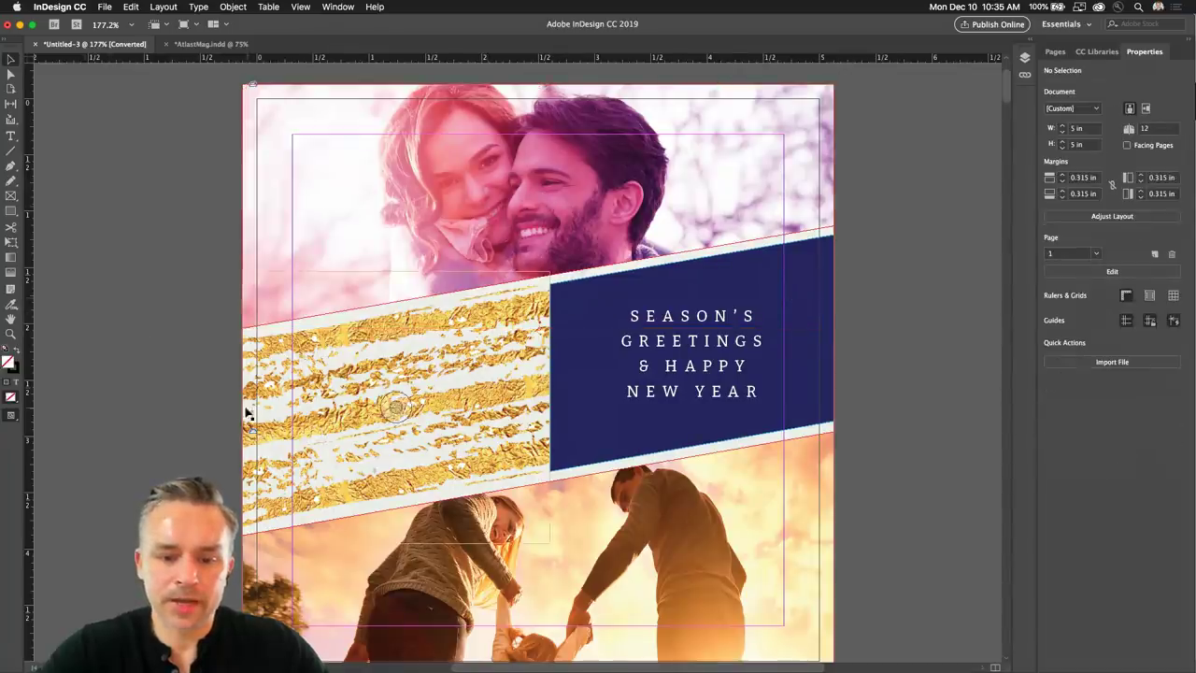
scroll(248, 412, "down", 1)
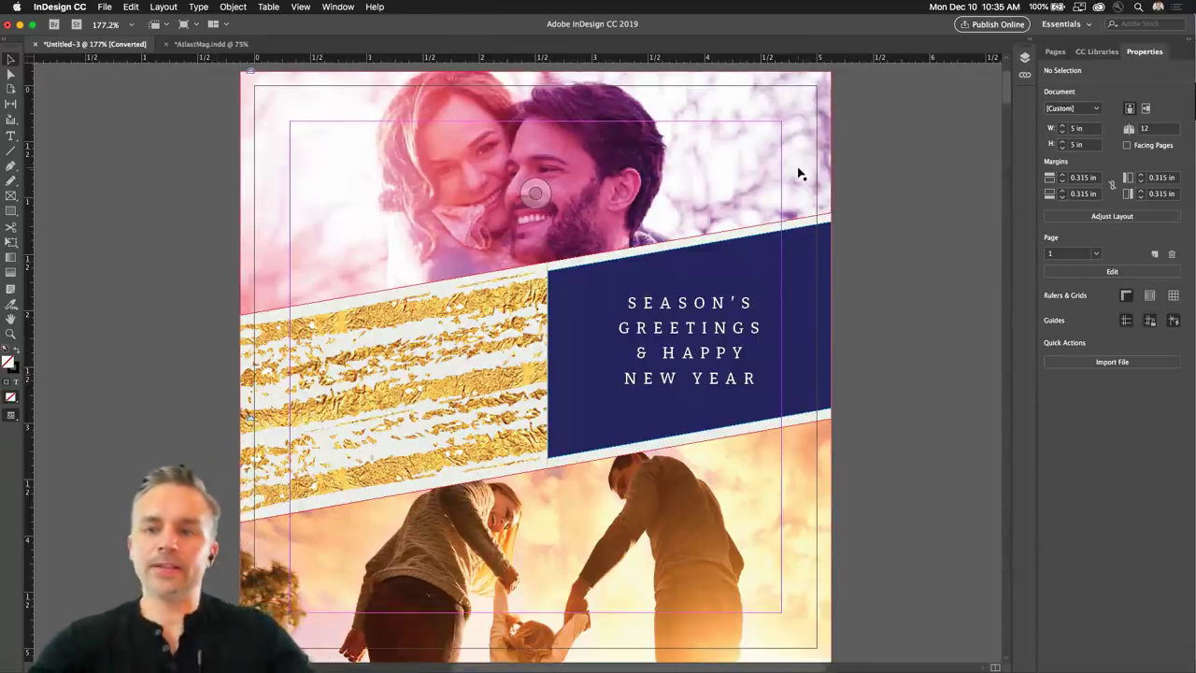
scroll(834, 164, "left", 1)
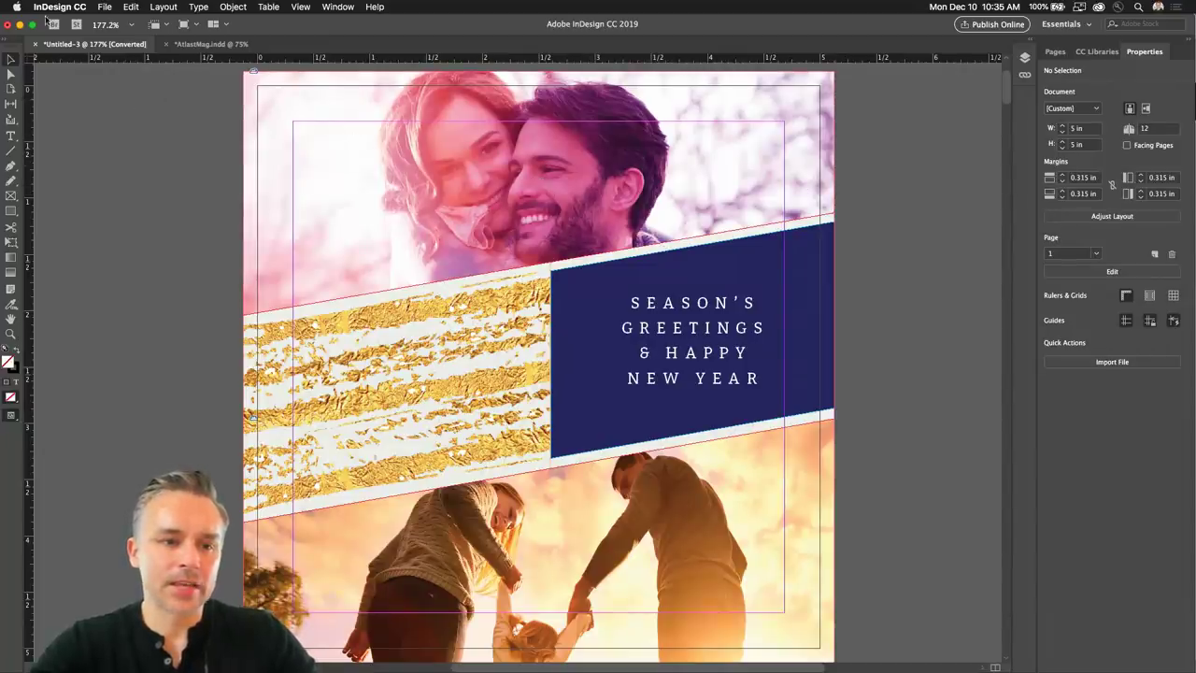
left_click(47, 7)
mouse_move(93, 34)
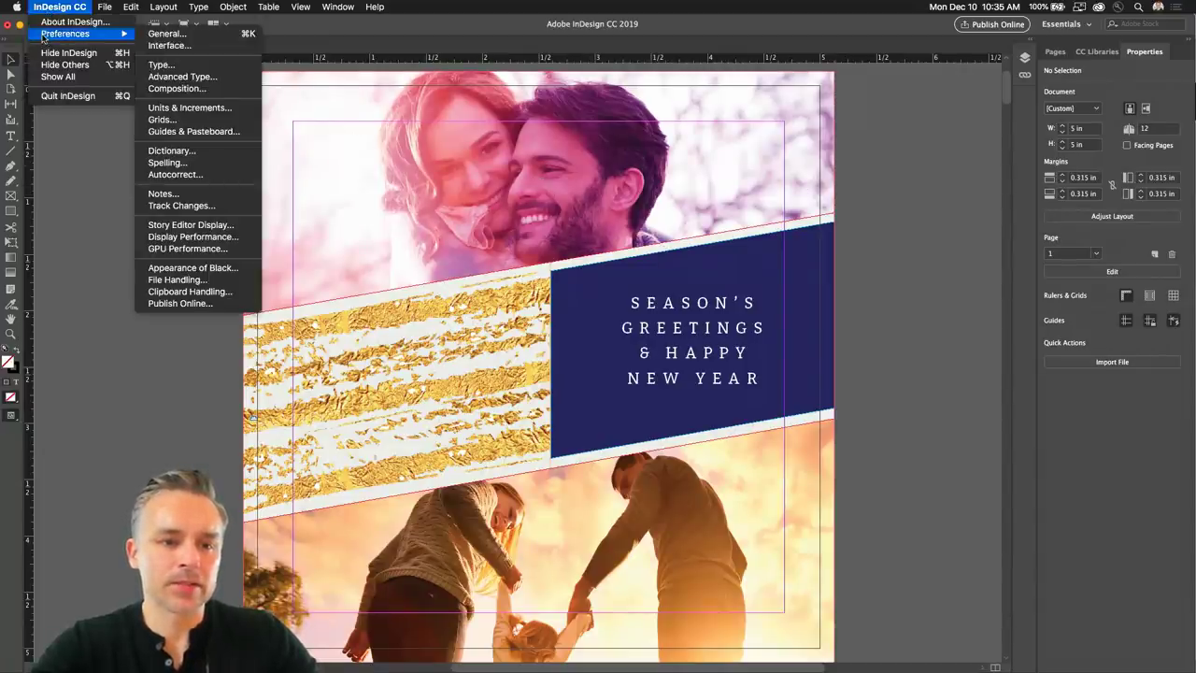
left_click(214, 37)
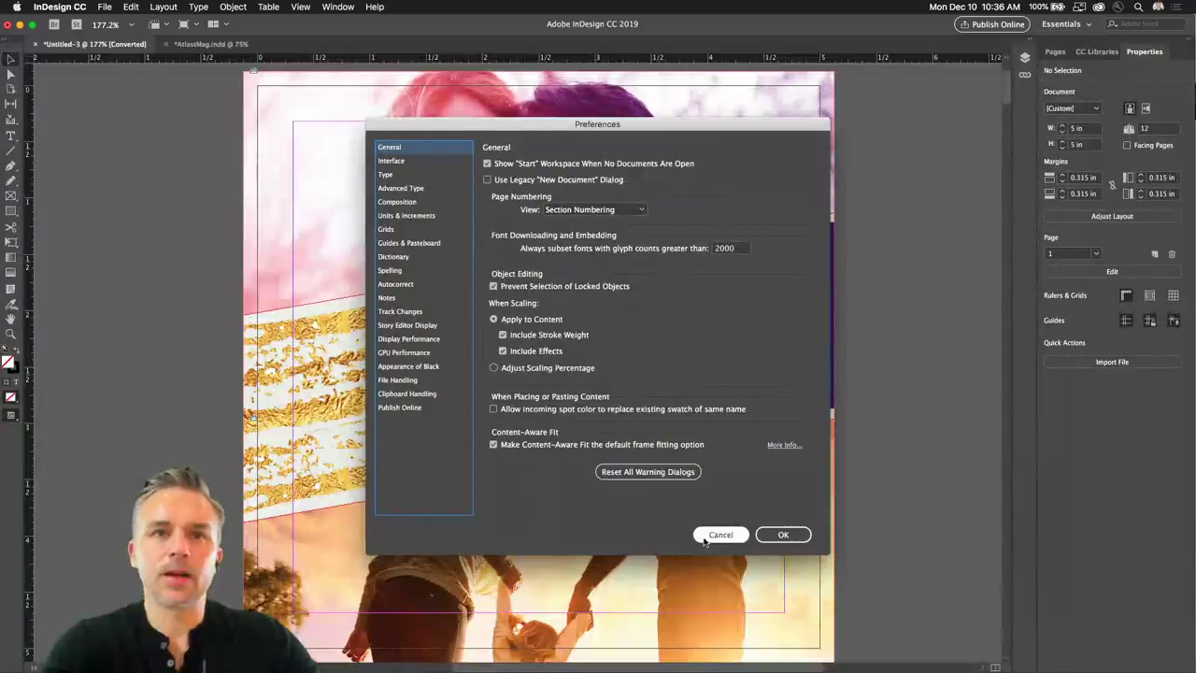
left_click(706, 538)
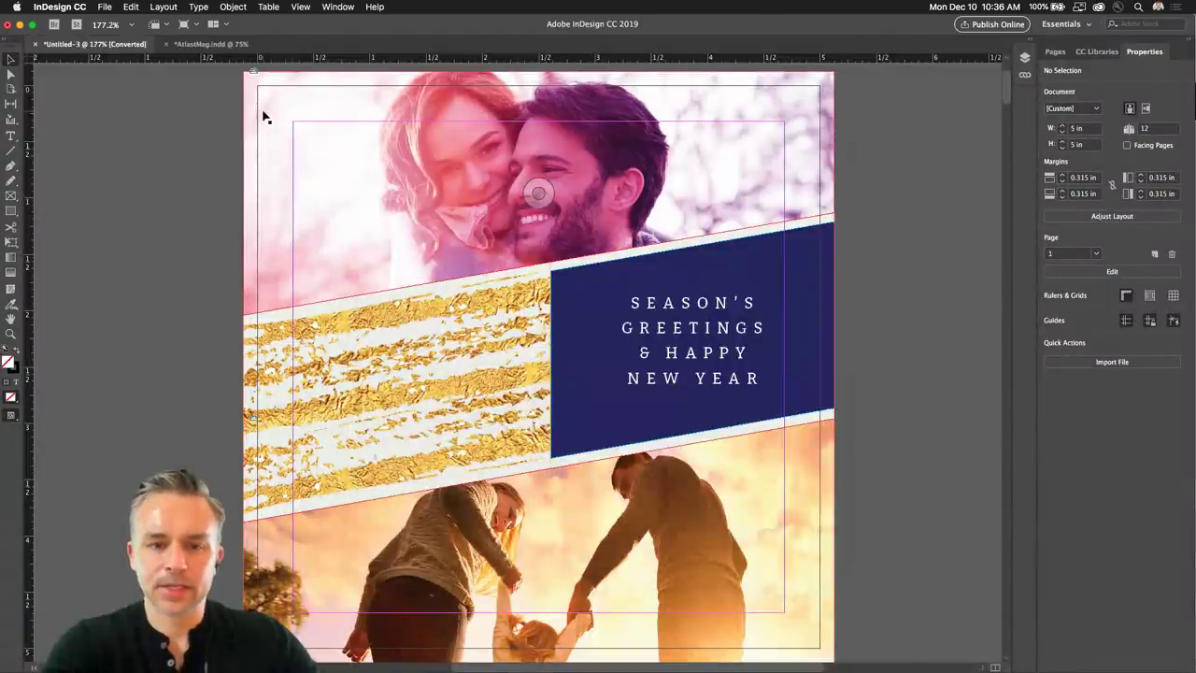
Expand the Layers and Links panels and dock the Pages panel beside Layers.
left_click(1034, 43)
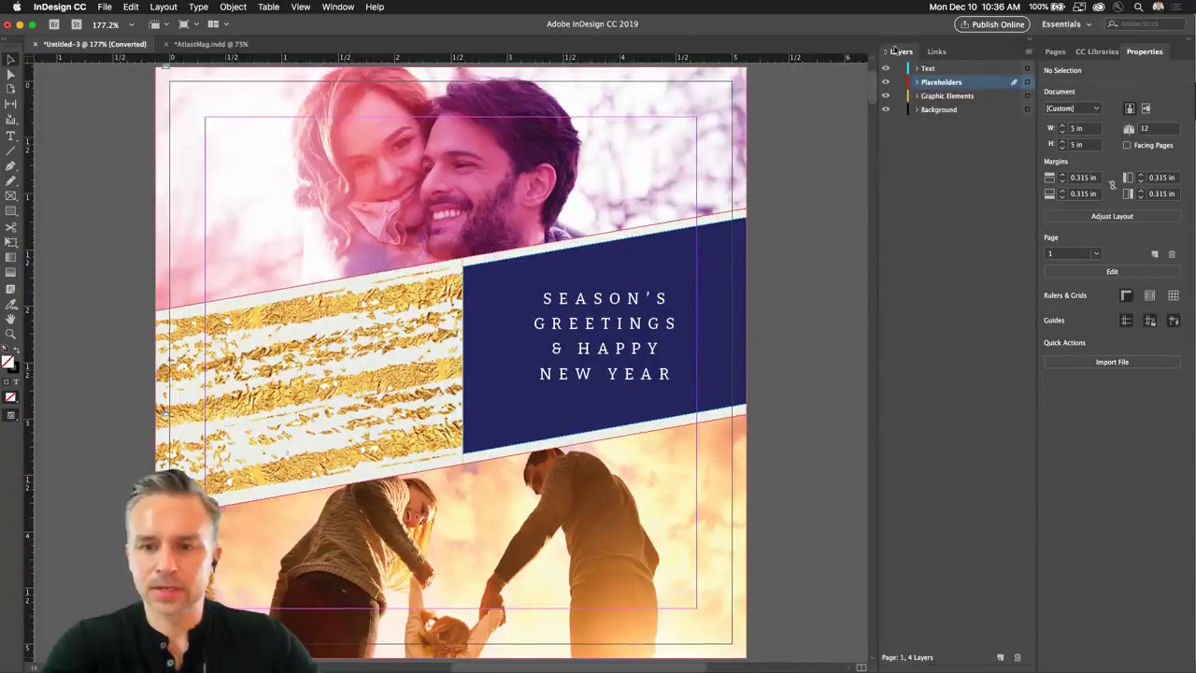
left_click(344, 7)
mouse_move(370, 313)
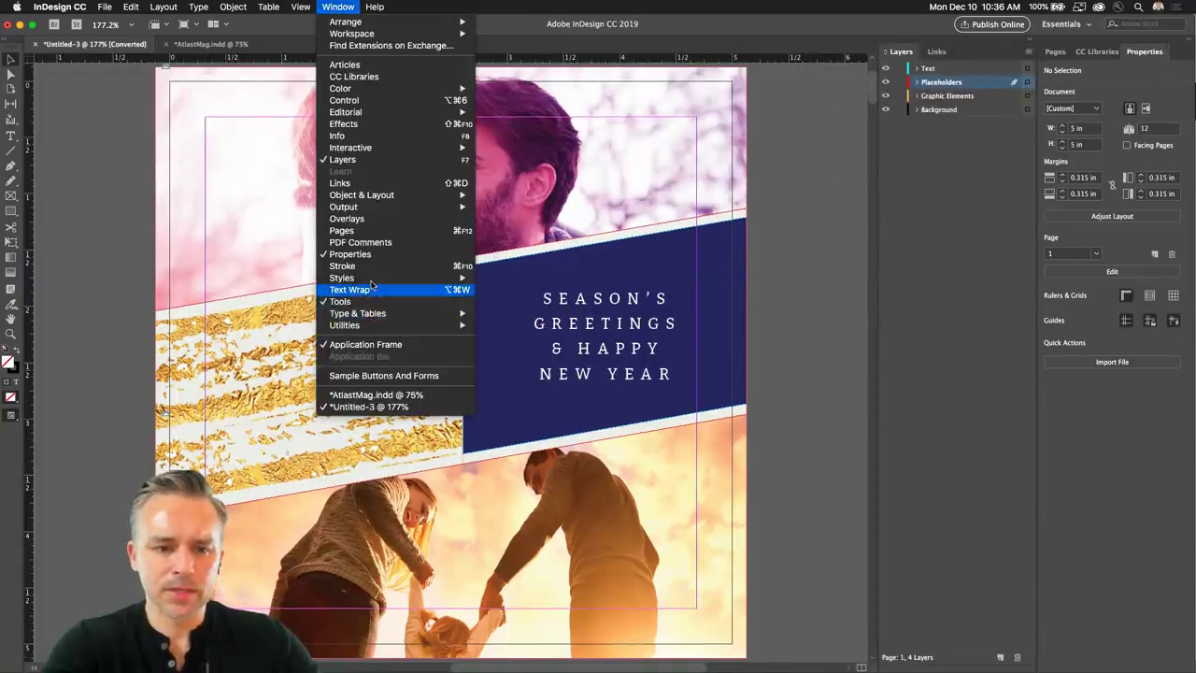
left_click(370, 230)
left_click_drag(1059, 56, 911, 49)
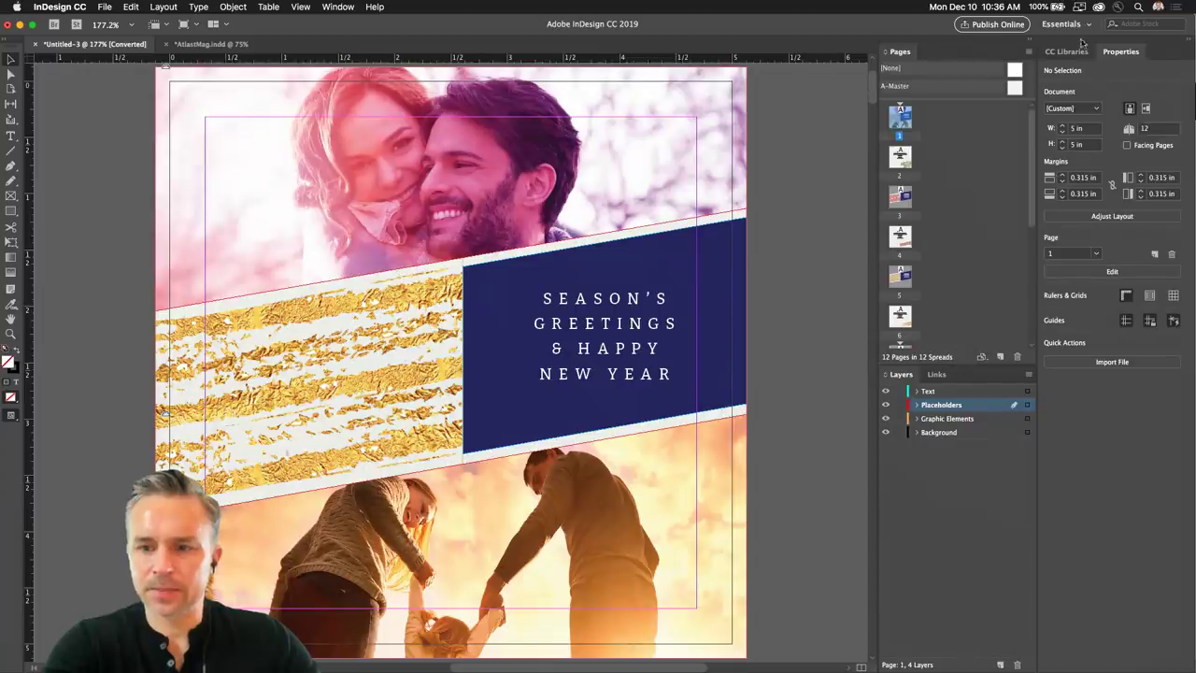
Dock CC Libraries beside Properties, bring Properties forward, and enlarge the layers list.
left_click_drag(1132, 56, 871, 56)
left_click_drag(1061, 52, 820, 60)
left_click(903, 51)
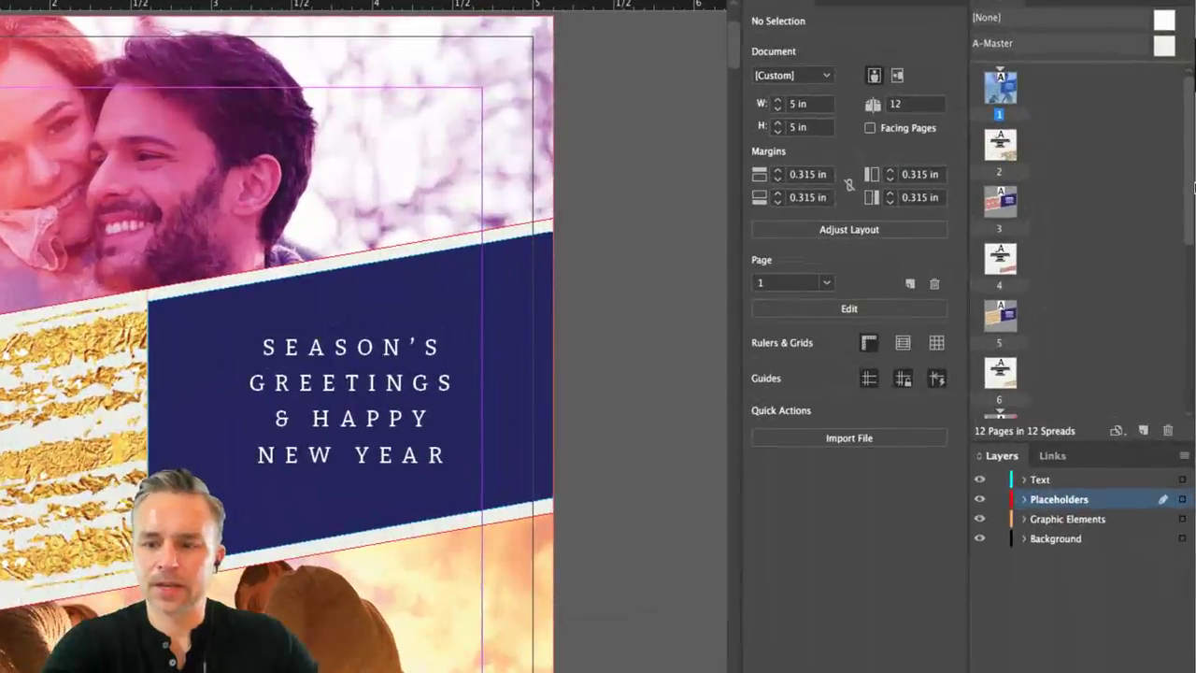
left_click_drag(1095, 443, 1107, 528)
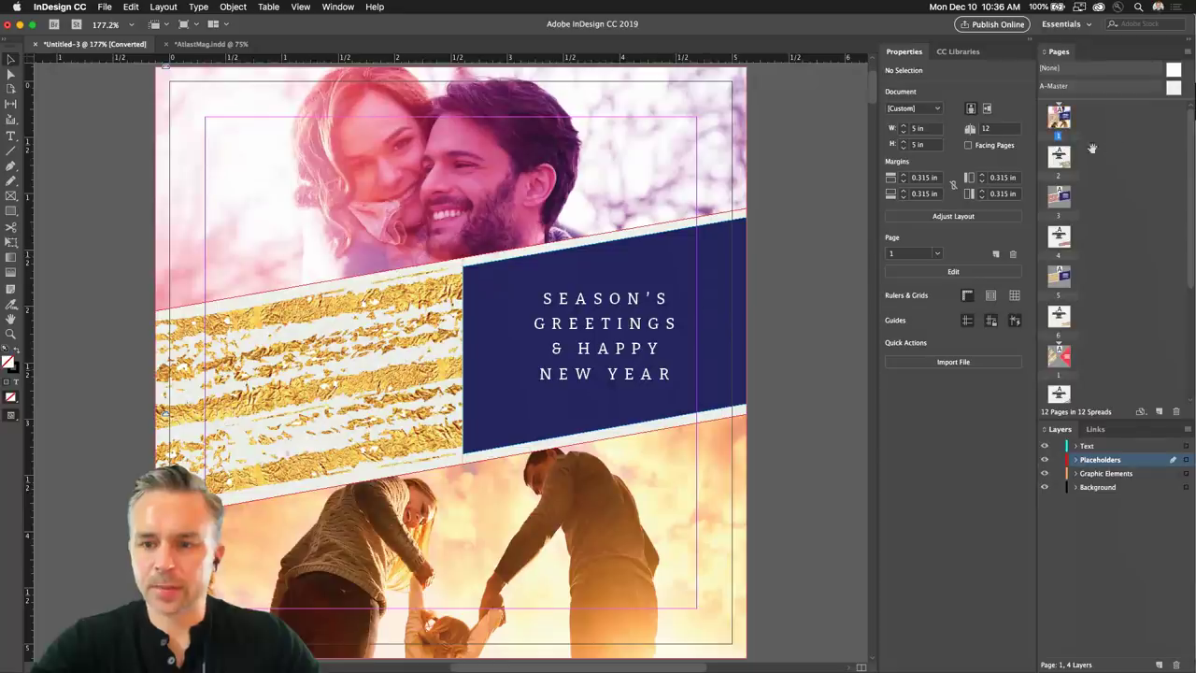
Jump to page 2, zoom out to 50%, and scroll down to the red triangle page.
double_click(1055, 161)
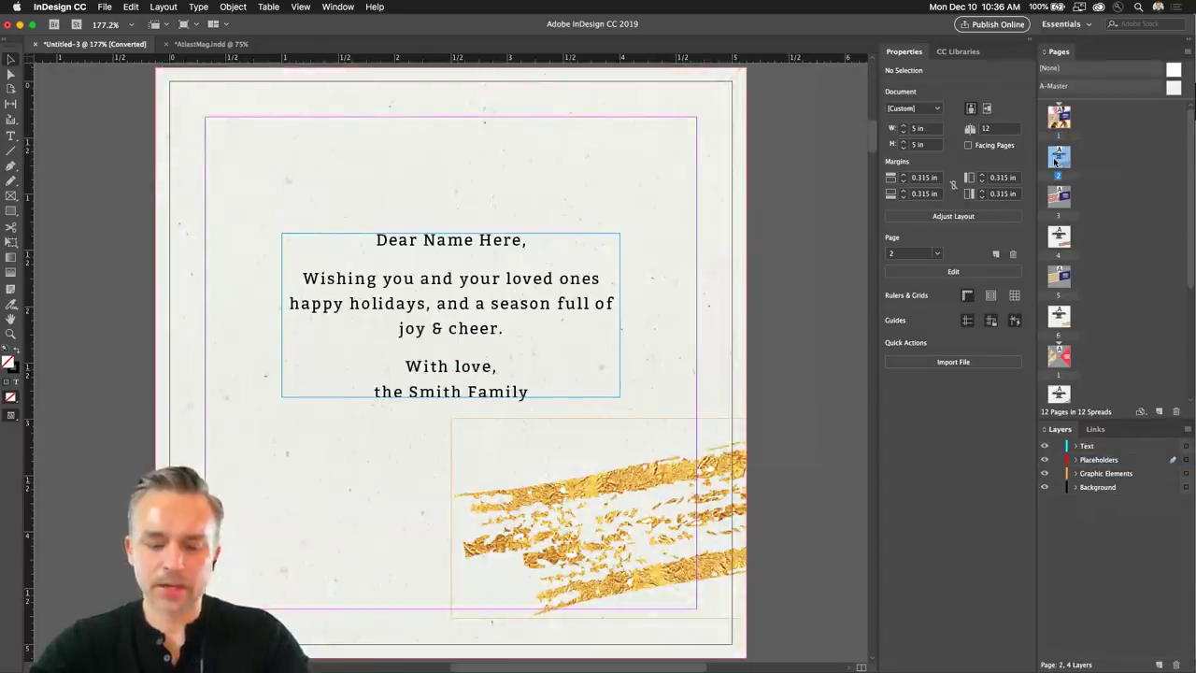
key("super+minus")
key("super+minus")
key("super+minus")
key("super+minus")
key("super+minus")
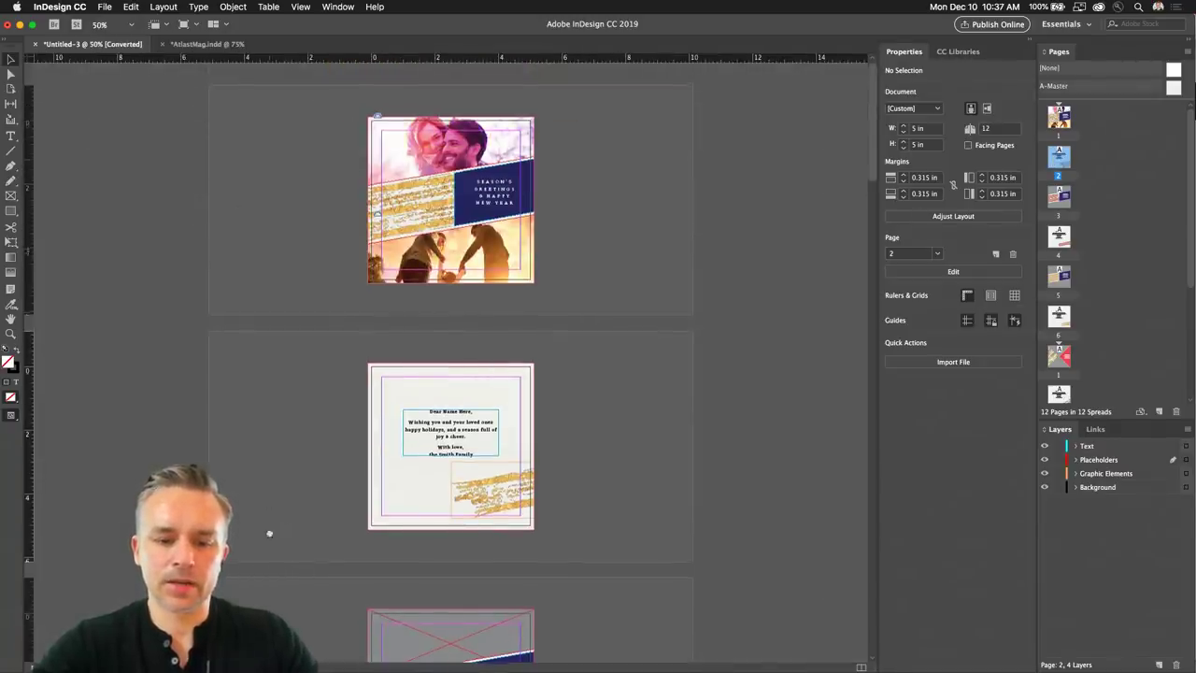
scroll(268, 543, "down", 15)
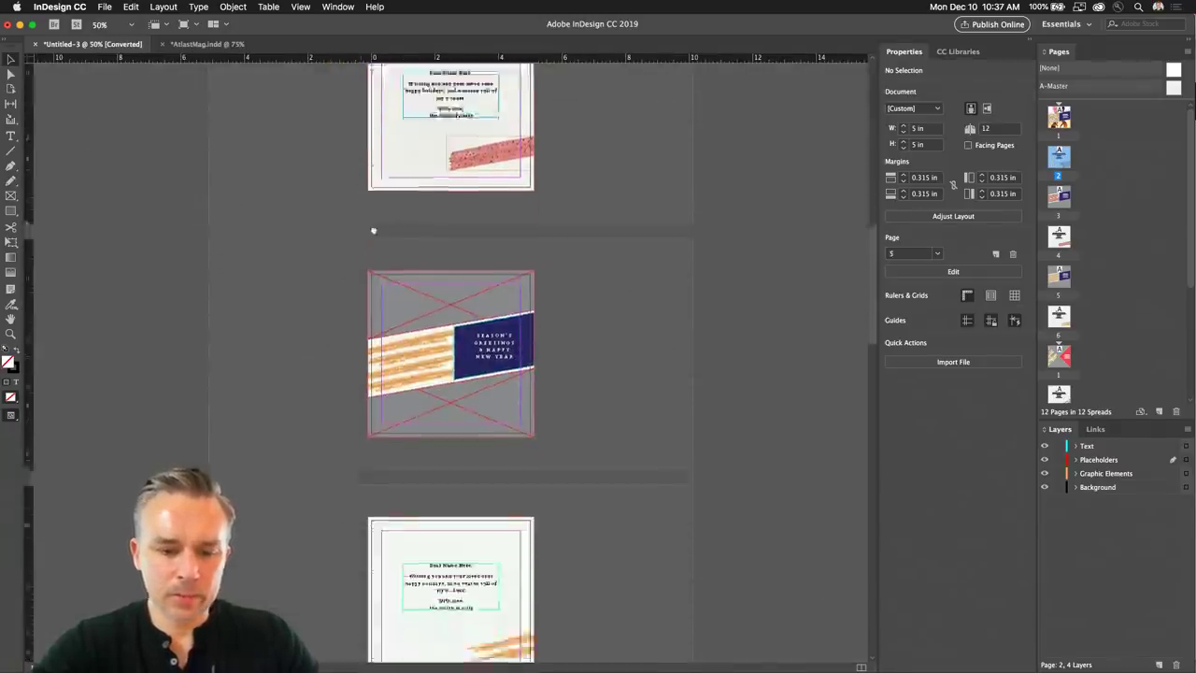
scroll(373, 230, "down", 10)
scroll(345, 314, "down", 6)
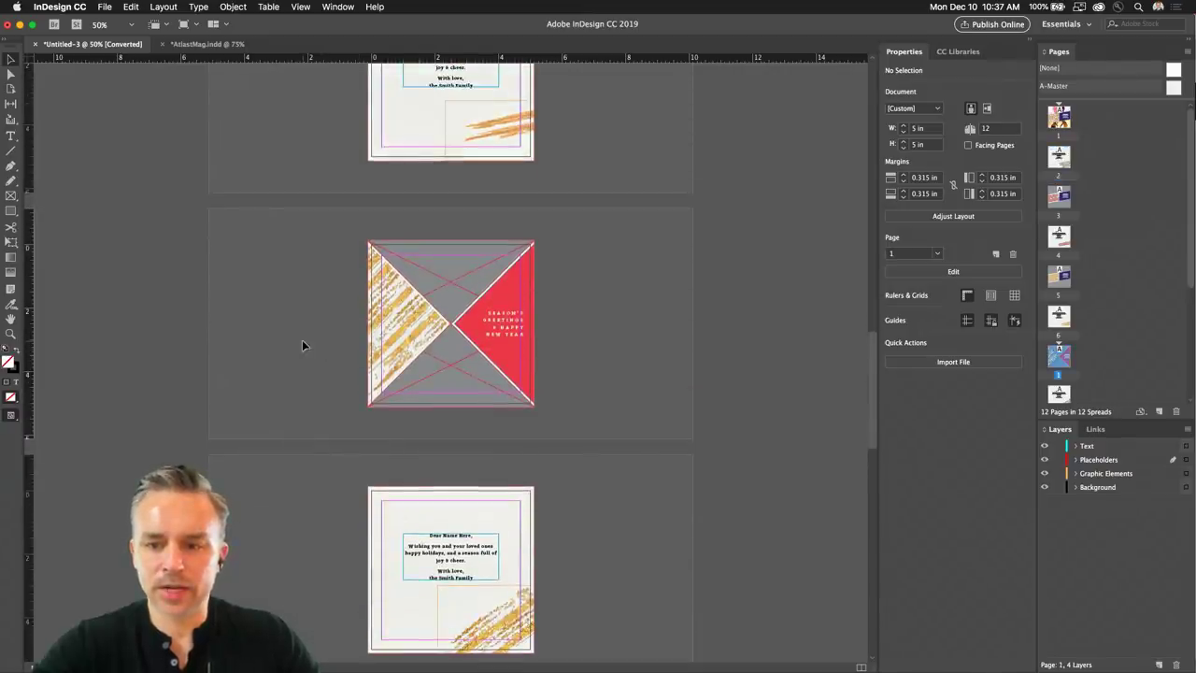
Fit the red triangle page and place a People library portrait into the top triangle frame.
double_click(1054, 365)
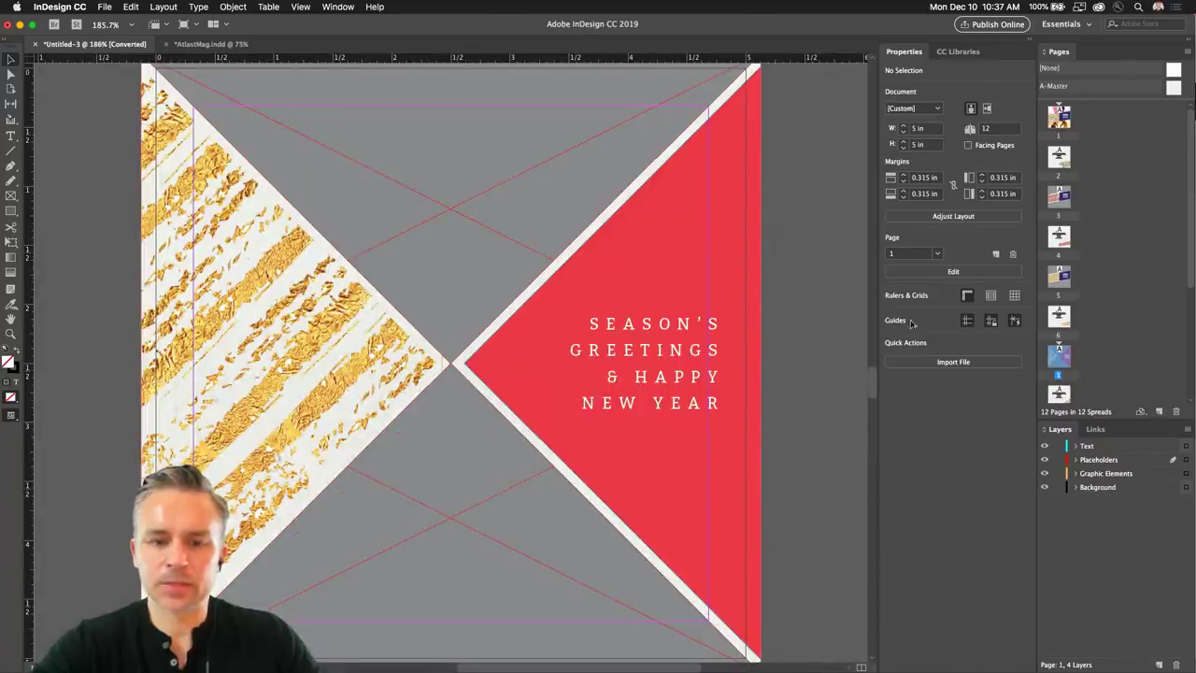
left_click(353, 190)
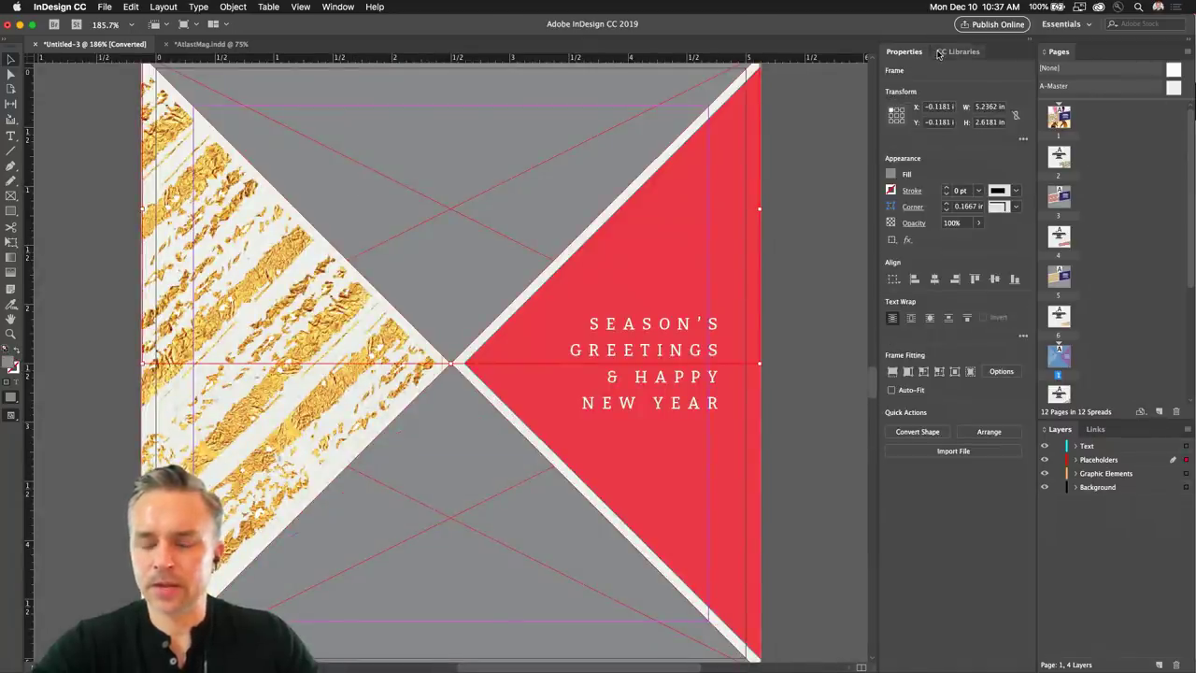
left_click(958, 51)
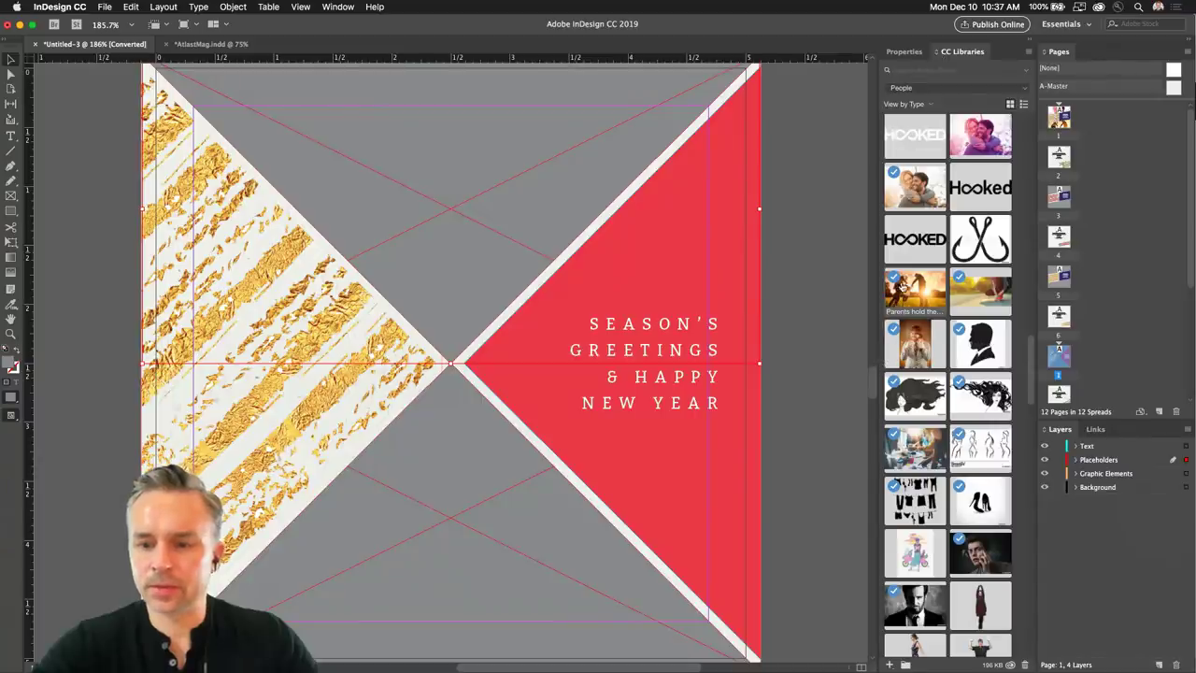
left_click_drag(911, 343, 468, 191)
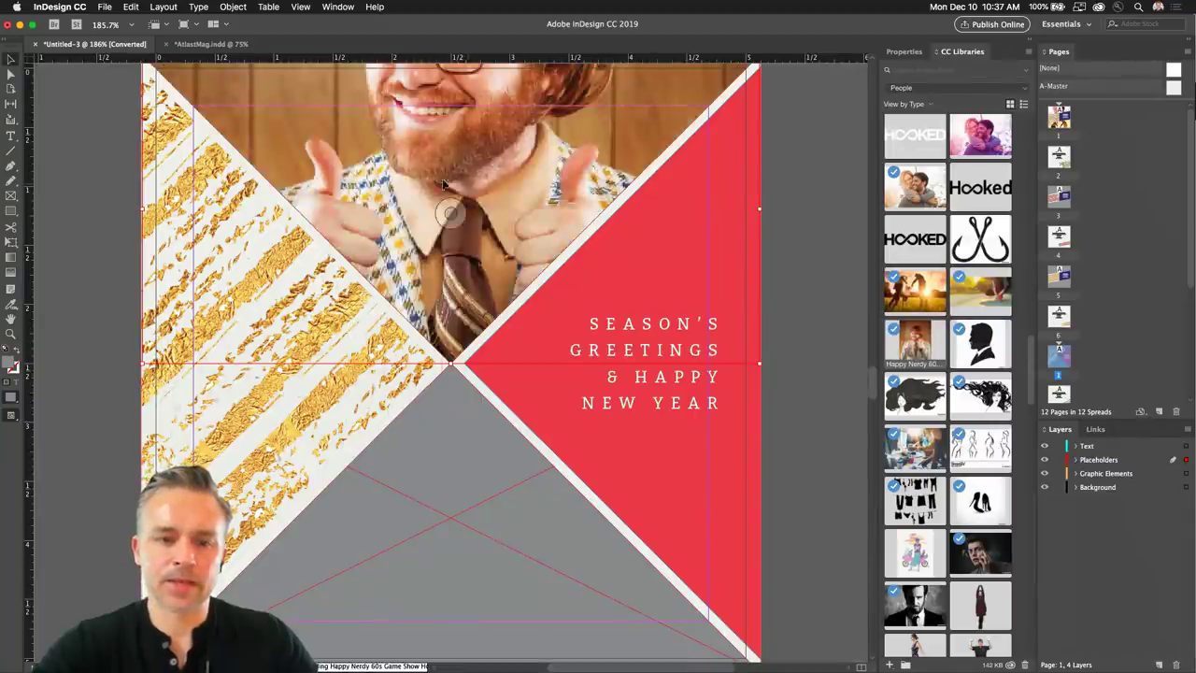
scroll(449, 206, "up", 2)
left_click_drag(456, 299, 457, 403)
Place a second People library portrait into the bottom triangle frame and zoom out.
scroll(458, 404, "down", 5)
scroll(392, 364, "up", 5)
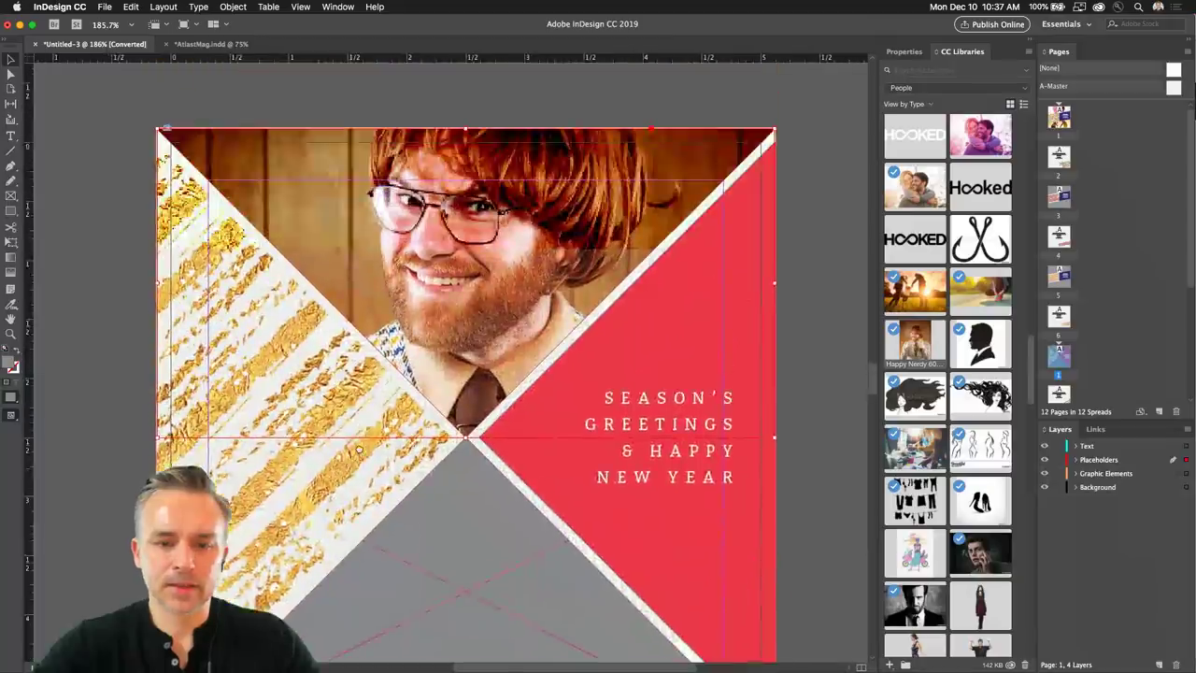
scroll(364, 341, "down", 3)
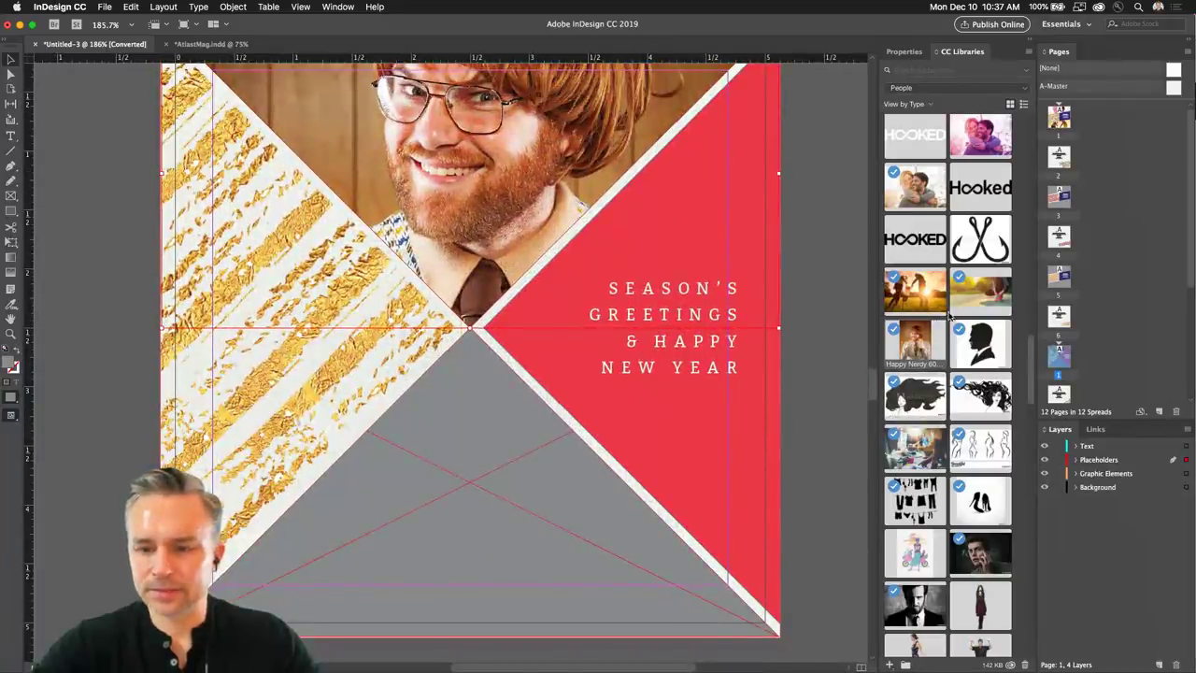
scroll(967, 321, "down", 4)
scroll(967, 320, "down", 10)
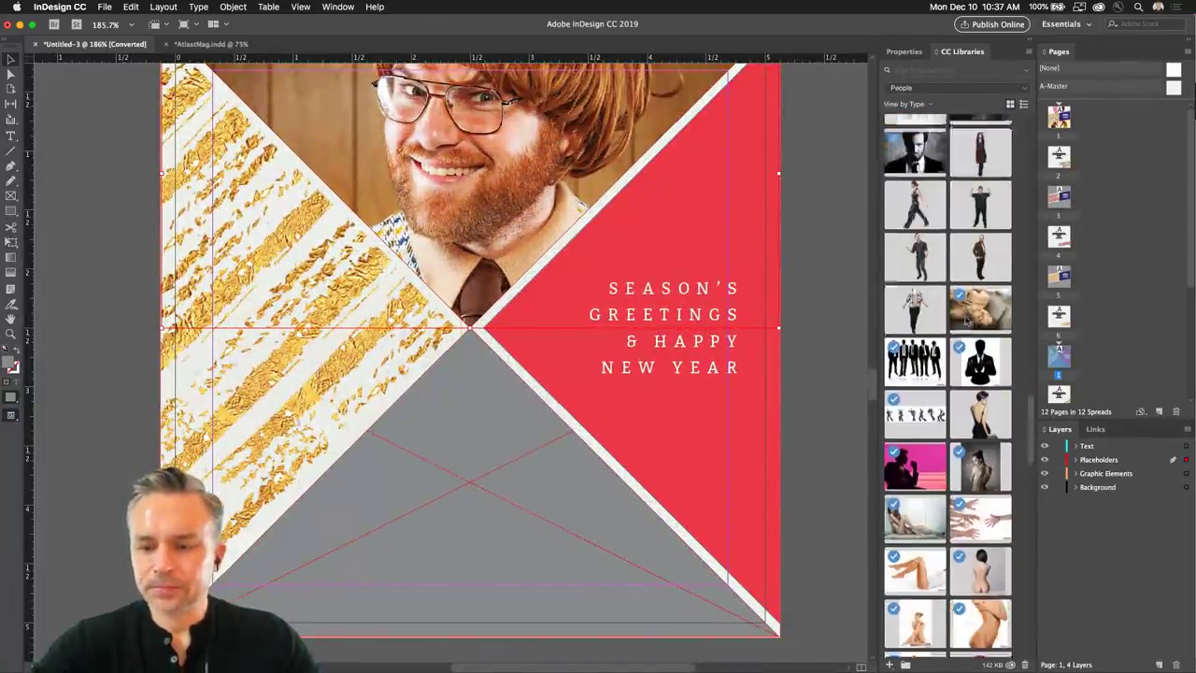
scroll(968, 321, "down", 8)
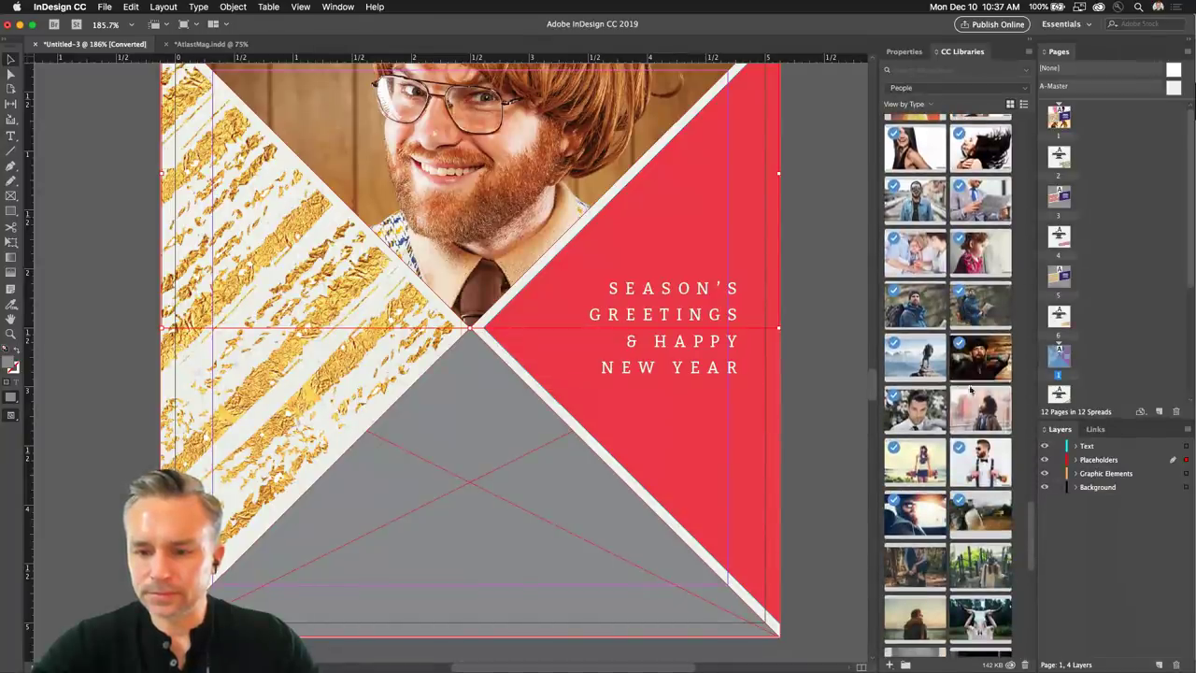
left_click_drag(980, 419, 416, 455)
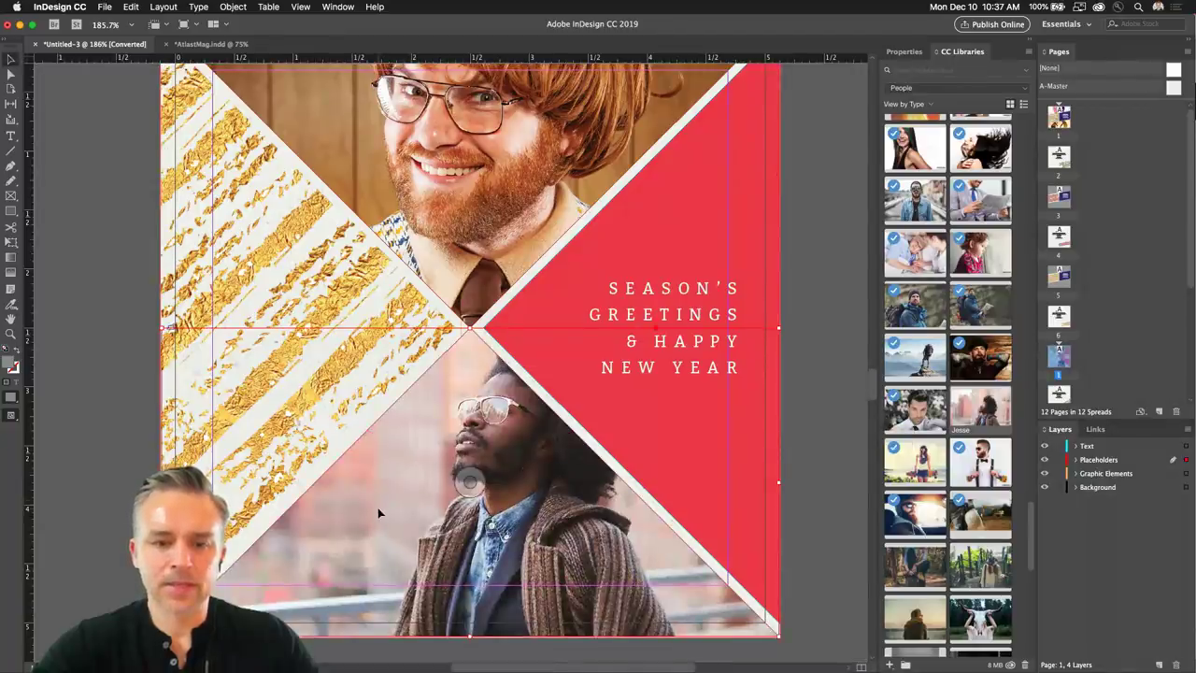
scroll(129, 265, "up", 2)
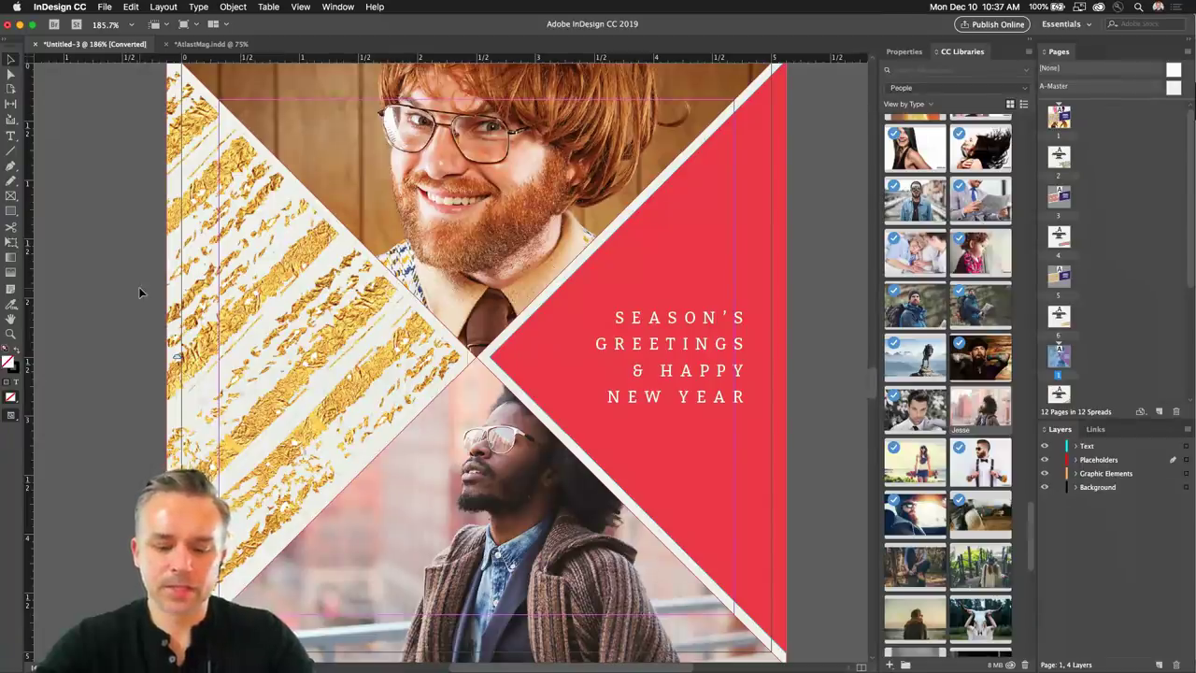
key("super+minus")
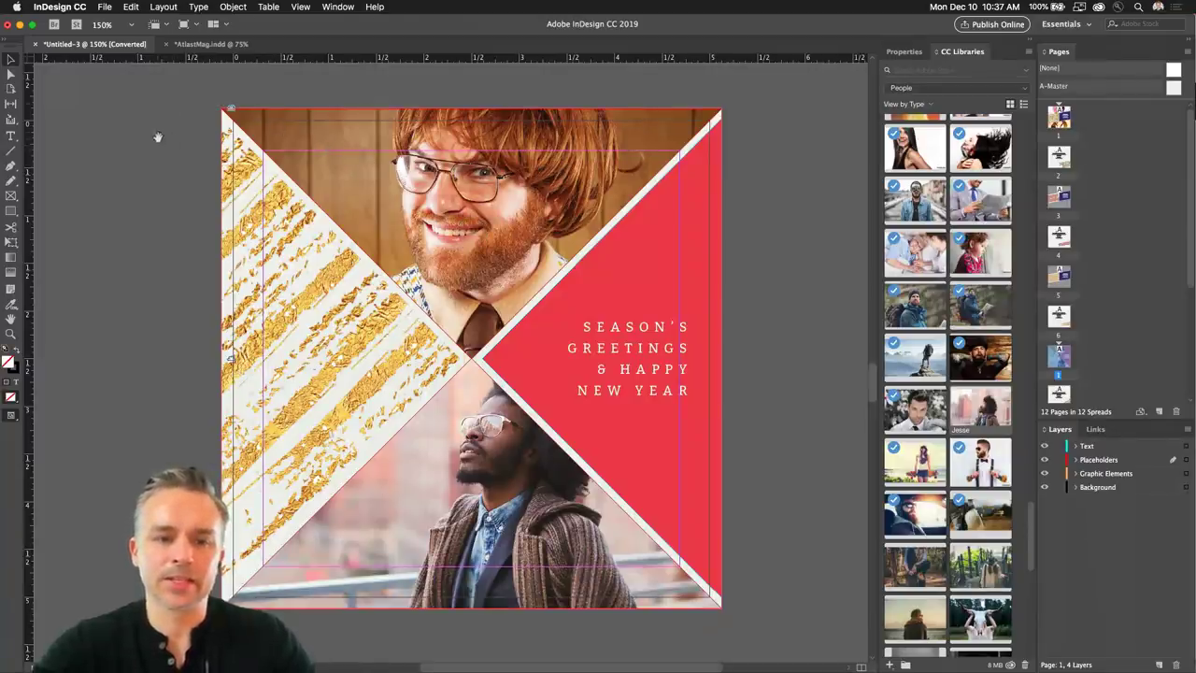
Scroll to the navy-band page and place the scarf-wearing man photo in the top frame.
scroll(157, 138, "up", 20)
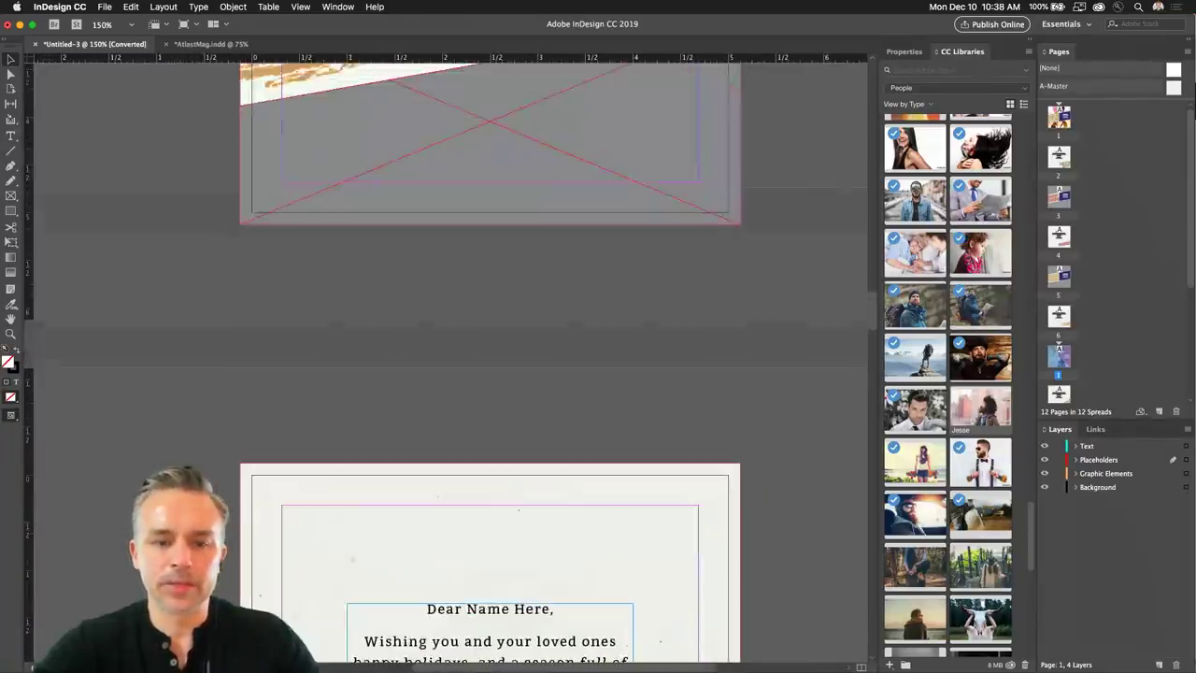
scroll(165, 203, "up", 10)
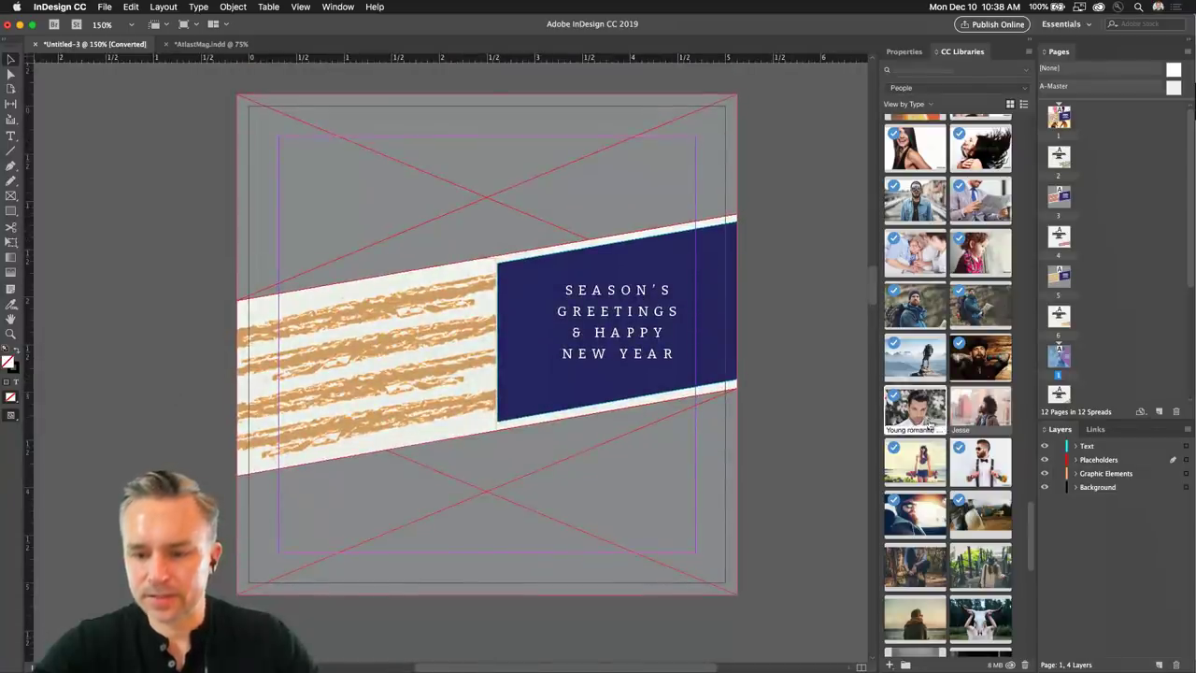
scroll(928, 423, "down", 5)
left_click_drag(913, 456, 885, 428)
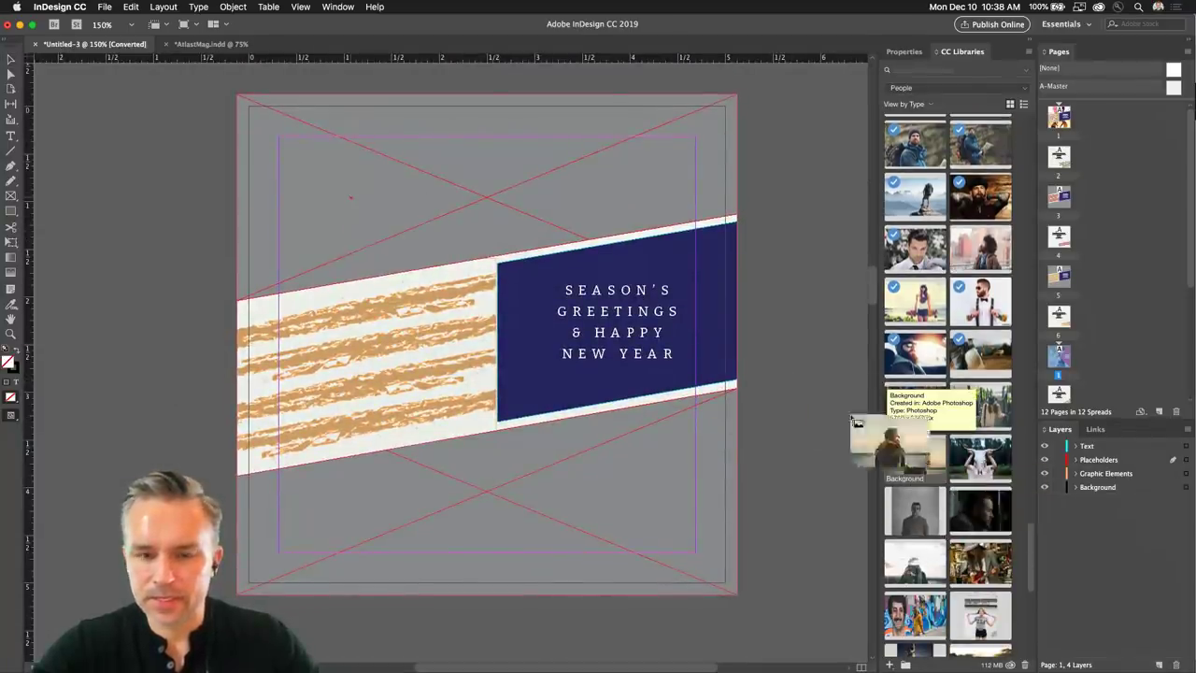
left_click(346, 171)
Put the smiling woman photo in the bottom frame, then zoom out to 25% and scroll the pages.
left_click_drag(913, 563, 437, 491)
left_click(465, 463)
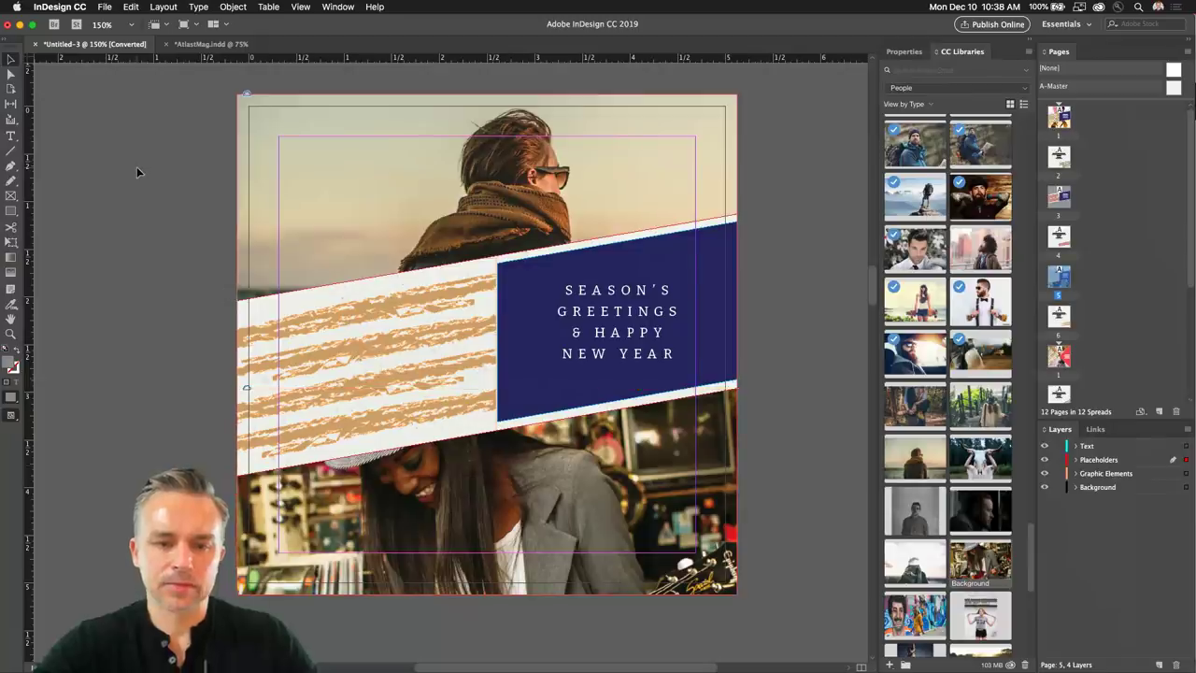
key("super+minus")
key("super+minus")
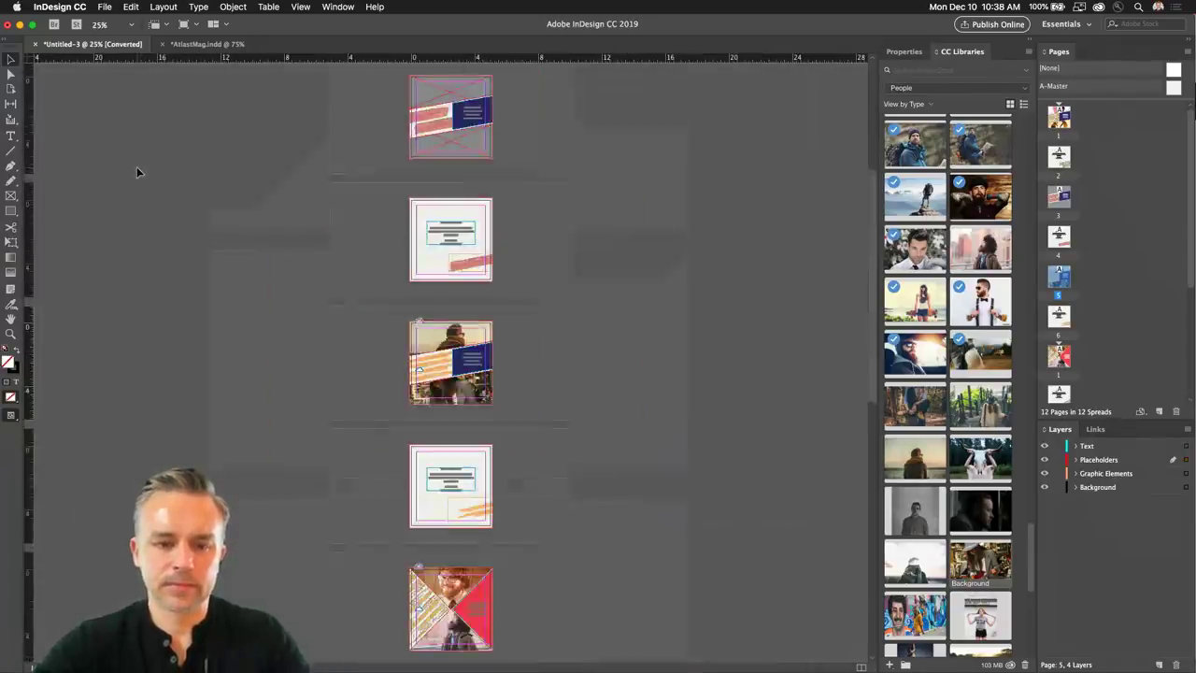
scroll(189, 277, "down", 5)
scroll(351, 120, "up", 1)
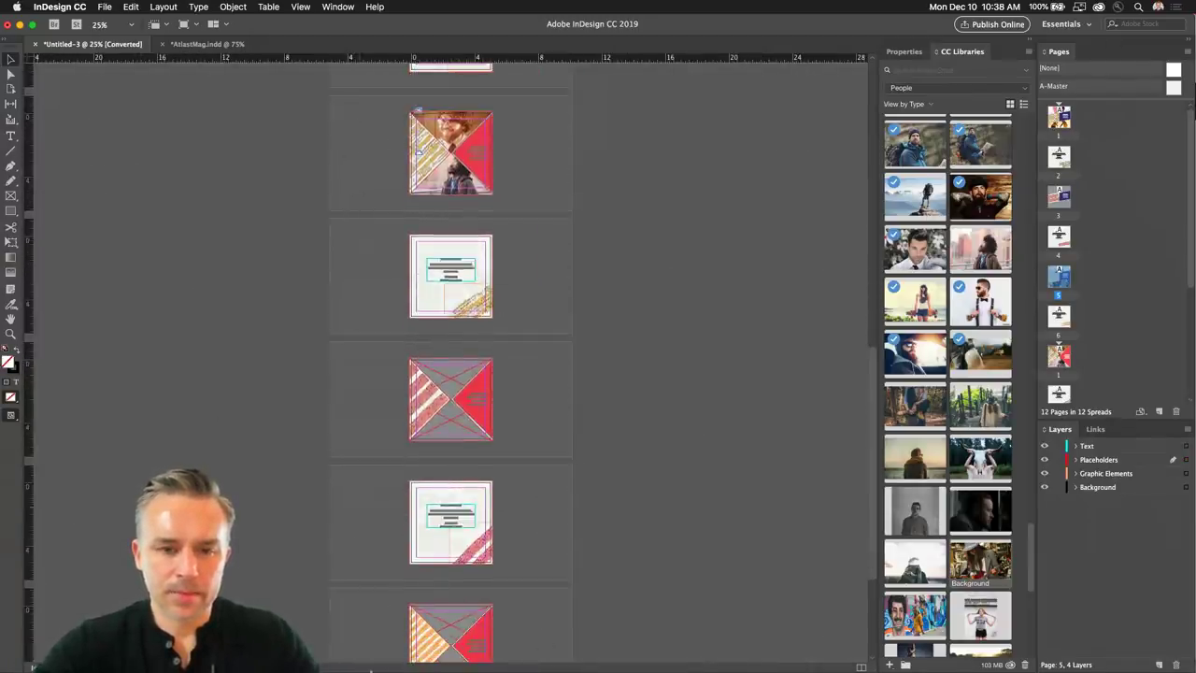
scroll(262, 237, "up", 5)
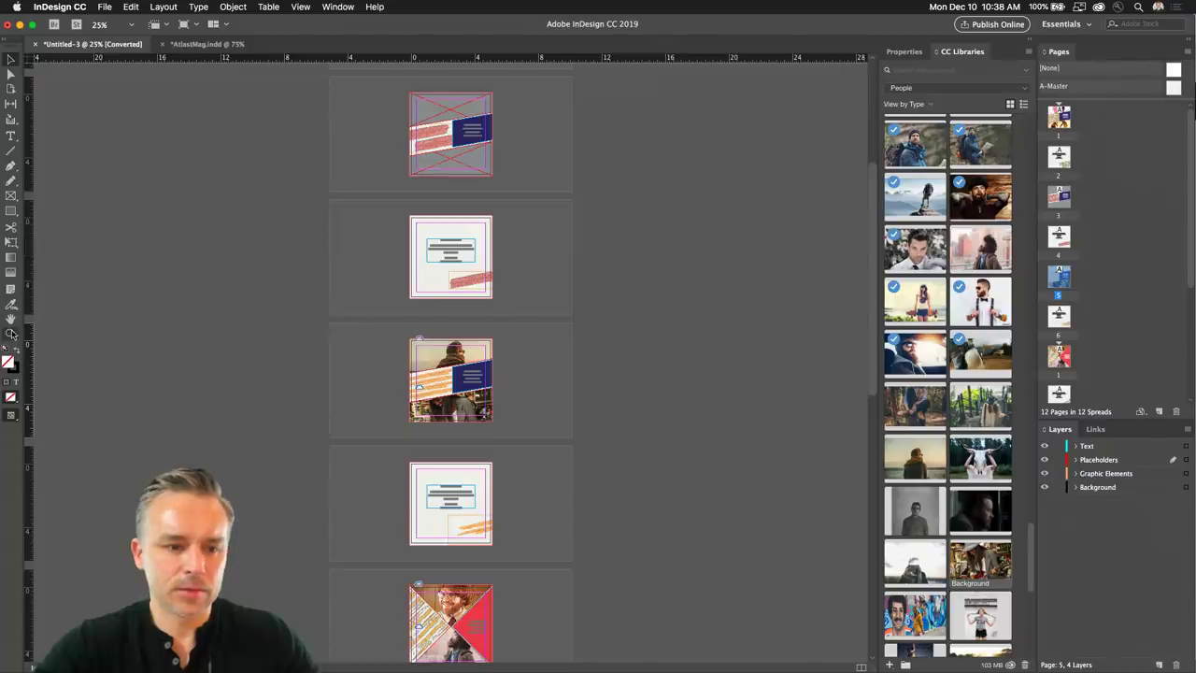
Zoom in on the navy-band page and place the street-art photo in the bottom frame.
left_click_drag(515, 187, 516, 189)
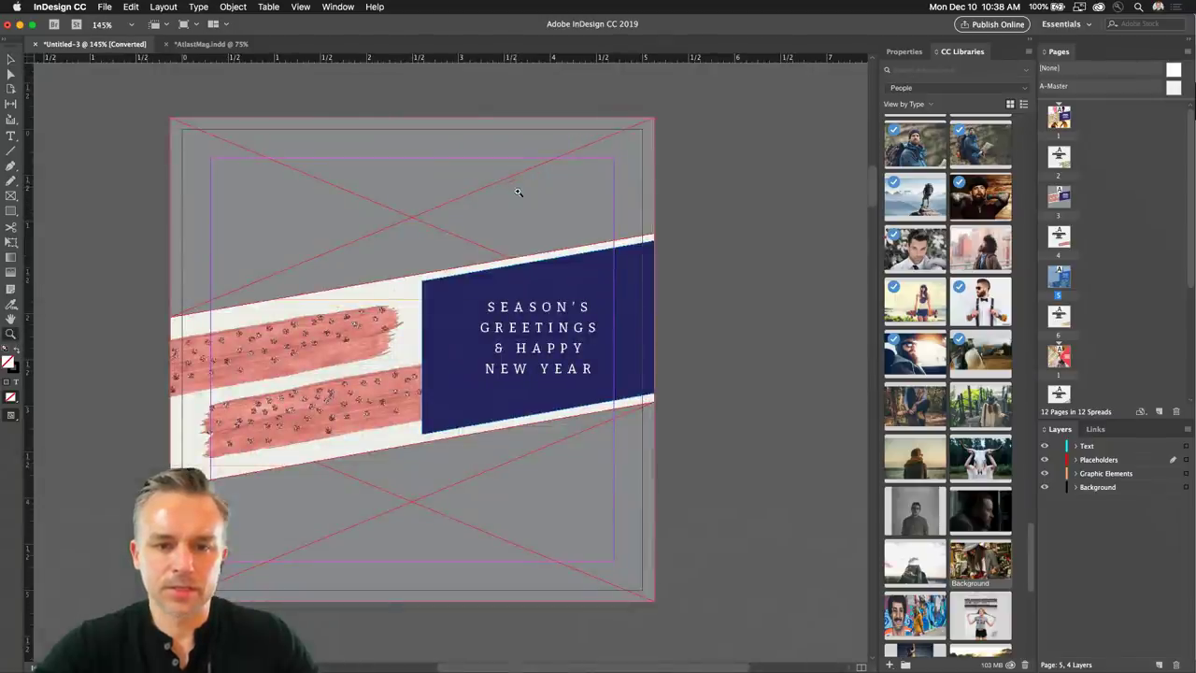
scroll(373, 197, "left", 5)
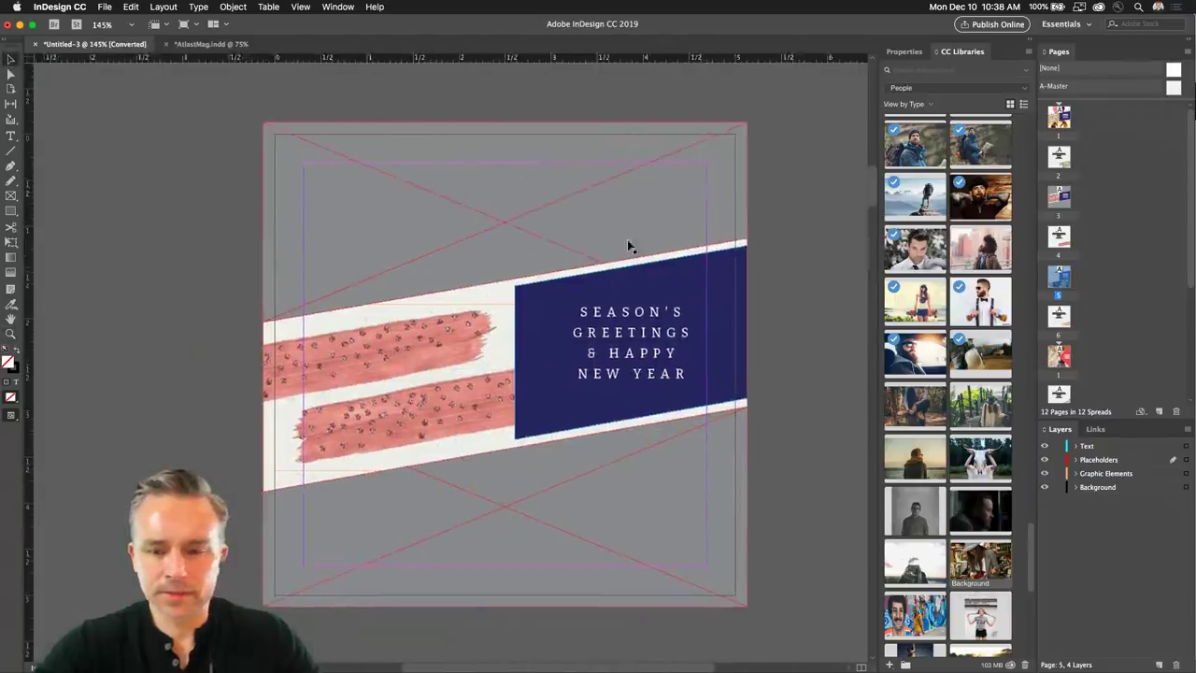
scroll(916, 482, "down", 1)
scroll(935, 362, "down", 5)
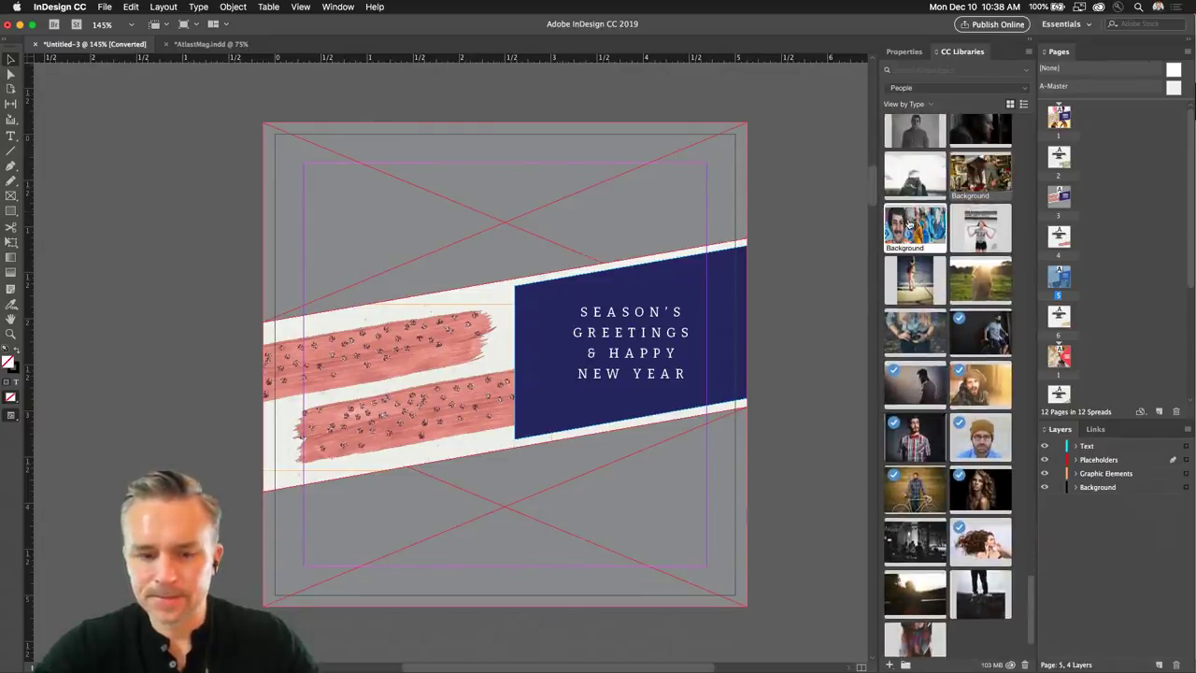
left_click_drag(909, 223, 506, 471)
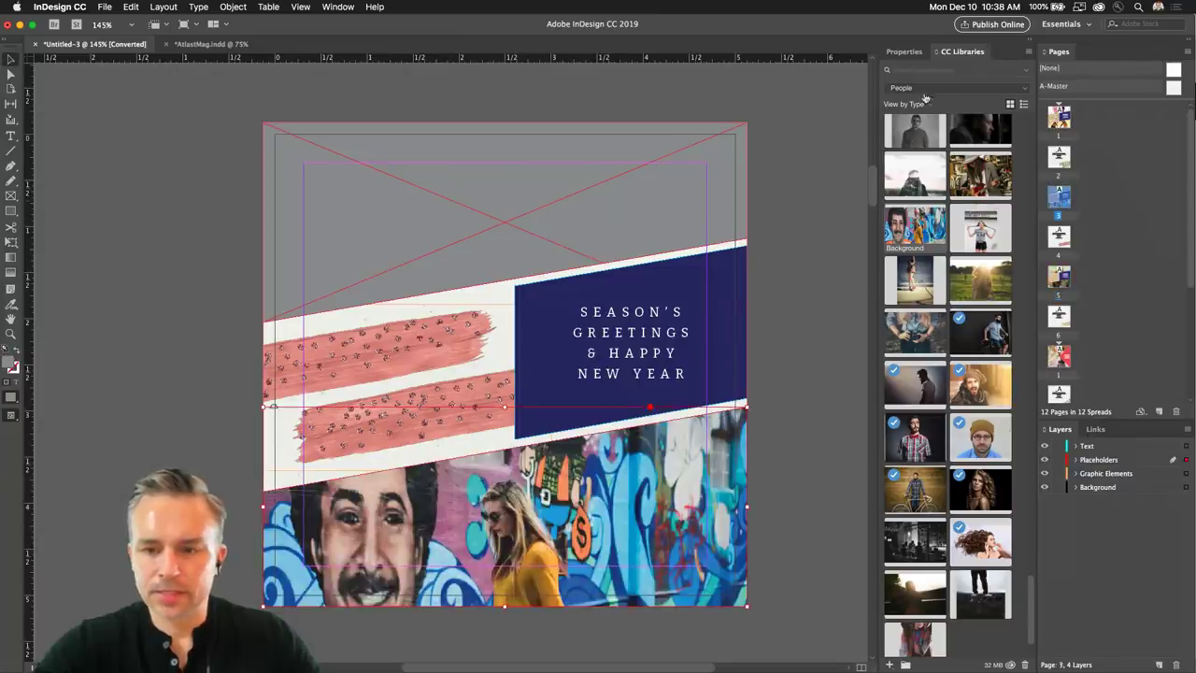
Switch to the Nature library and place the snow mountain image in the top frame.
left_click(973, 88)
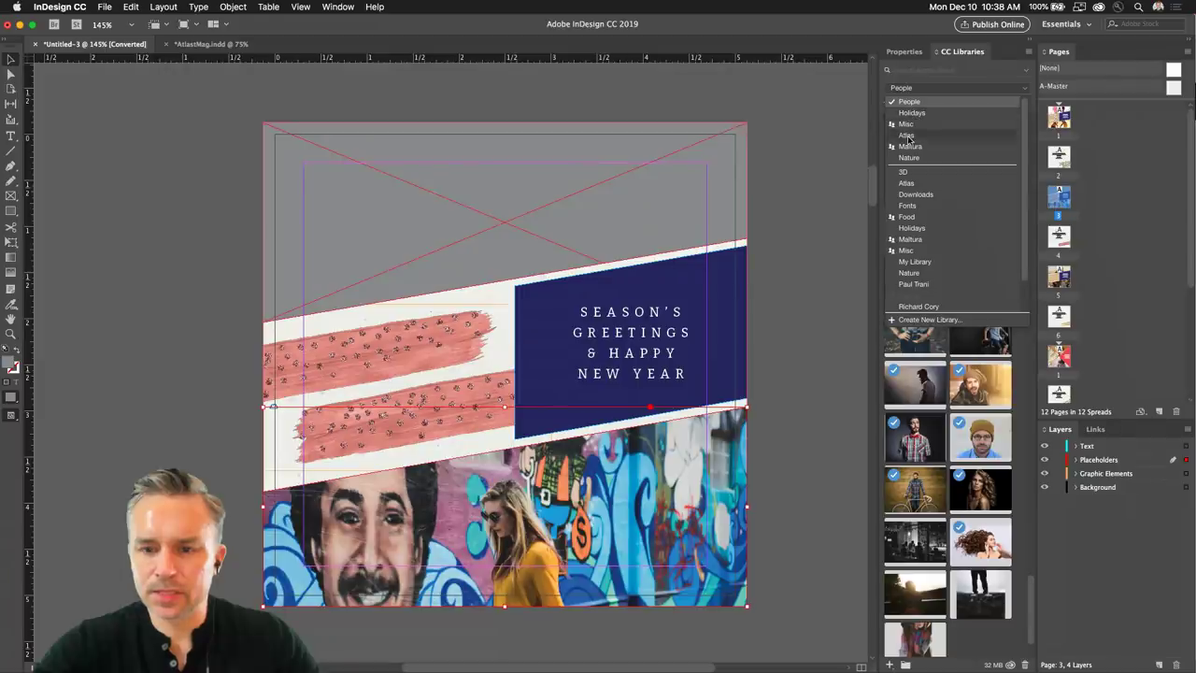
left_click(915, 158)
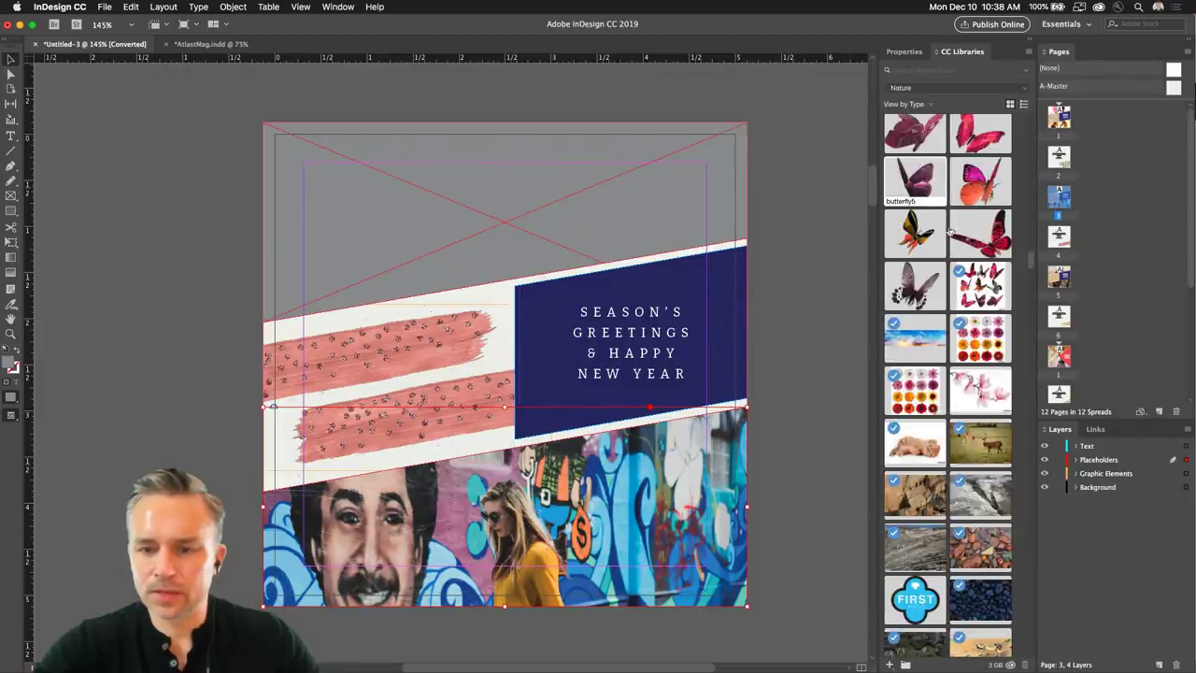
scroll(925, 347, "down", 5)
scroll(925, 348, "down", 4)
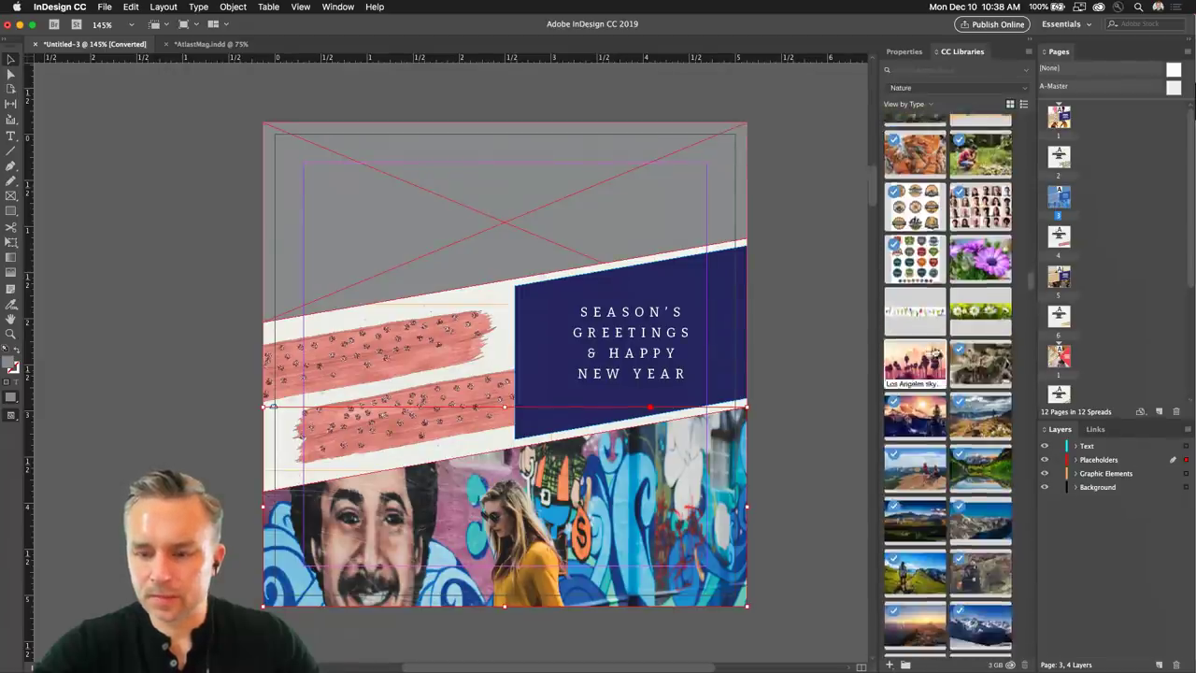
left_click_drag(975, 464, 369, 217)
left_click(368, 216)
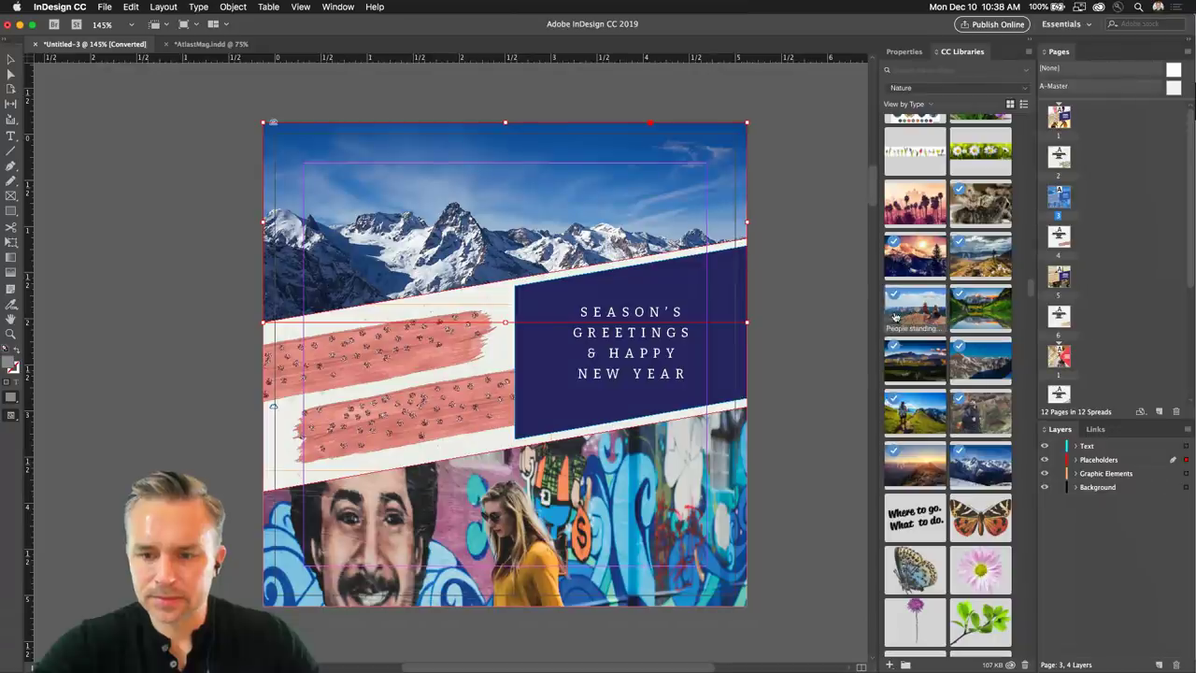
Put the People standing hikers photo into the bottom graffiti frame and shift it down.
left_click_drag(913, 311, 593, 525)
left_click_drag(472, 517, 469, 506)
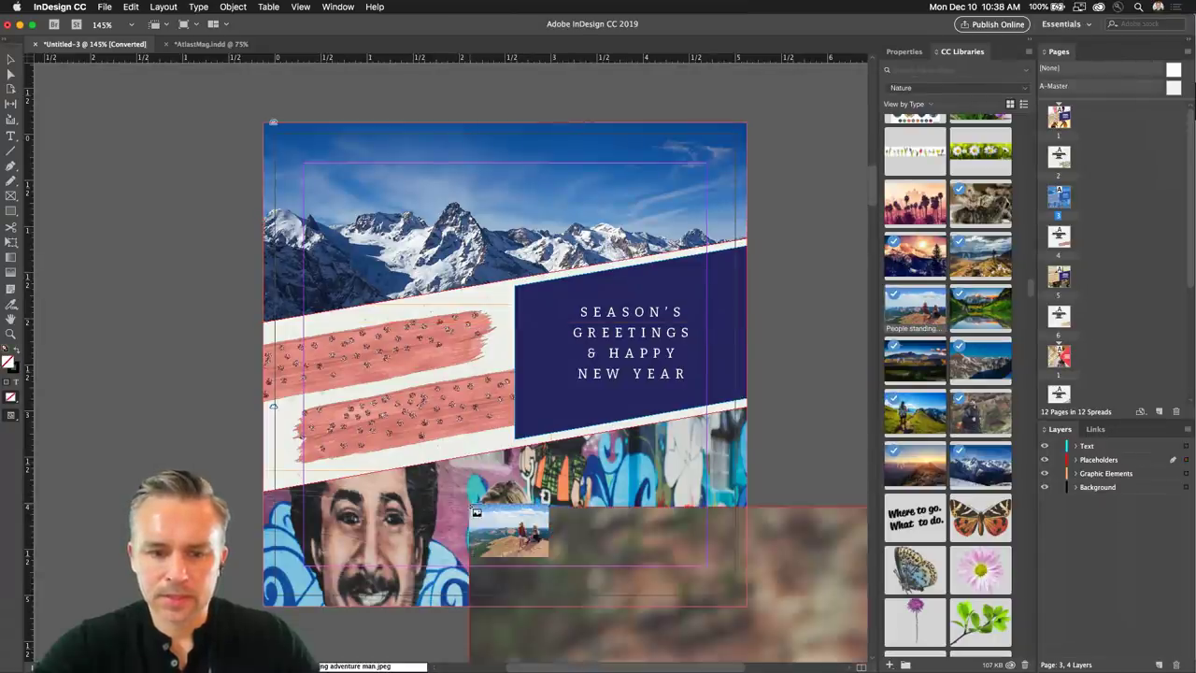
key("ctrl+z")
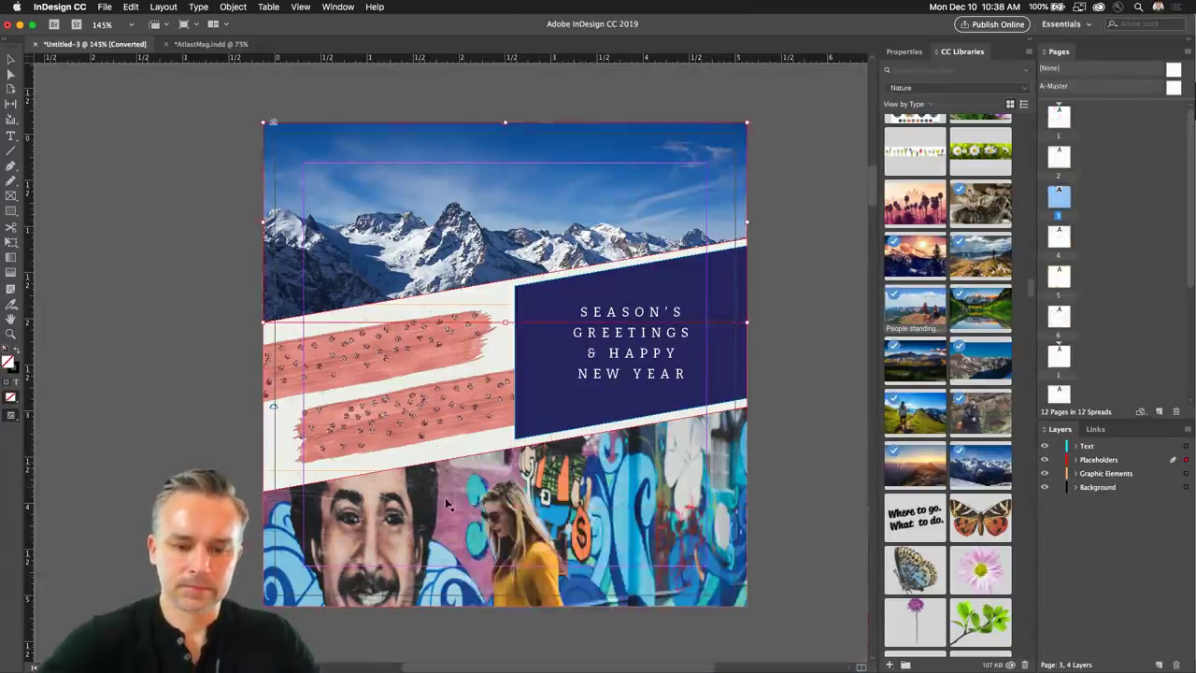
left_click(435, 500)
key("super+z")
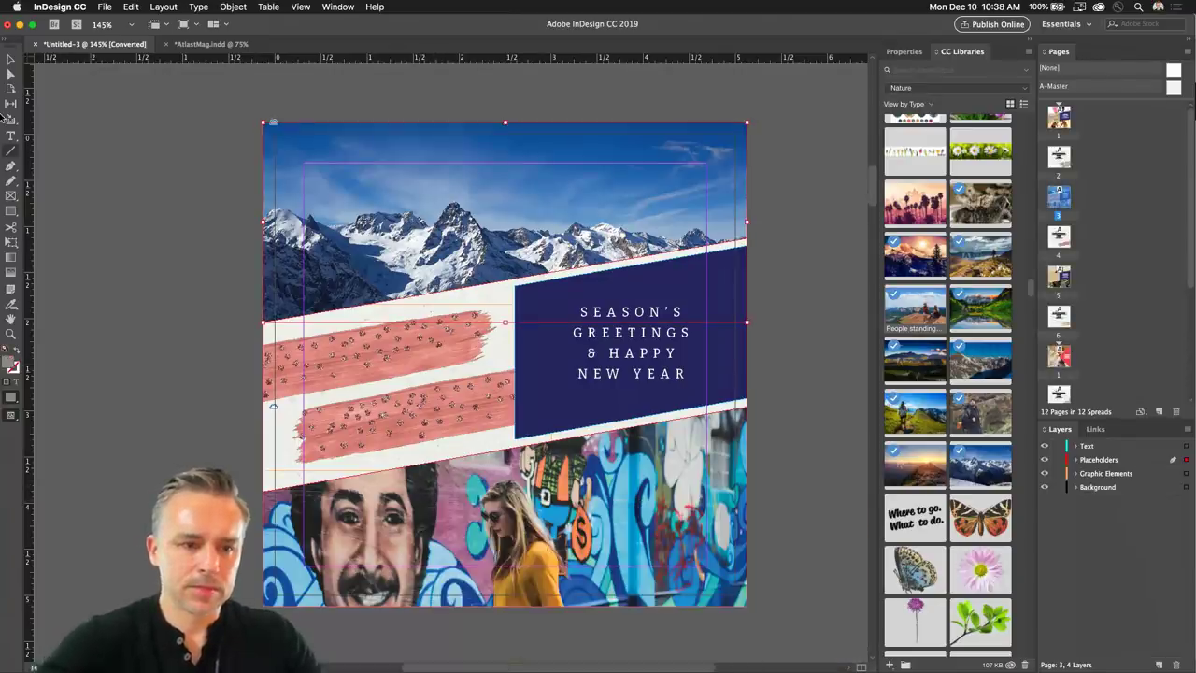
left_click(476, 526)
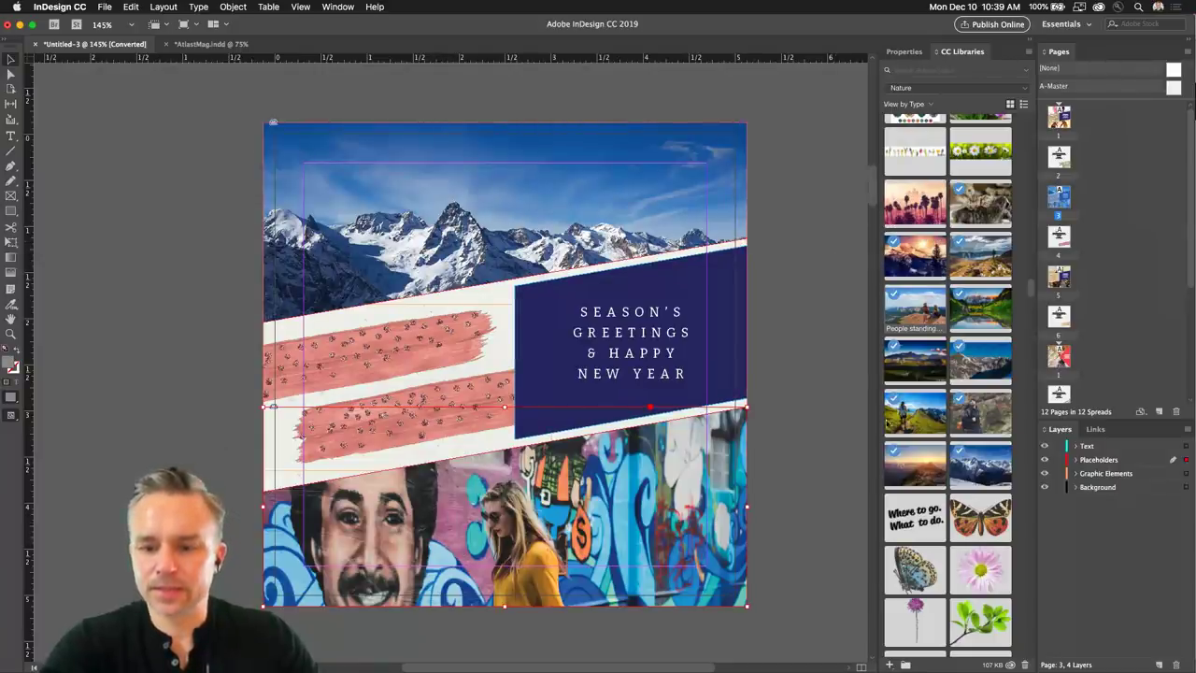
left_click_drag(899, 299, 432, 493)
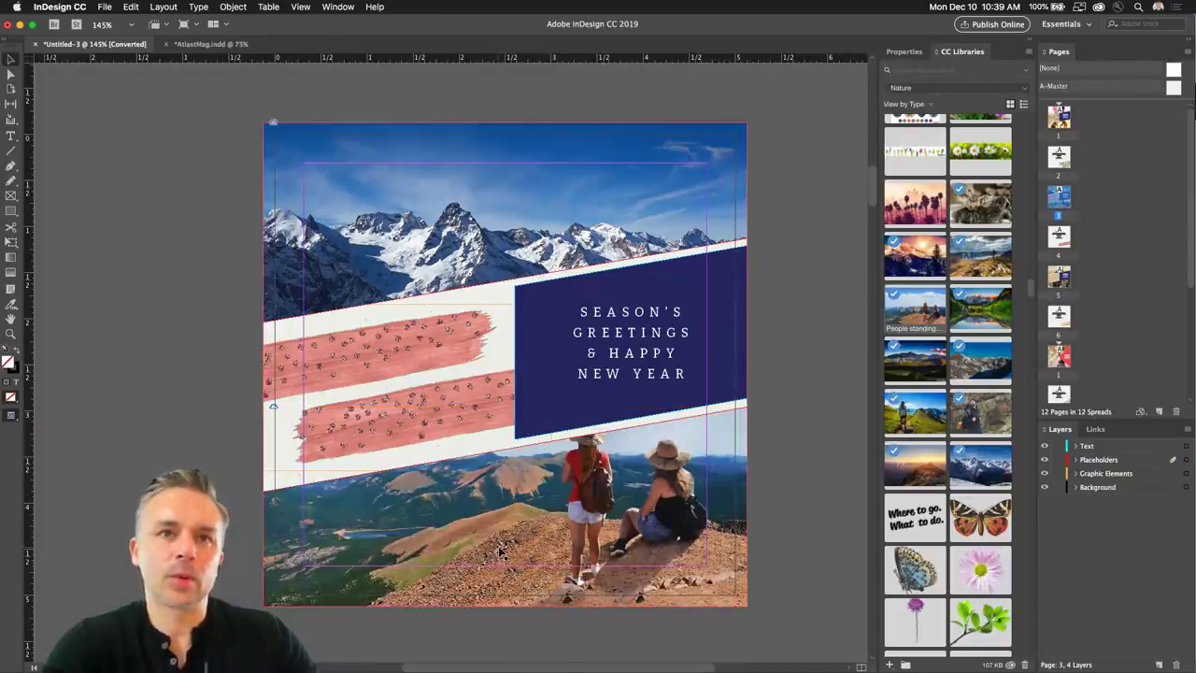
left_click_drag(501, 504, 501, 529)
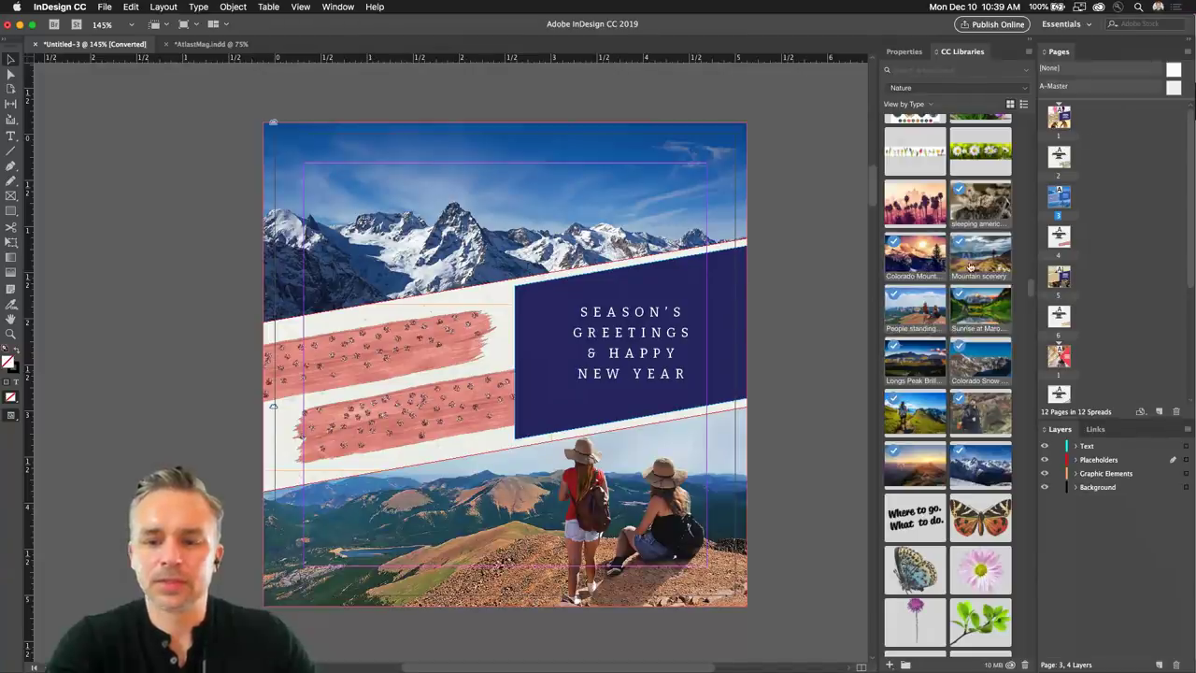
Load a batch of Nature library photos and place the first four in frames on the pasteboard.
left_click_drag(965, 207, 183, 271)
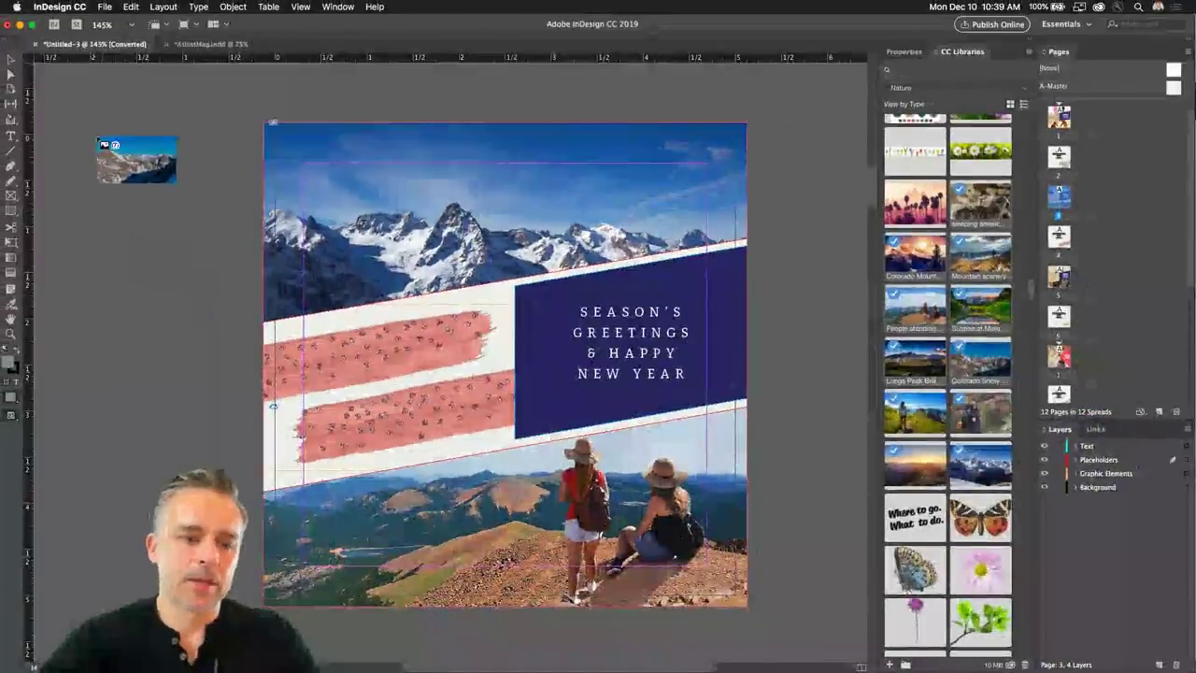
left_click_drag(80, 128, 187, 226)
left_click_drag(78, 209, 186, 286)
left_click_drag(78, 310, 164, 396)
left_click_drag(78, 397, 170, 464)
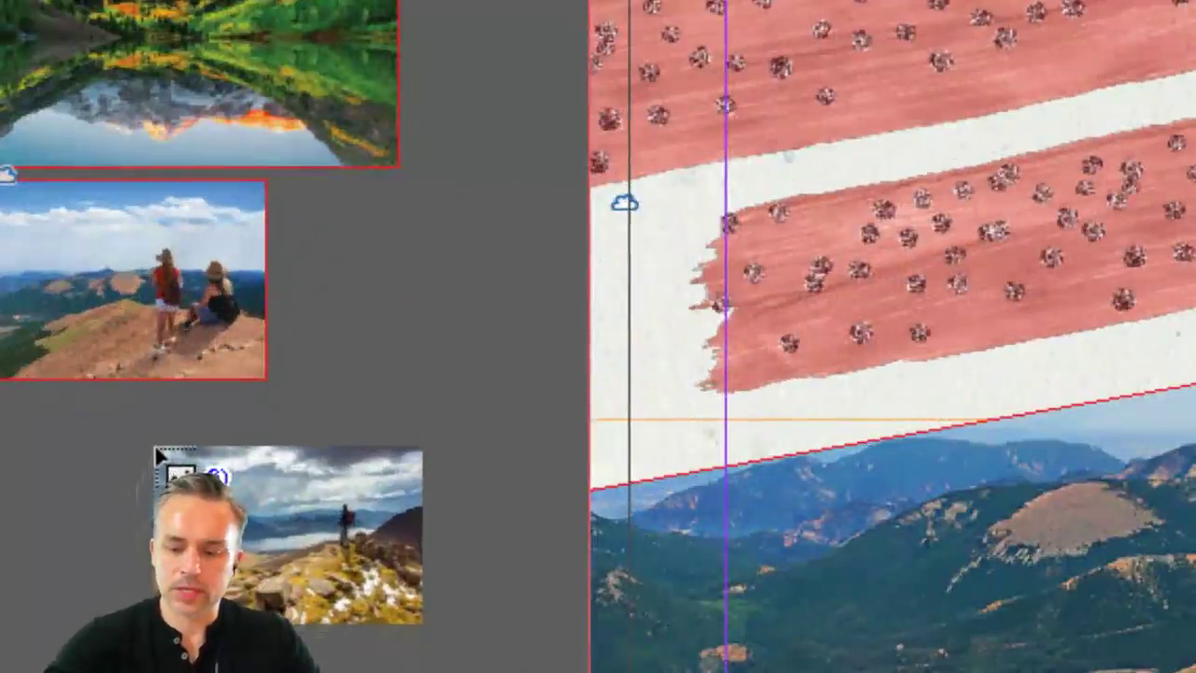
Cycle to the hiker photo and place it and the remaining loaded photos on the pasteboard.
key("Right")
key("Left")
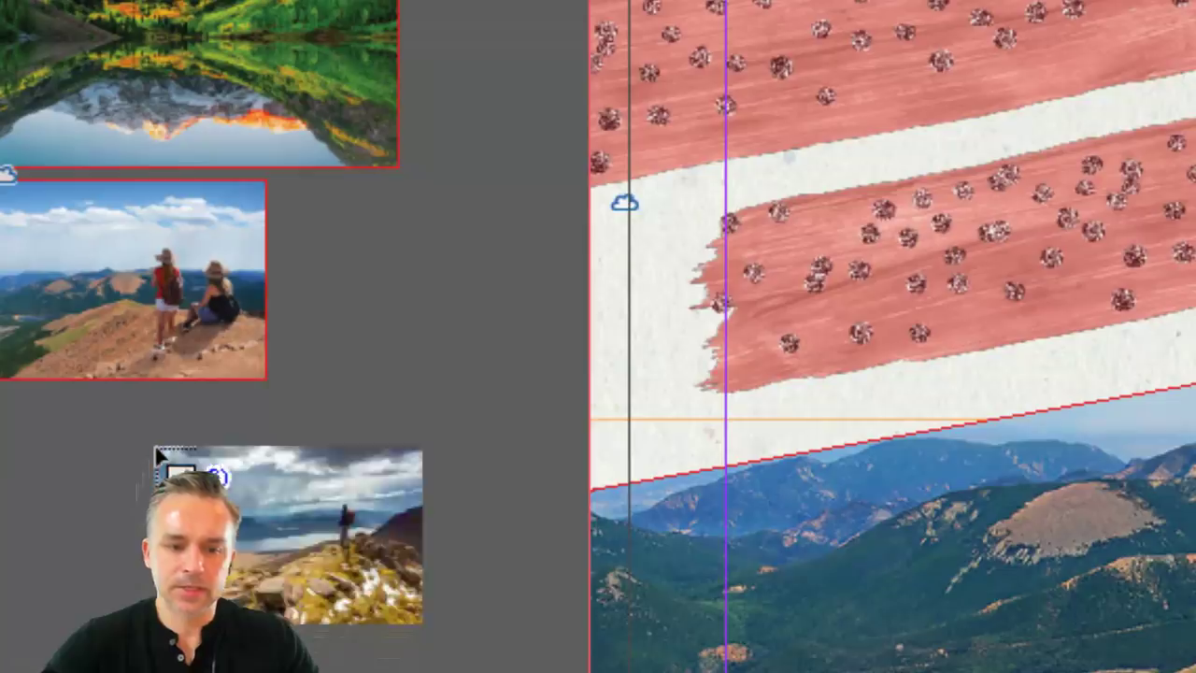
key("Right")
key("Left")
key("Right")
key("Left")
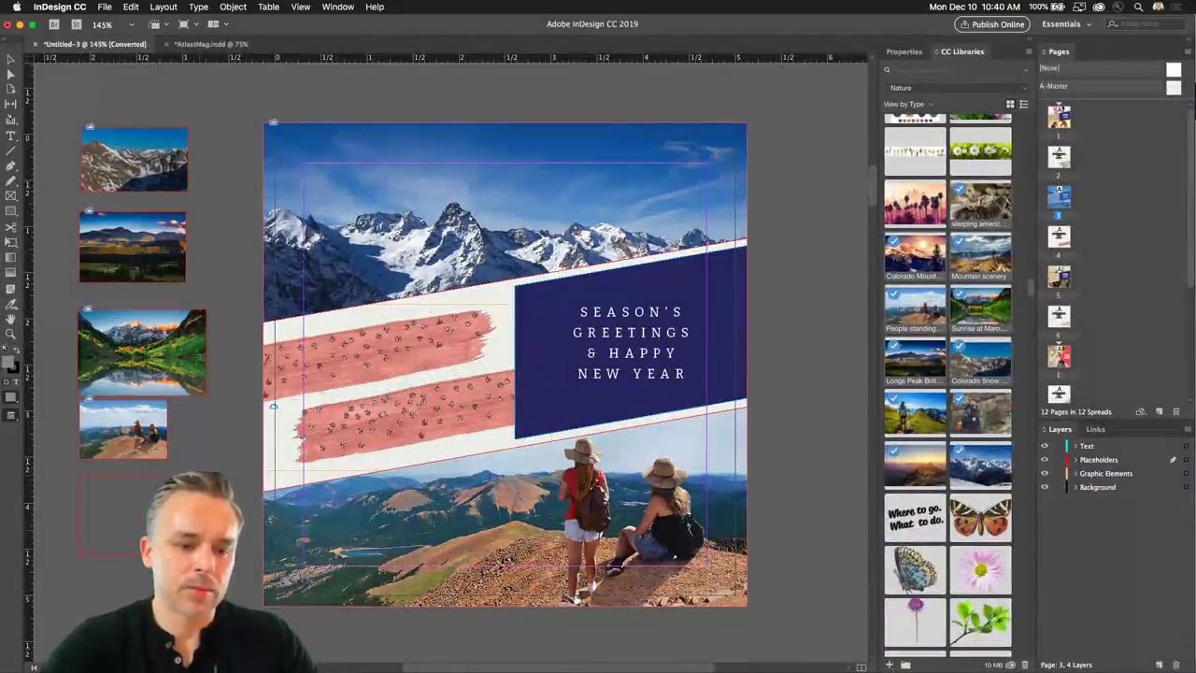
left_click(94, 495)
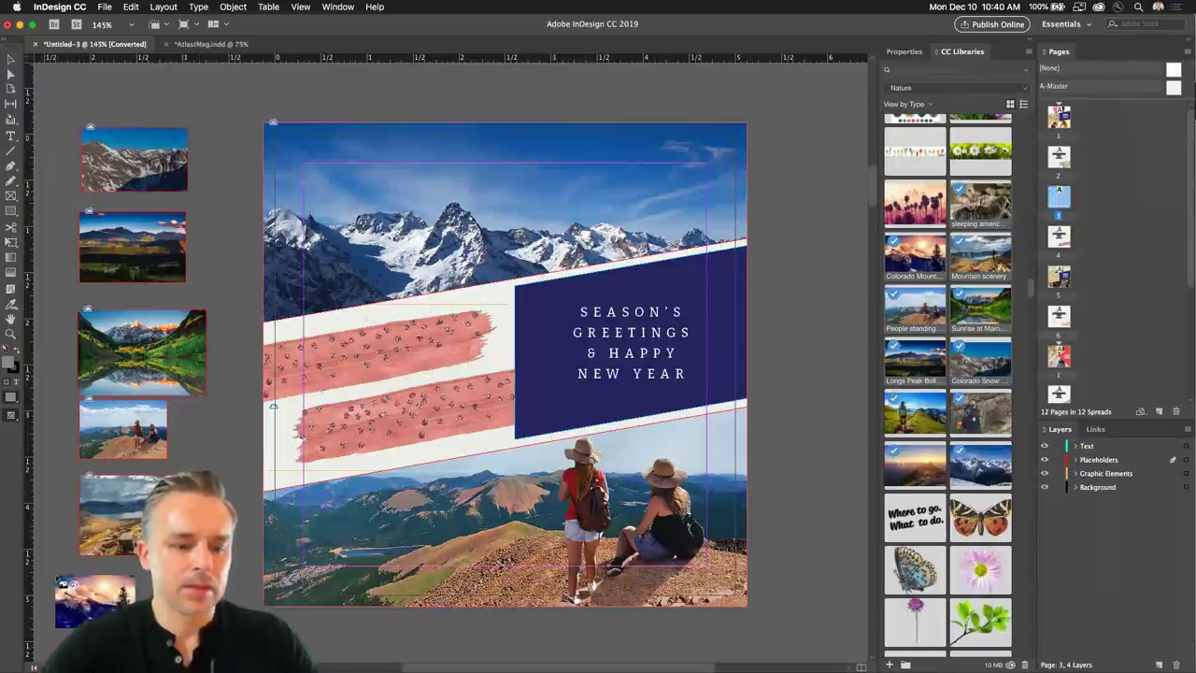
left_click_drag(86, 580, 93, 580)
left_click_drag(91, 77, 152, 117)
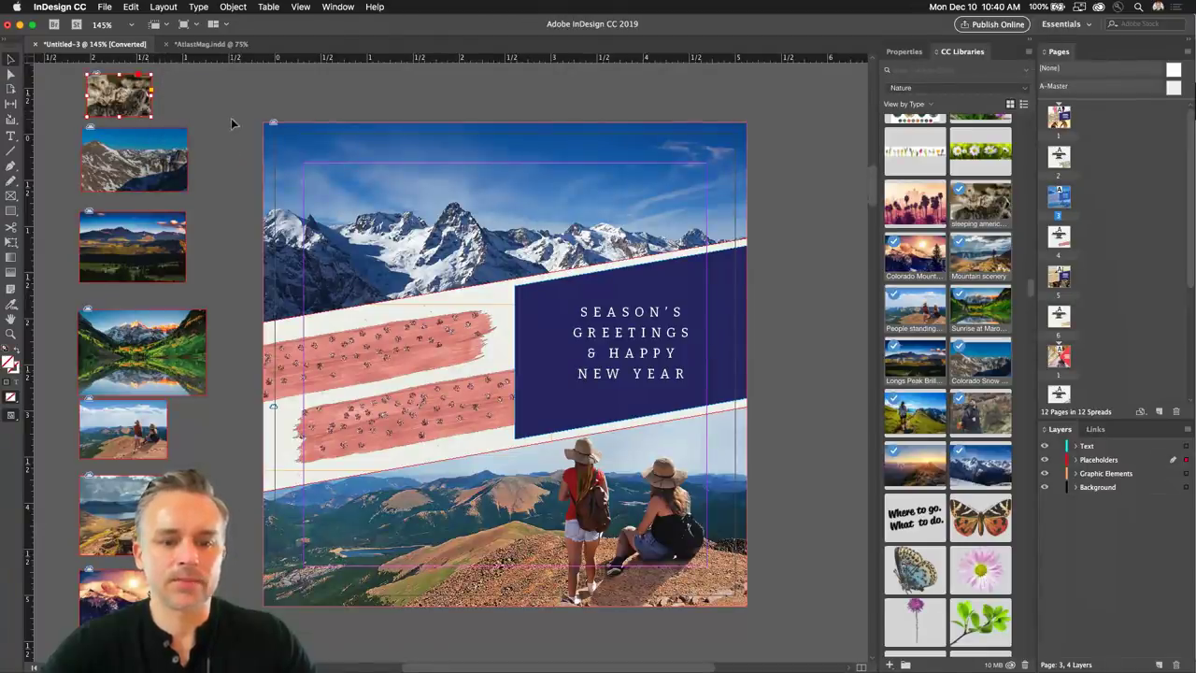
Remove the extra photos from the pasteboard, zoom out, and scroll through the card pages.
left_click(54, 91)
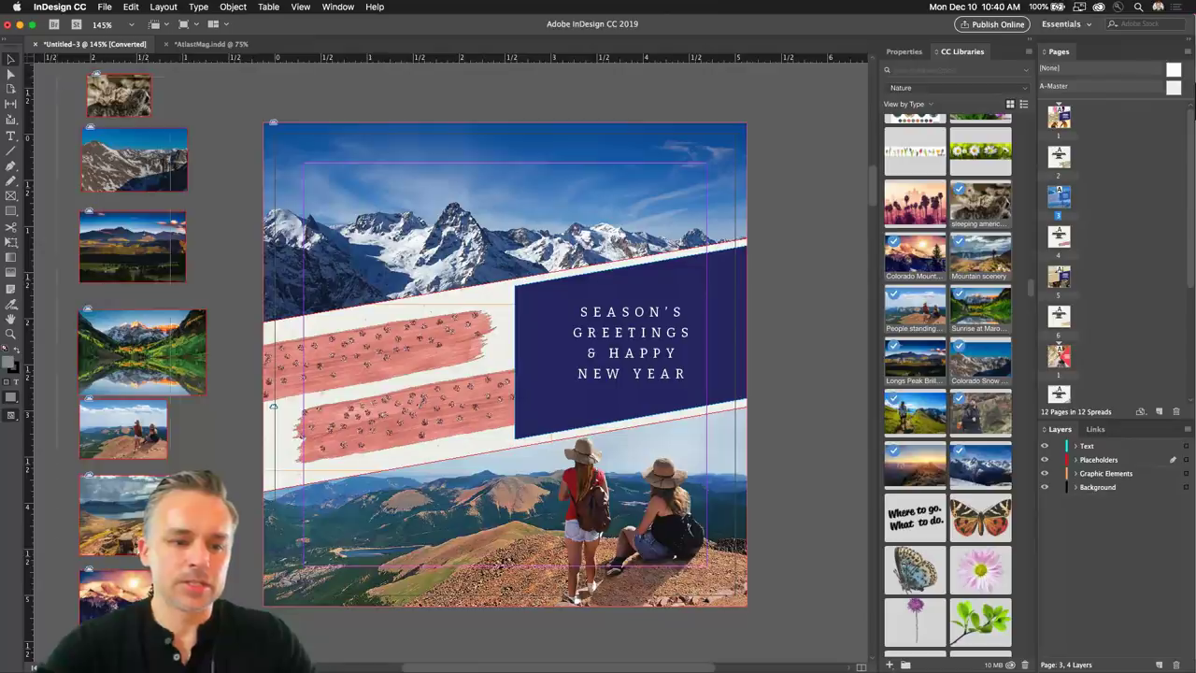
key("super+z")
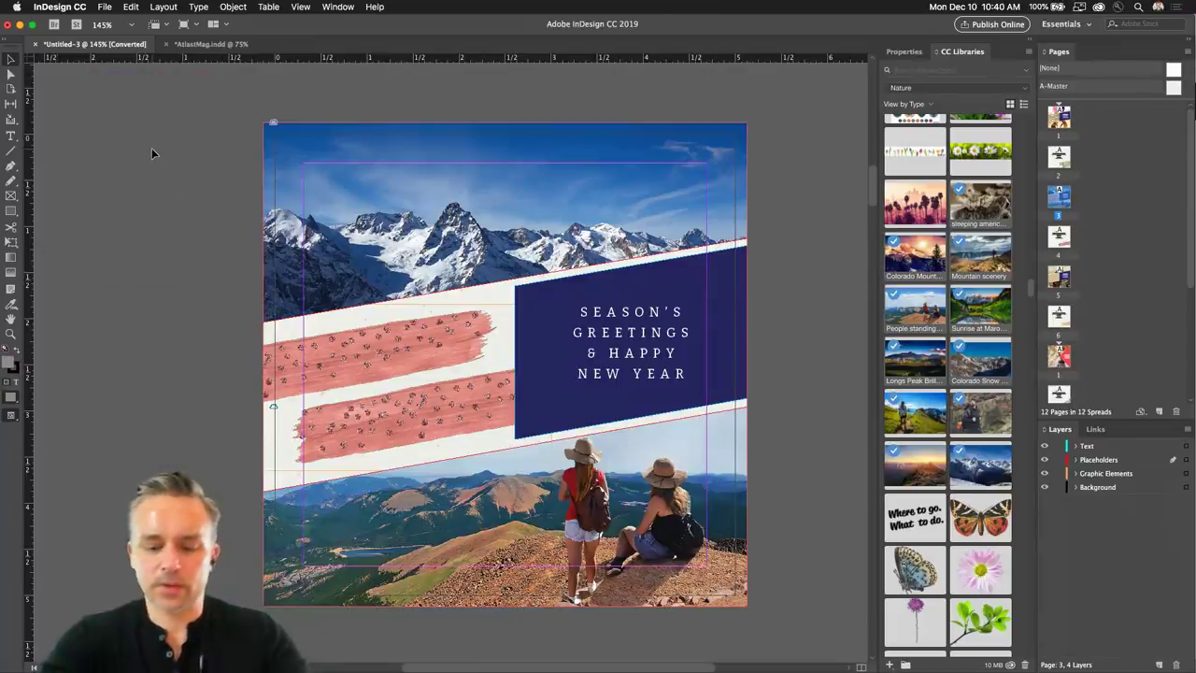
key("super+minus")
key("super+minus")
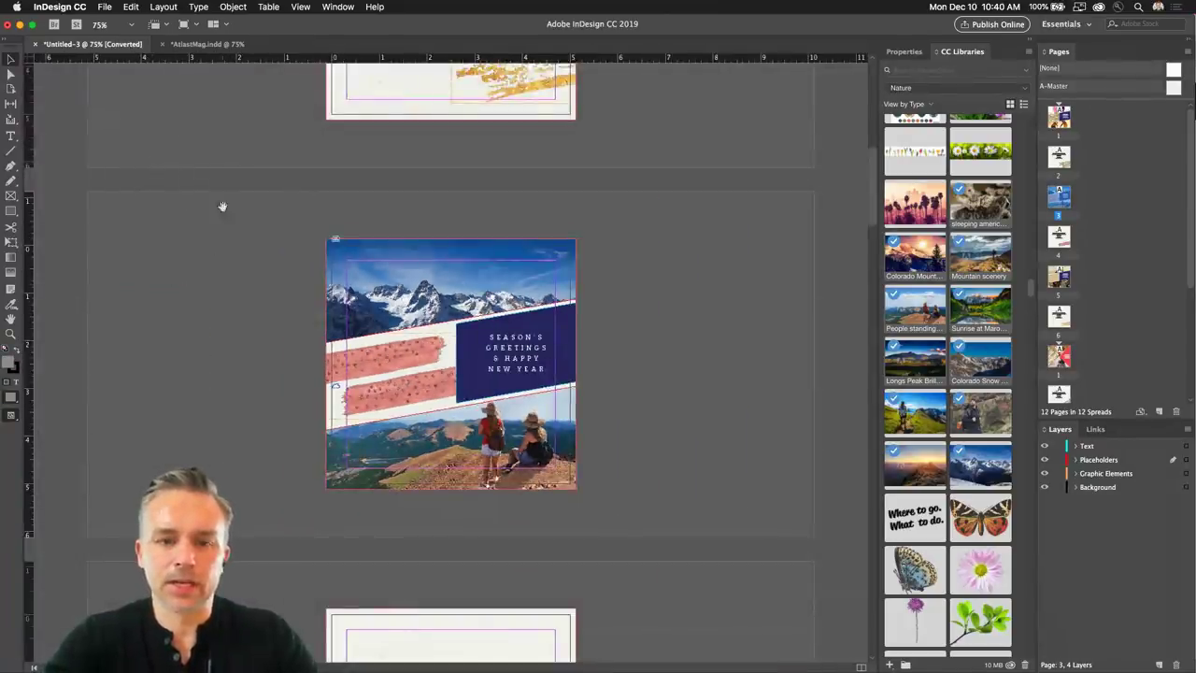
scroll(222, 206, "up", 5)
scroll(248, 253, "up", 5)
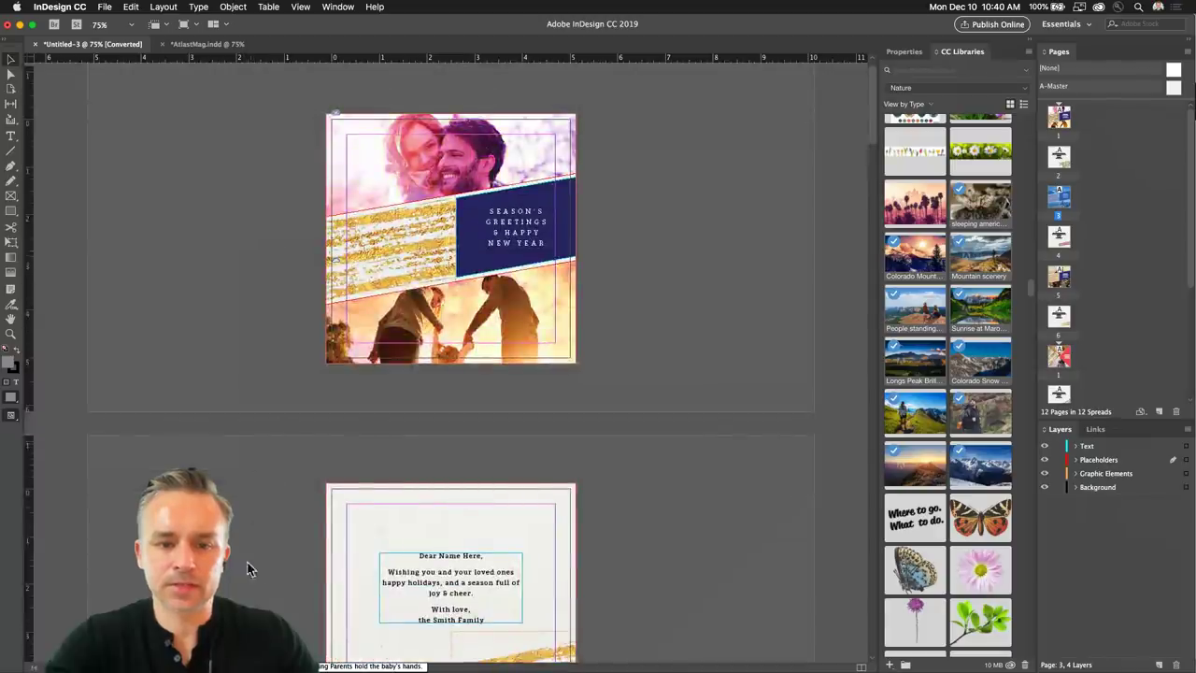
scroll(249, 566, "down", 10)
scroll(253, 227, "down", 3)
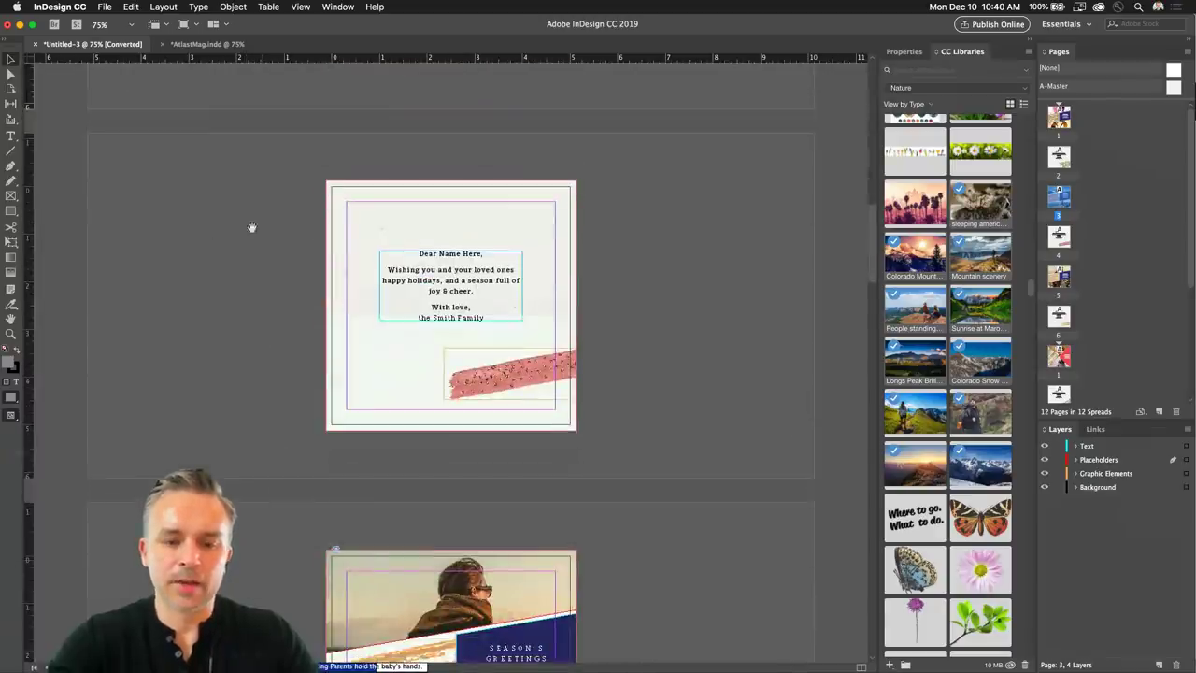
scroll(287, 561, "down", 6)
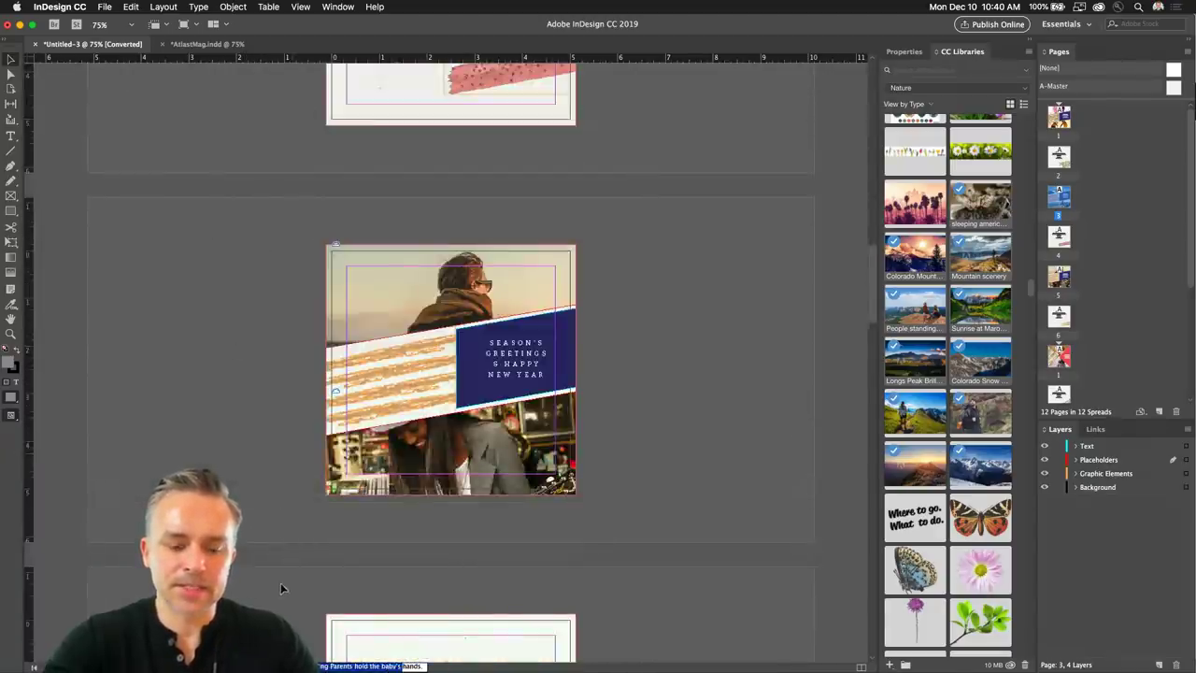
scroll(280, 582, "down", 10)
scroll(1151, 332, "down", 1)
scroll(1059, 173, "down", 3)
Step through pages 3 and 2 to page 1 and zoom in to 125%.
left_click(1059, 173)
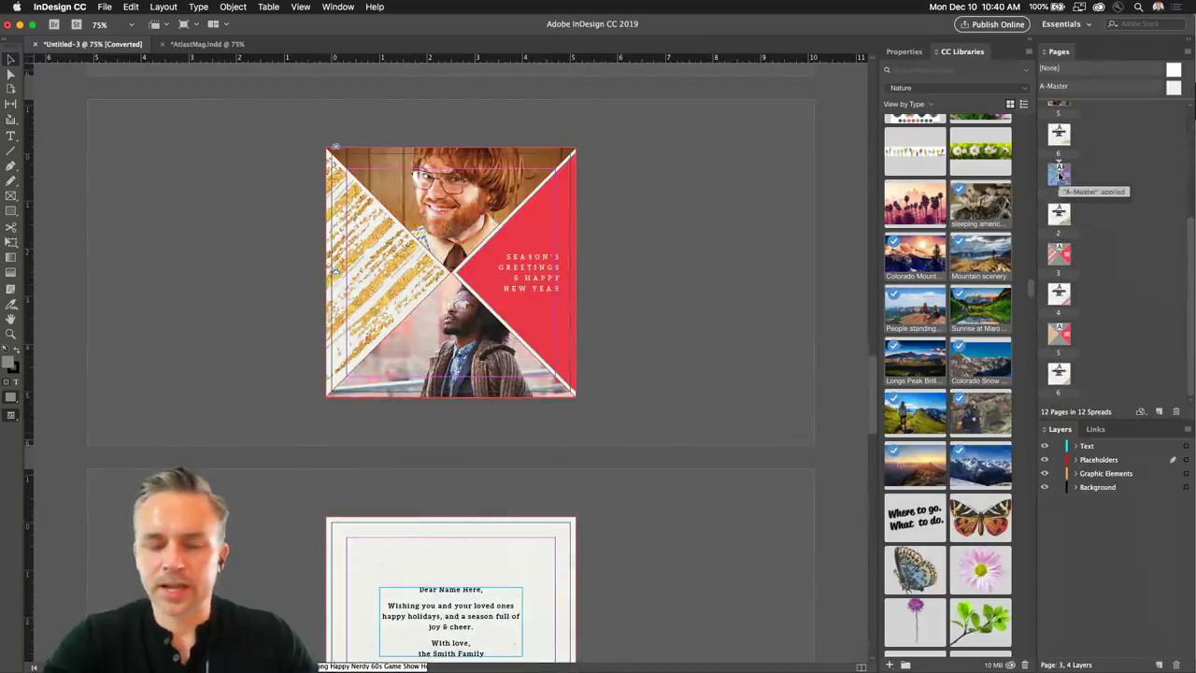
double_click(1059, 221)
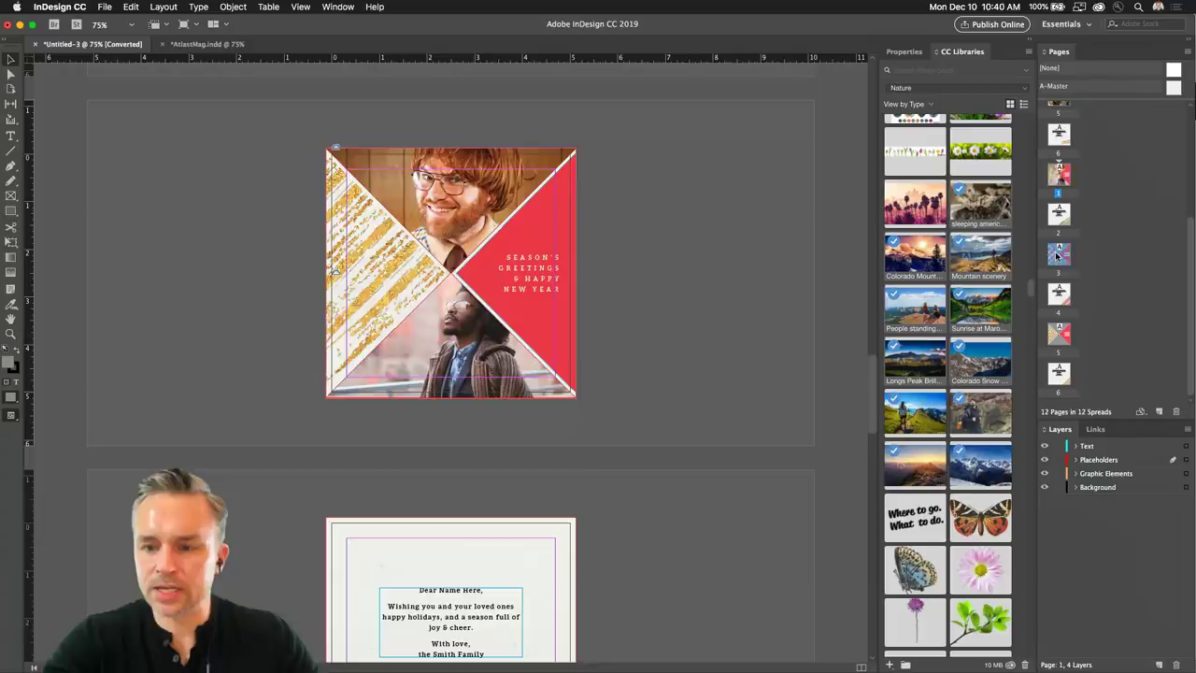
double_click(1061, 119)
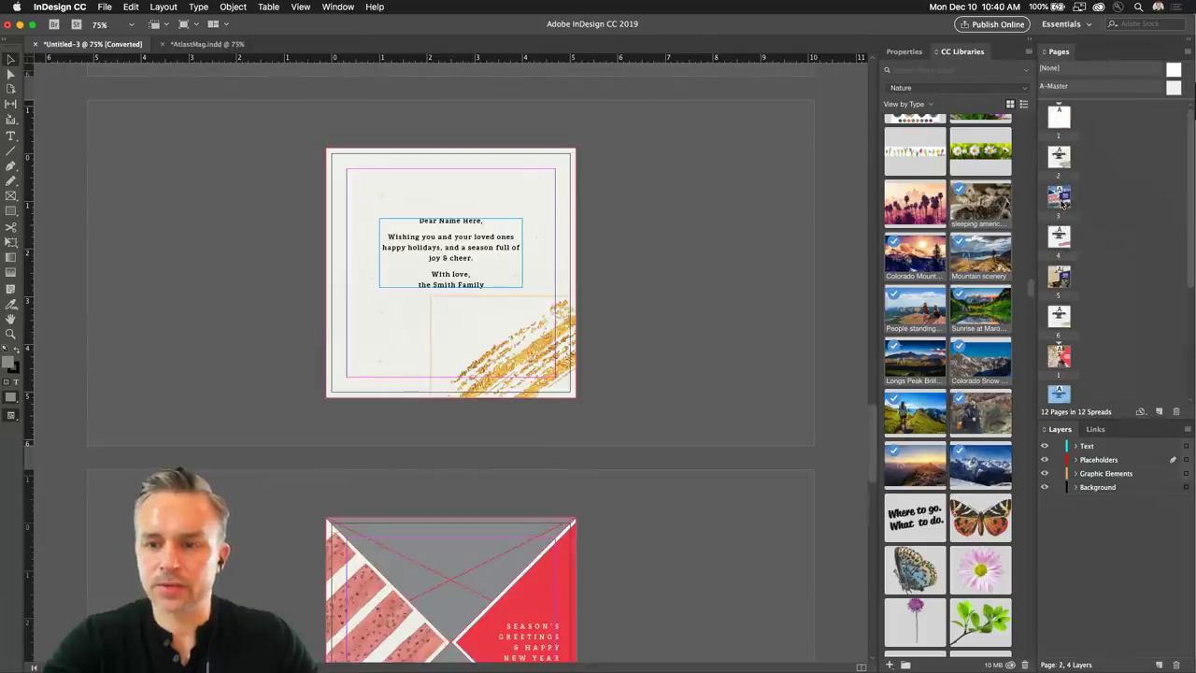
double_click(1059, 118)
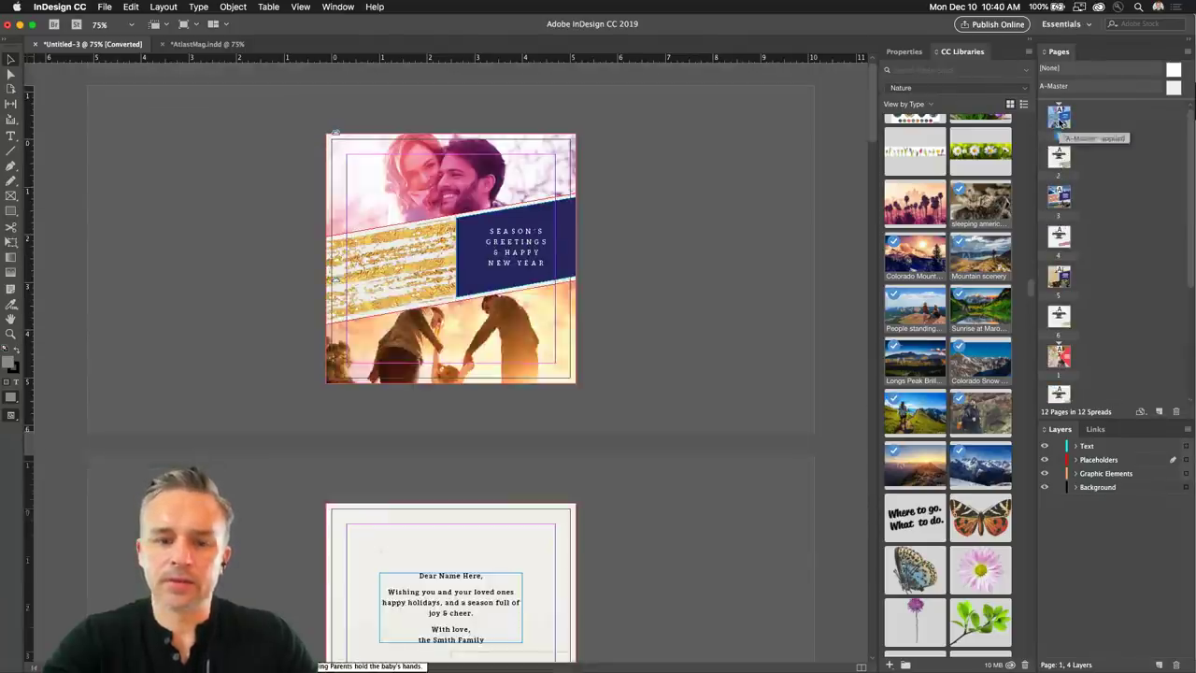
key("super+equal")
key("super+equal")
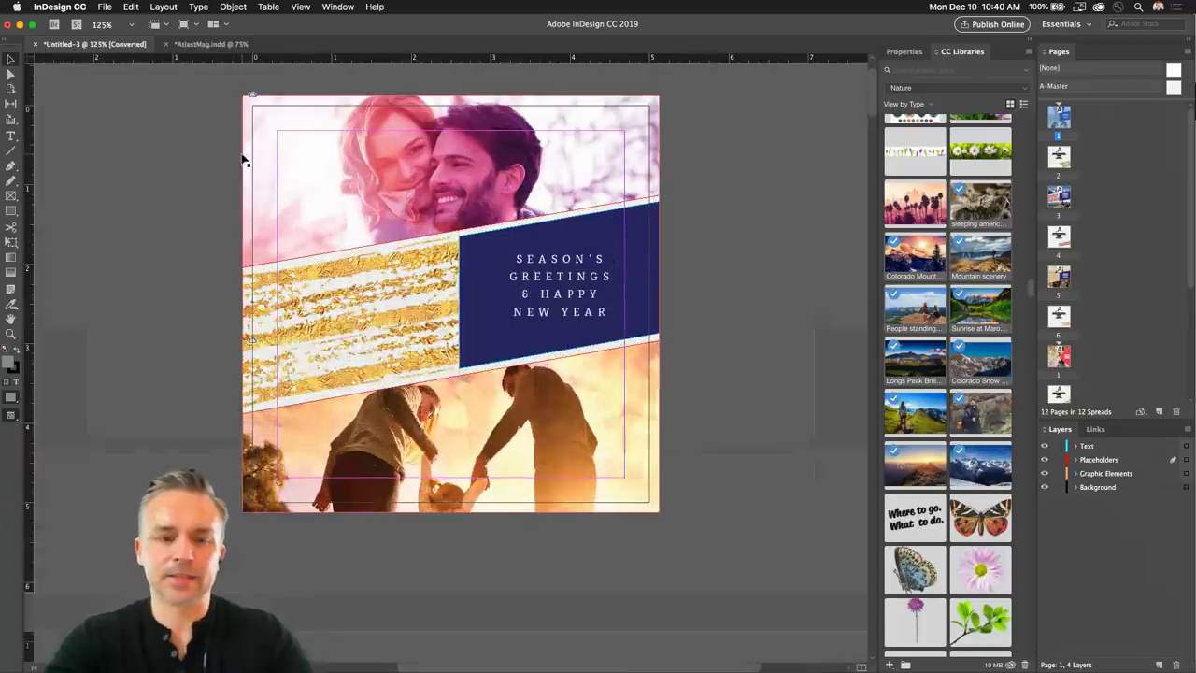
scroll(152, 345, "up", 2)
scroll(151, 345, "left", 1)
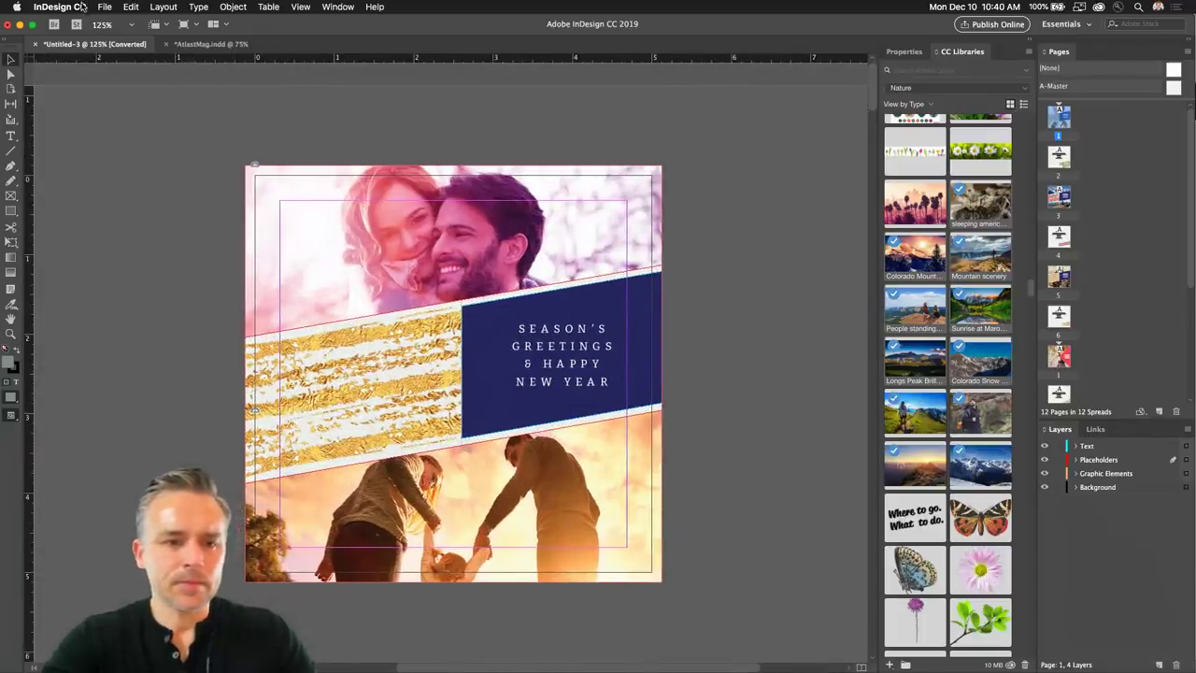
Bring up page 1's options in the Pages panel, dismiss them, and open the File menu.
right_click(1061, 119)
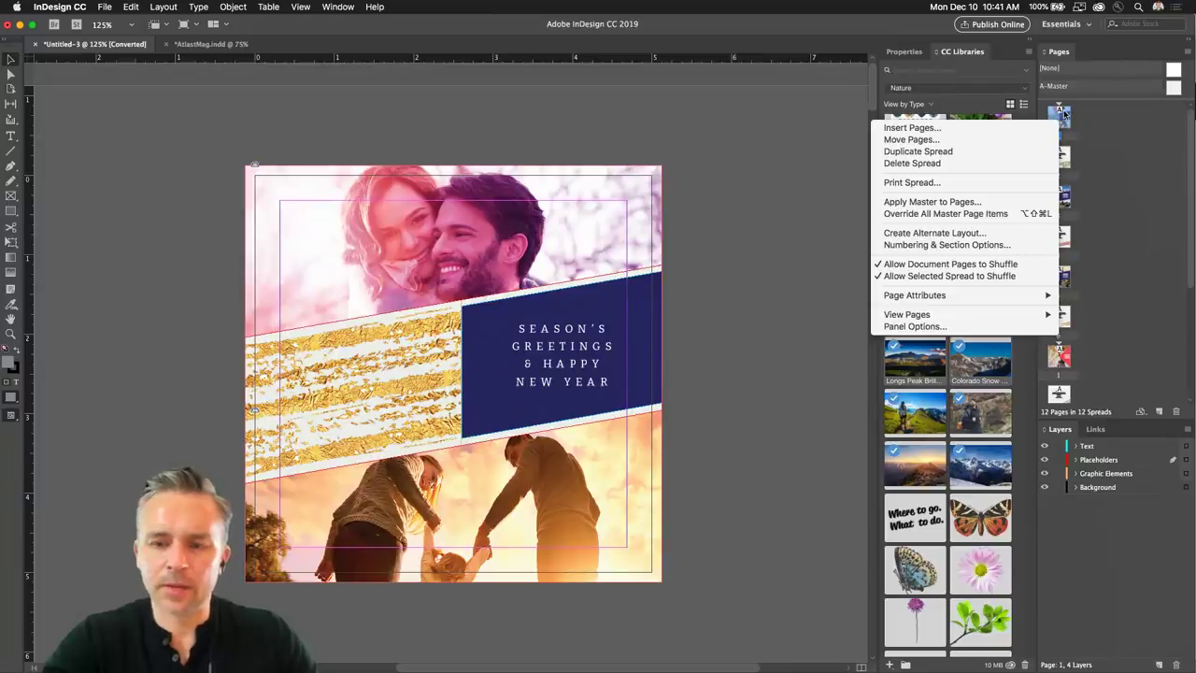
left_click(1063, 114)
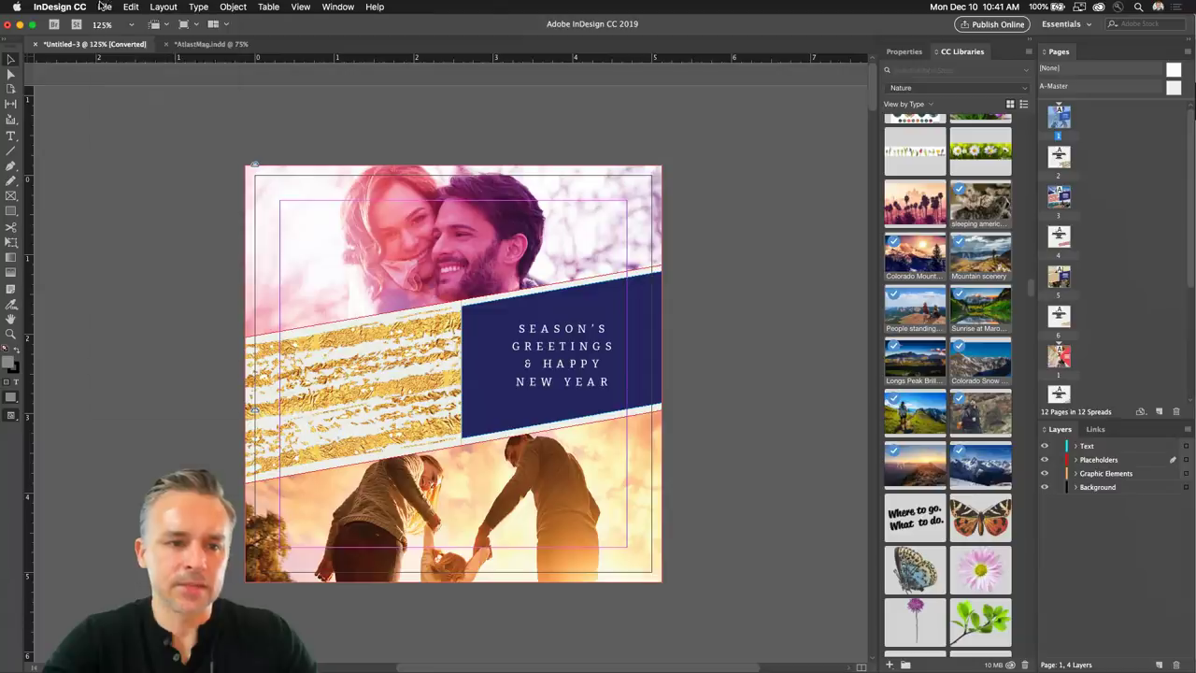
left_click(103, 7)
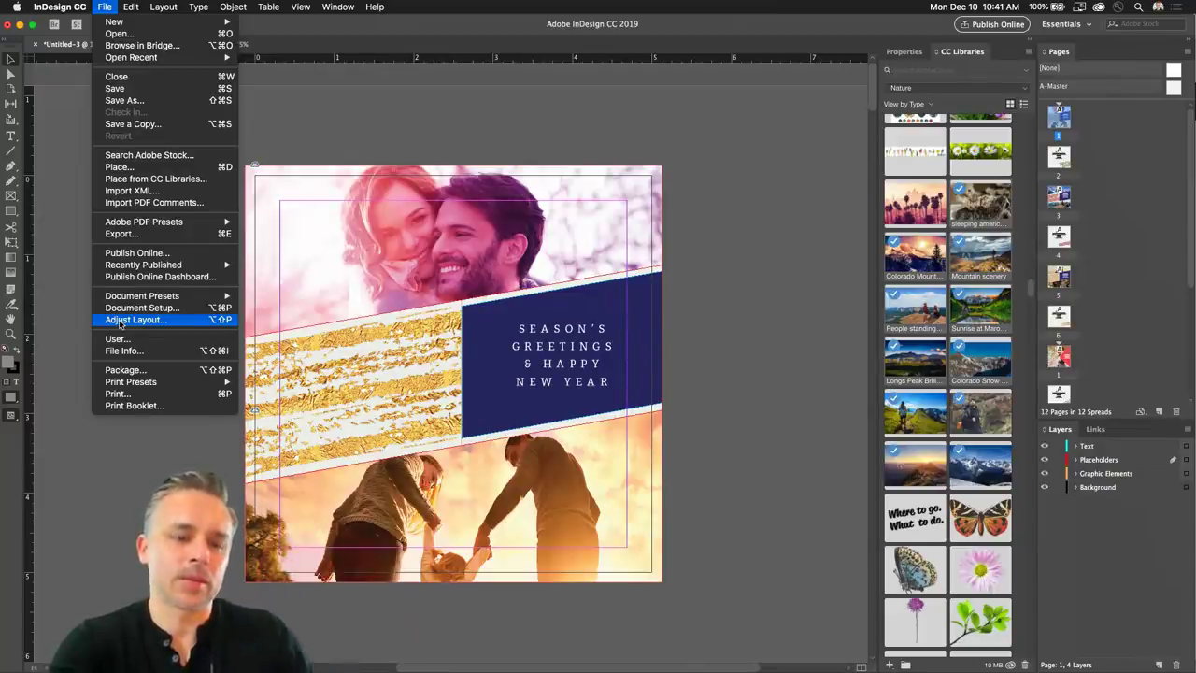
Adjust the card layout to Letter landscape, 11 × 8.5 in, with auto-adjusting margins.
left_click(119, 322)
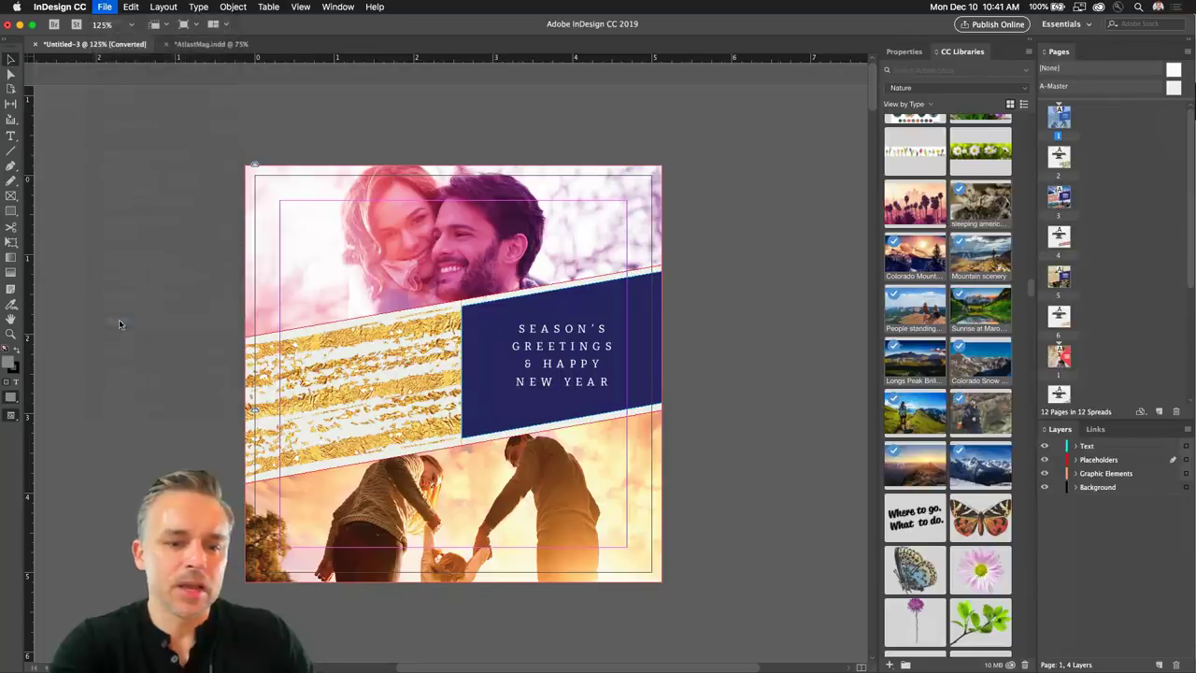
left_click_drag(960, 194, 760, 174)
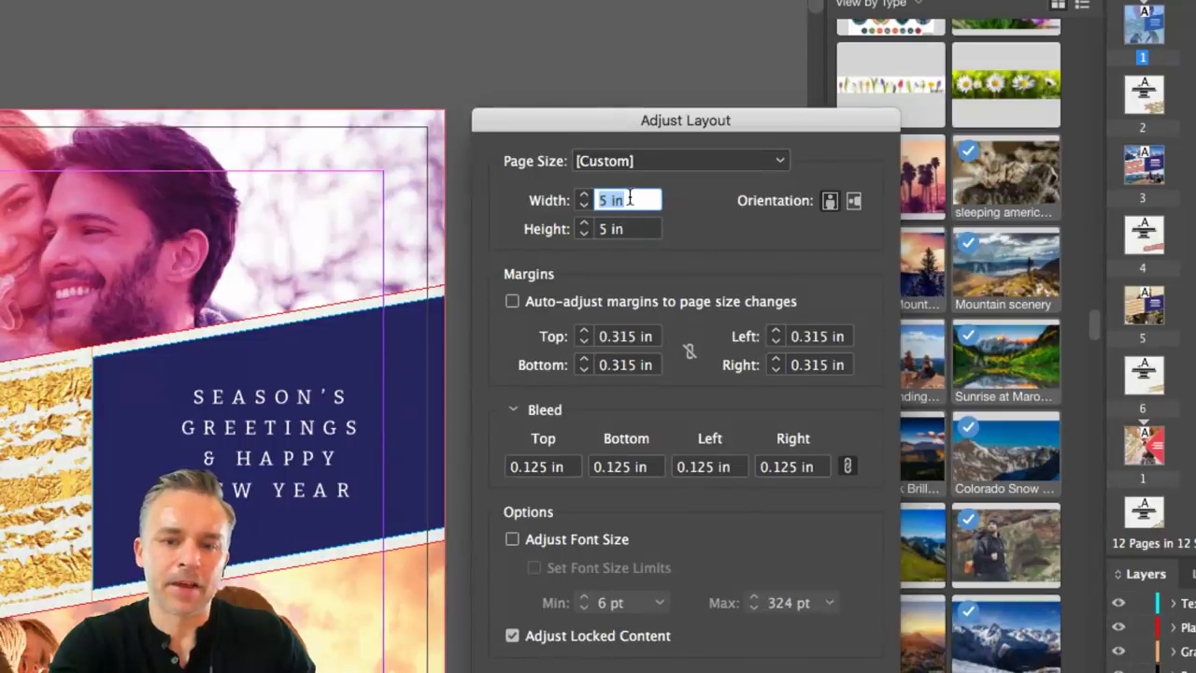
left_click(629, 199)
left_click(604, 157)
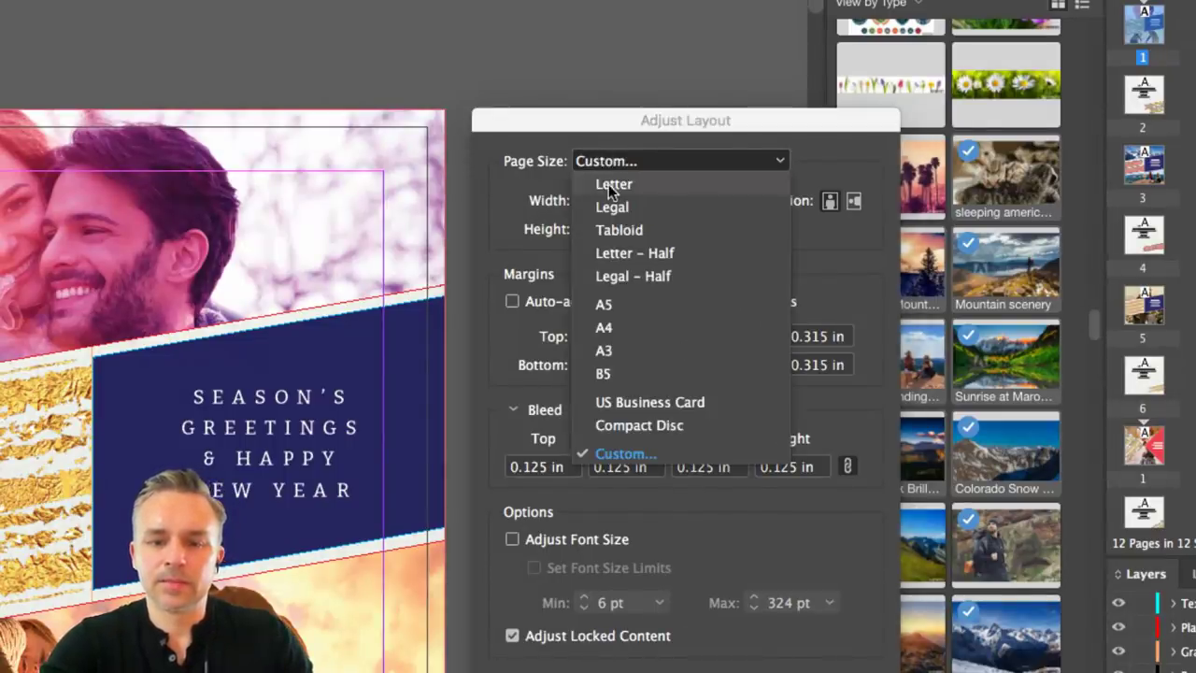
left_click(613, 184)
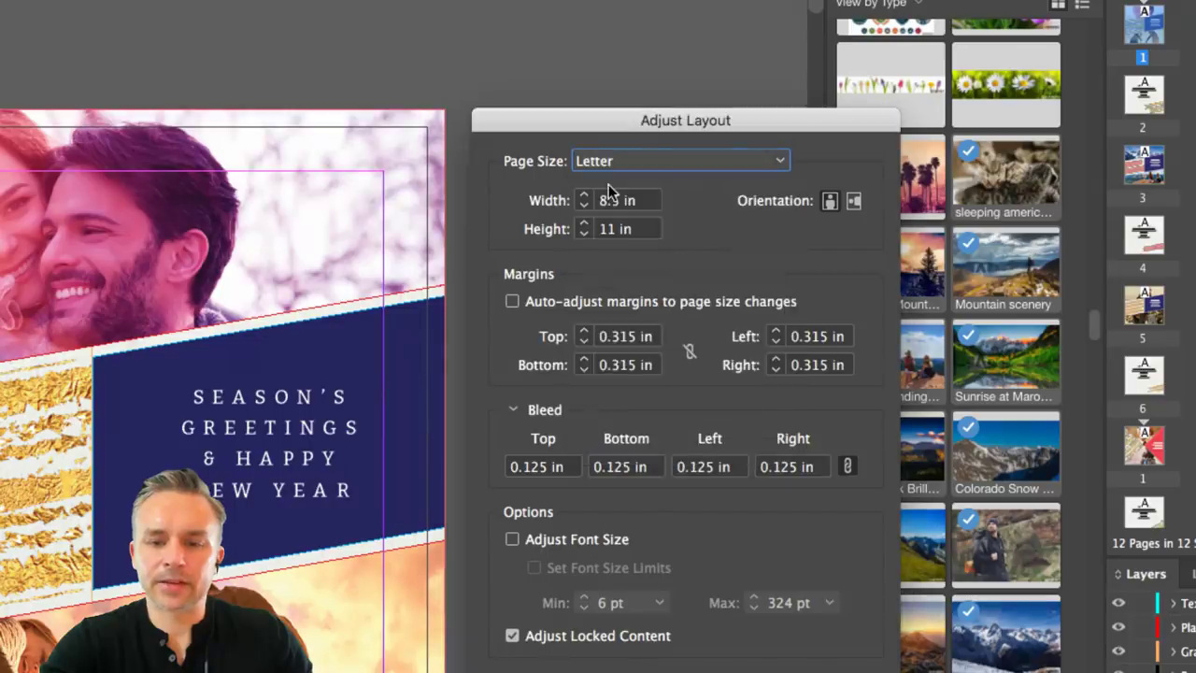
left_click(854, 203)
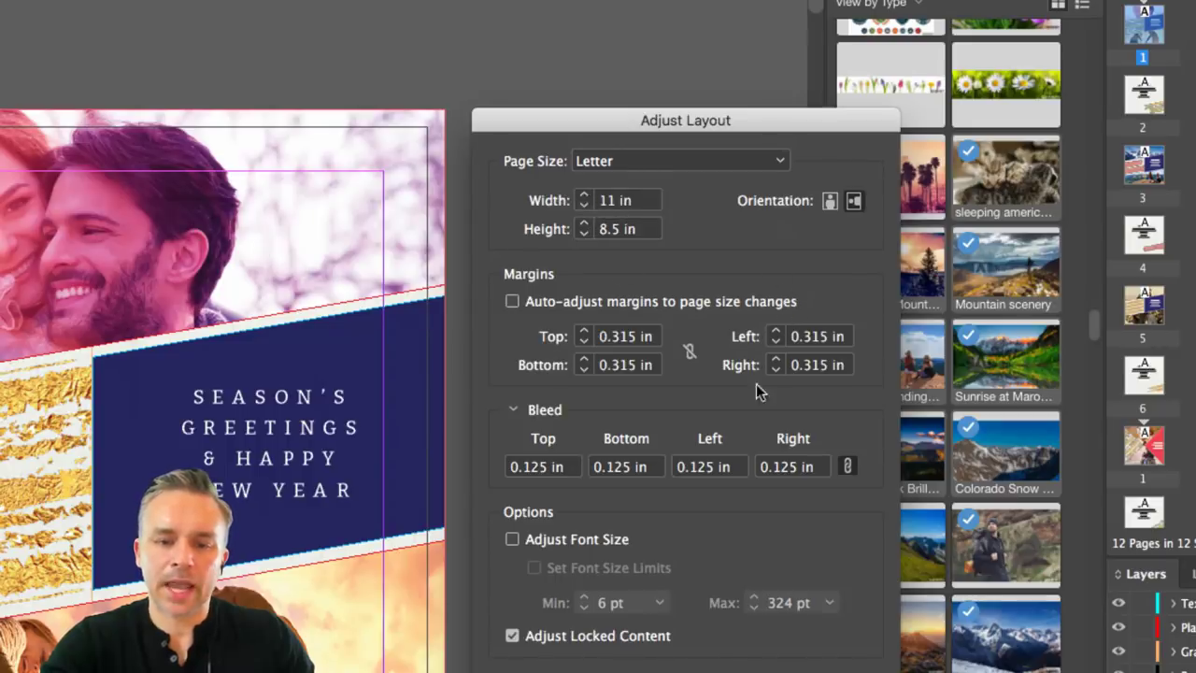
left_click(829, 201)
left_click(852, 201)
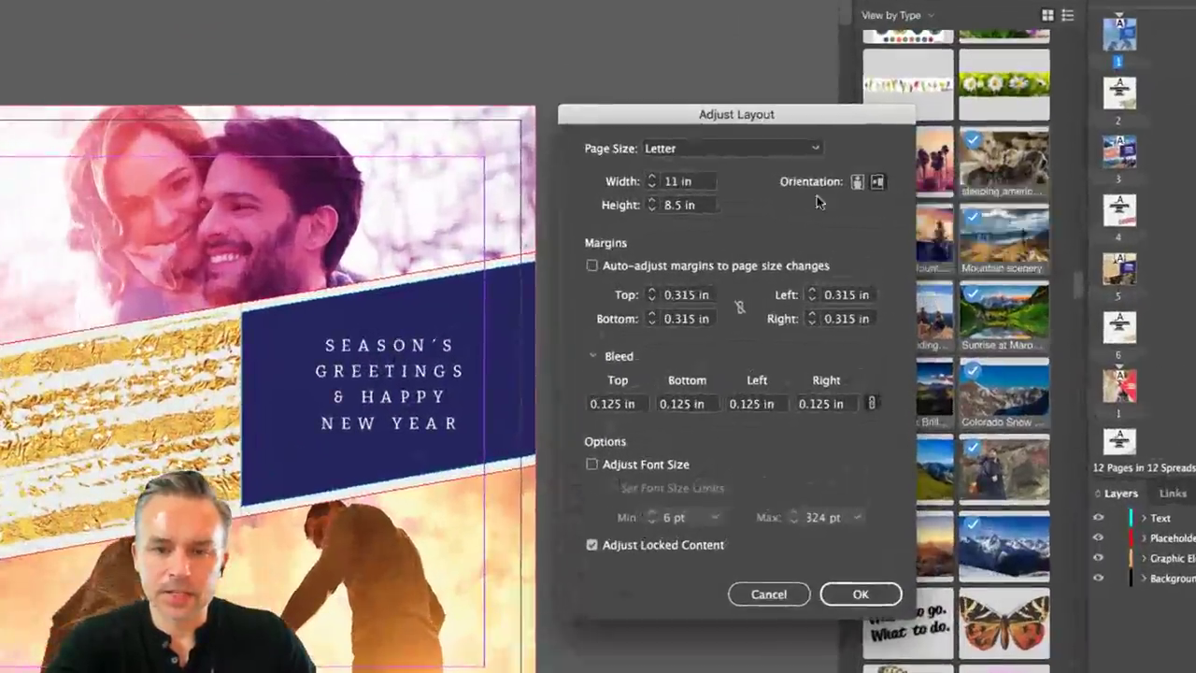
left_click(591, 267)
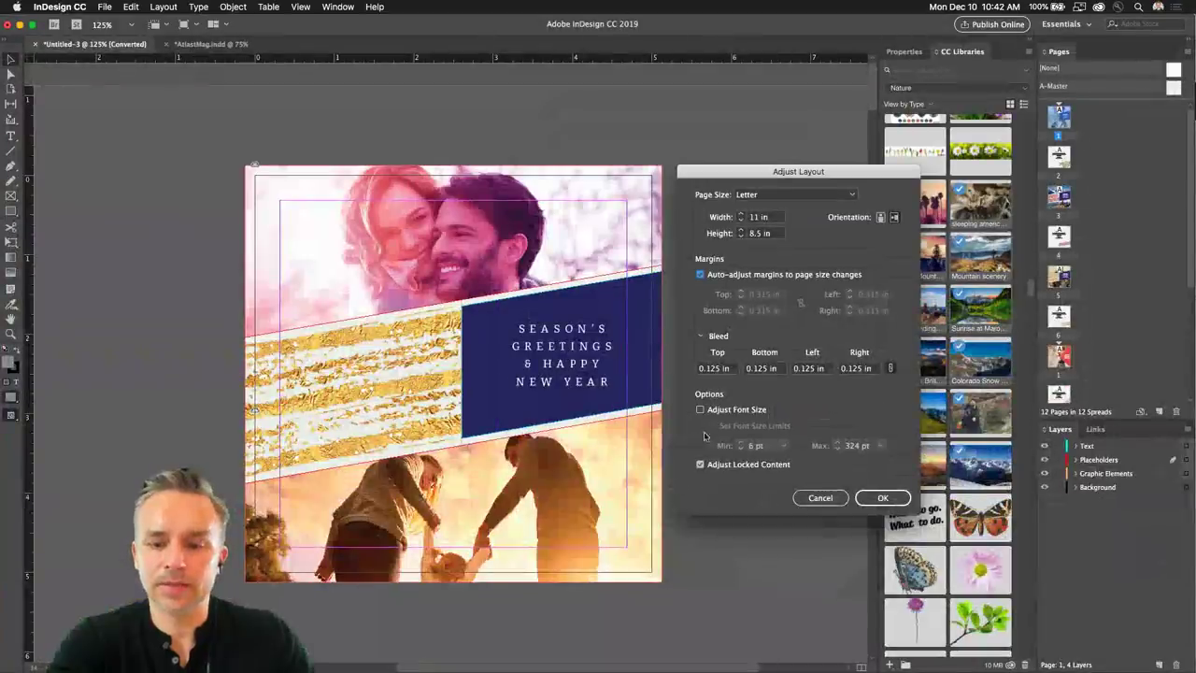
left_click(859, 598)
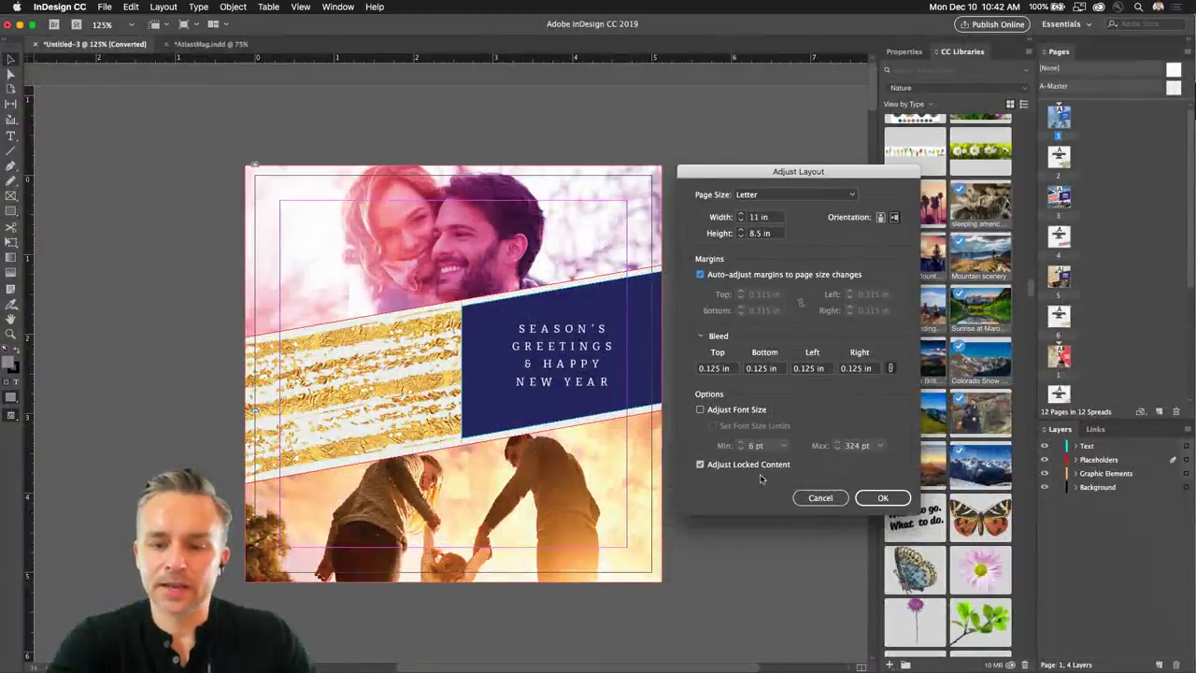
left_click(884, 499)
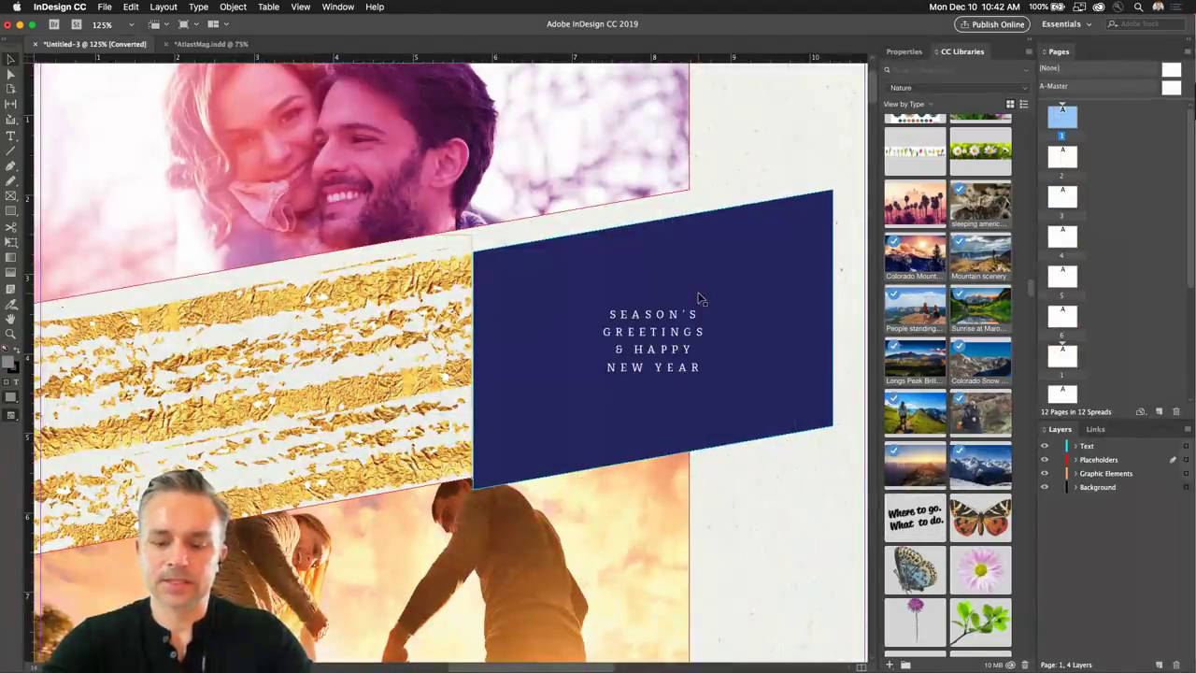
Zoom out to see the whole resized card, then select and deselect the top photo frame.
key("super+minus")
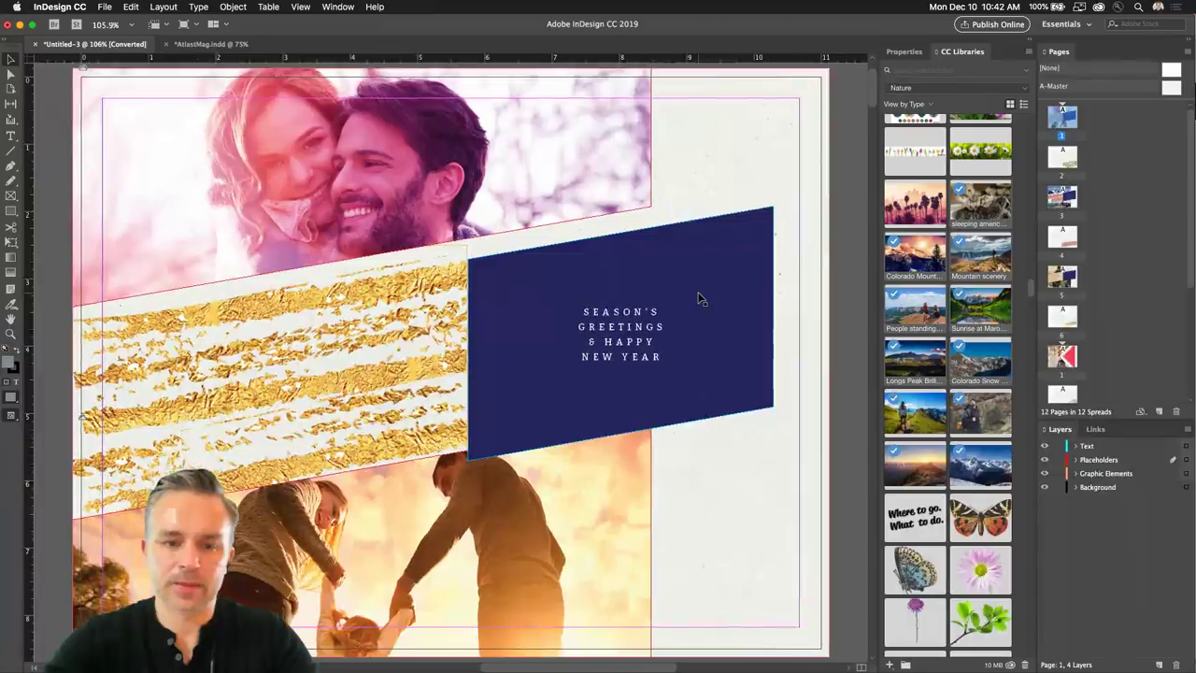
key("super+minus")
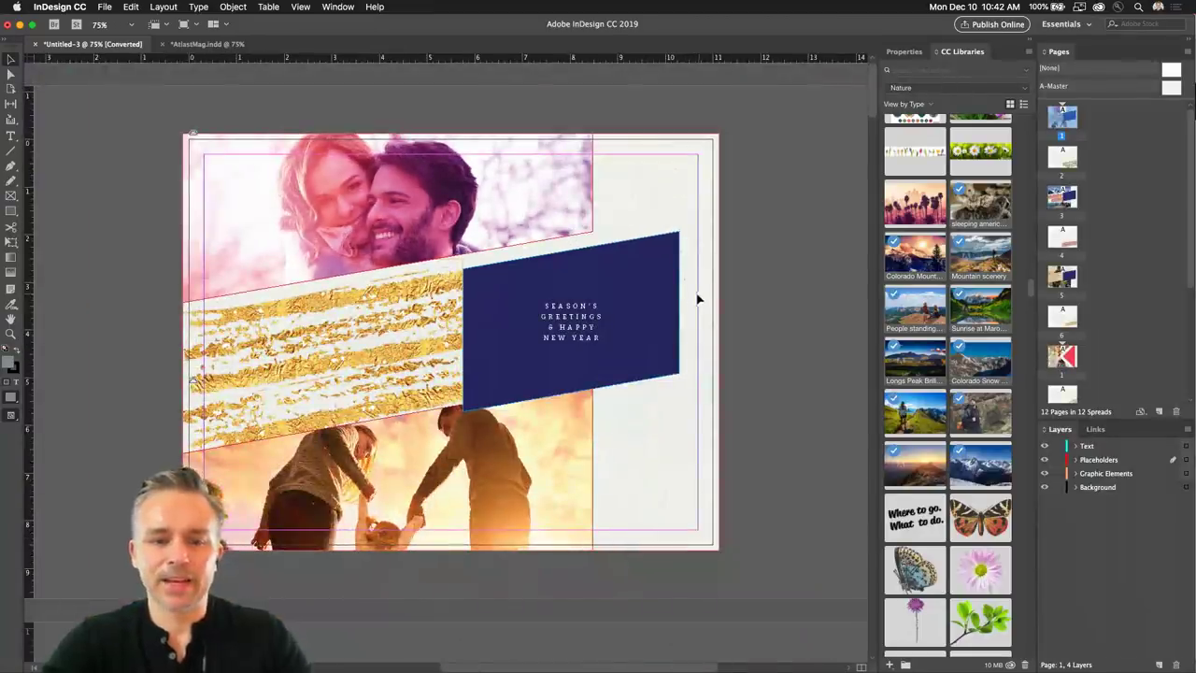
left_click(446, 204)
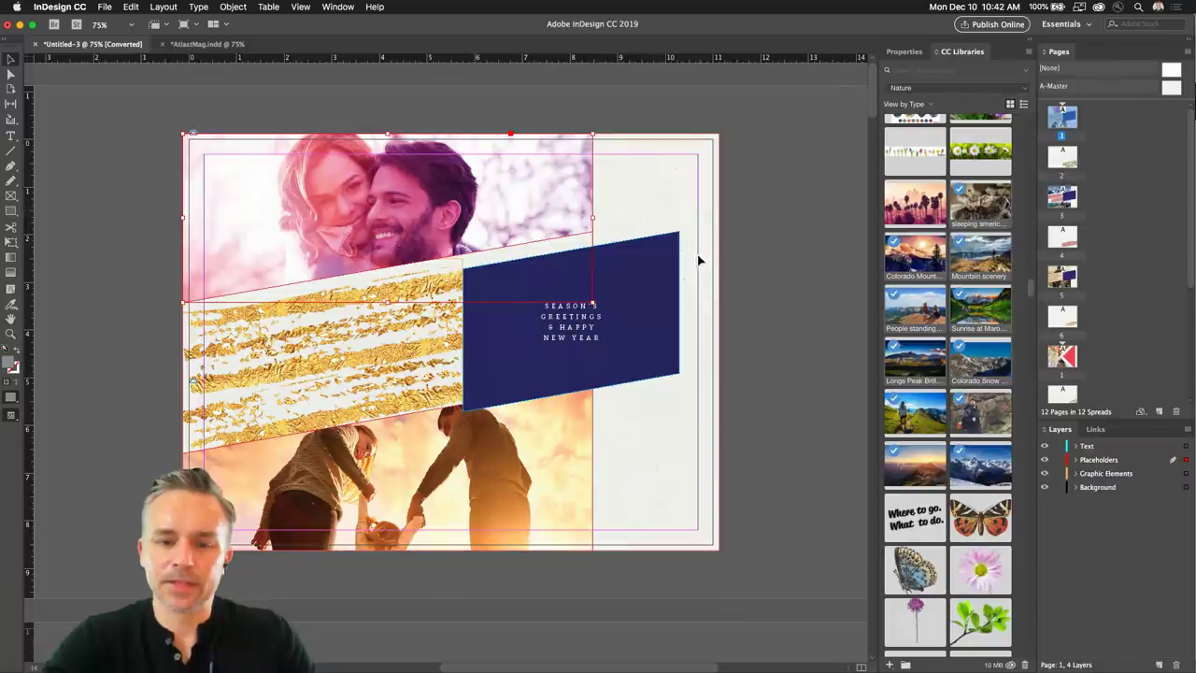
key("shift+super+a")
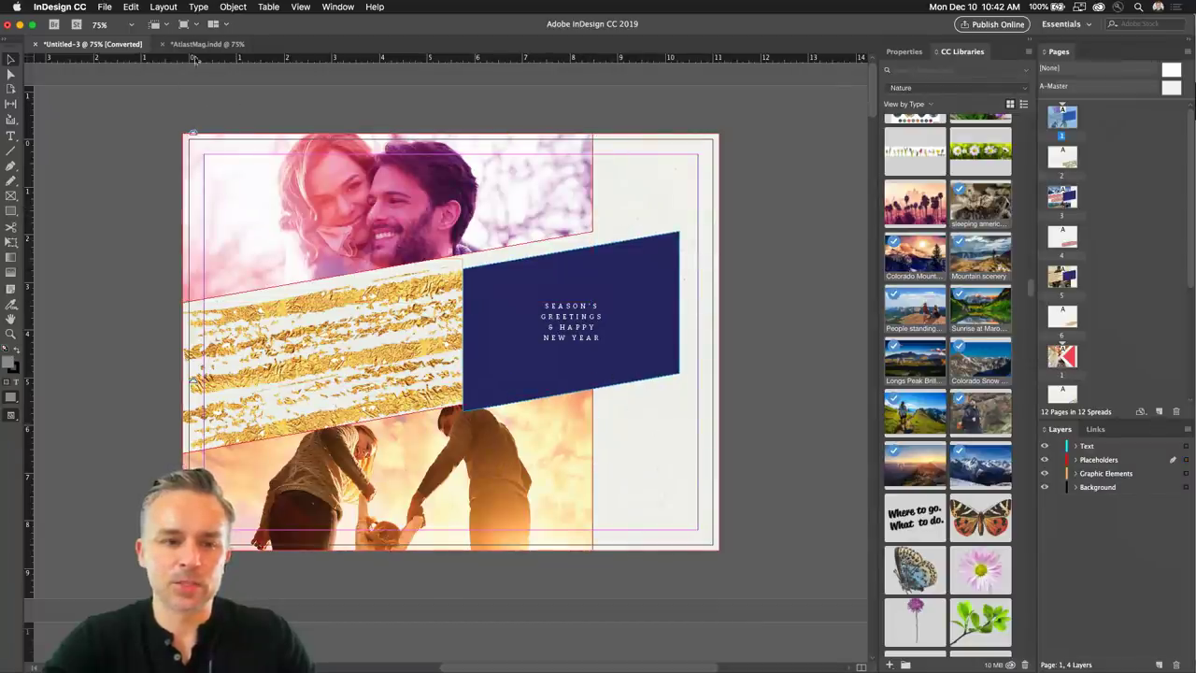
In AtlasMag.indd, adjust the layout to landscape 10.875 × 8 in with auto-adjusting margins.
left_click(200, 44)
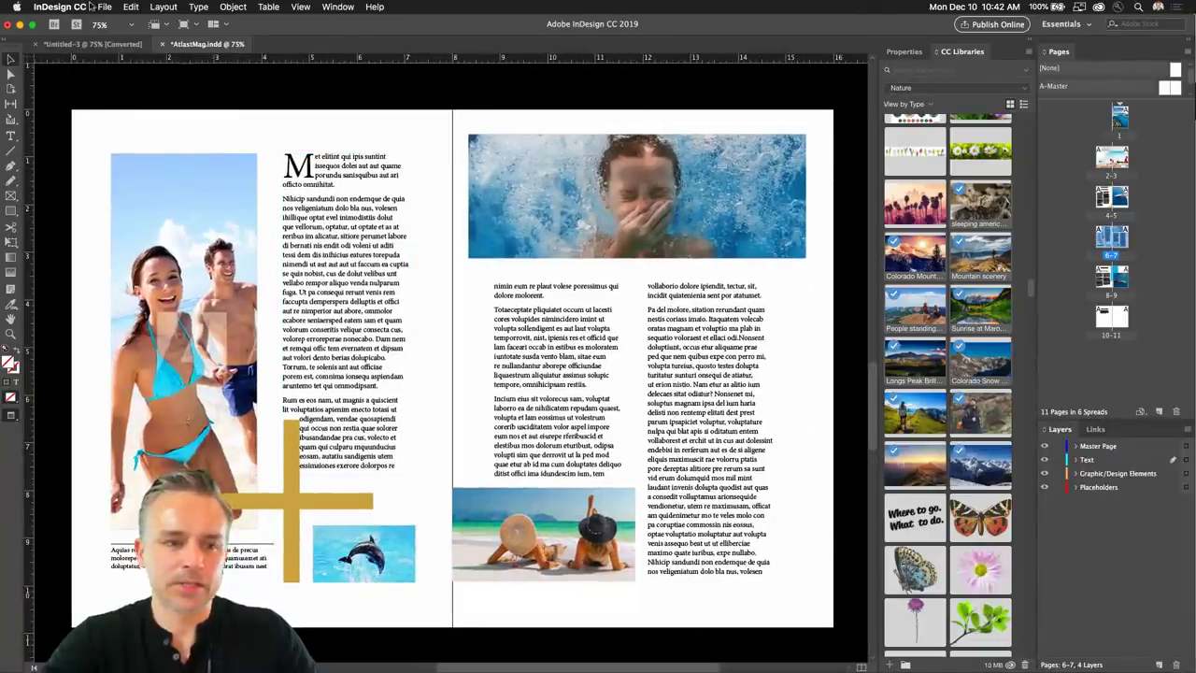
left_click(105, 7)
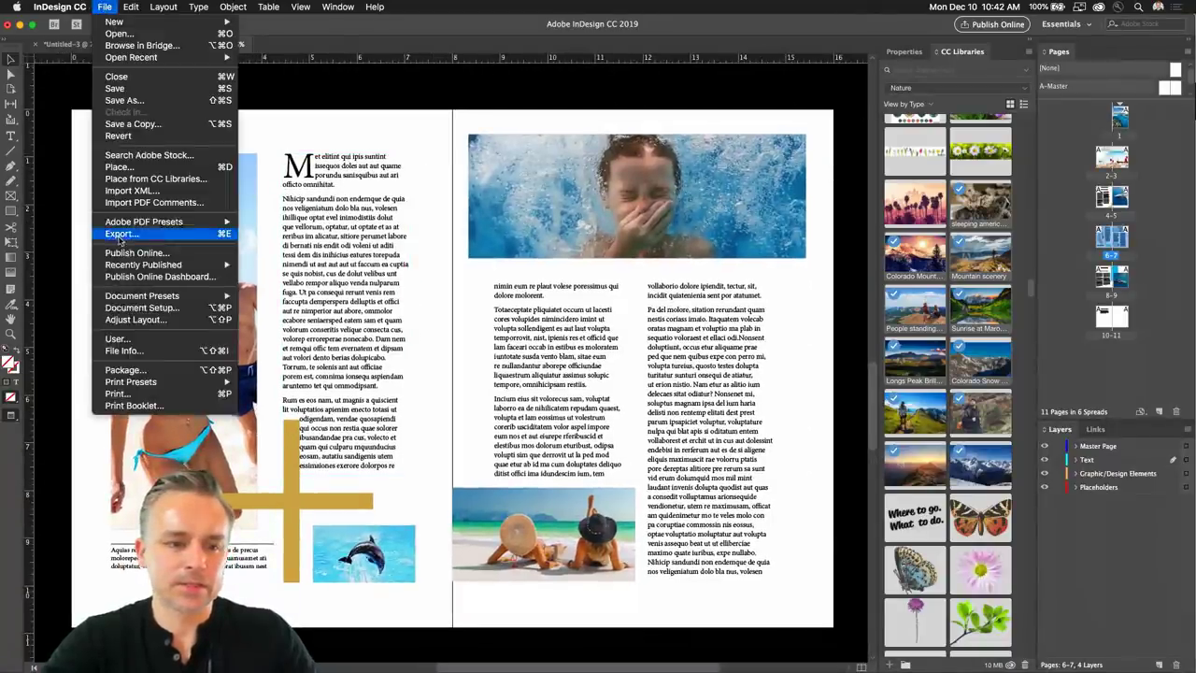
left_click(121, 320)
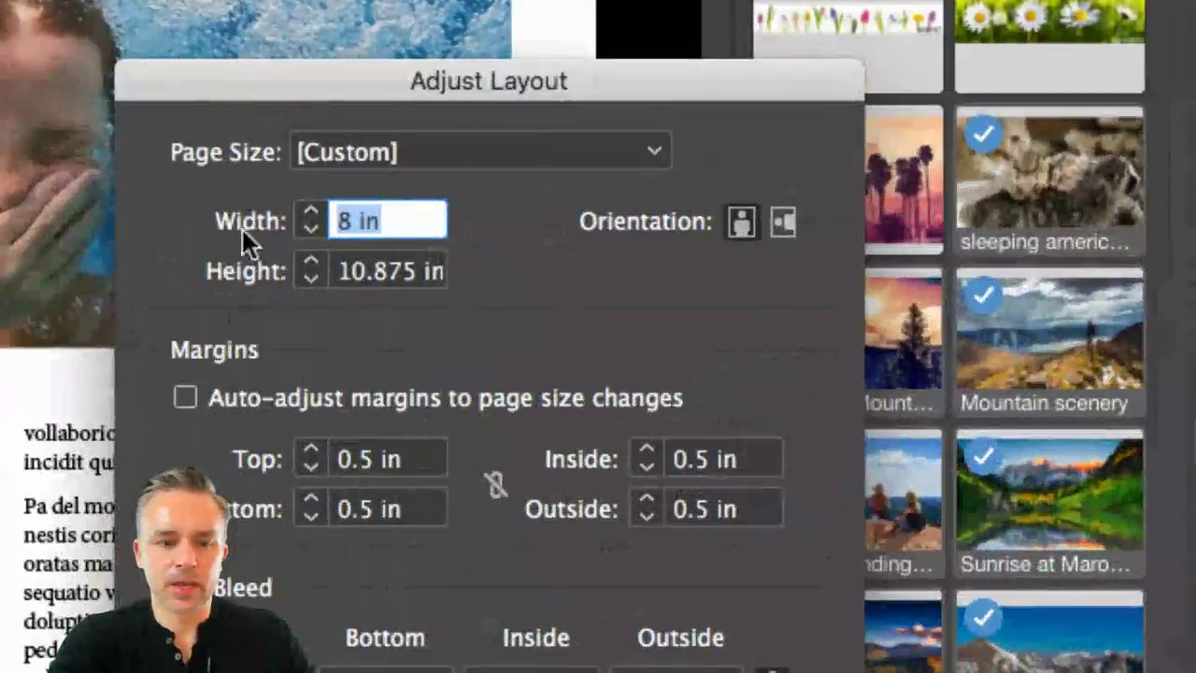
left_click(783, 221)
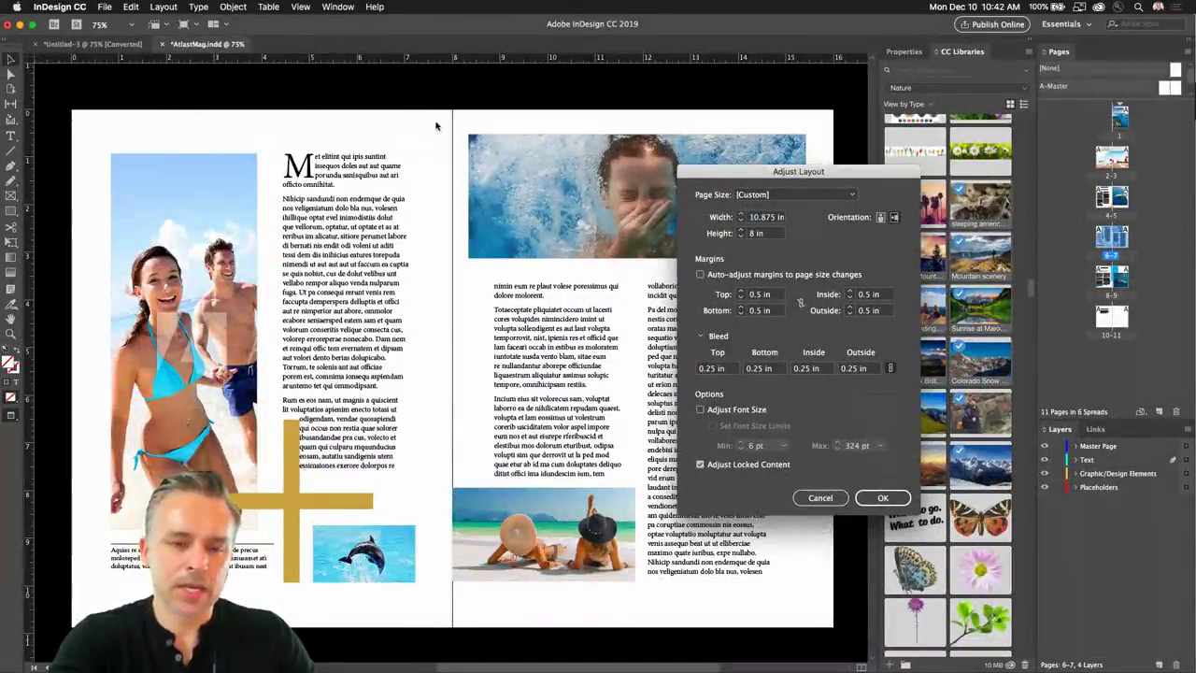
left_click(699, 274)
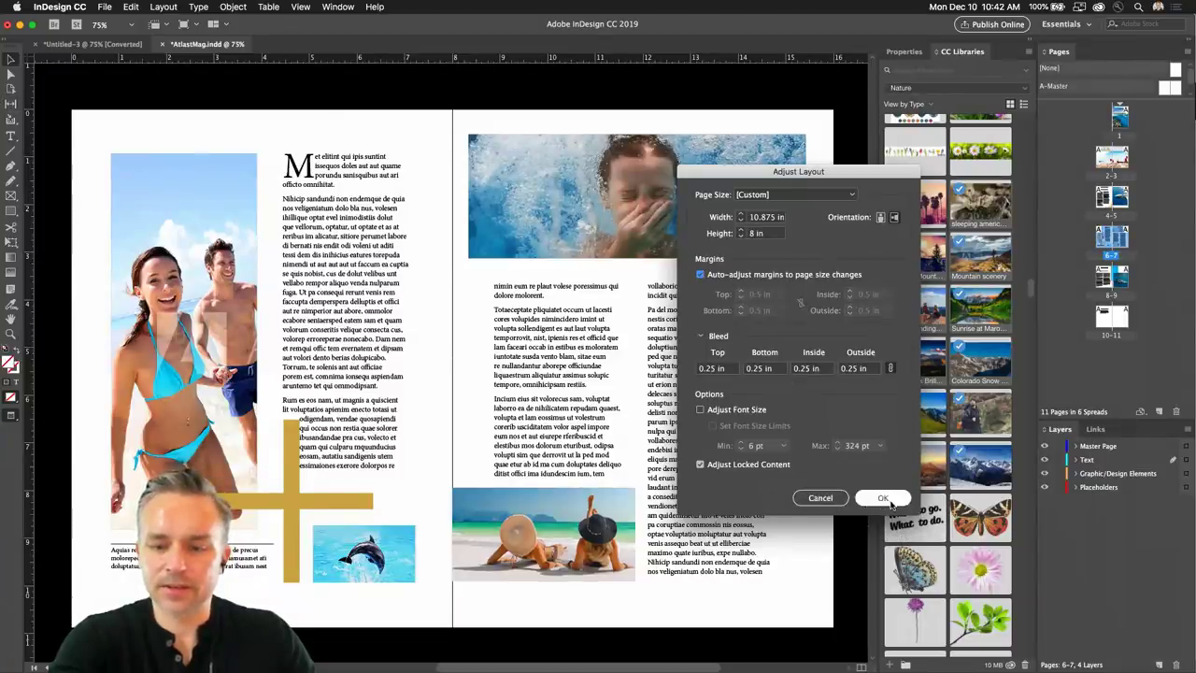
left_click(883, 497)
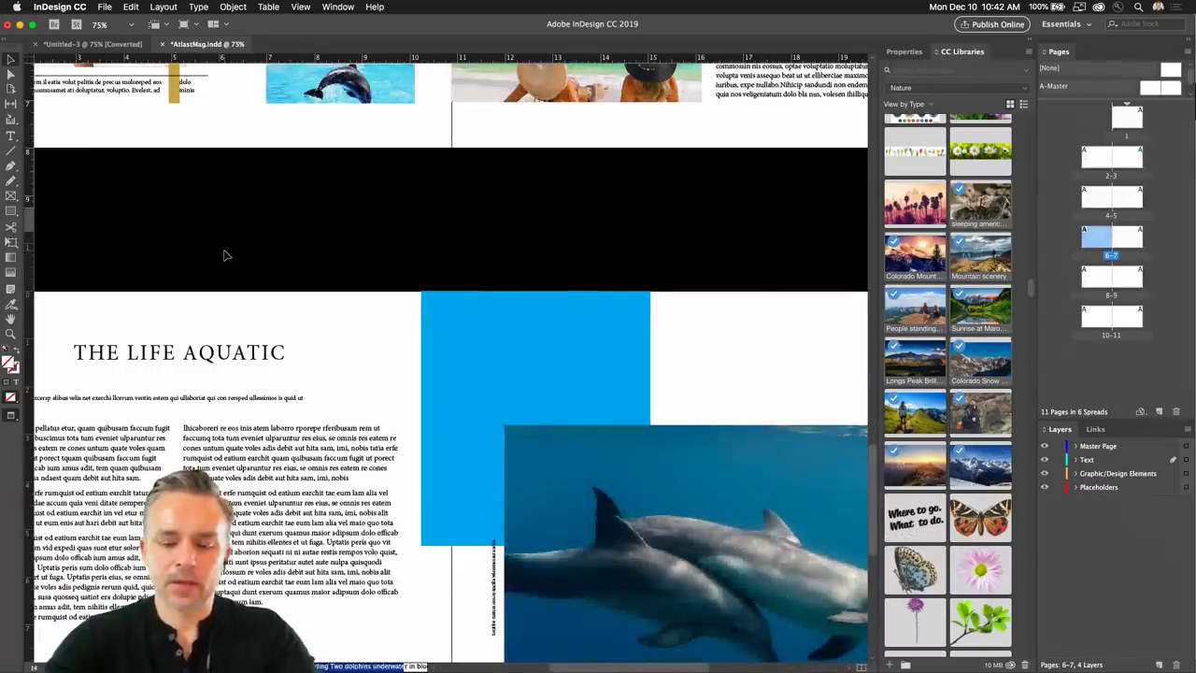
scroll(223, 255, "up", 5)
key("super+minus")
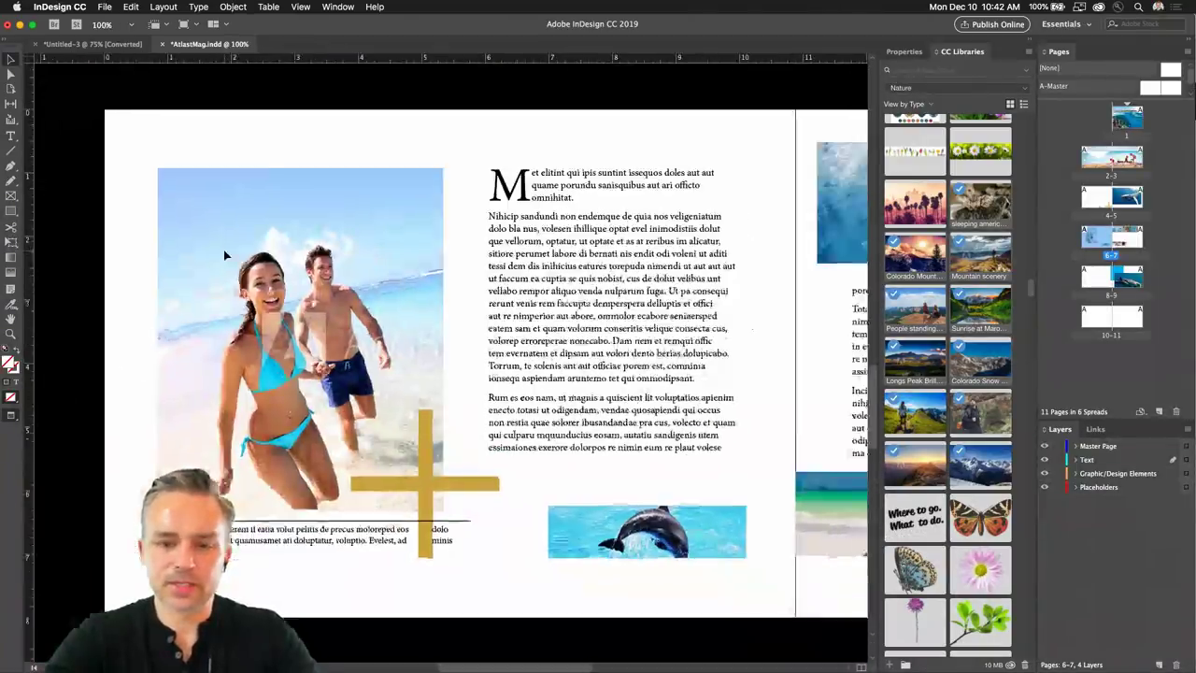
key("super+alt+0")
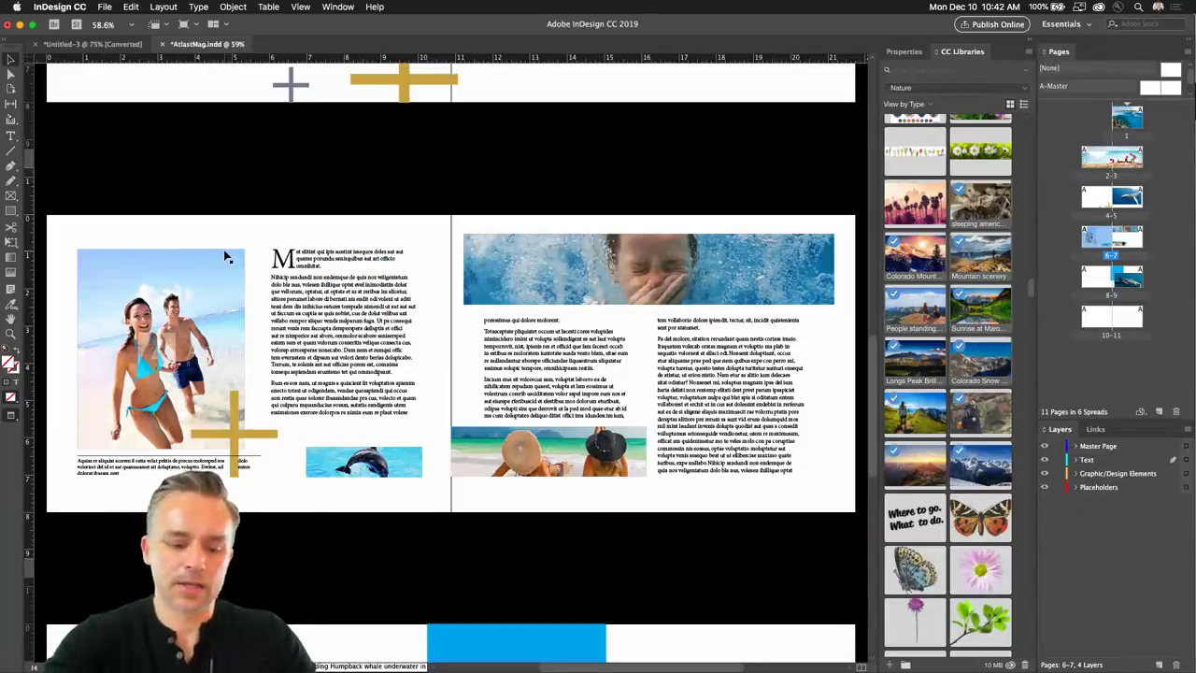
scroll(225, 256, "up", 3)
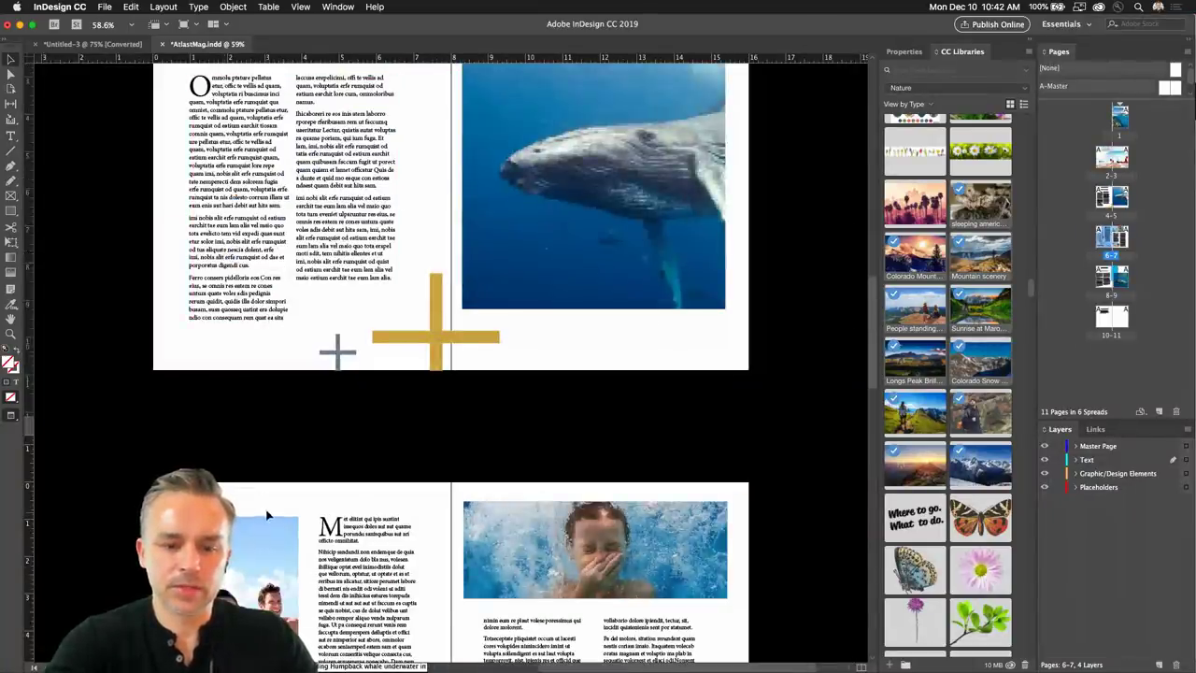
scroll(265, 515, "down", 3)
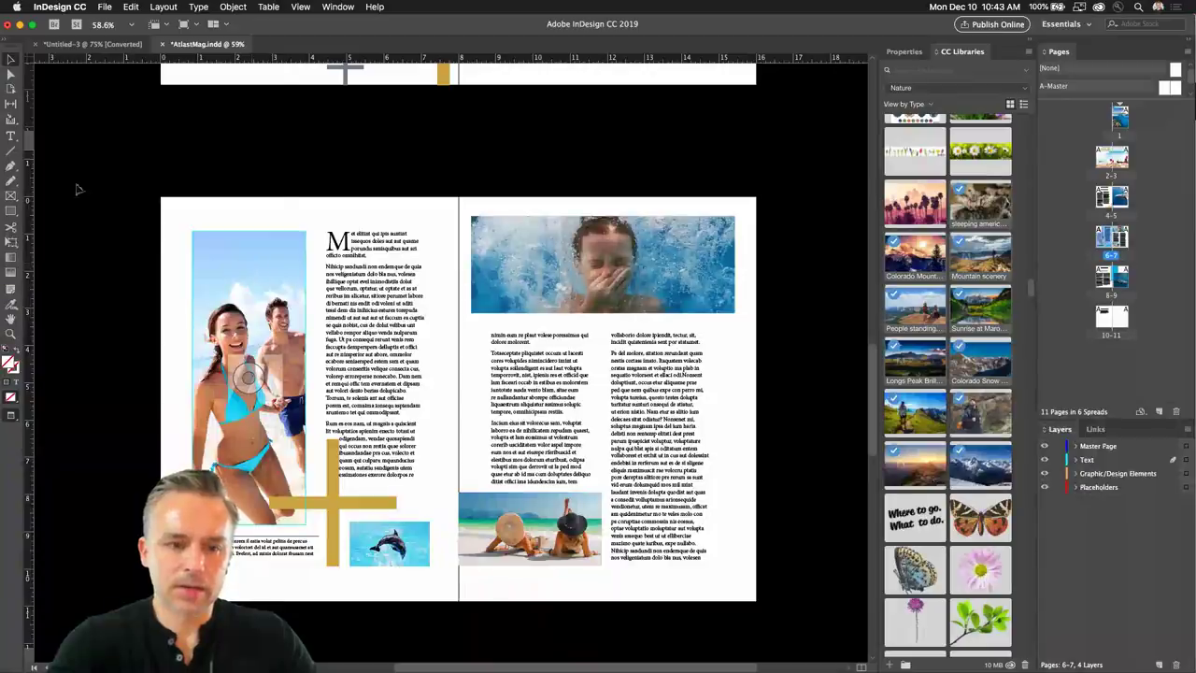
left_click(131, 7)
left_click(133, 33)
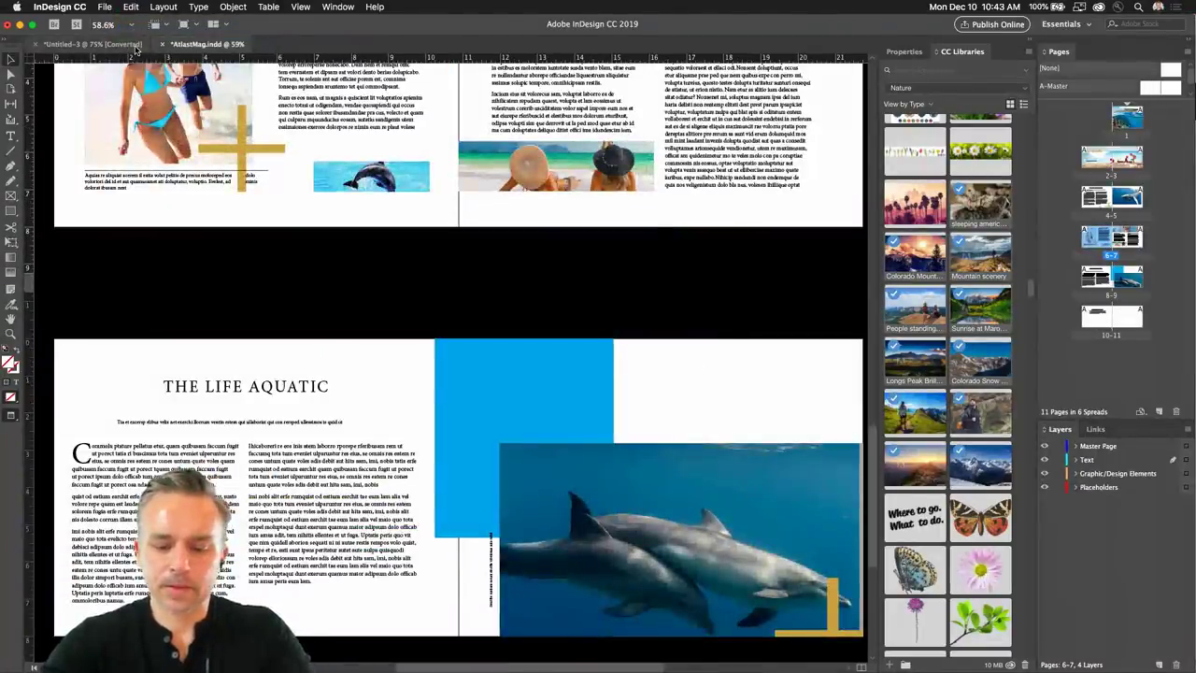
key("alt+Page_Up")
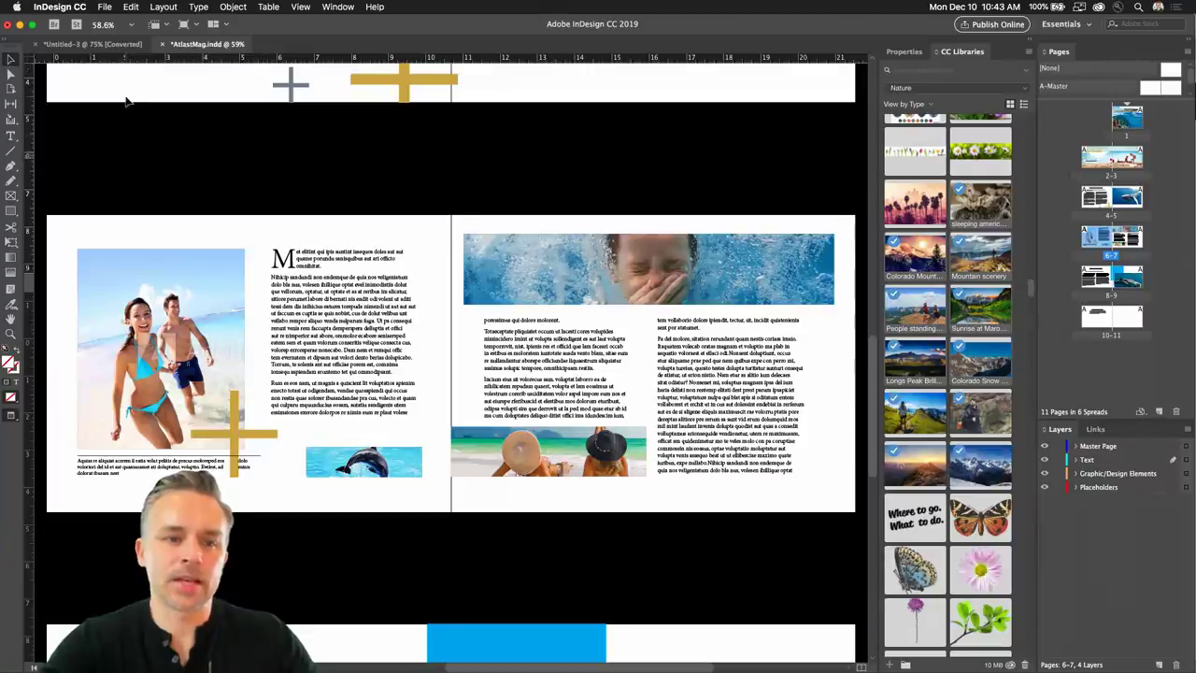
scroll(157, 163, "up", 1)
Check the magazine's Document Setup, 11 facing pages at 10.875 × 8 in, and cancel unchanged.
left_click(101, 6)
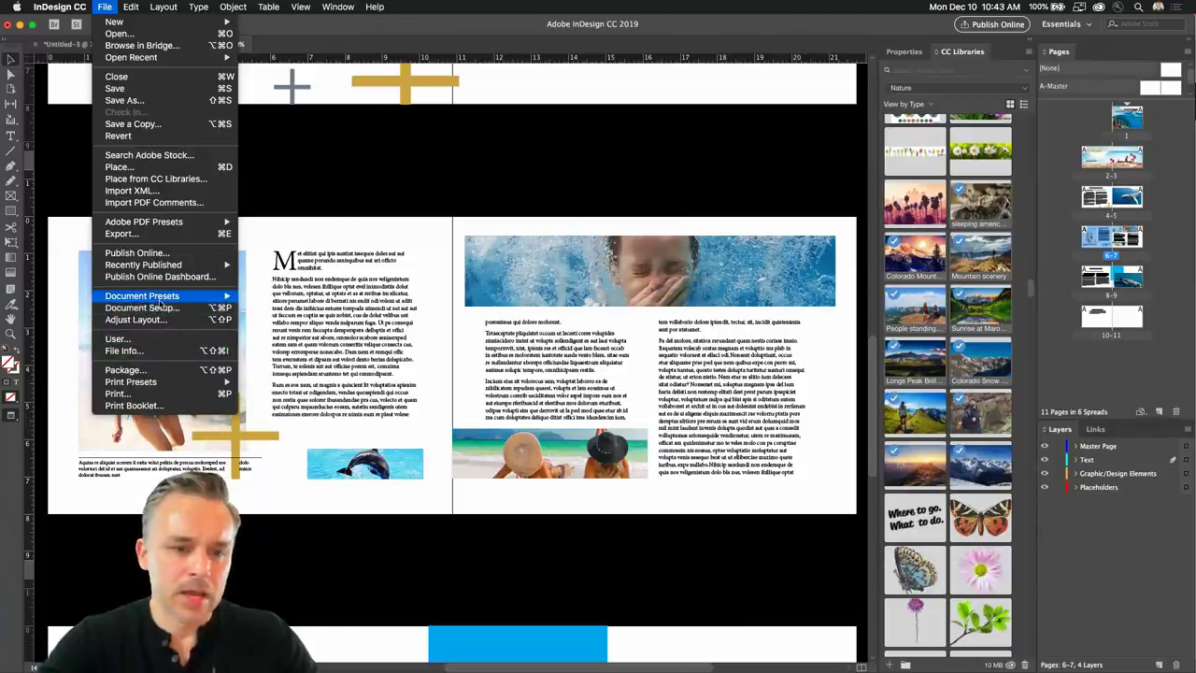
mouse_move(162, 297)
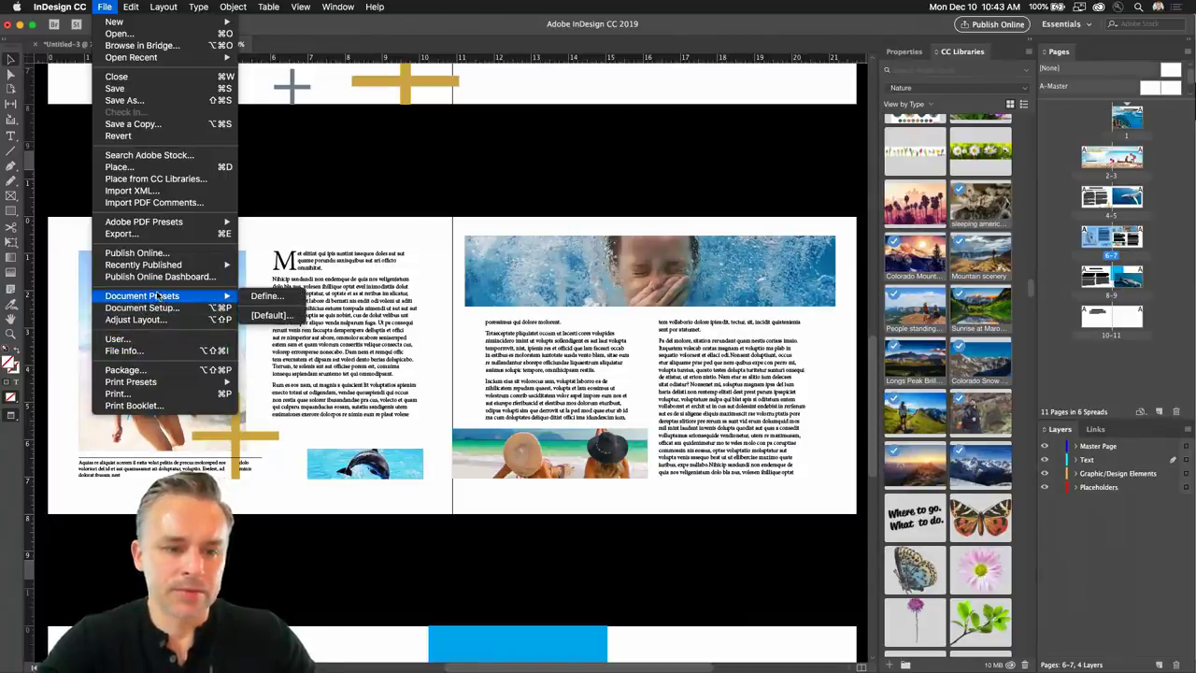
left_click(141, 308)
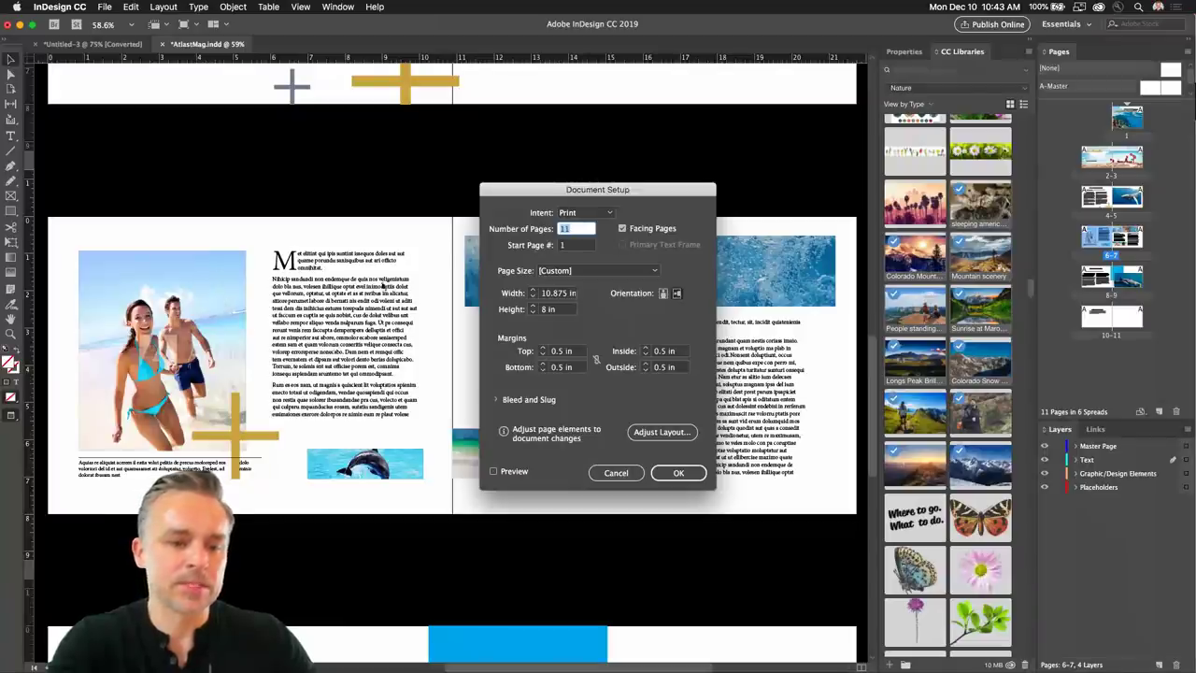
left_click(616, 471)
left_click(103, 7)
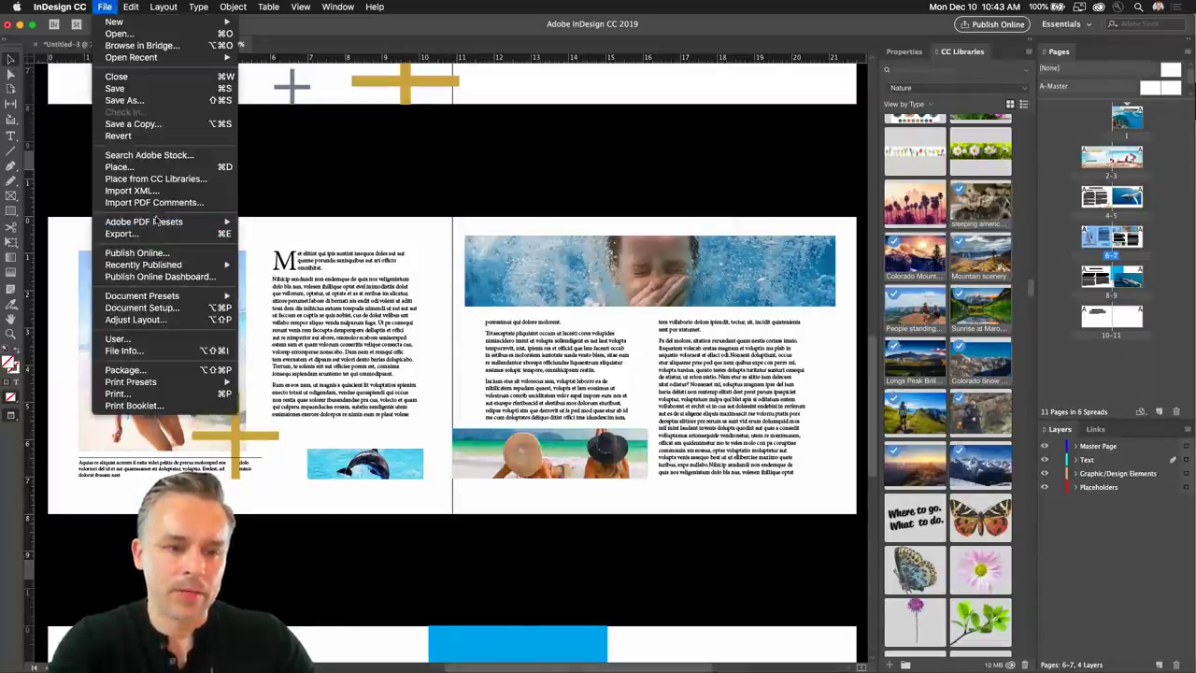
Show the Adobe PDF Presets submenu, dismiss it, and select the splashing water image frame.
mouse_move(155, 222)
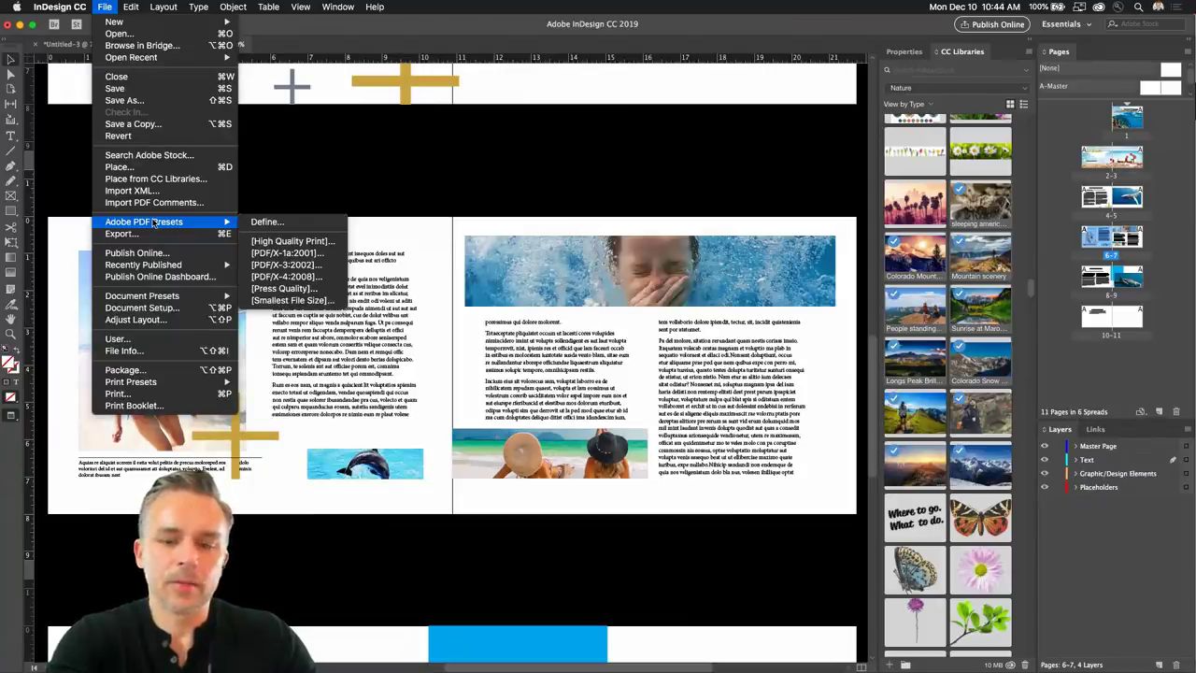
left_click(391, 185)
left_click(610, 269)
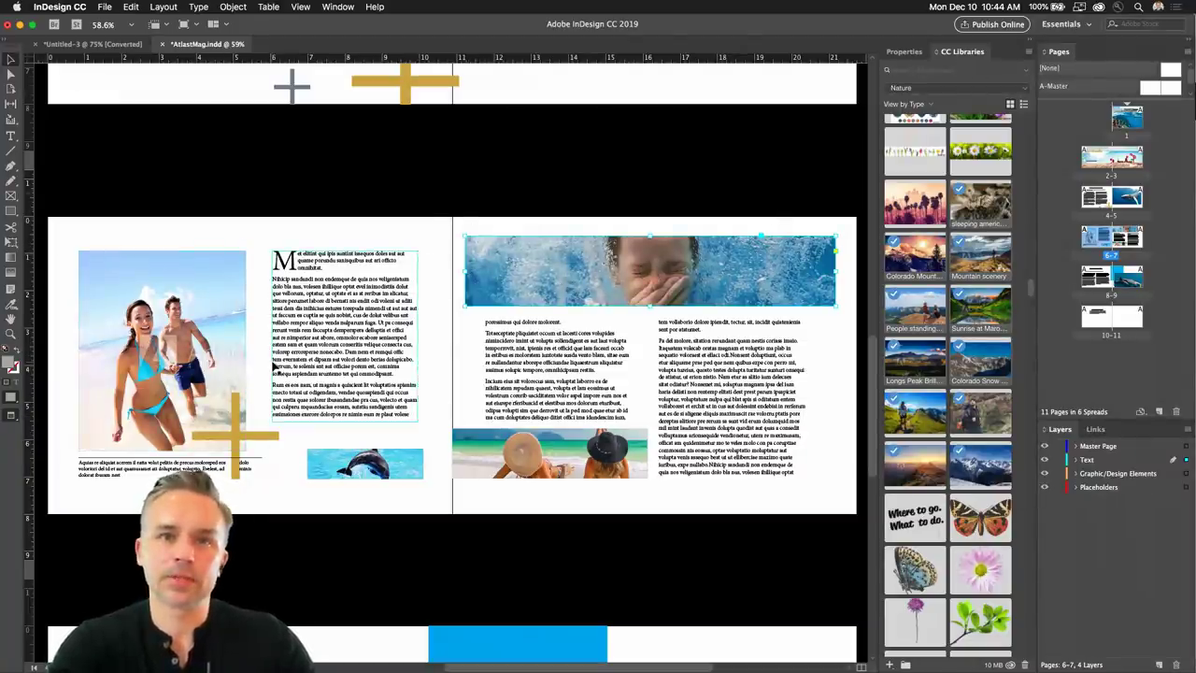
left_click(102, 6)
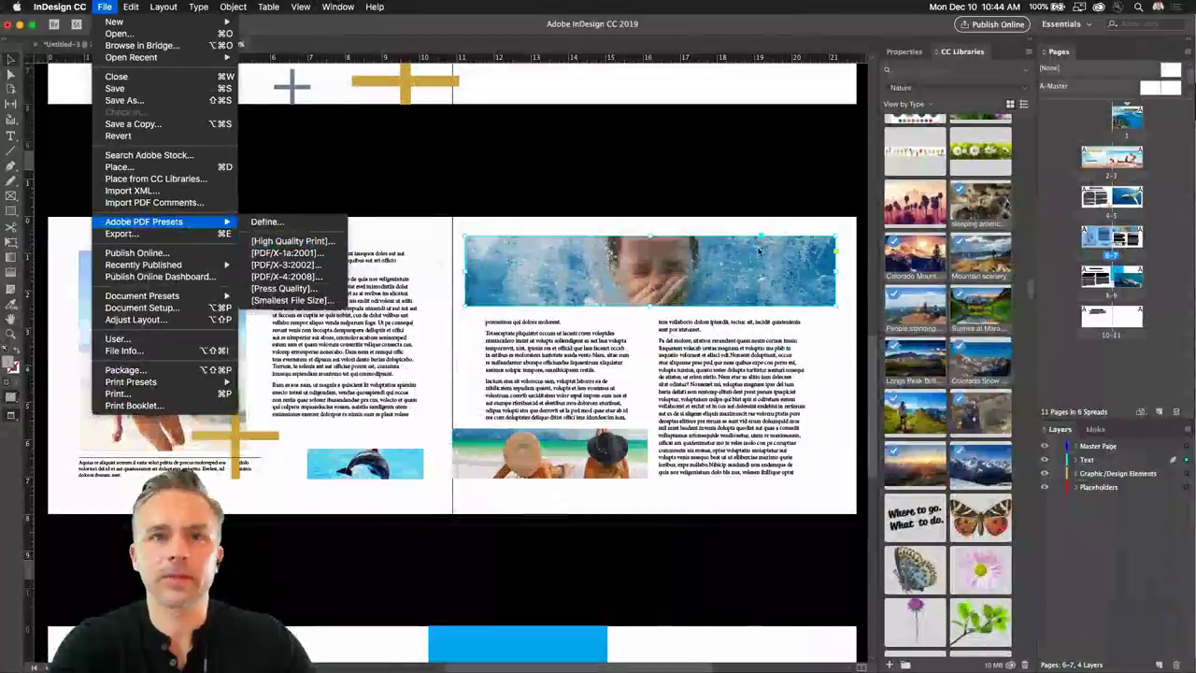
Dismiss the PDF presets, deselect the water frame, and bring the Untitled-3 holiday card forward.
left_click(659, 387)
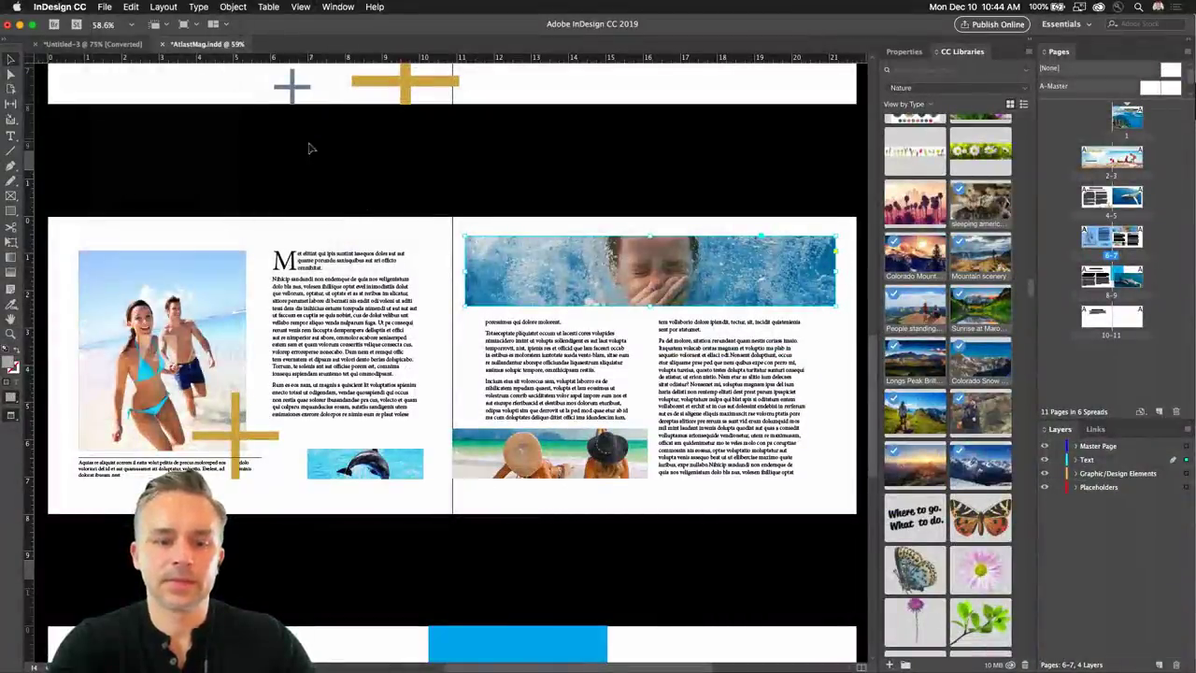
left_click(190, 246)
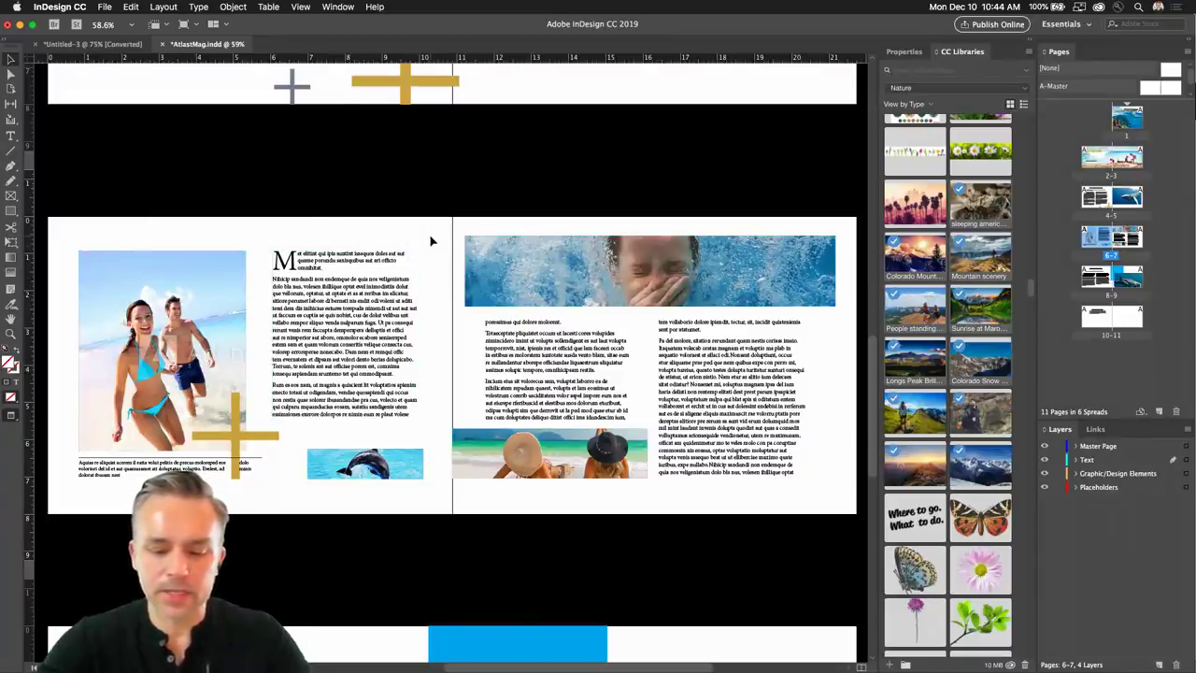
scroll(431, 241, "up", 5)
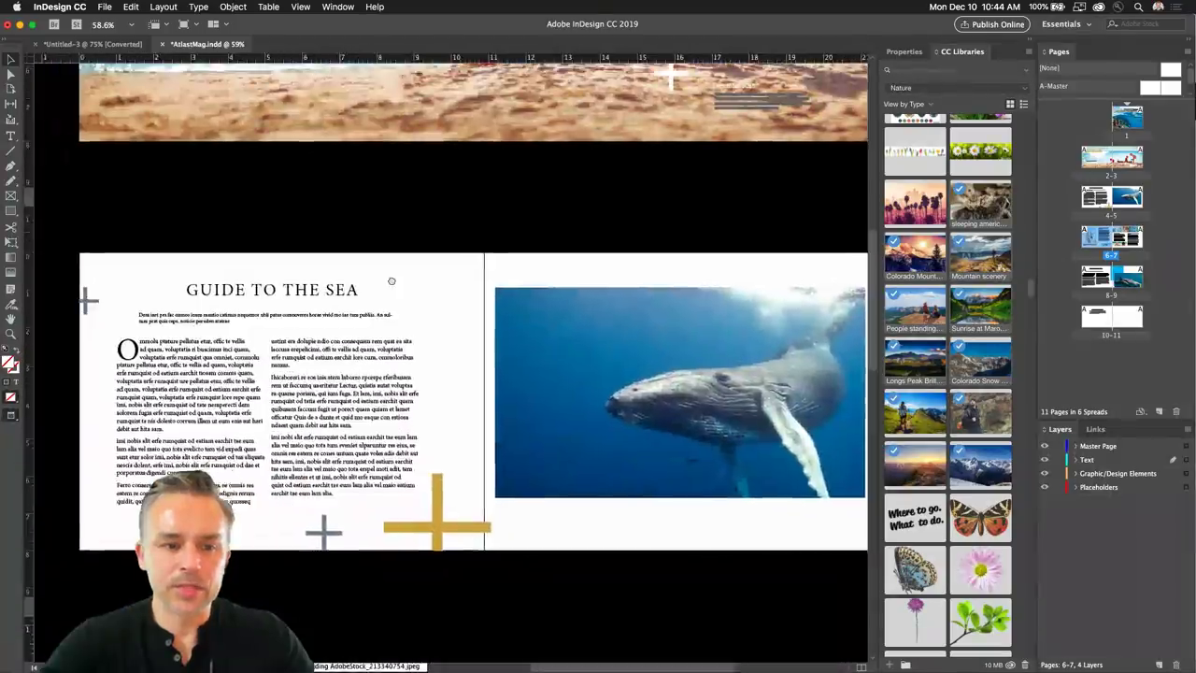
scroll(391, 281, "up", 10)
scroll(358, 198, "down", 10)
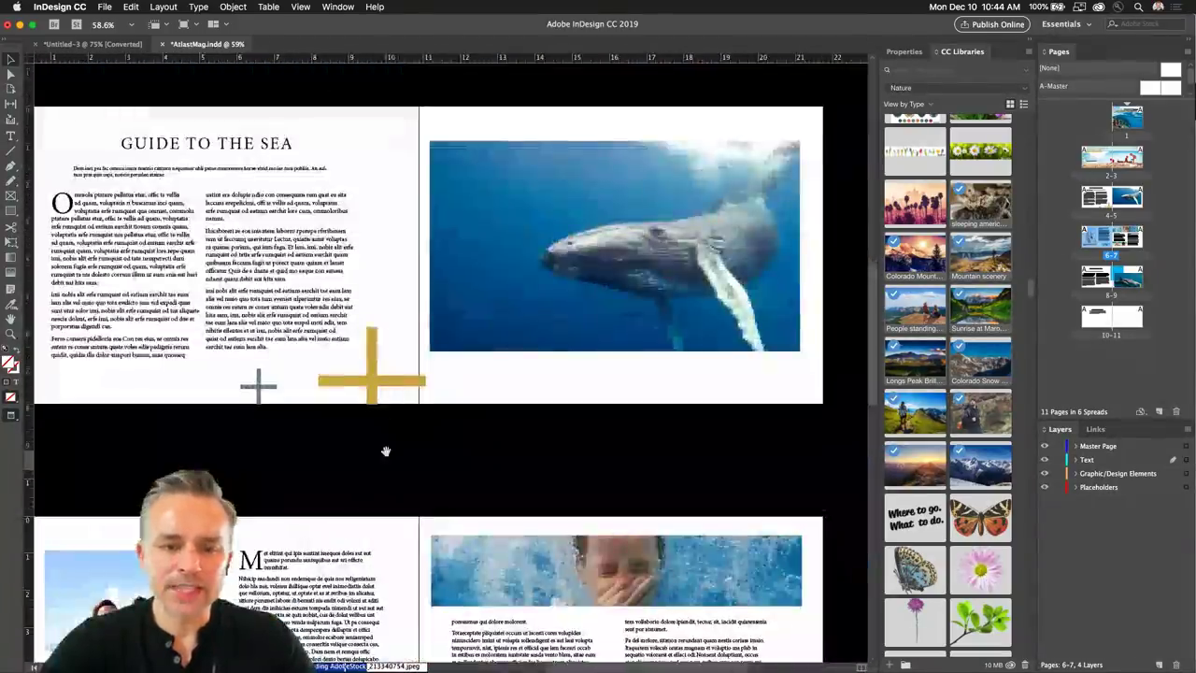
scroll(384, 439, "down", 10)
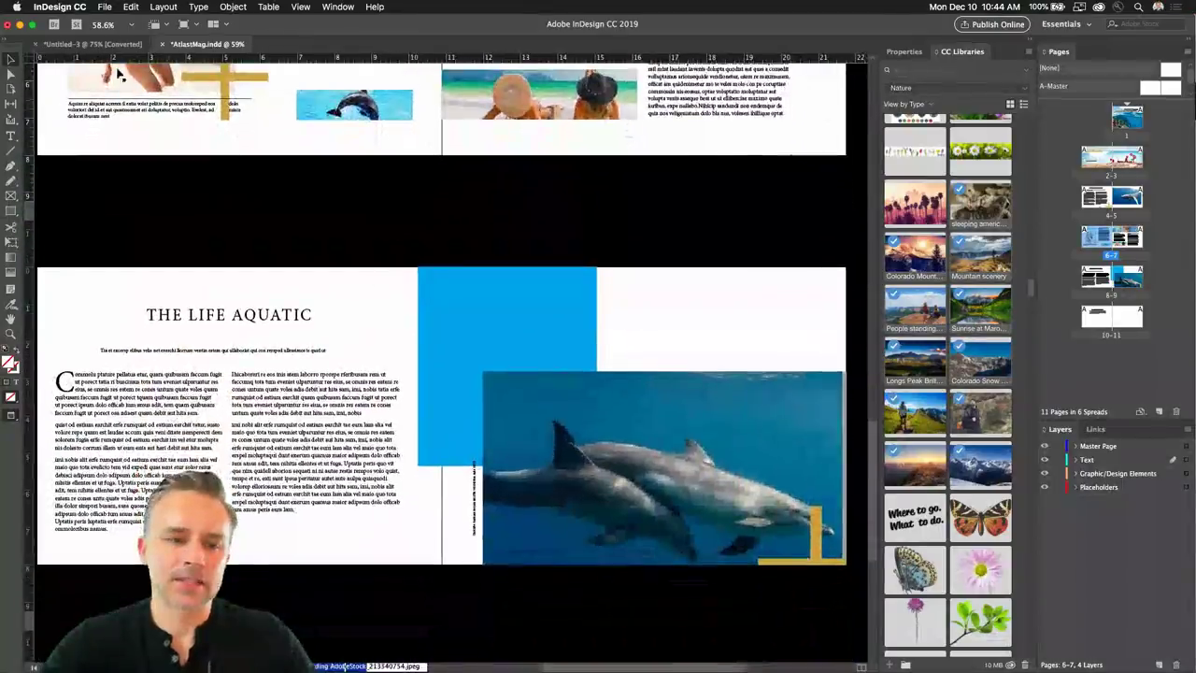
left_click(94, 44)
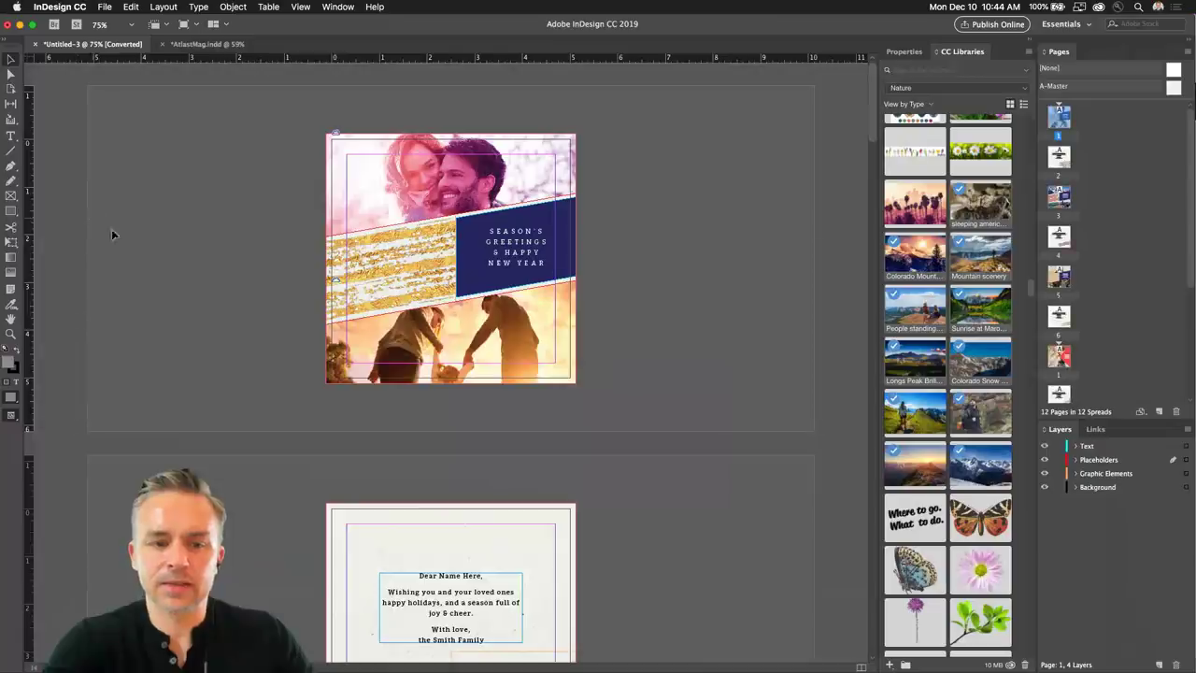
left_click(11, 334)
left_click_drag(297, 113, 610, 422)
left_click_drag(8, 194, 7, 197)
left_click(74, 236)
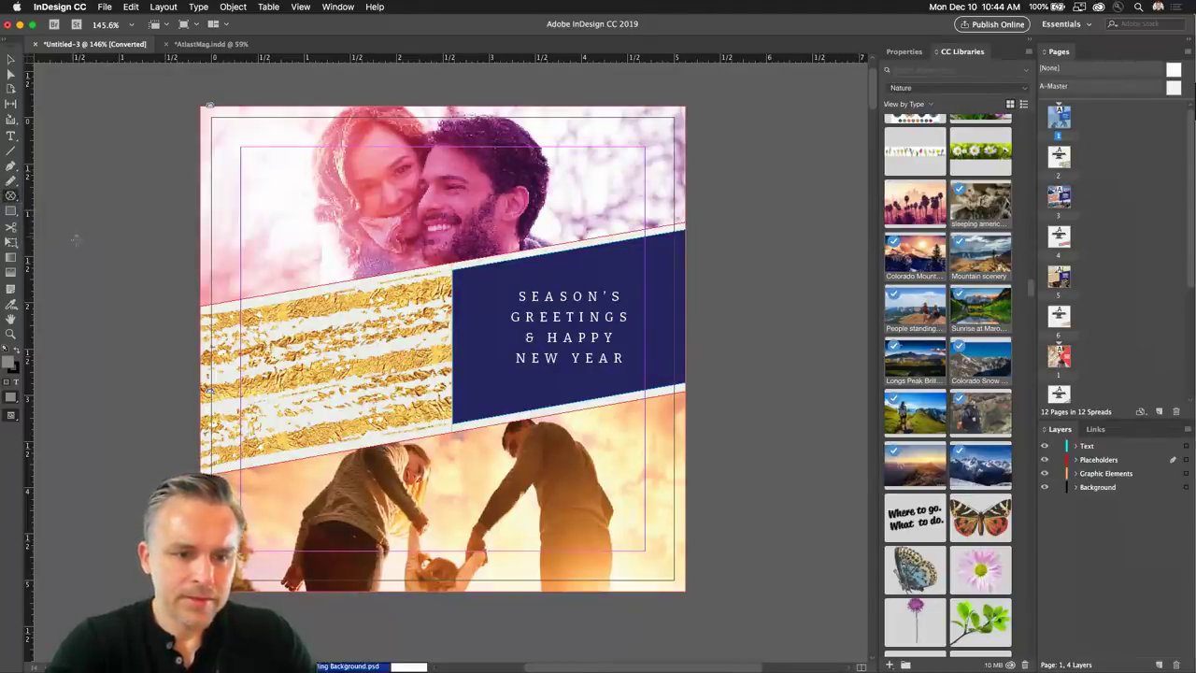
left_click_drag(80, 211, 175, 295)
key("ctrl+z")
left_click(110, 237)
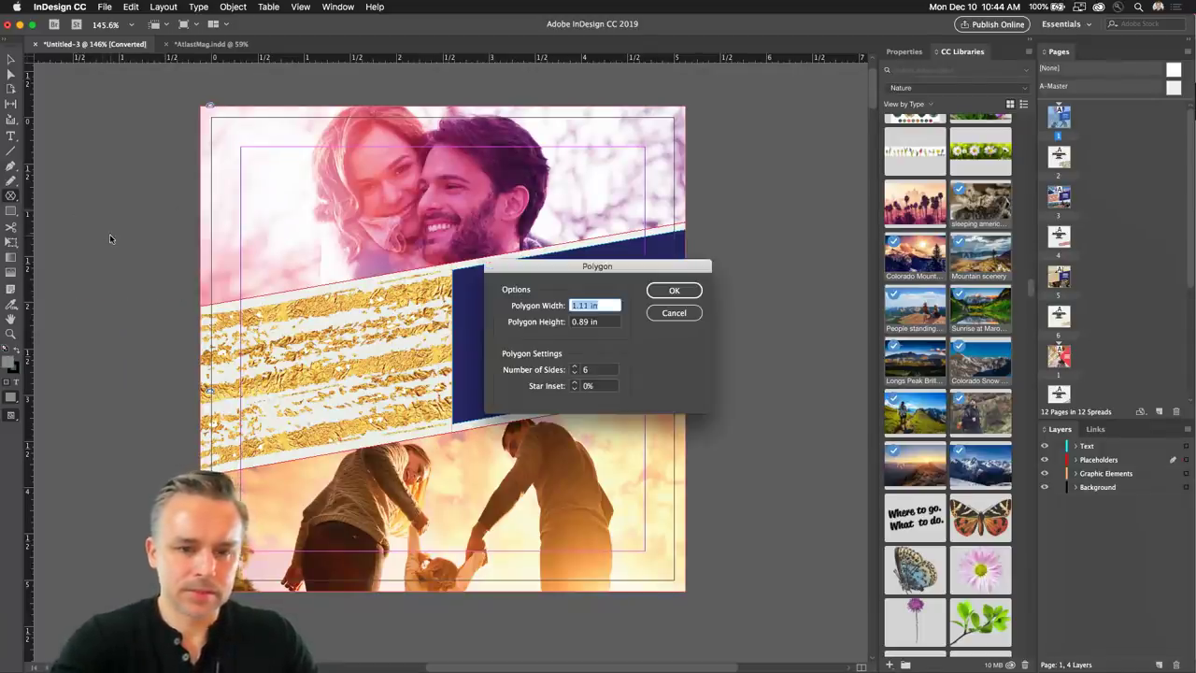
left_click(671, 313)
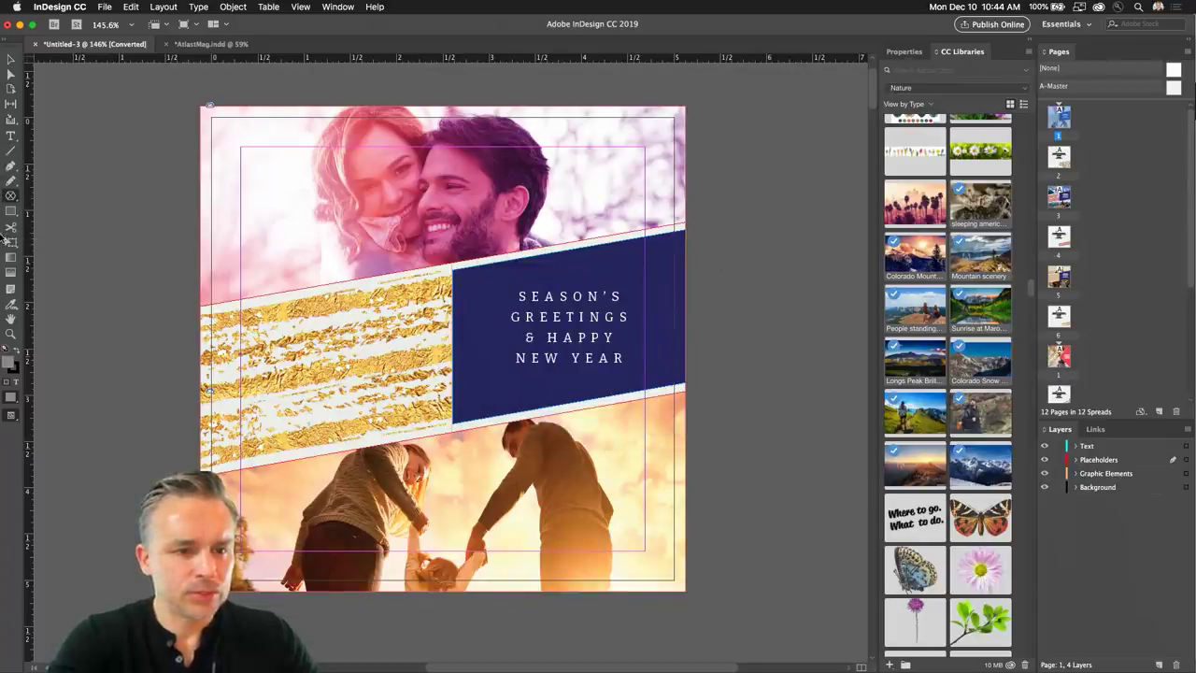
left_click(11, 60)
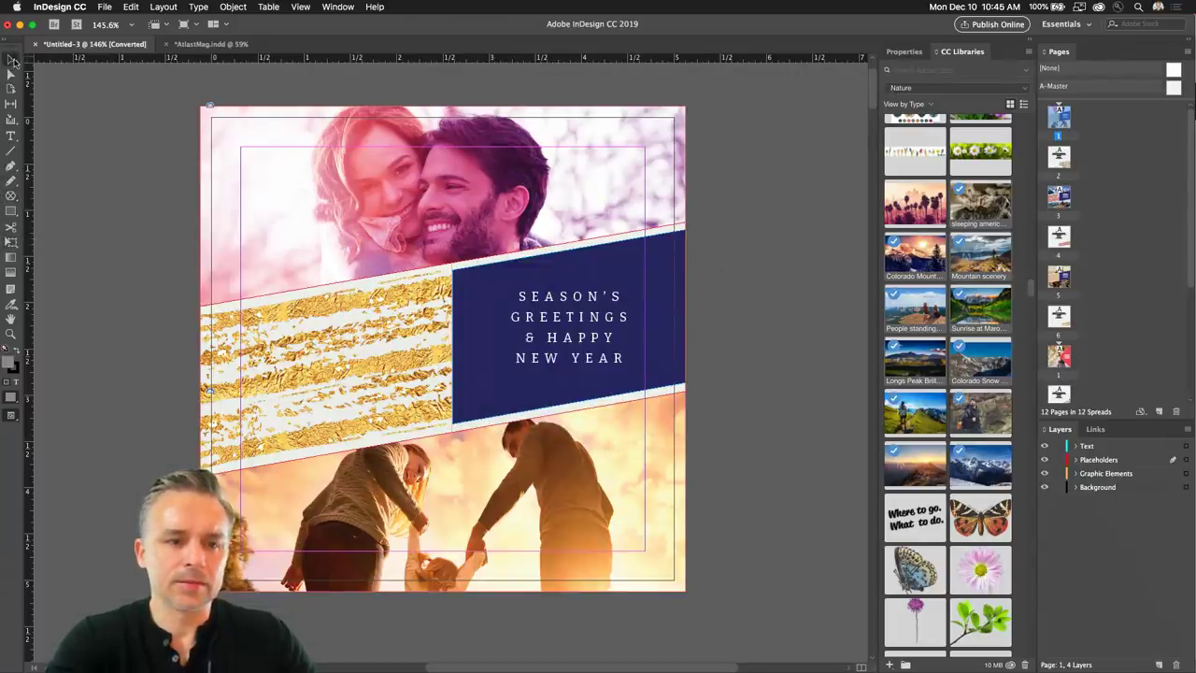
Return to AtlasMag.indd and nudge the gold cross slightly up and left.
left_click(210, 51)
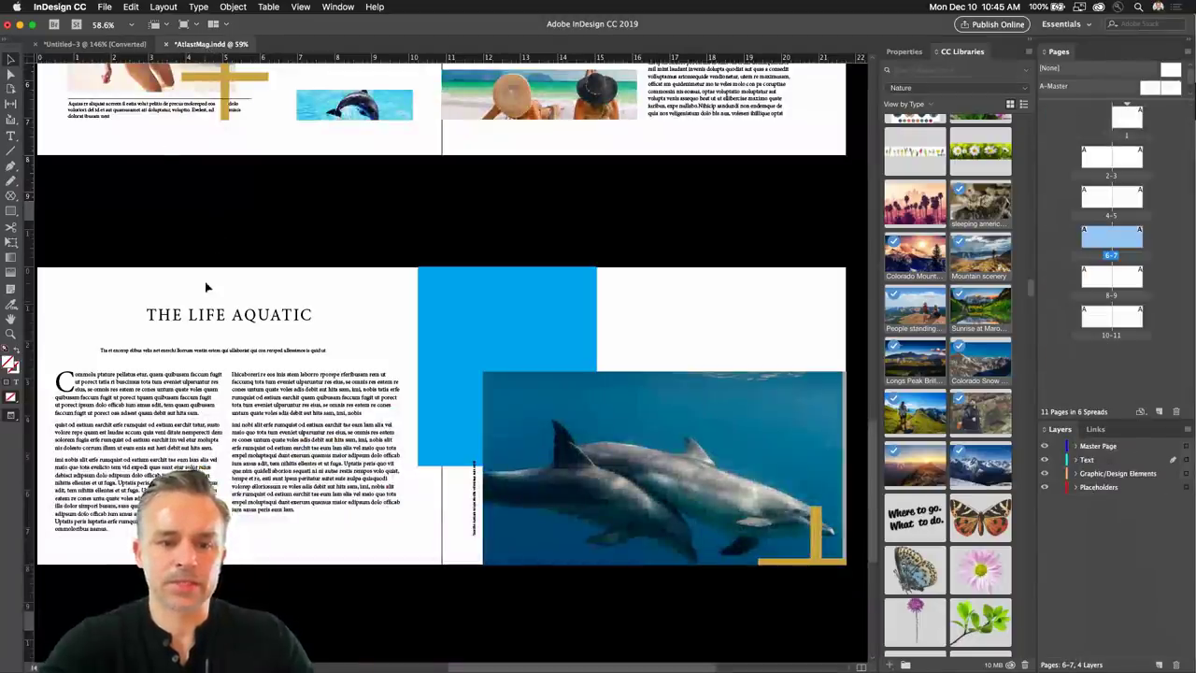
scroll(227, 286, "up", 5)
scroll(222, 372, "up", 10)
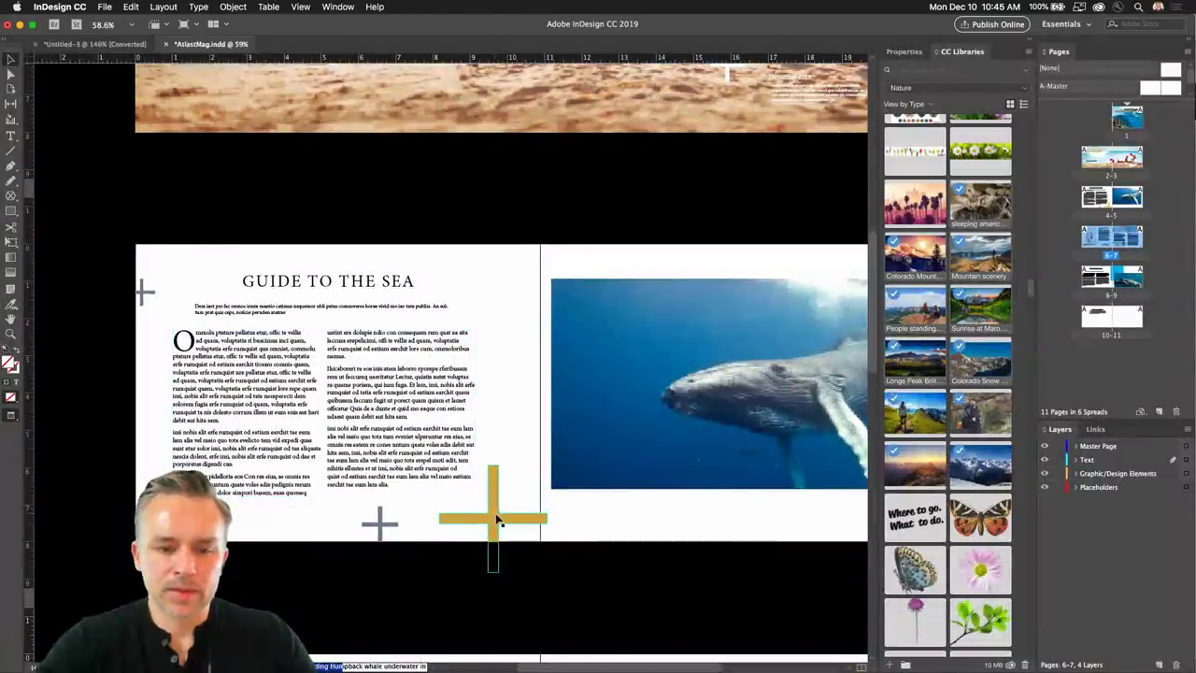
scroll(366, 467, "up", 3)
scroll(366, 471, "down", 3)
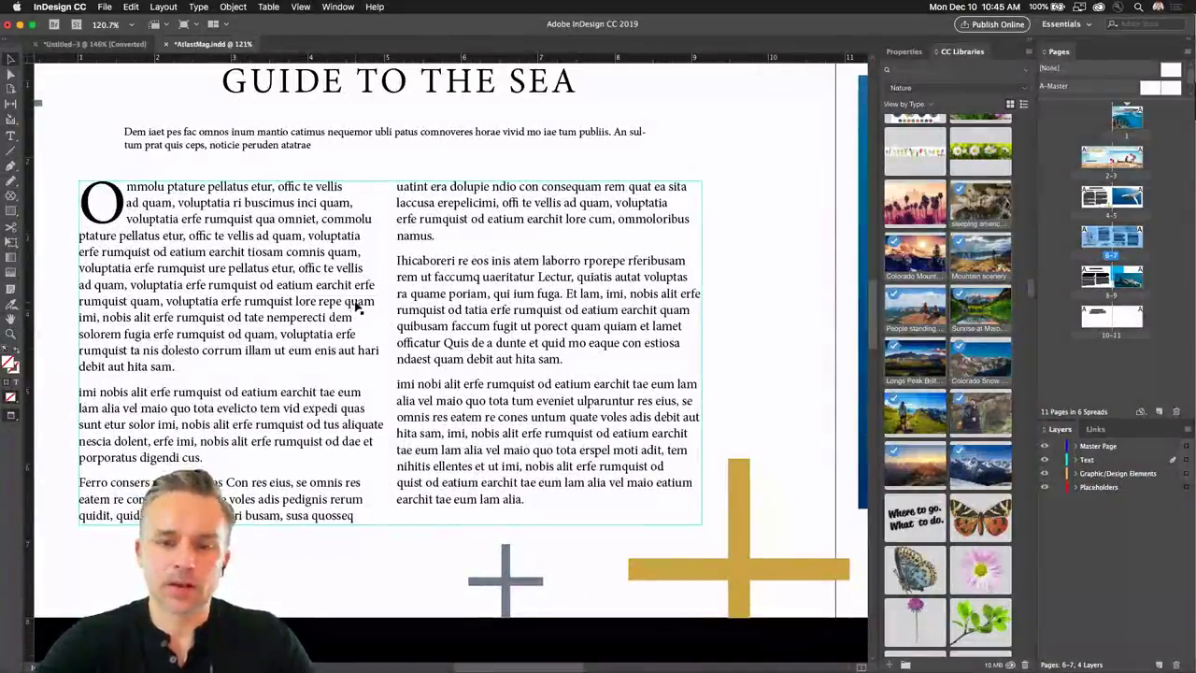
left_click_drag(686, 579, 696, 560)
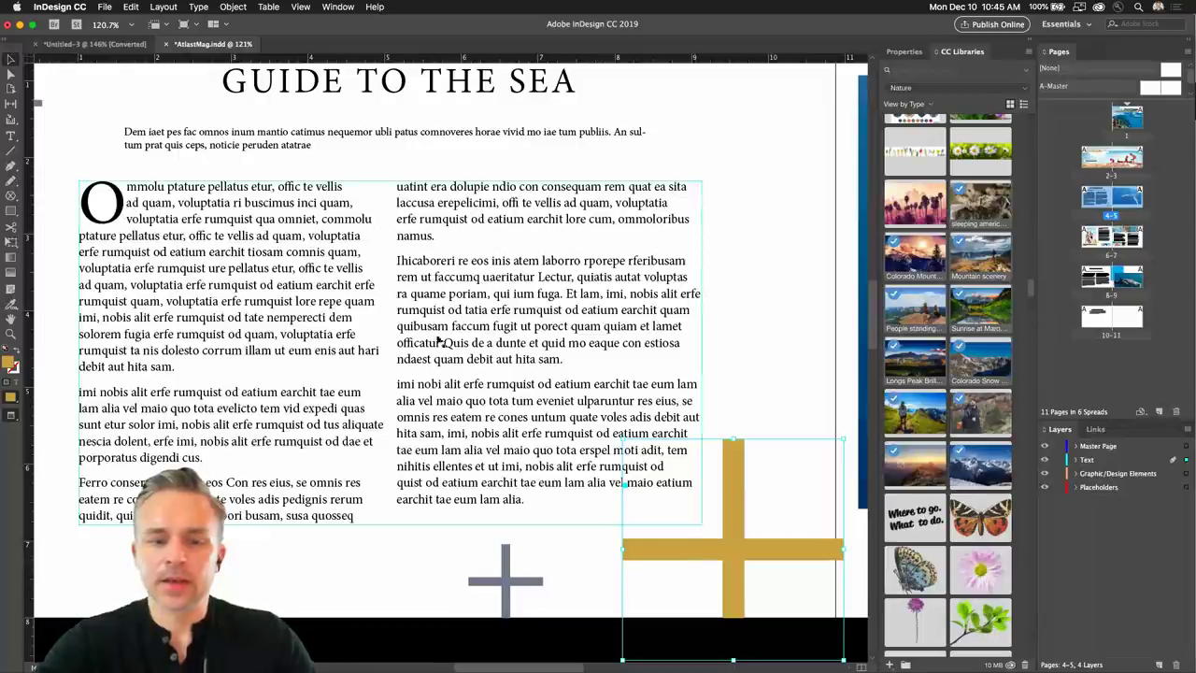
Draw a rectangle frame over the left column and place the Mountain scenery library photo in it.
left_click(12, 196)
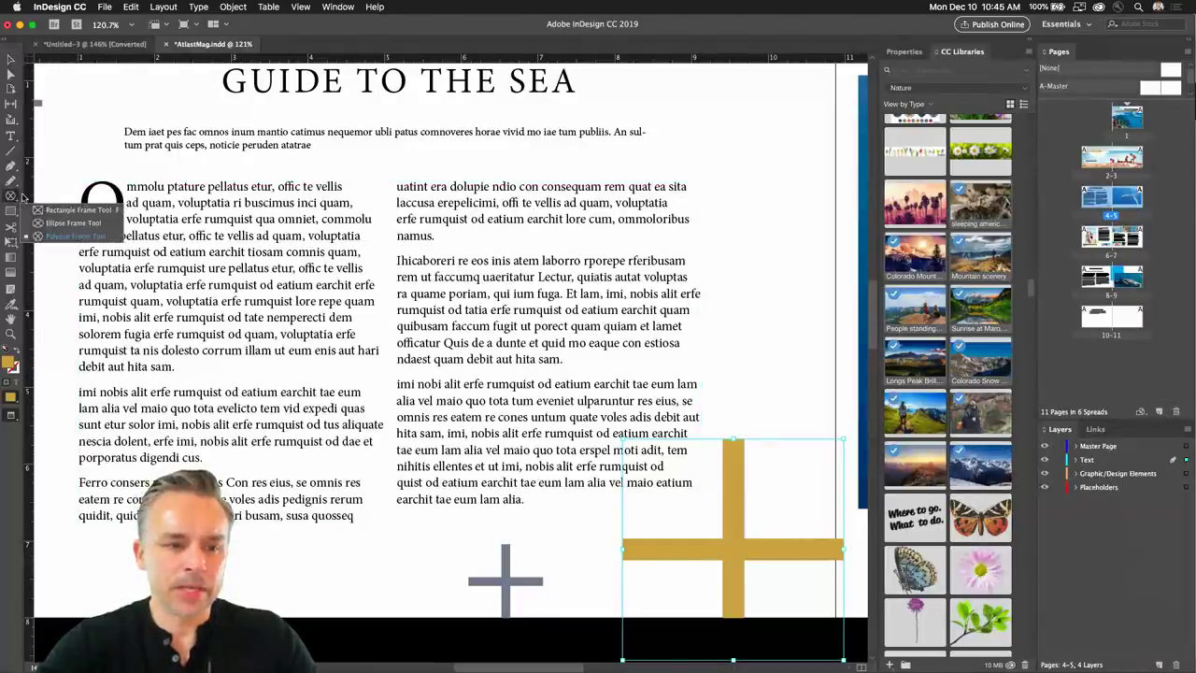
left_click(38, 210)
left_click_drag(175, 315, 456, 553)
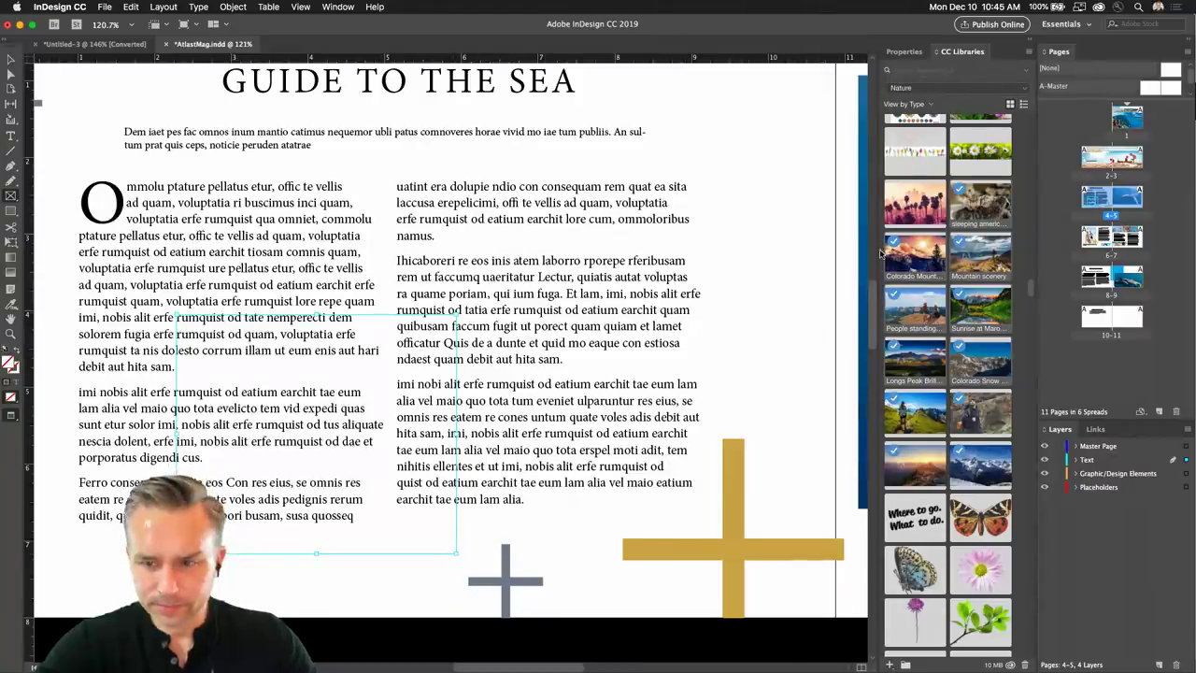
scroll(931, 360, "down", 1)
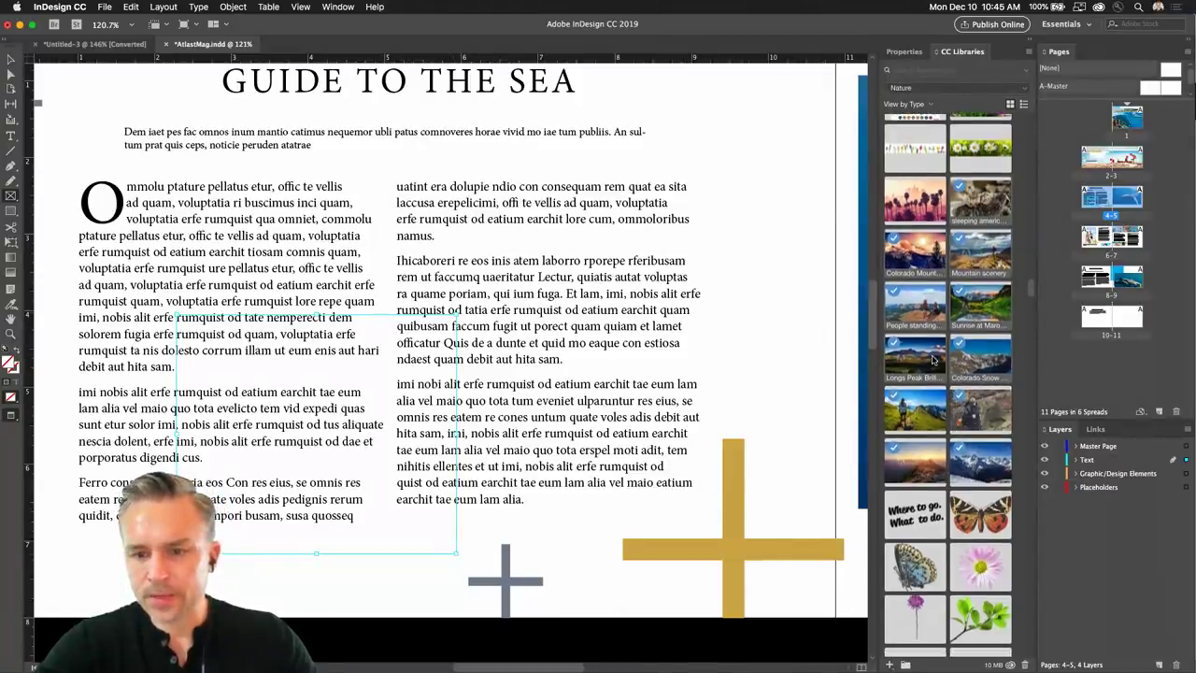
scroll(932, 360, "up", 5)
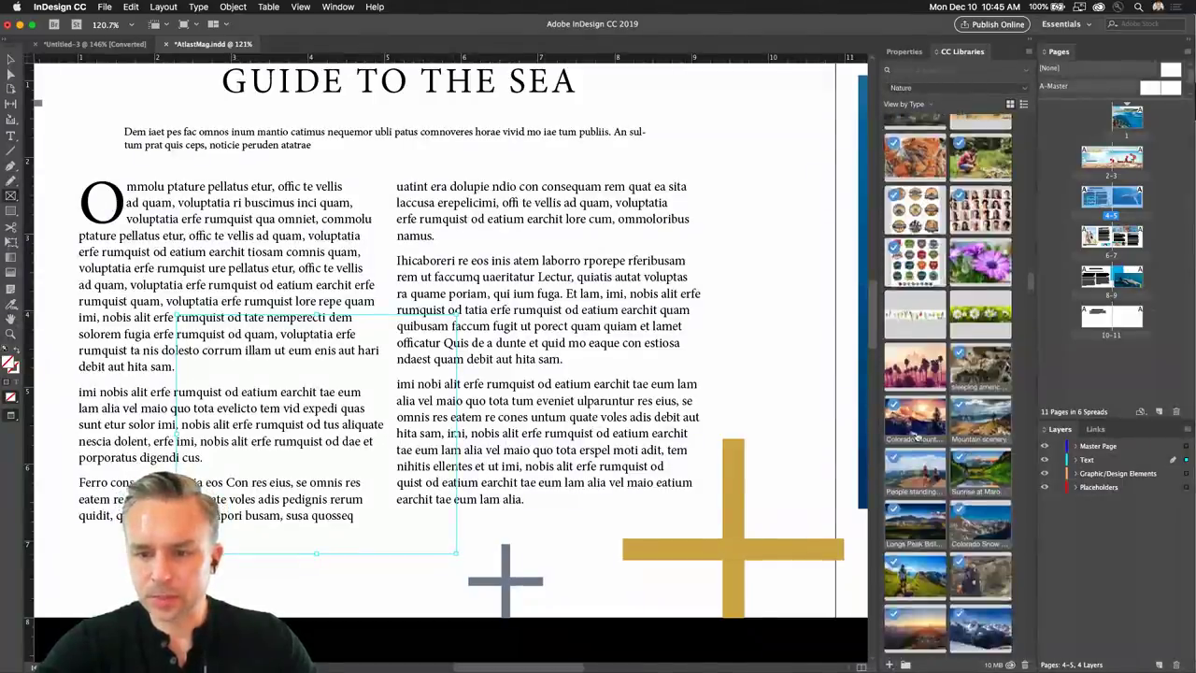
left_click_drag(977, 414, 230, 430)
left_click_drag(373, 520, 388, 524)
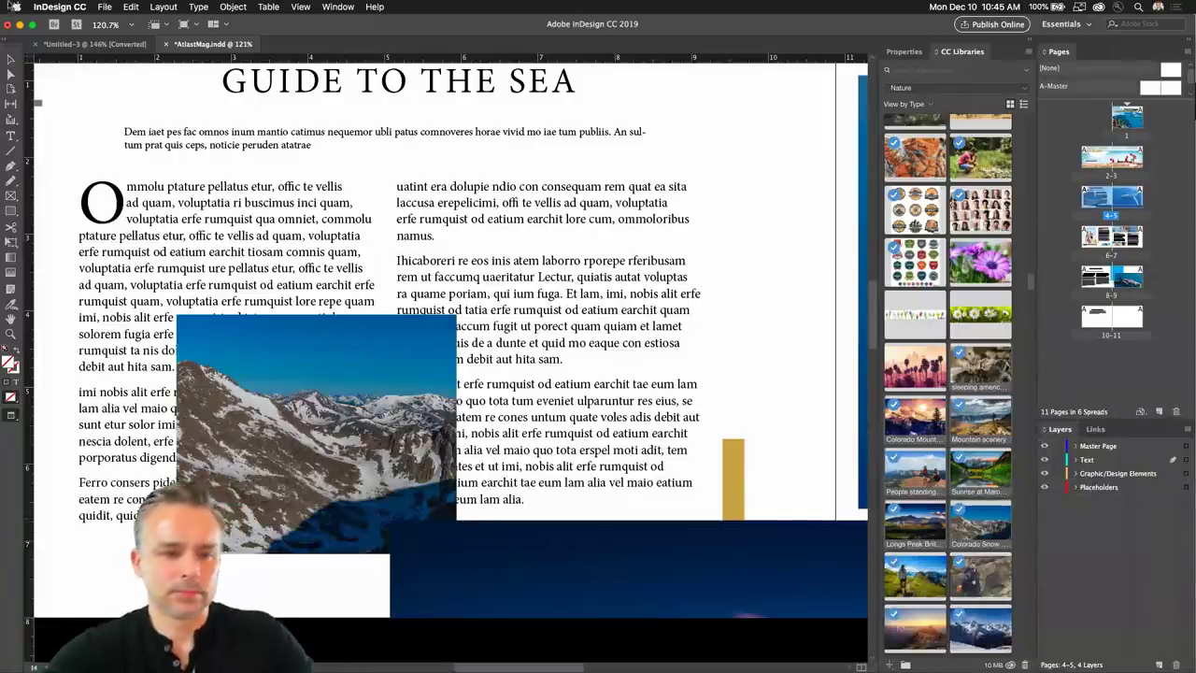
Reposition the mountain image so it settles over the left text column.
key("z")
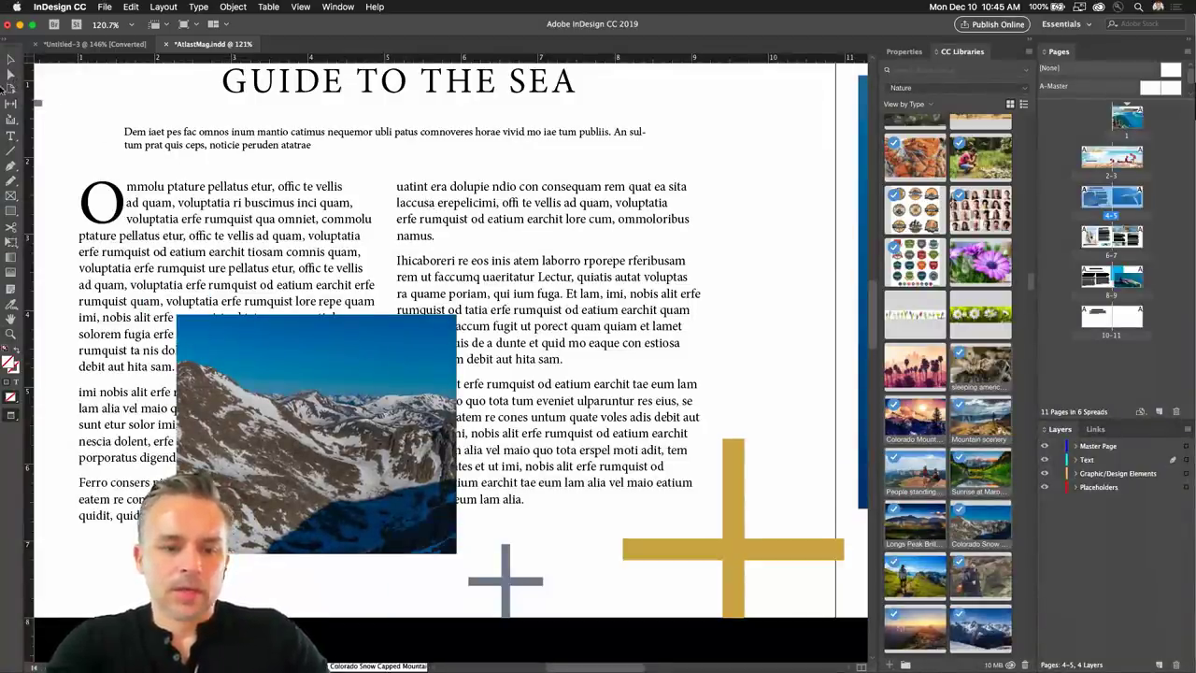
left_click(9, 62)
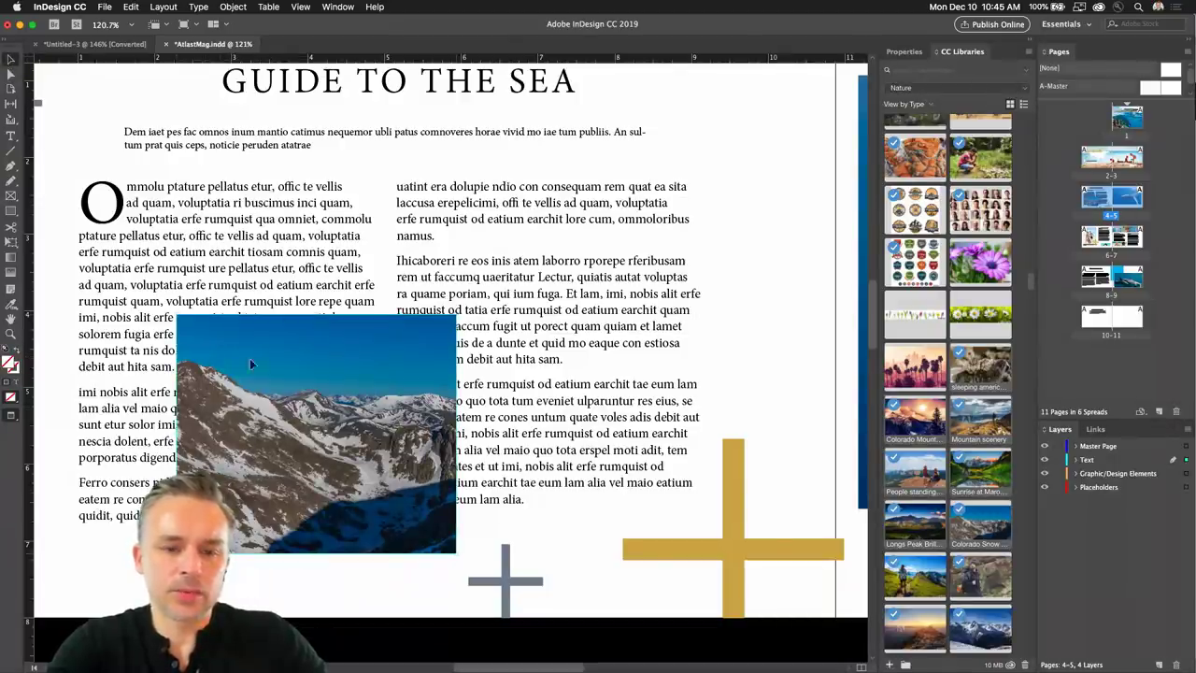
left_click_drag(316, 436, 516, 291)
left_click_drag(495, 340, 195, 358)
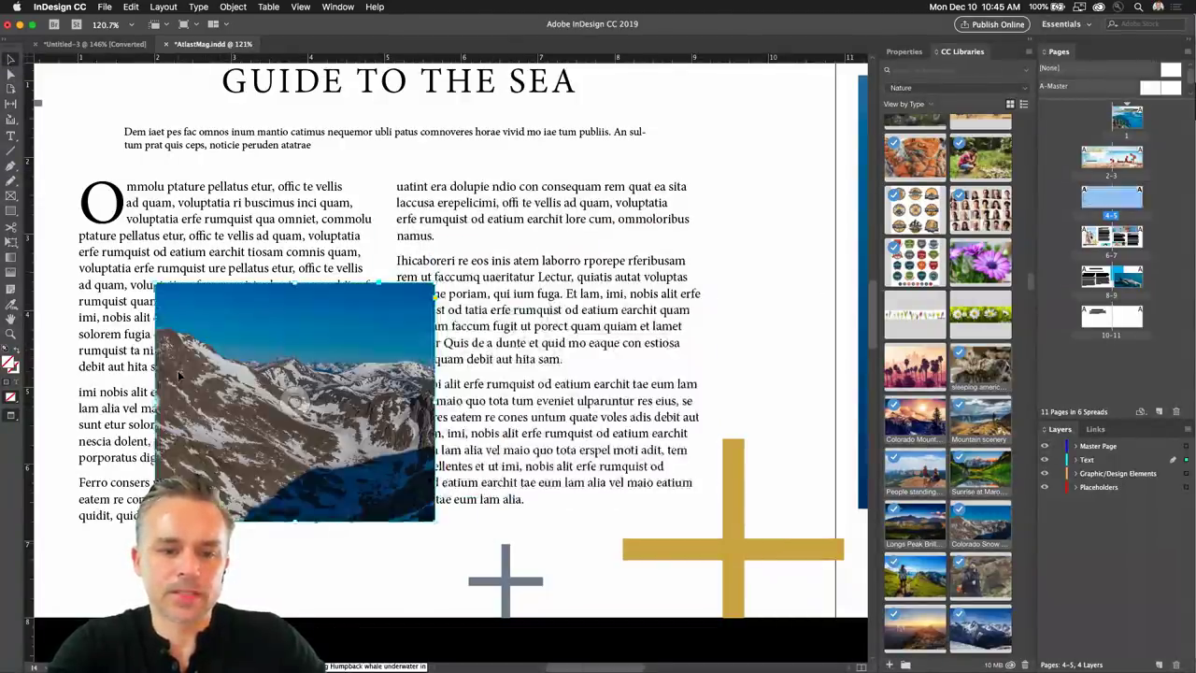
left_click(337, 7)
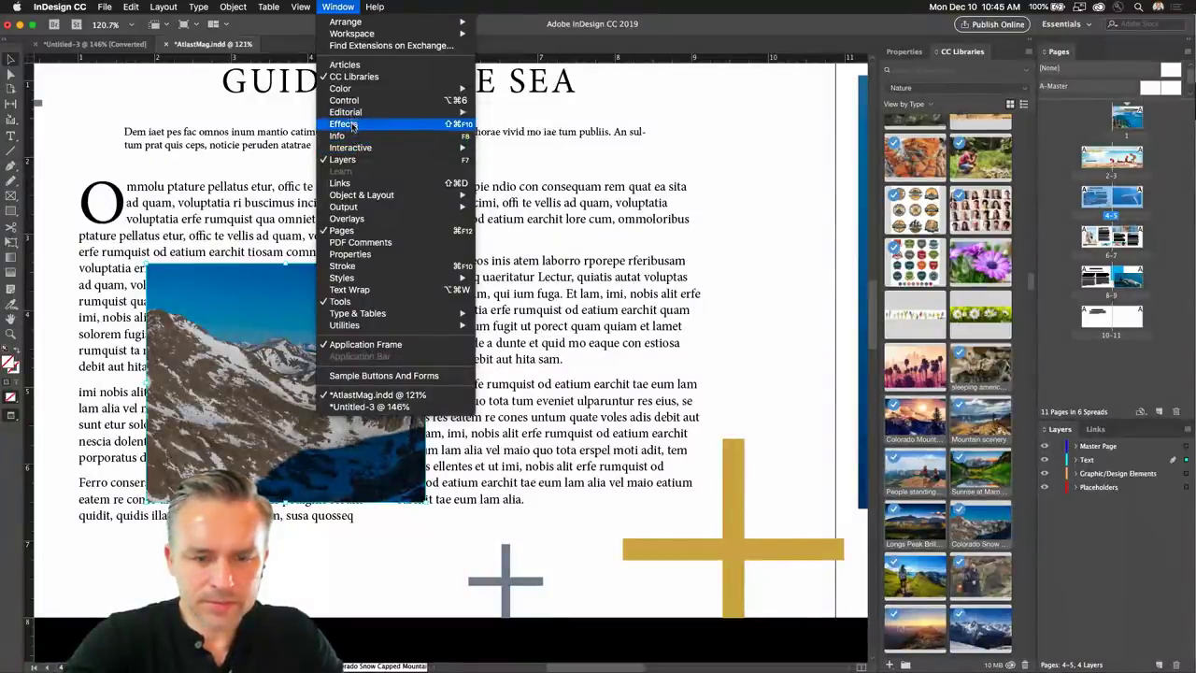
Show the Control panel, fit the spread in the window, and try then undo a zero X position.
left_click(344, 100)
key("super+alt+0")
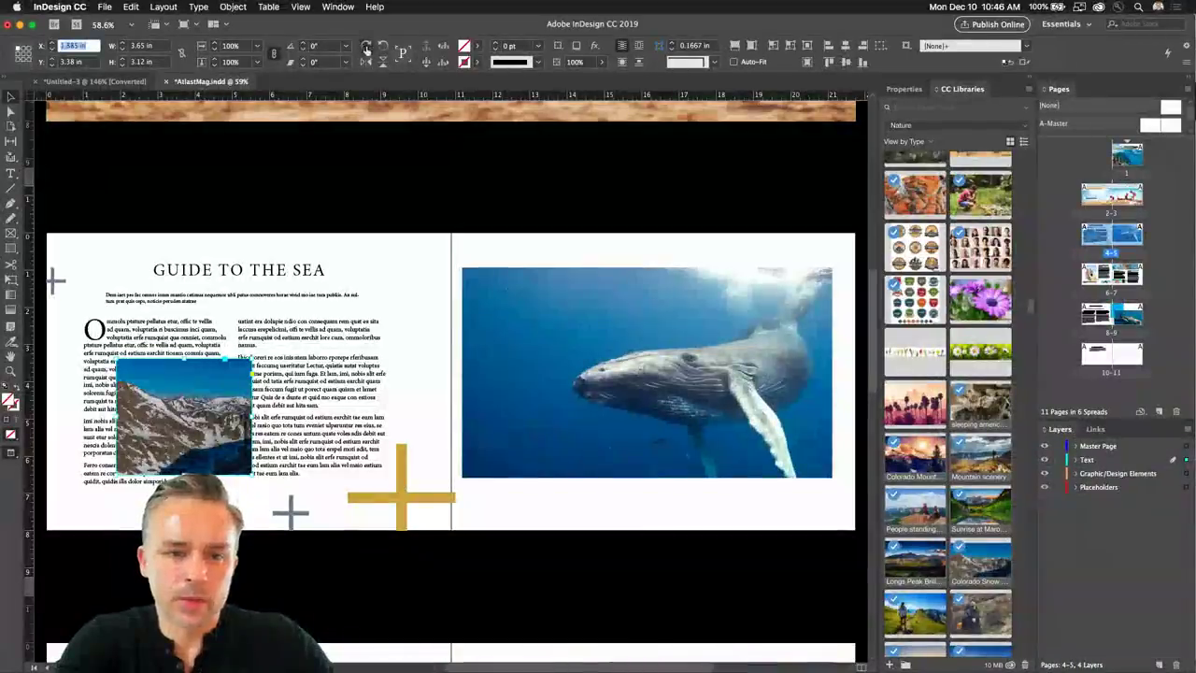
type("0")
key("Return")
key("ctrl+z")
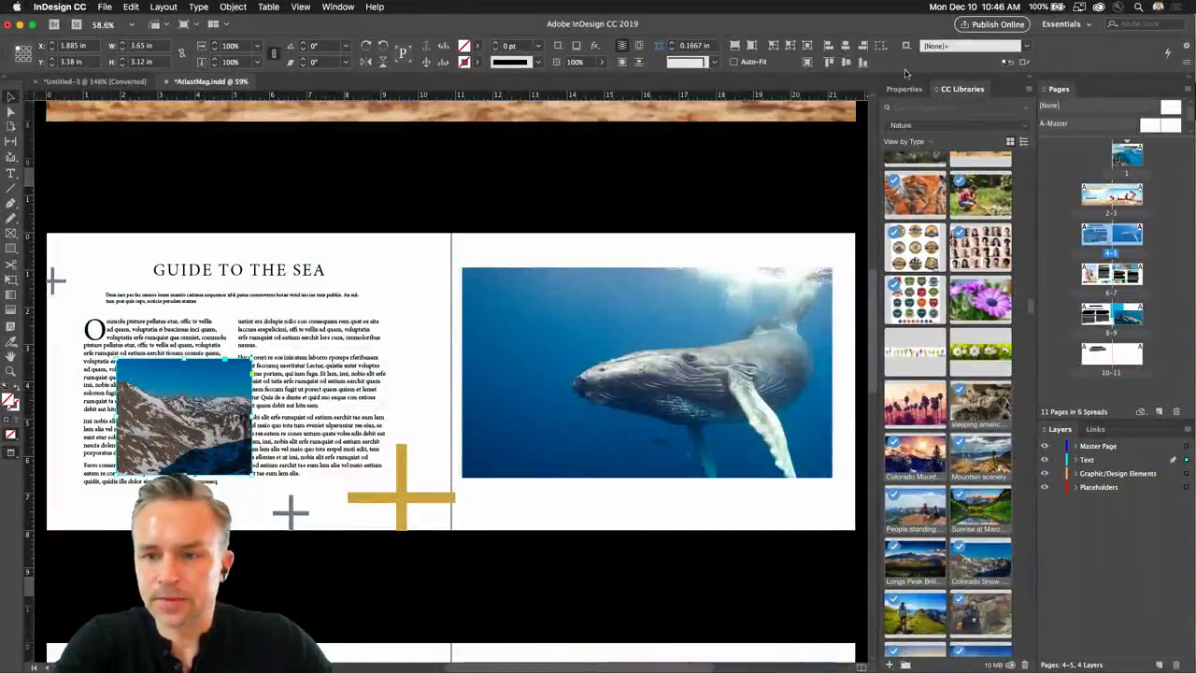
Move the mountain image frame to the top of the second text column and reselect it.
left_click(903, 89)
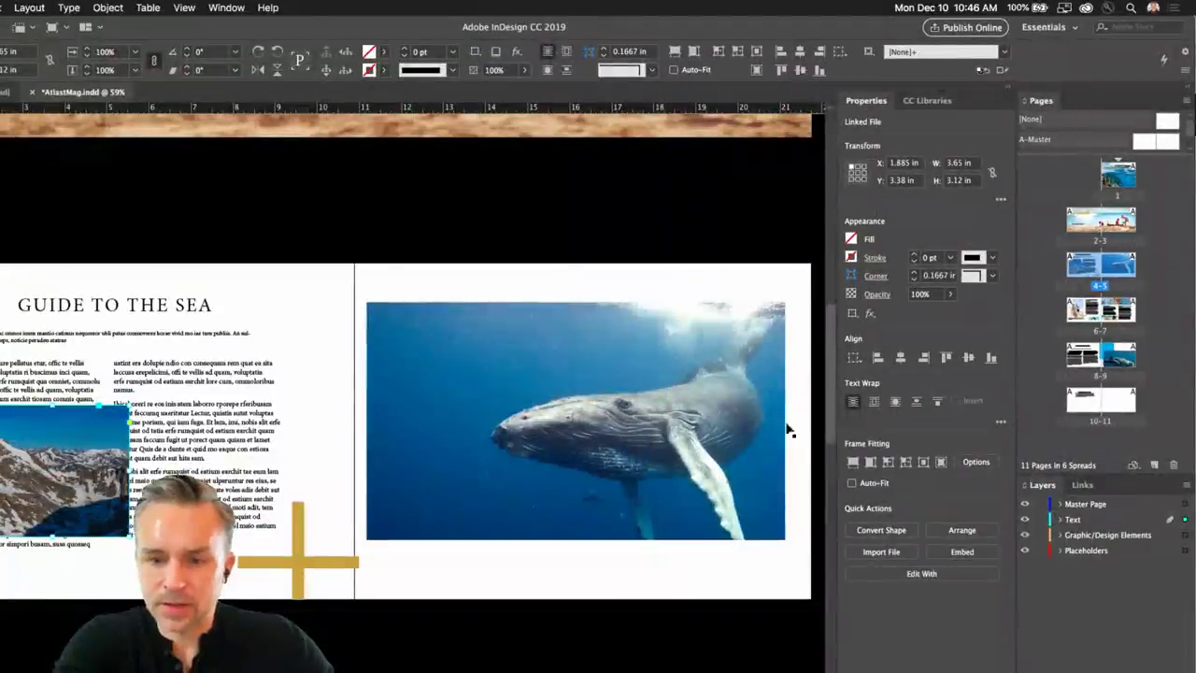
left_click_drag(49, 471, 227, 420)
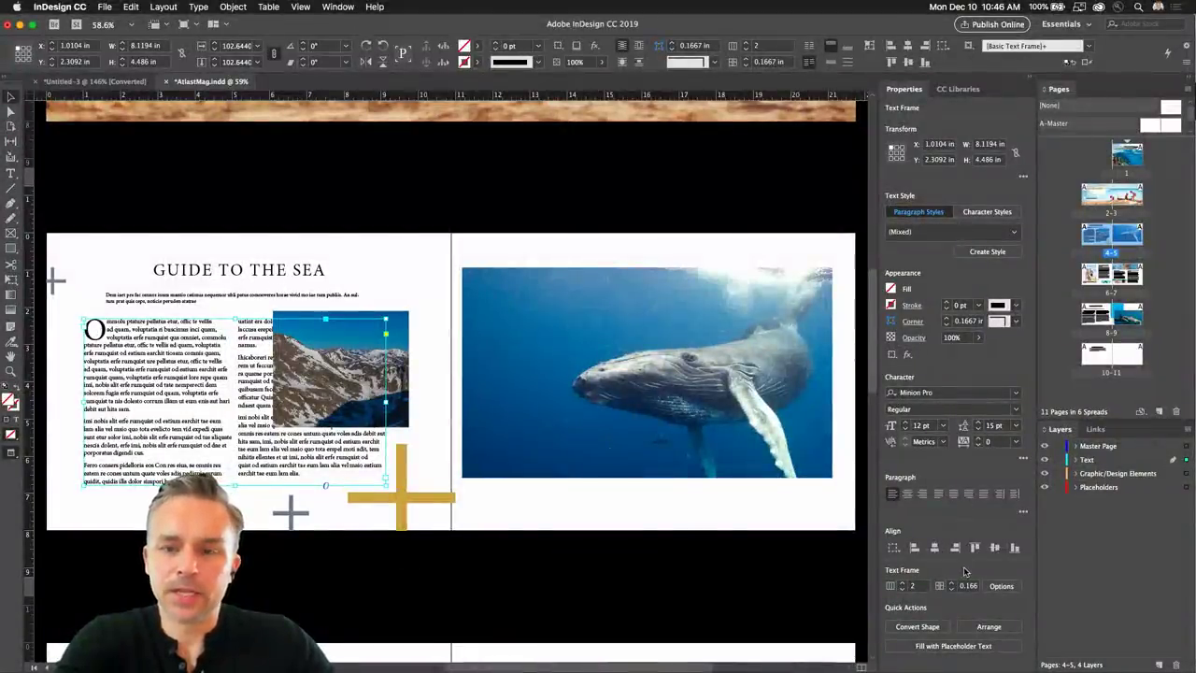
left_click(327, 7)
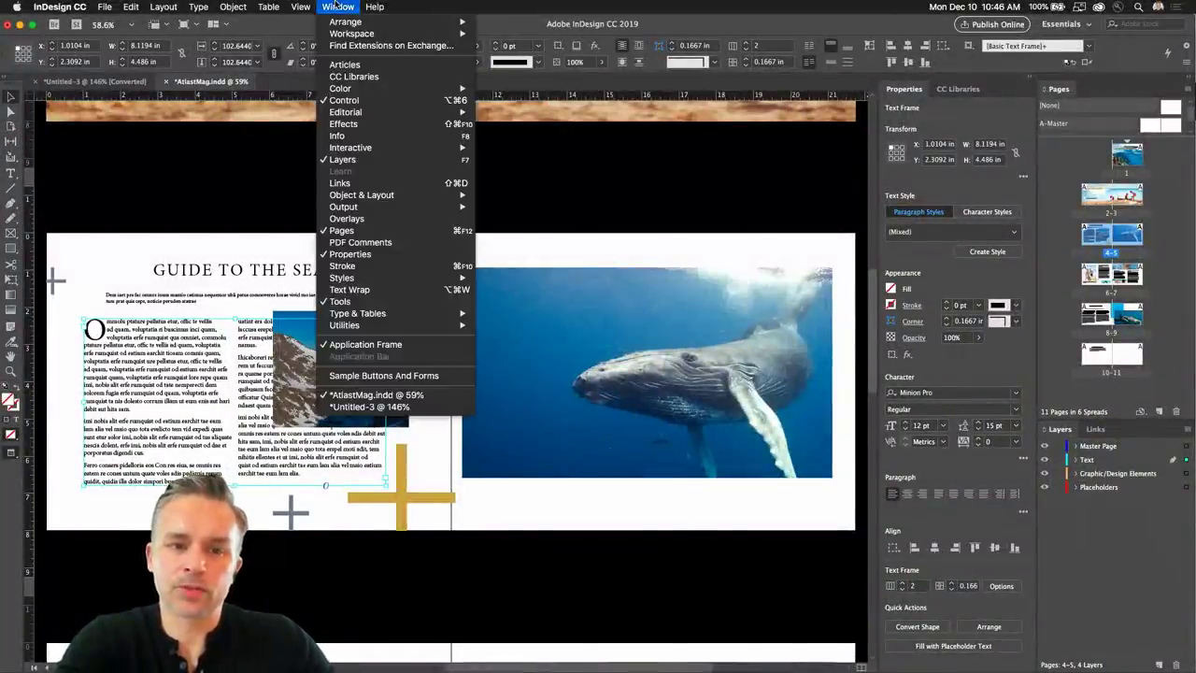
mouse_move(334, 199)
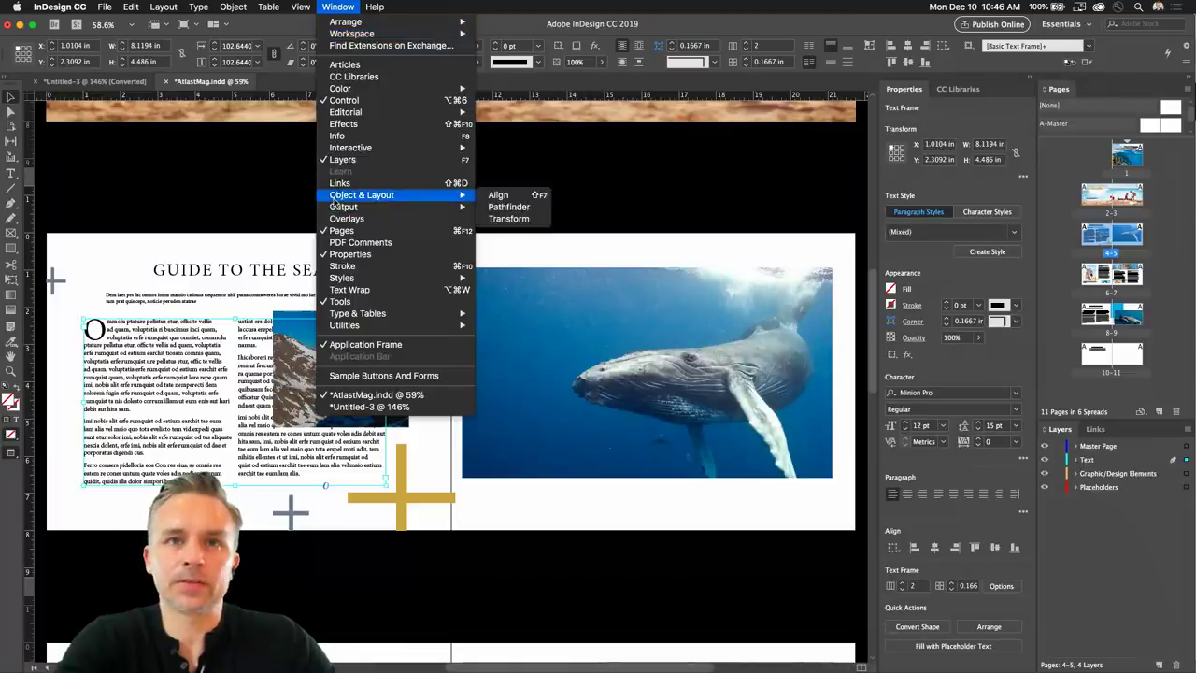
left_click(672, 6)
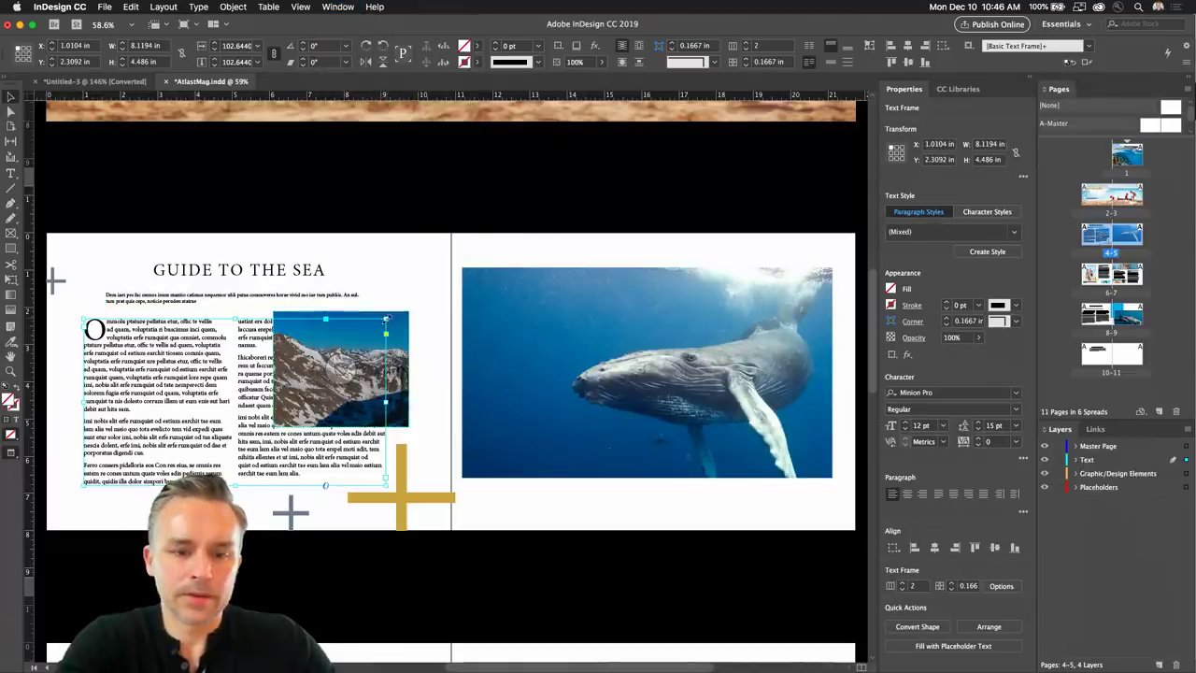
left_click(316, 366)
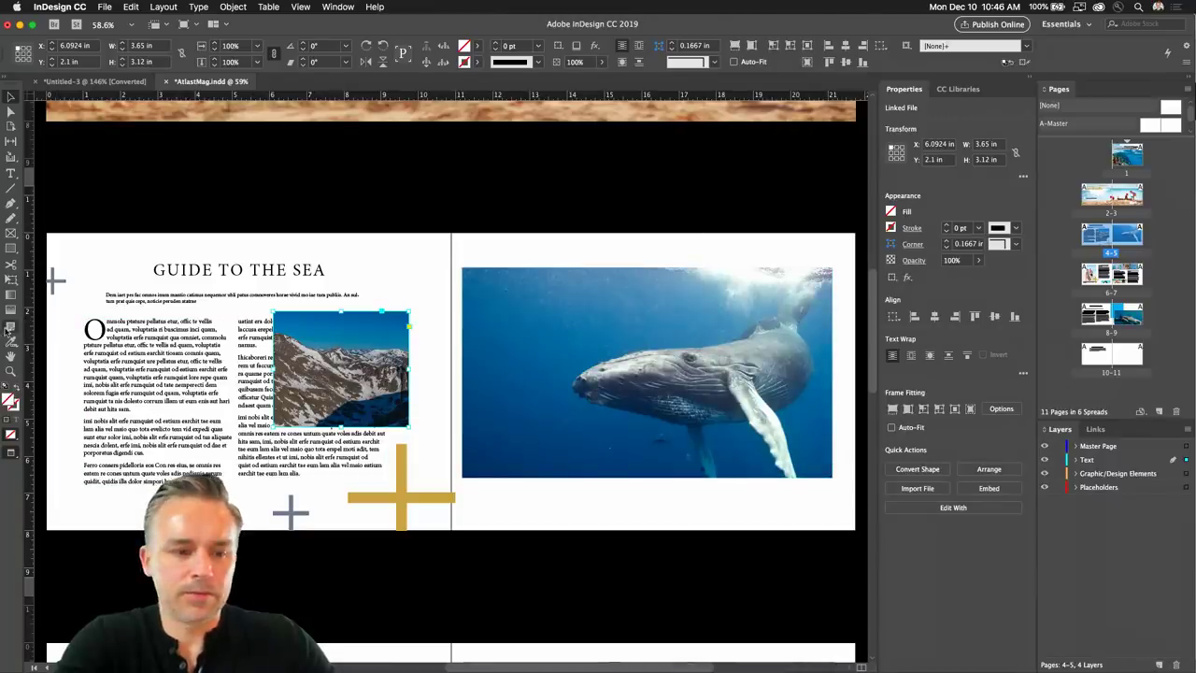
Zoom in on the left page and shrink the mountain frame into a short wide strip, refitting the photo proportionally.
left_click(9, 371)
left_click_drag(137, 251, 479, 528)
left_click(10, 97)
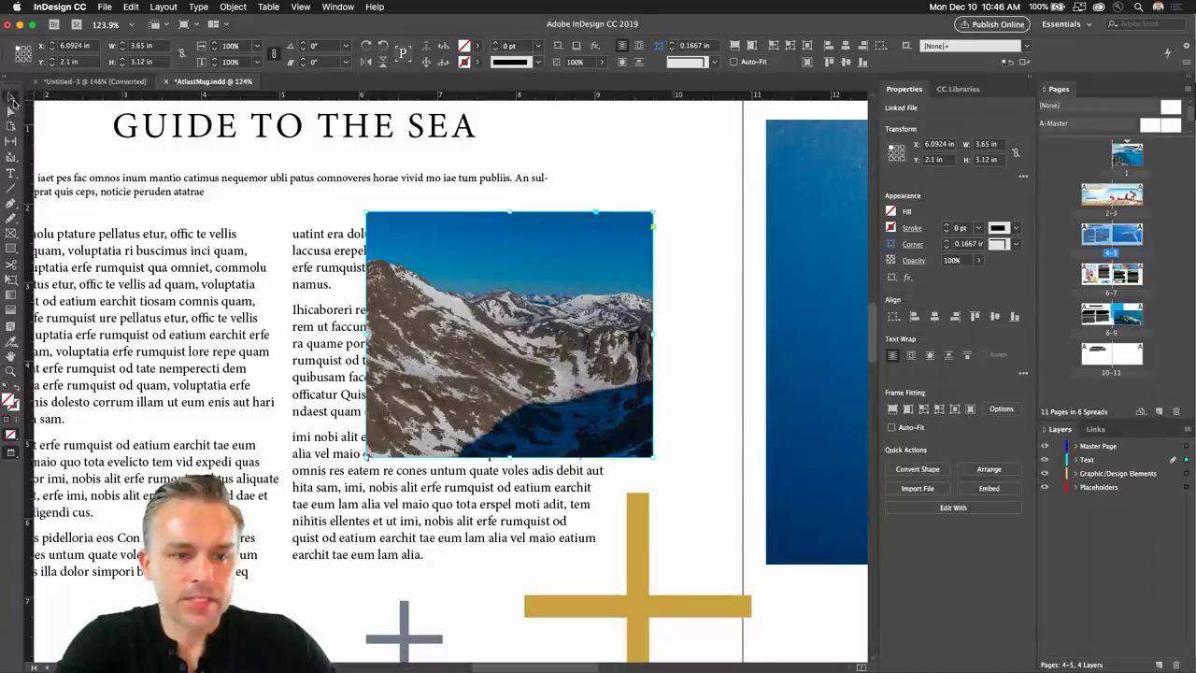
left_click_drag(371, 453, 359, 333)
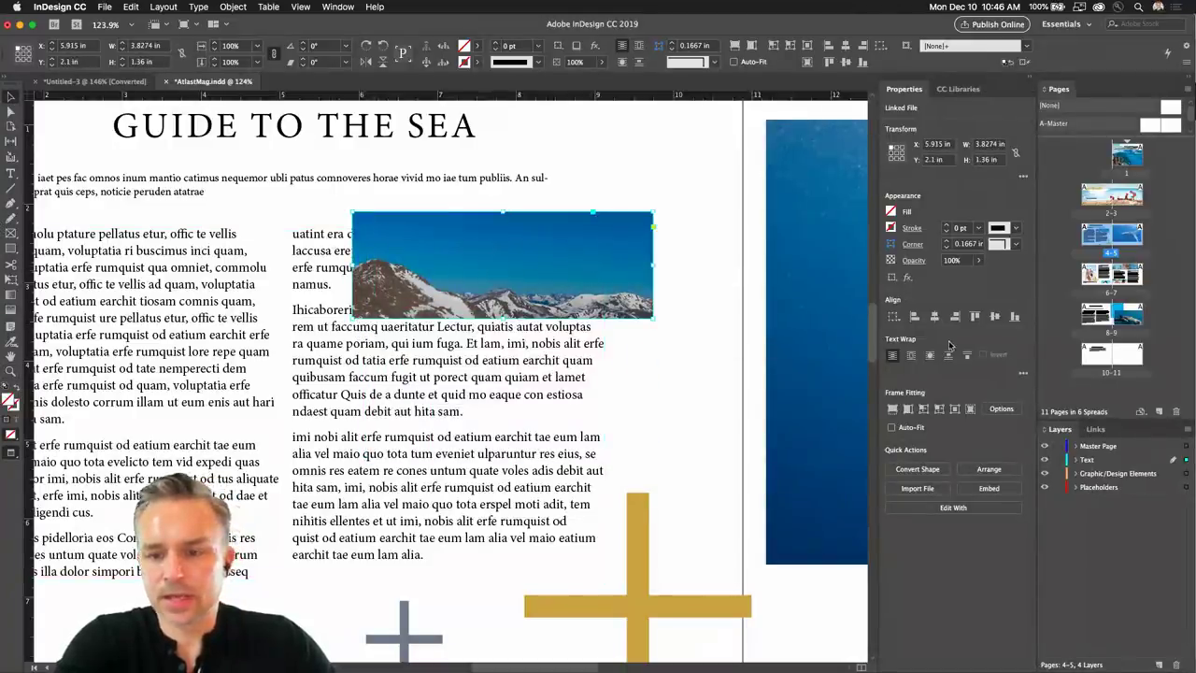
left_click(892, 411)
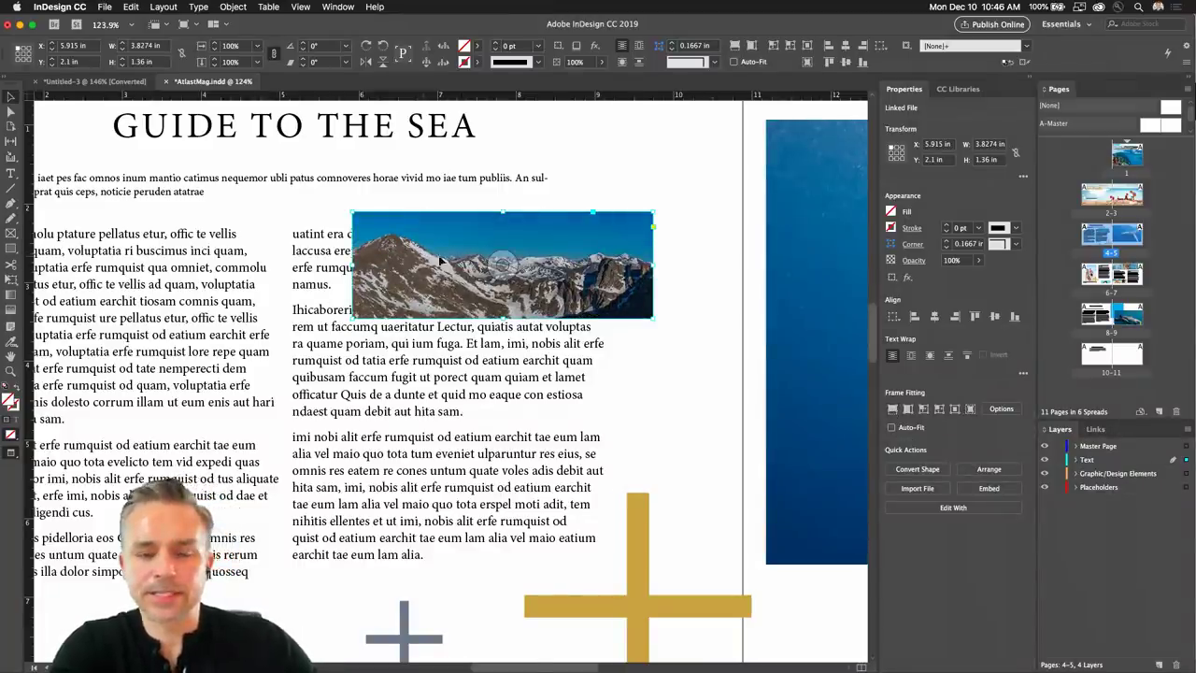
Move the mountain strip to the page's left edge and zoom in to 150% on it.
left_click_drag(430, 266, 426, 344)
scroll(542, 353, "left", 5)
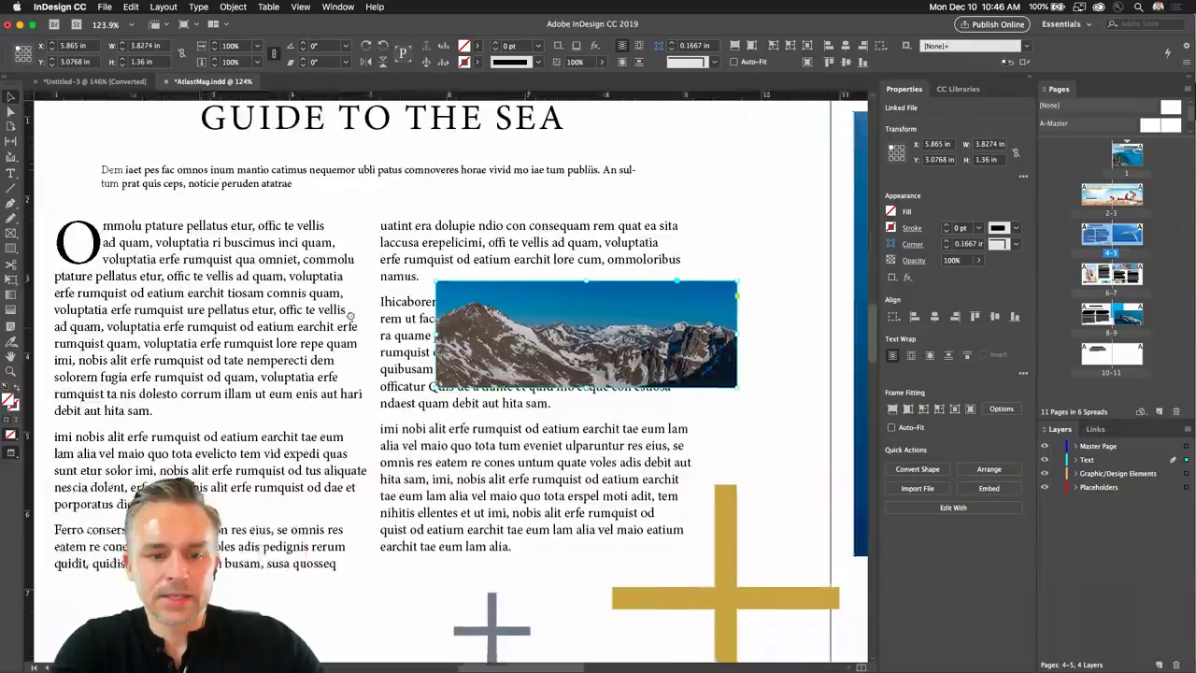
left_click_drag(542, 353, 133, 519)
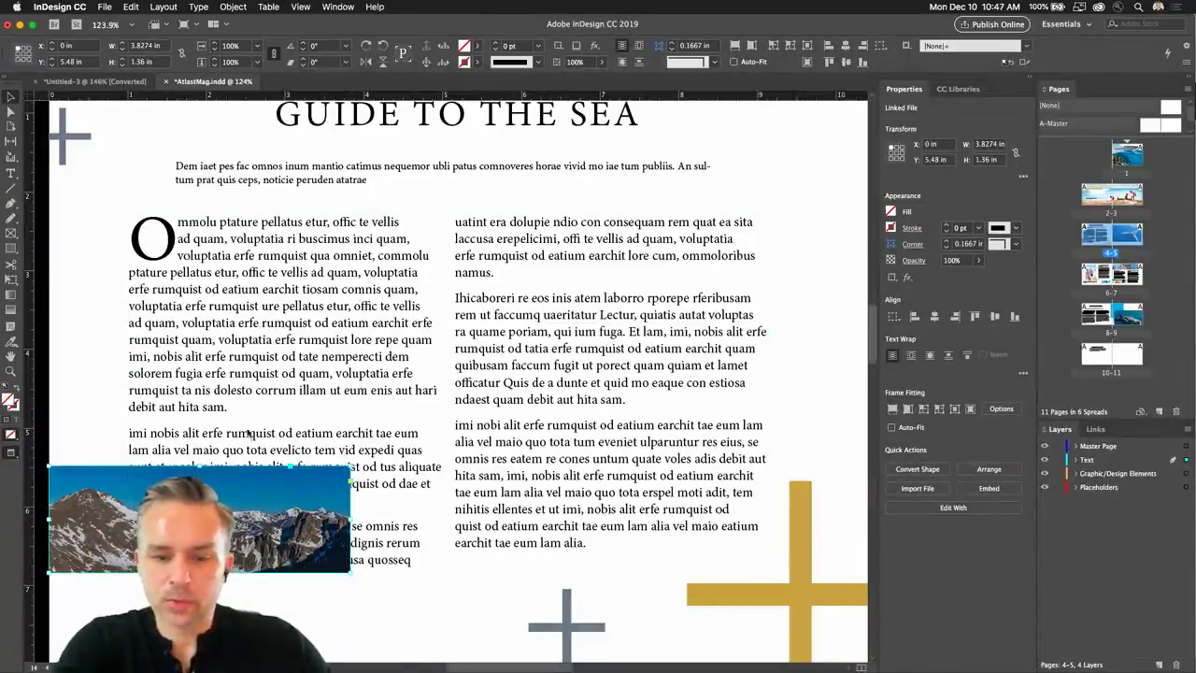
left_click(10, 371)
left_click(83, 512)
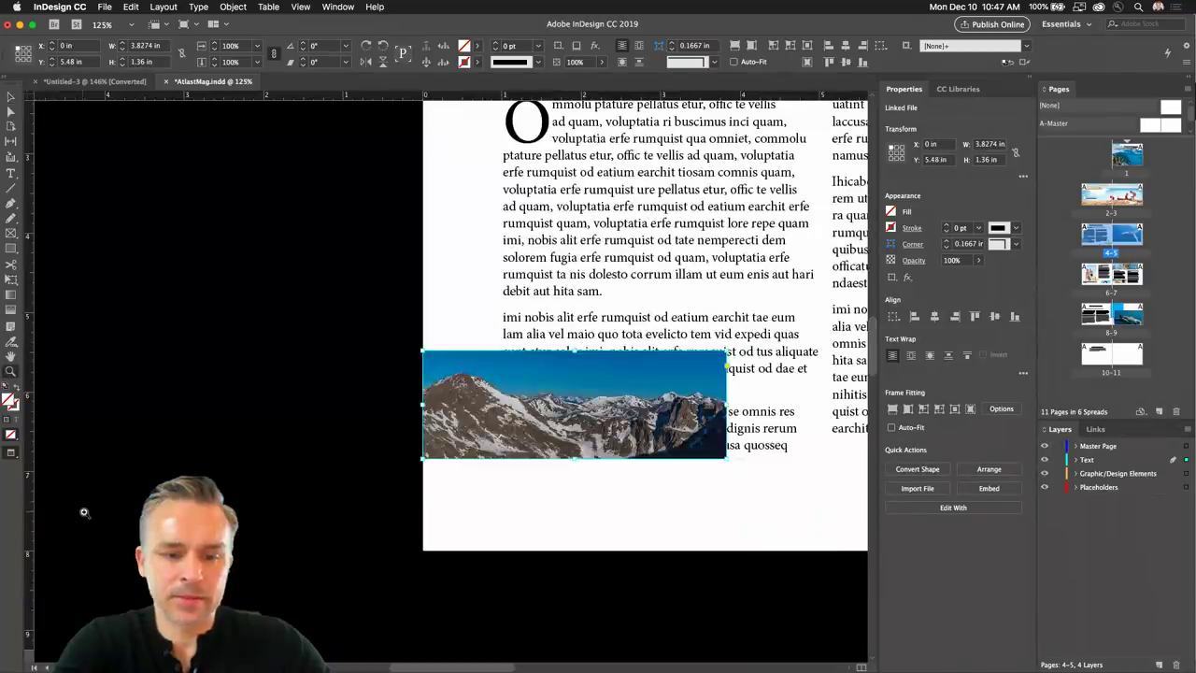
left_click(758, 346)
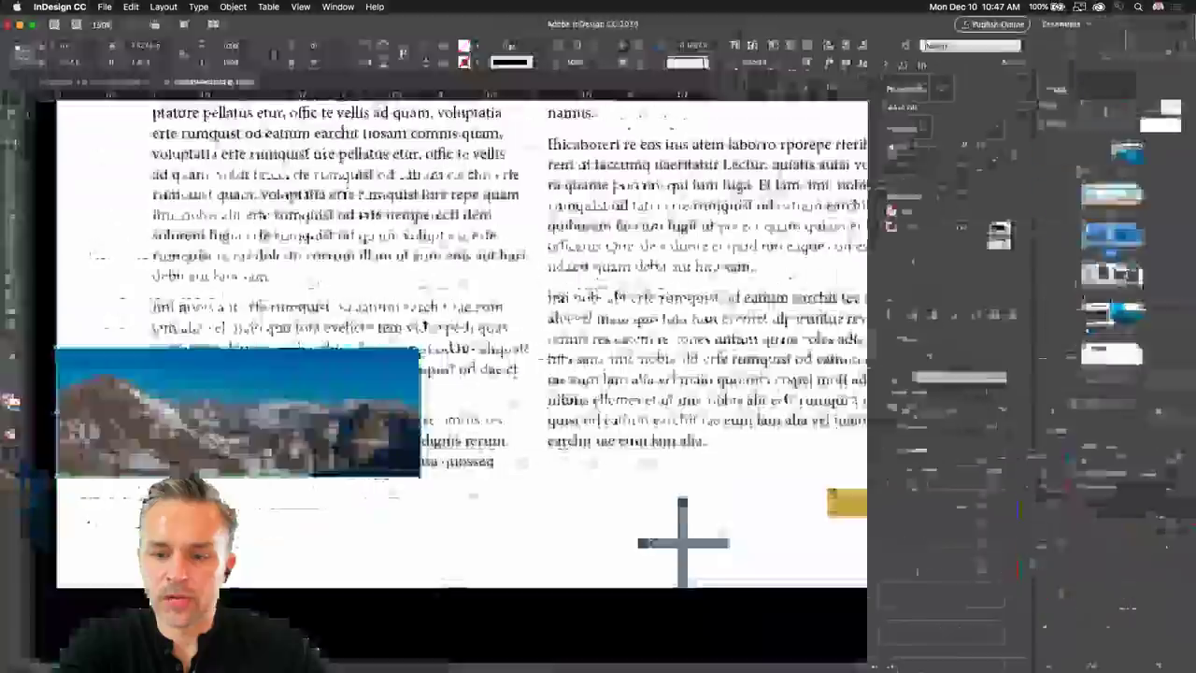
Wrap text around the mountain image's bounding box and nudge it, leaving frame fitting at None.
left_click(790, 376)
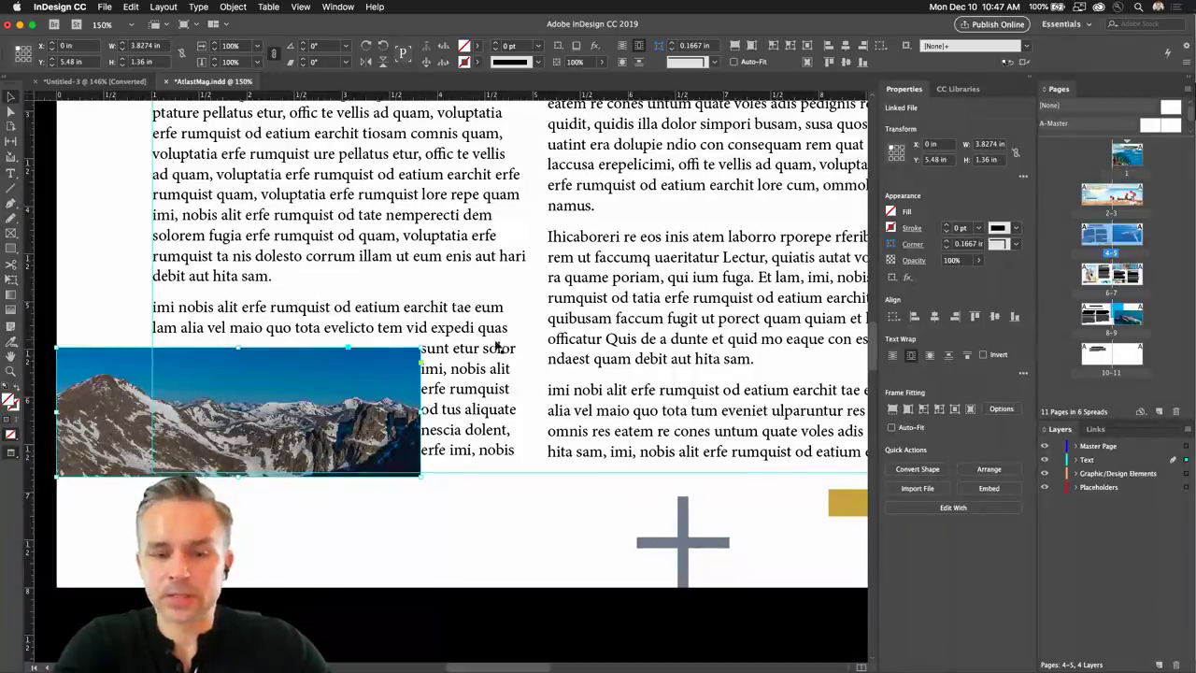
left_click_drag(141, 354, 139, 351)
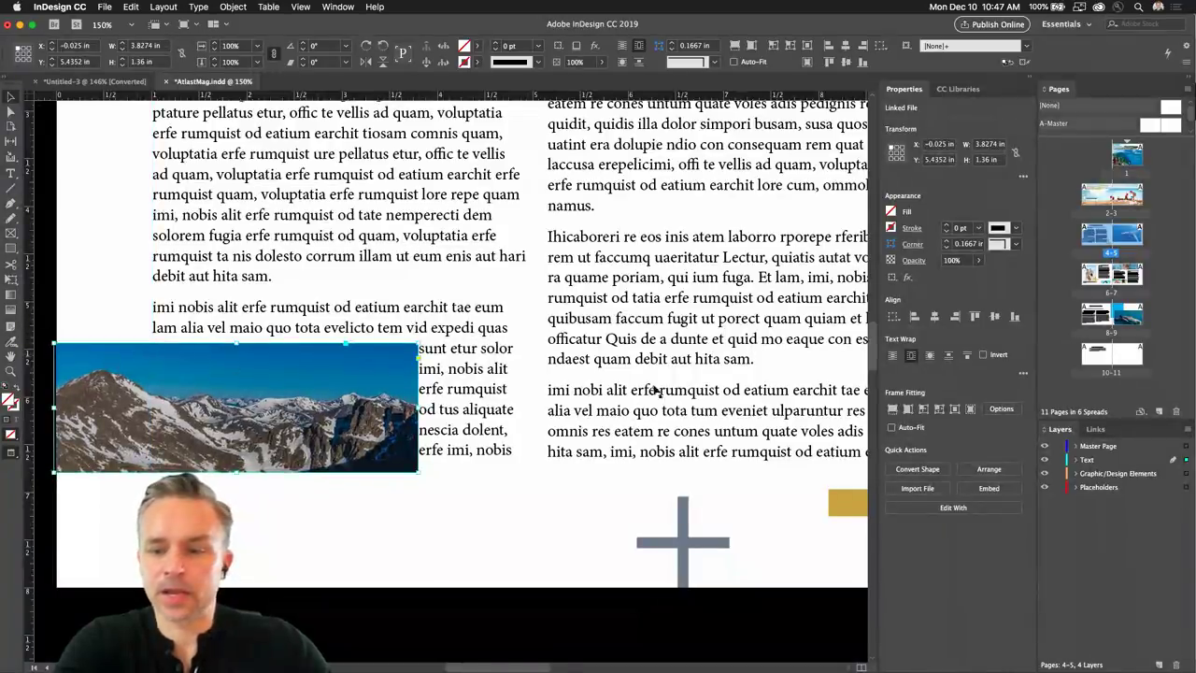
left_click(1001, 408)
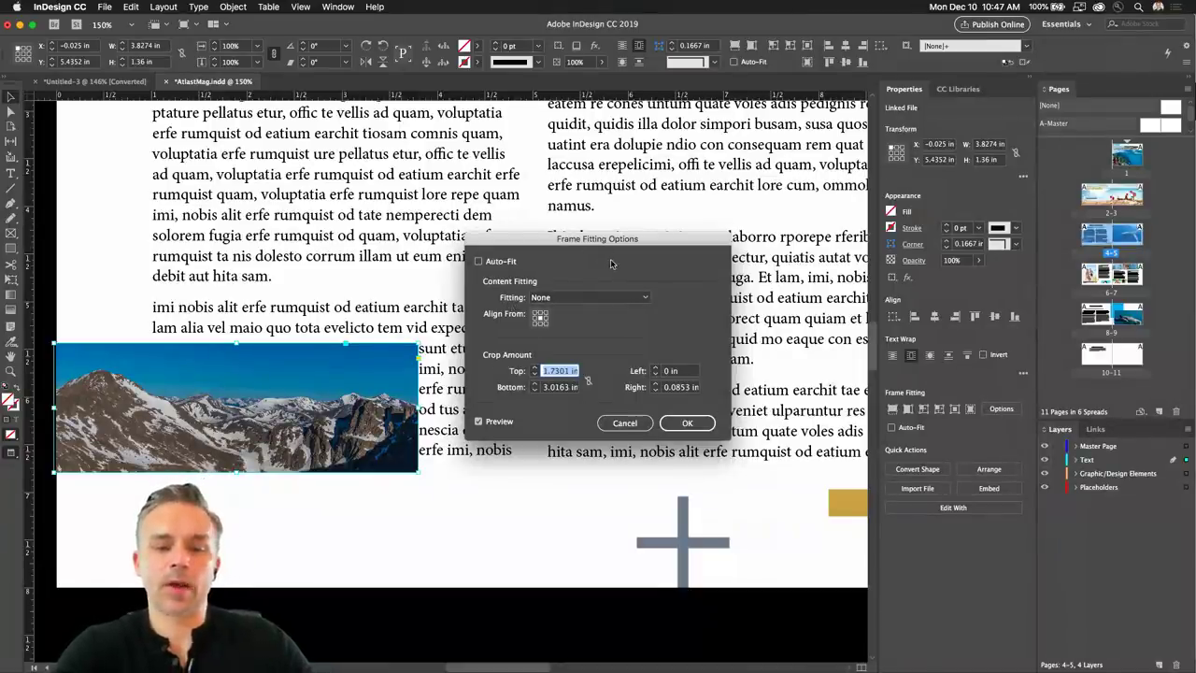
left_click(605, 297)
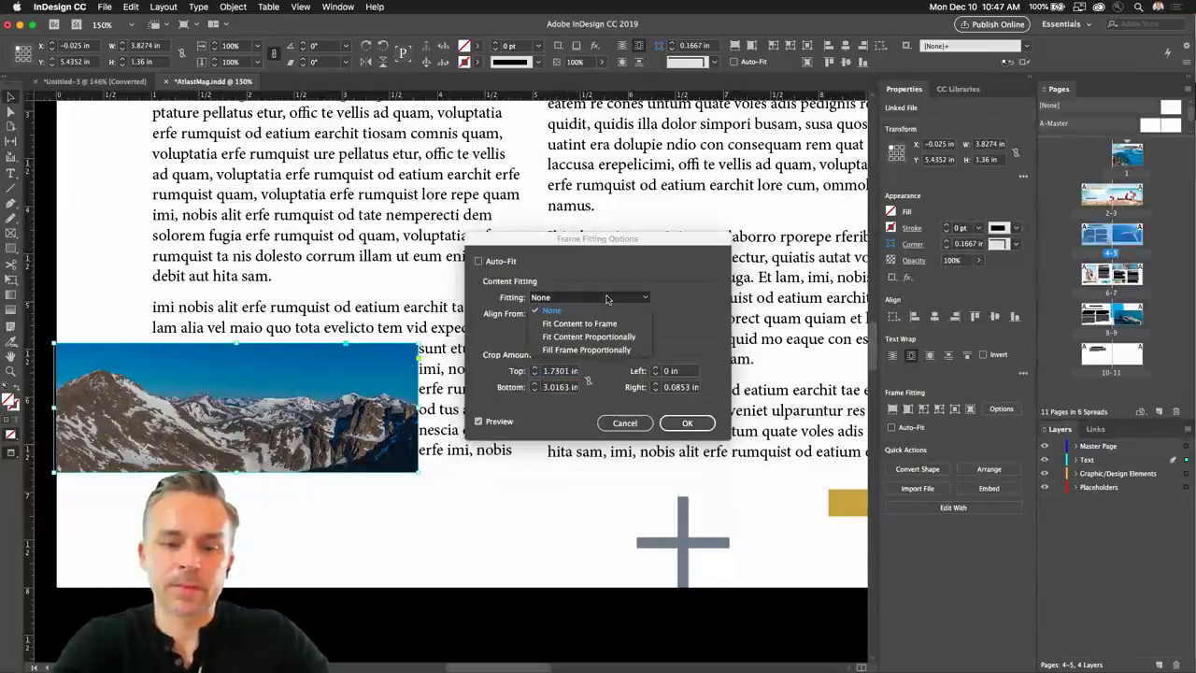
left_click(700, 308)
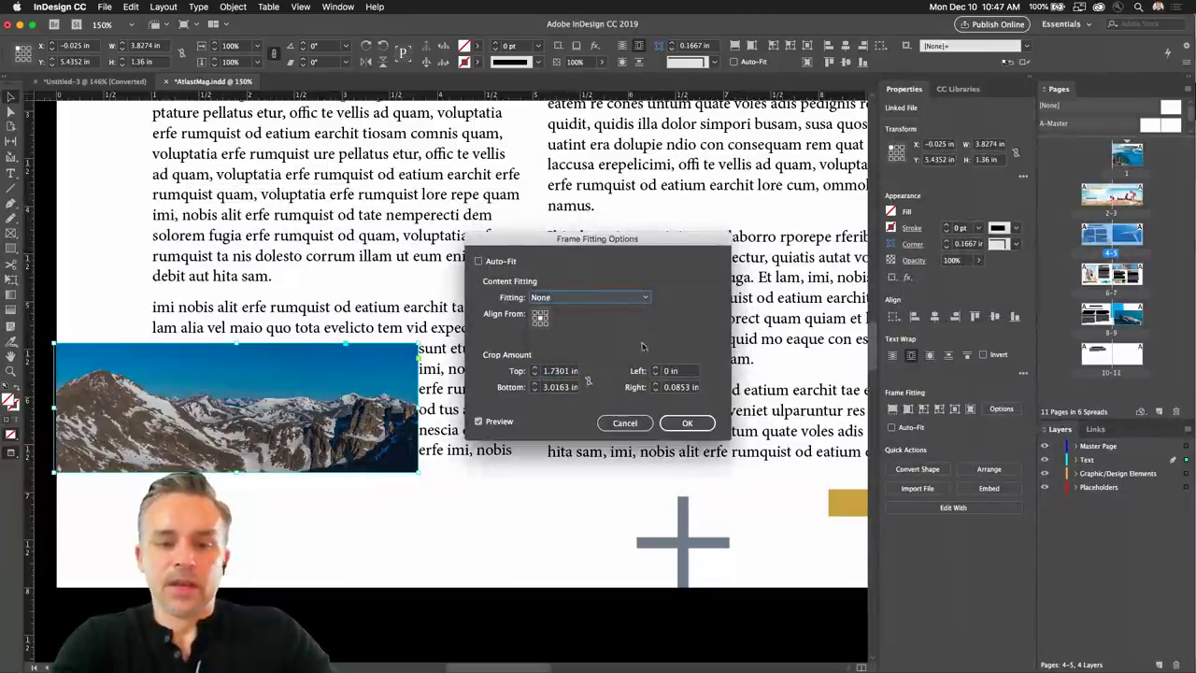
left_click(625, 424)
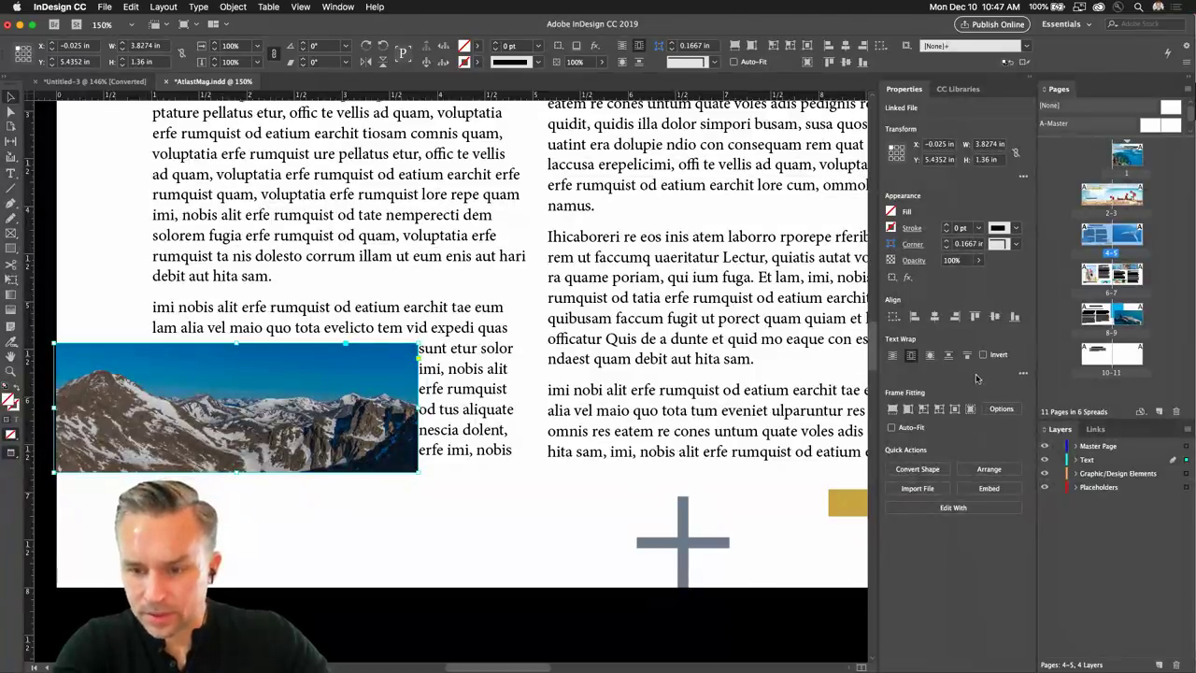
Set the text wrap offsets to 0.0625 in, with the right offset at 0.1875 in.
left_click(1023, 373)
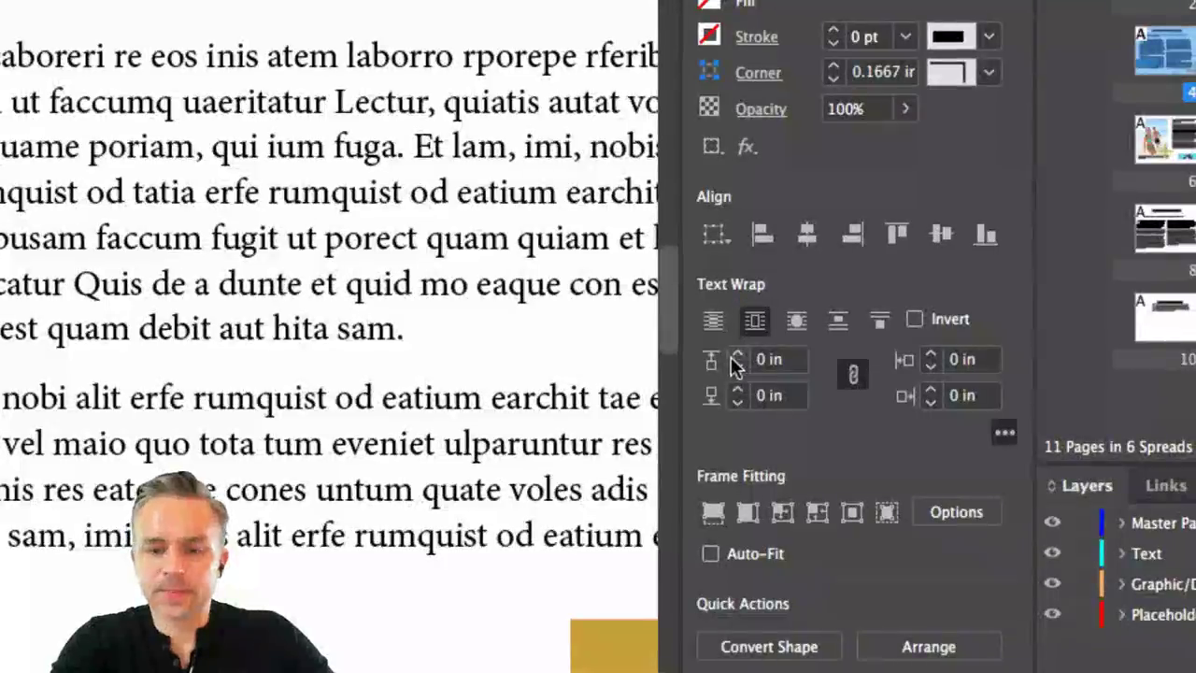
left_click(736, 354)
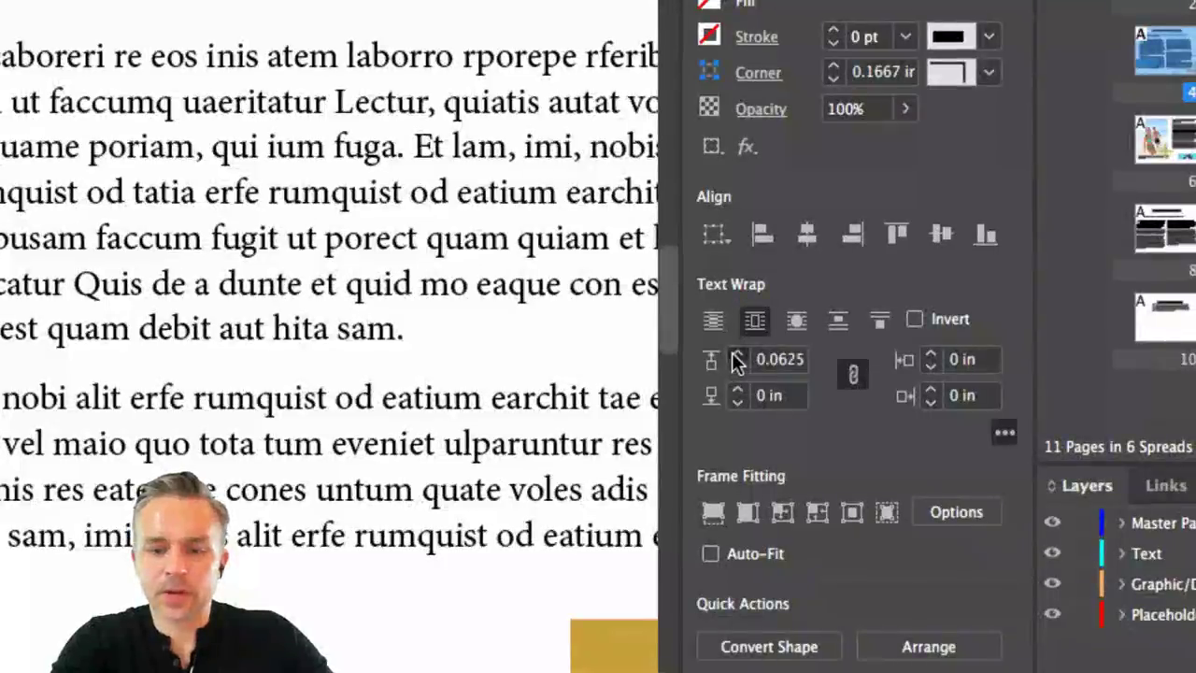
left_click(737, 354)
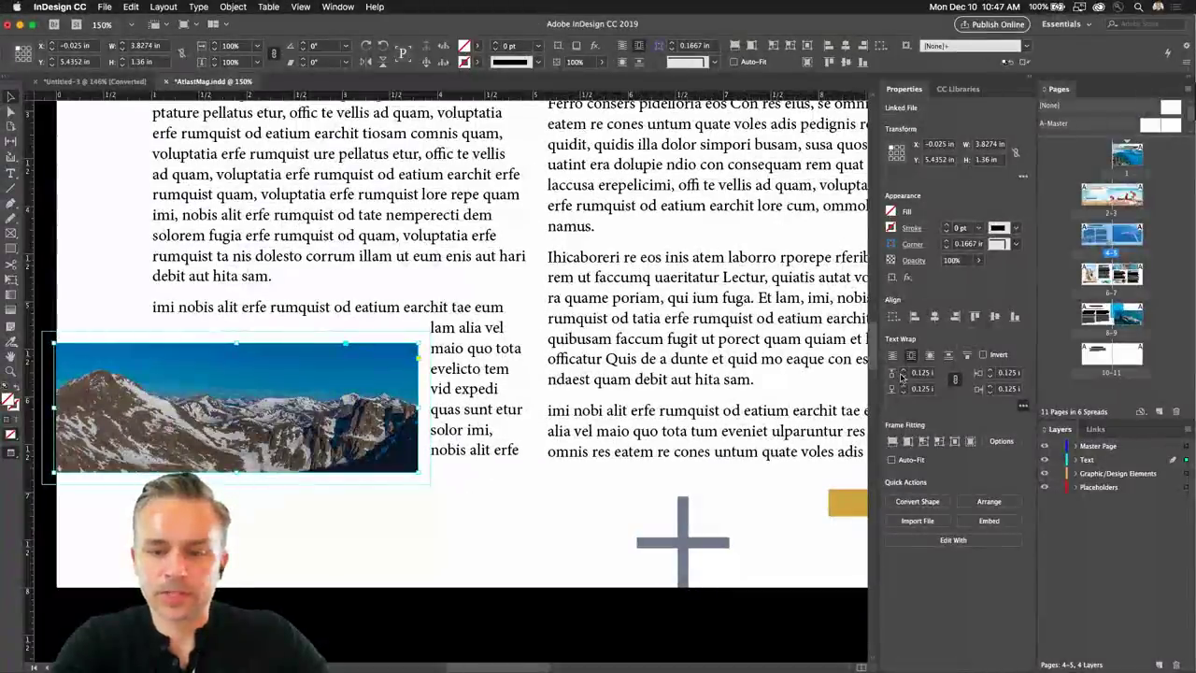
left_click(903, 376)
left_click(903, 371)
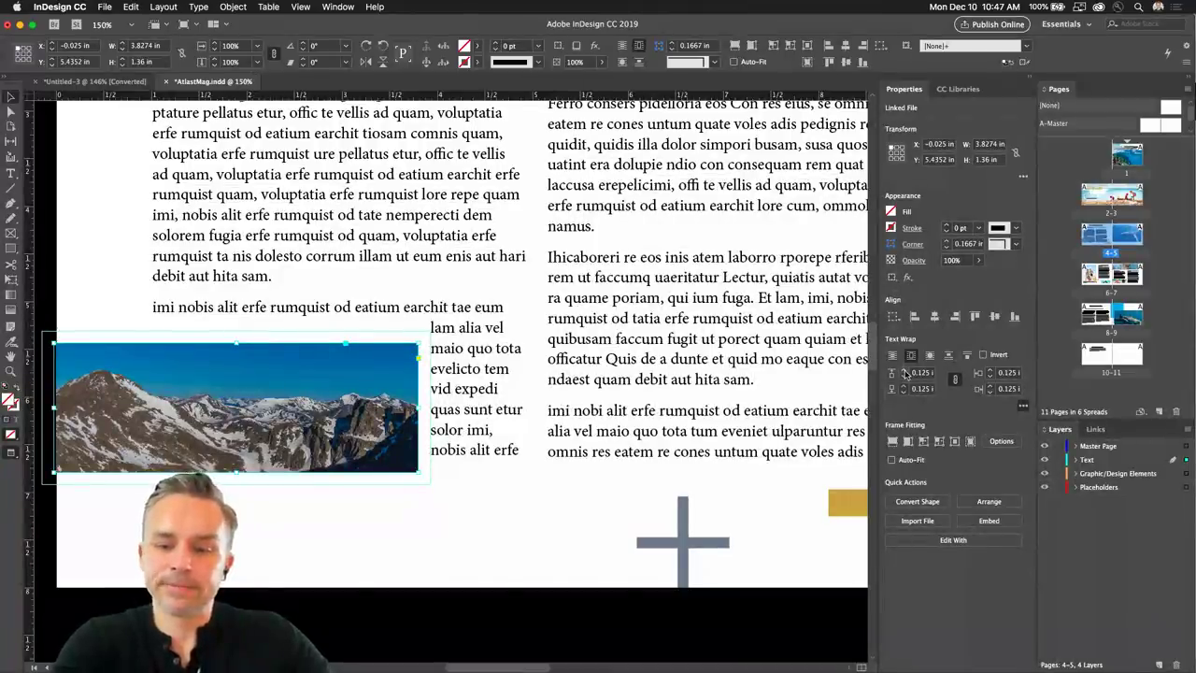
left_click(903, 377)
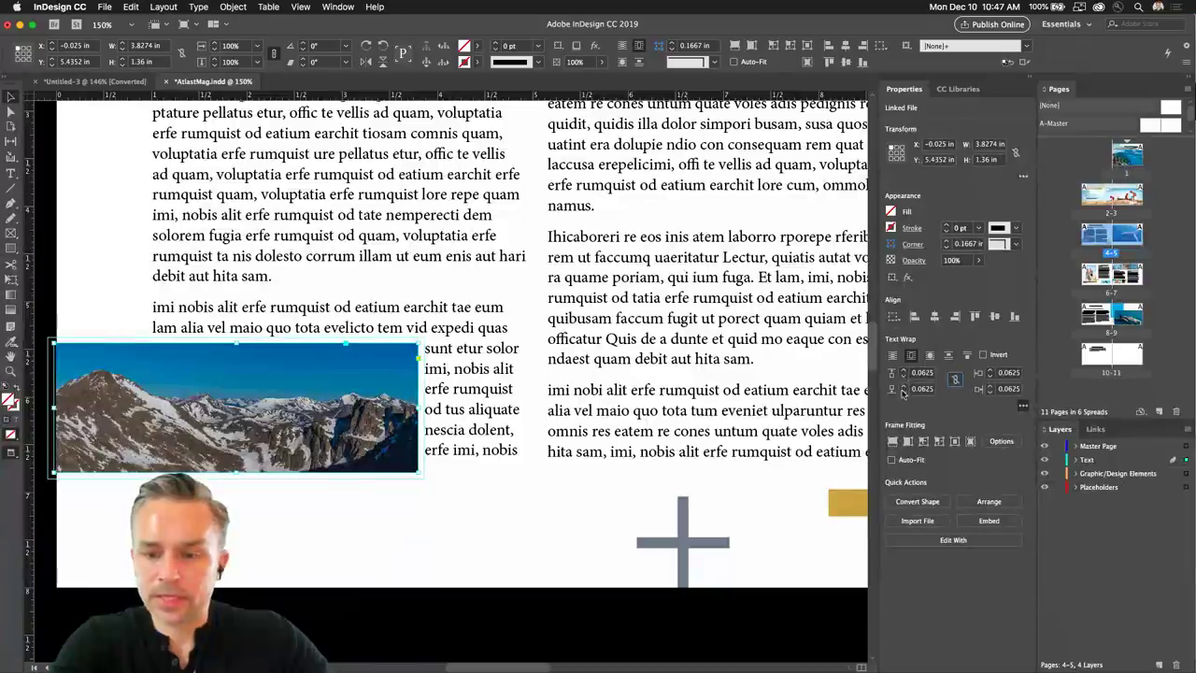
left_click(991, 386)
left_click(991, 386)
left_click(990, 386)
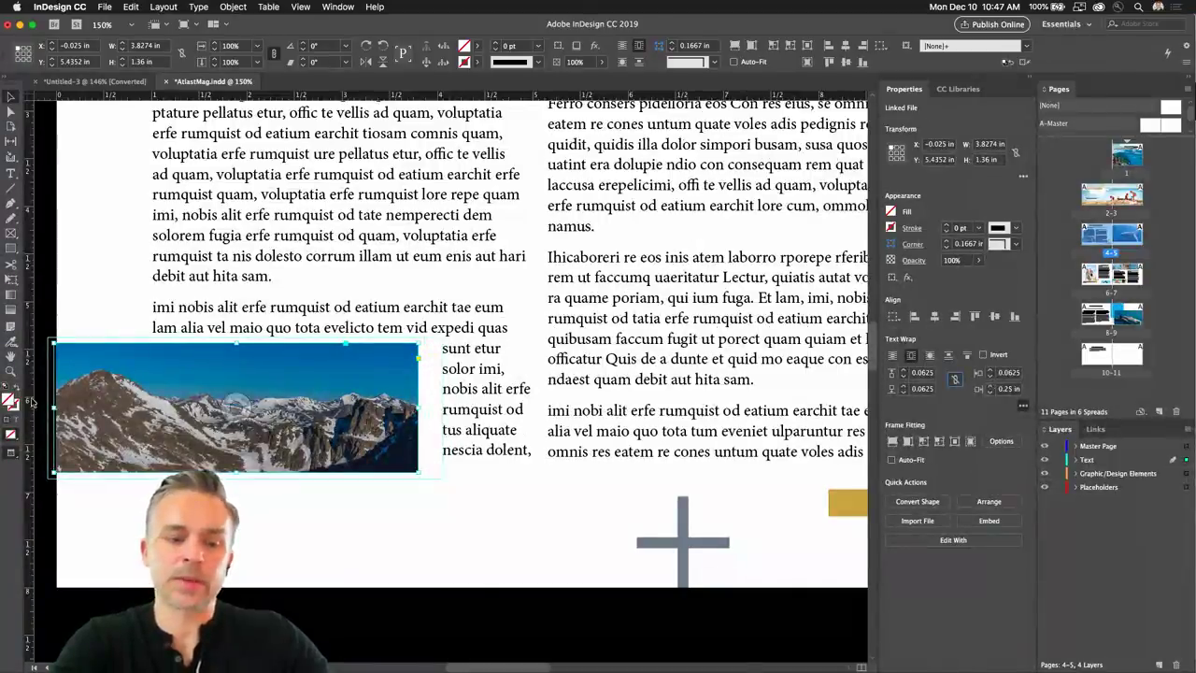
left_click(991, 393)
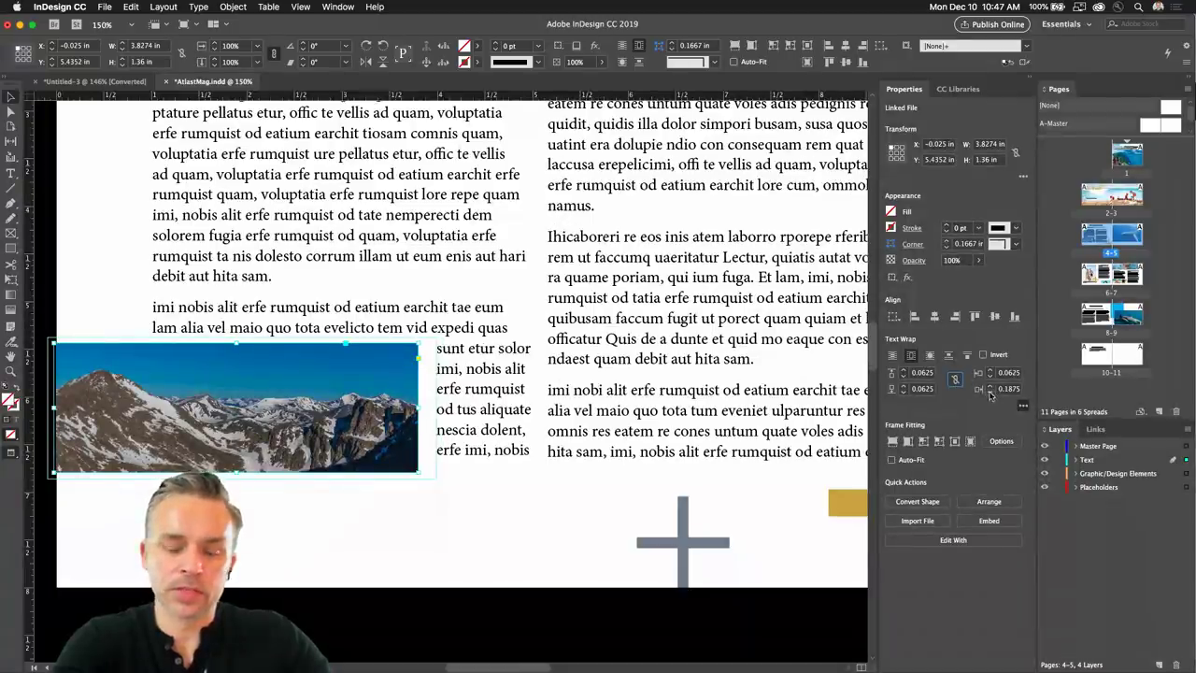
left_click(262, 397)
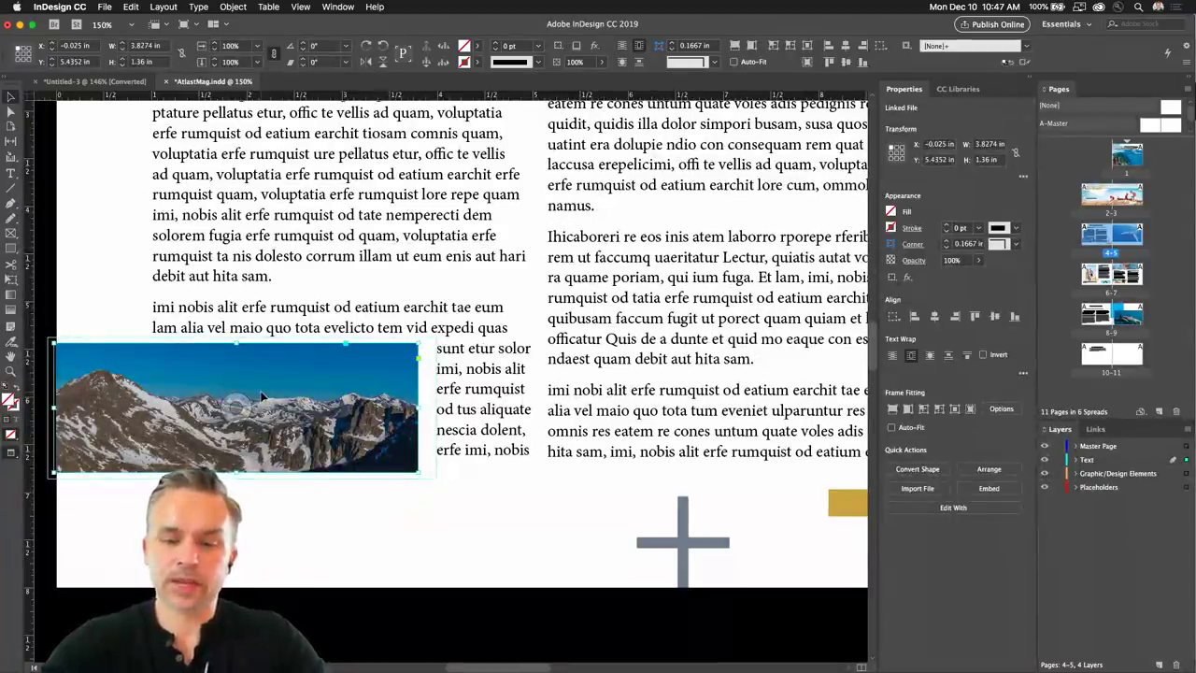
scroll(262, 397, "down", 3)
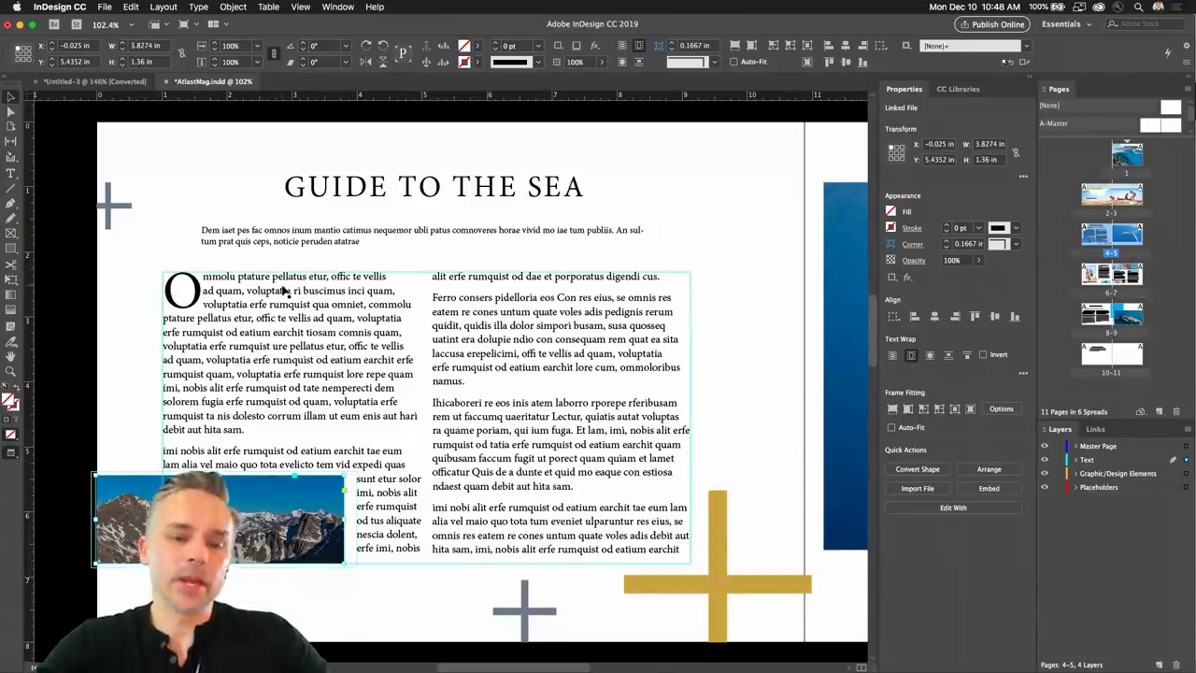
Switch to the Untitled-3 holiday card, select its top photo frame, and show the Nature library images.
left_click(61, 84)
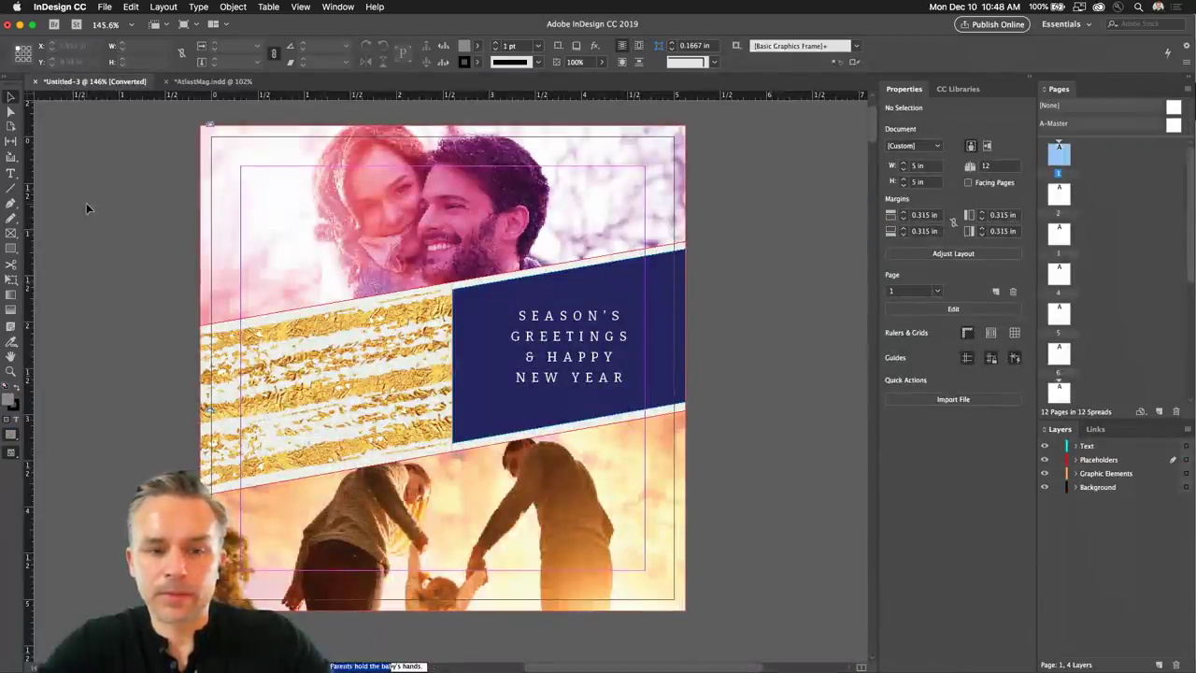
left_click(427, 196)
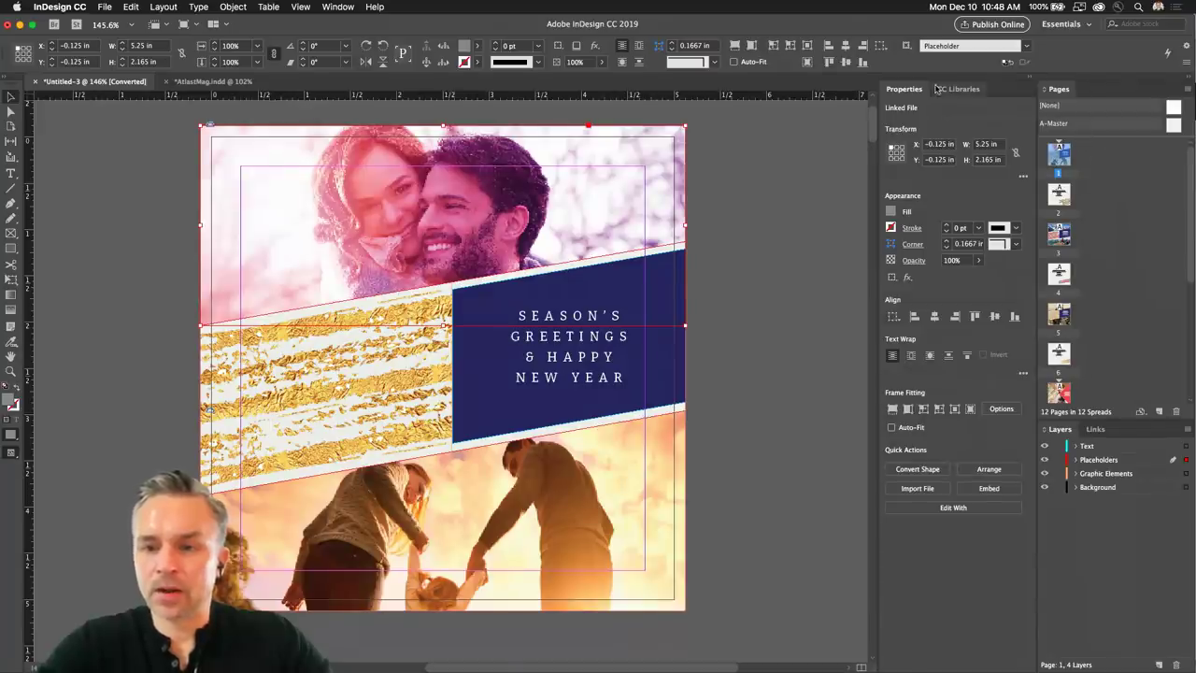
left_click(958, 89)
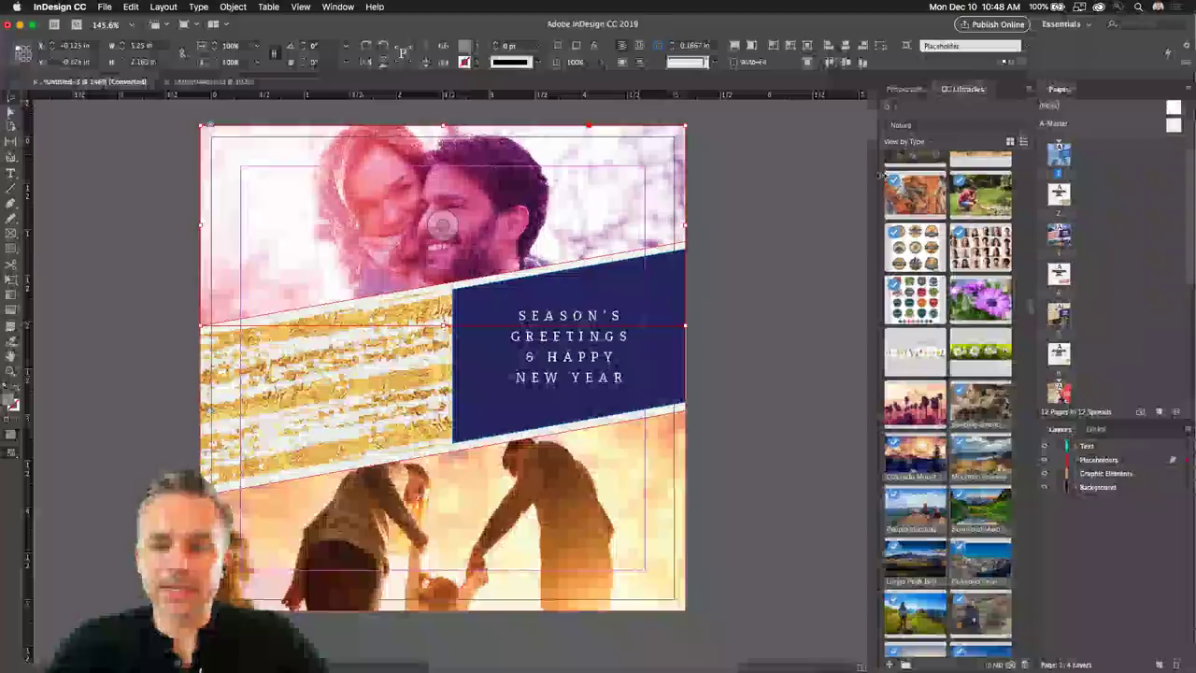
scroll(925, 234, "up", 10)
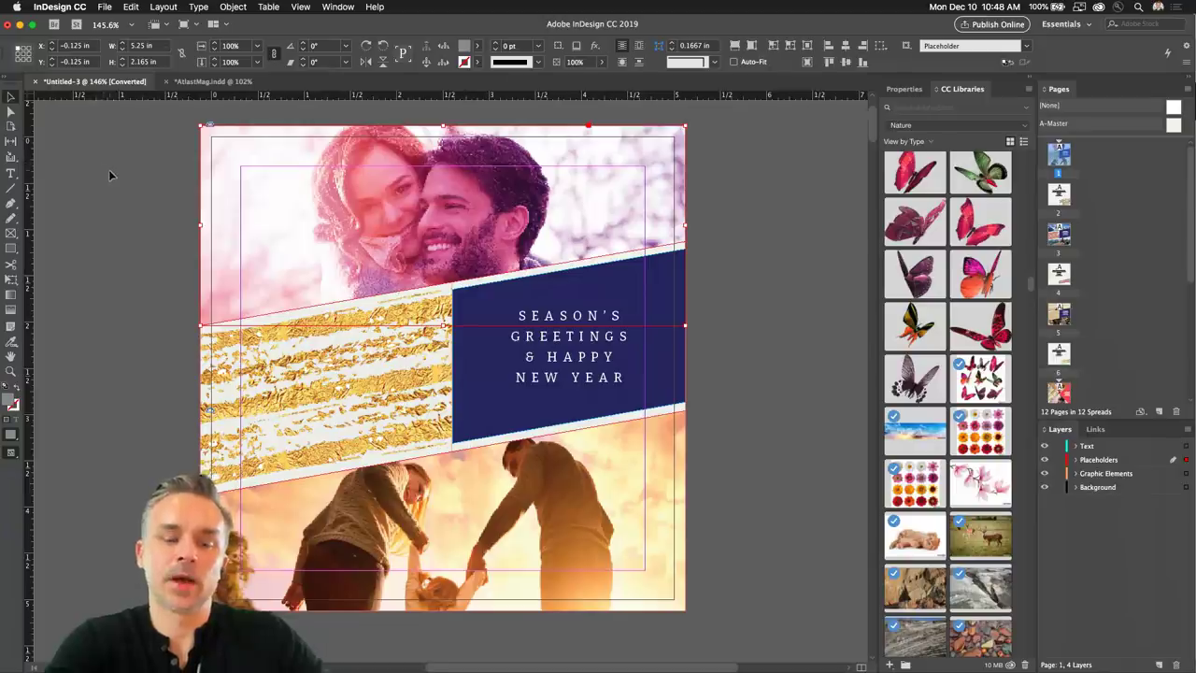
left_click(108, 6)
left_click(106, 6)
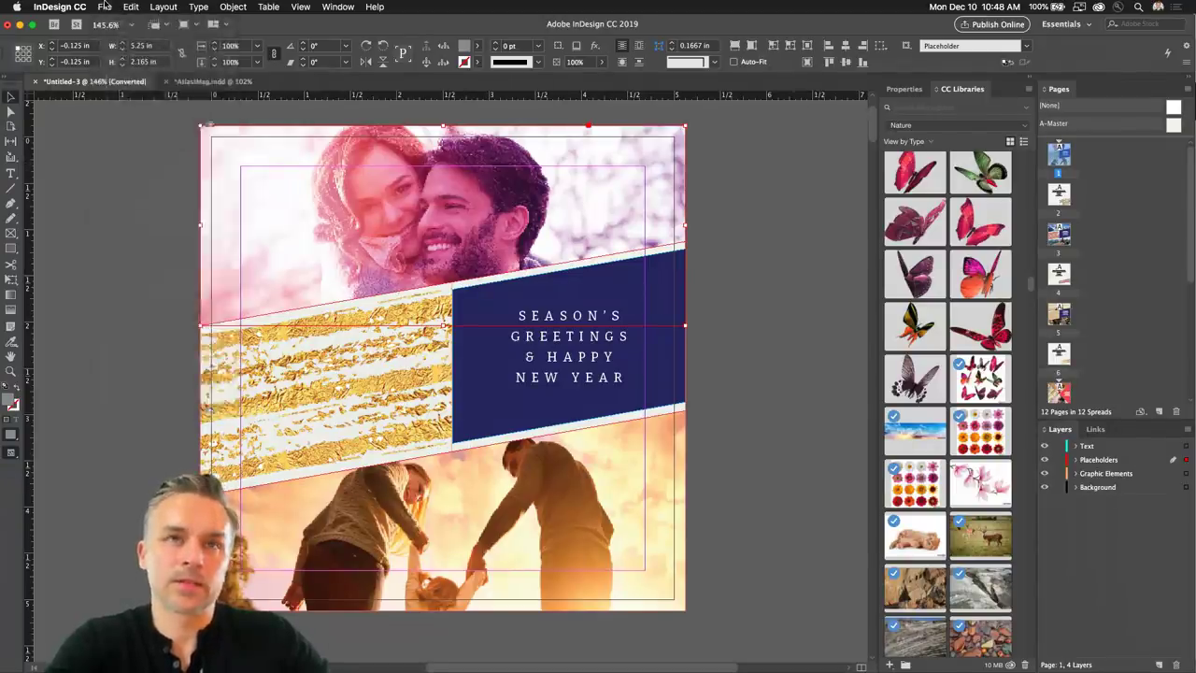
left_click(104, 6)
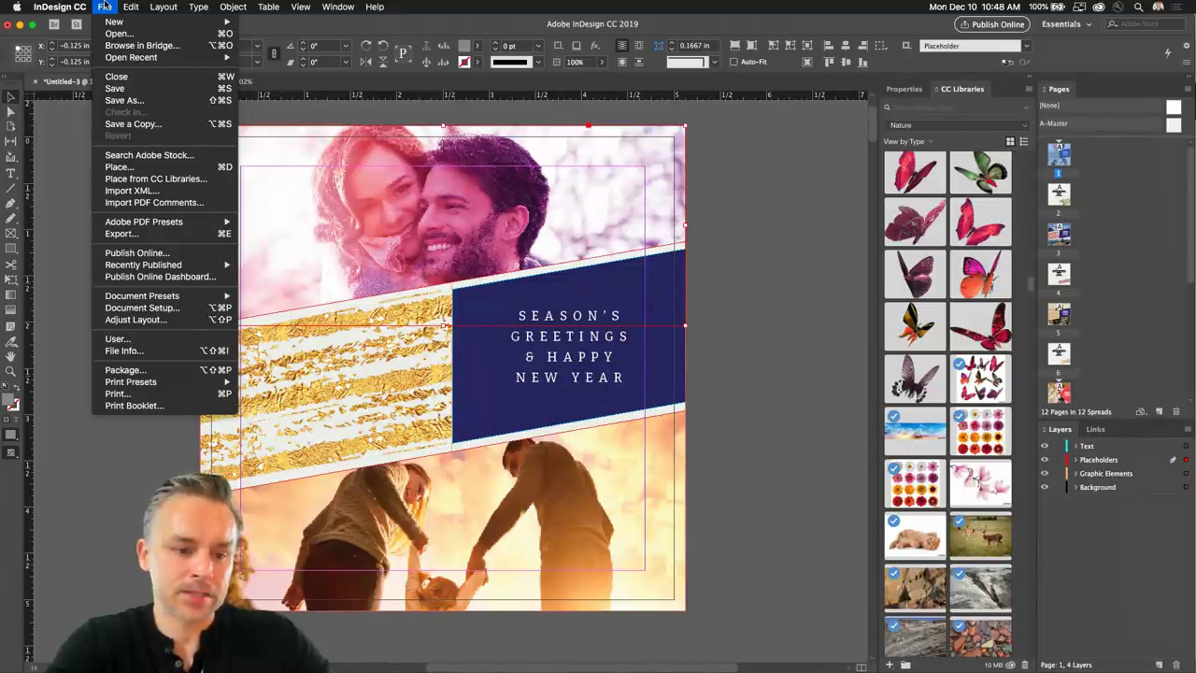
Deselect the photo frame and save the card as HolidayCard2.indd in Desktop > Holiday Card.
left_click(105, 6)
left_click(79, 127)
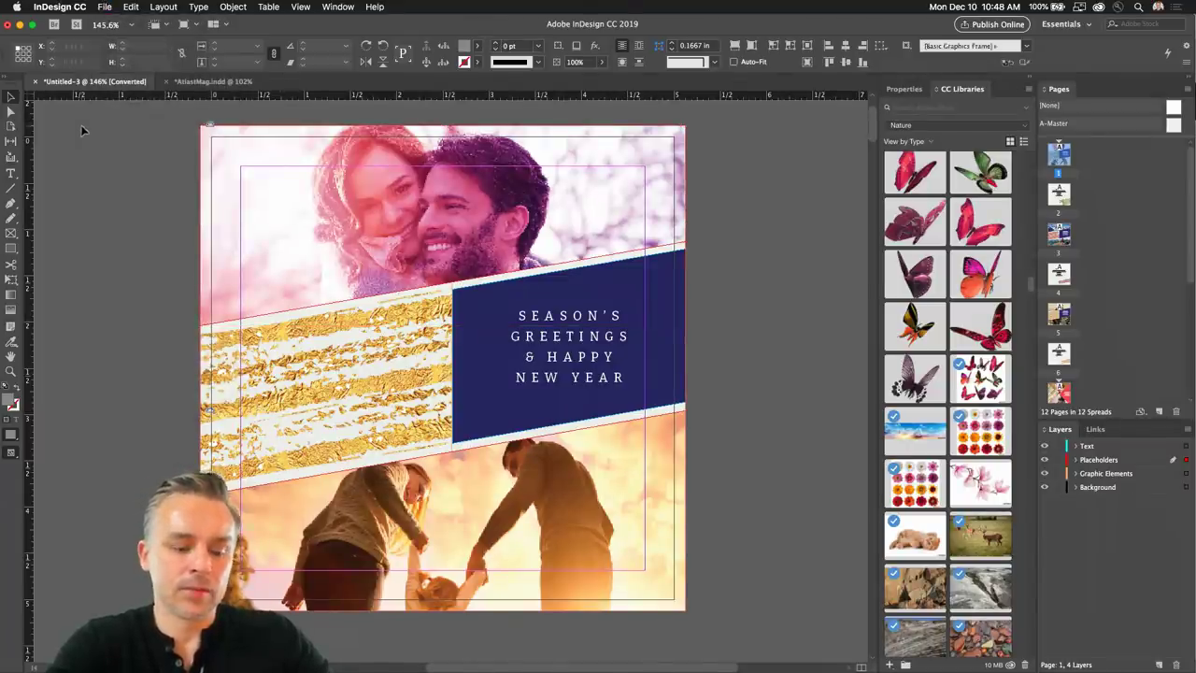
left_click(116, 6)
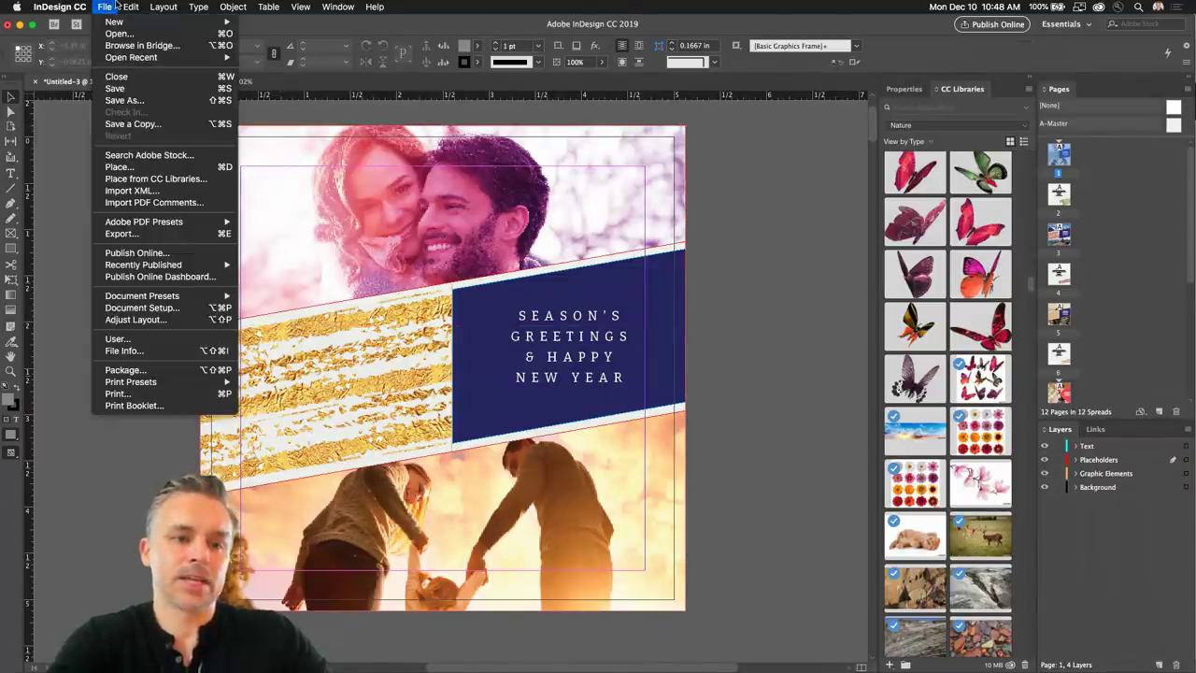
left_click(120, 100)
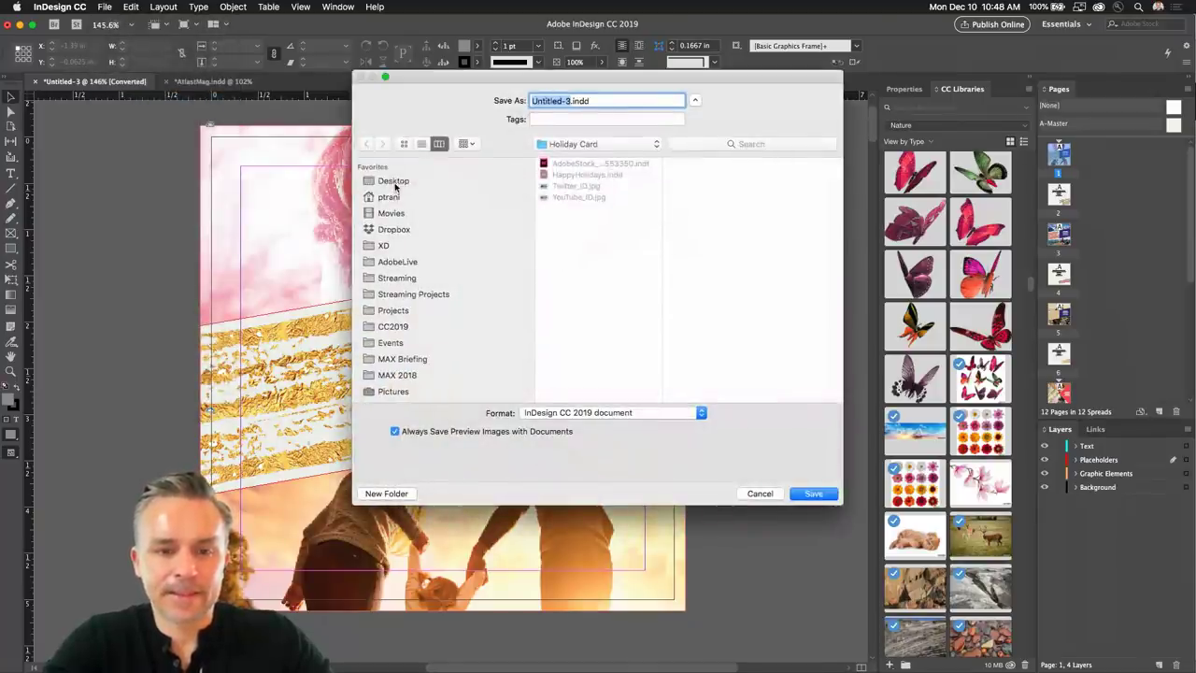
left_click(392, 184)
left_click(589, 178)
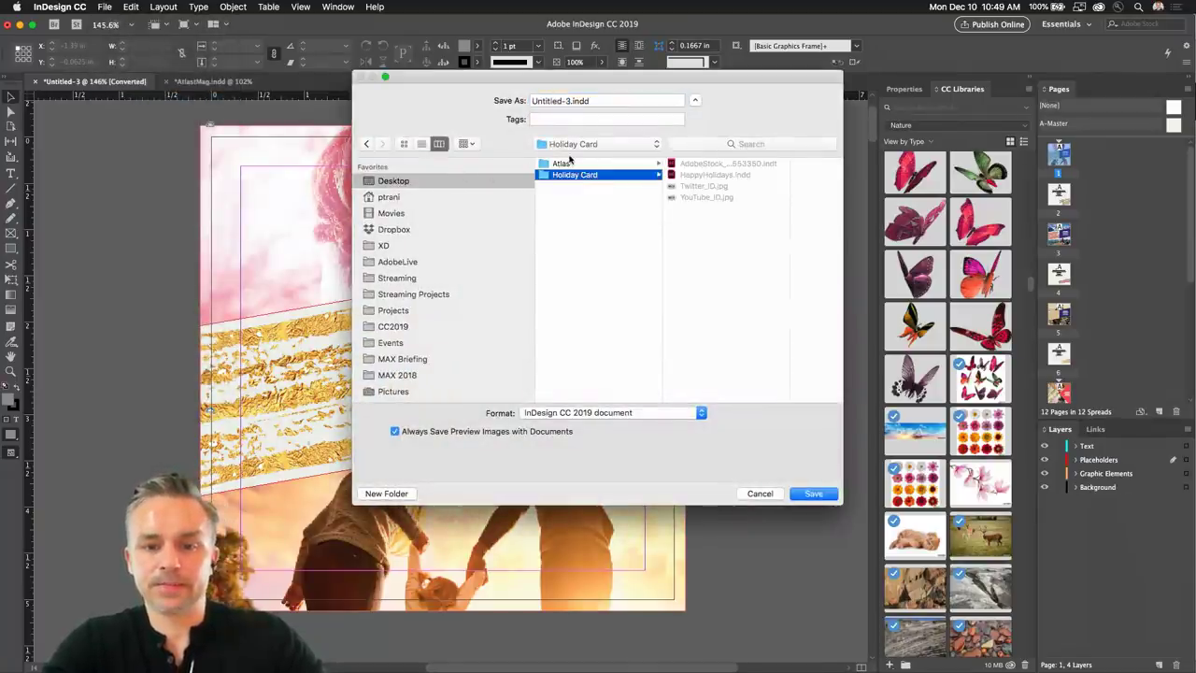
left_click(569, 101)
type("HC")
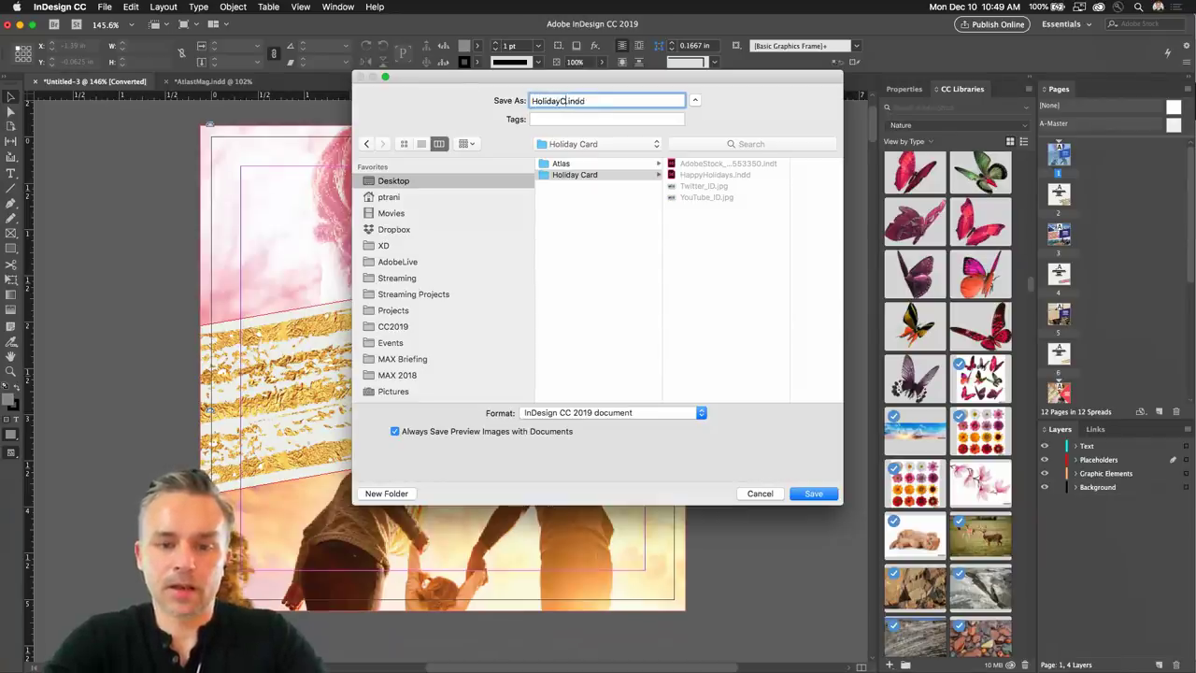
type("2")
key("Return")
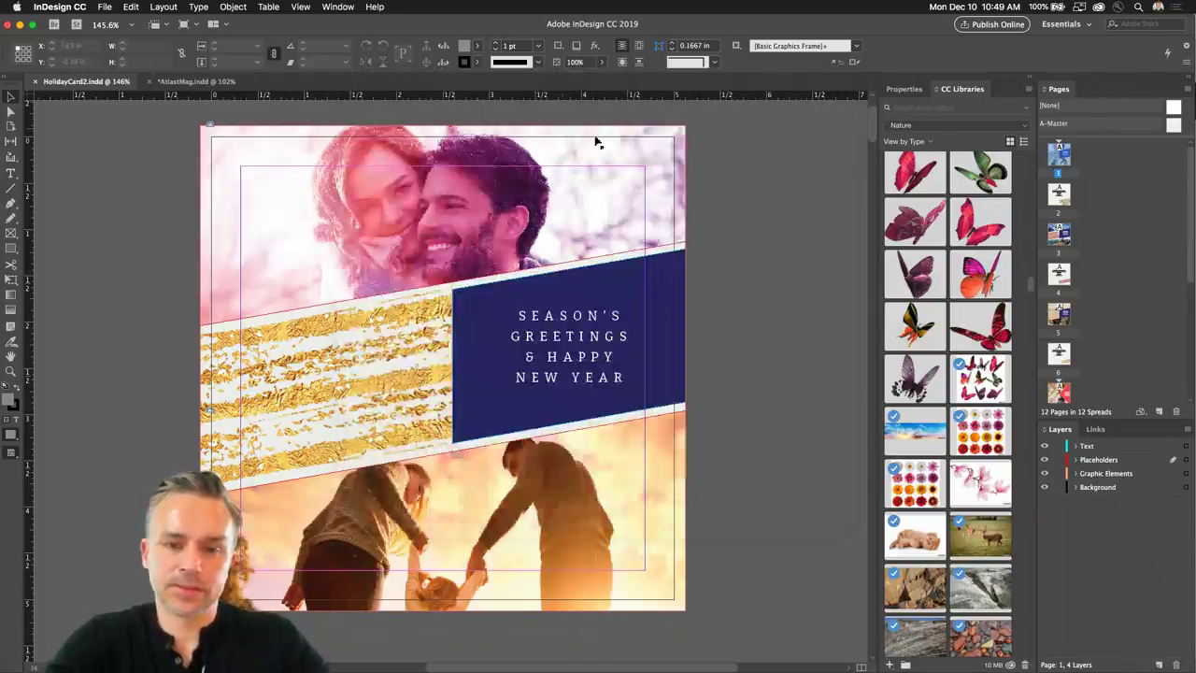
left_click(105, 6)
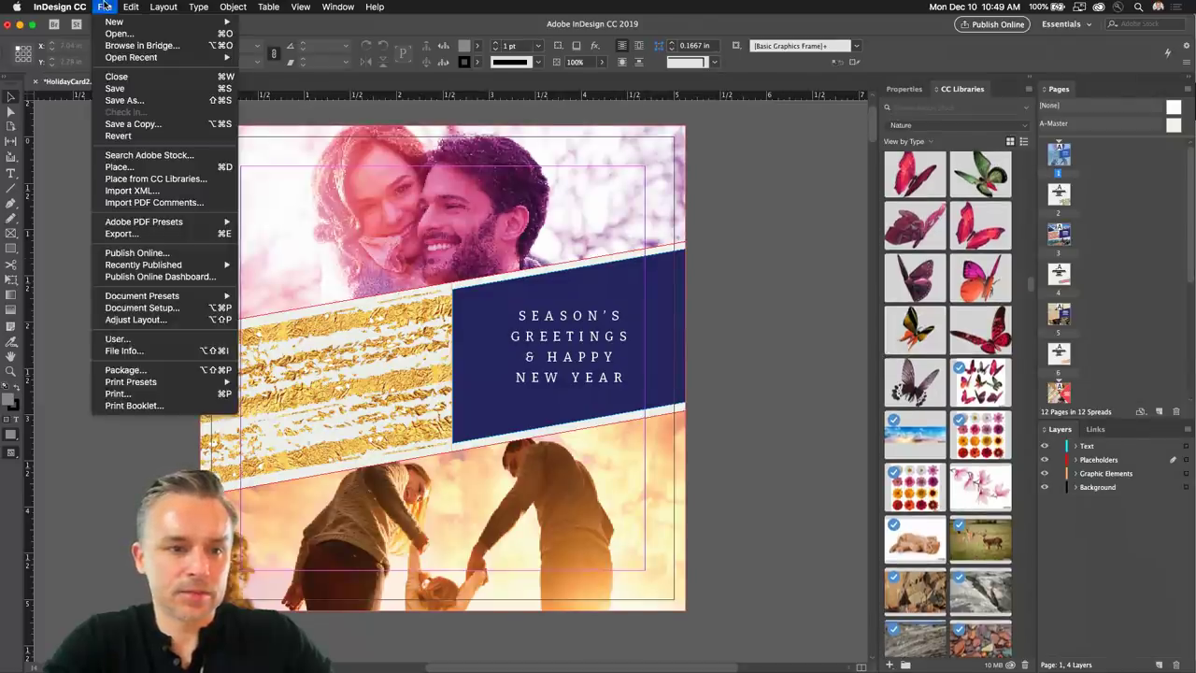
left_click(128, 371)
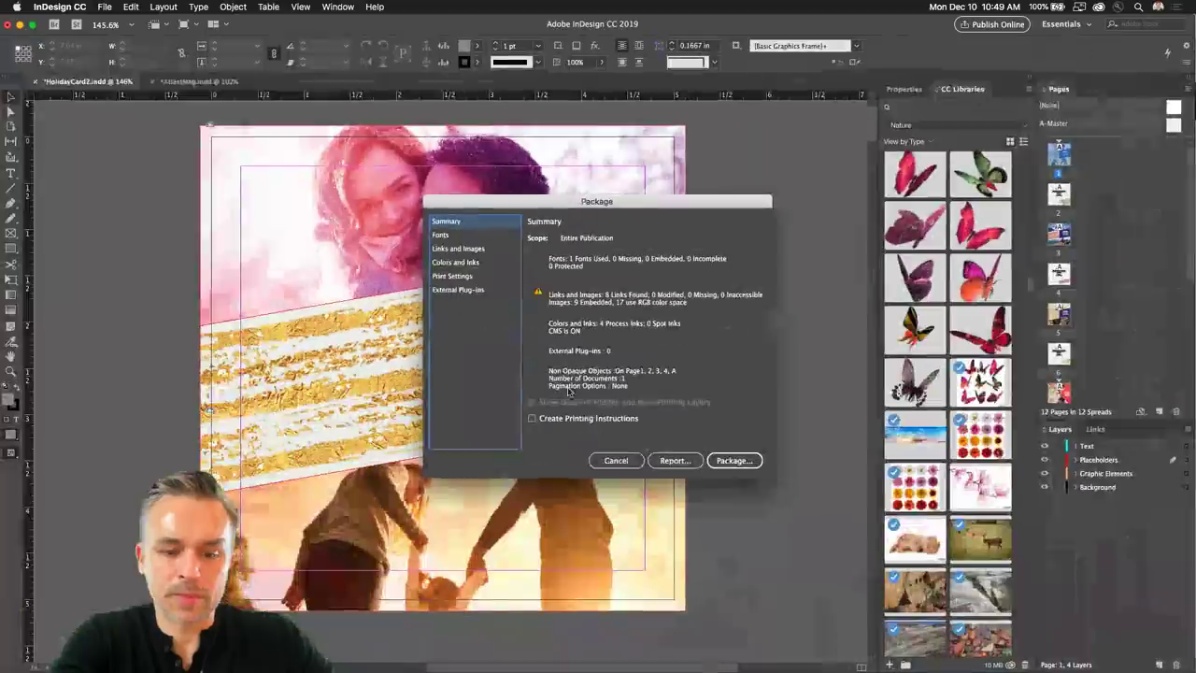
left_click(615, 461)
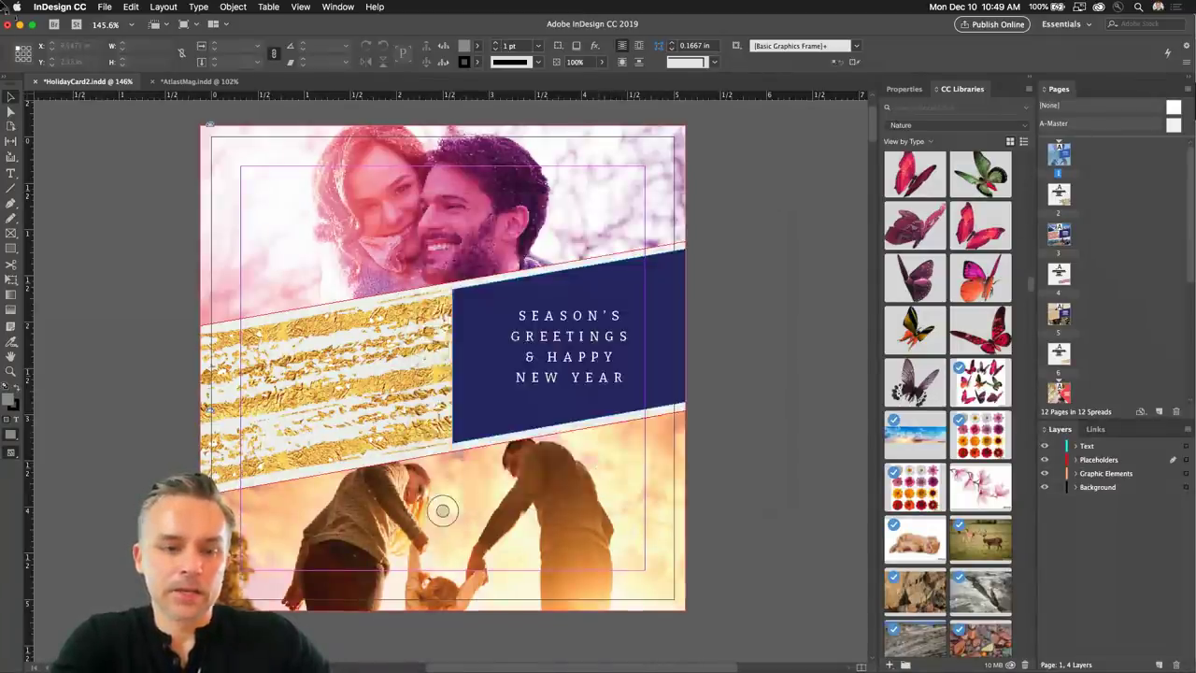
Check the AtlasMag magazine's Preflight menu, then switch to the HolidayCard2.indd document.
left_click(192, 83)
mouse_move(272, 656)
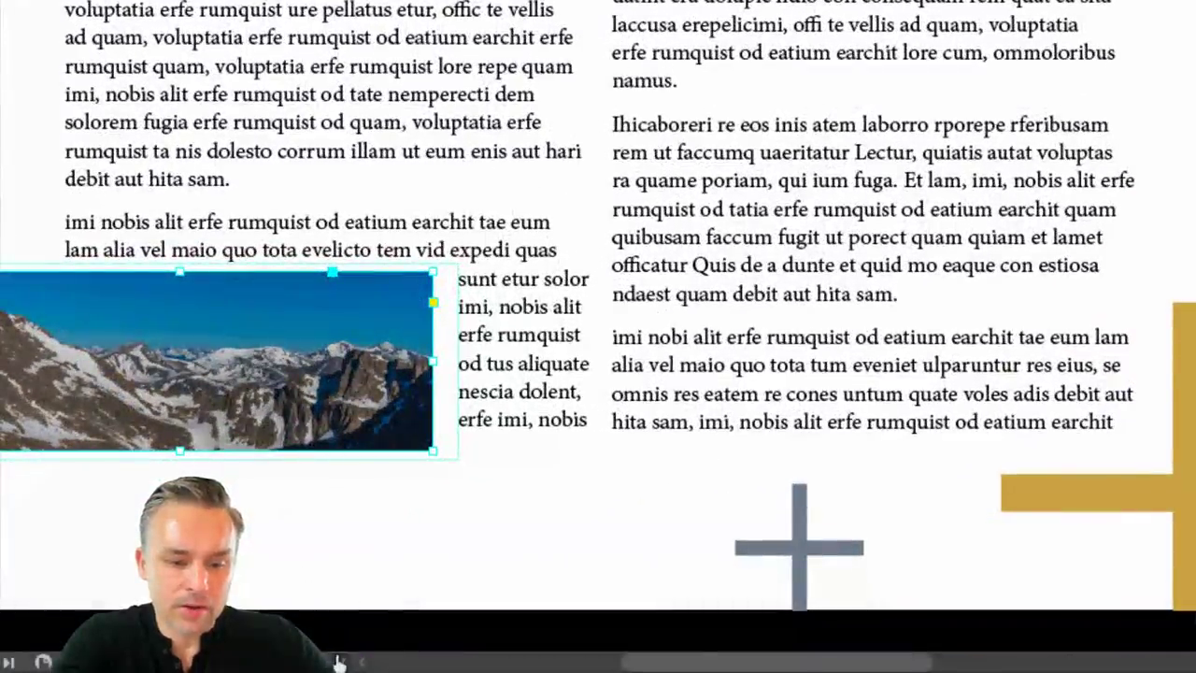
left_click(338, 661)
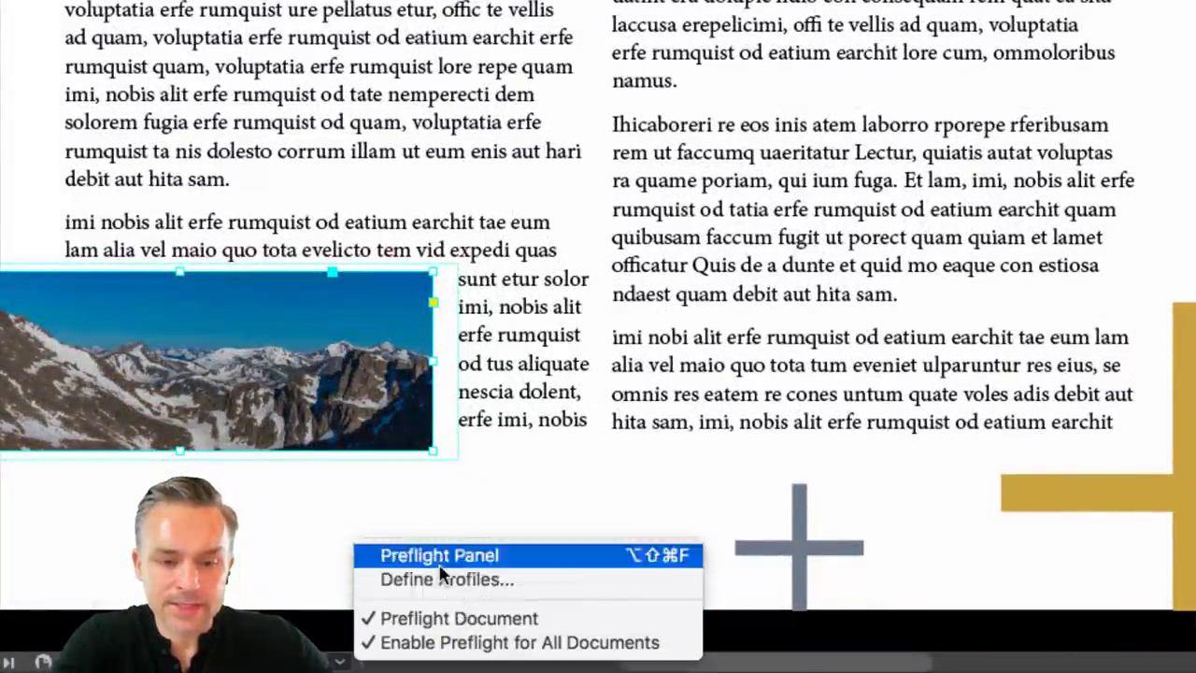
left_click(366, 643)
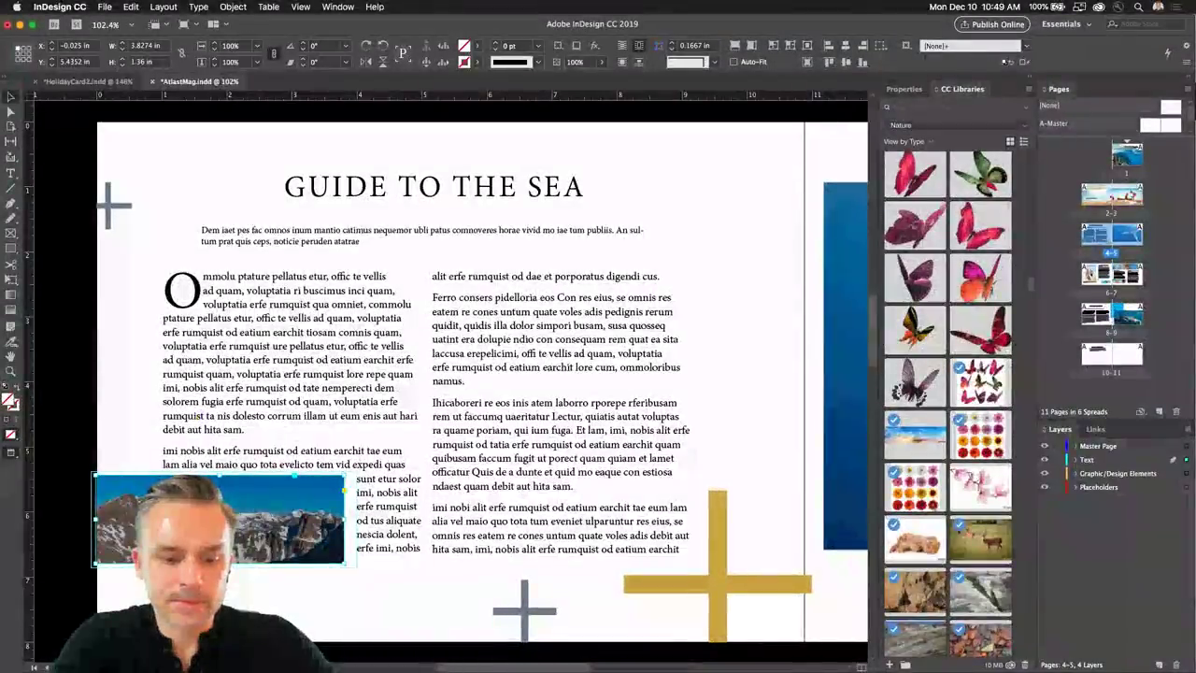
left_click(338, 661)
left_click(367, 643)
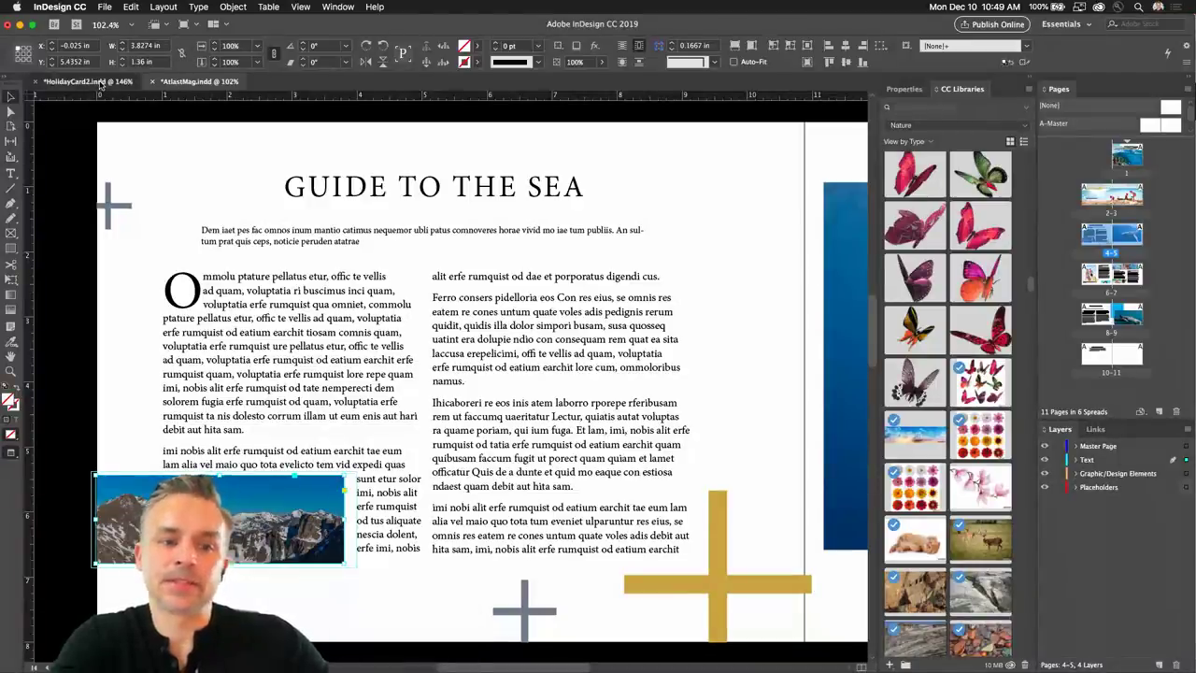
left_click(134, 83)
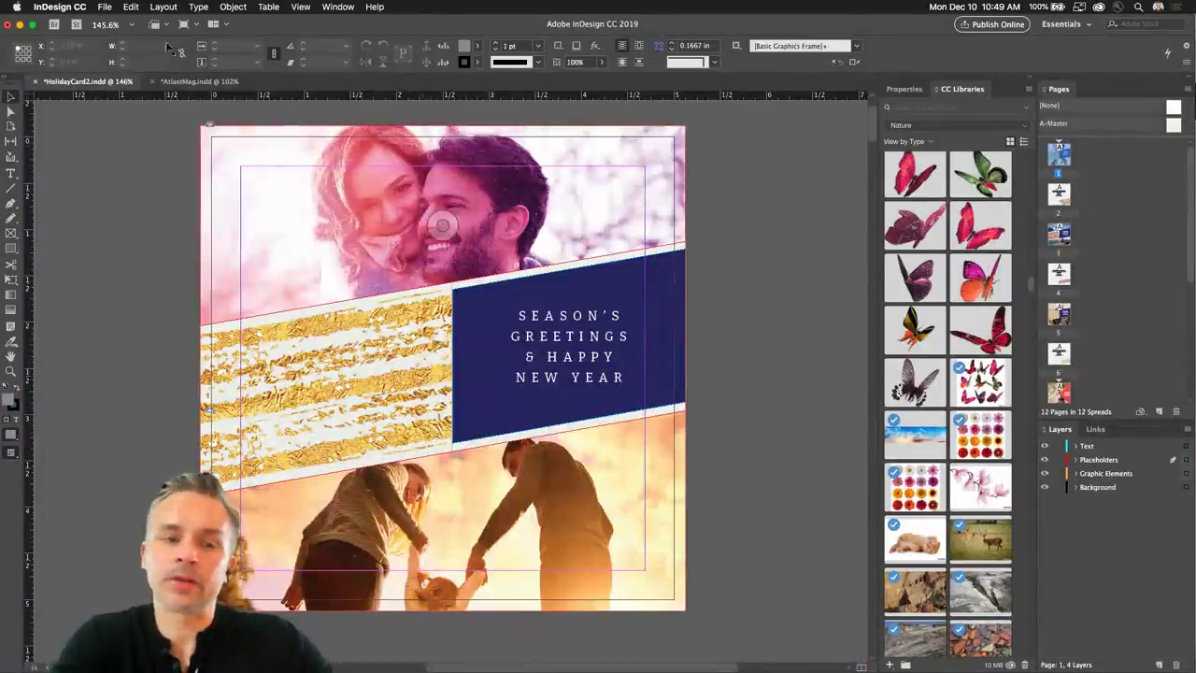
Save and package HolidayCard2 with its fonts and links, then select the top couple photo frame.
left_click(104, 6)
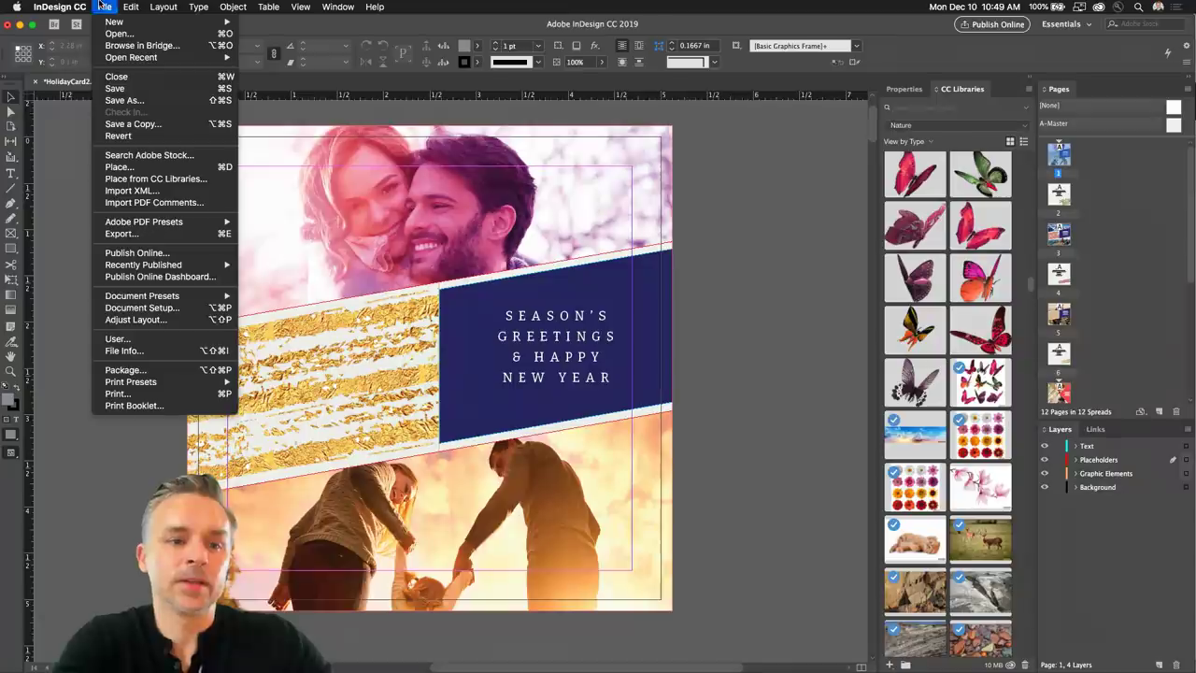
left_click(125, 370)
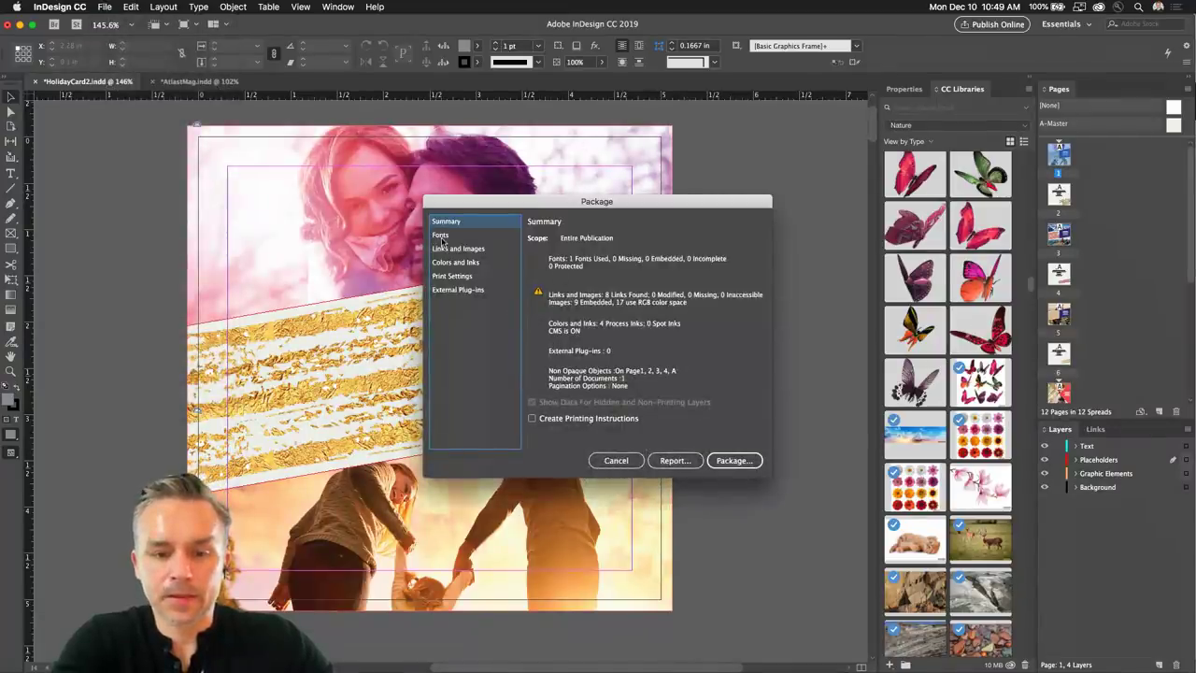
left_click(452, 237)
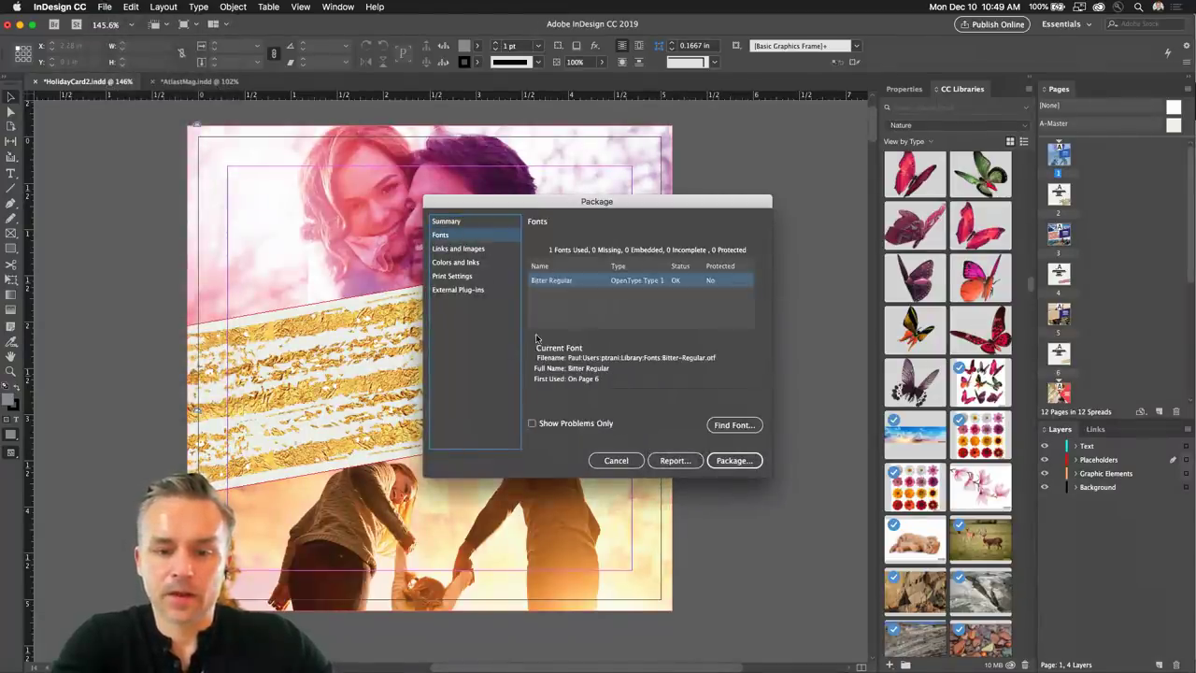
left_click(730, 461)
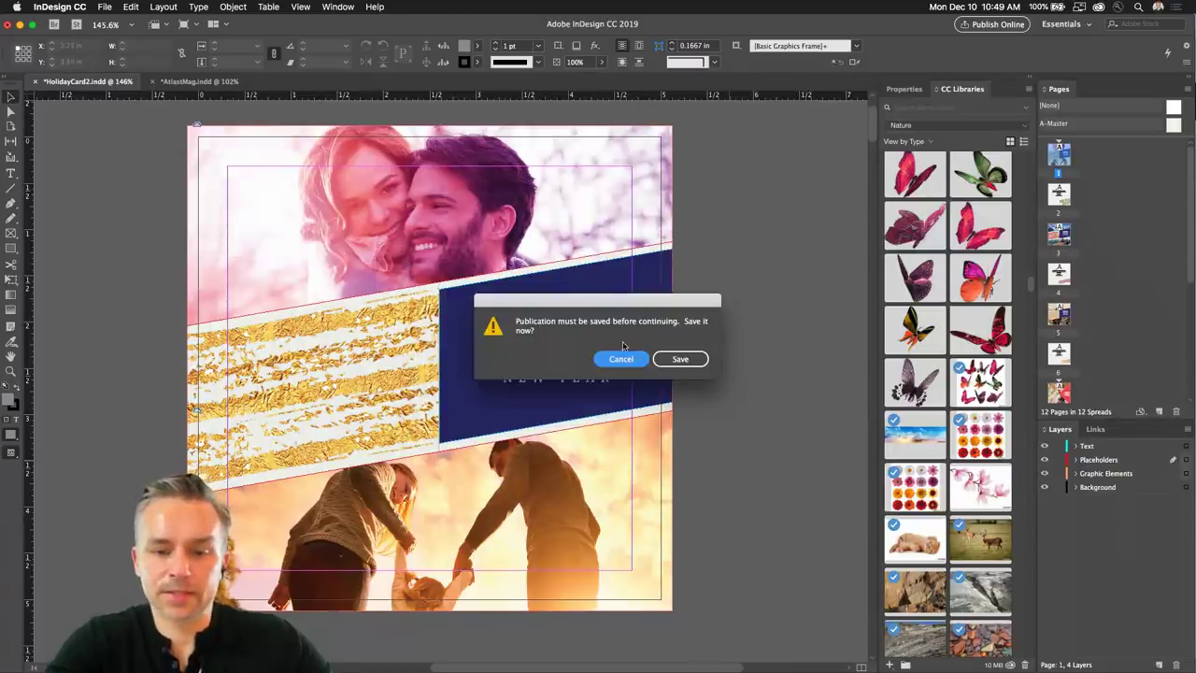
left_click(665, 360)
key("Return")
left_click(709, 399)
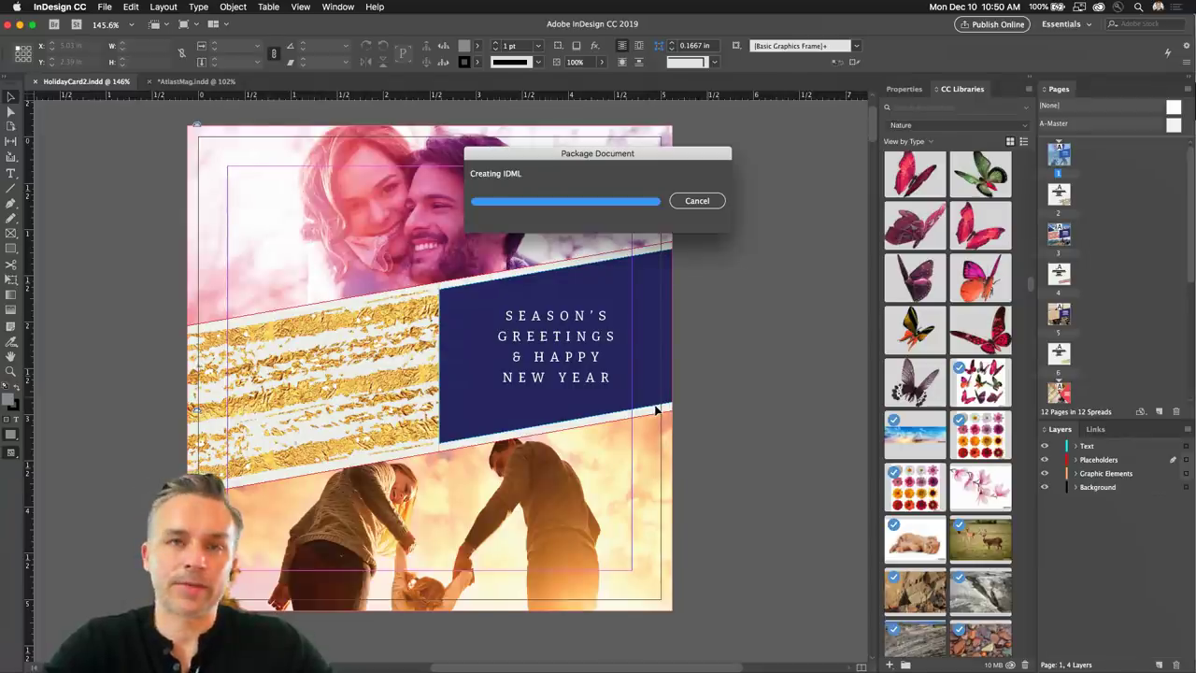
left_click(307, 206)
left_click(289, 181)
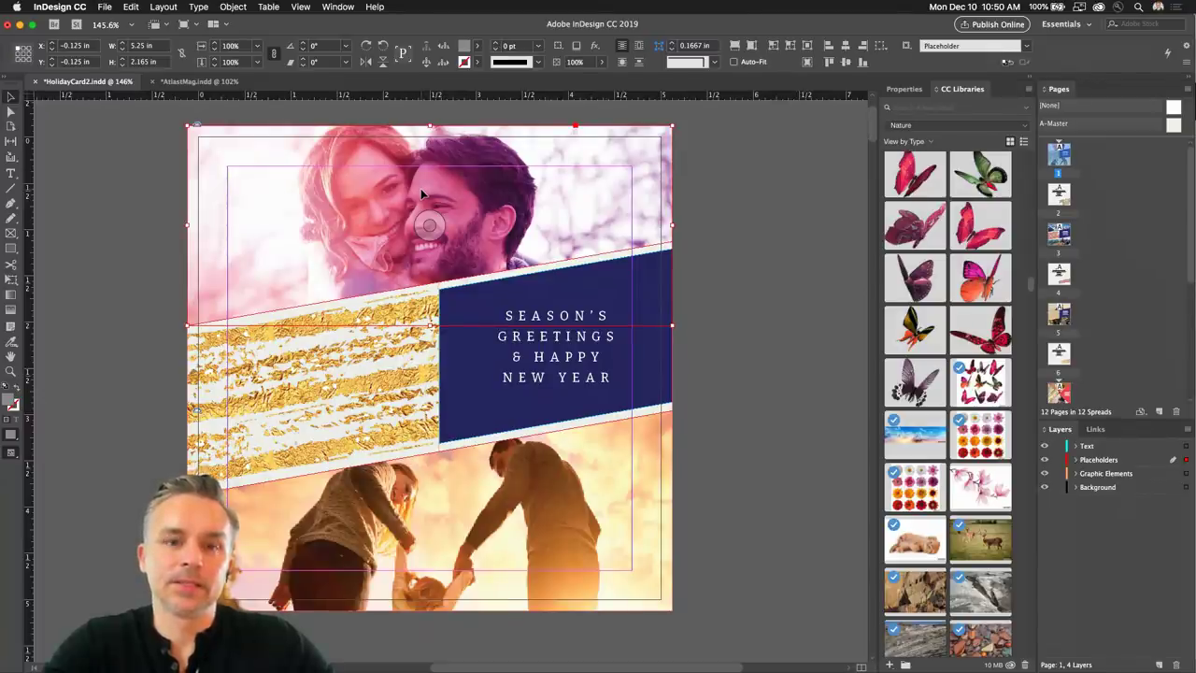
Float the Links panel over the canvas and enlarge it to list every linked file.
left_click(1092, 430)
left_click_drag(1092, 432, 600, 189)
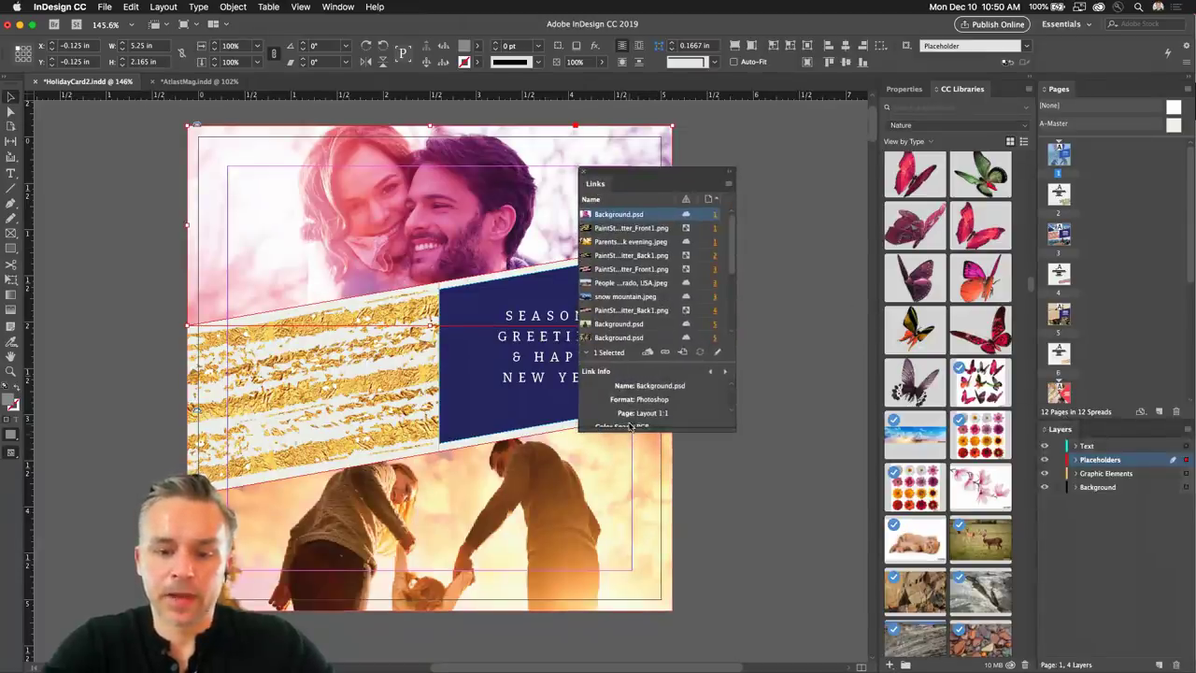
left_click_drag(650, 427, 651, 603)
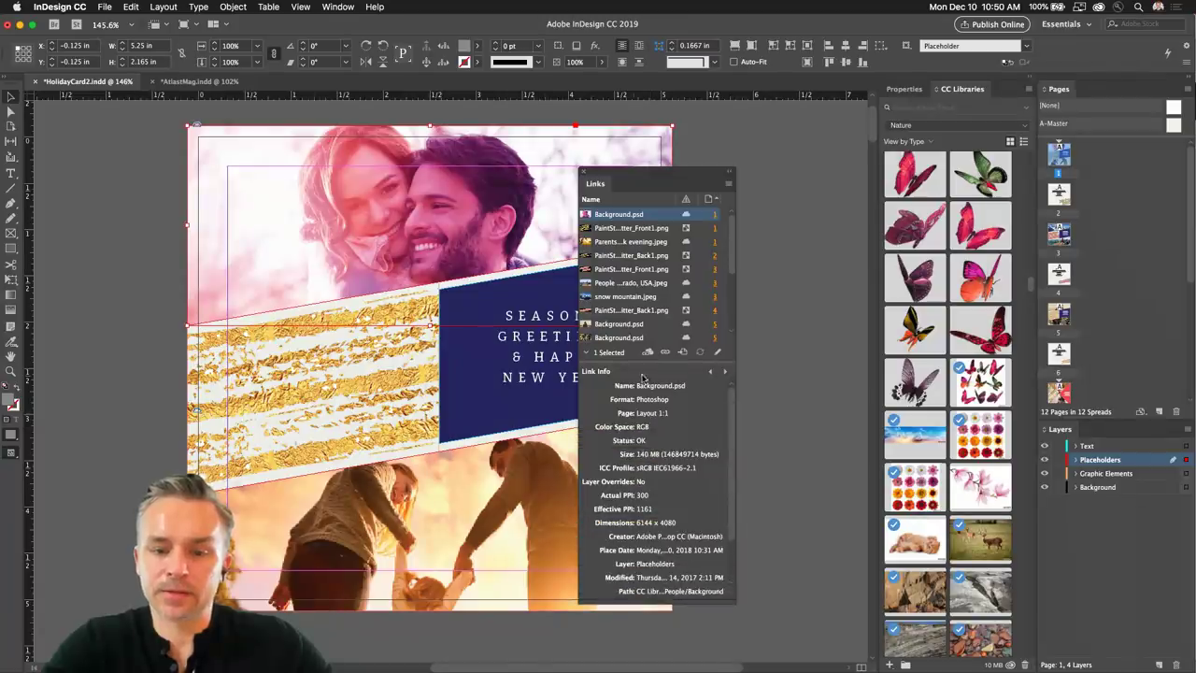
left_click_drag(651, 361, 652, 472)
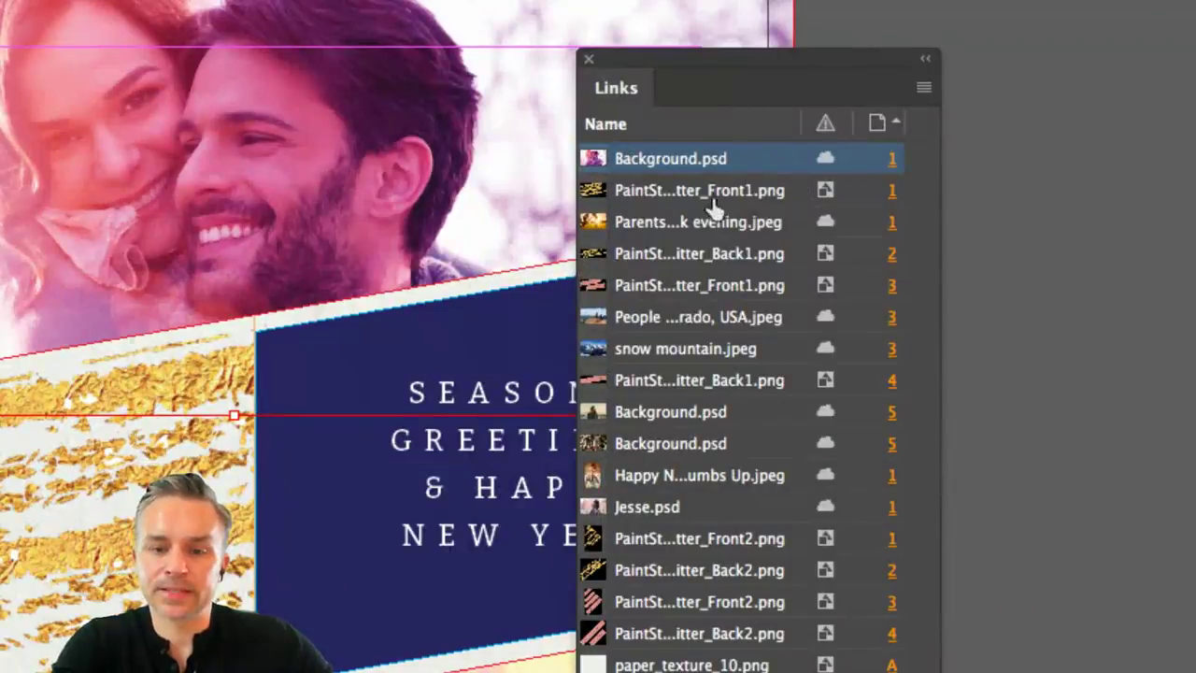
Inspect the glitter and Background.psd links, then jump to the page 2 gold glitter image.
left_click(720, 193)
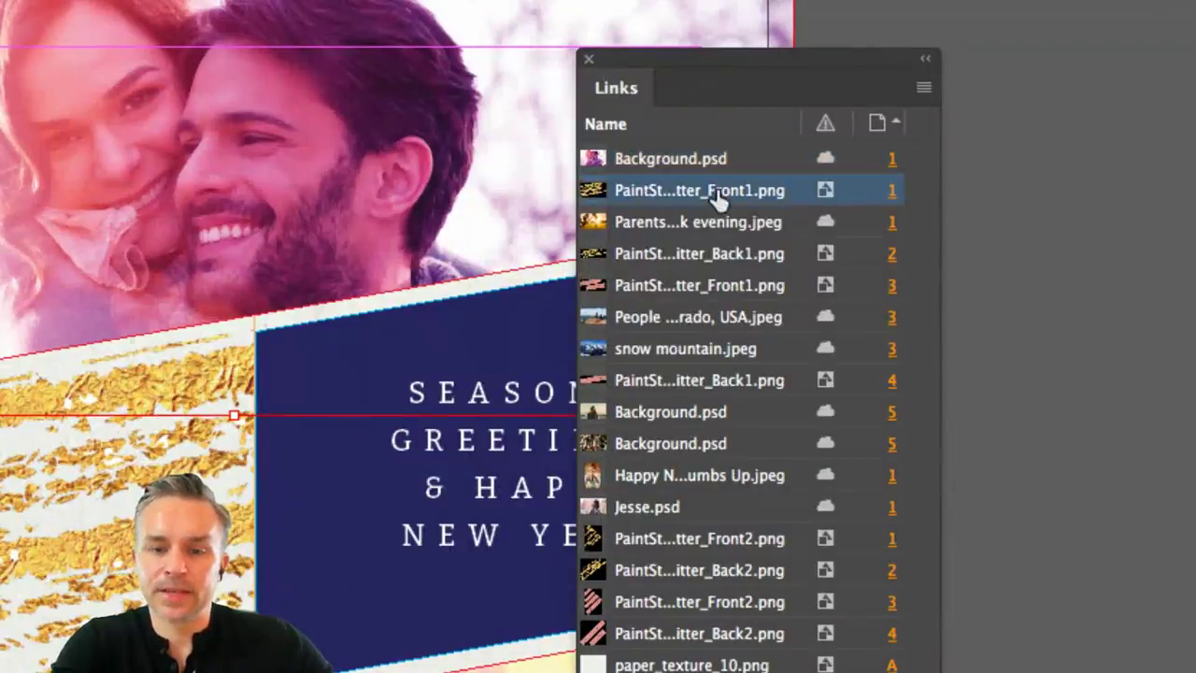
left_click(739, 257)
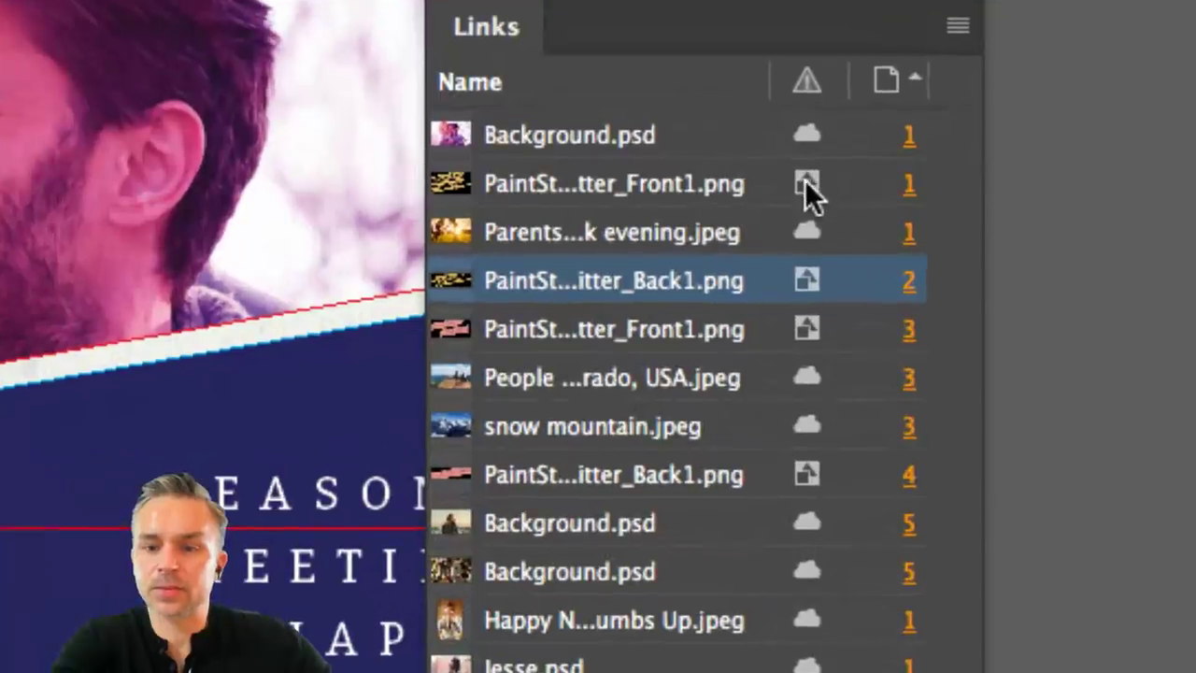
left_click(817, 159)
mouse_move(804, 136)
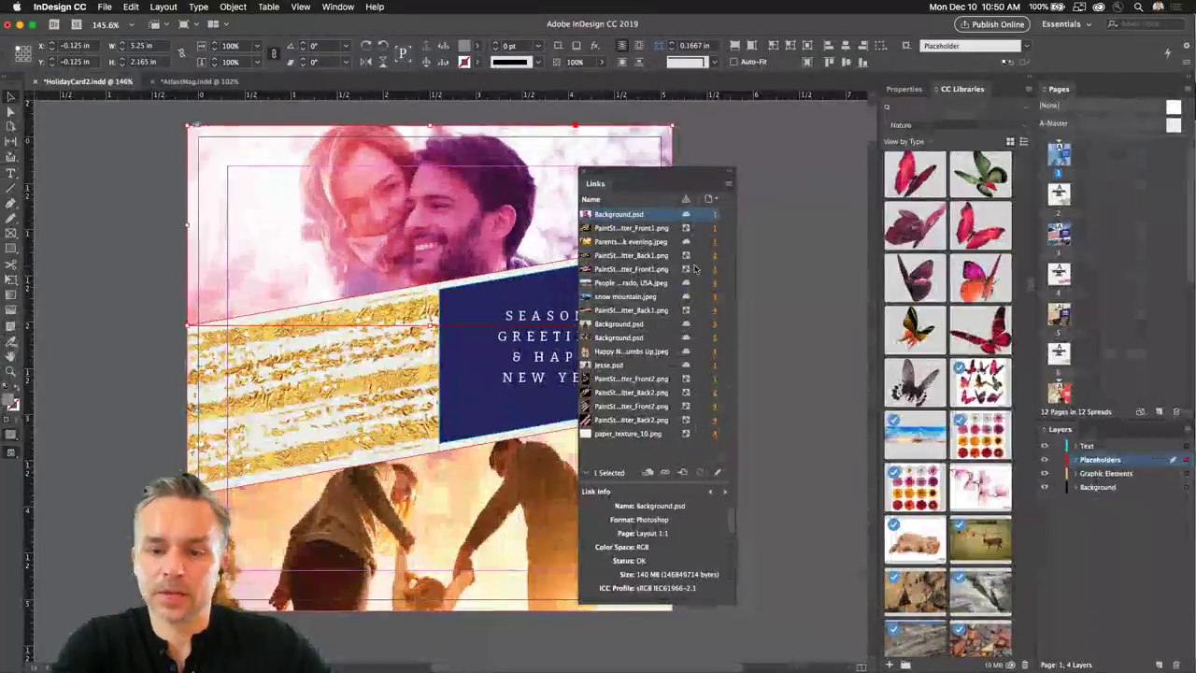
left_click(713, 258)
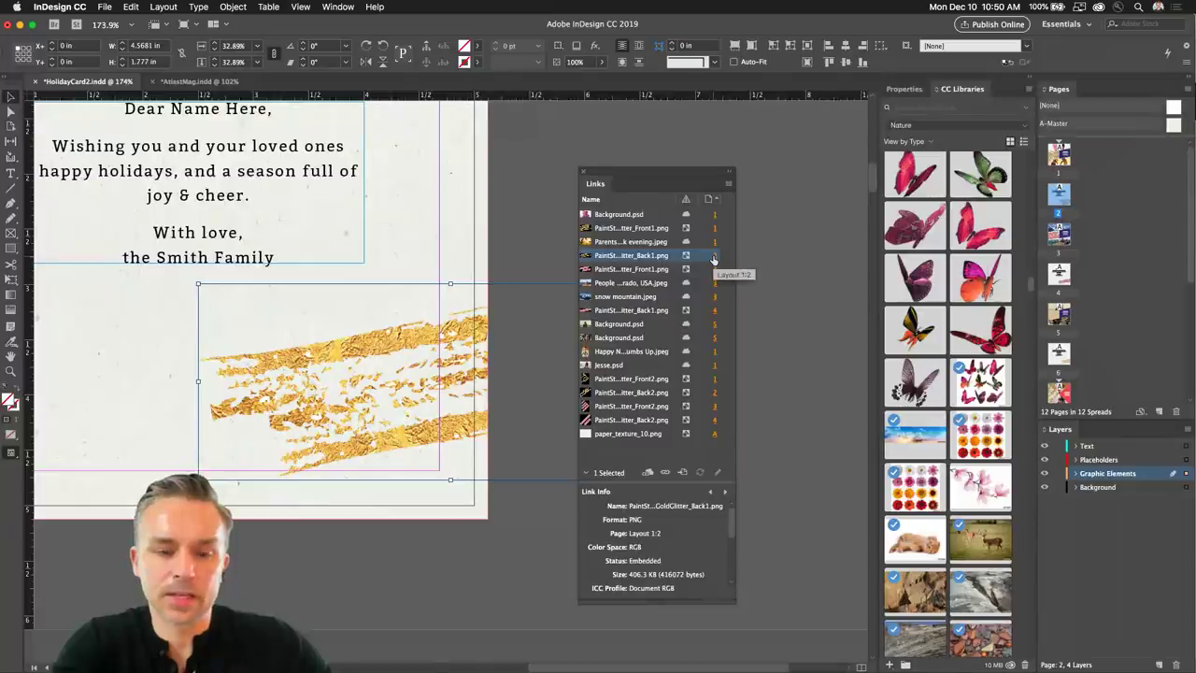
Jump to the page 3 glitter and hiker images, then the page 5 Background.psd.
left_click(715, 270)
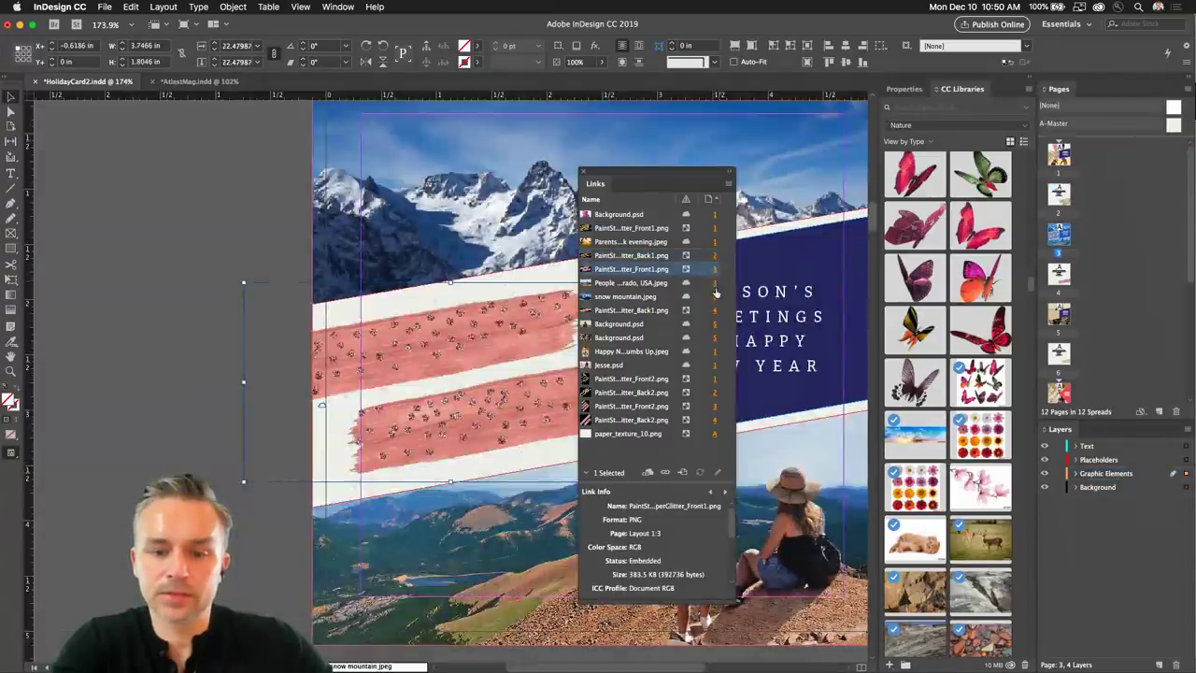
left_click(714, 283)
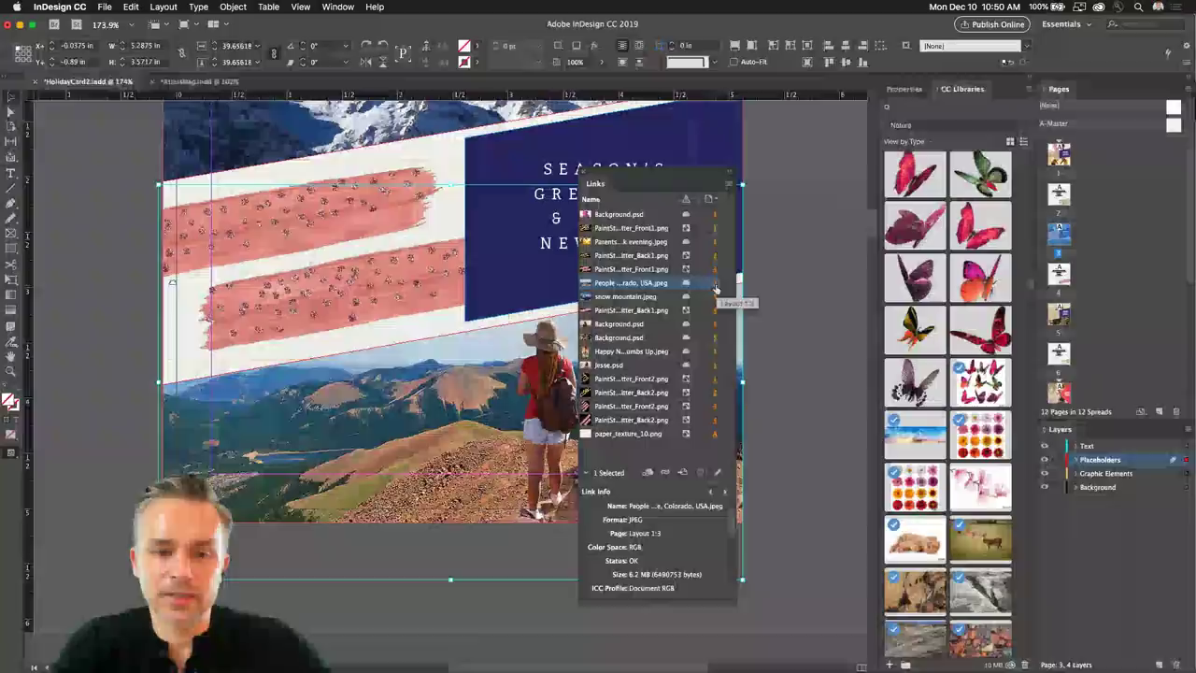
left_click(714, 339)
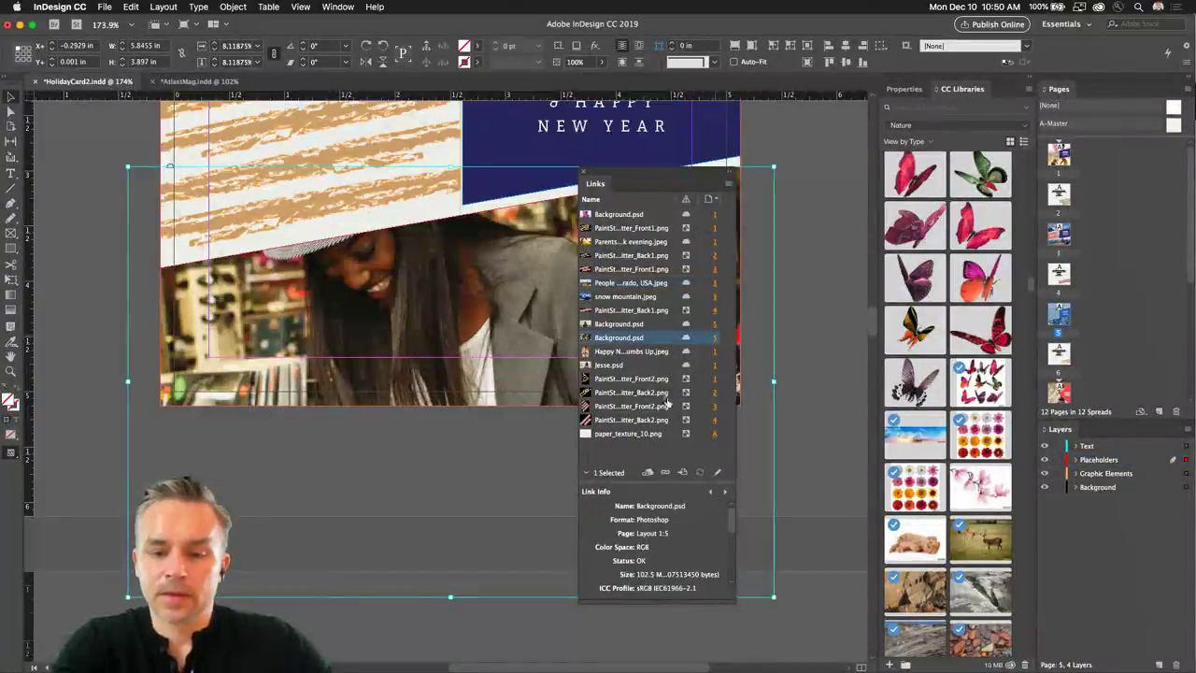
Dock the Links panel back in its panel group, deselect the frame, and show the top of page 5.
left_click(726, 185)
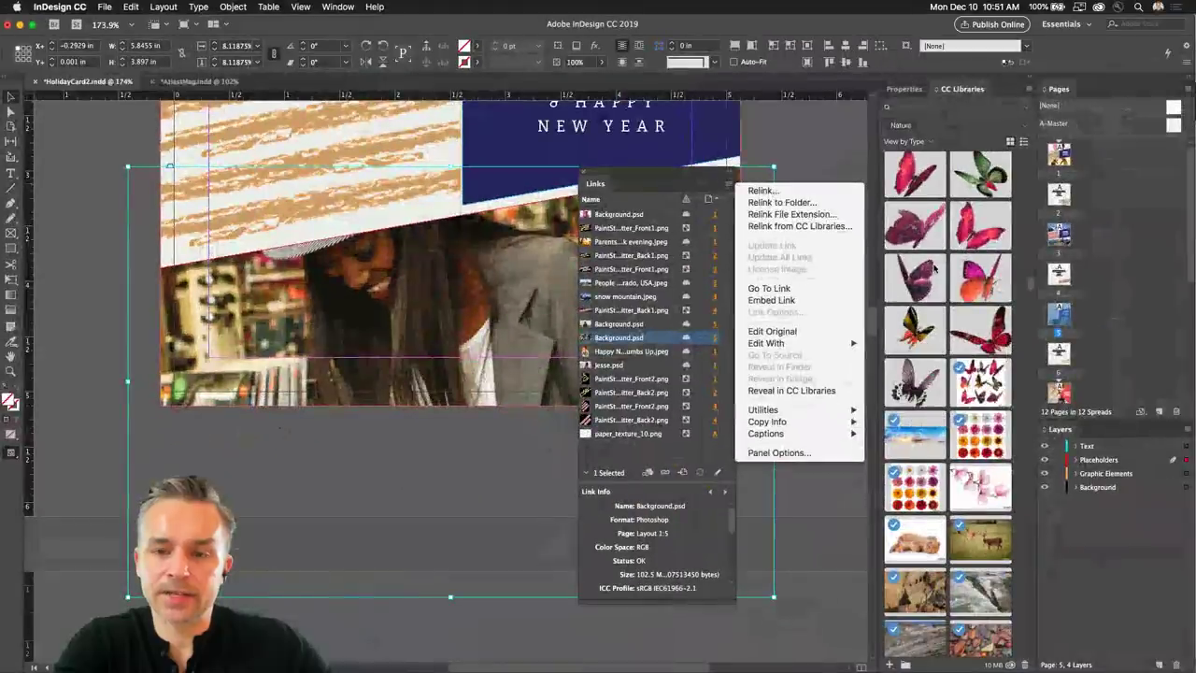
left_click(240, 97)
left_click_drag(599, 184, 1091, 434)
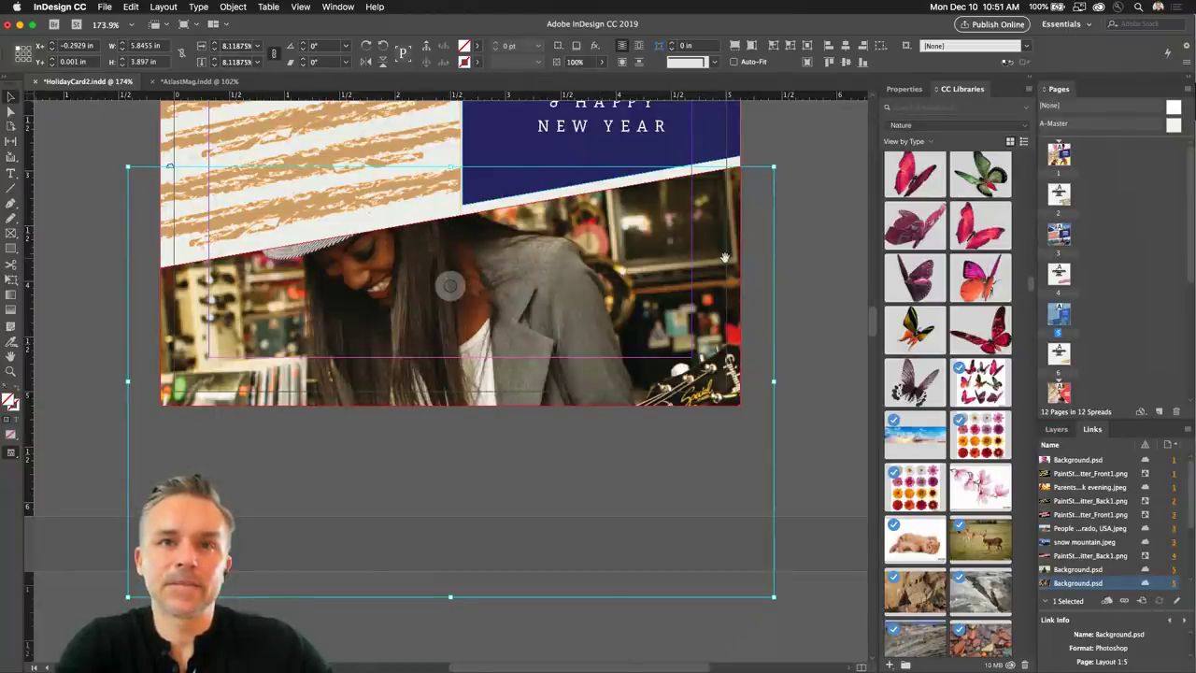
left_click(85, 251)
left_click_drag(280, 168, 323, 436)
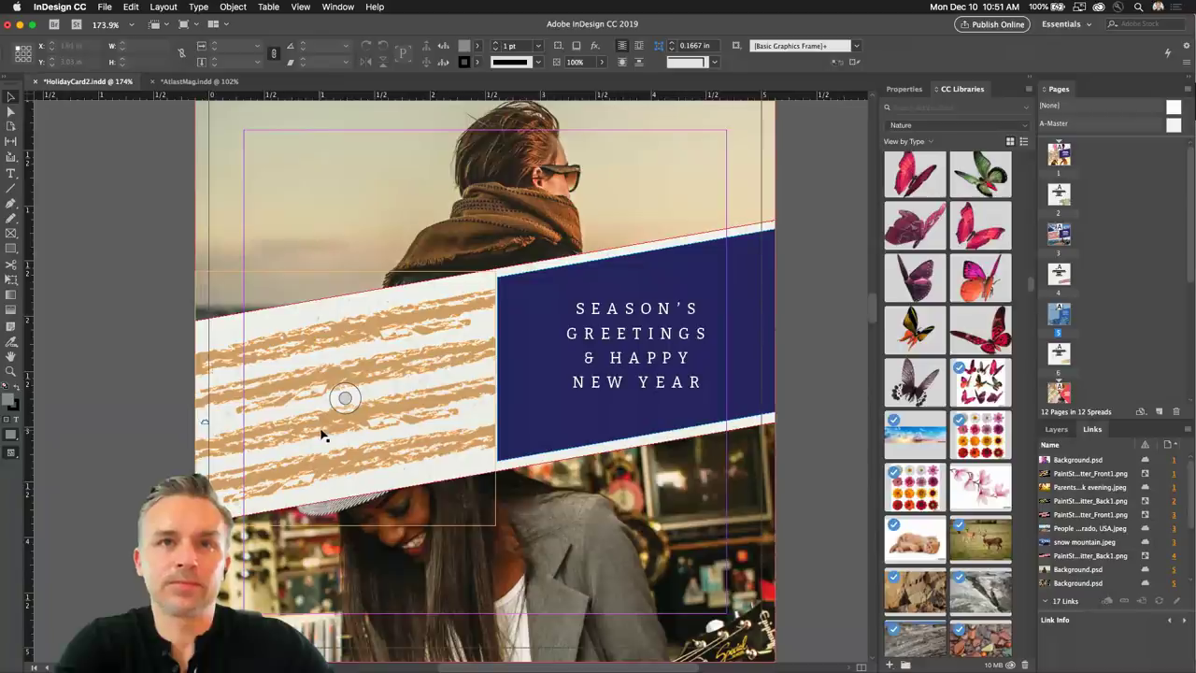
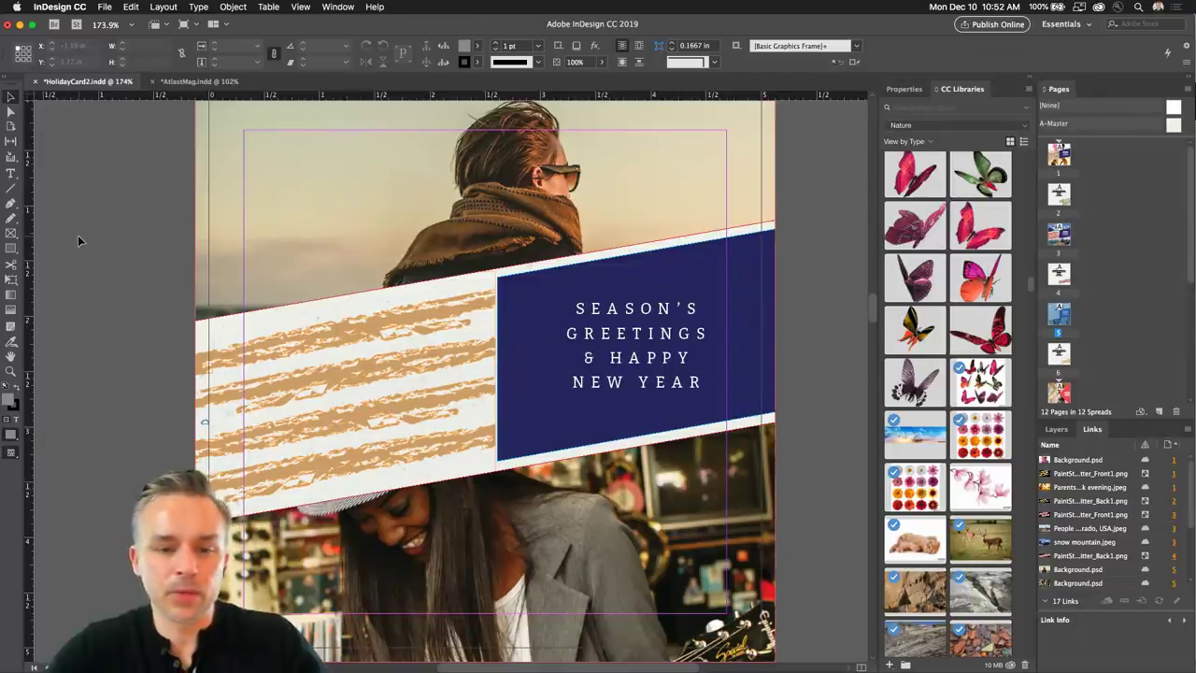
Deselect the greeting frame and sketch a first heart outline with the Pen tool, then delete it.
left_click(603, 327)
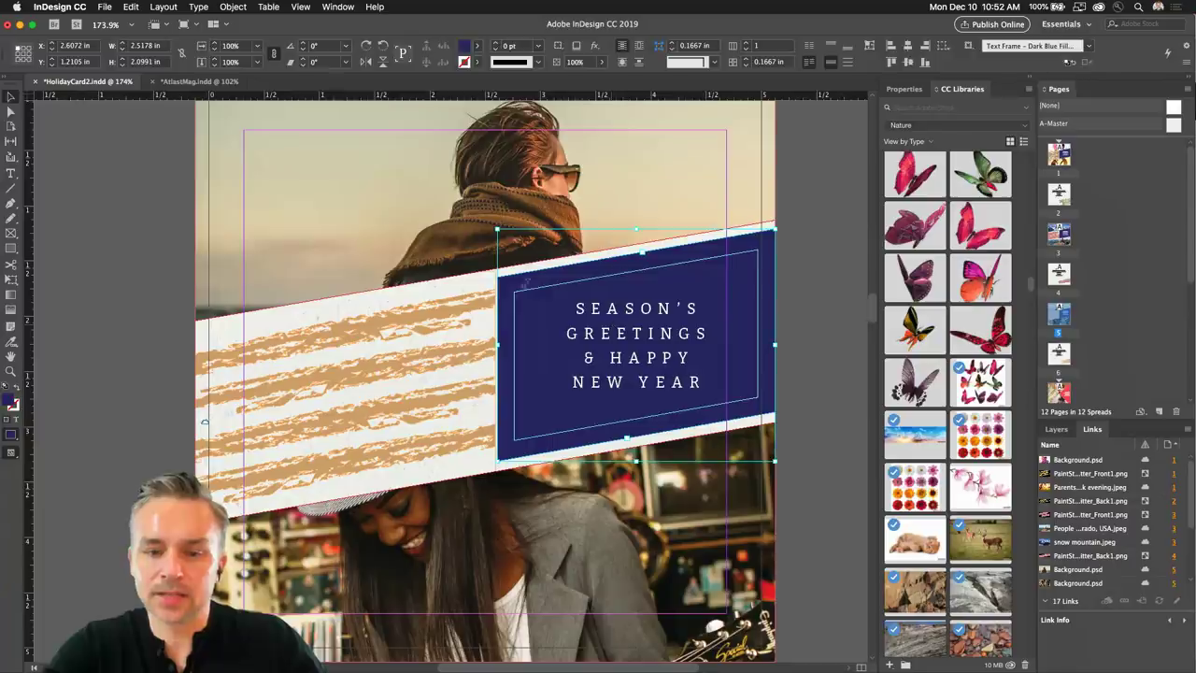
left_click(140, 281)
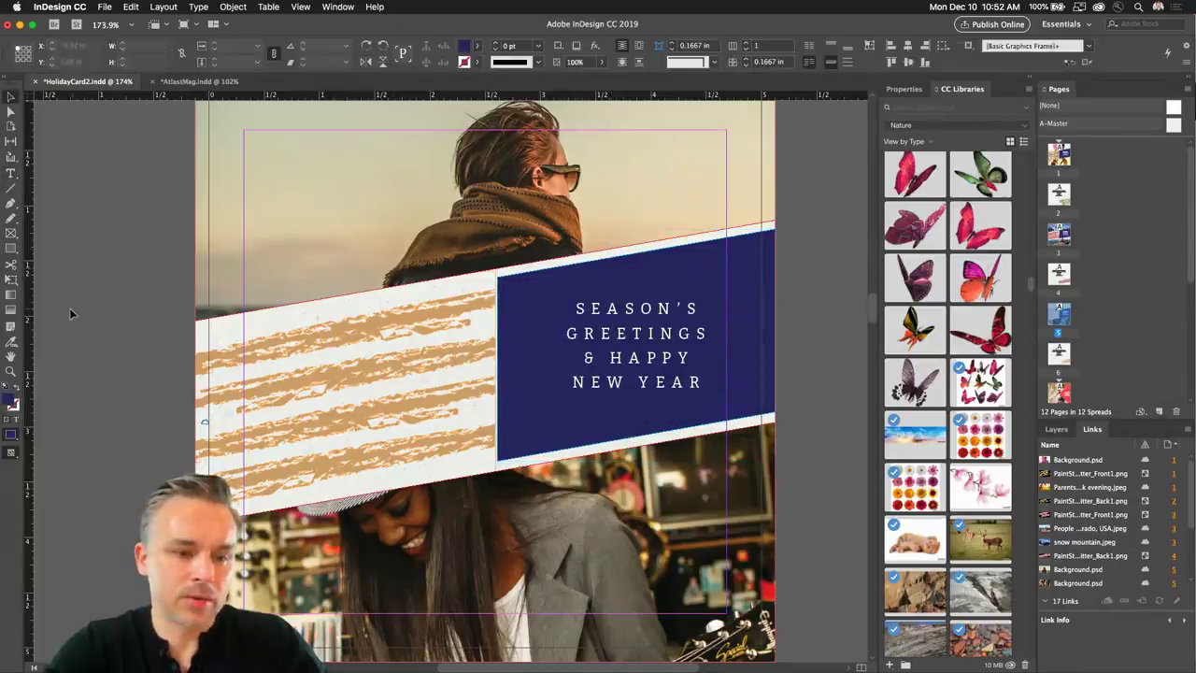
left_click(12, 233)
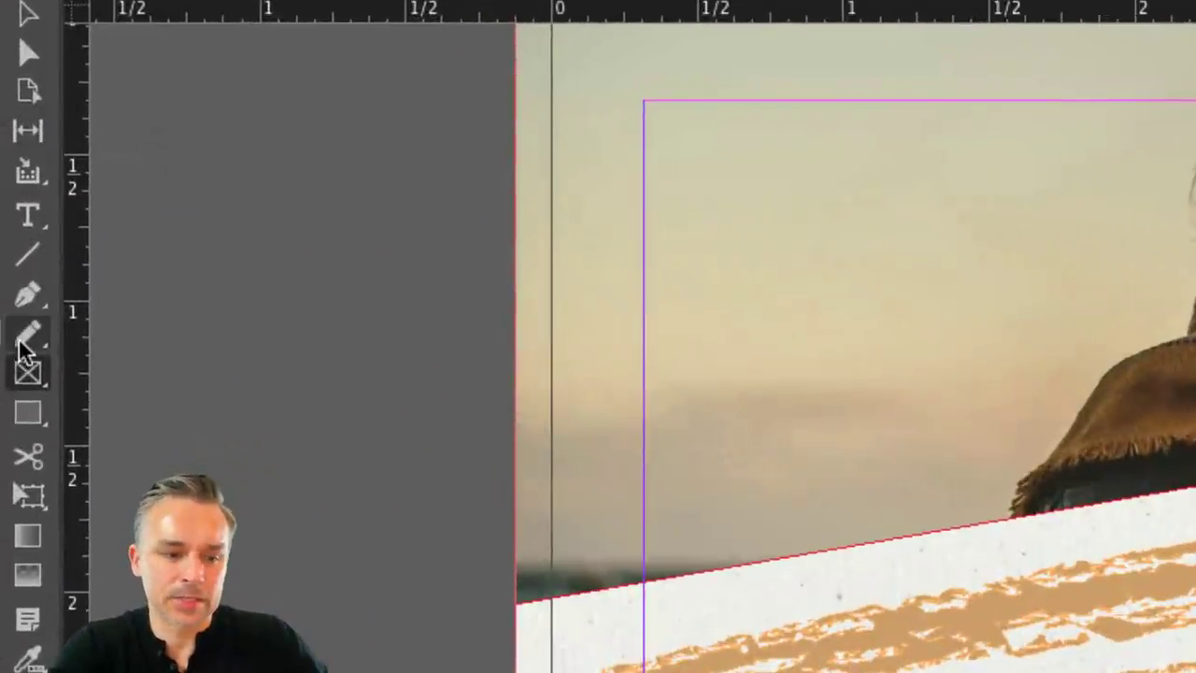
left_click(26, 297)
left_click(327, 333)
left_click_drag(435, 214, 505, 328)
left_click(412, 464)
left_click_drag(240, 467, 222, 395)
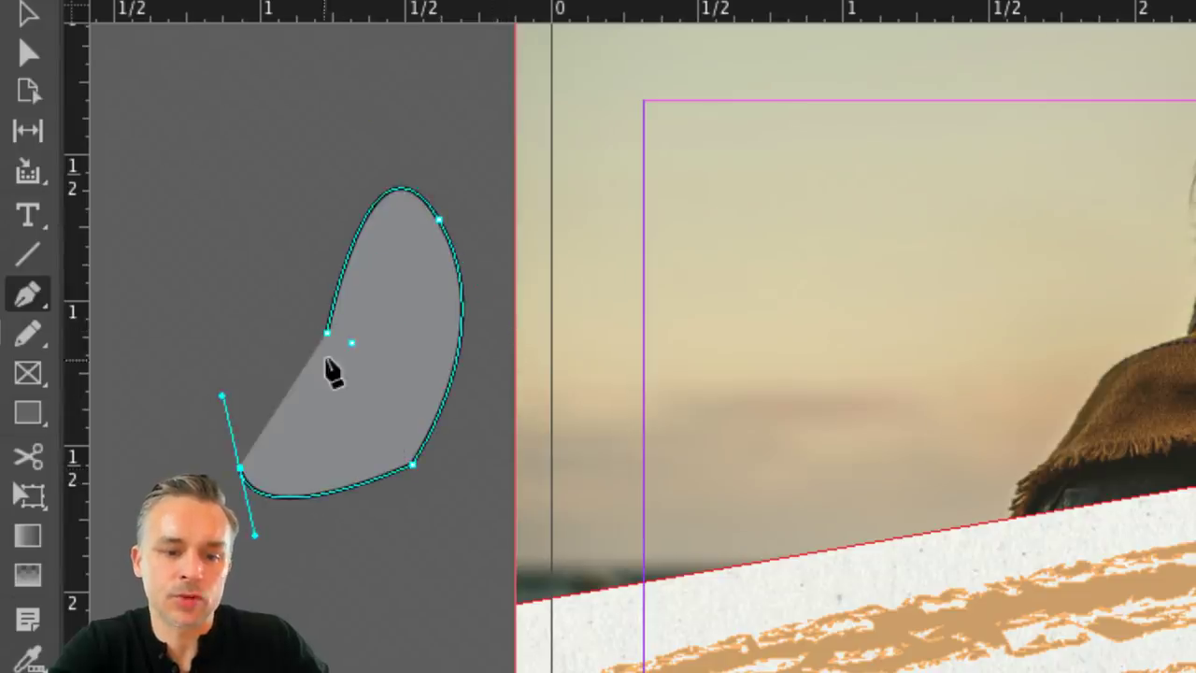
left_click_drag(328, 337, 340, 405)
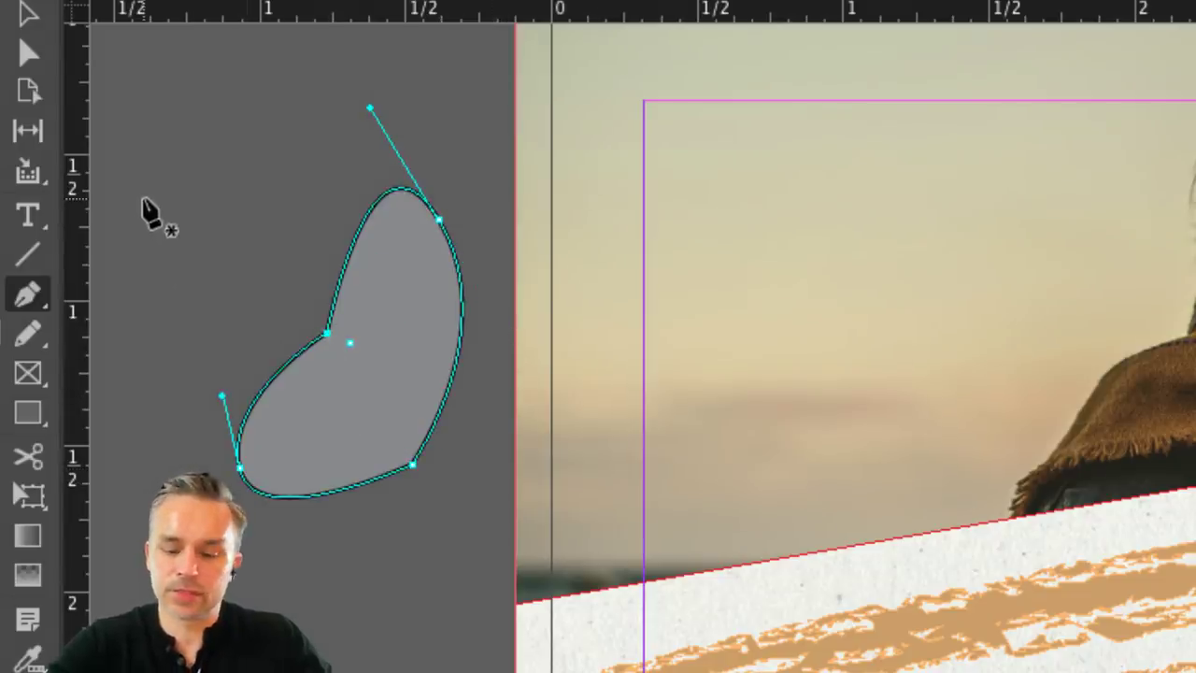
key("Delete")
Redraw the heart on the pasteboard: central dip, left lobe, bottom point, right lobe, closing the path.
left_click(379, 296)
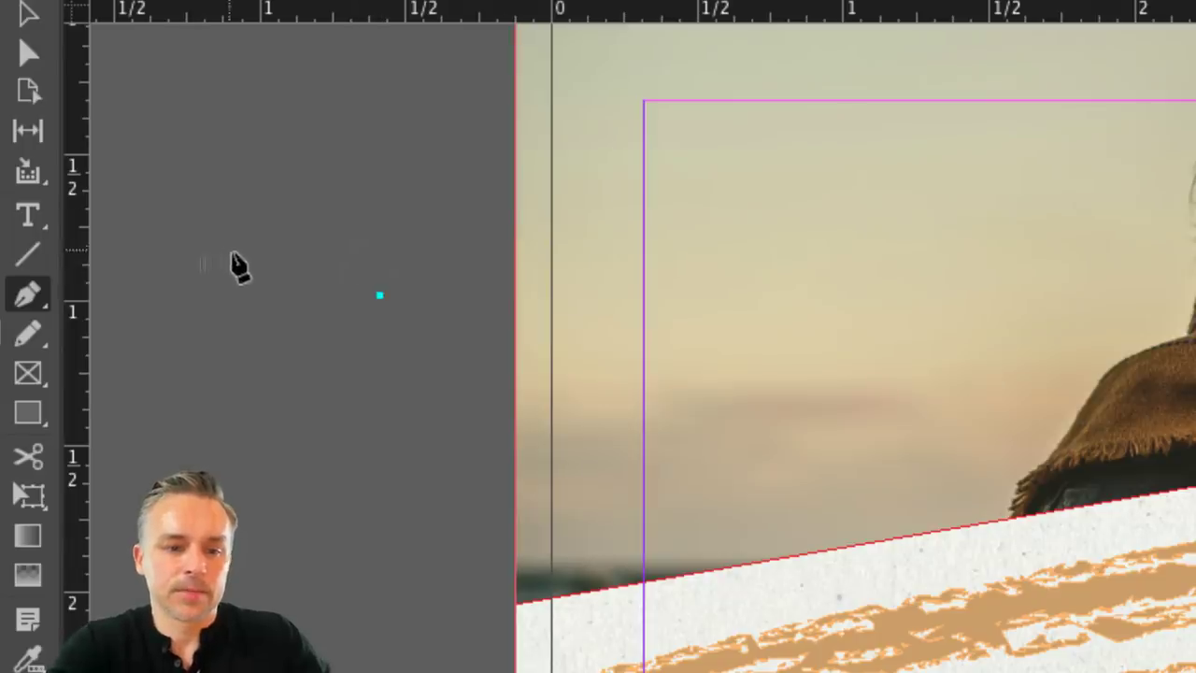
left_click_drag(277, 218, 200, 218)
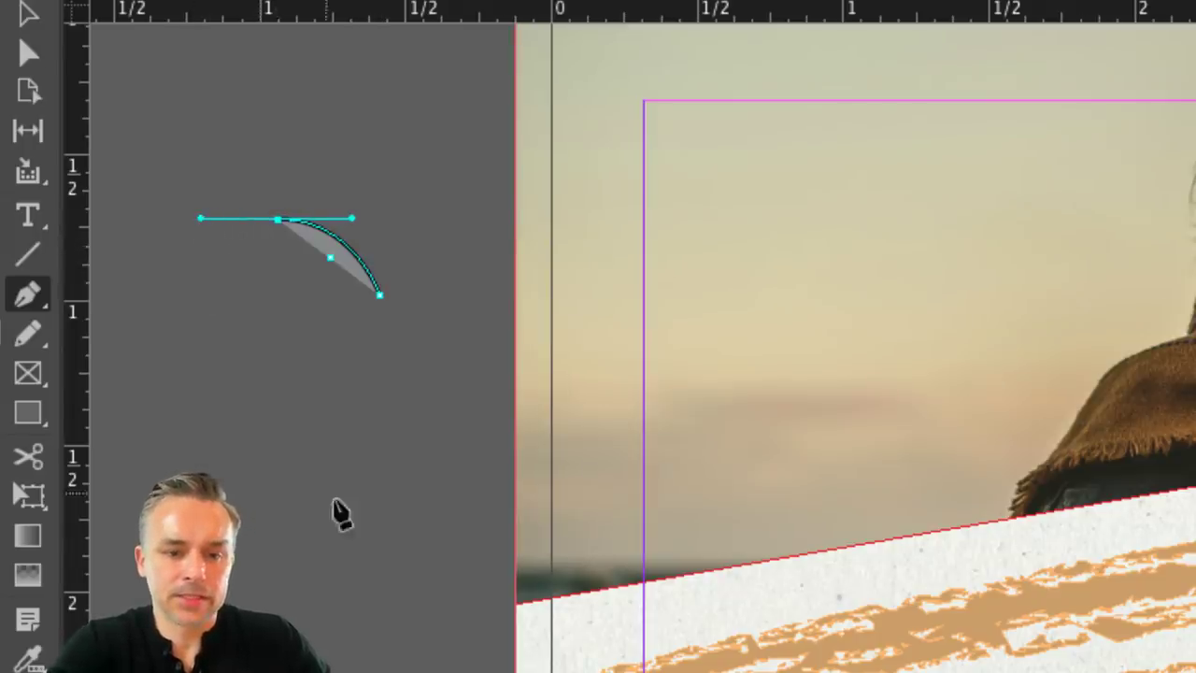
left_click(278, 542)
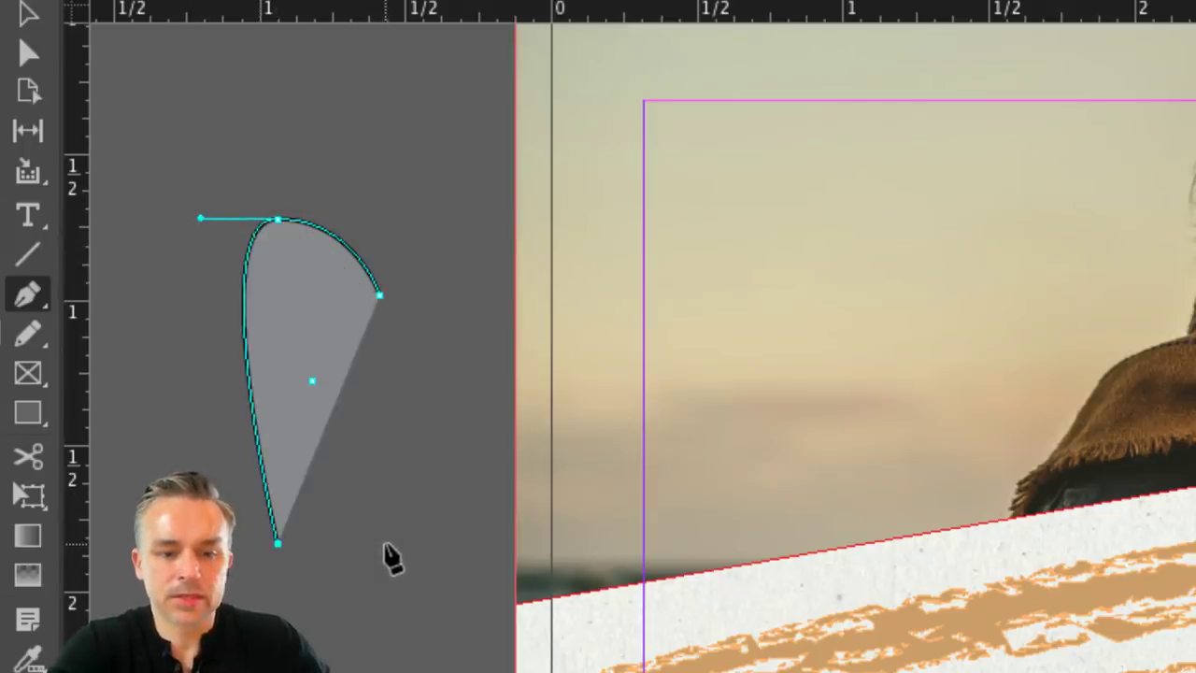
key("ctrl+z")
left_click(390, 558)
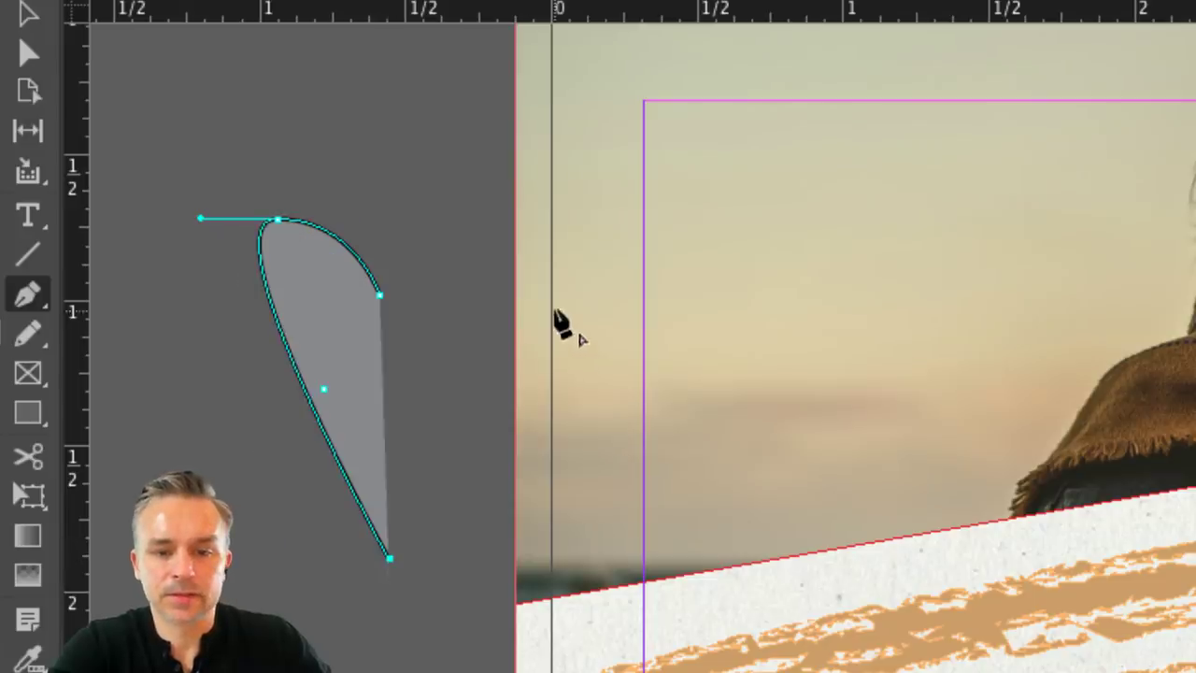
left_click_drag(553, 213, 396, 192)
left_click(380, 295)
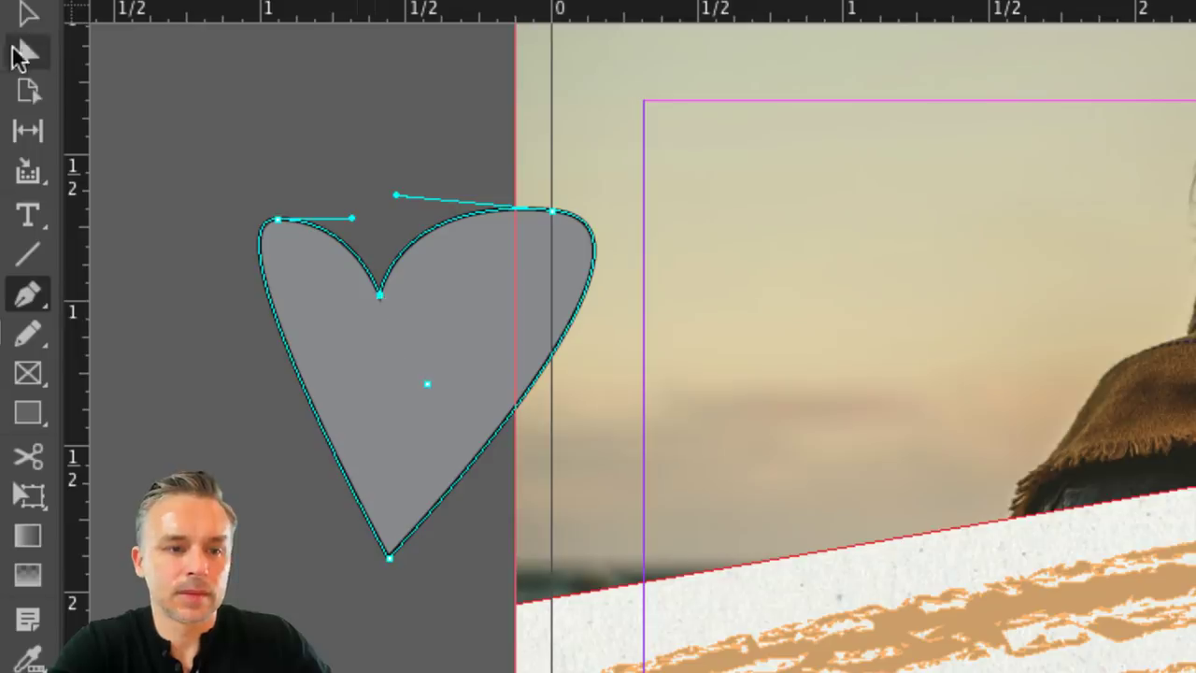
left_click(26, 13)
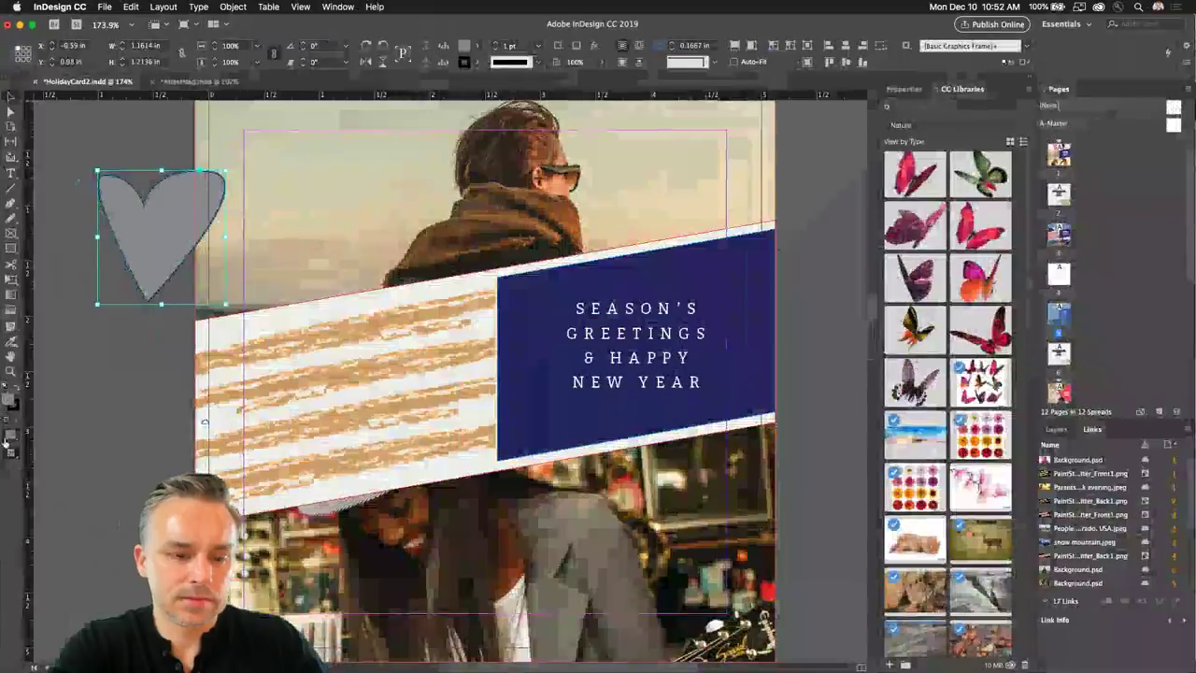
Move the heart slightly lower and fill it with pure red (FF0000) via the Color Picker.
left_click_drag(125, 250, 112, 311)
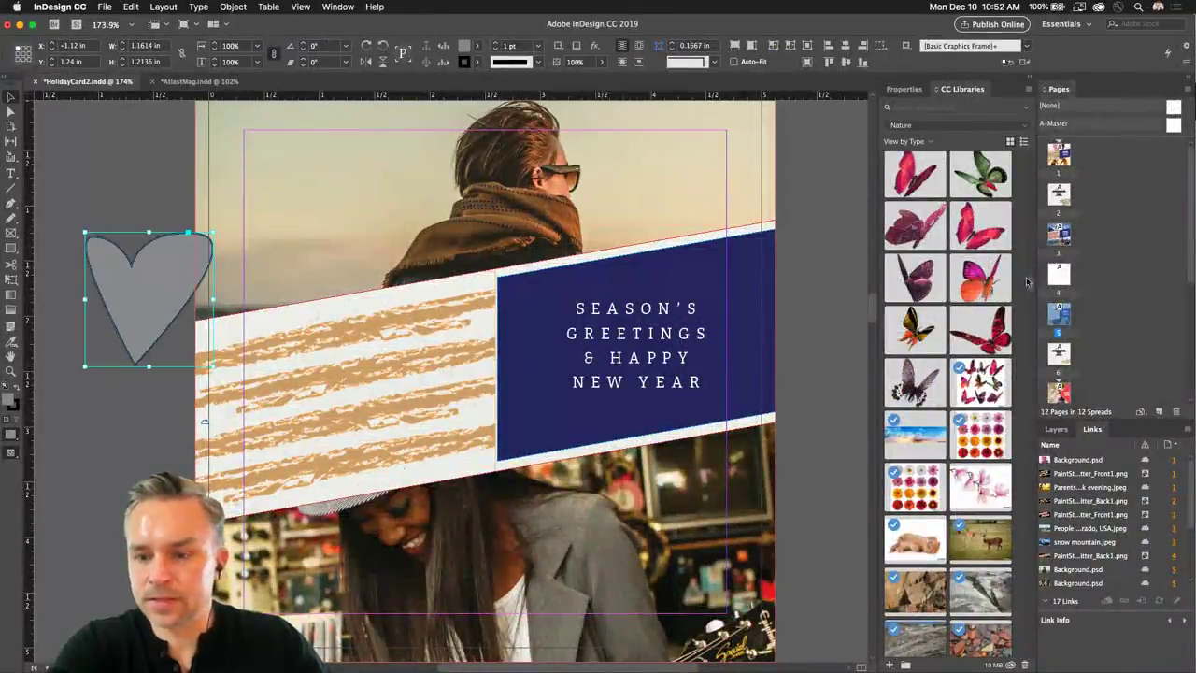
left_click(893, 89)
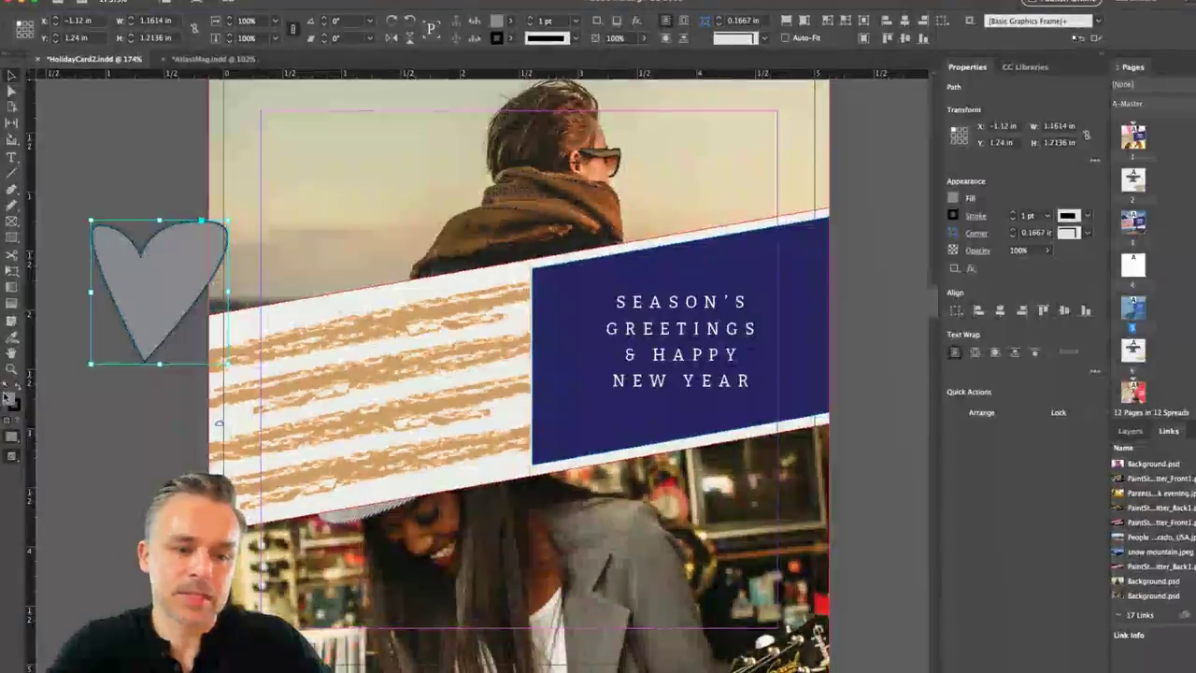
double_click(7, 399)
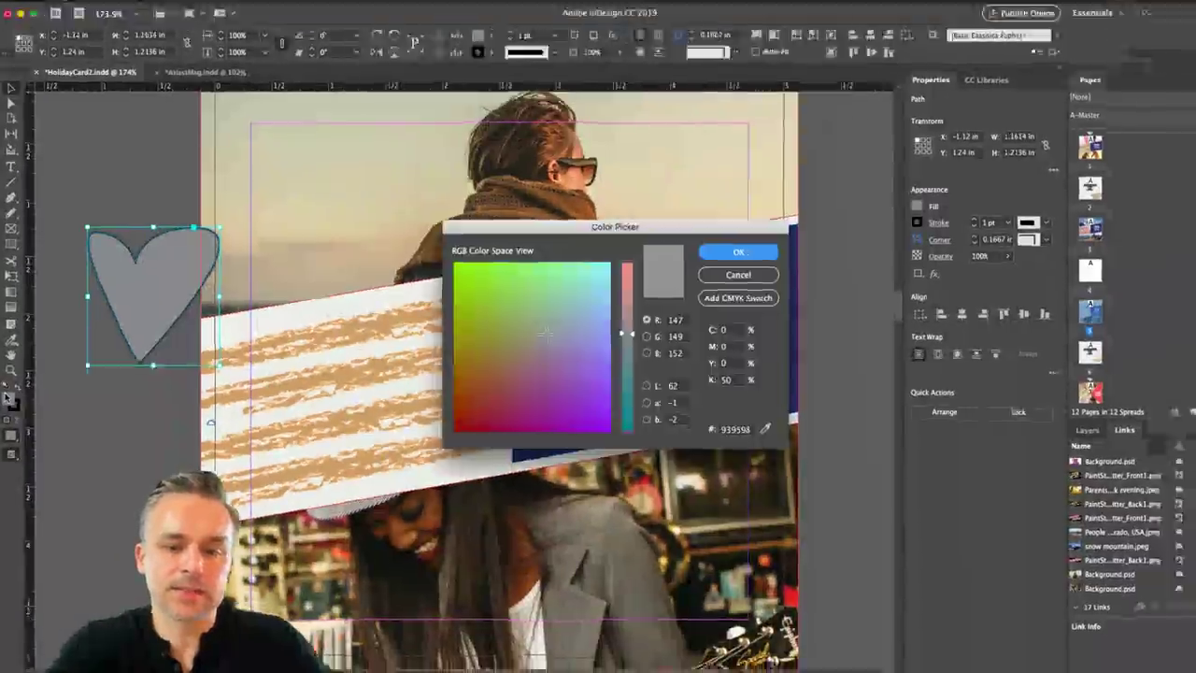
left_click(474, 431)
left_click_drag(651, 293, 652, 254)
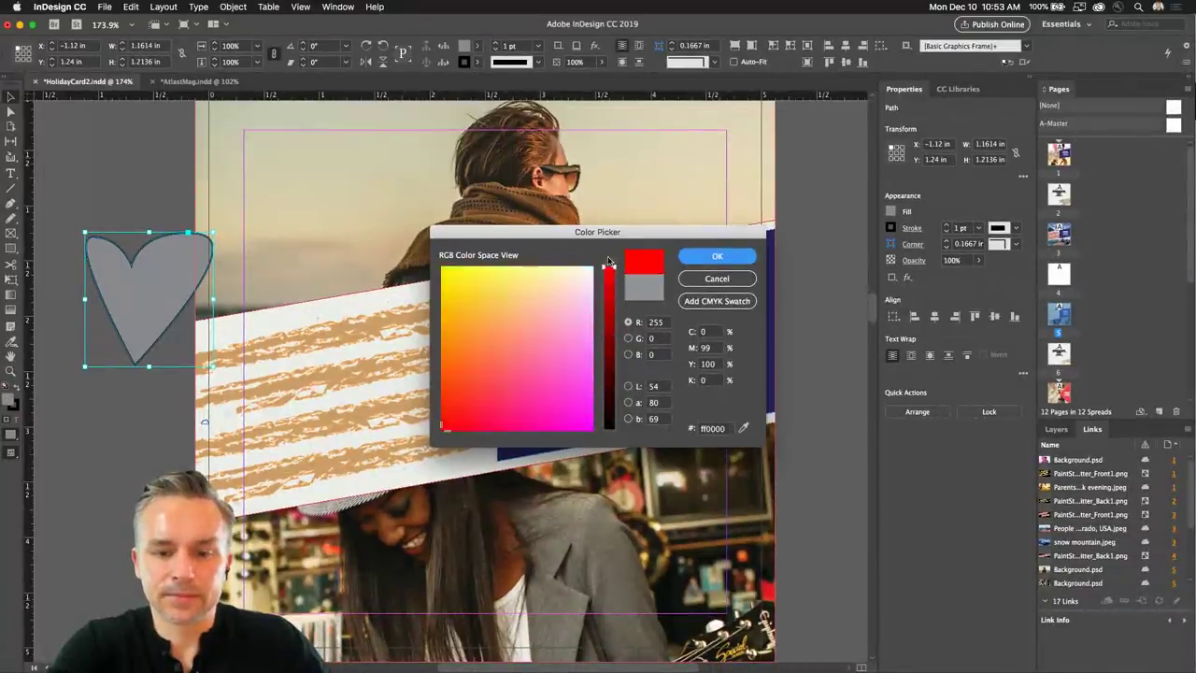
left_click(717, 257)
Set the heart's stroke to [None].
left_click(12, 409)
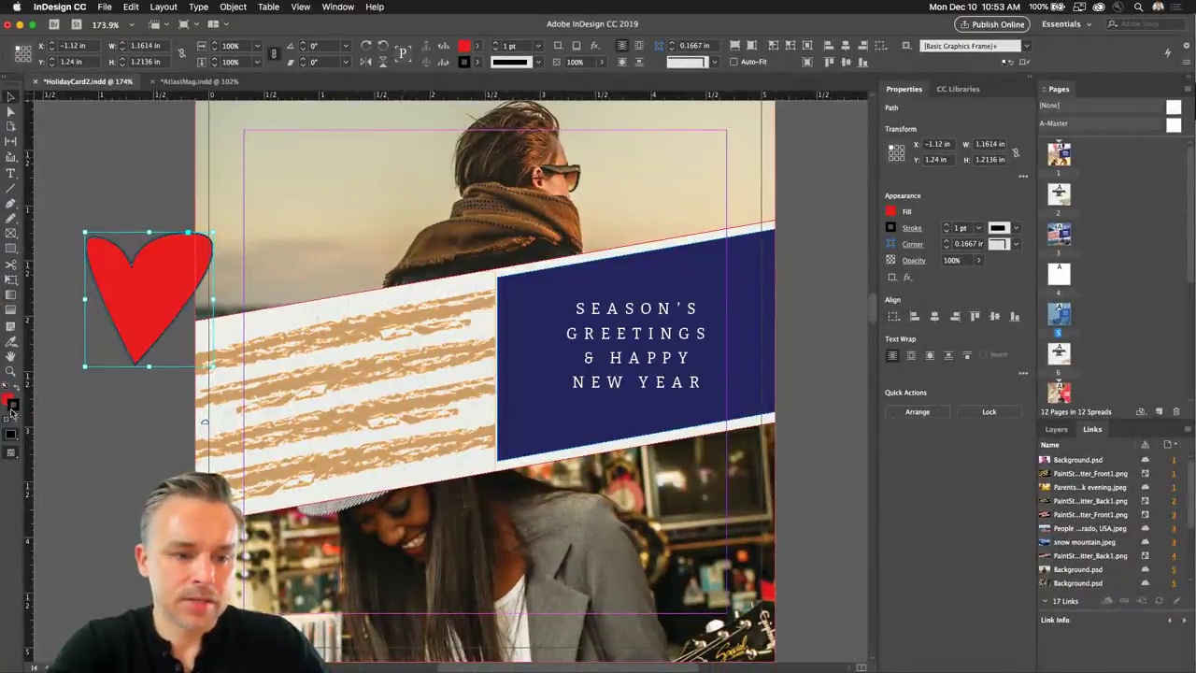
left_click(896, 227)
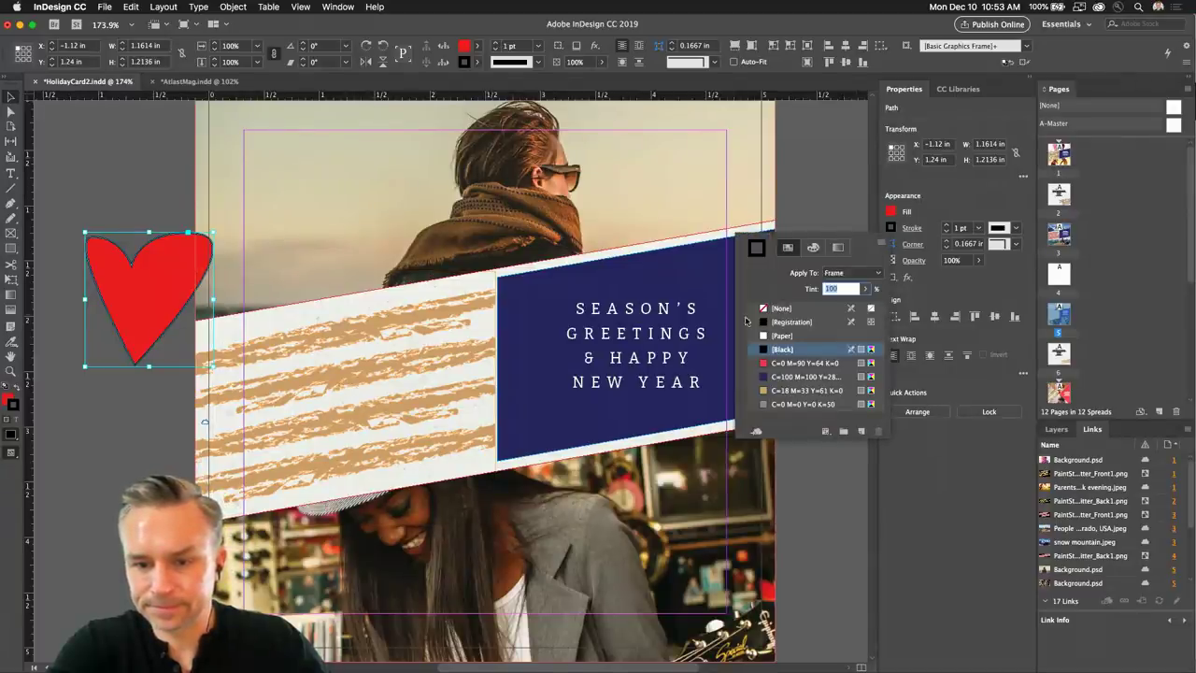
left_click(781, 307)
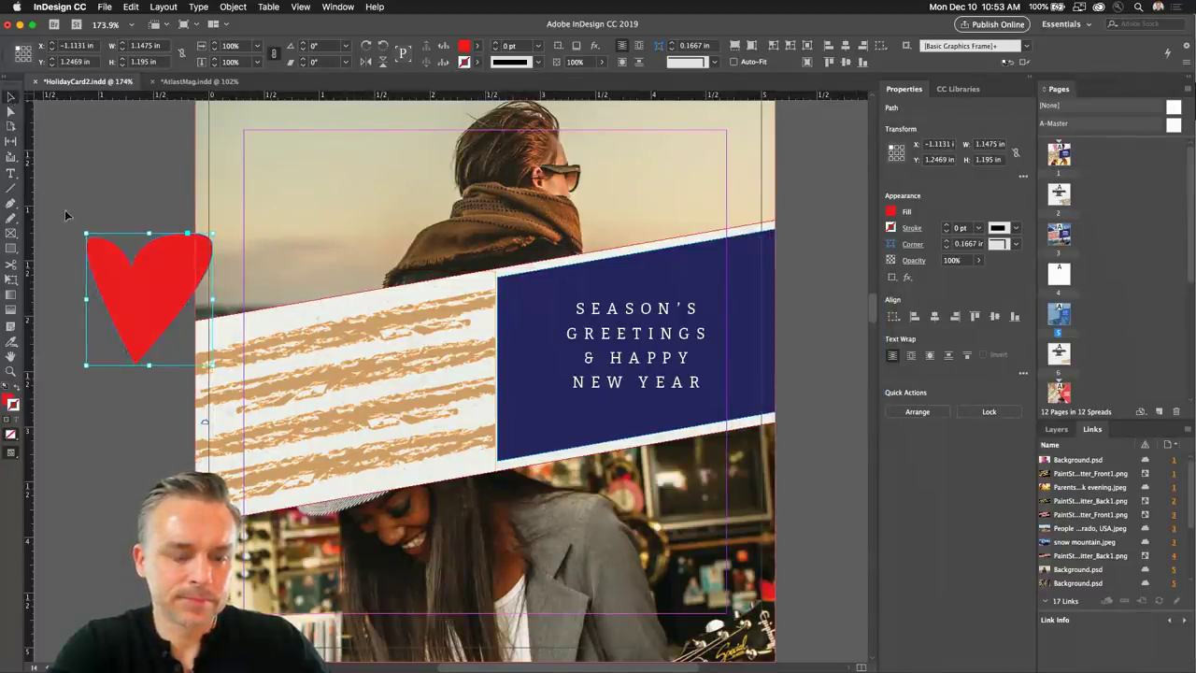
Scale the heart to icon size and centre it above SEASON'S GREETINGS on the navy panel.
left_click_drag(86, 234, 638, 266)
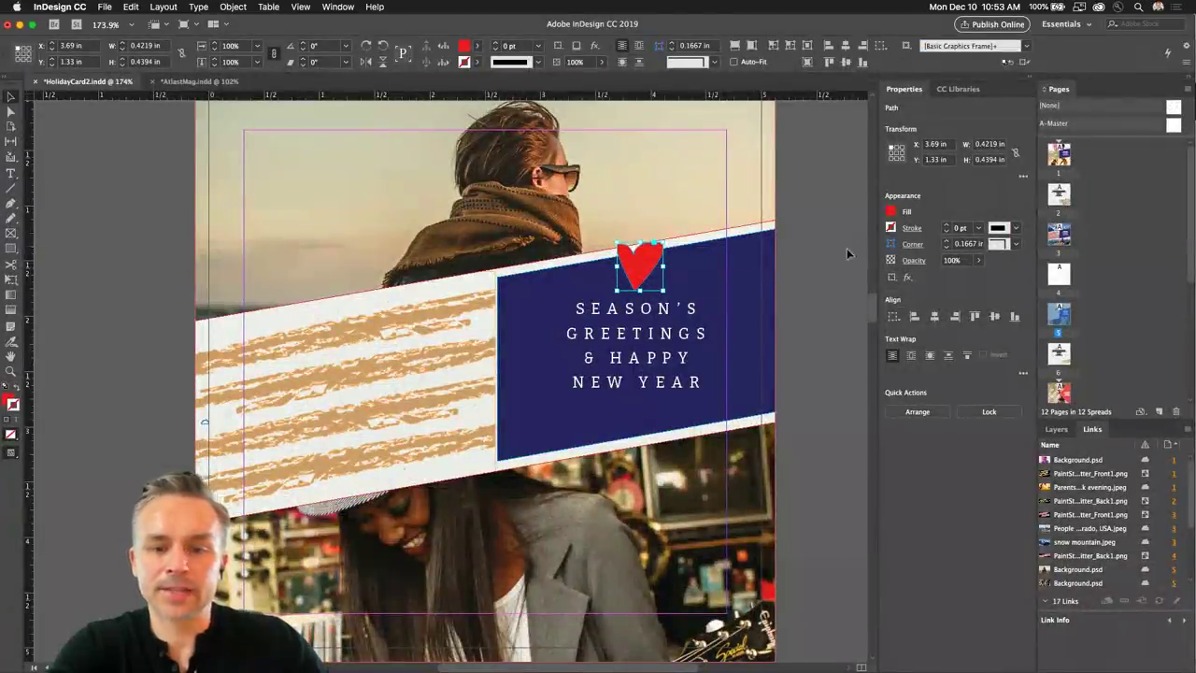
left_click_drag(632, 268, 631, 264)
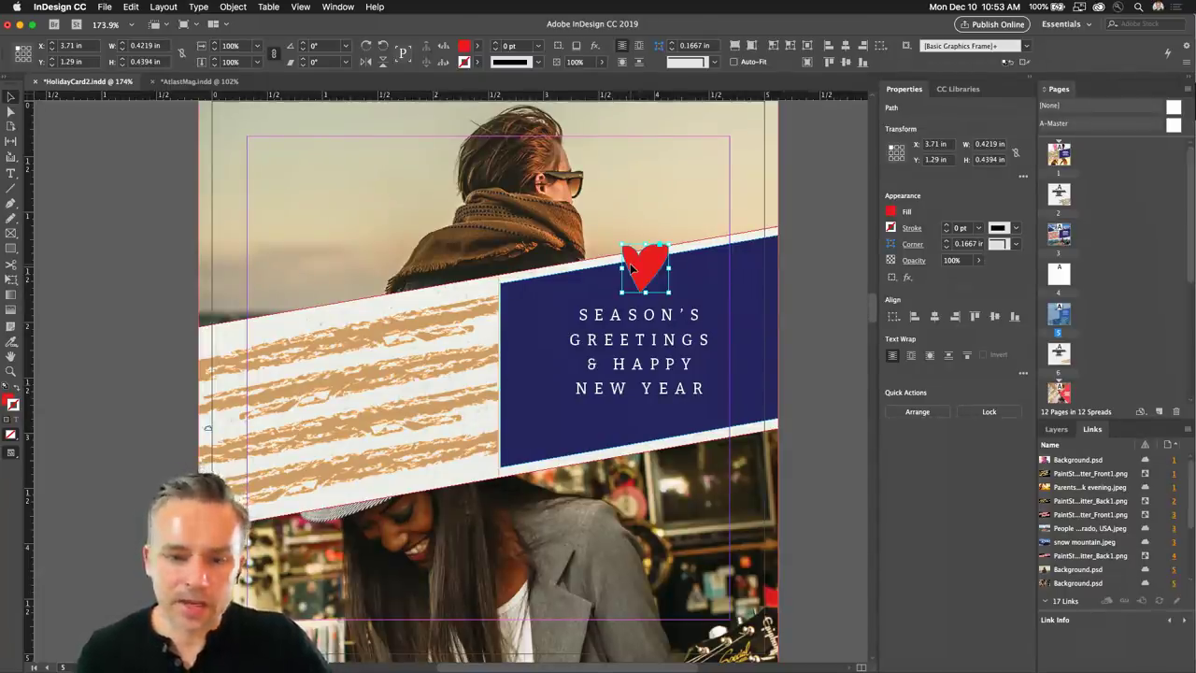
mouse_move(108, 658)
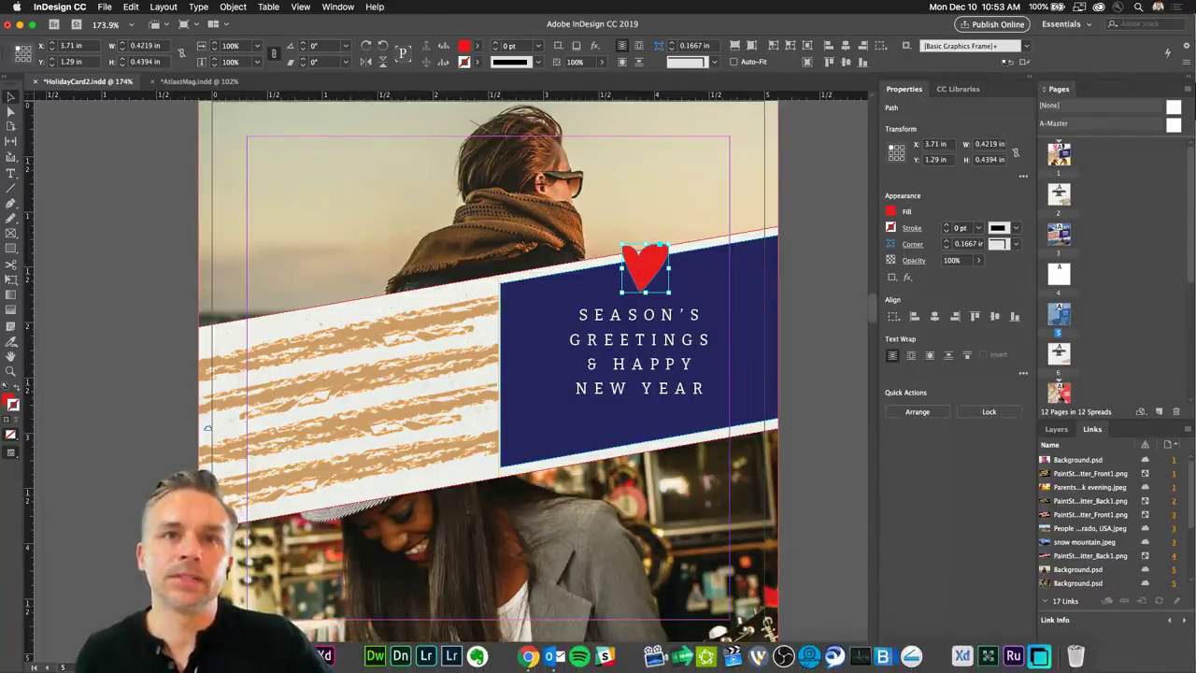
left_click(116, 318)
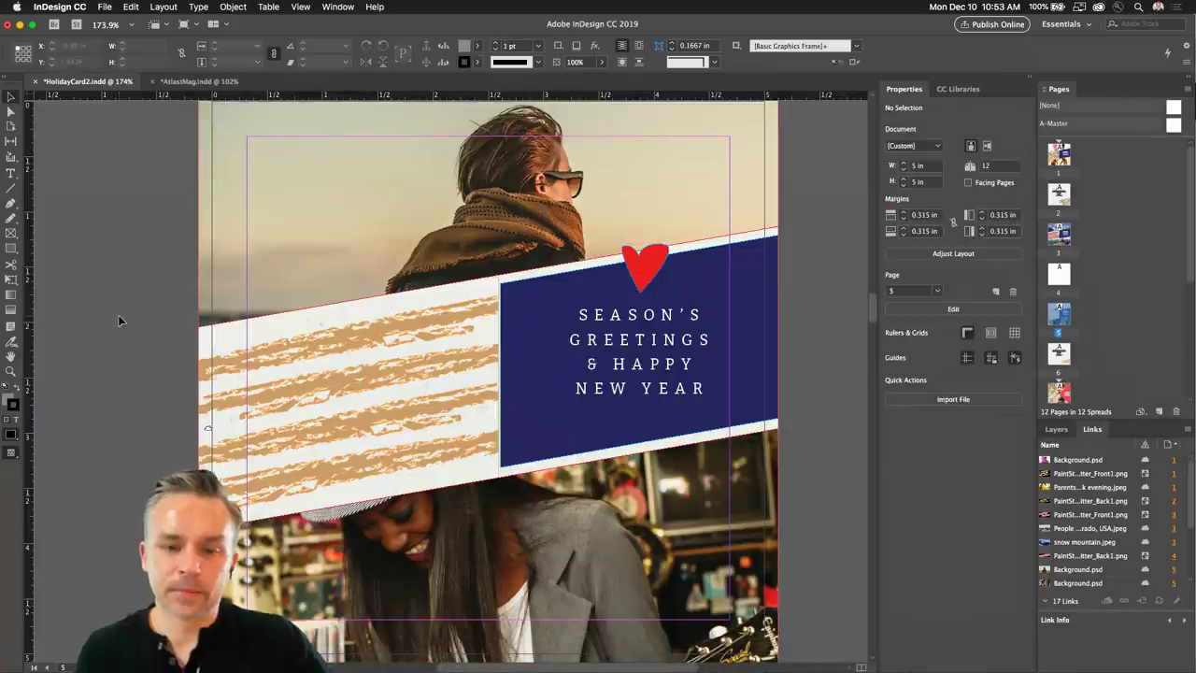
Set the screen mode to Preview from View > Screen Mode.
left_click(295, 6)
mouse_move(333, 192)
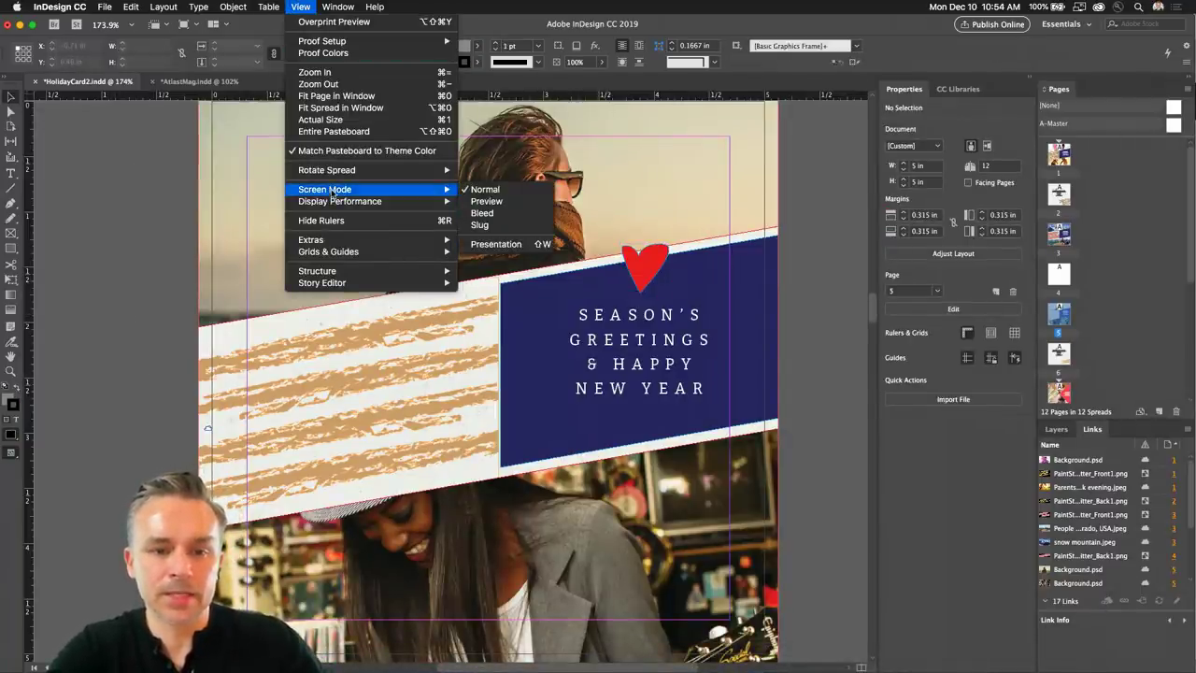
mouse_move(402, 204)
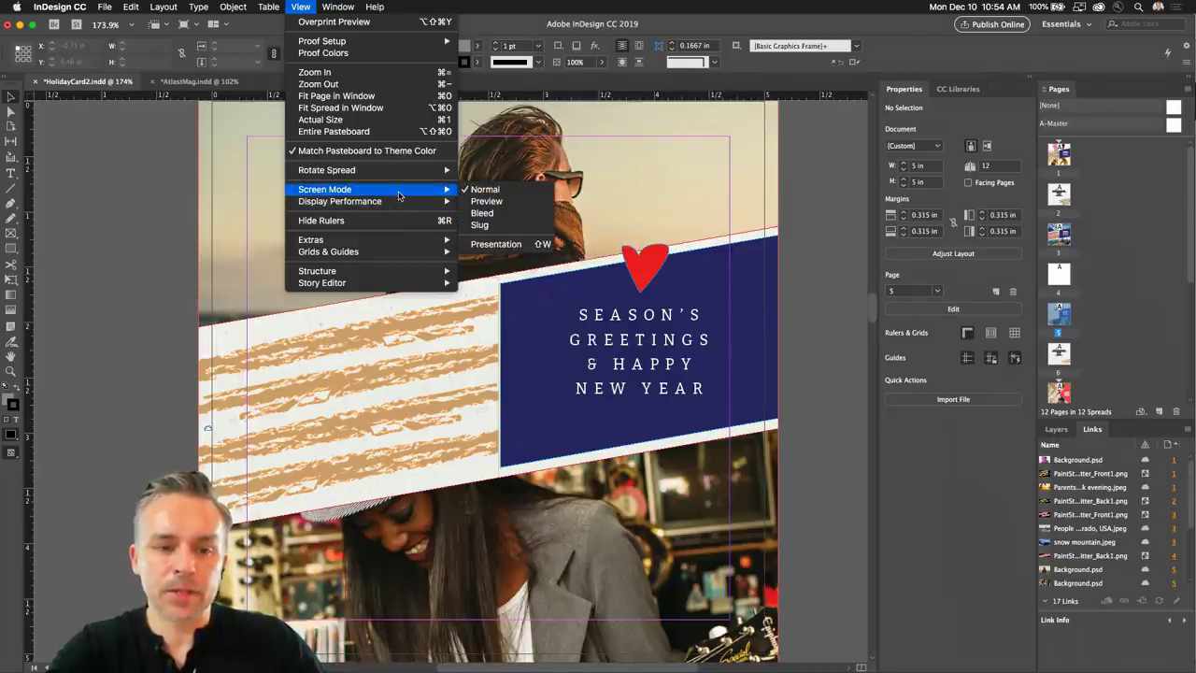
left_click(516, 203)
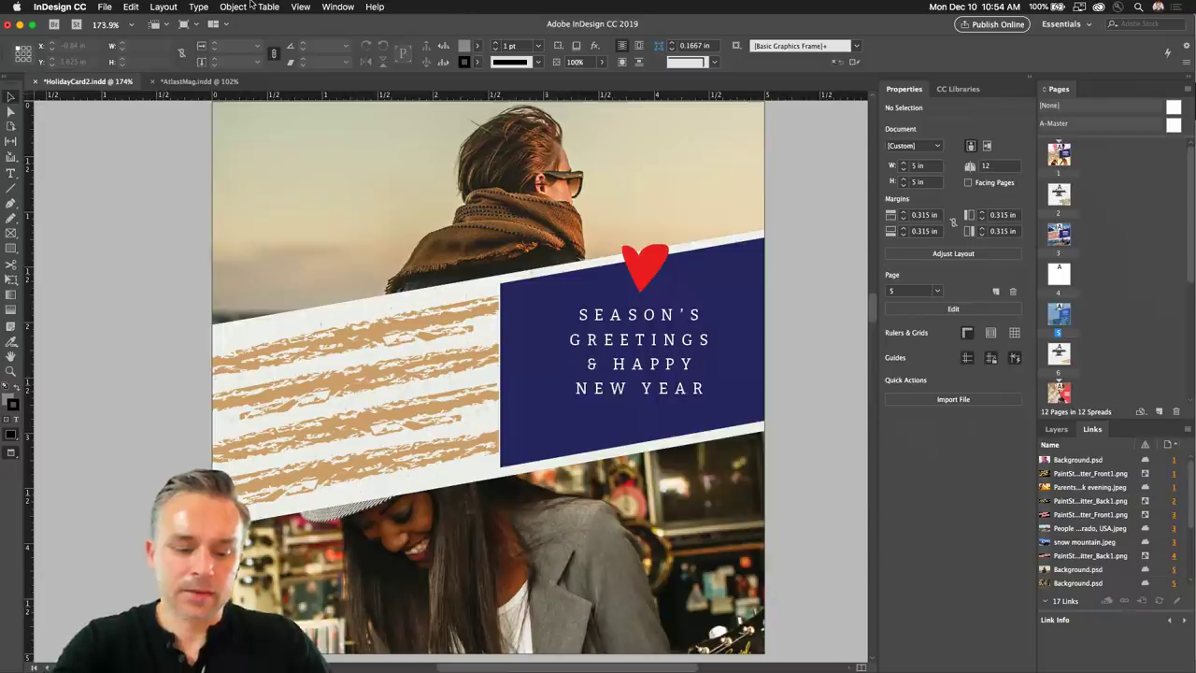
Hide the rulers, fit the page in the window, and return to the Selection tool.
key("r")
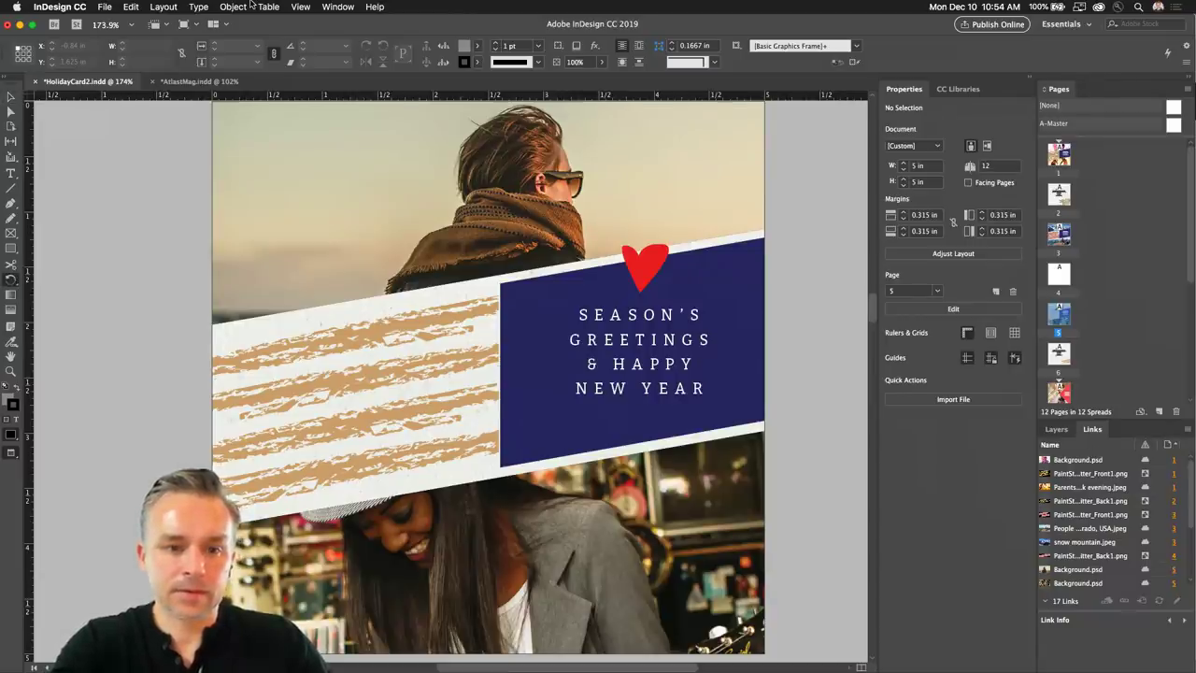
key("super+r")
key("super+0")
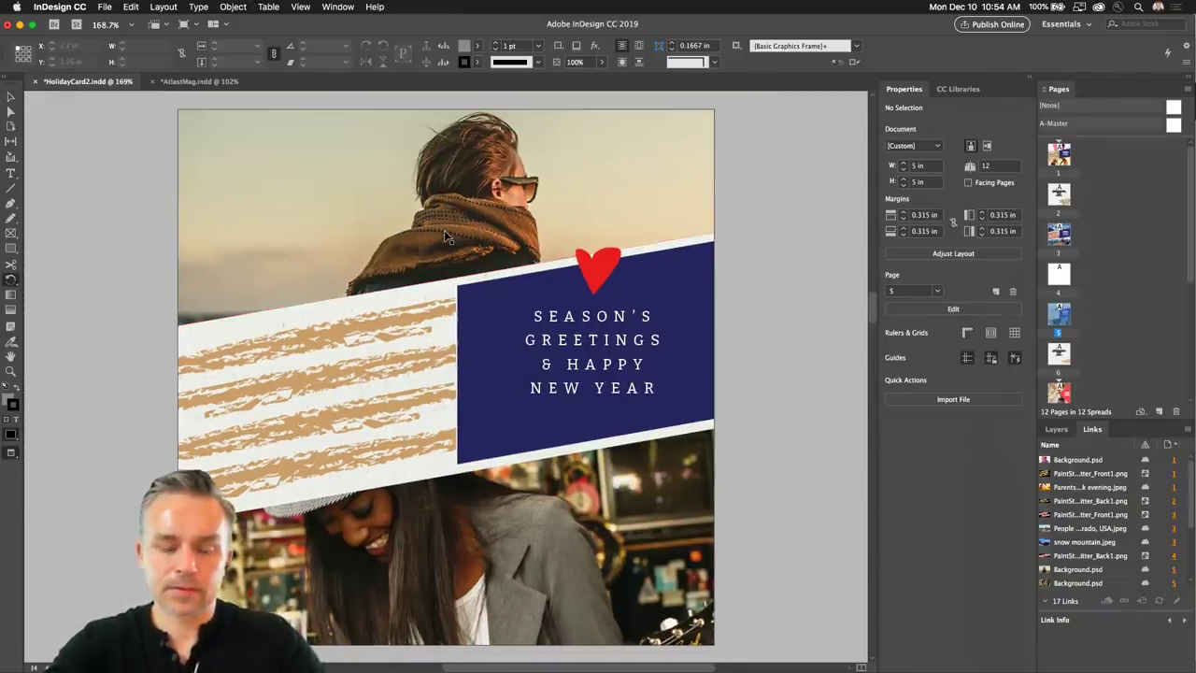
left_click(10, 96)
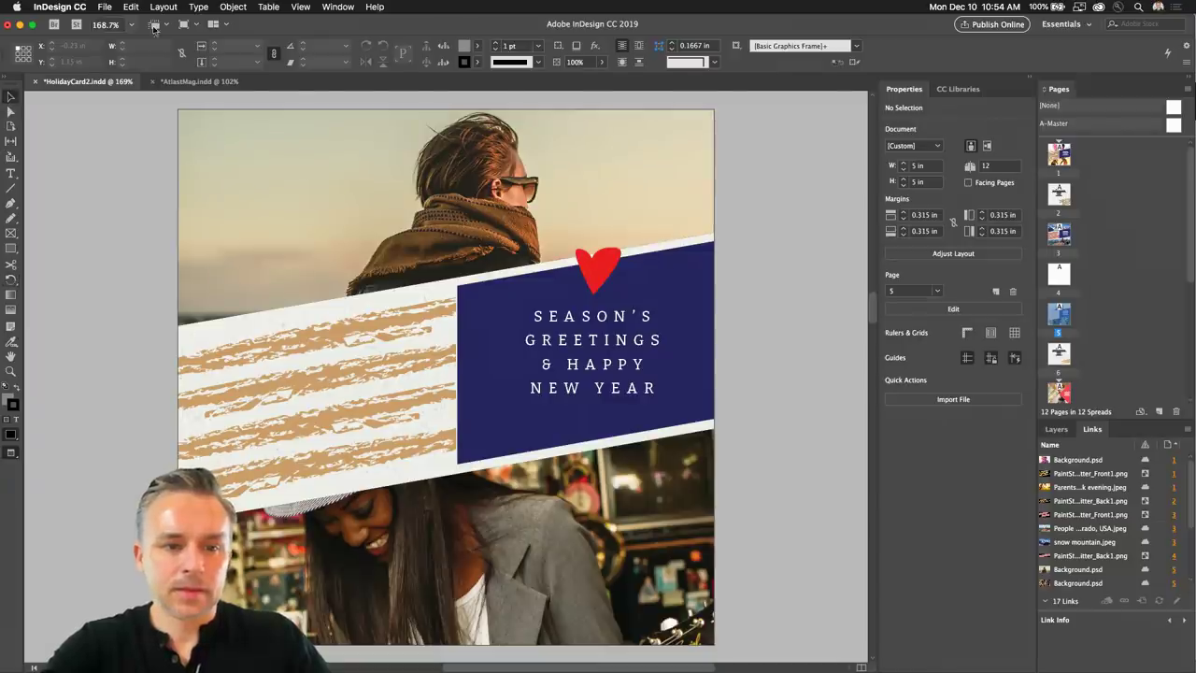
left_click(300, 6)
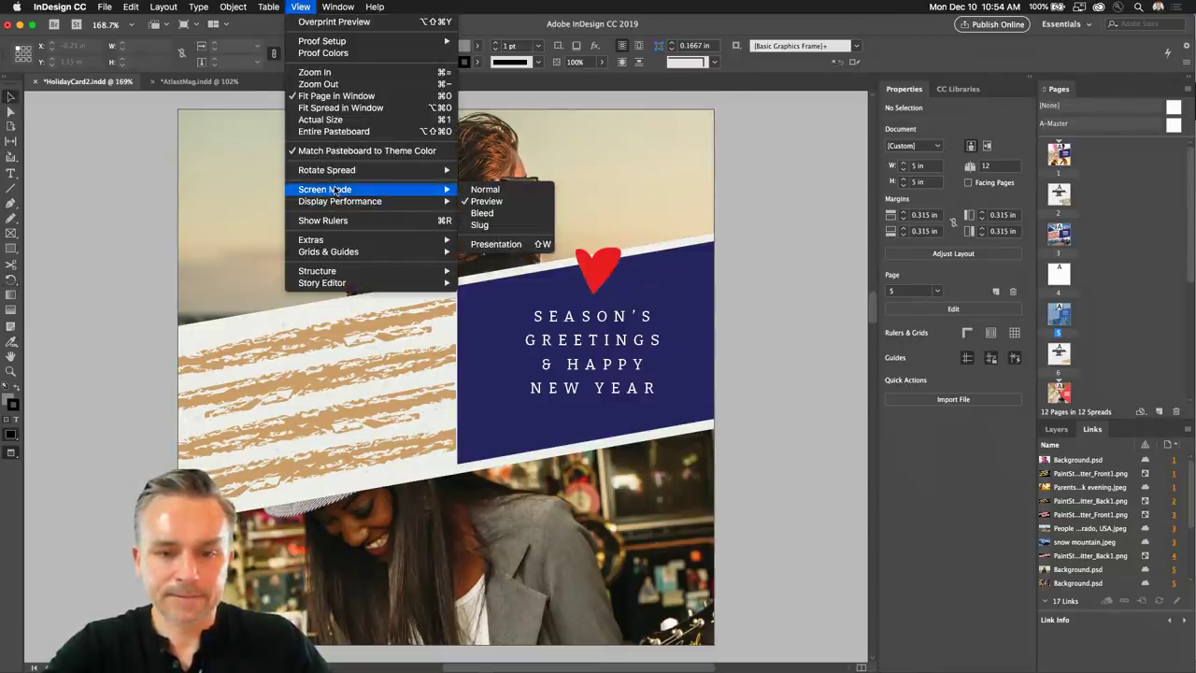
Review the card full-screen in Presentation mode, advancing through three more pages.
left_click(516, 247)
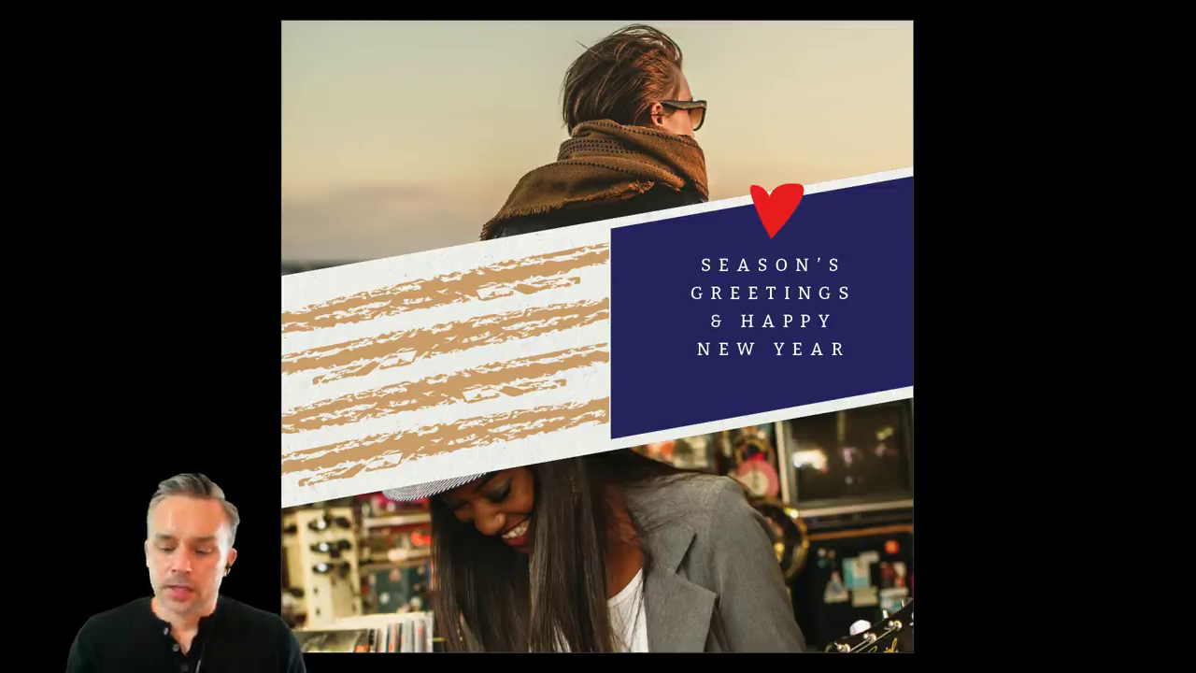
key("Right")
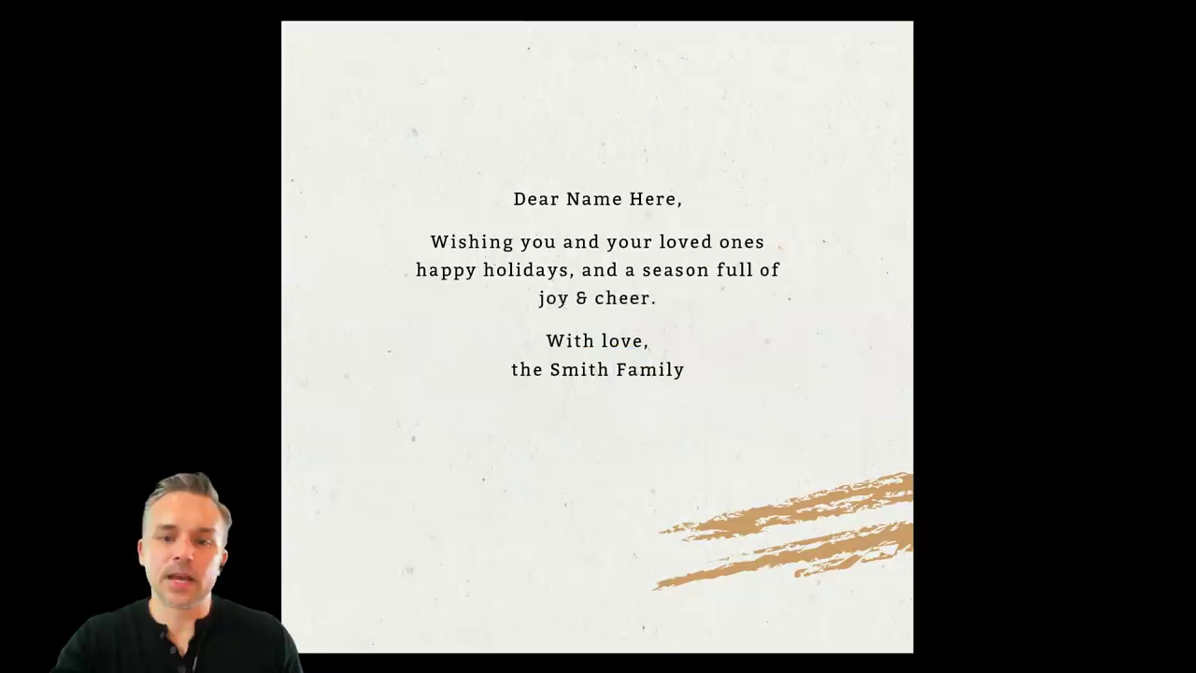
key("Right")
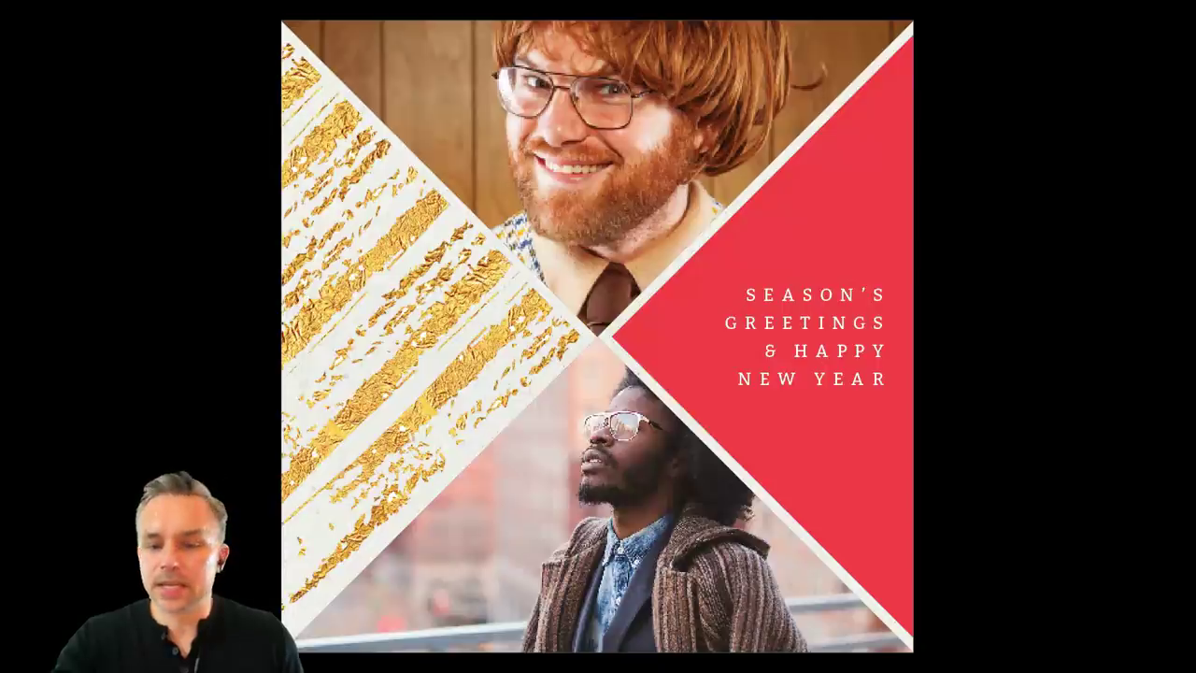
key("Right")
key("Right")
key("Right")
key("Right")
key("Right")
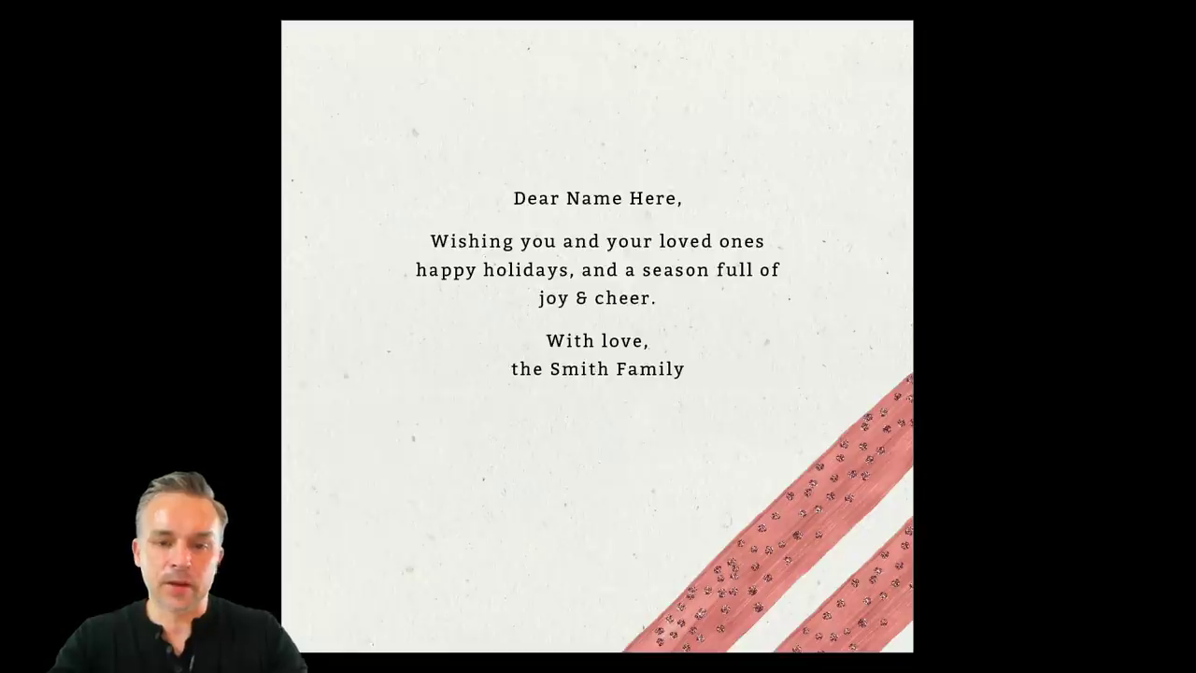
Exit Presentation mode, minimize InDesign and bring the Finder window forward.
key("Escape")
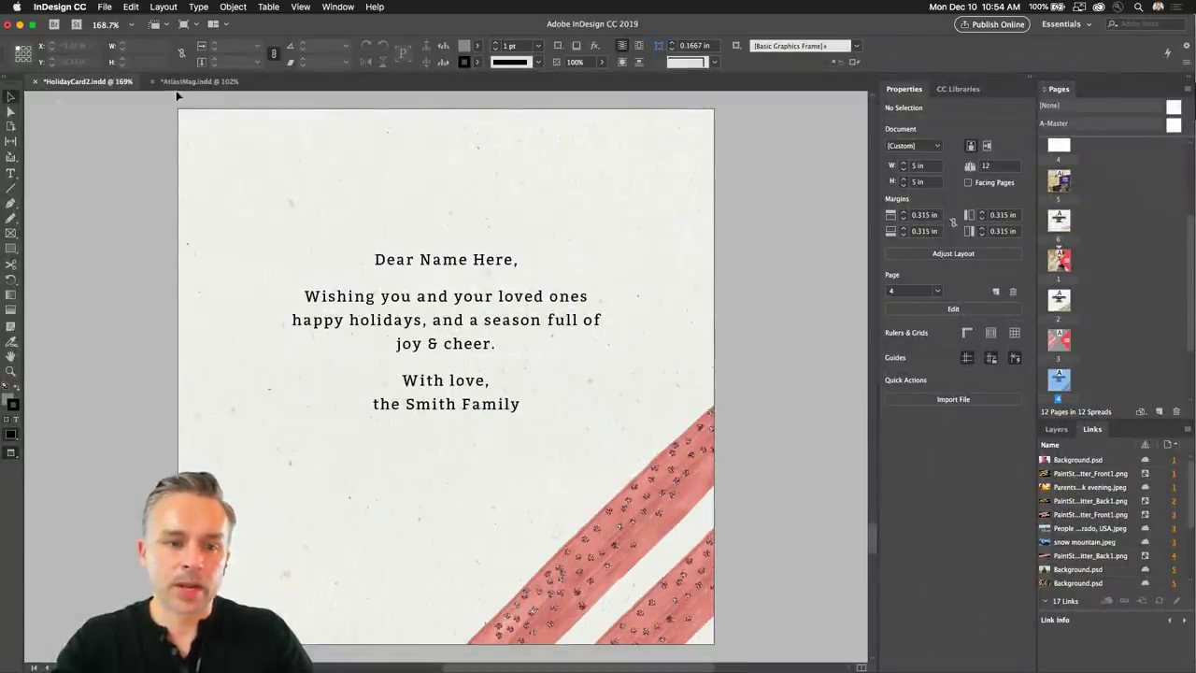
left_click(19, 26)
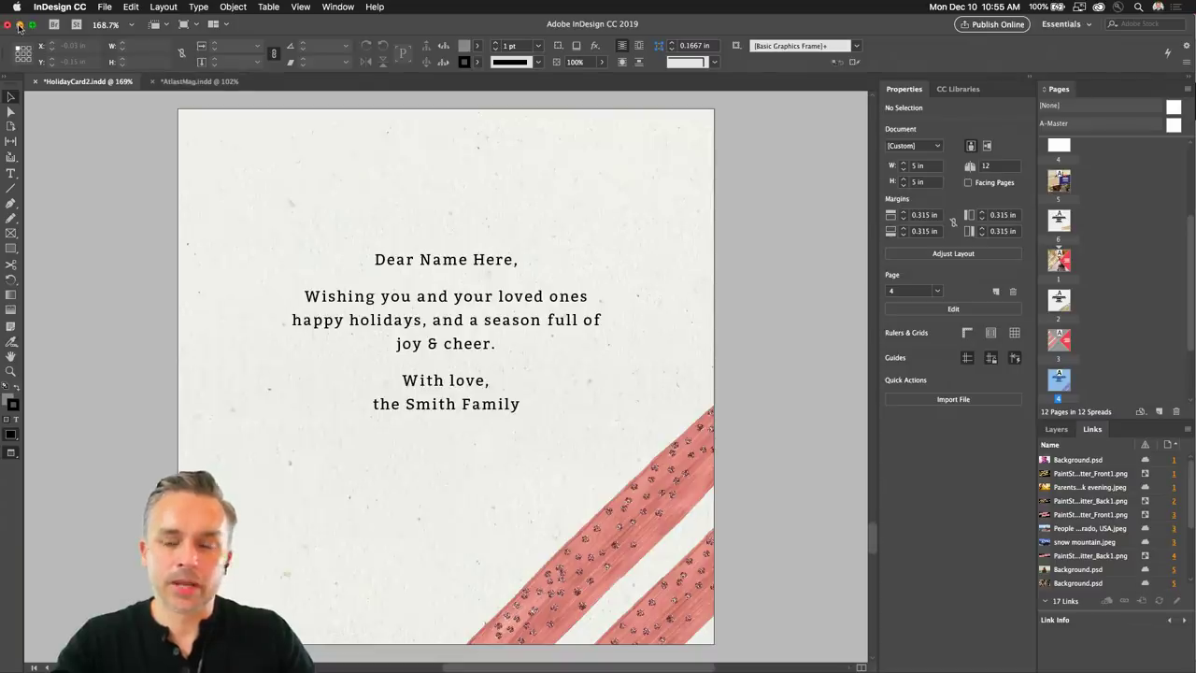
left_click(1032, 397)
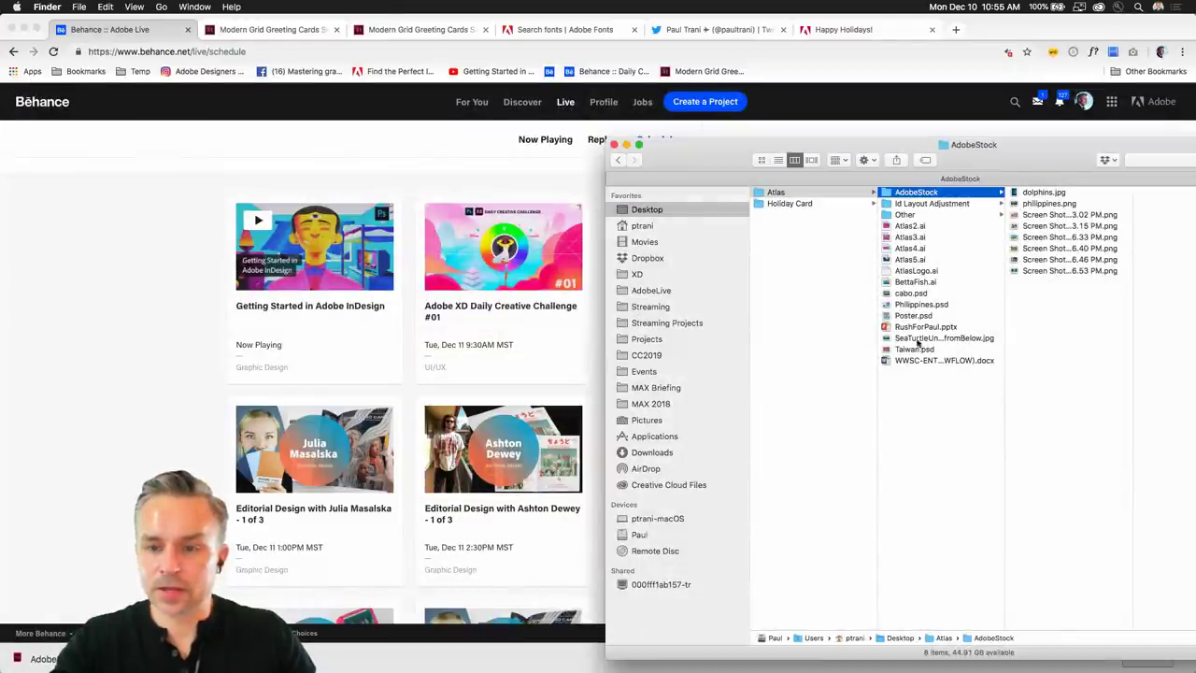
Find the AdobeStock .indt template in the Holiday Card folder, then show its Modern Grid Greeting Cards stock page.
left_click(785, 206)
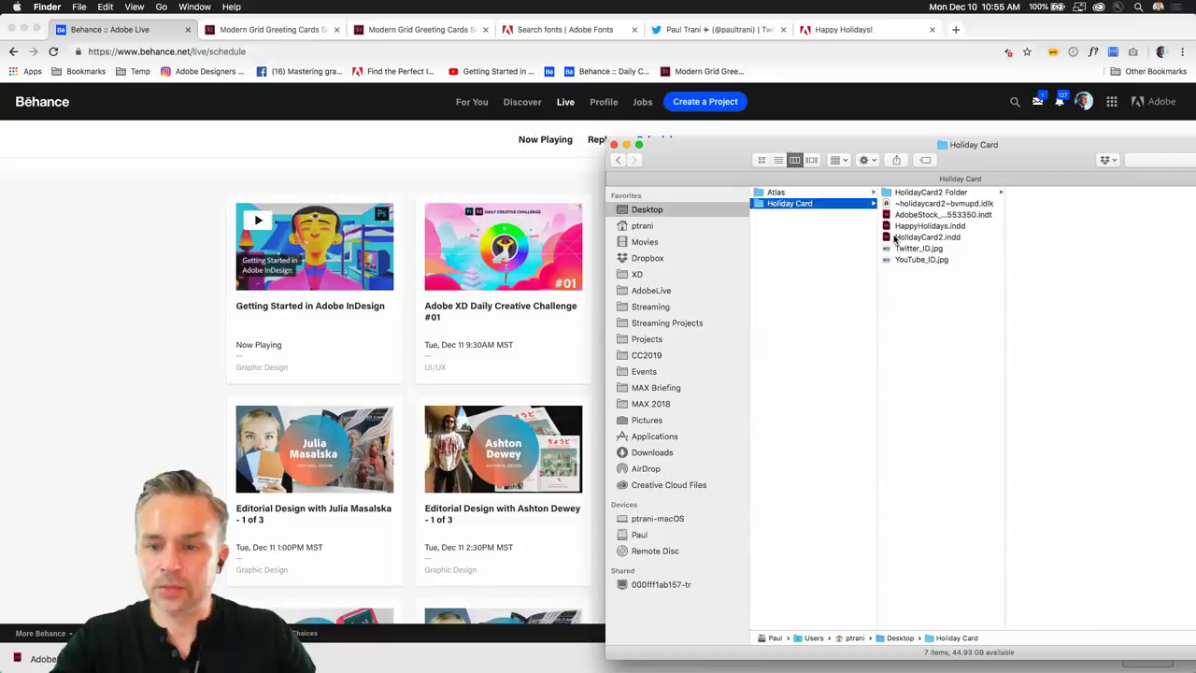
left_click(893, 237)
left_click(886, 215)
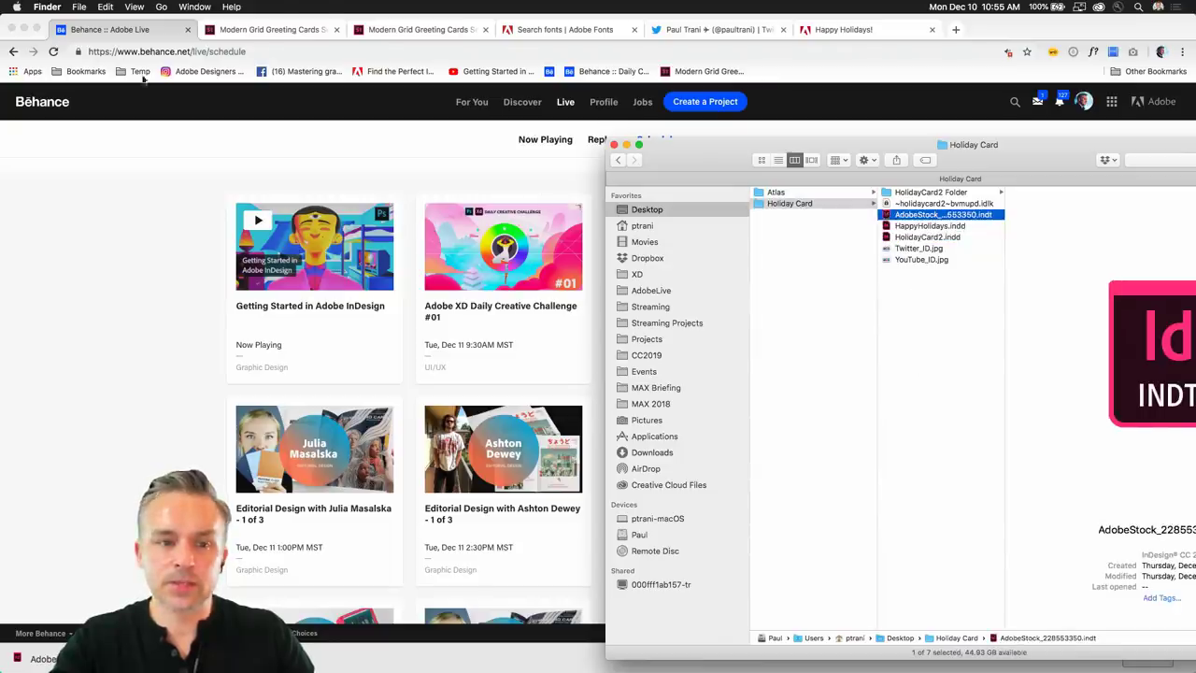
left_click(183, 183)
left_click(425, 29)
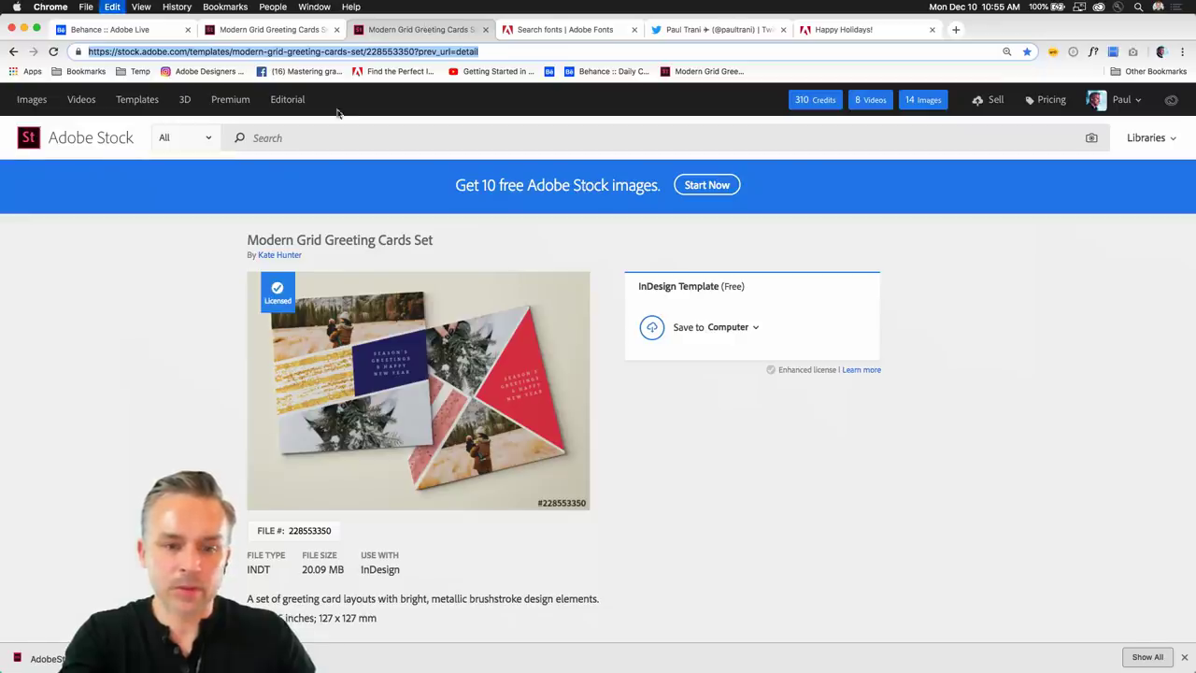
Post the Modern Grid Greeting Cards template URL in the Behance Live stream chat.
left_click(123, 30)
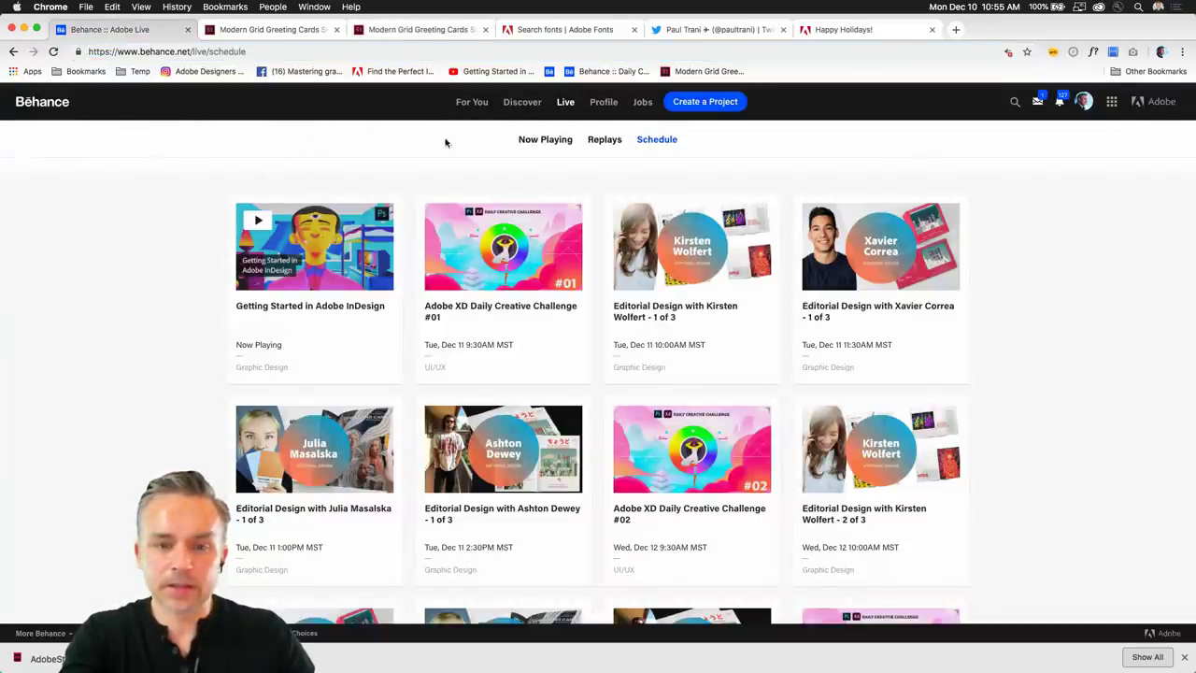
left_click(542, 139)
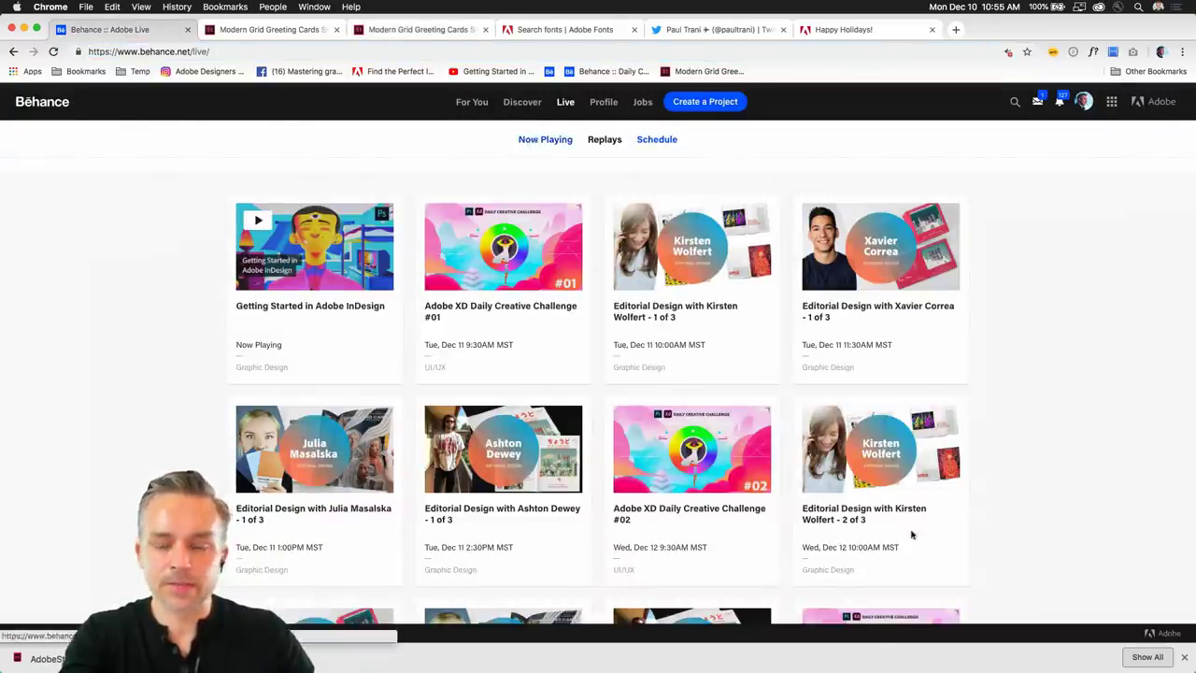
left_click(1043, 582)
type("https://stock.adobe.com/templates/modern-grid-greeting-cards-set/228553350?prev_url=detail")
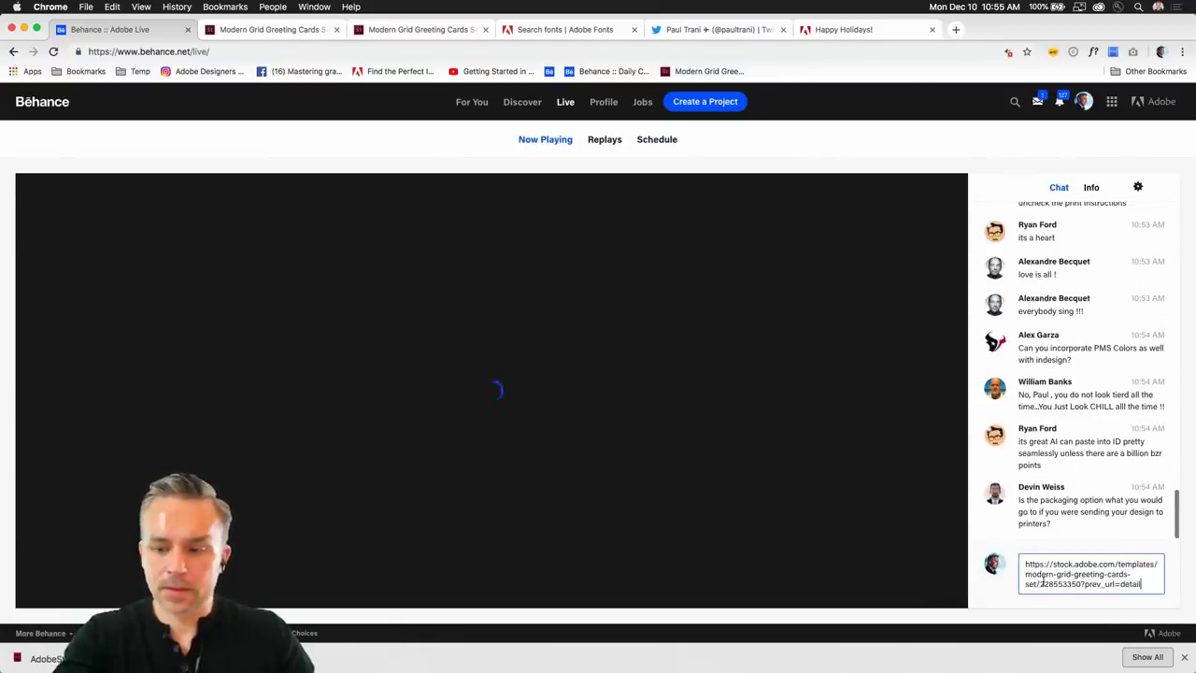
key("Return")
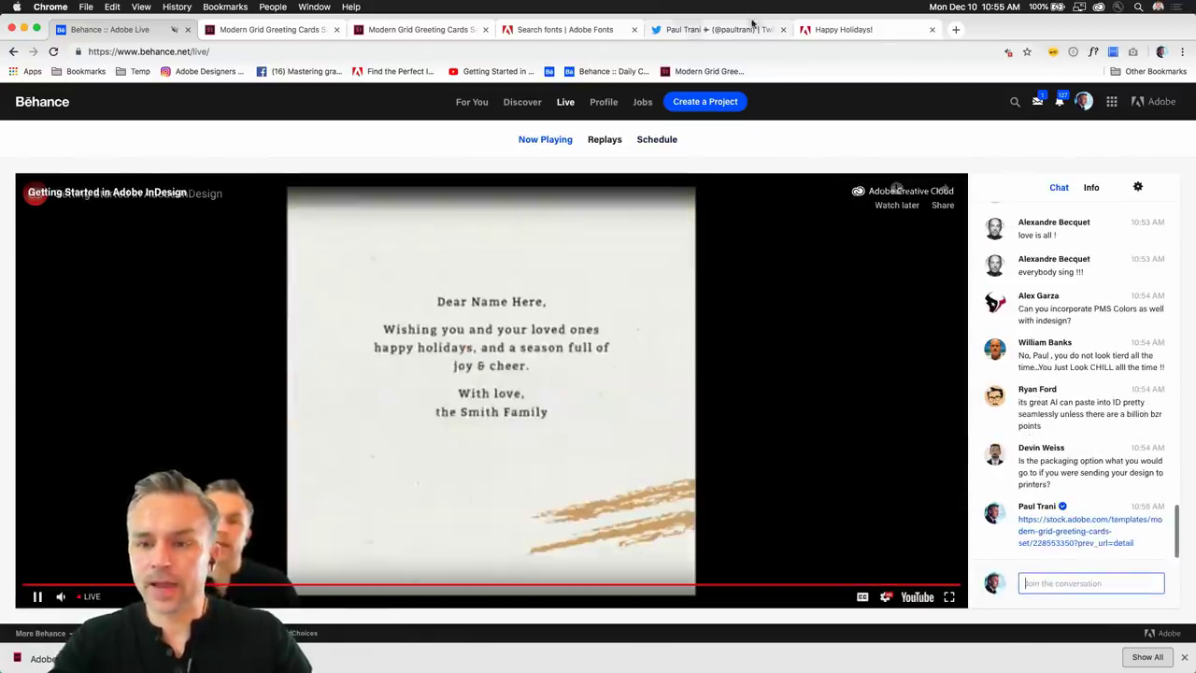
mouse_move(552, 665)
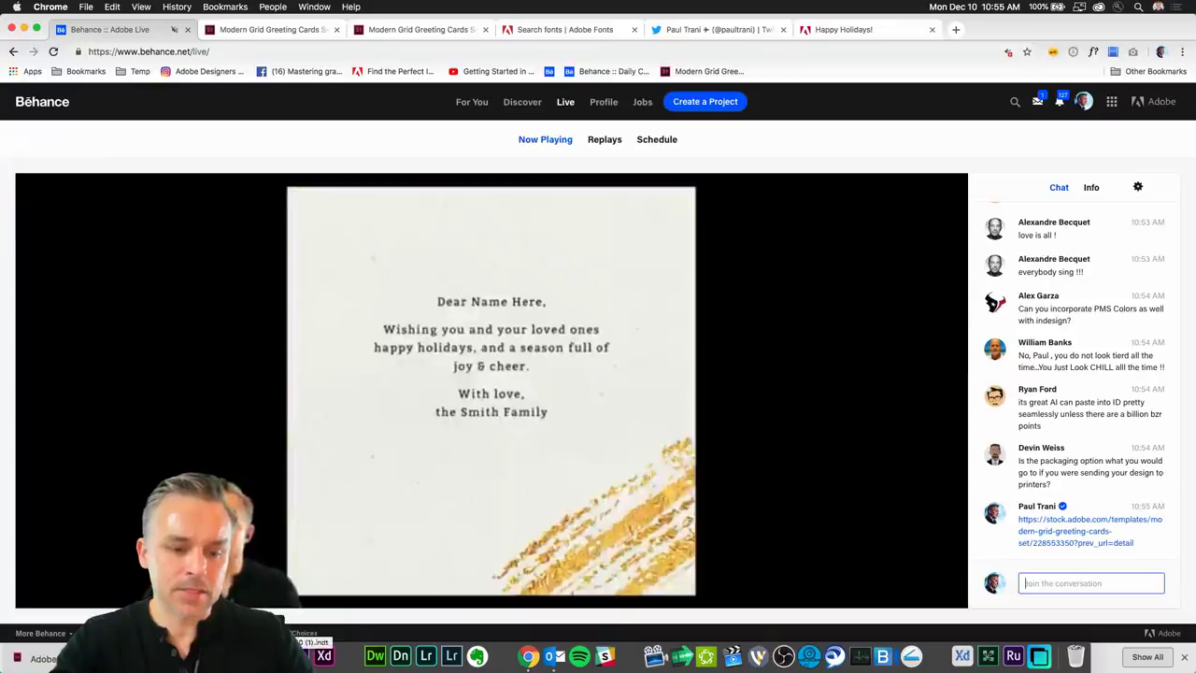
key("super+Tab")
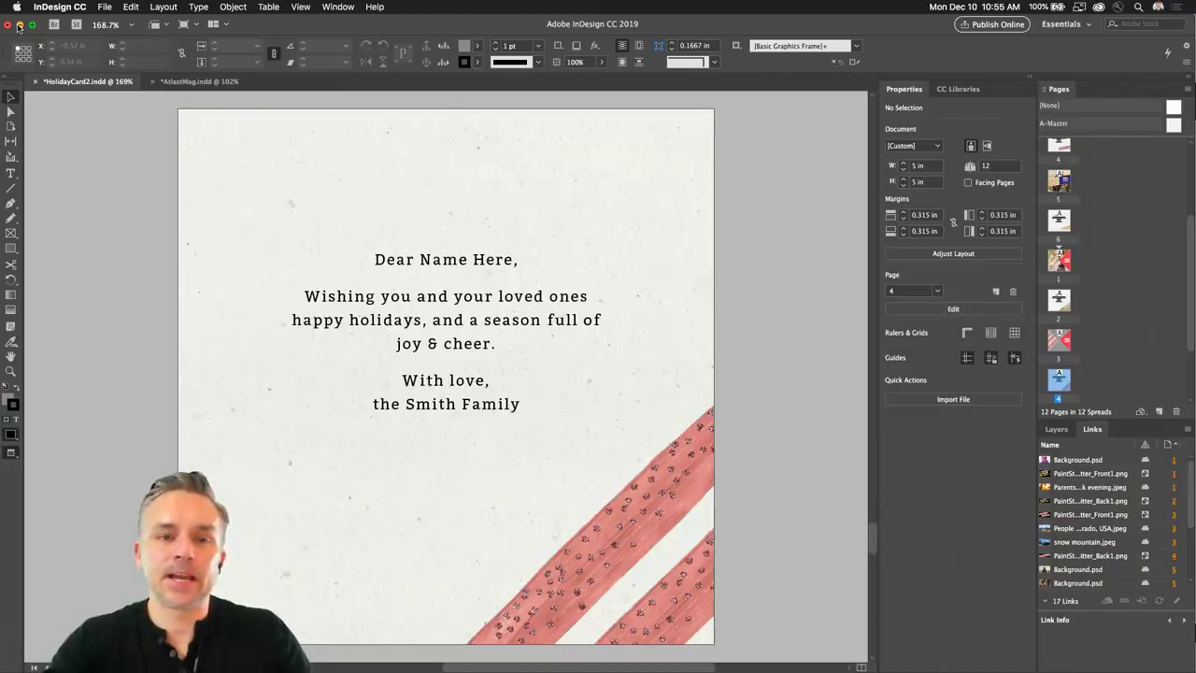
left_click(18, 26)
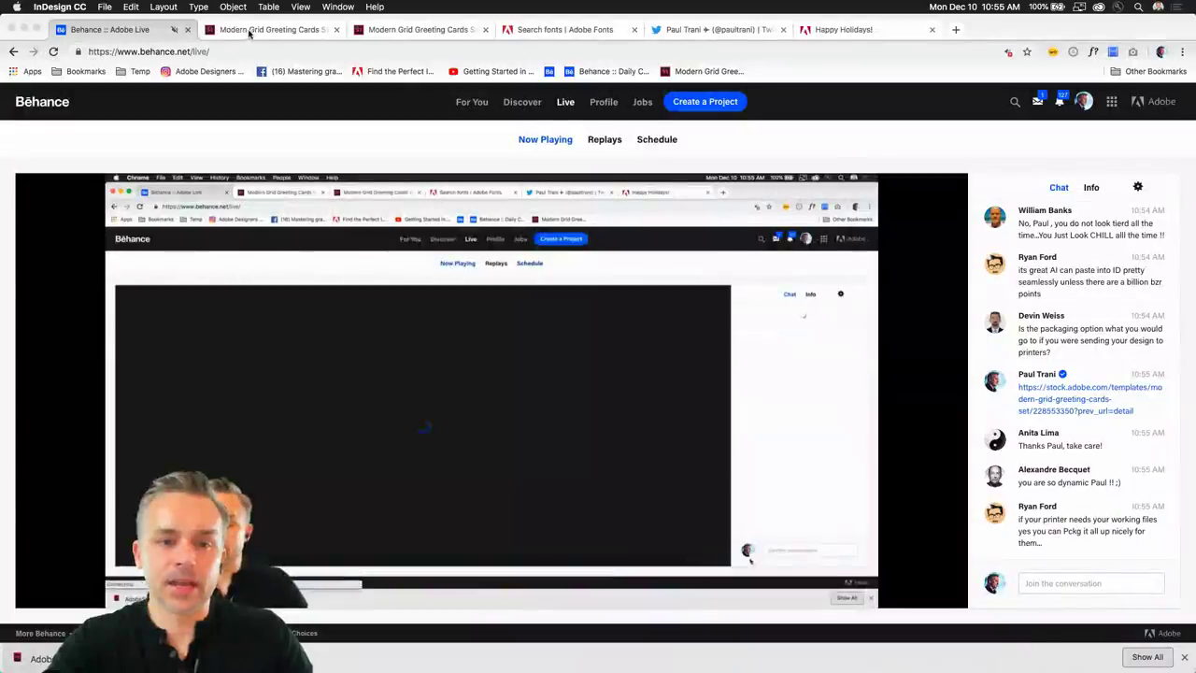
Open the Adobe Live Schedule page, close the downloads bar, and scroll through upcoming sessions.
left_click(657, 139)
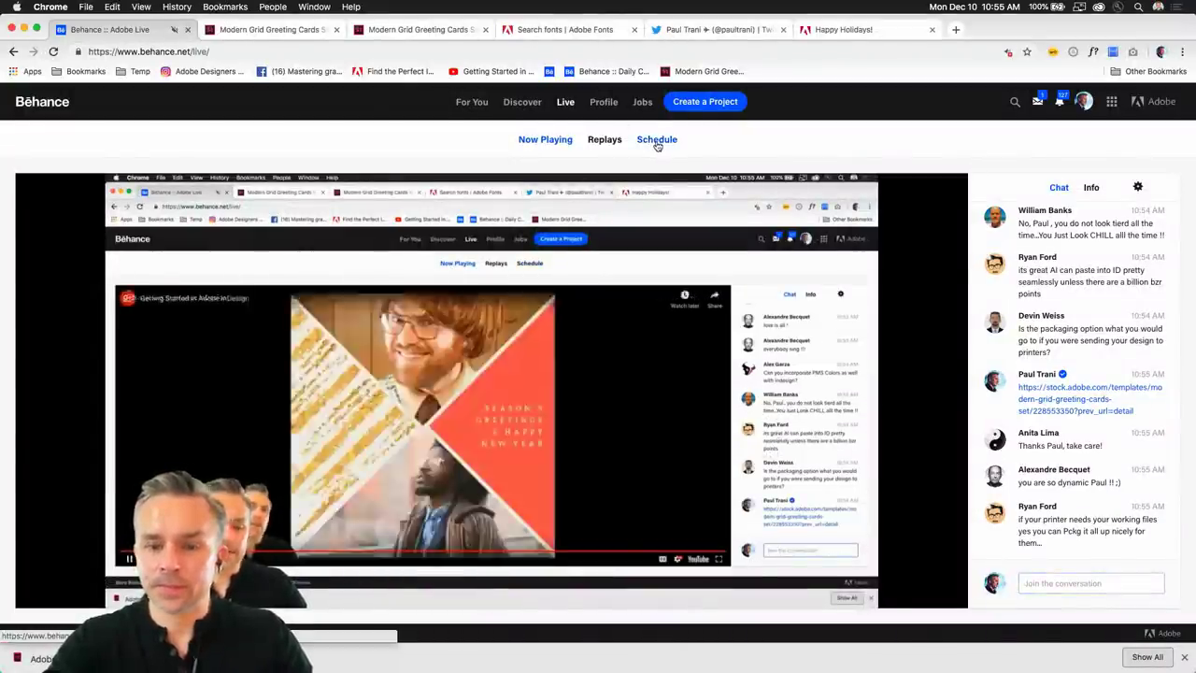
left_click(657, 139)
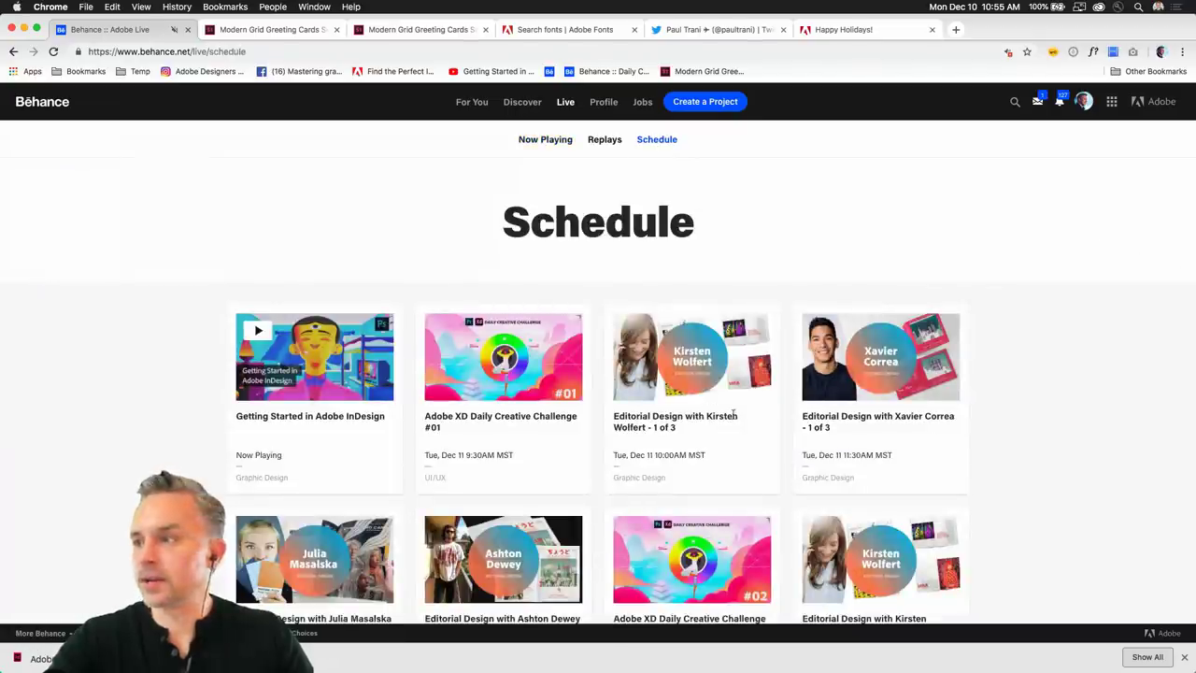
left_click(1184, 657)
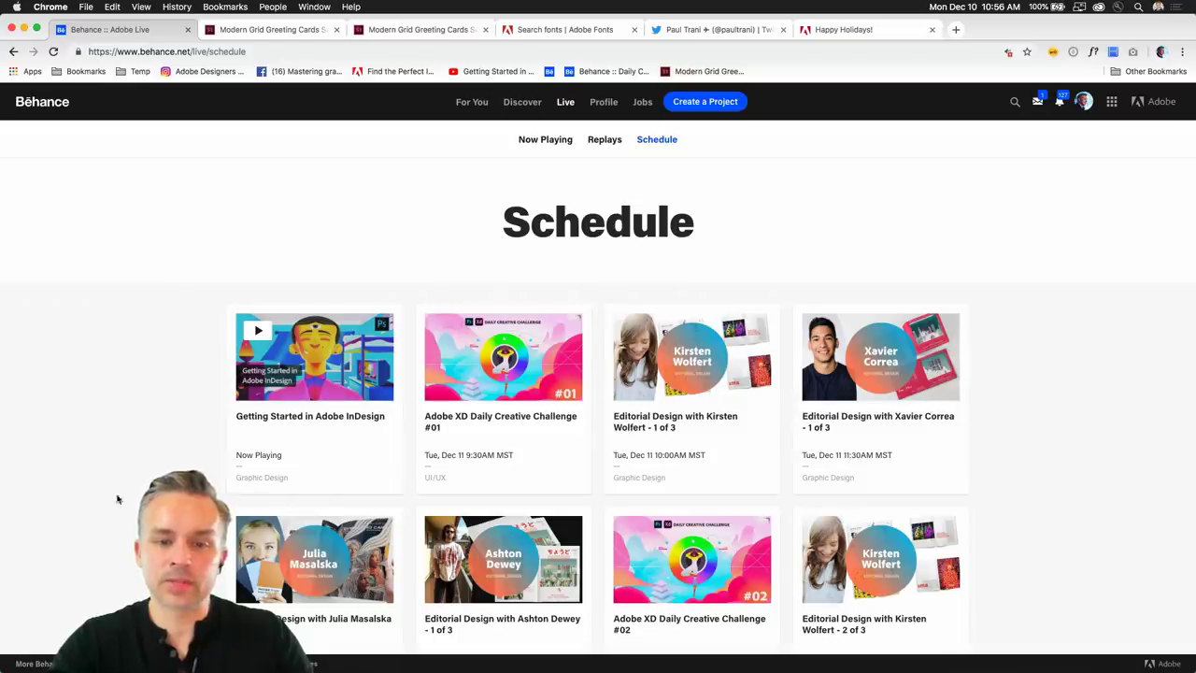
scroll(589, 536, "down", 1)
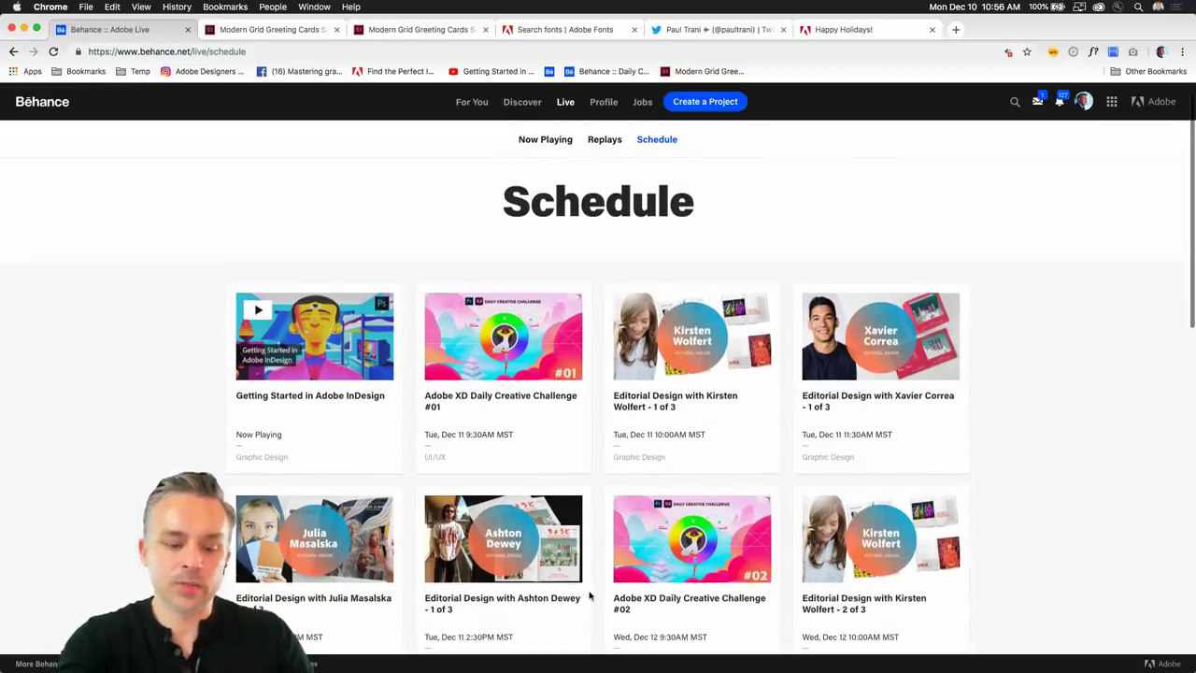